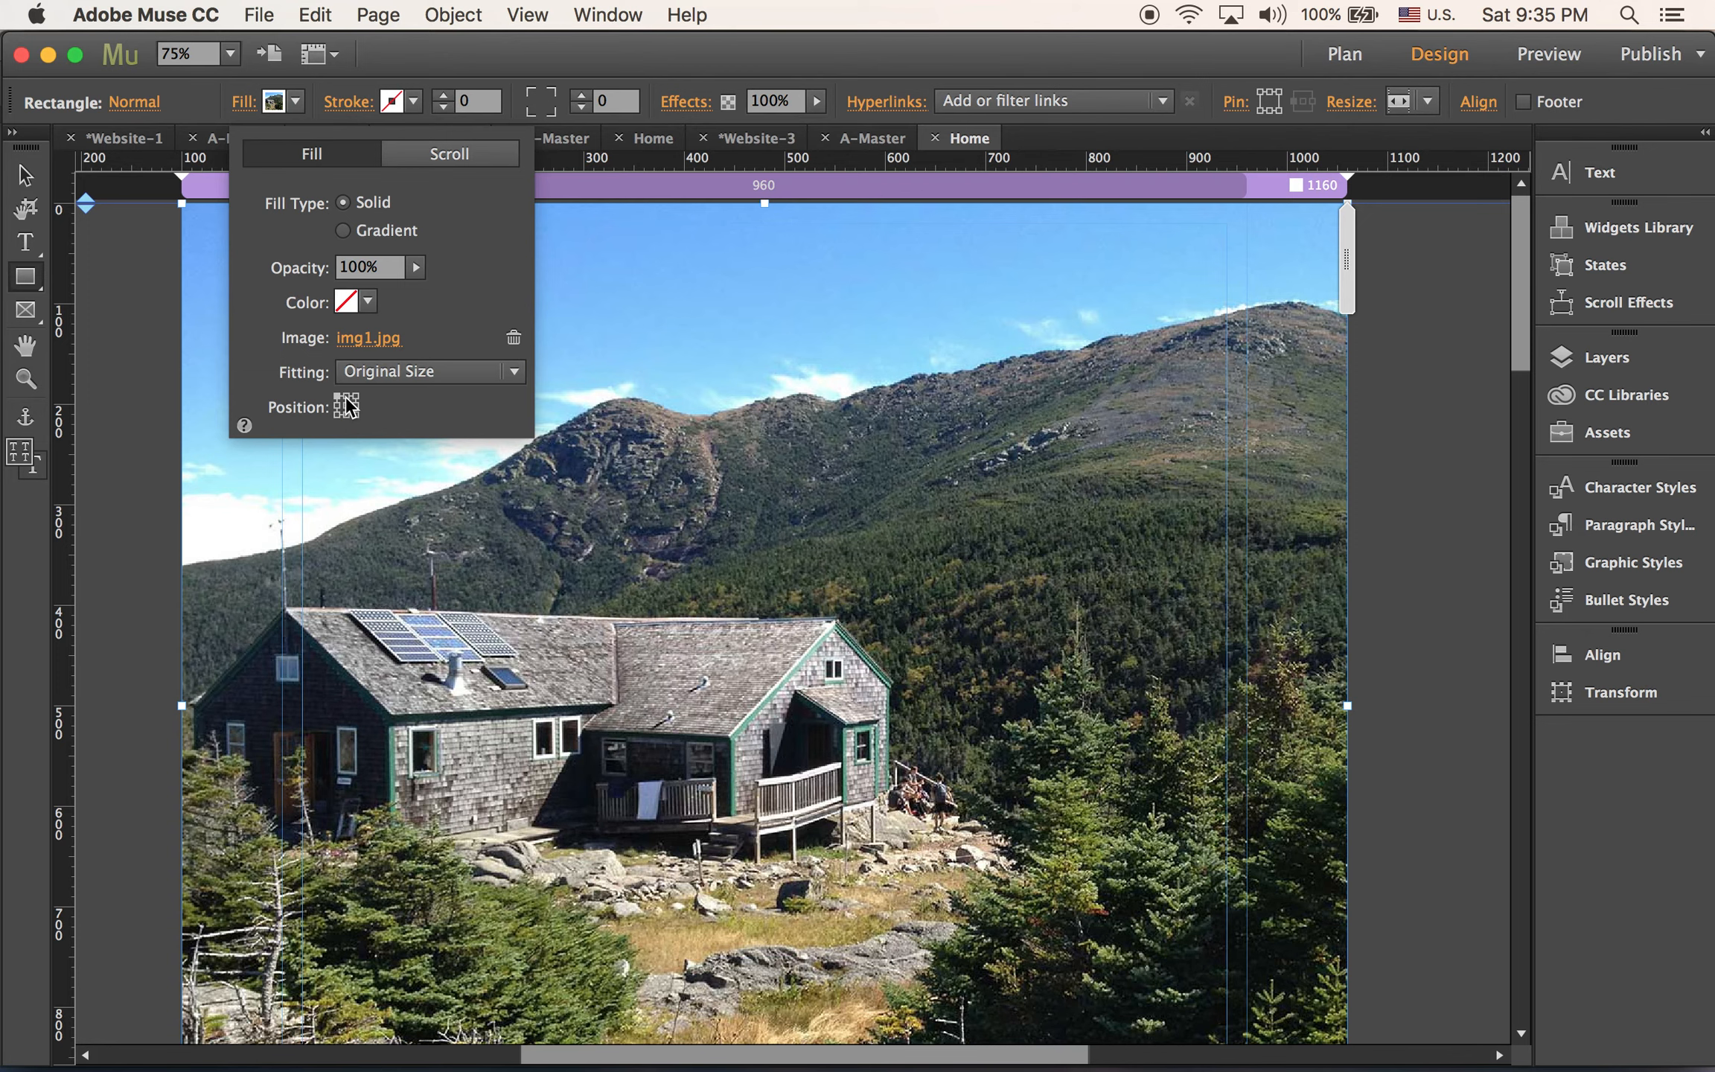
# Anchor the background rectangle's image fill at top centre and set its fitting to Scale to Fill
pyautogui.click(347, 406)
pyautogui.click(430, 371)
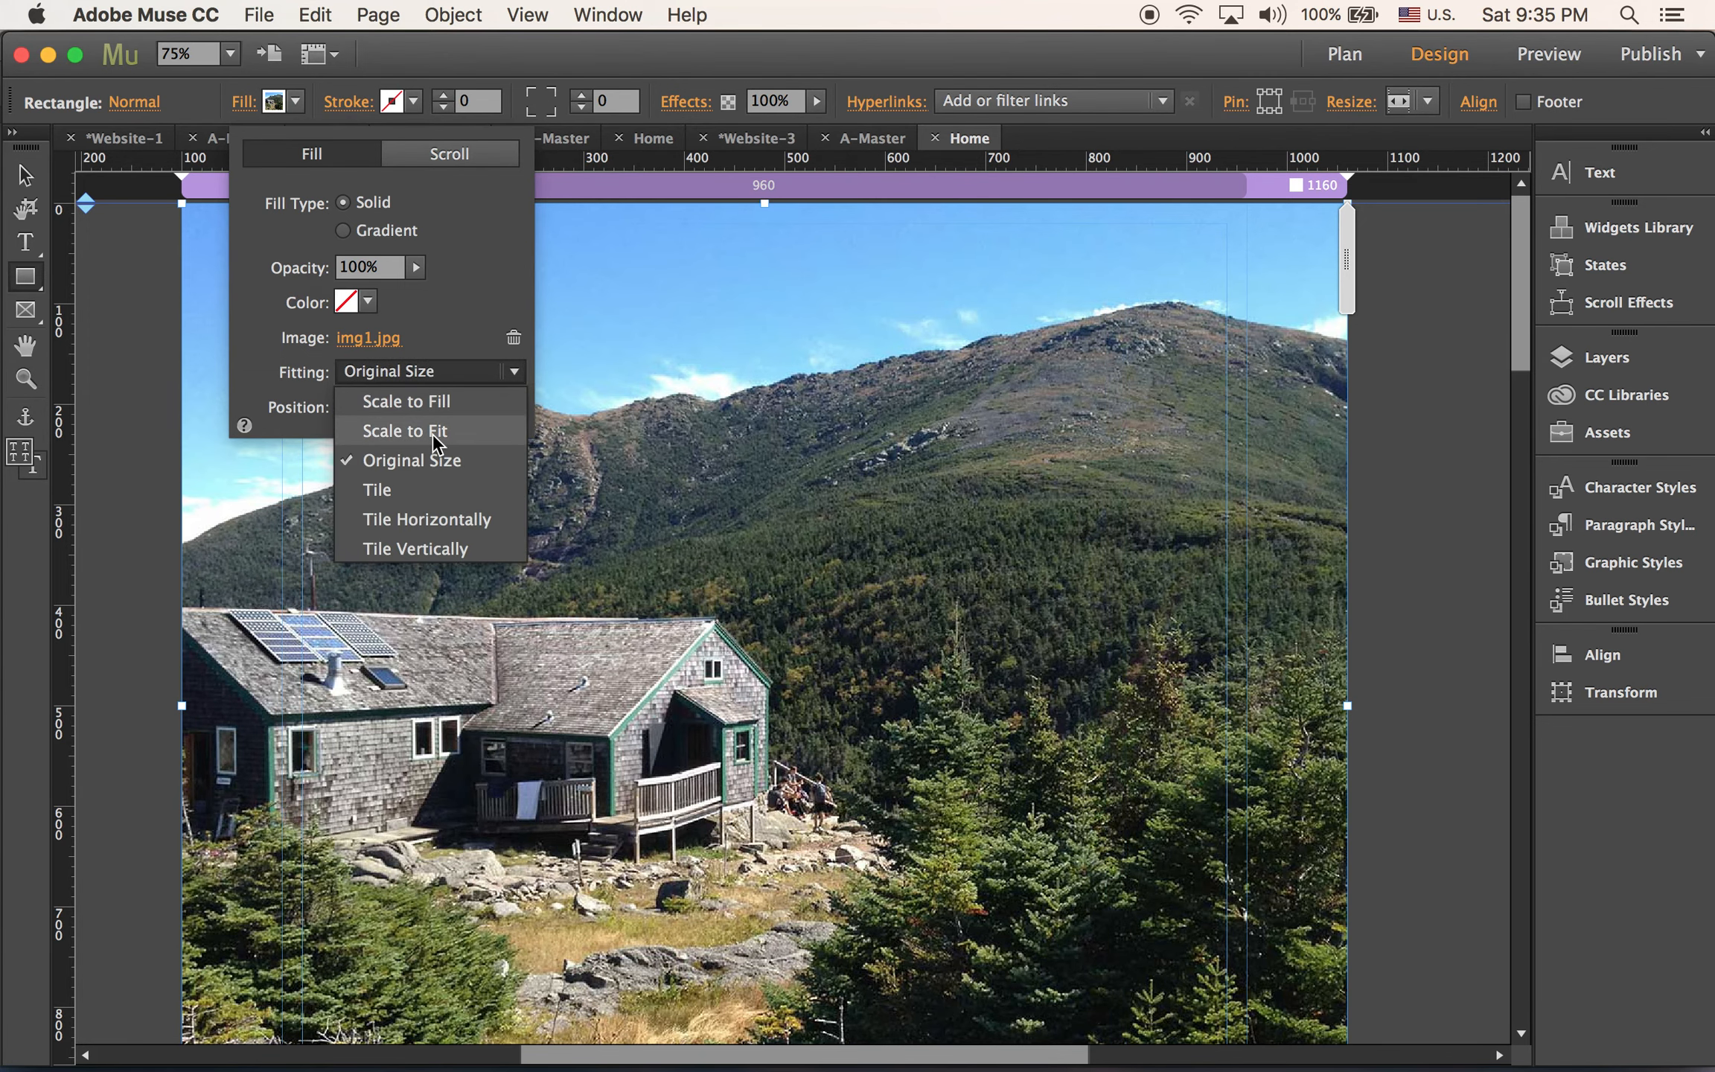
pyautogui.click(454, 404)
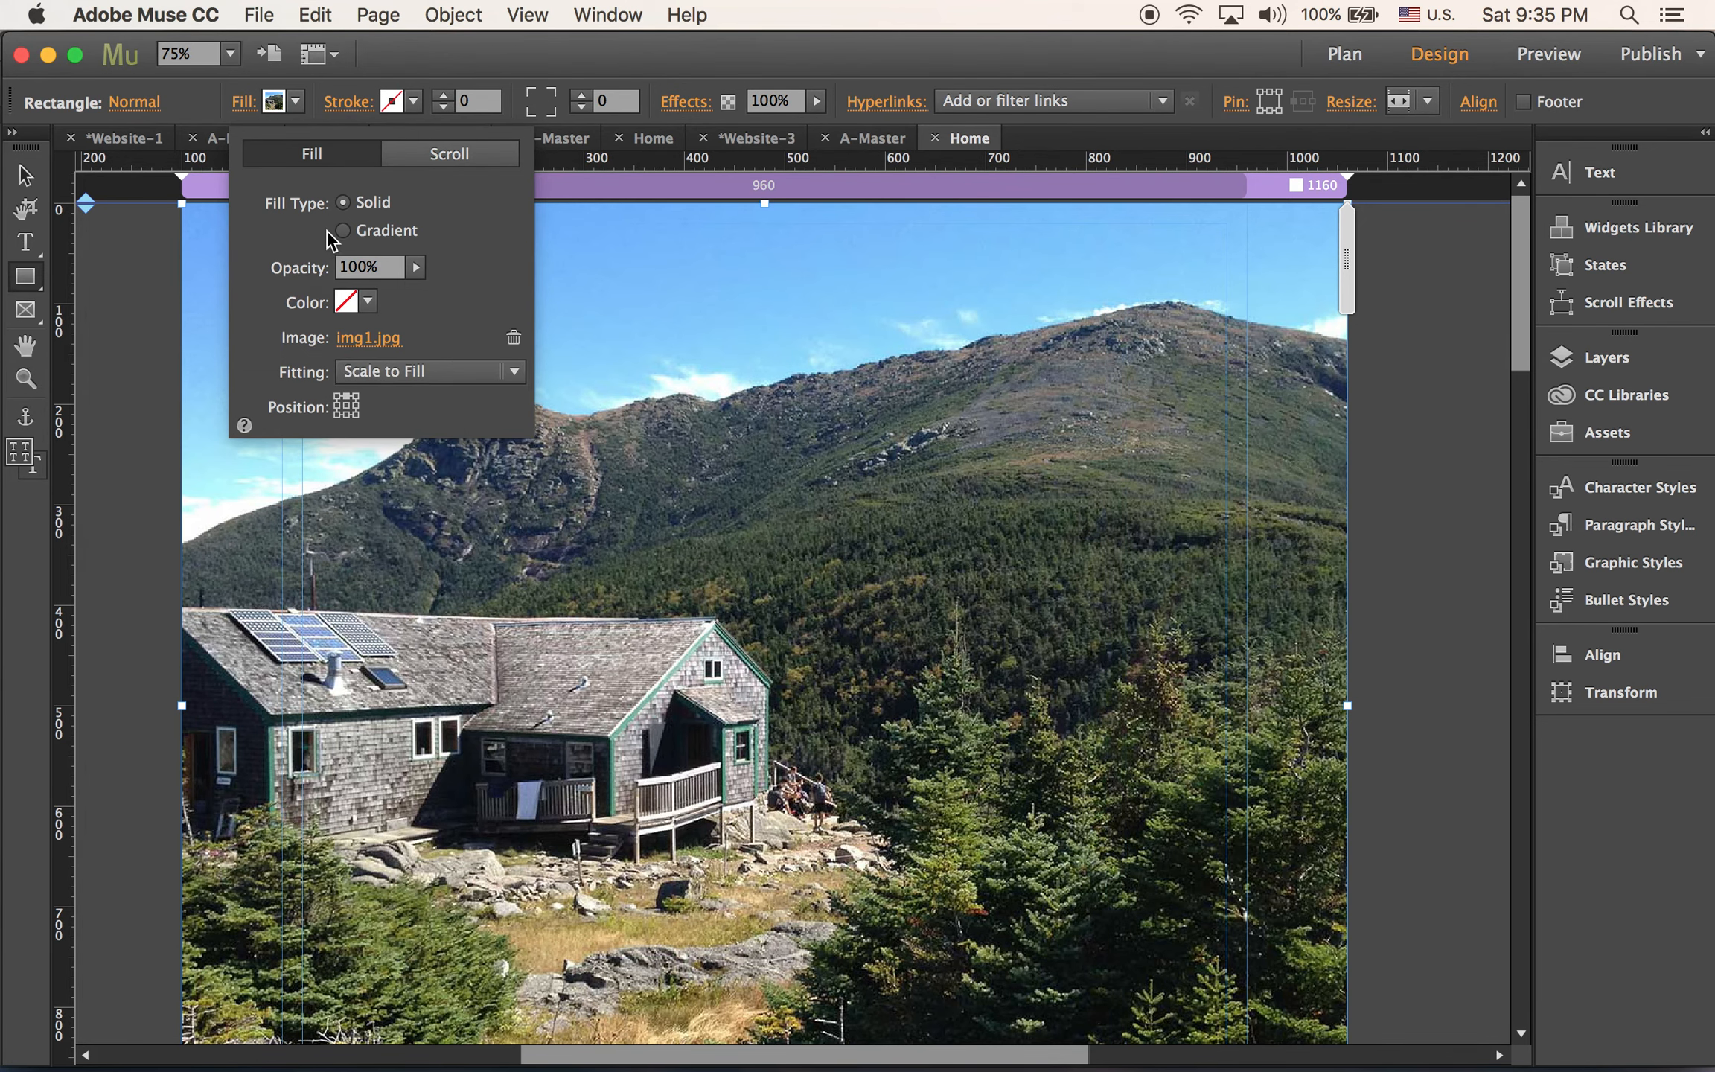
pyautogui.click(26, 176)
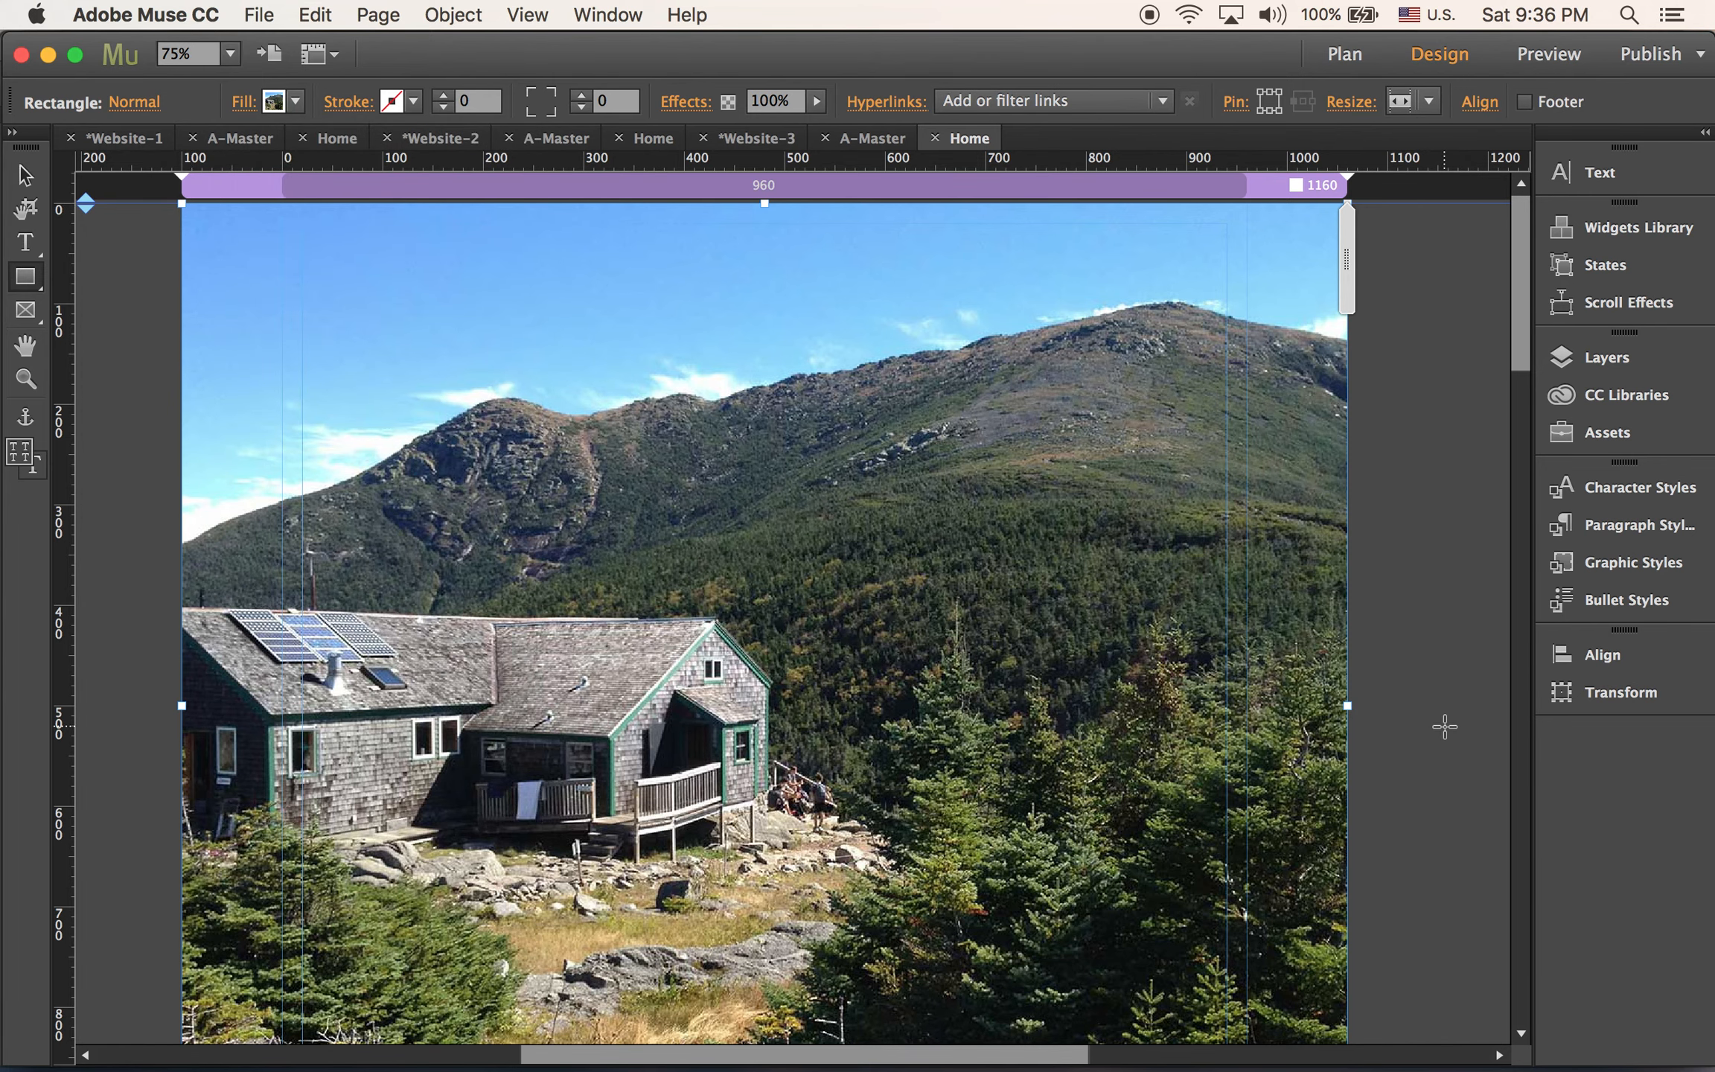
pyautogui.scroll(-15, 1444, 728)
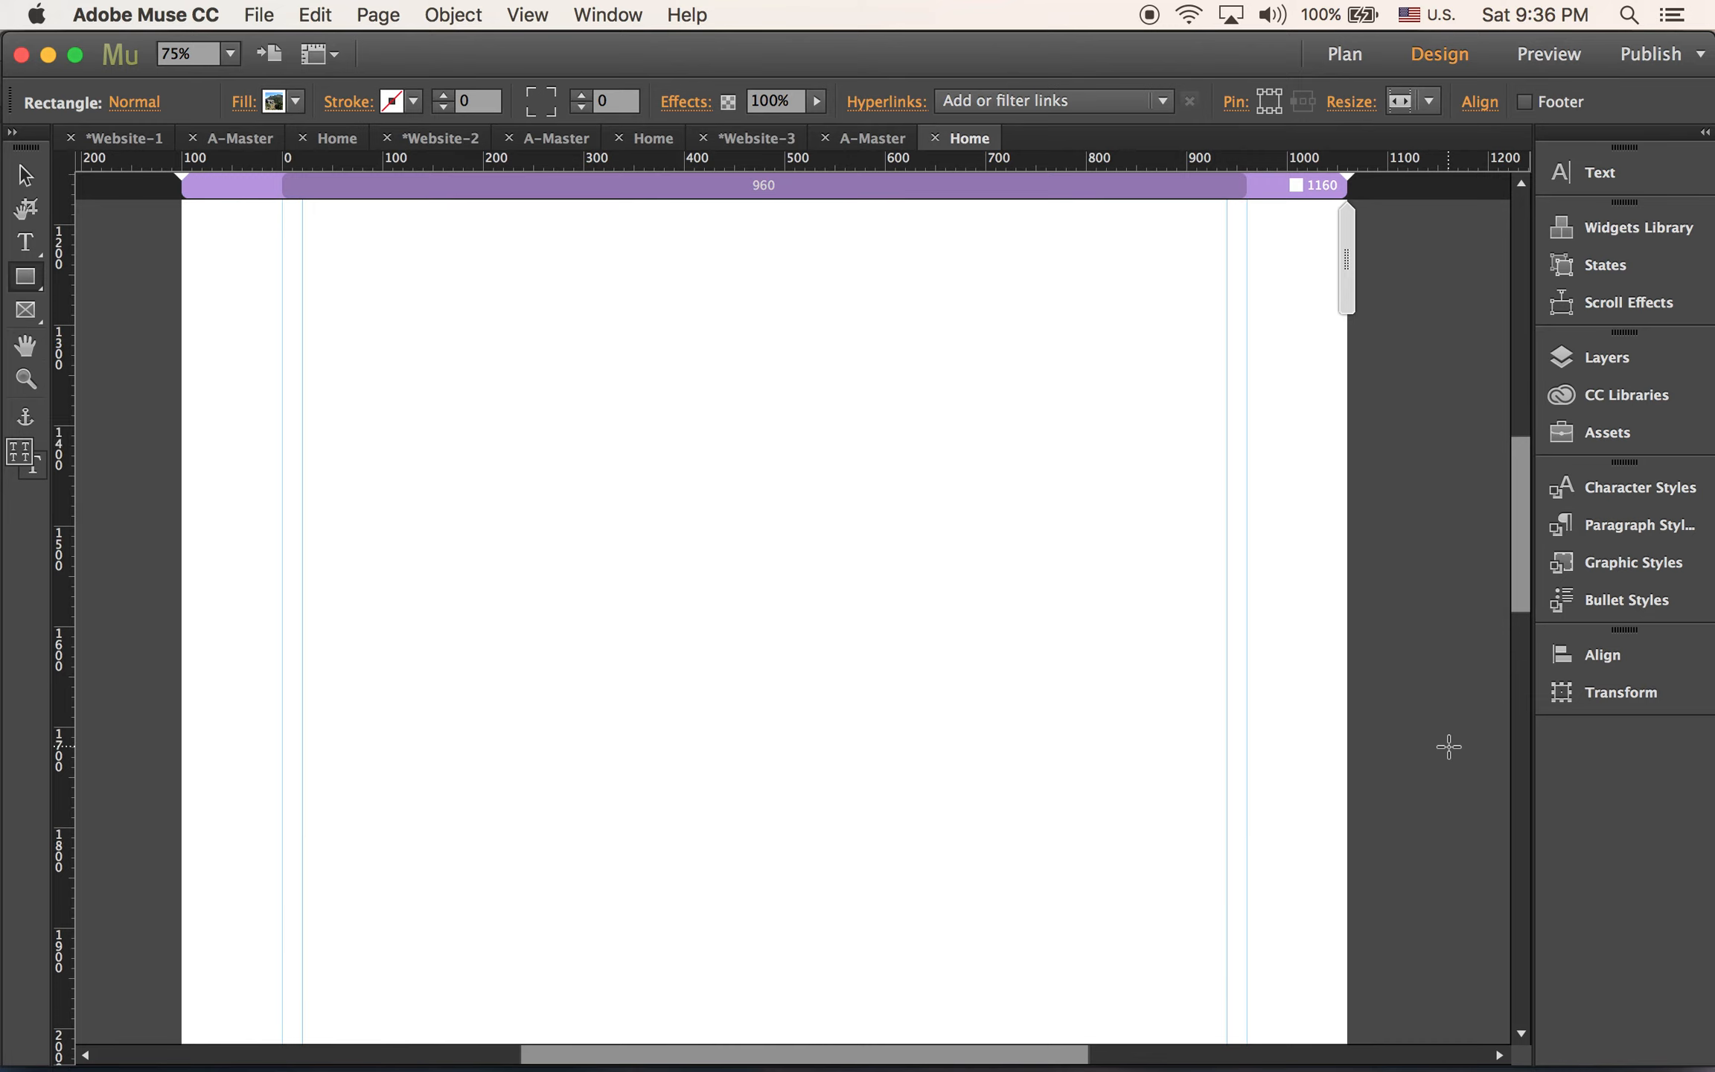
pyautogui.scroll(15, 1449, 747)
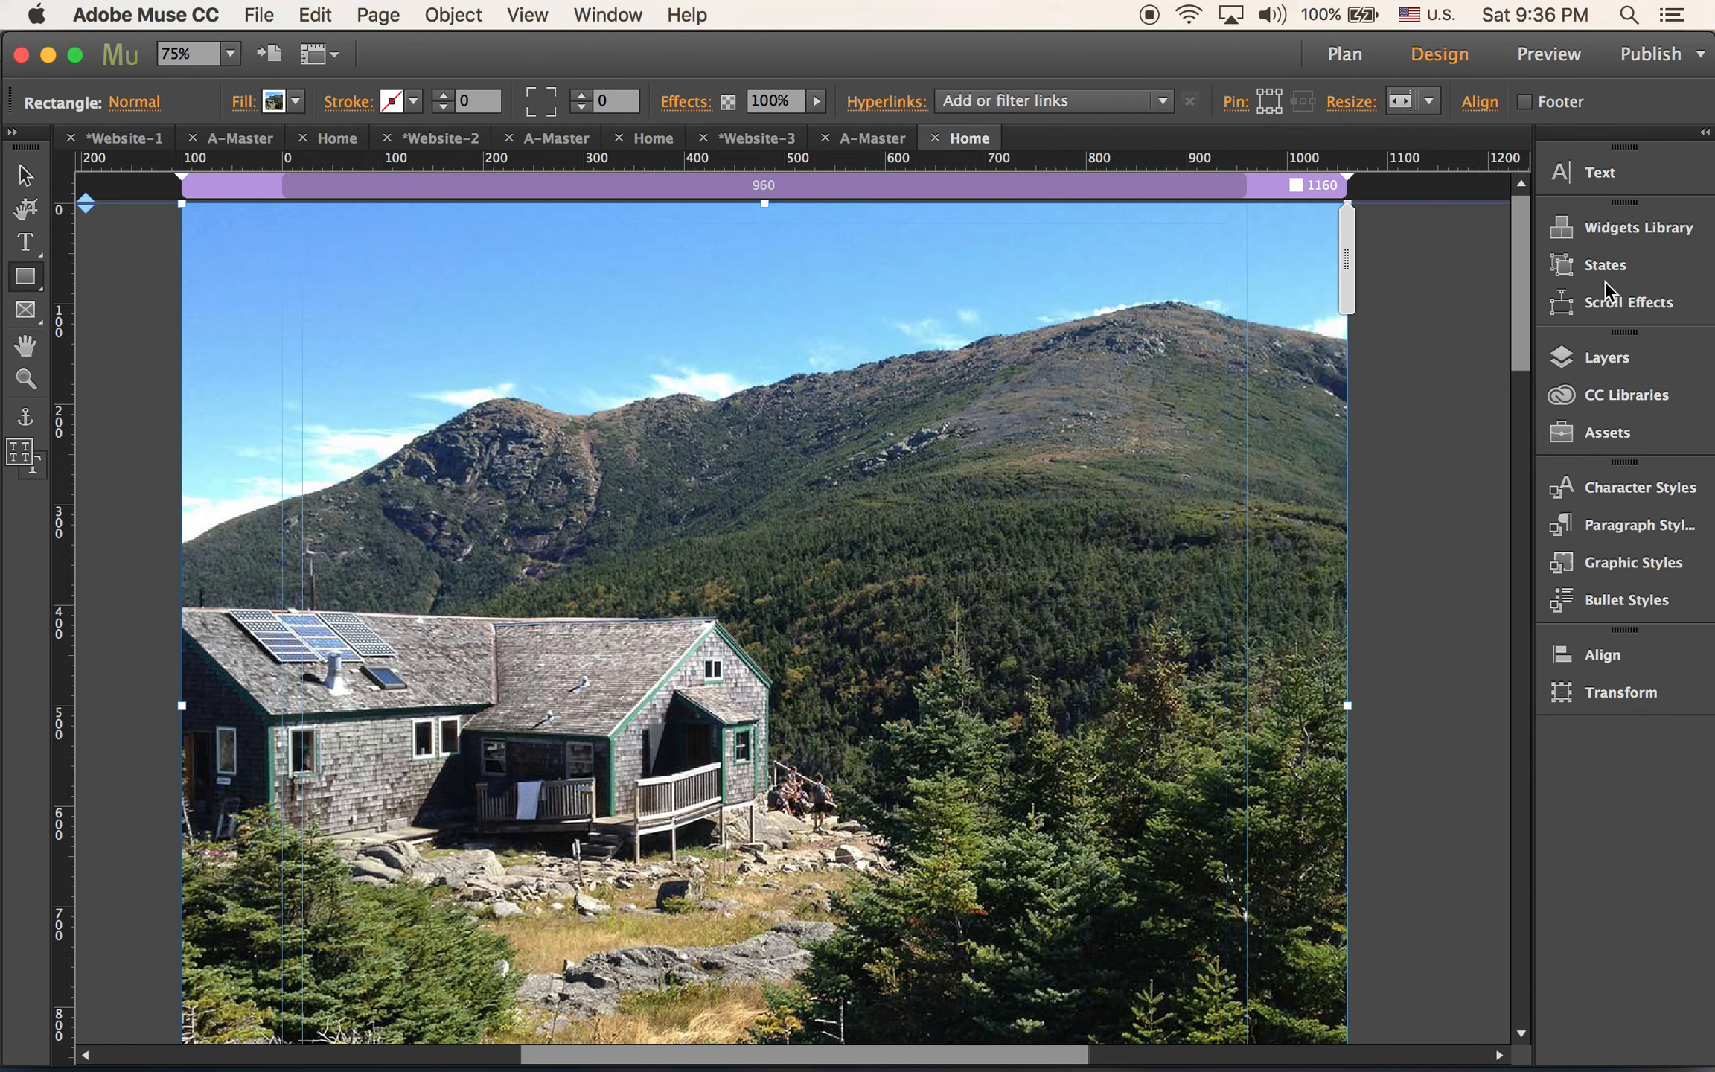
# Place a horizontal menu widget on the image at X 0, Y 53 and set its menu type to Manual
pyautogui.click(1639, 234)
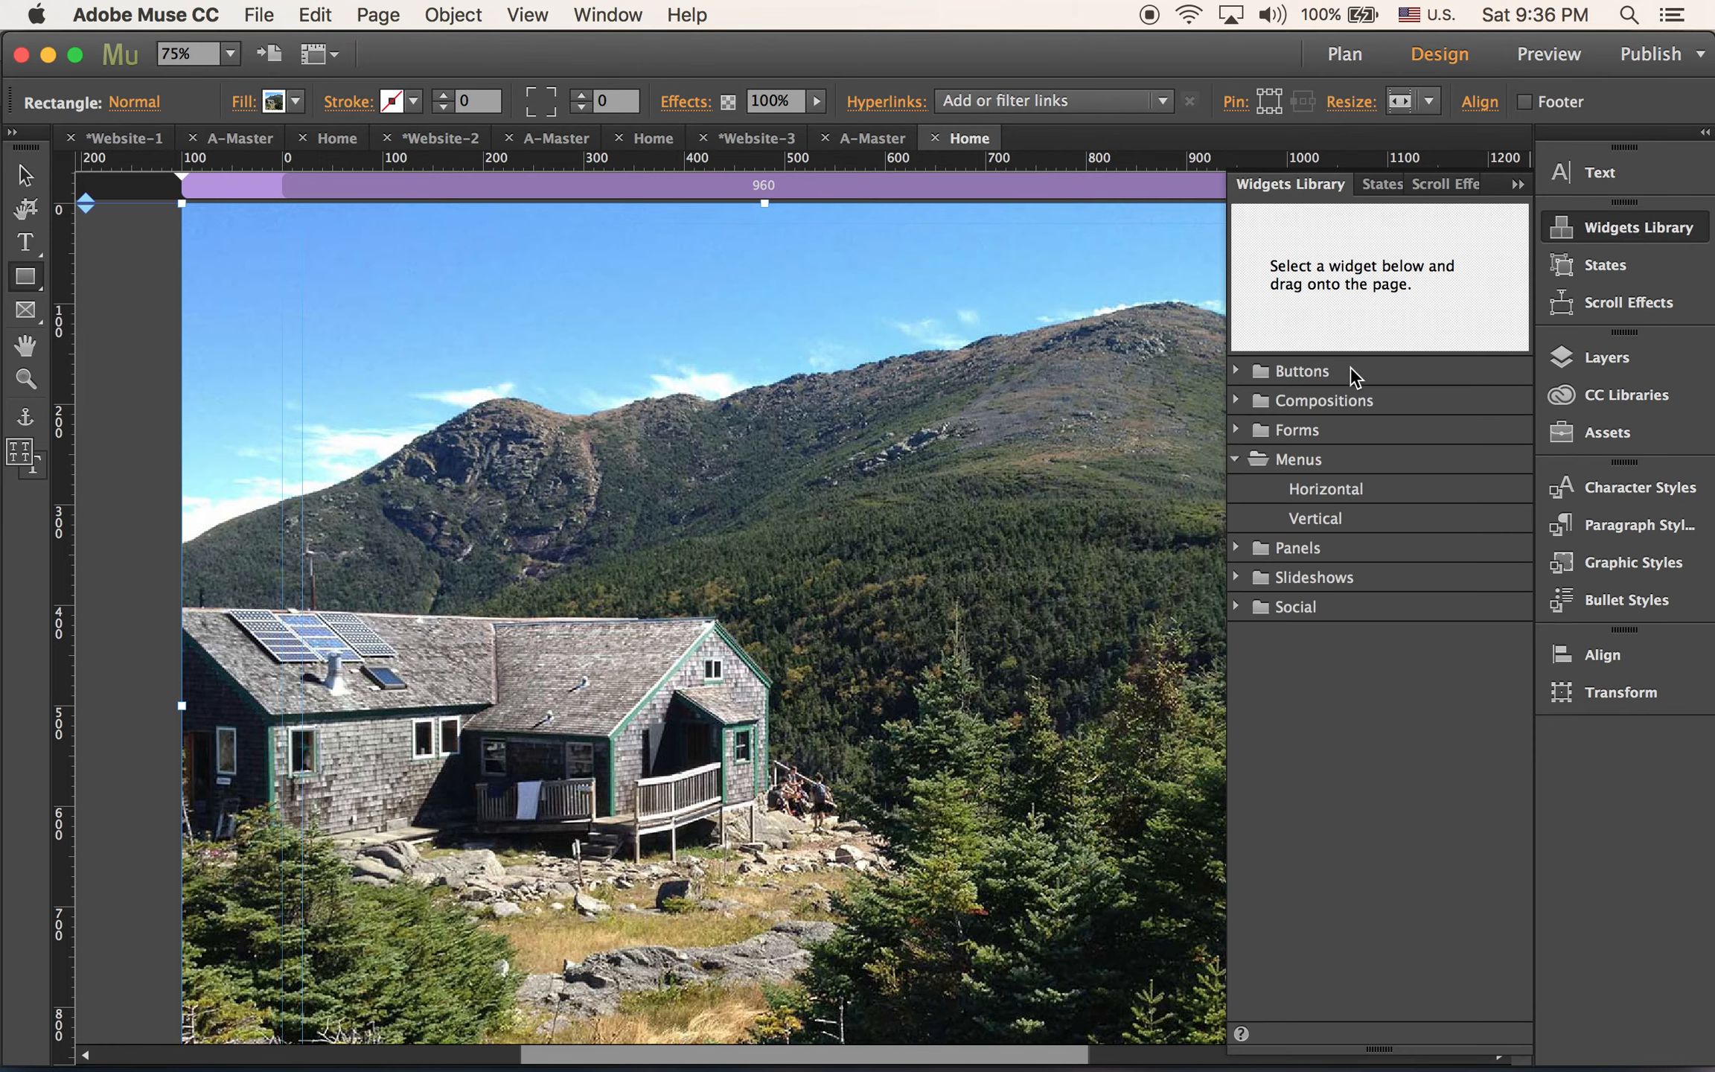
pyautogui.click(1328, 487)
pyautogui.moveTo(1359, 491); pyautogui.dragTo(282, 253)
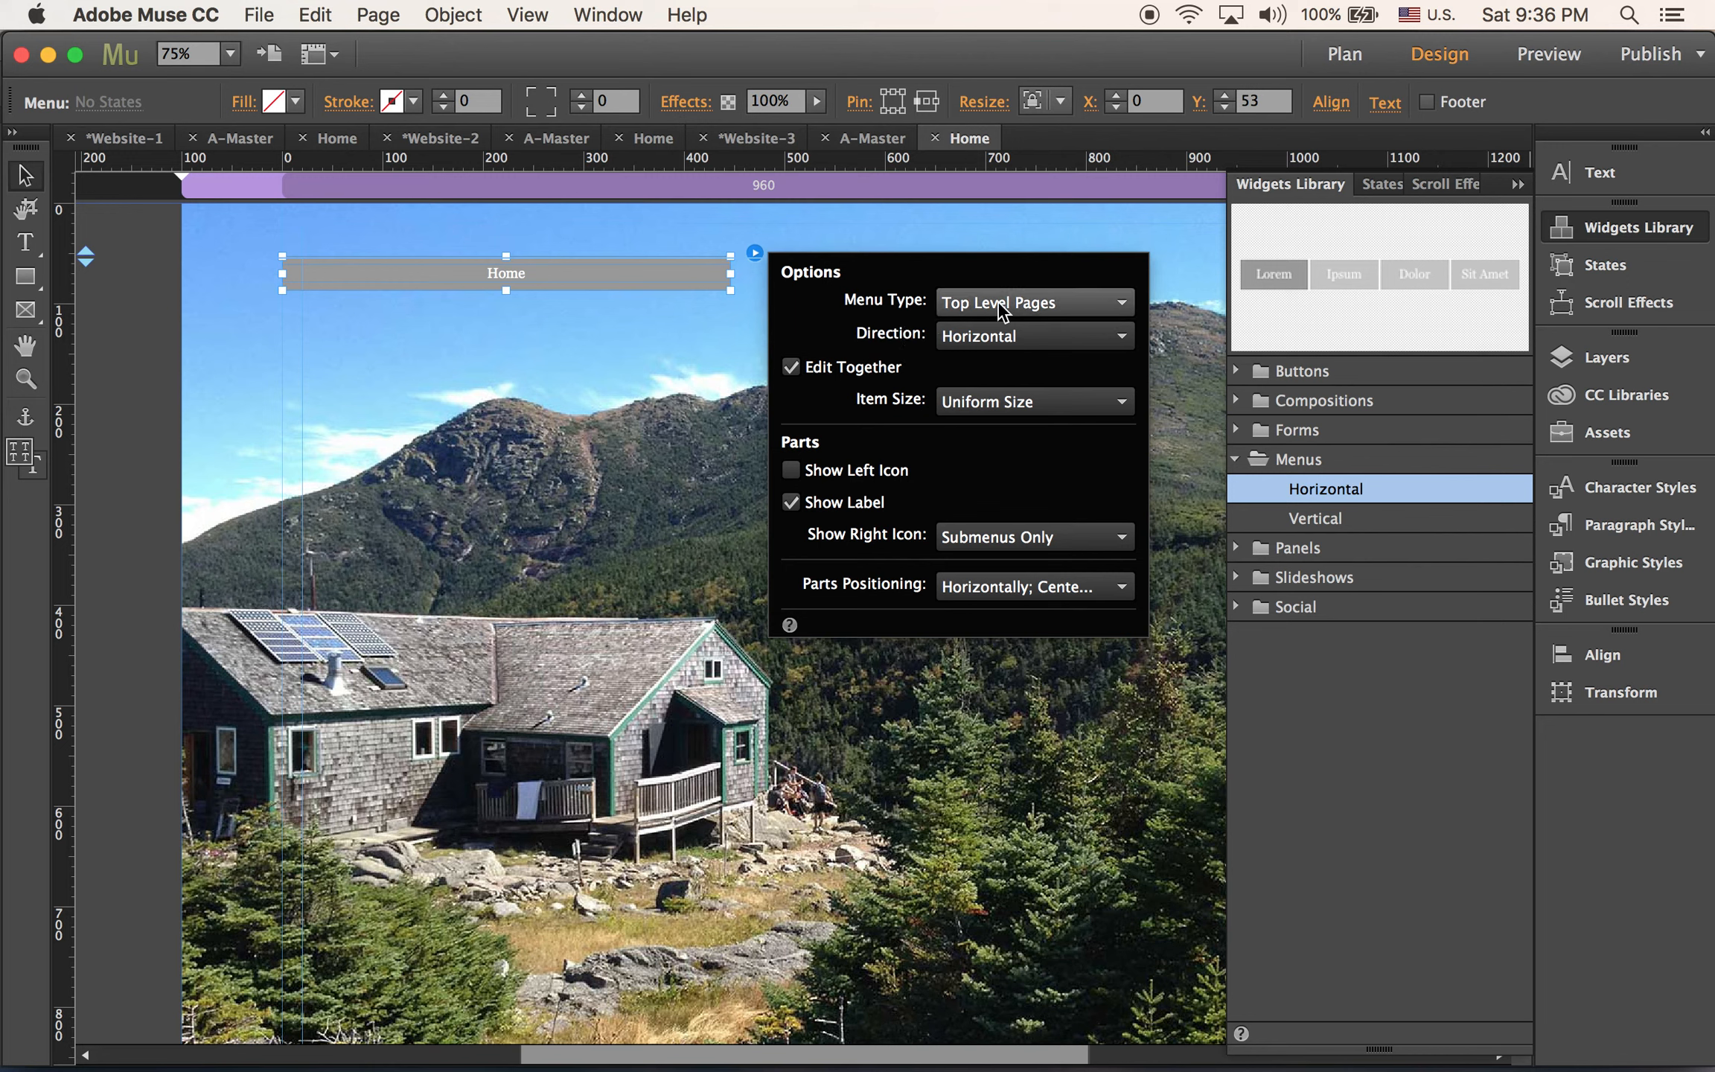
pyautogui.click(1070, 303)
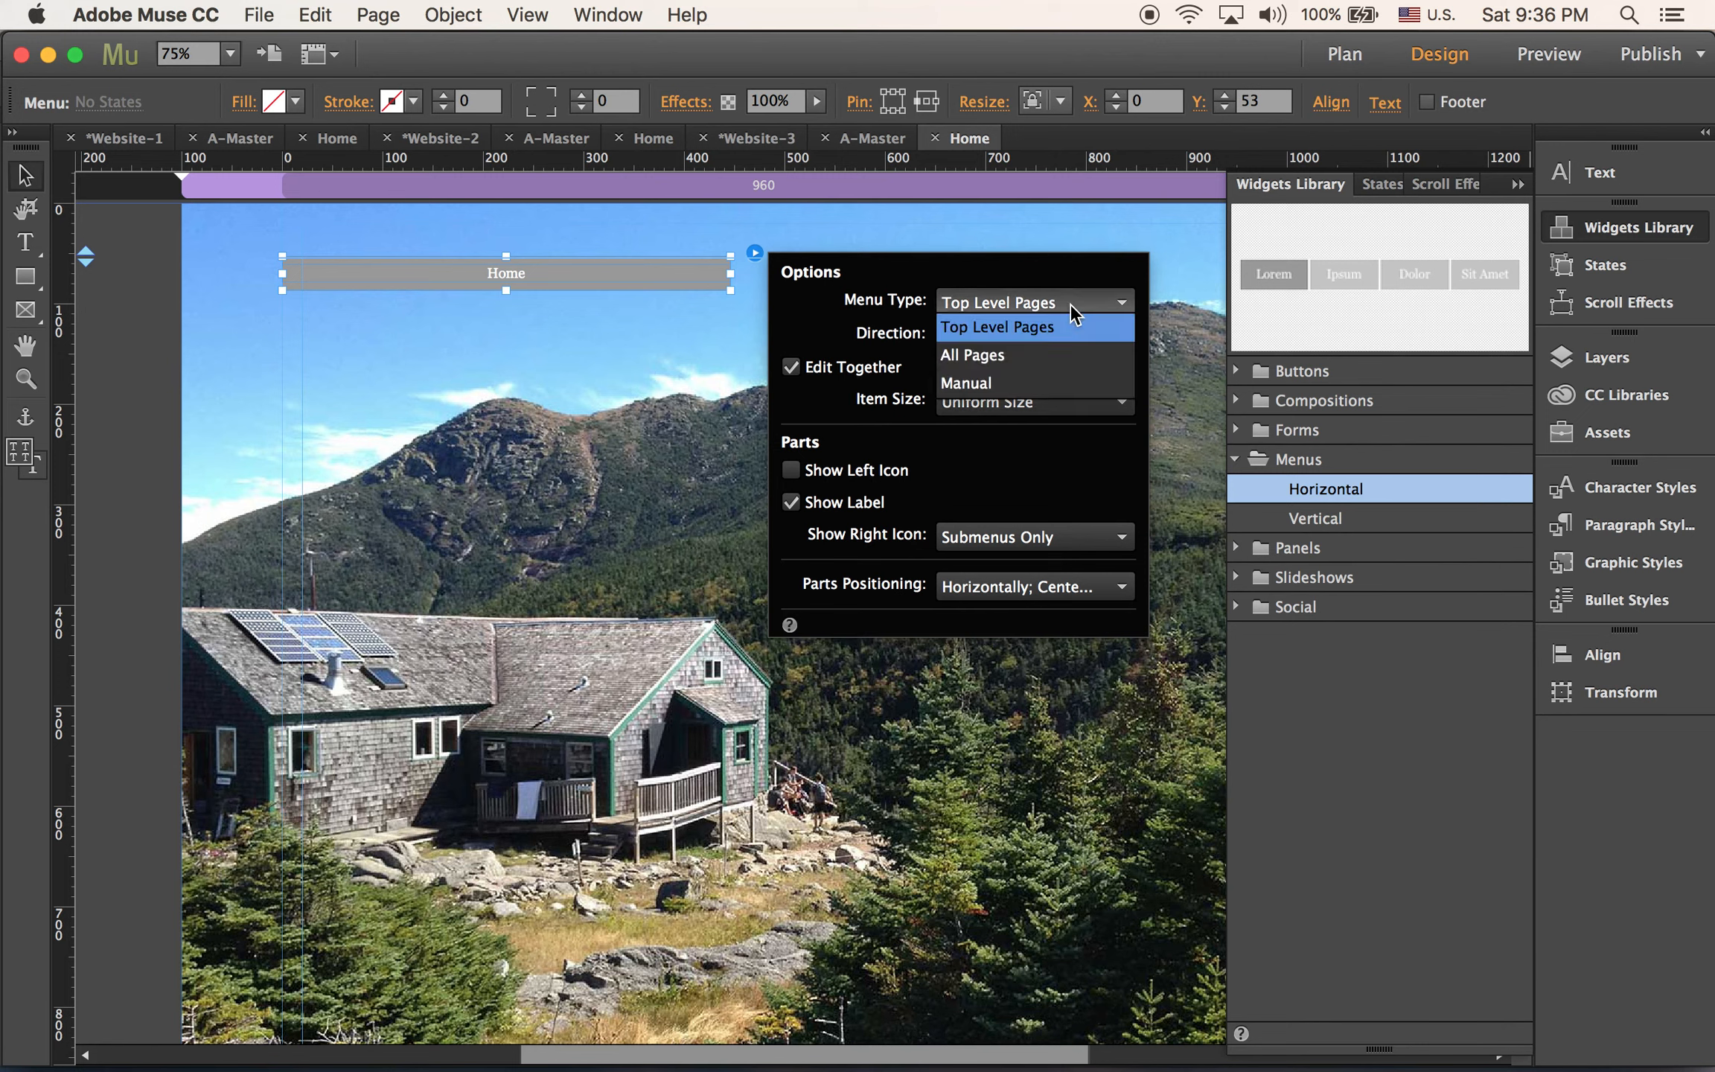
pyautogui.click(1056, 372)
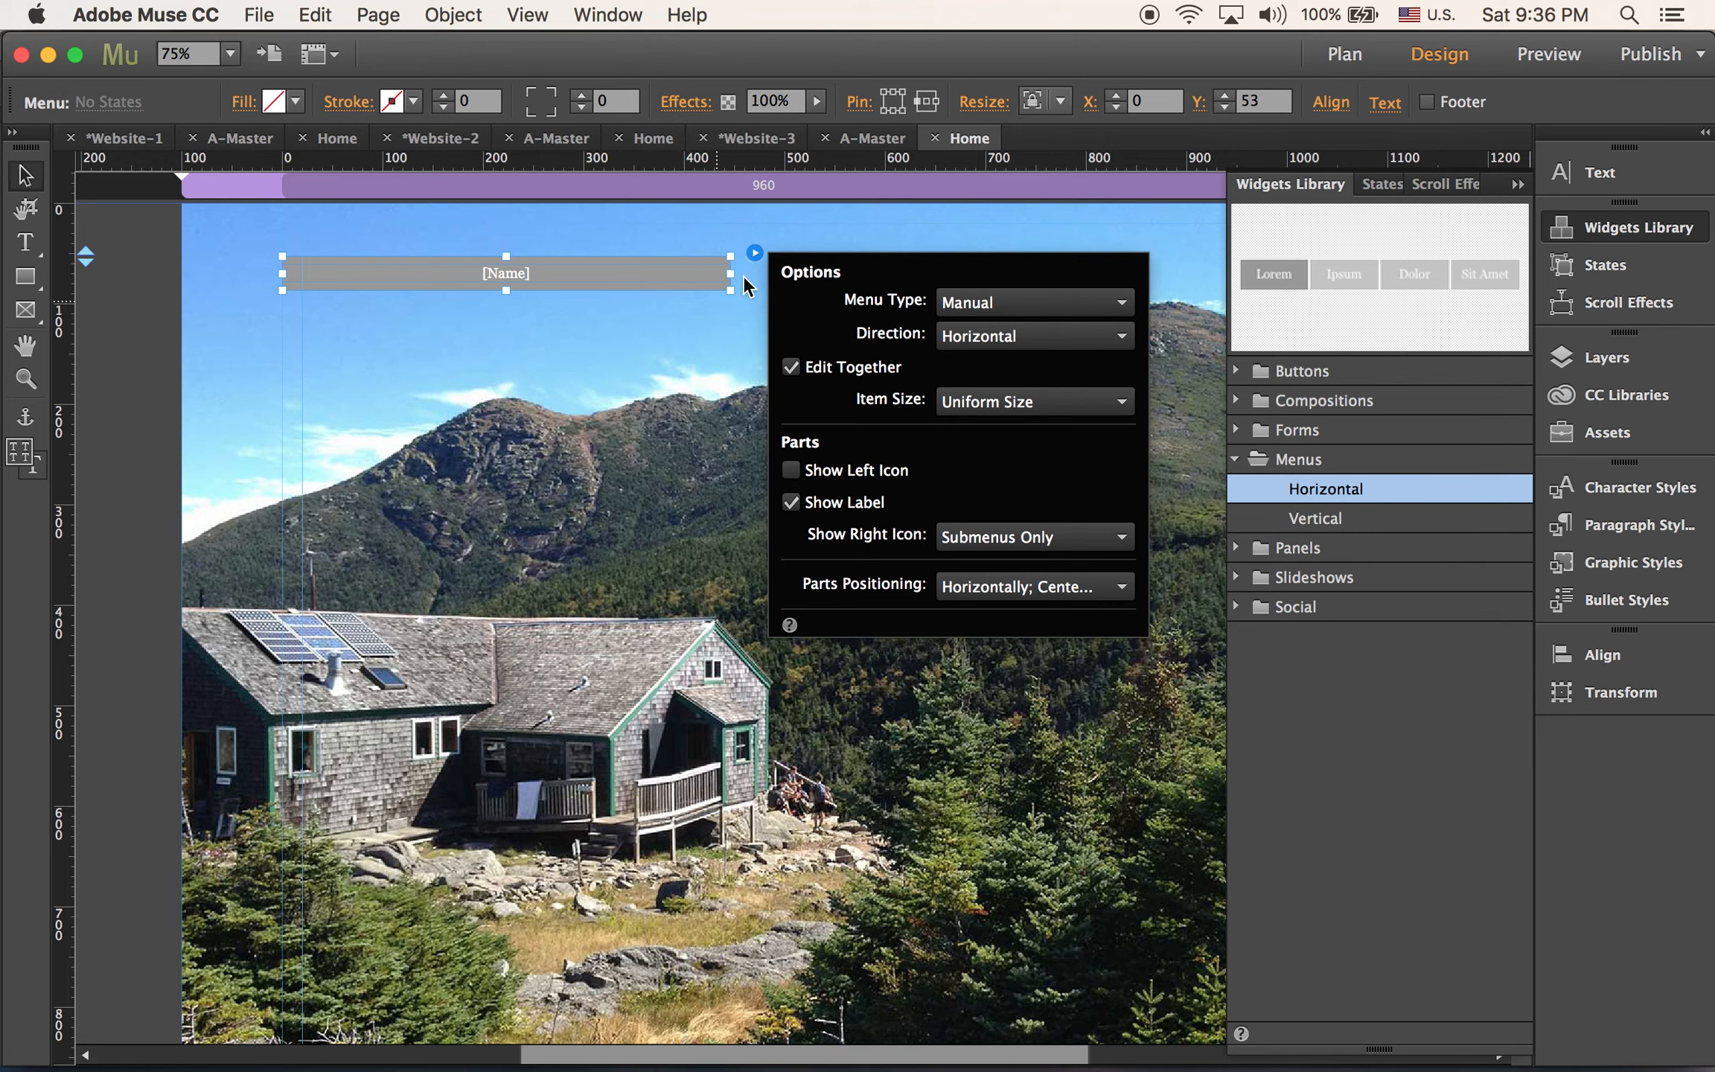
pyautogui.click(726, 349)
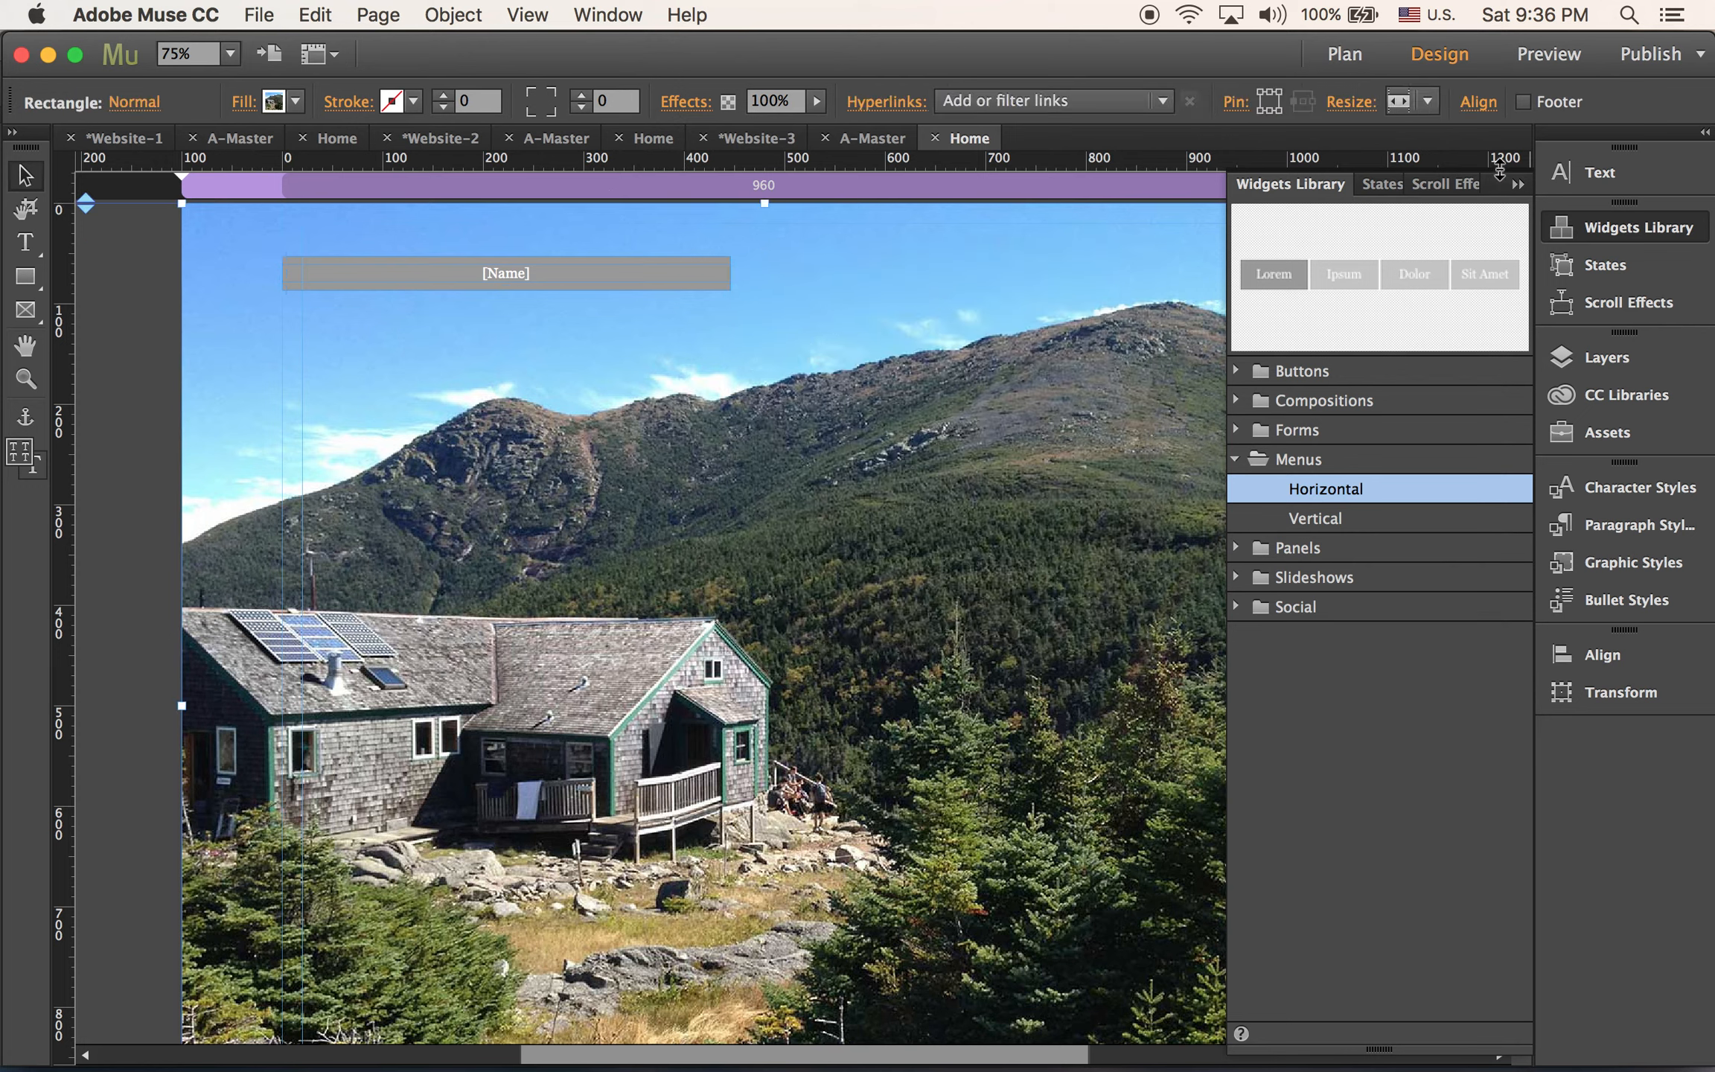
# Widen the menu to the full 960-pixel page width and add four more menu items beside the first
pyautogui.click(599, 264)
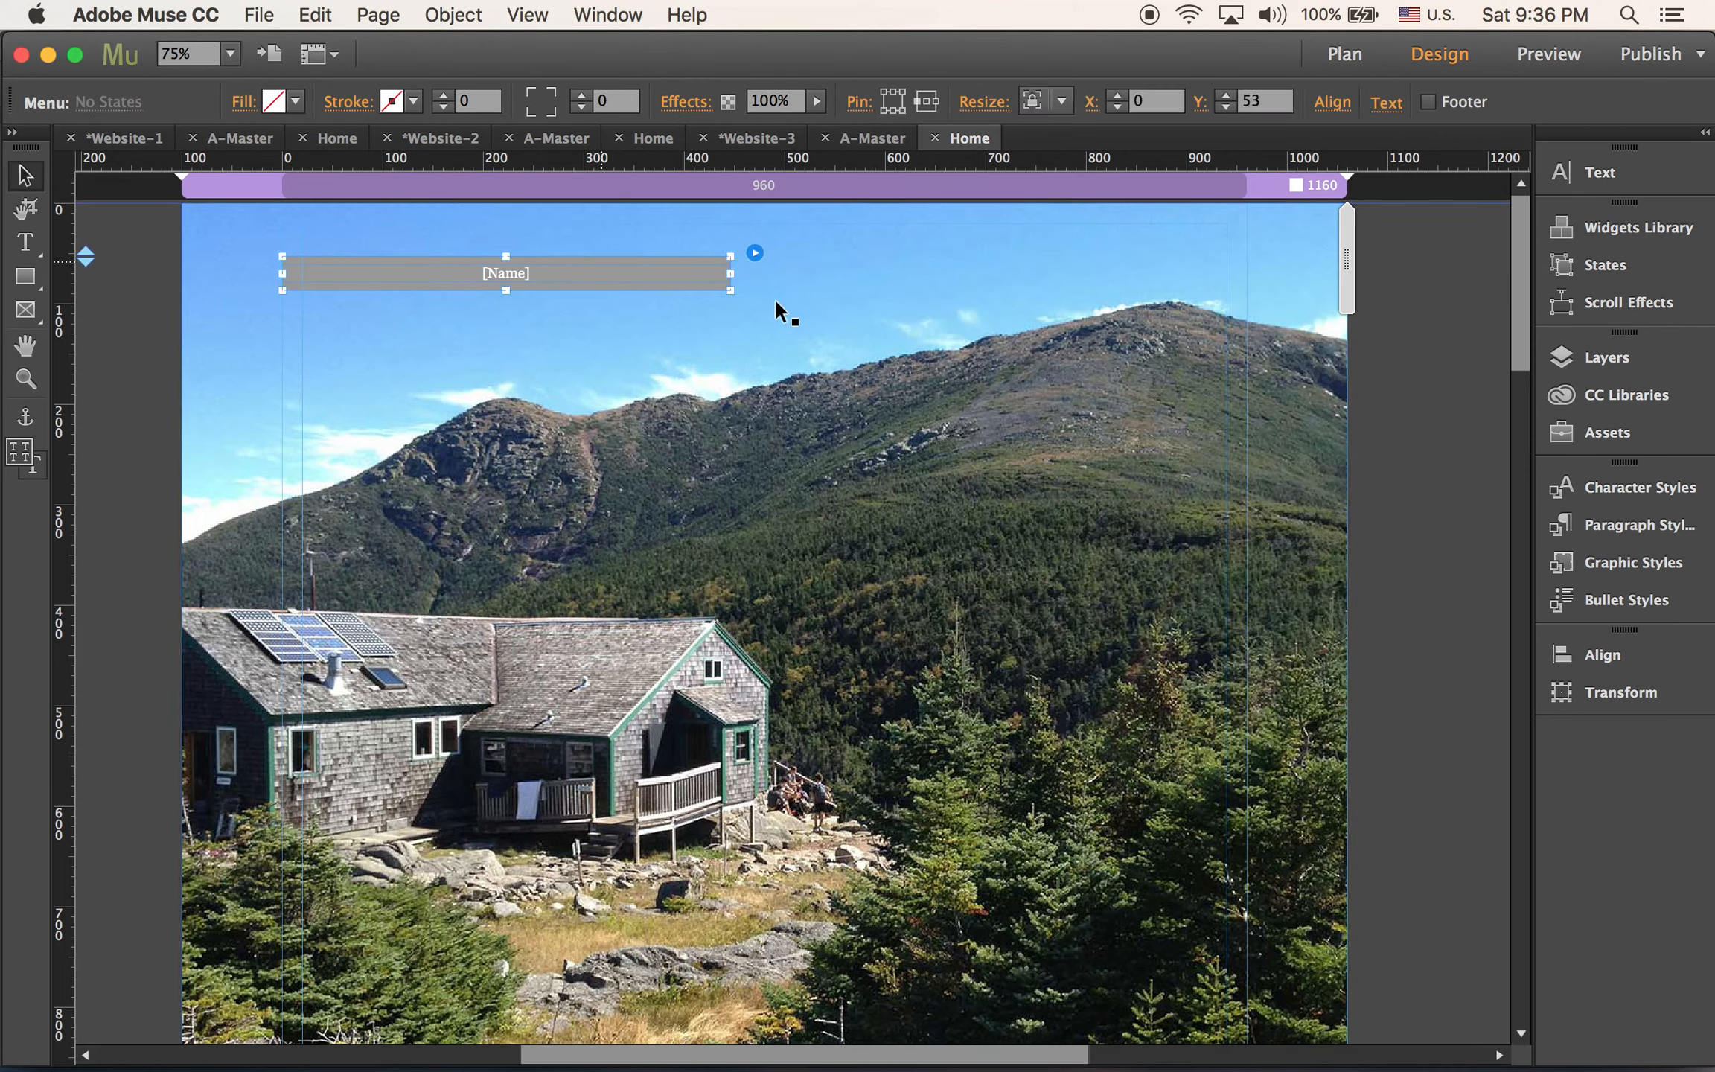
pyautogui.moveTo(737, 273); pyautogui.dragTo(1246, 299)
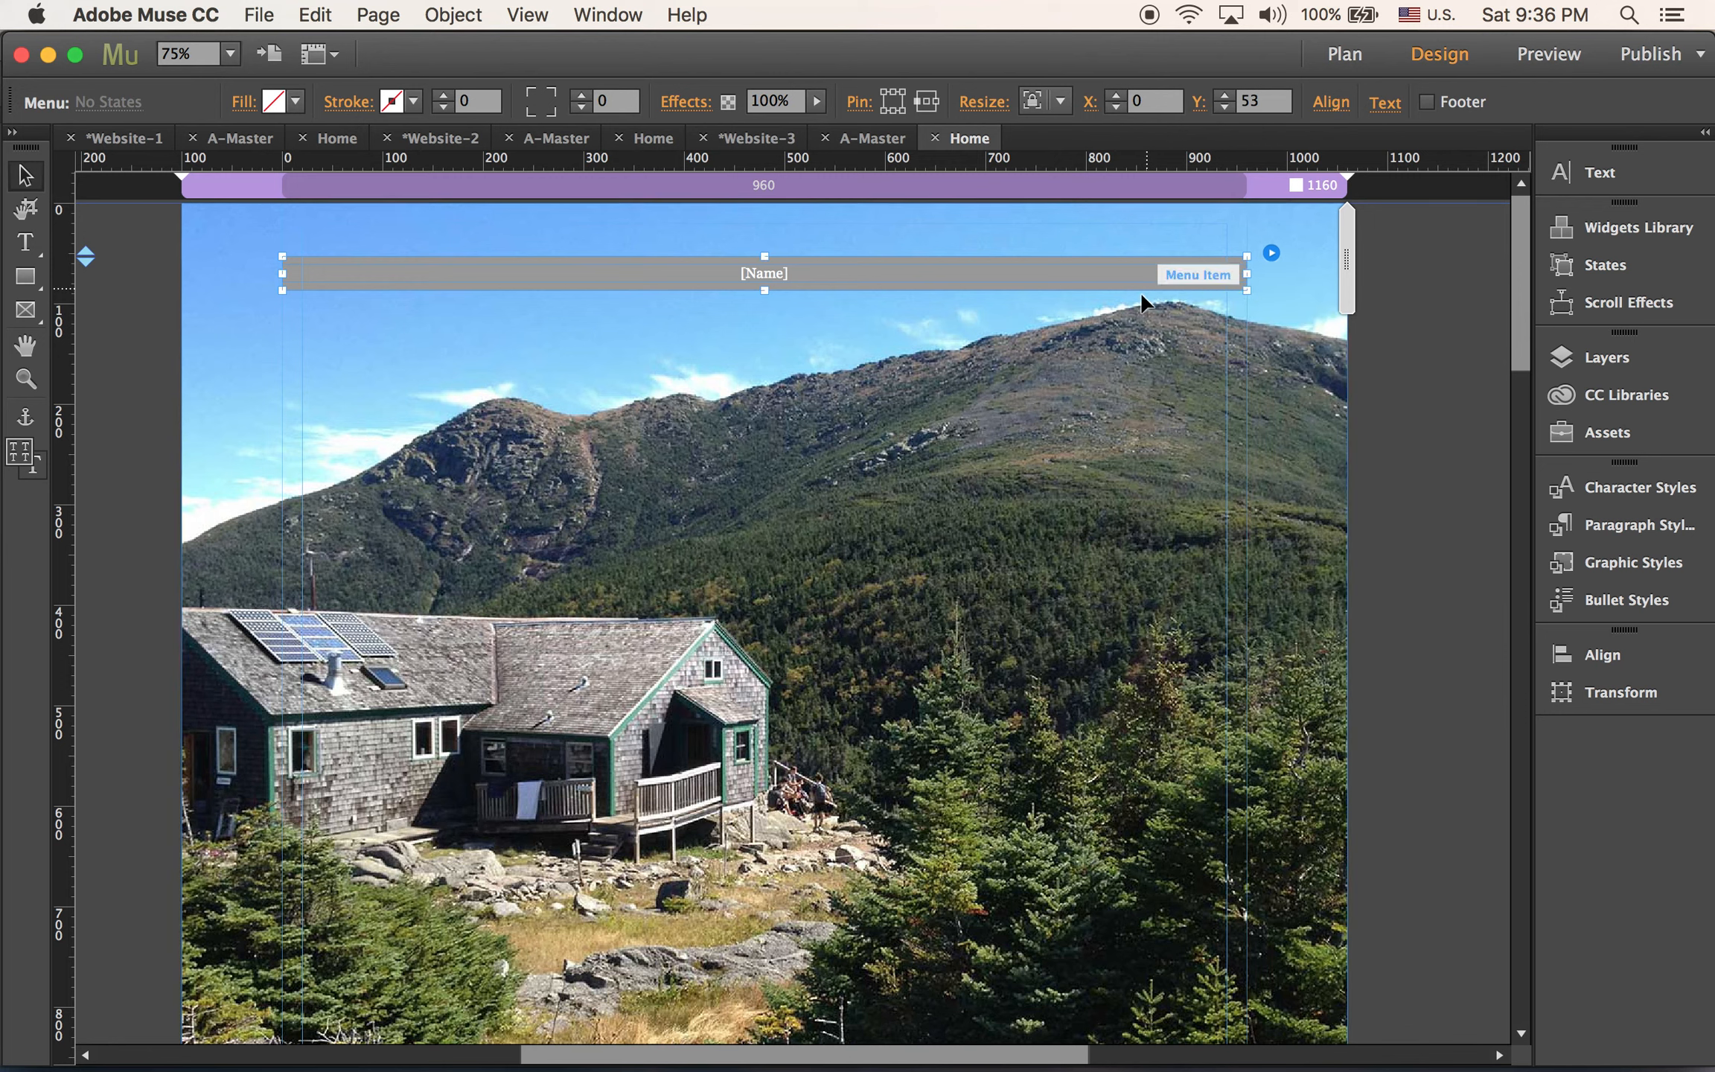
pyautogui.click(1078, 280)
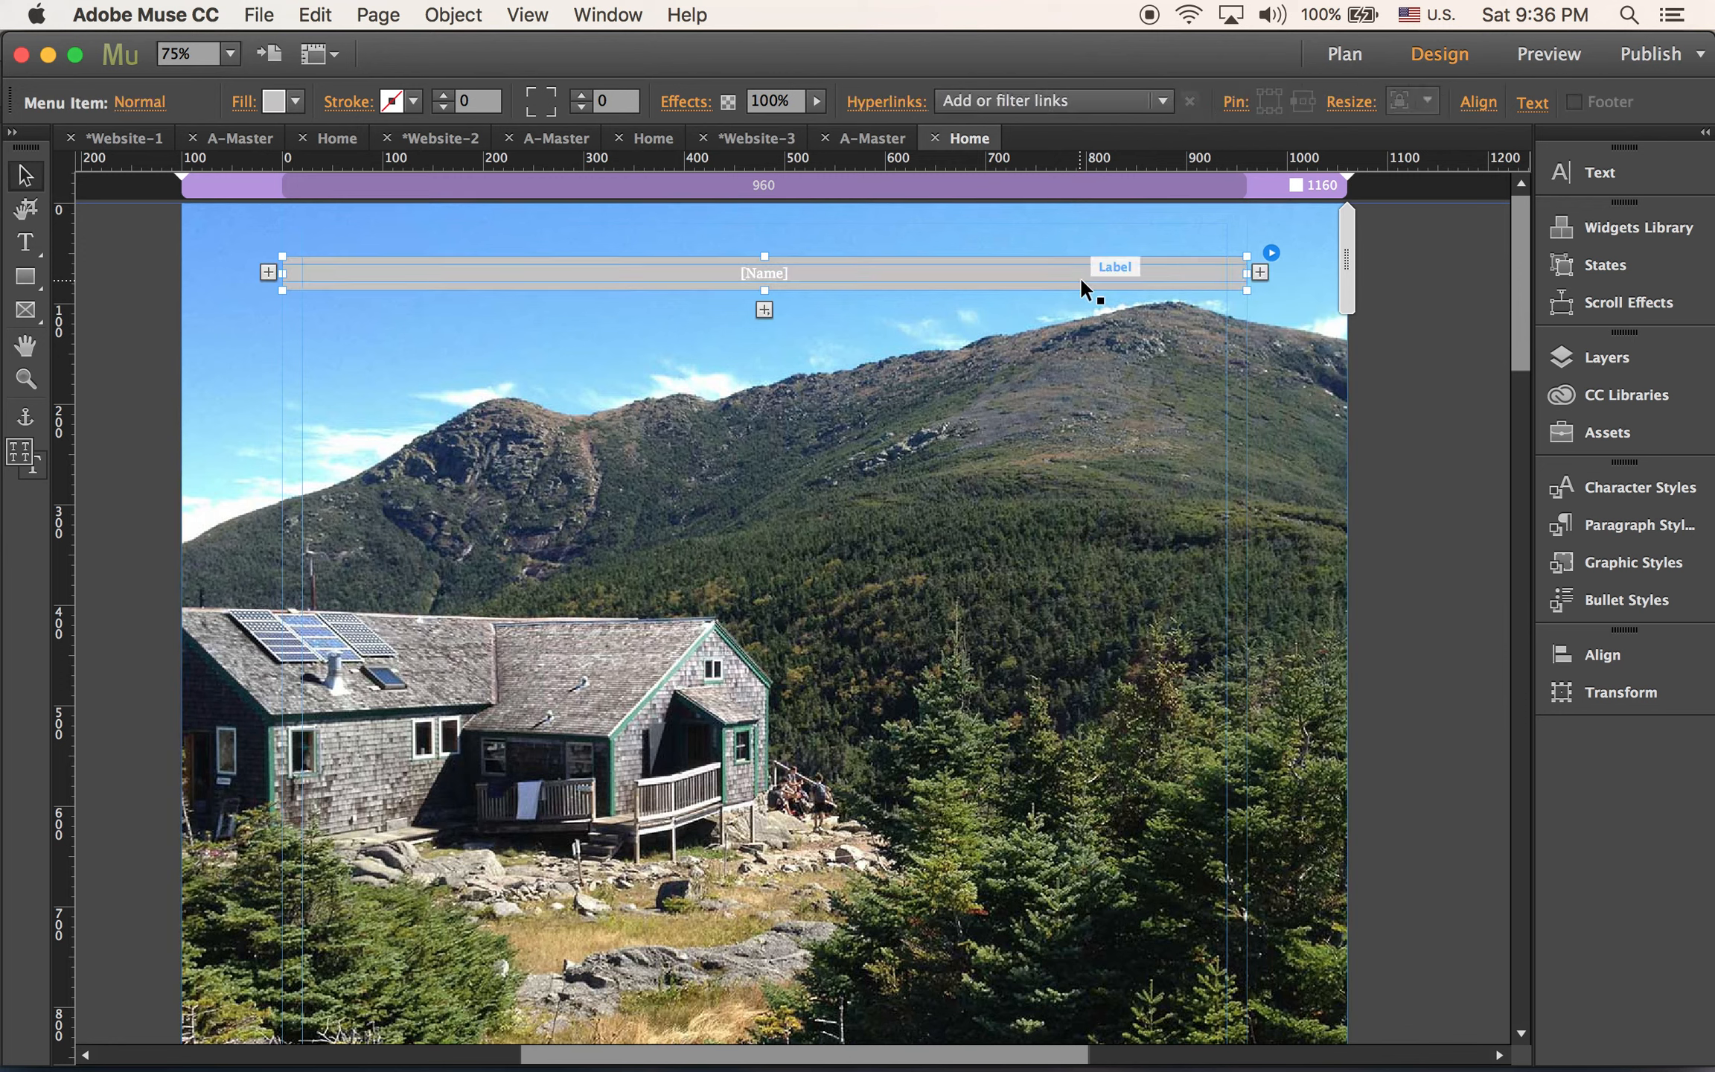
pyautogui.click(1259, 273)
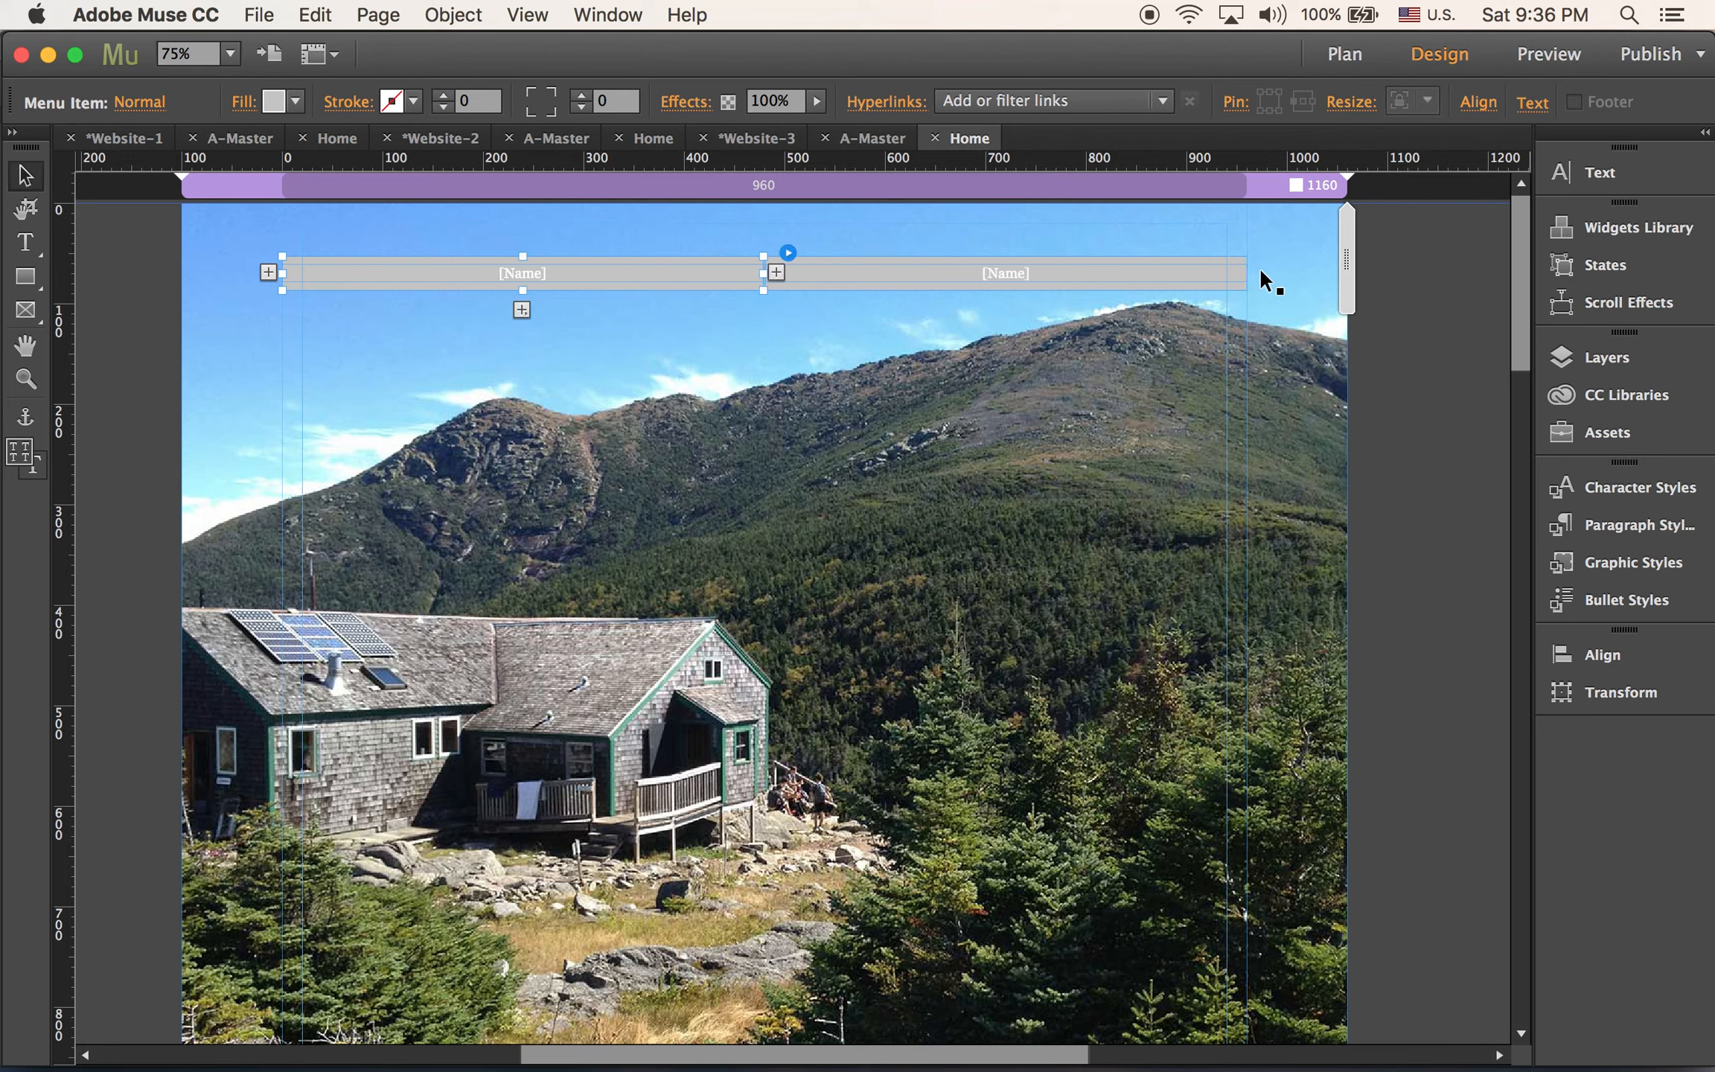
pyautogui.click(774, 271)
pyautogui.click(616, 271)
pyautogui.click(533, 273)
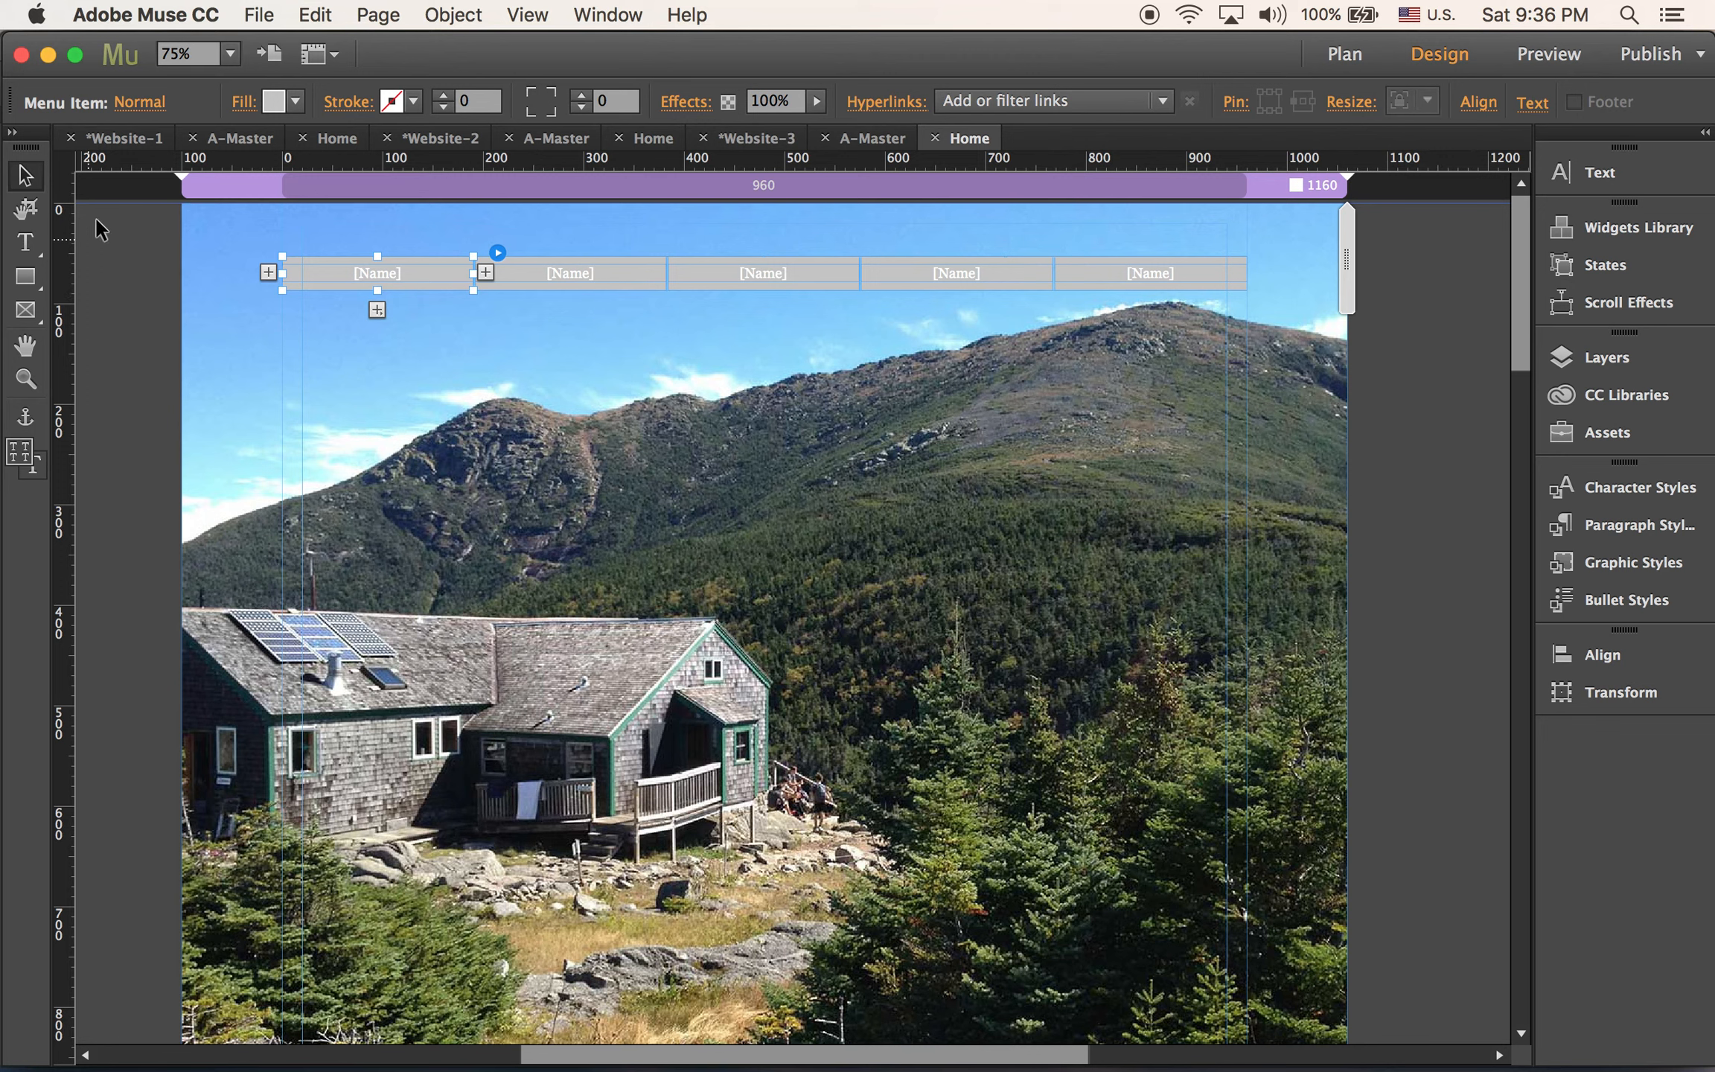
# Label the five menu items About, Trails, Camping, Maps and More... in order
pyautogui.click(25, 242)
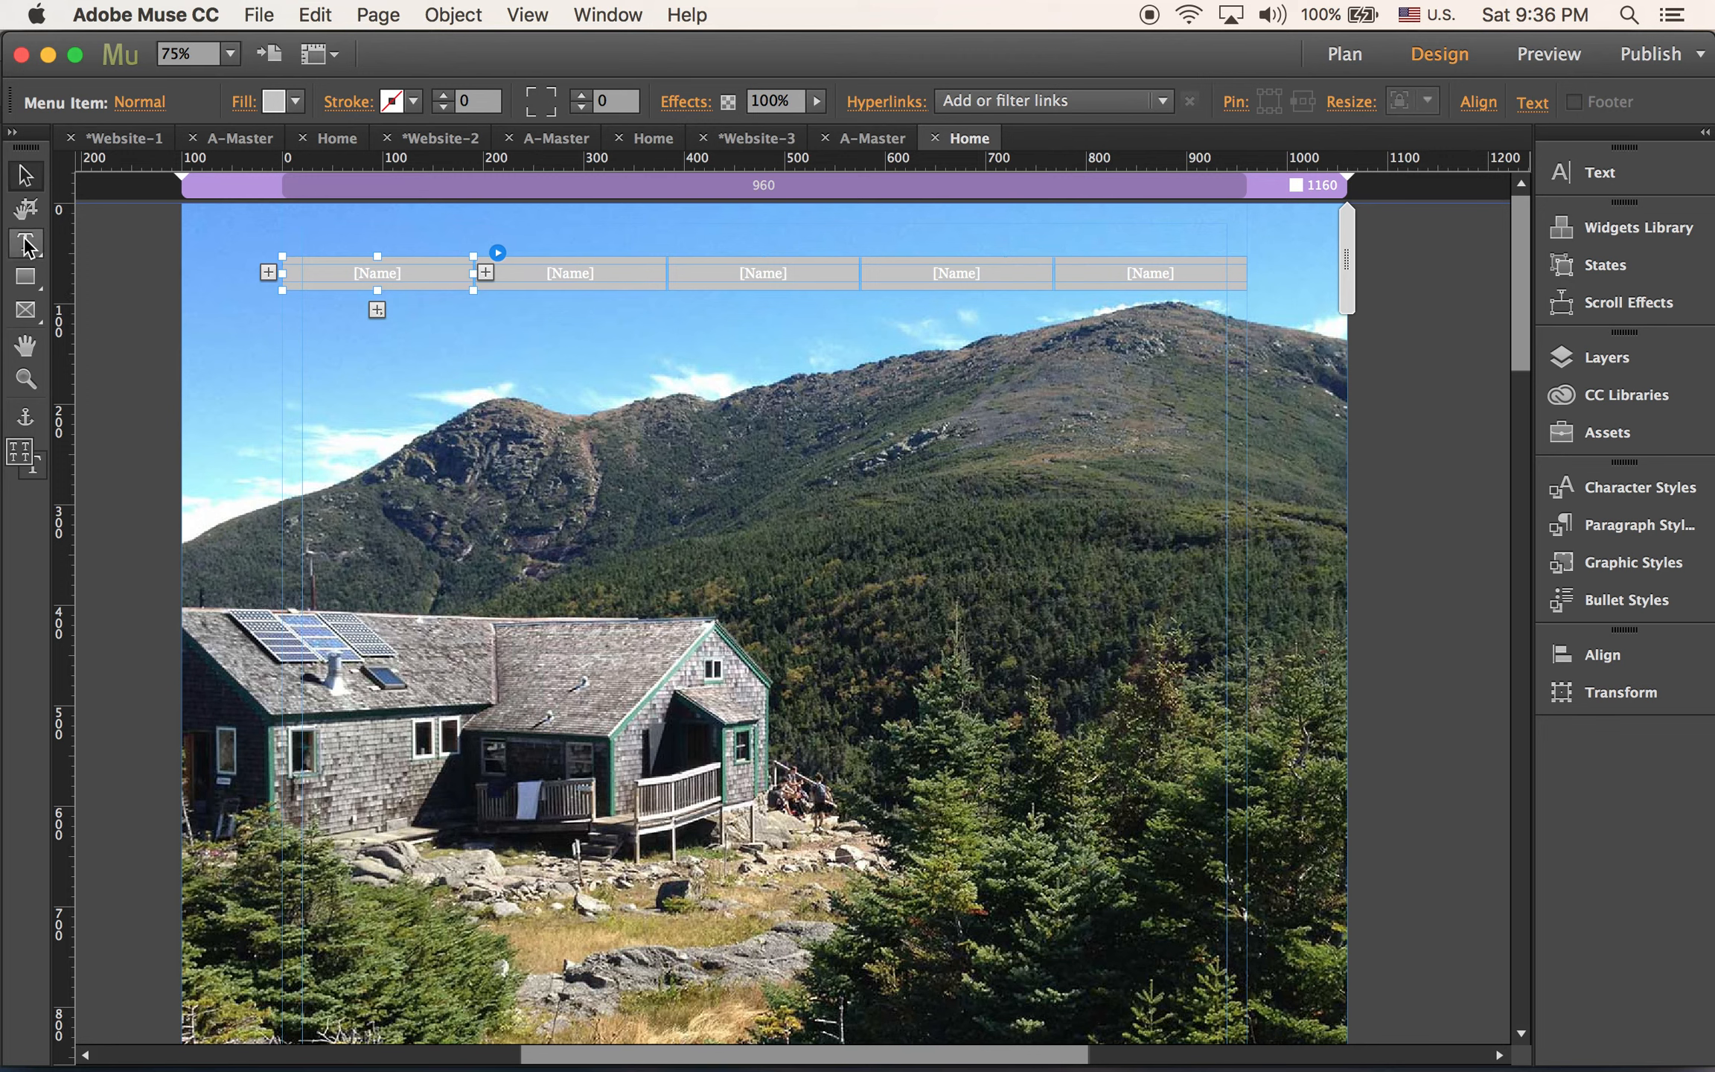
pyautogui.click(401, 272)
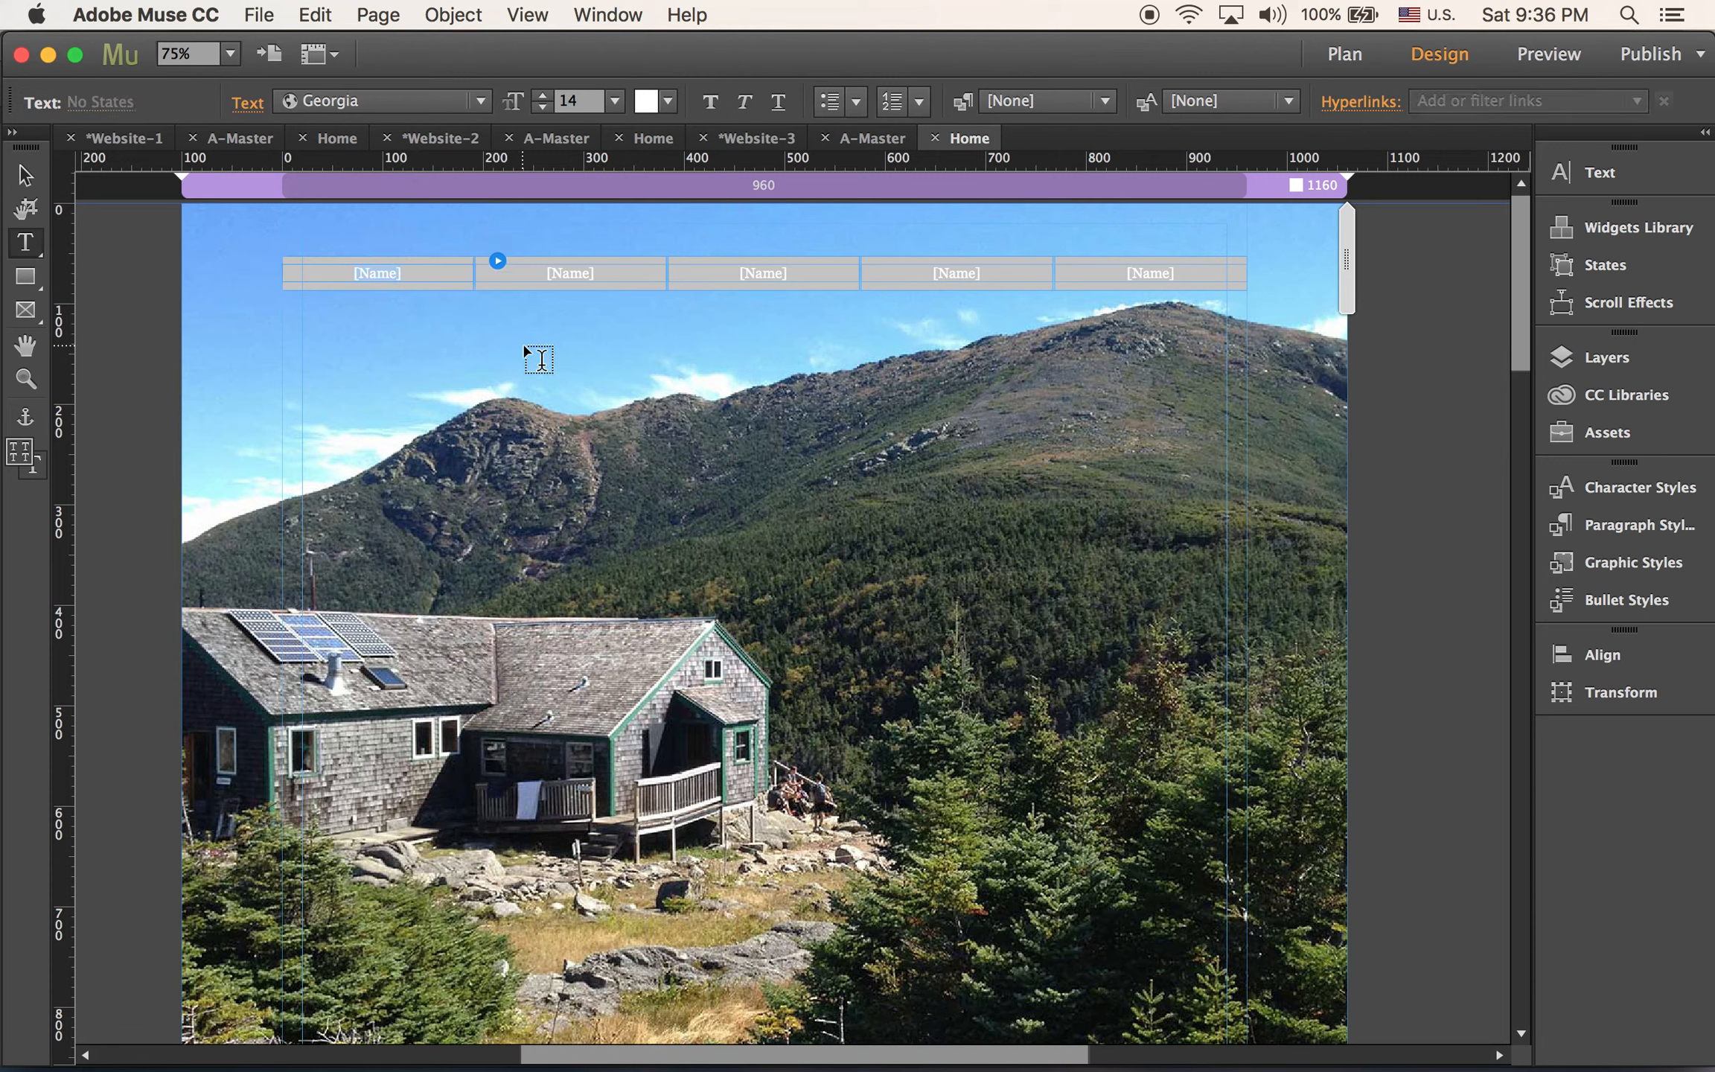
pyautogui.write('About')
pyautogui.click(558, 268)
pyautogui.doubleClick(748, 267)
pyautogui.write('Camping')
pyautogui.click(939, 270)
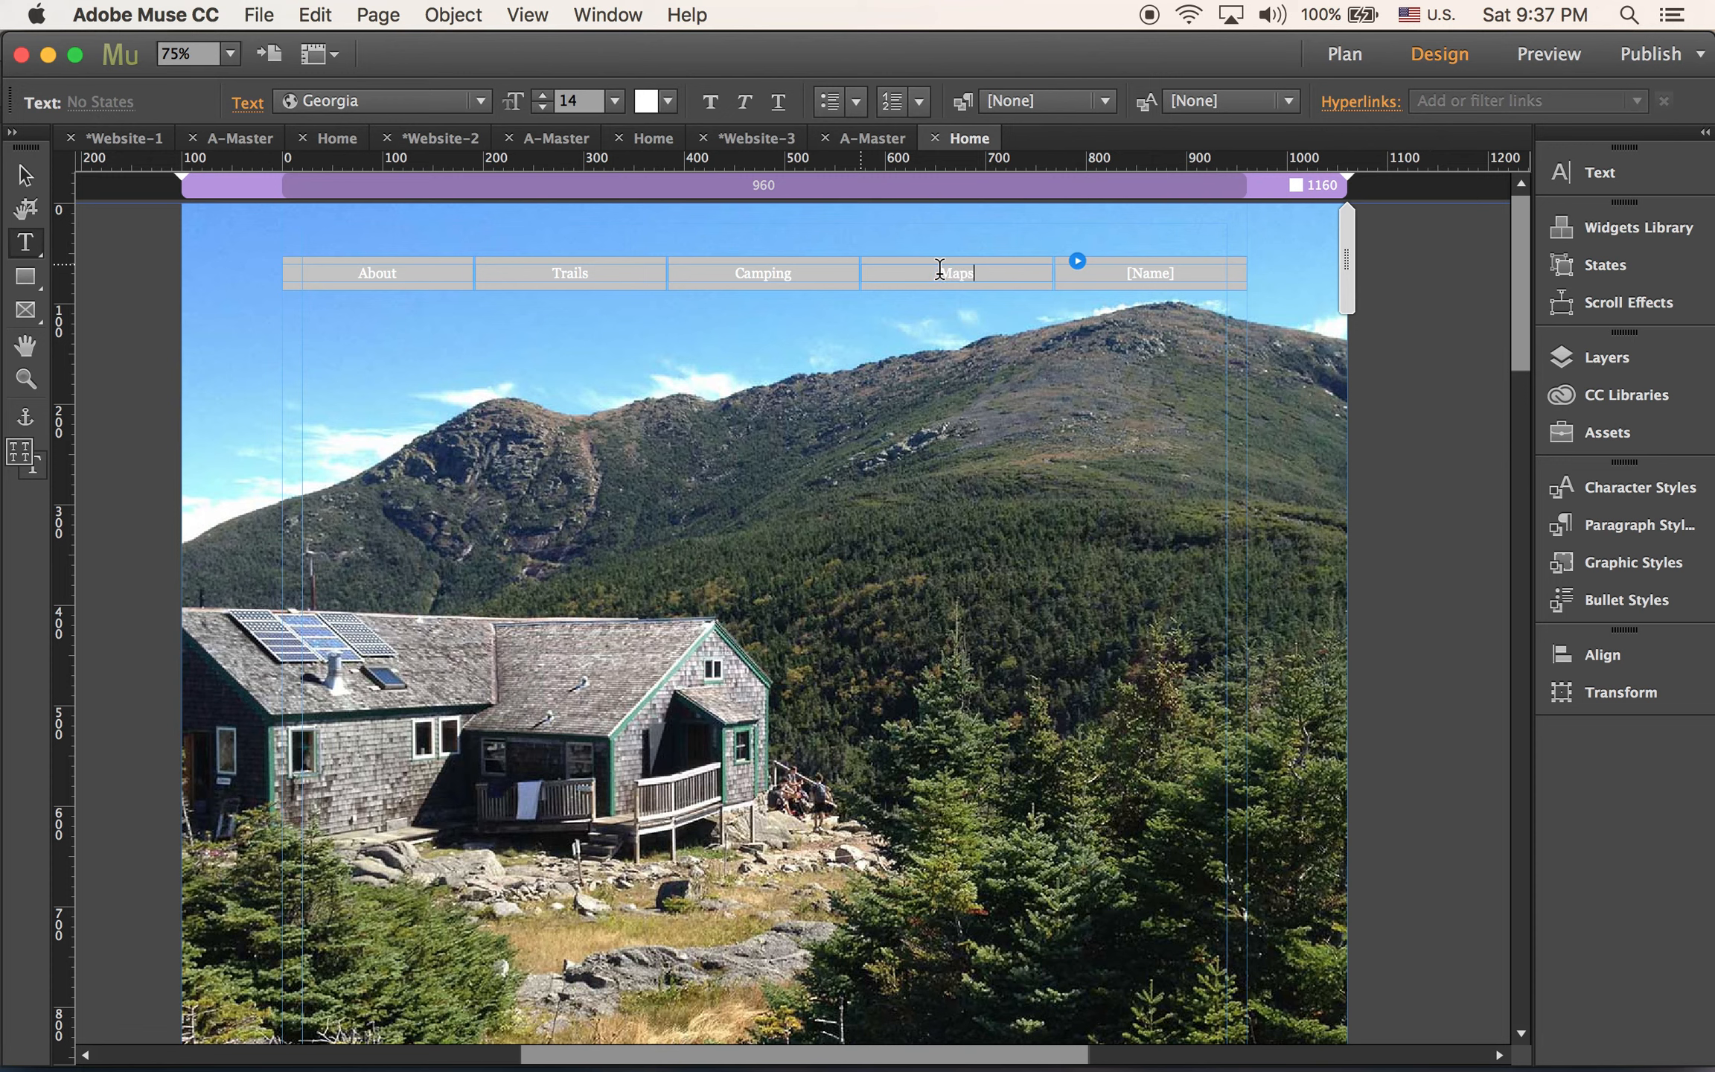
pyautogui.click(1168, 274)
pyautogui.write('More...')
pyautogui.click(26, 179)
# Set the fill of the About menu item's Normal state to none
pyautogui.click(386, 332)
pyautogui.click(458, 281)
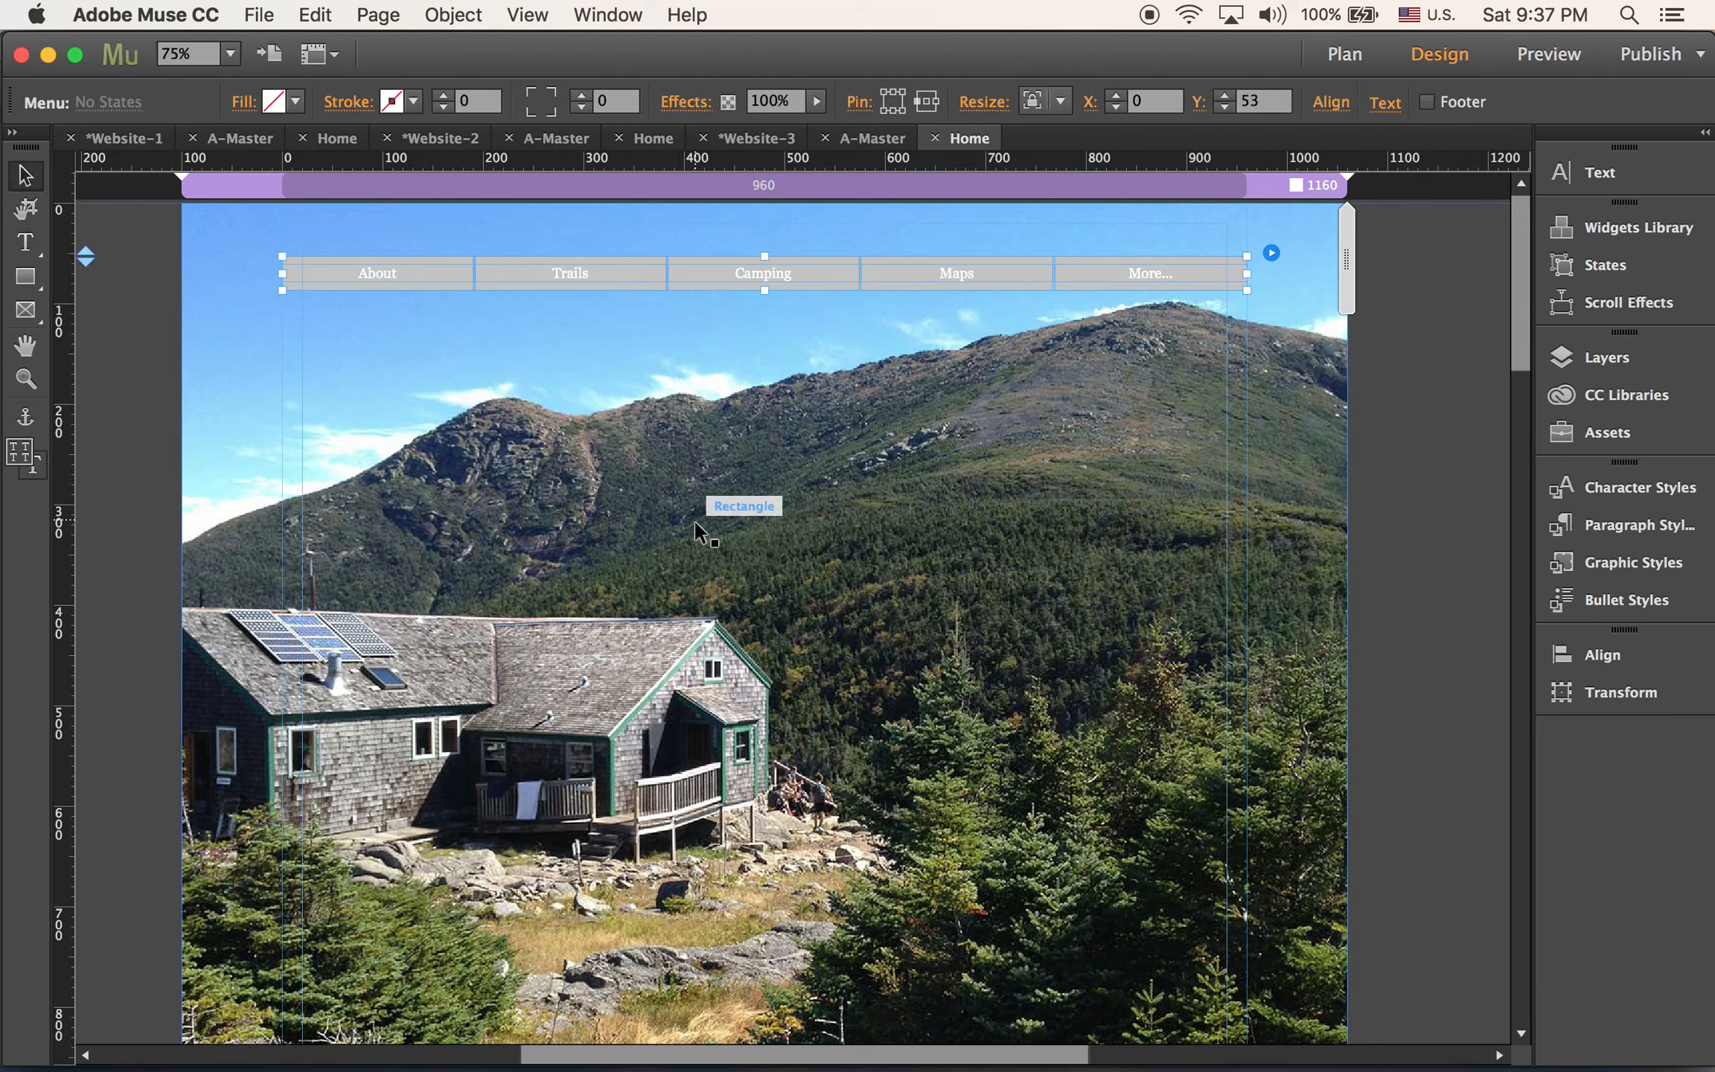
pyautogui.click(451, 288)
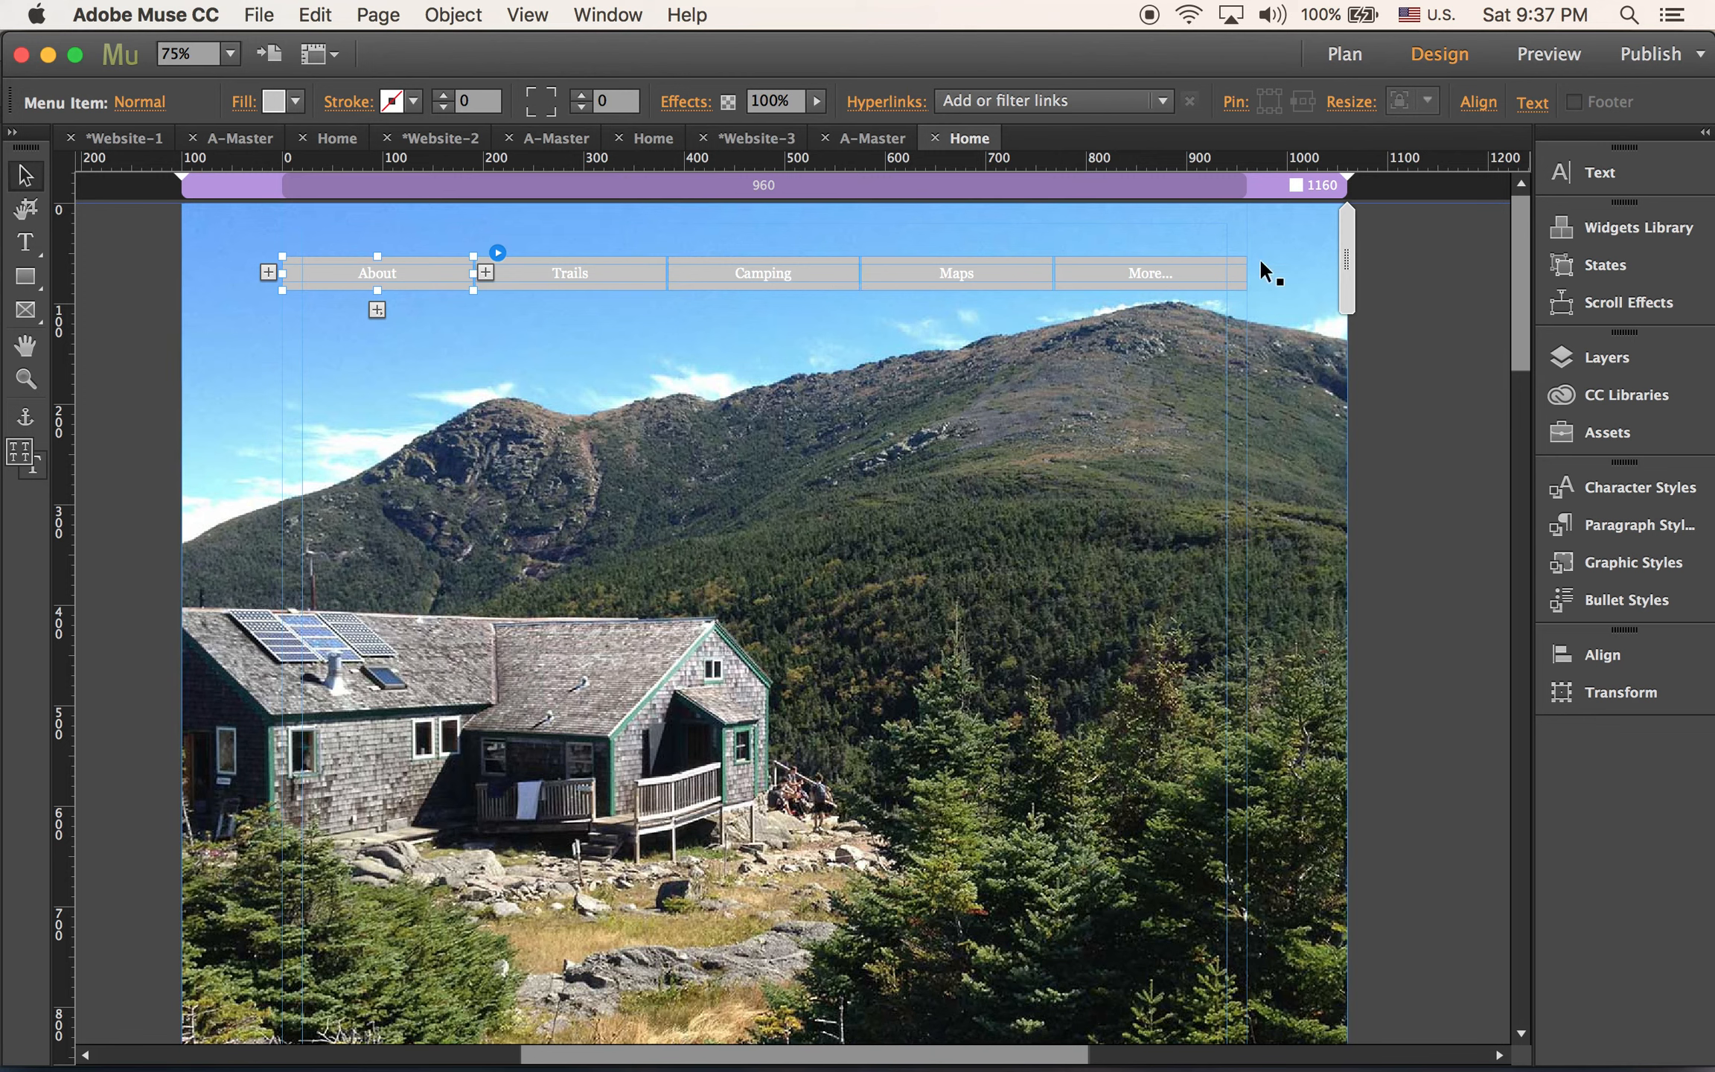
pyautogui.click(1618, 266)
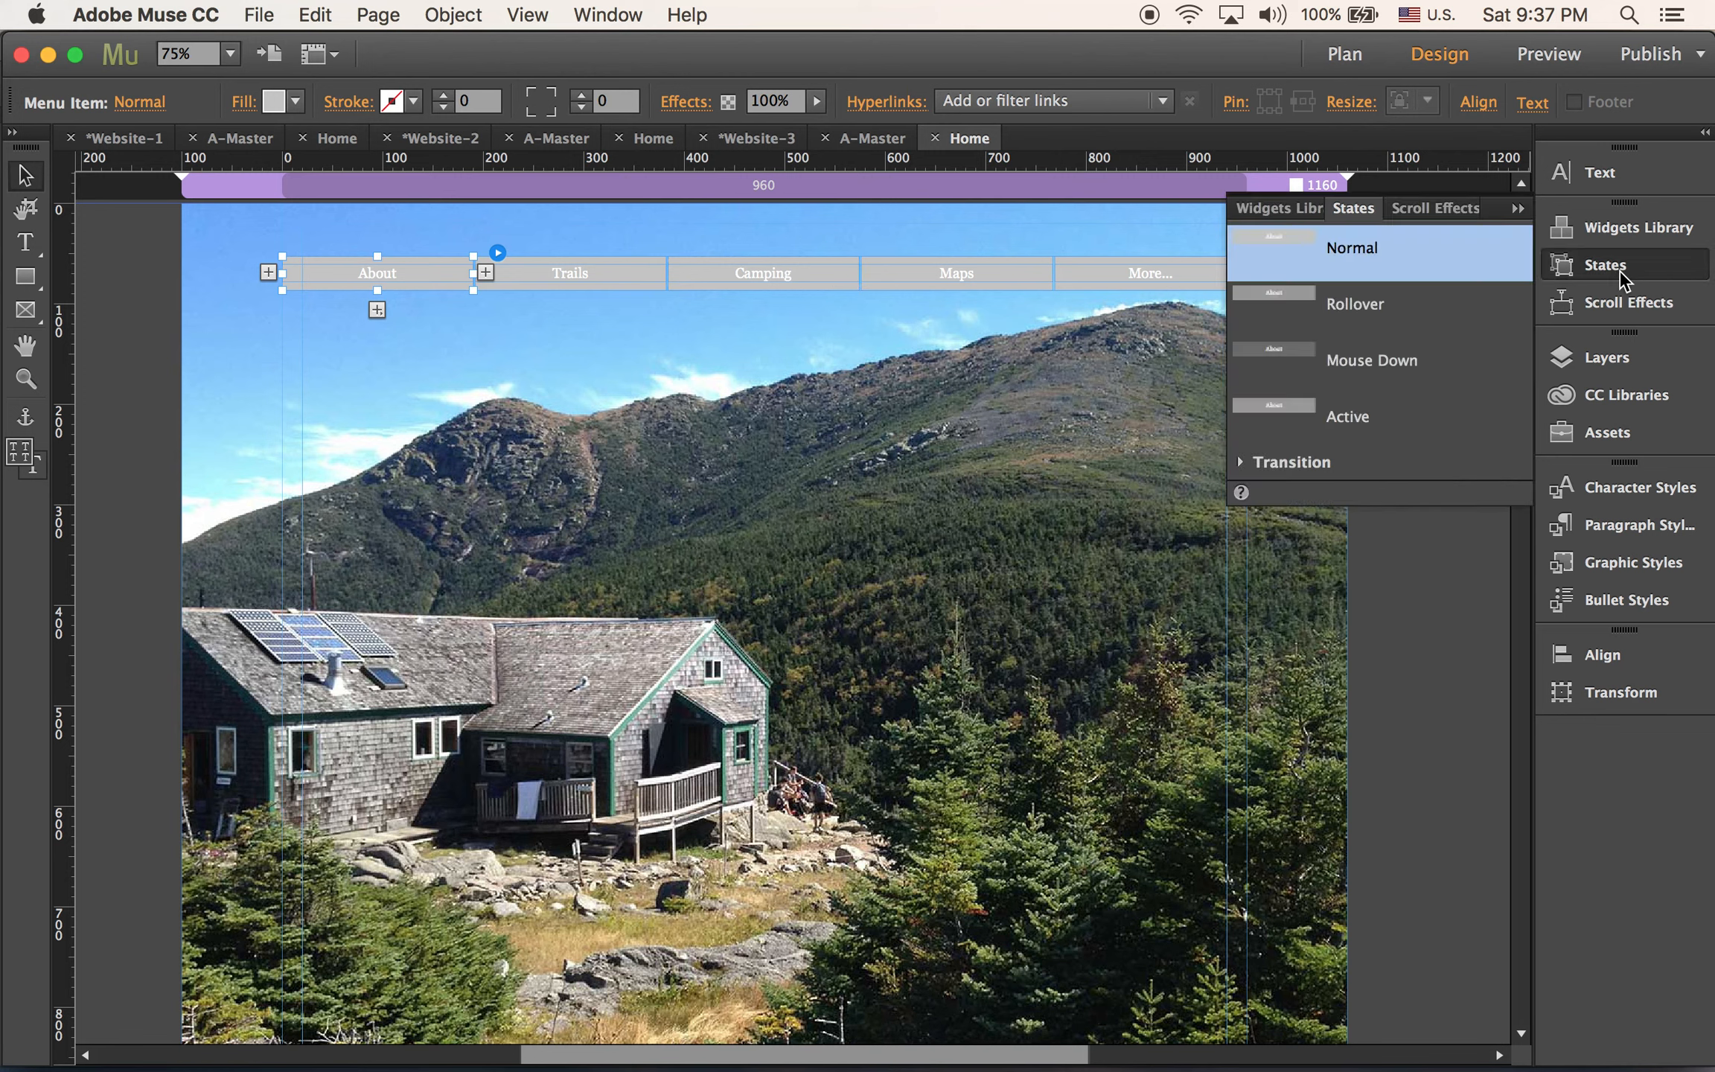
pyautogui.click(296, 101)
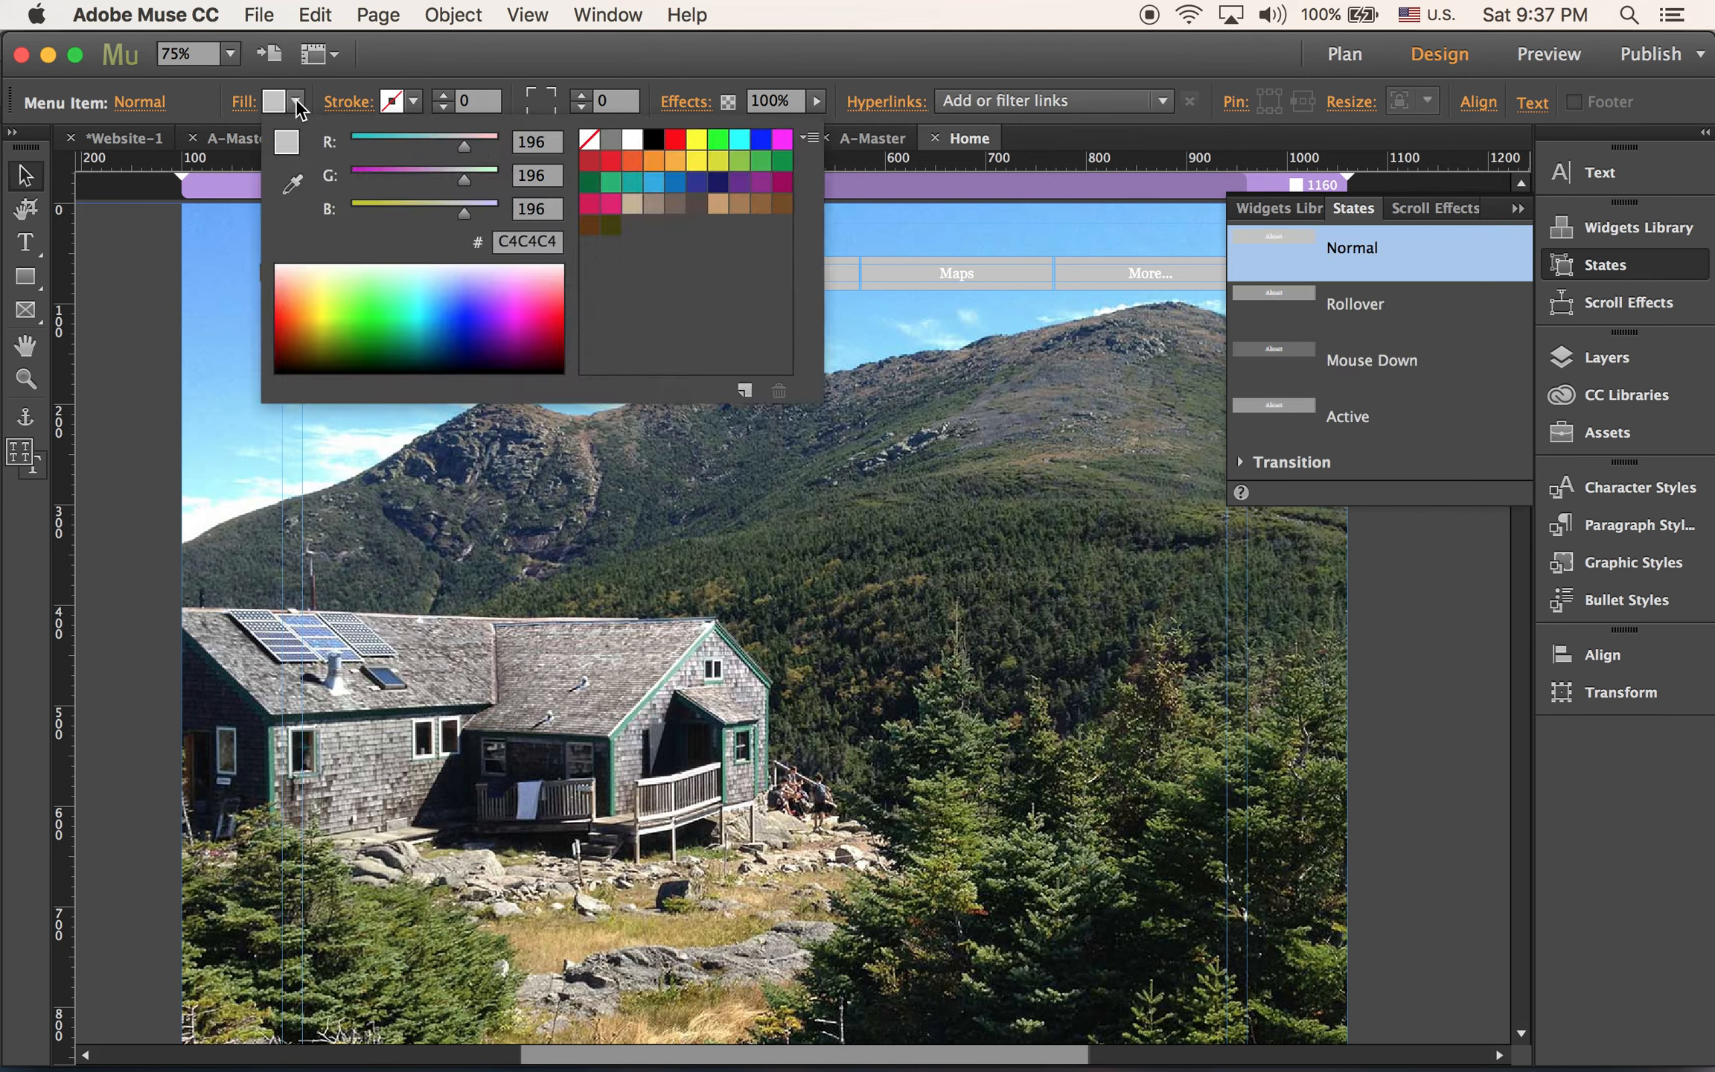
pyautogui.click(590, 138)
# Set the fill to none for the About menu item's Rollover, Mouse Down and Active states
pyautogui.click(1289, 311)
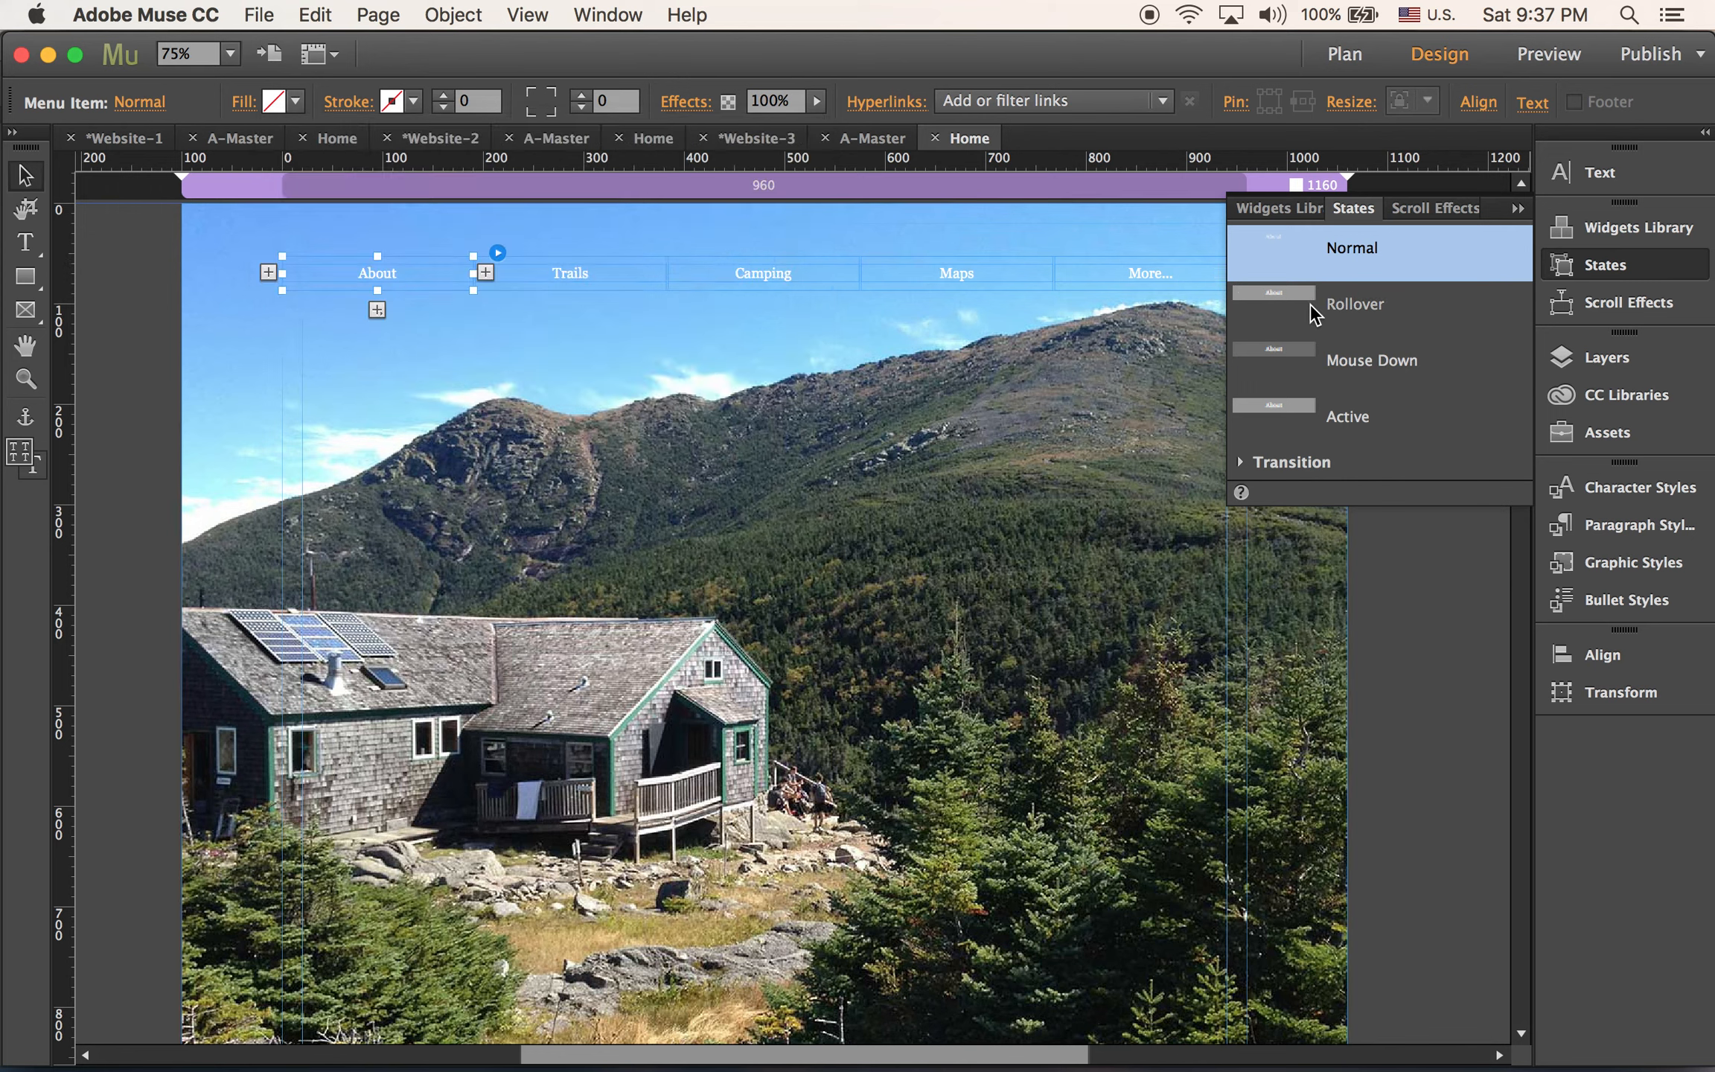
pyautogui.click(1283, 294)
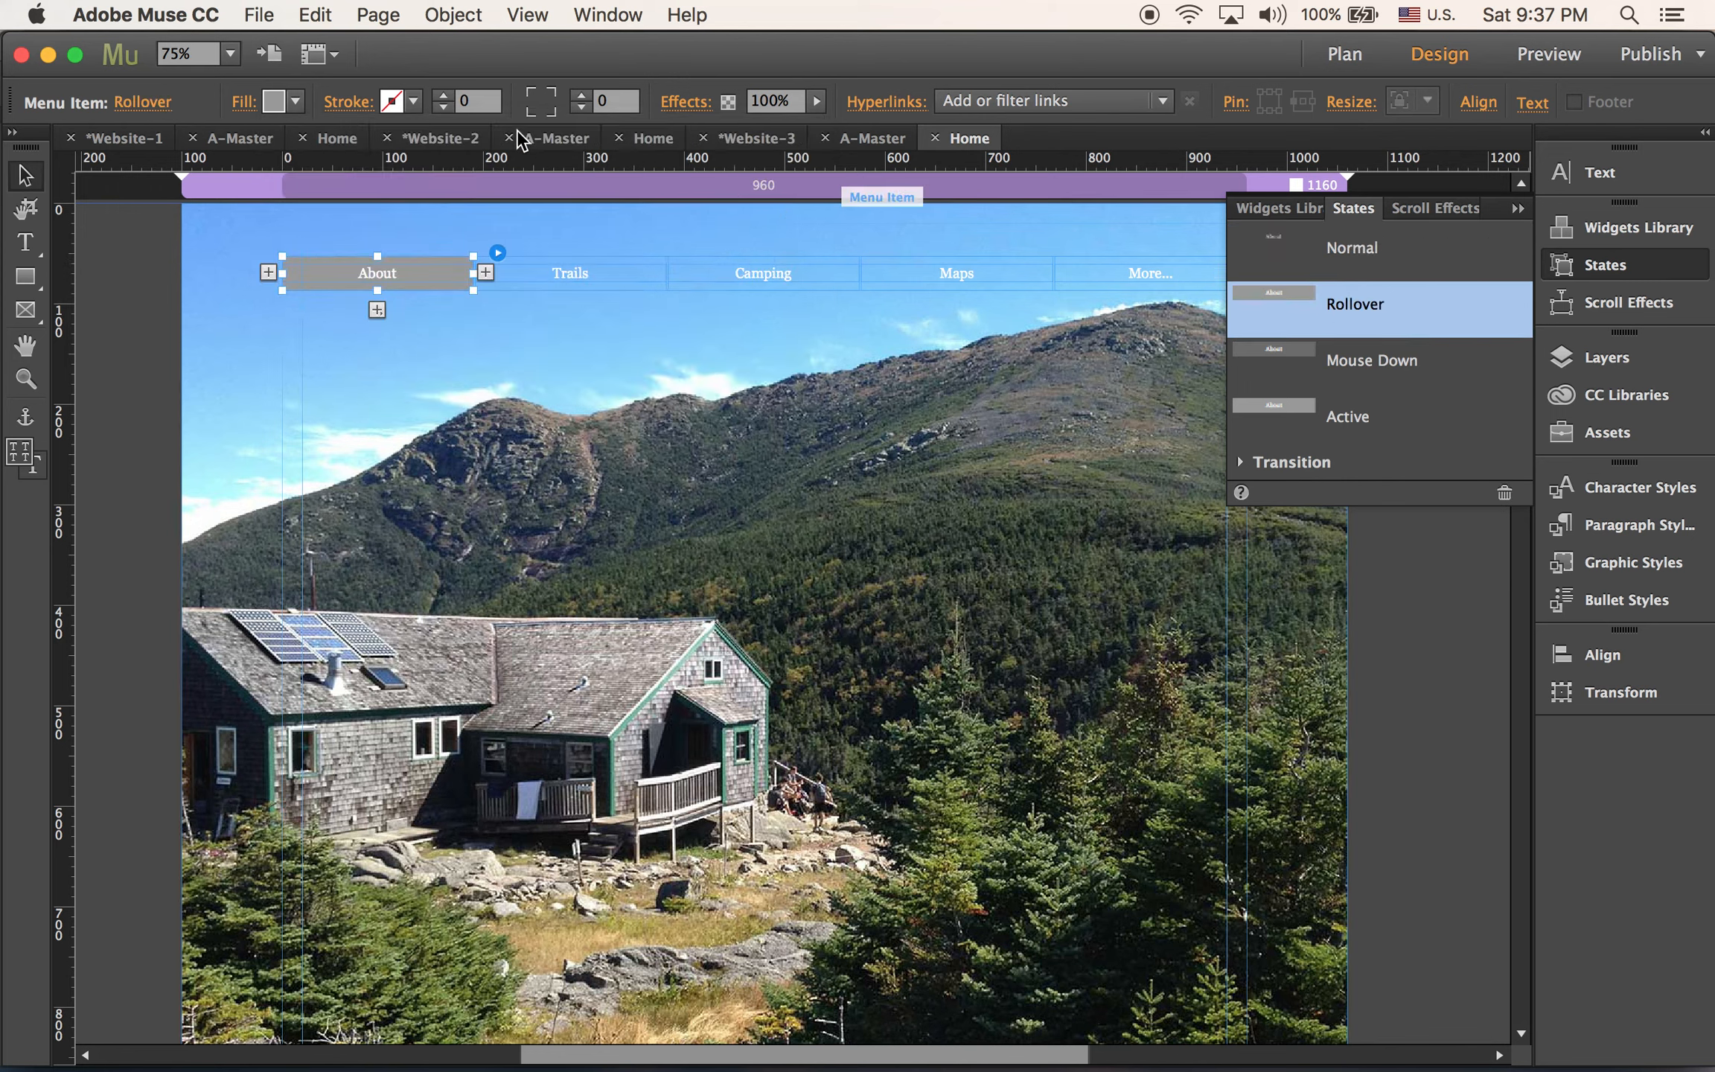
pyautogui.click(296, 101)
pyautogui.click(588, 138)
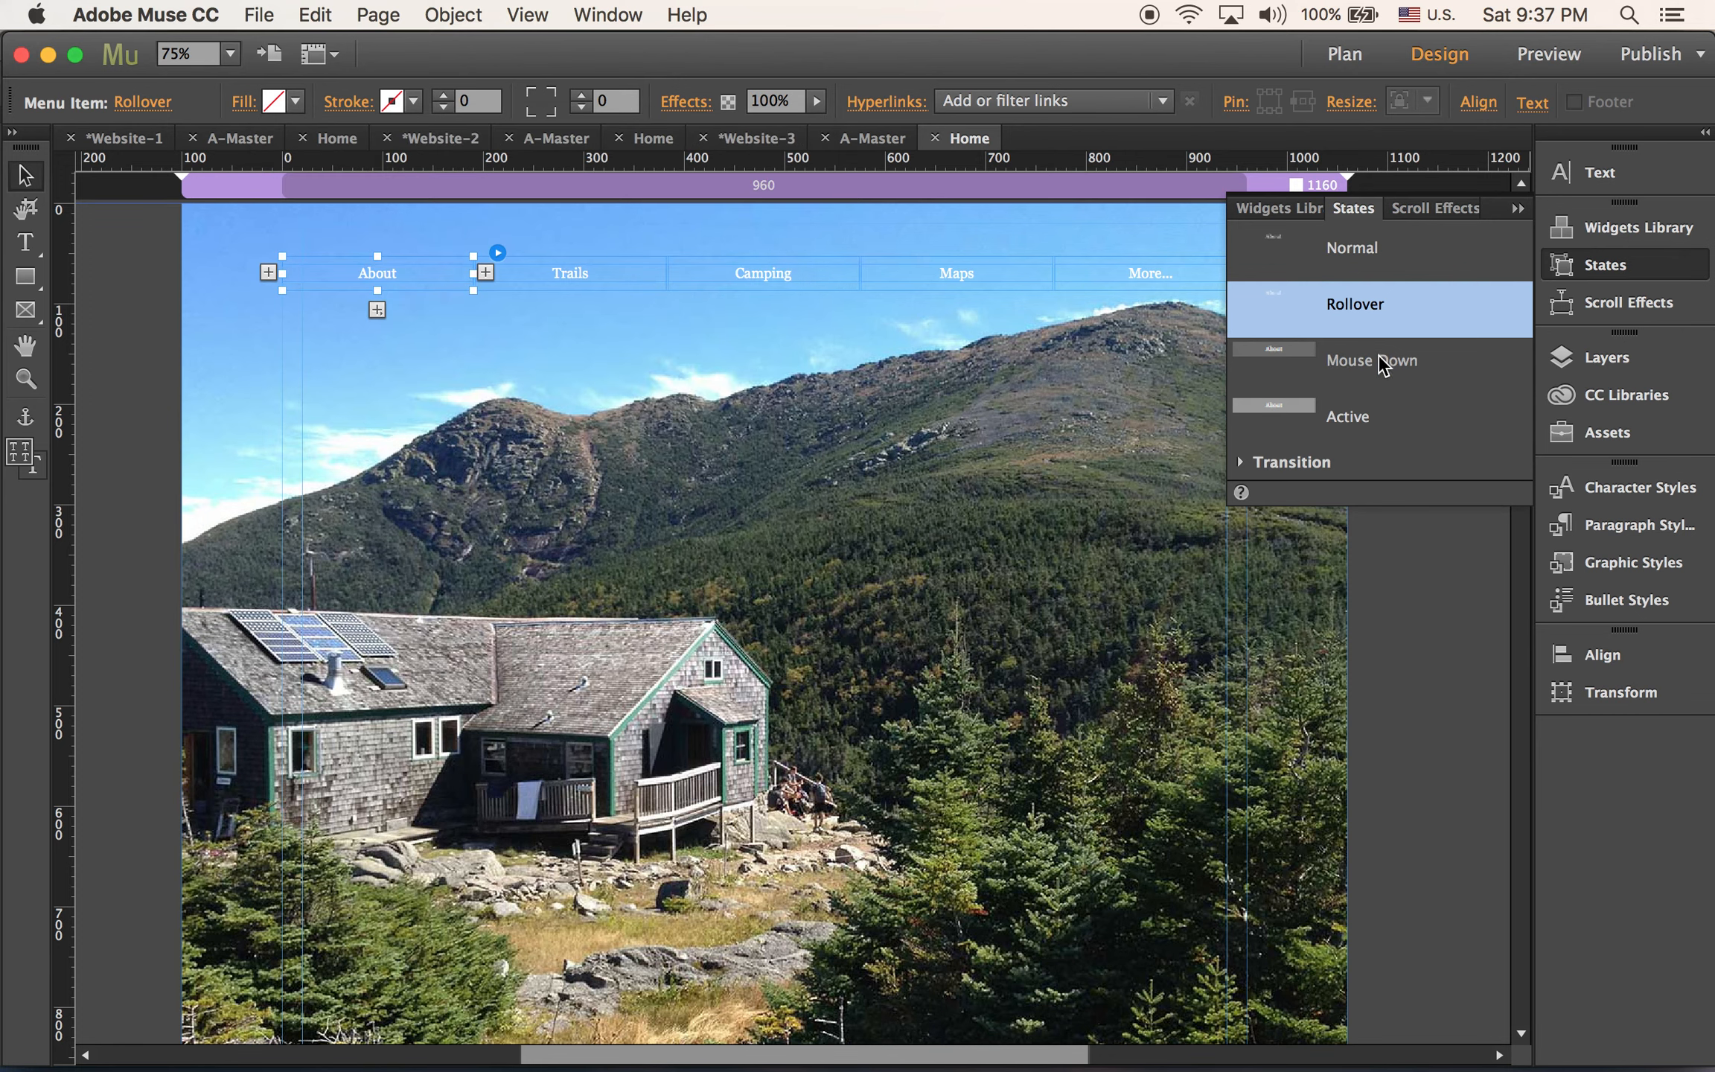
pyautogui.click(1340, 362)
pyautogui.click(302, 104)
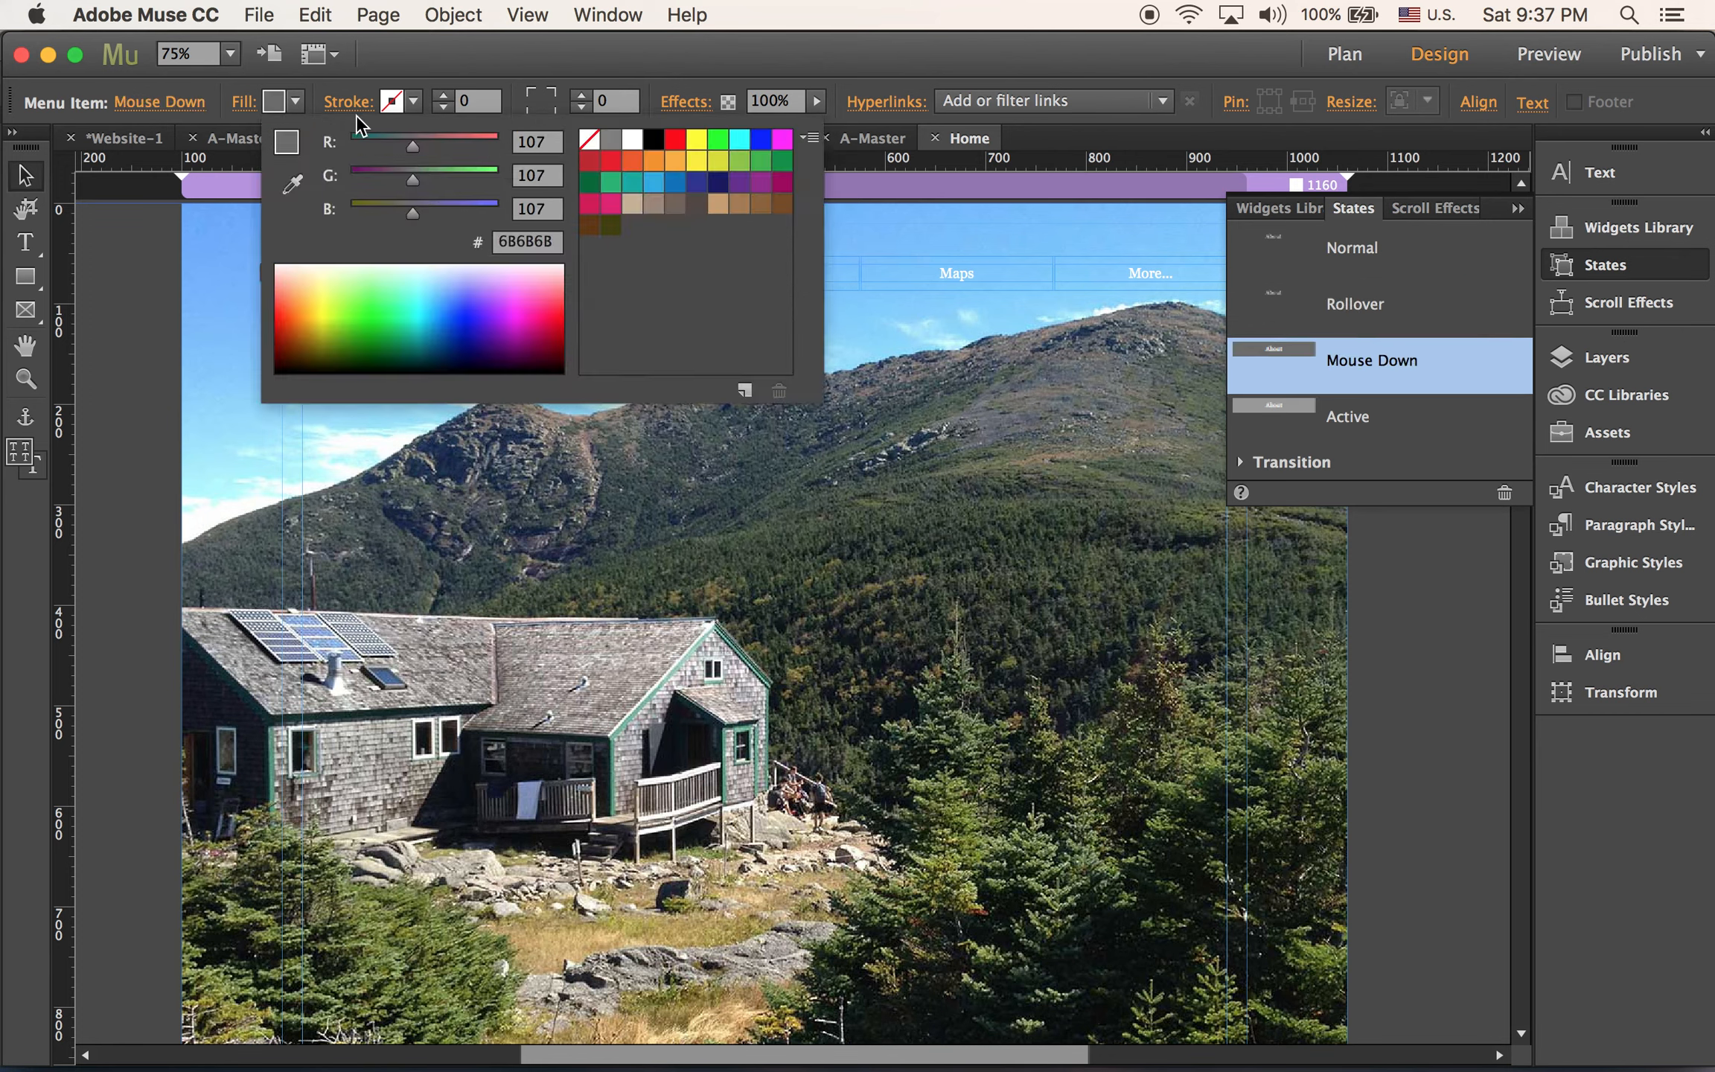
pyautogui.click(588, 138)
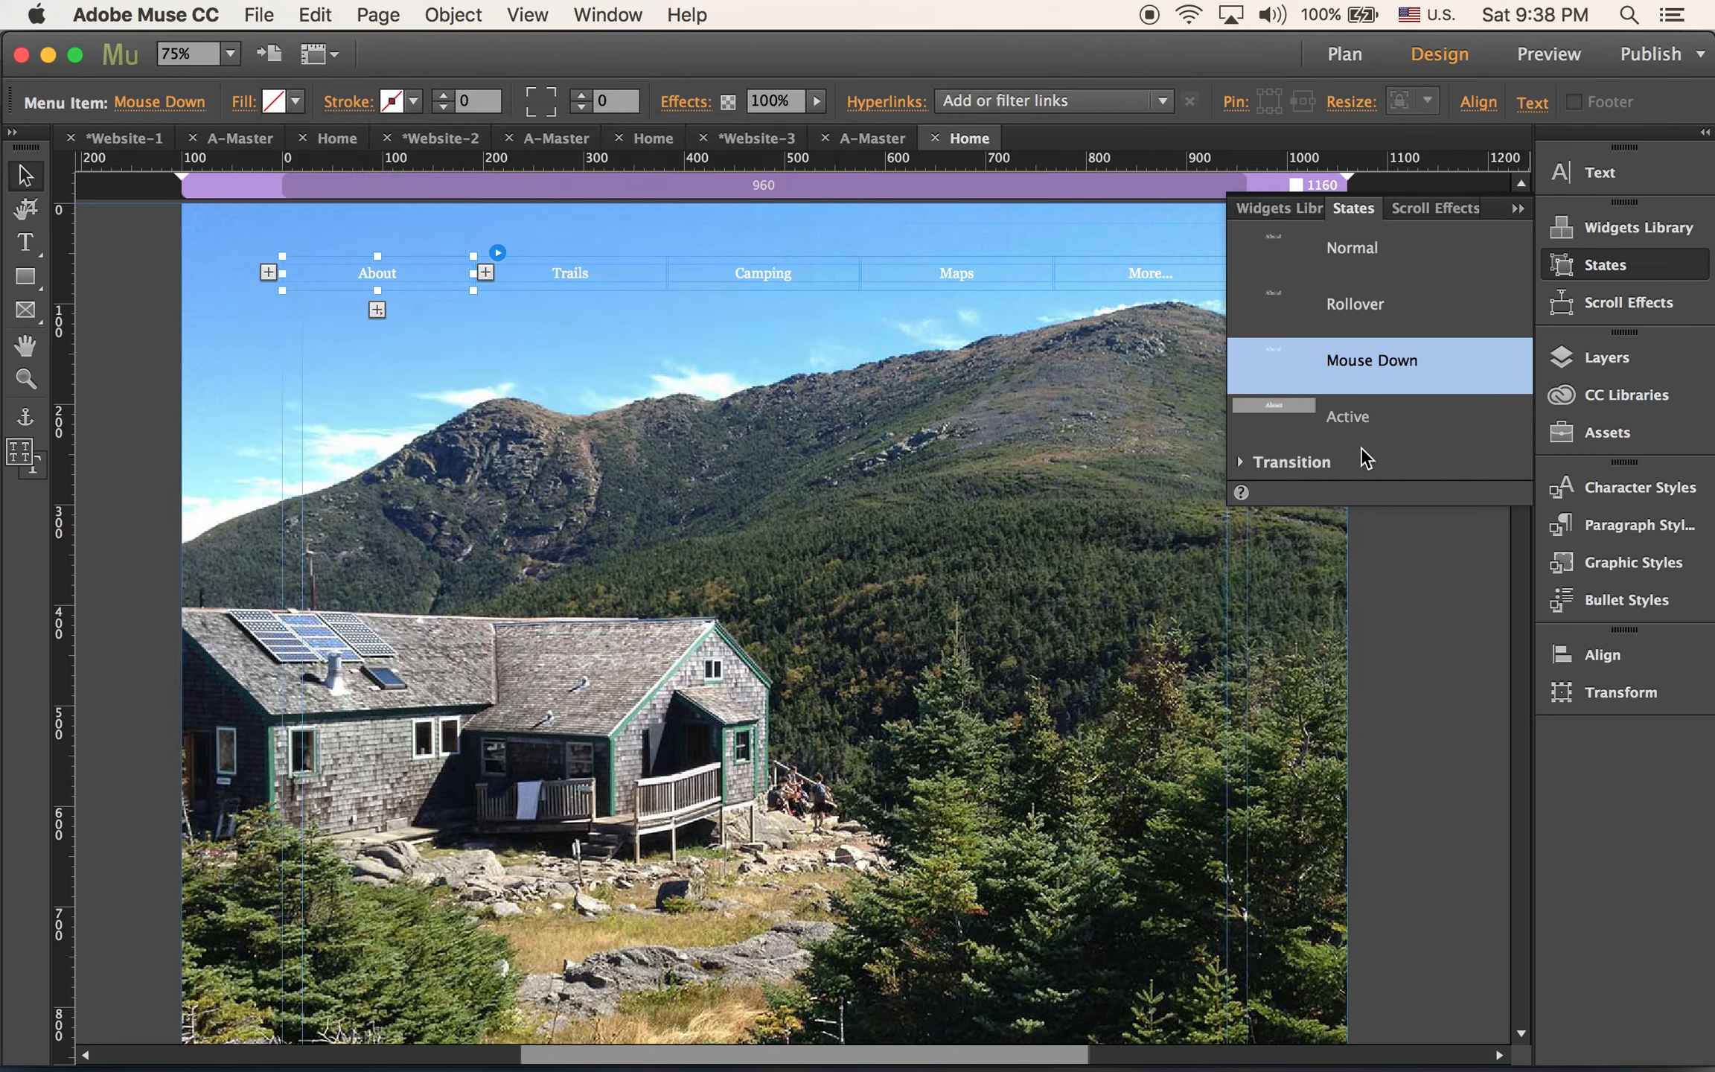
pyautogui.click(1310, 410)
pyautogui.click(298, 105)
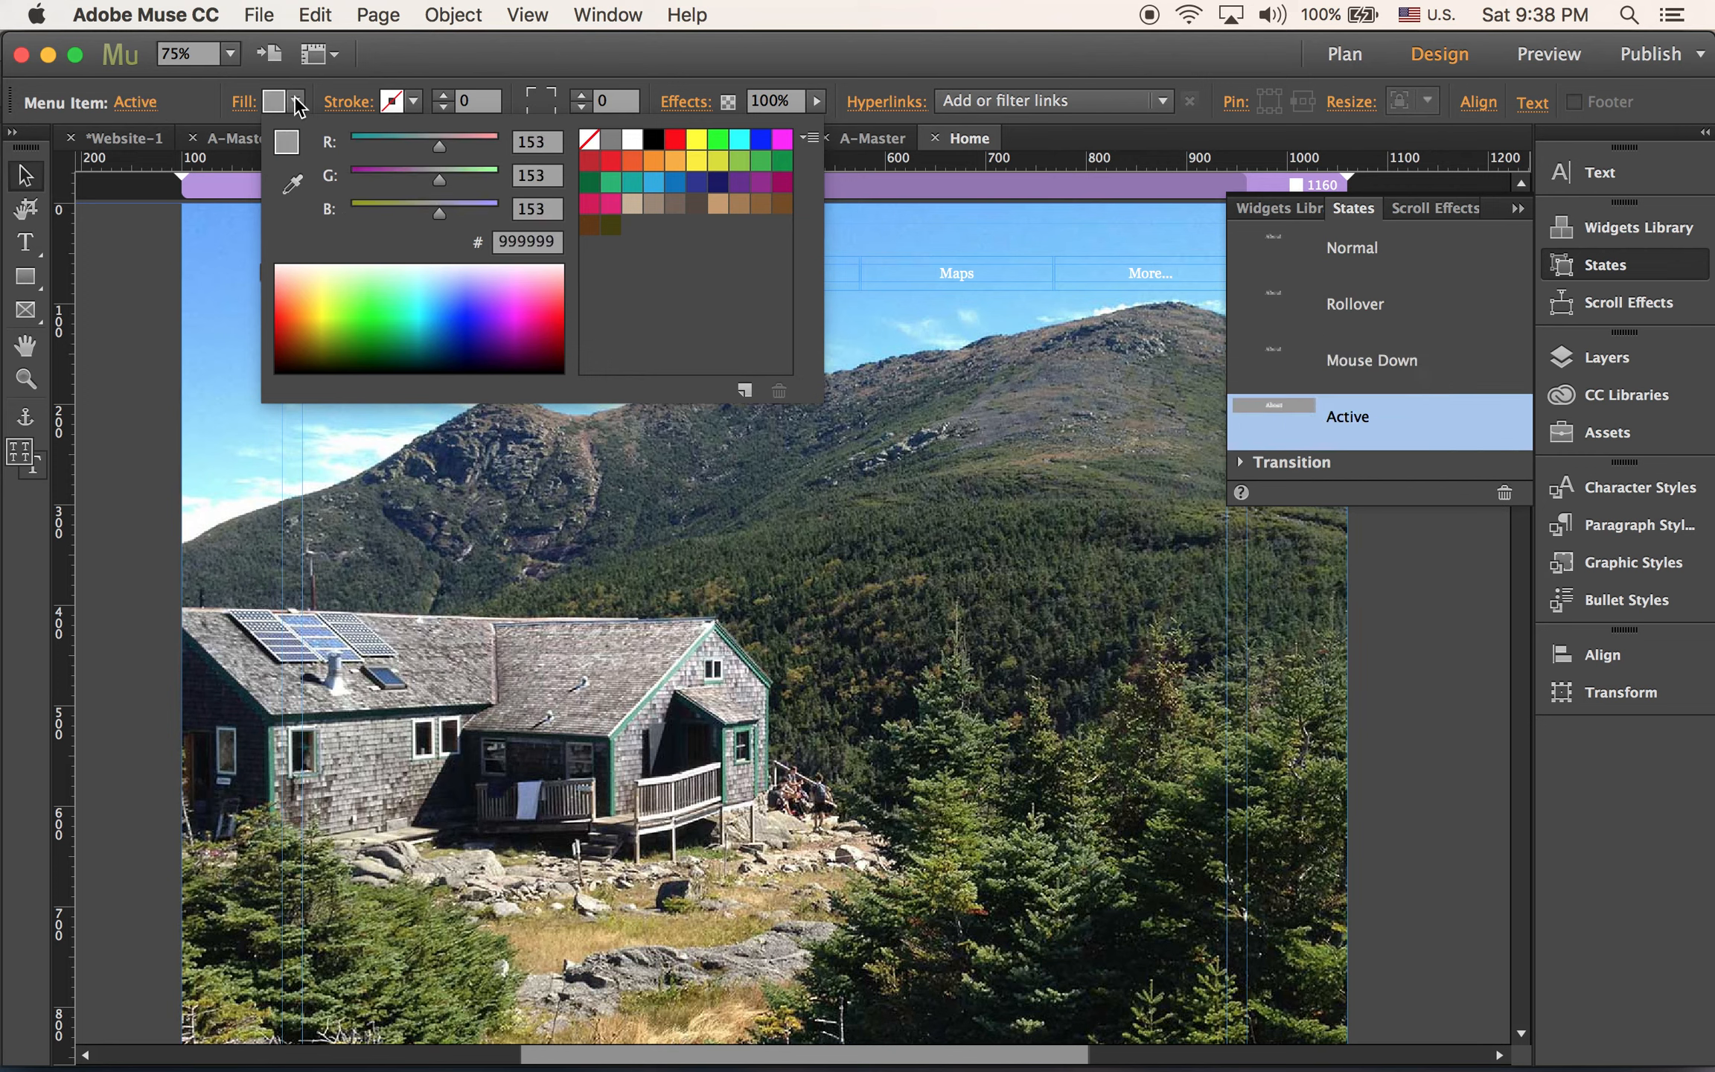
pyautogui.click(588, 139)
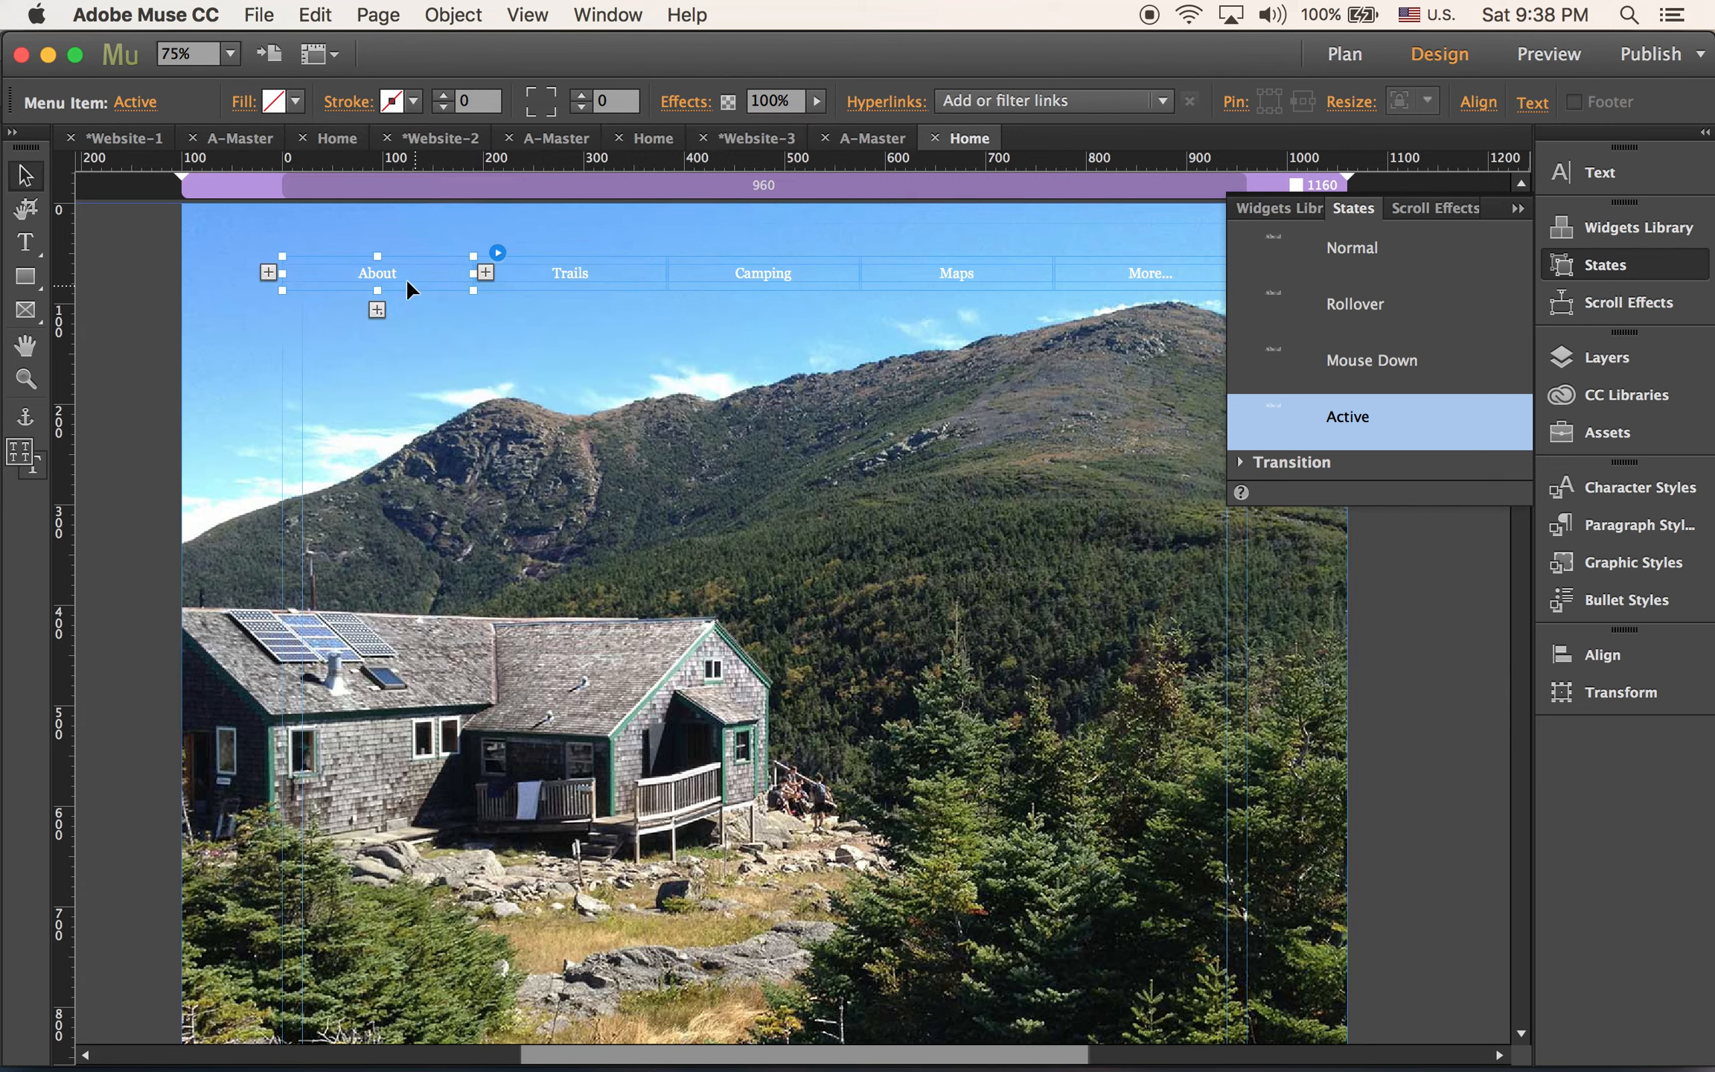
# Change the About menu item's Active state text to the Helvetica font in black (000000)
pyautogui.click(25, 242)
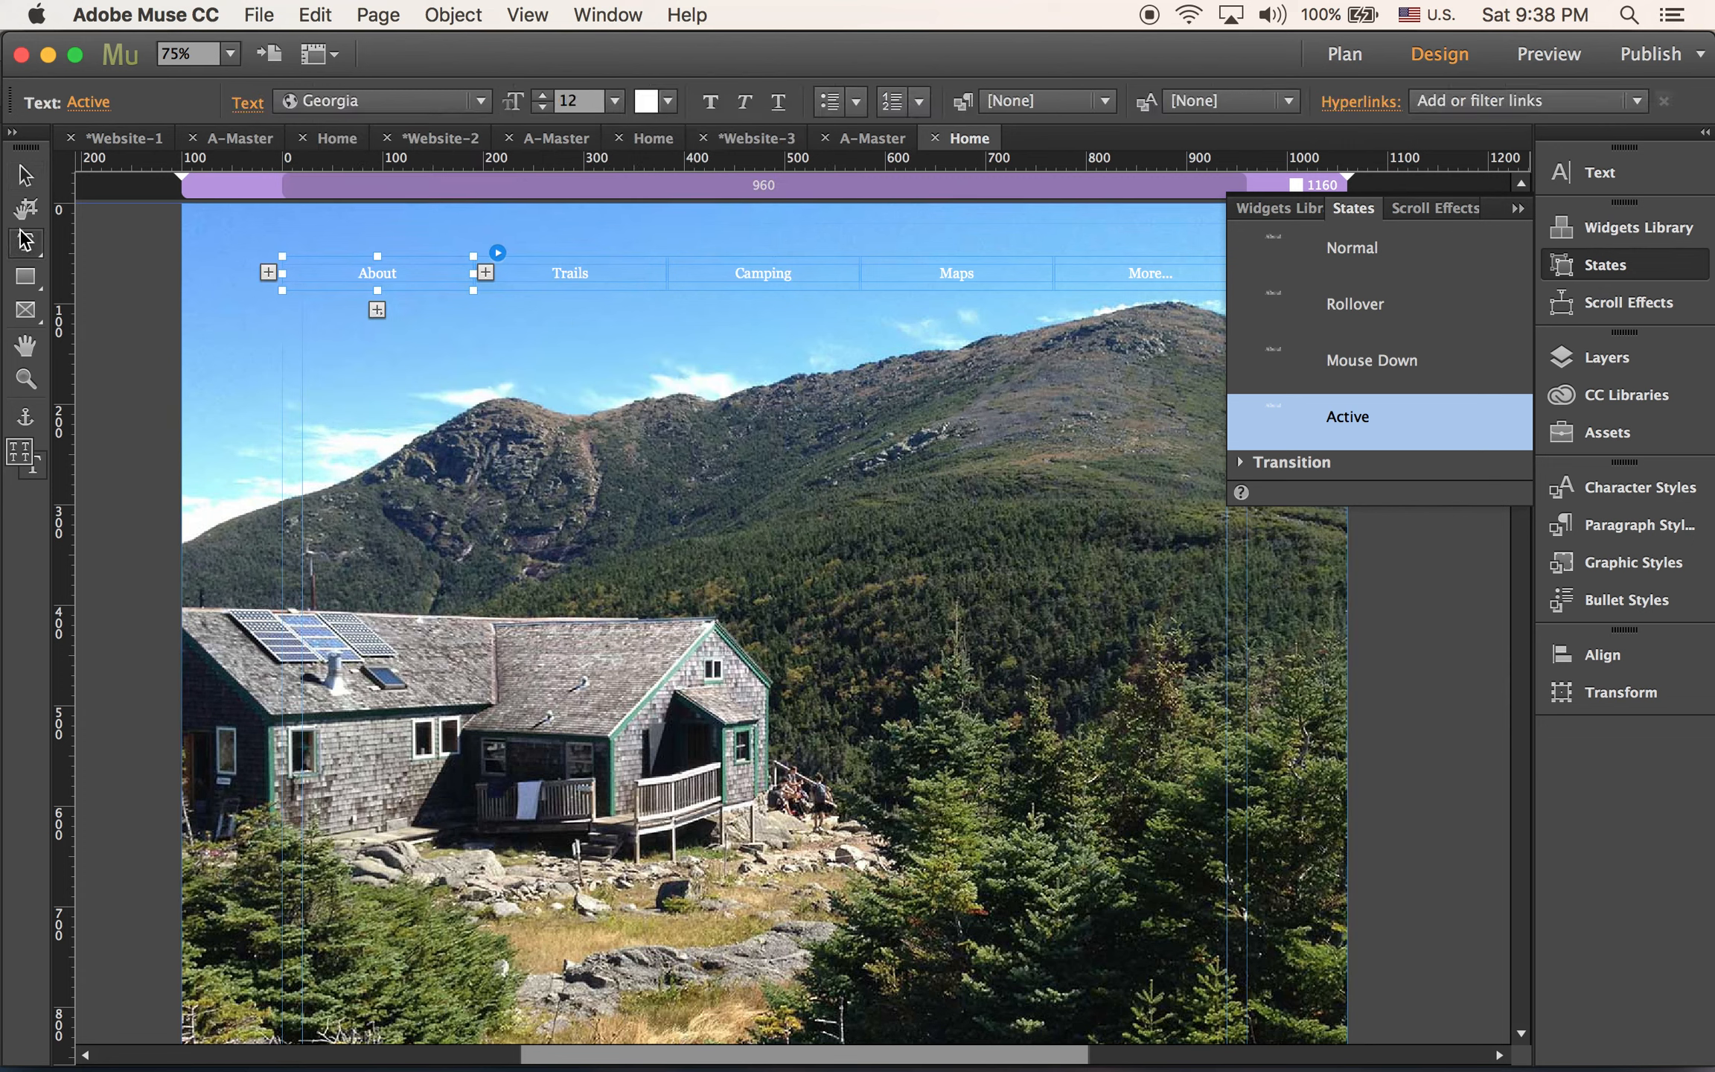
pyautogui.click(481, 104)
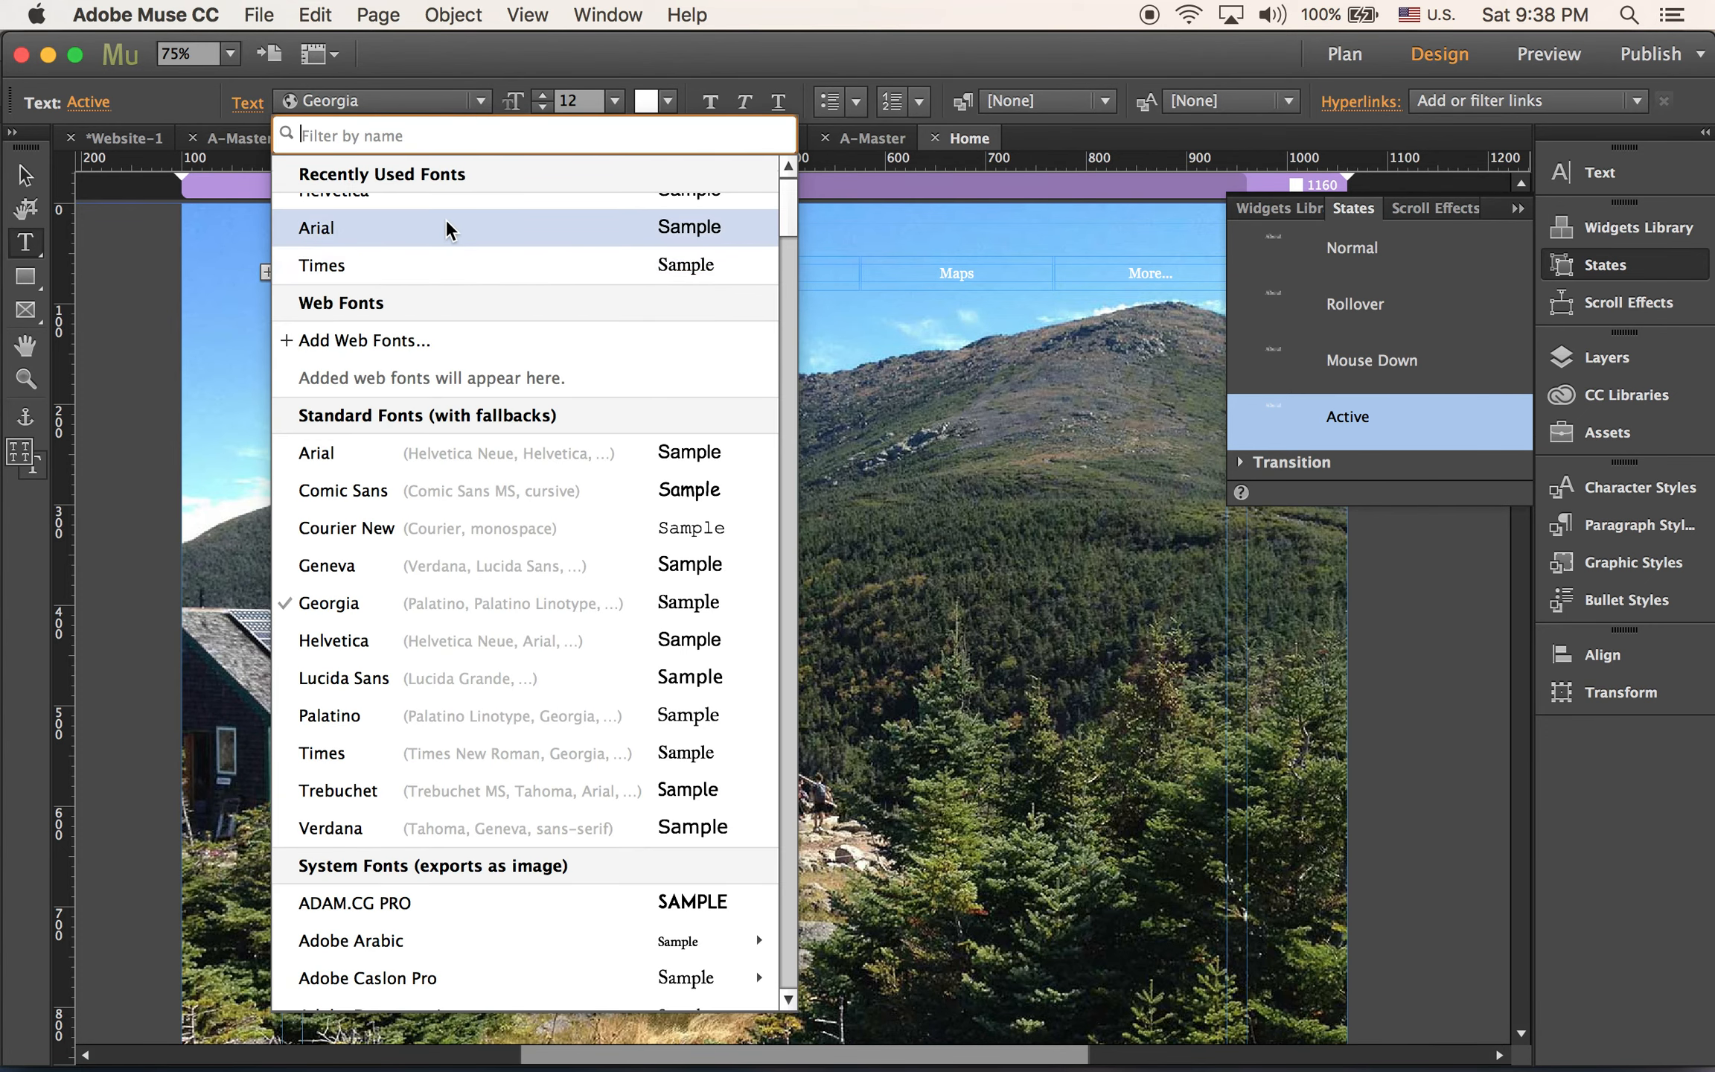
pyautogui.moveTo(787, 229); pyautogui.dragTo(787, 180)
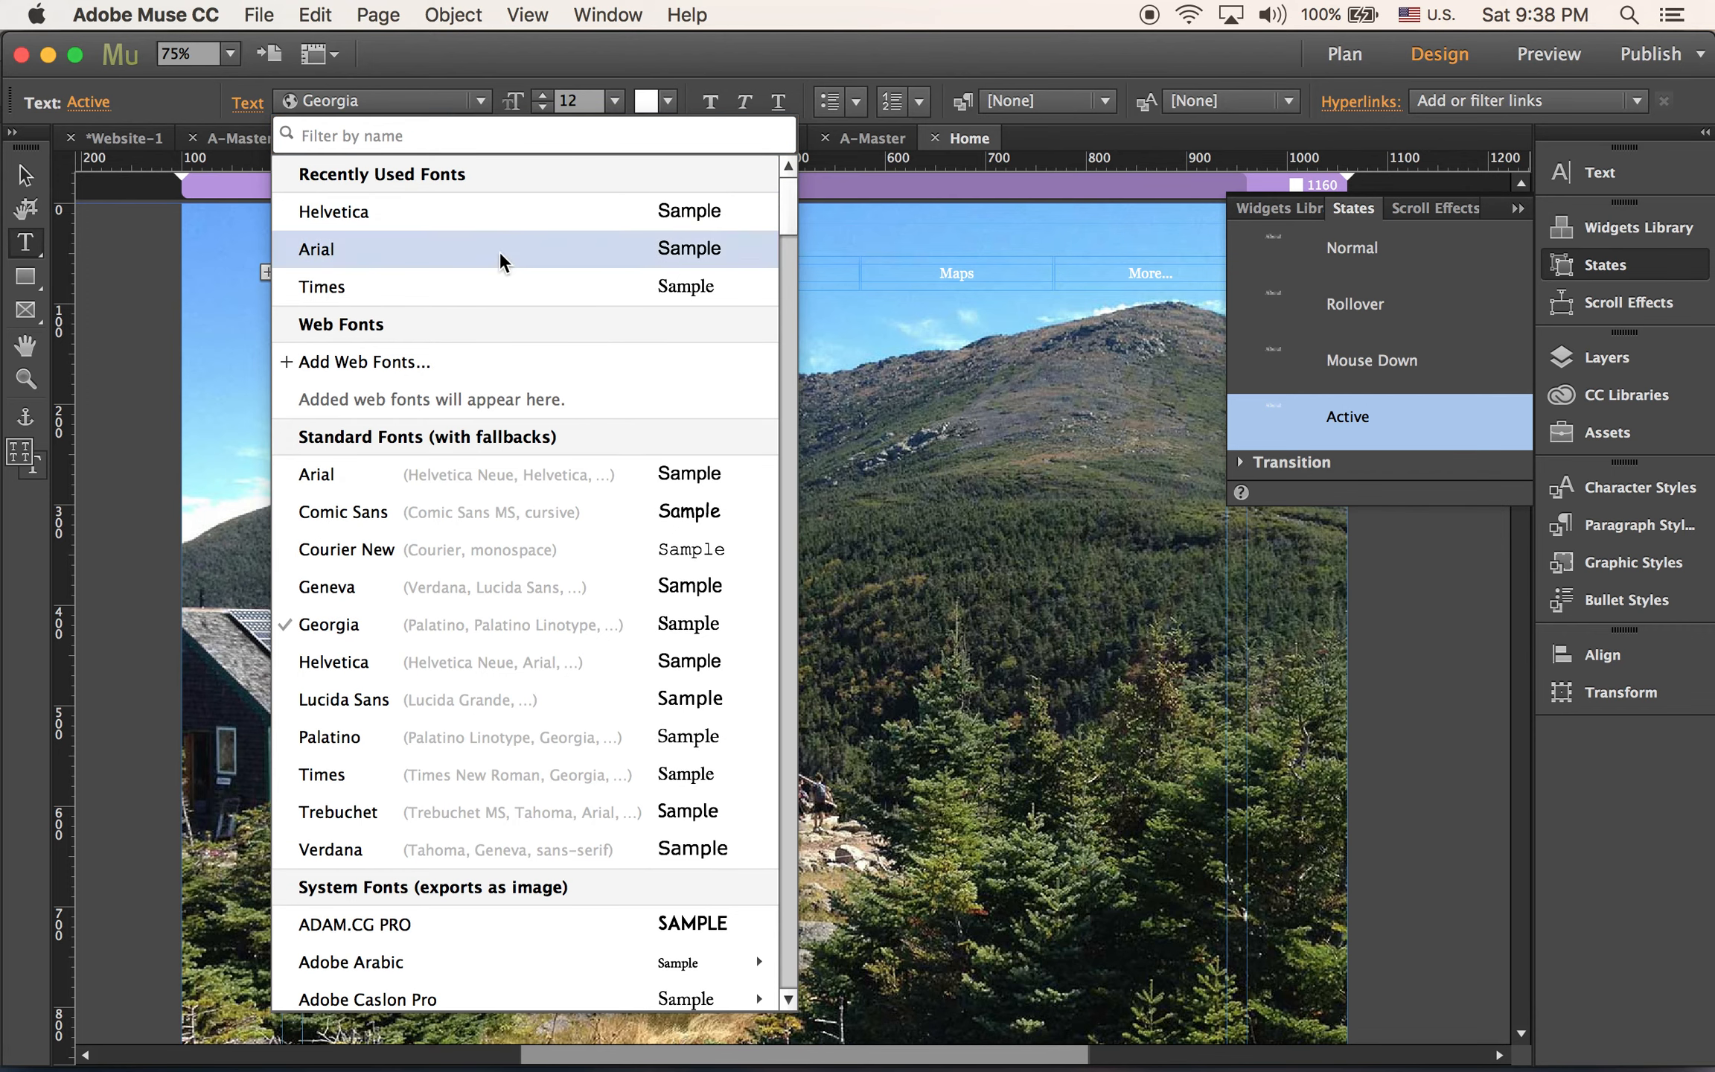
pyautogui.click(500, 225)
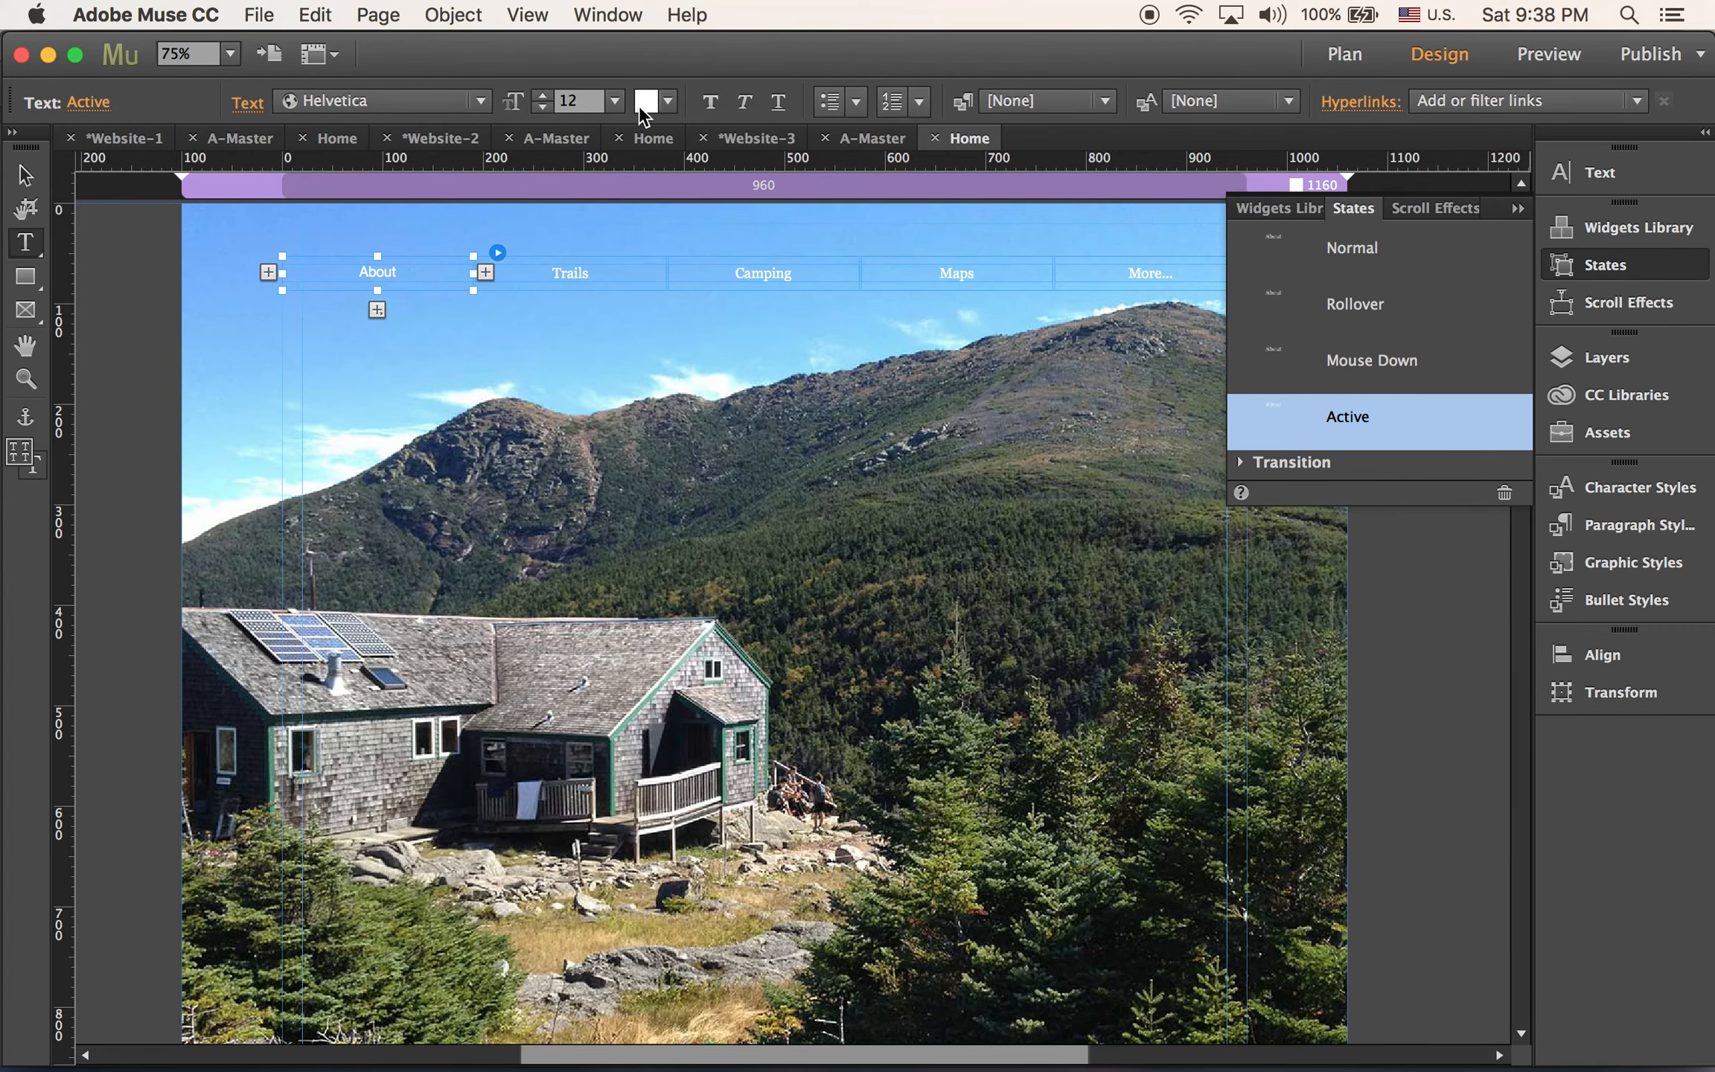
pyautogui.click(667, 100)
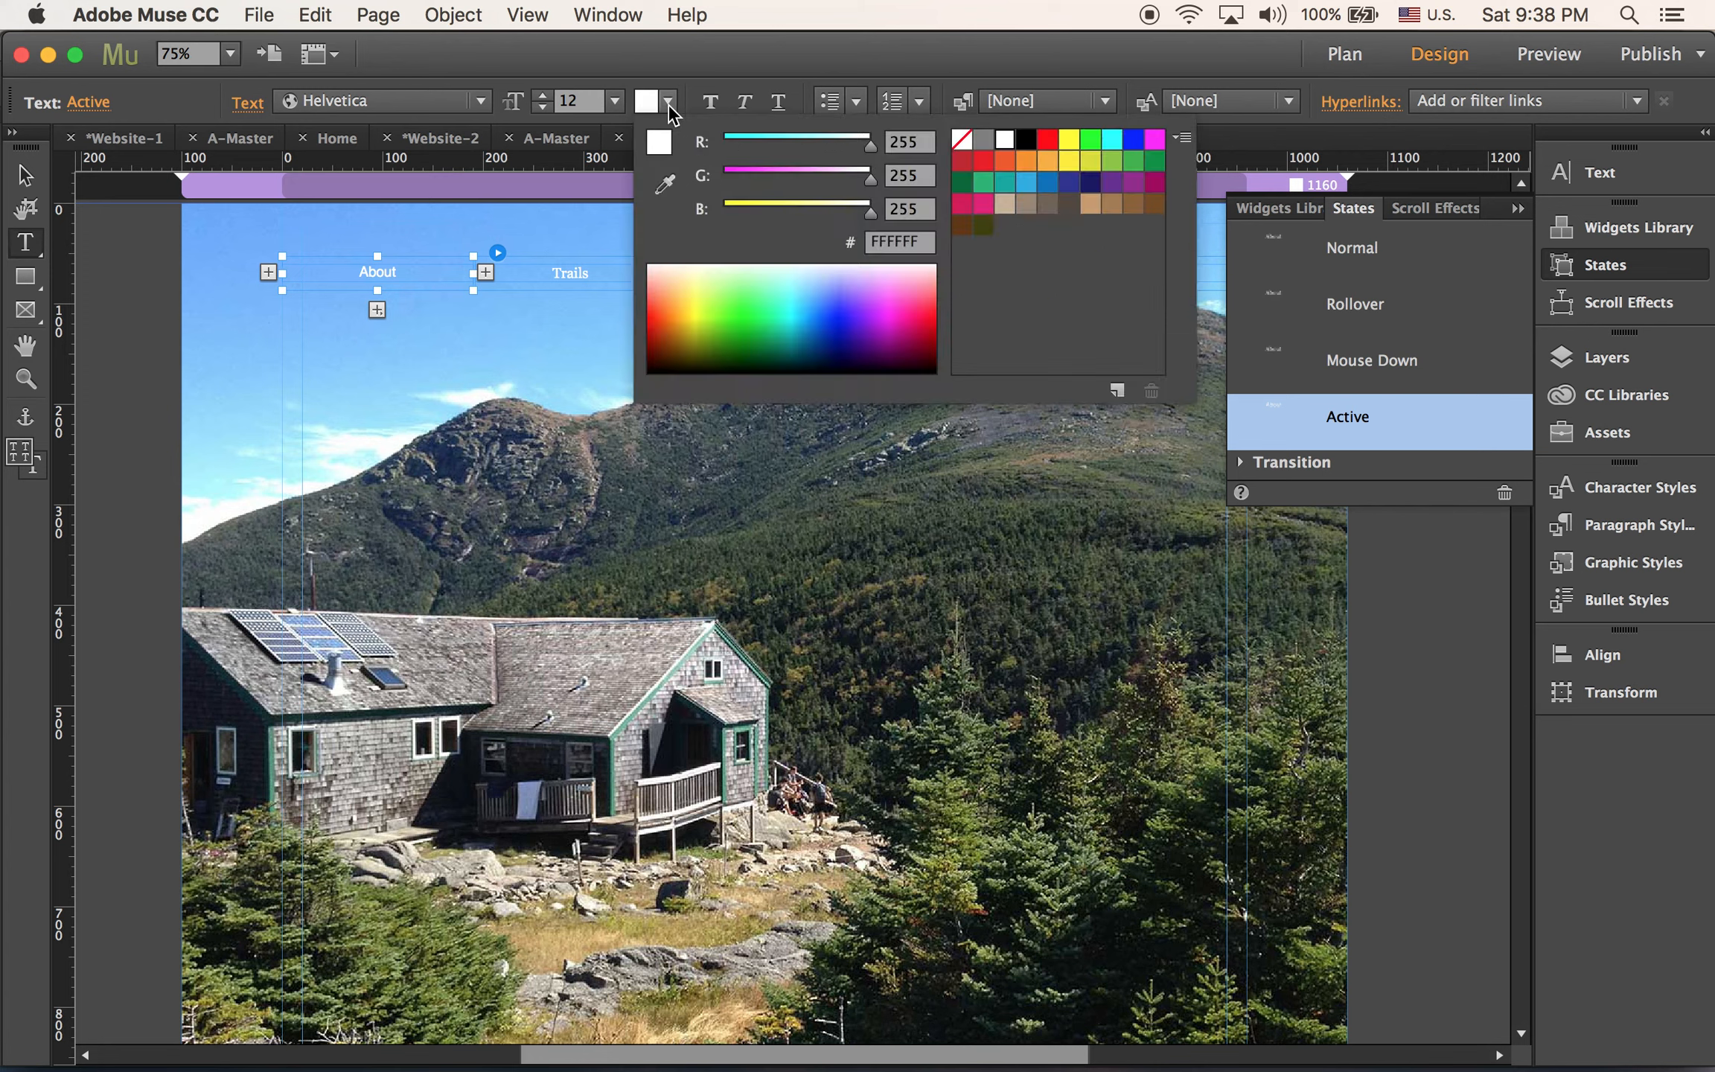
pyautogui.click(1027, 140)
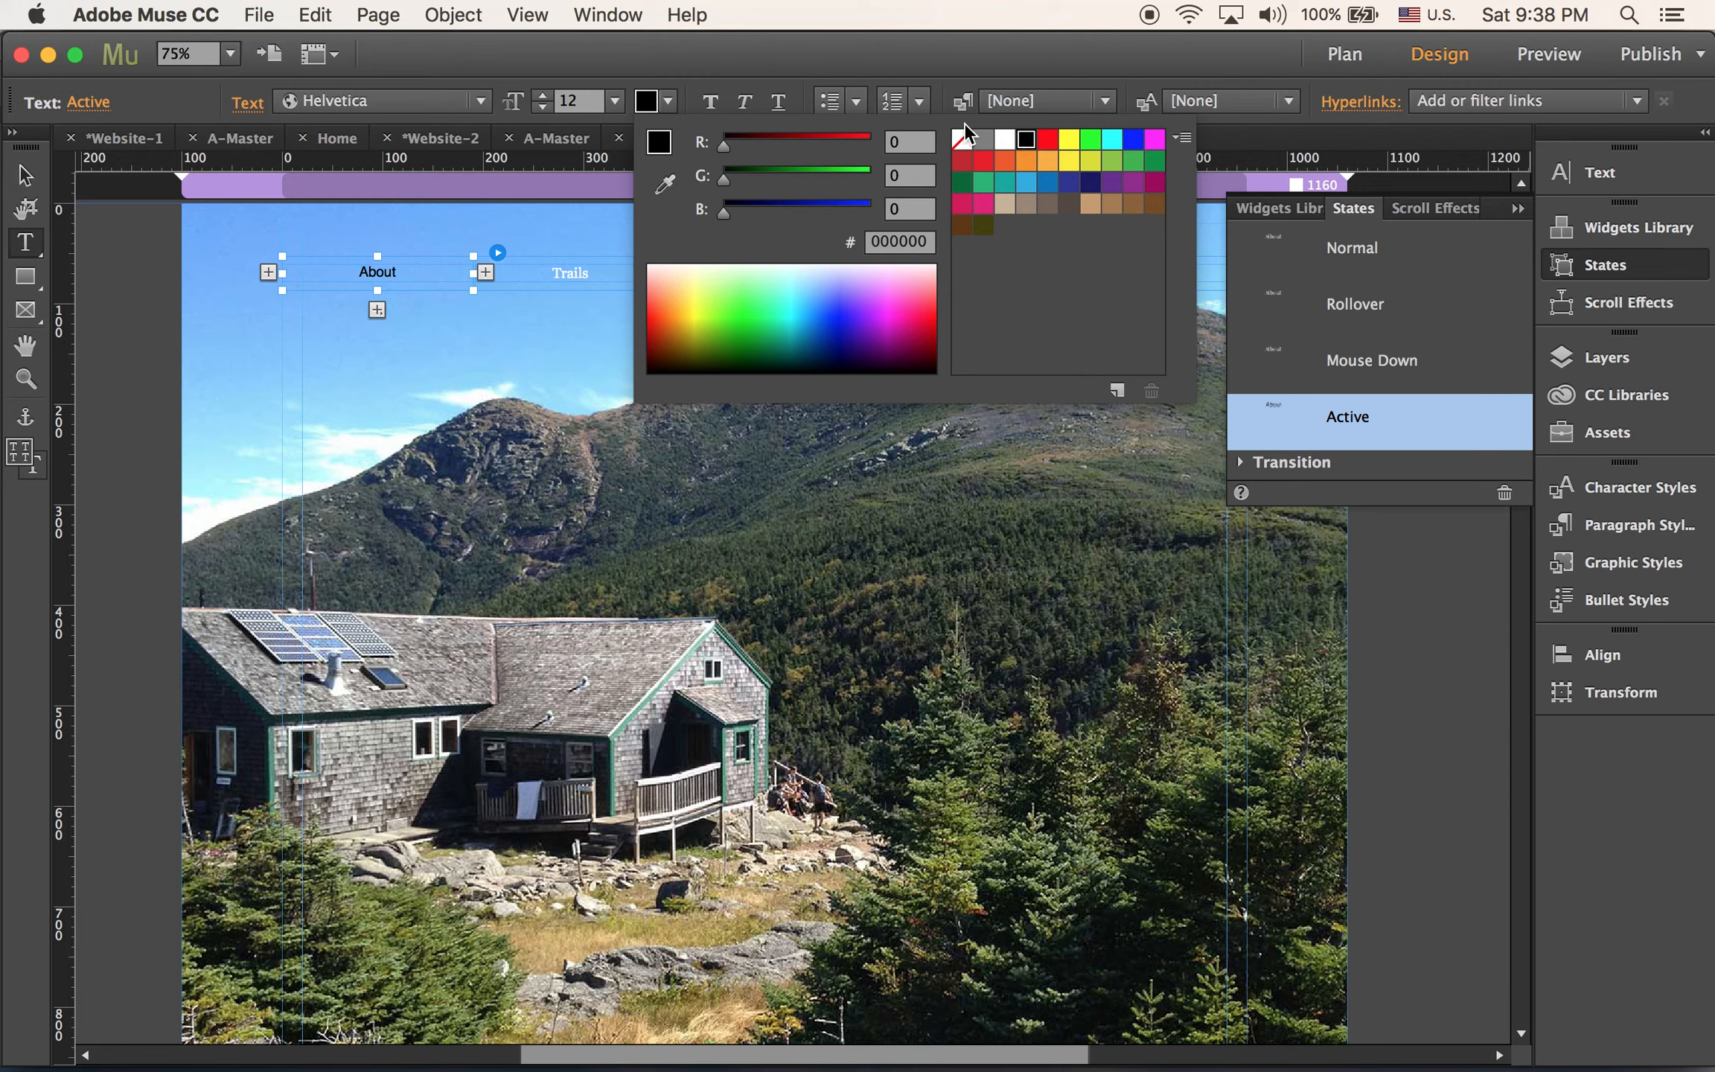
# Set the text size of the About menu item's Active state to 14 and deselect the menu
pyautogui.click(614, 102)
pyautogui.click(542, 92)
pyautogui.click(541, 92)
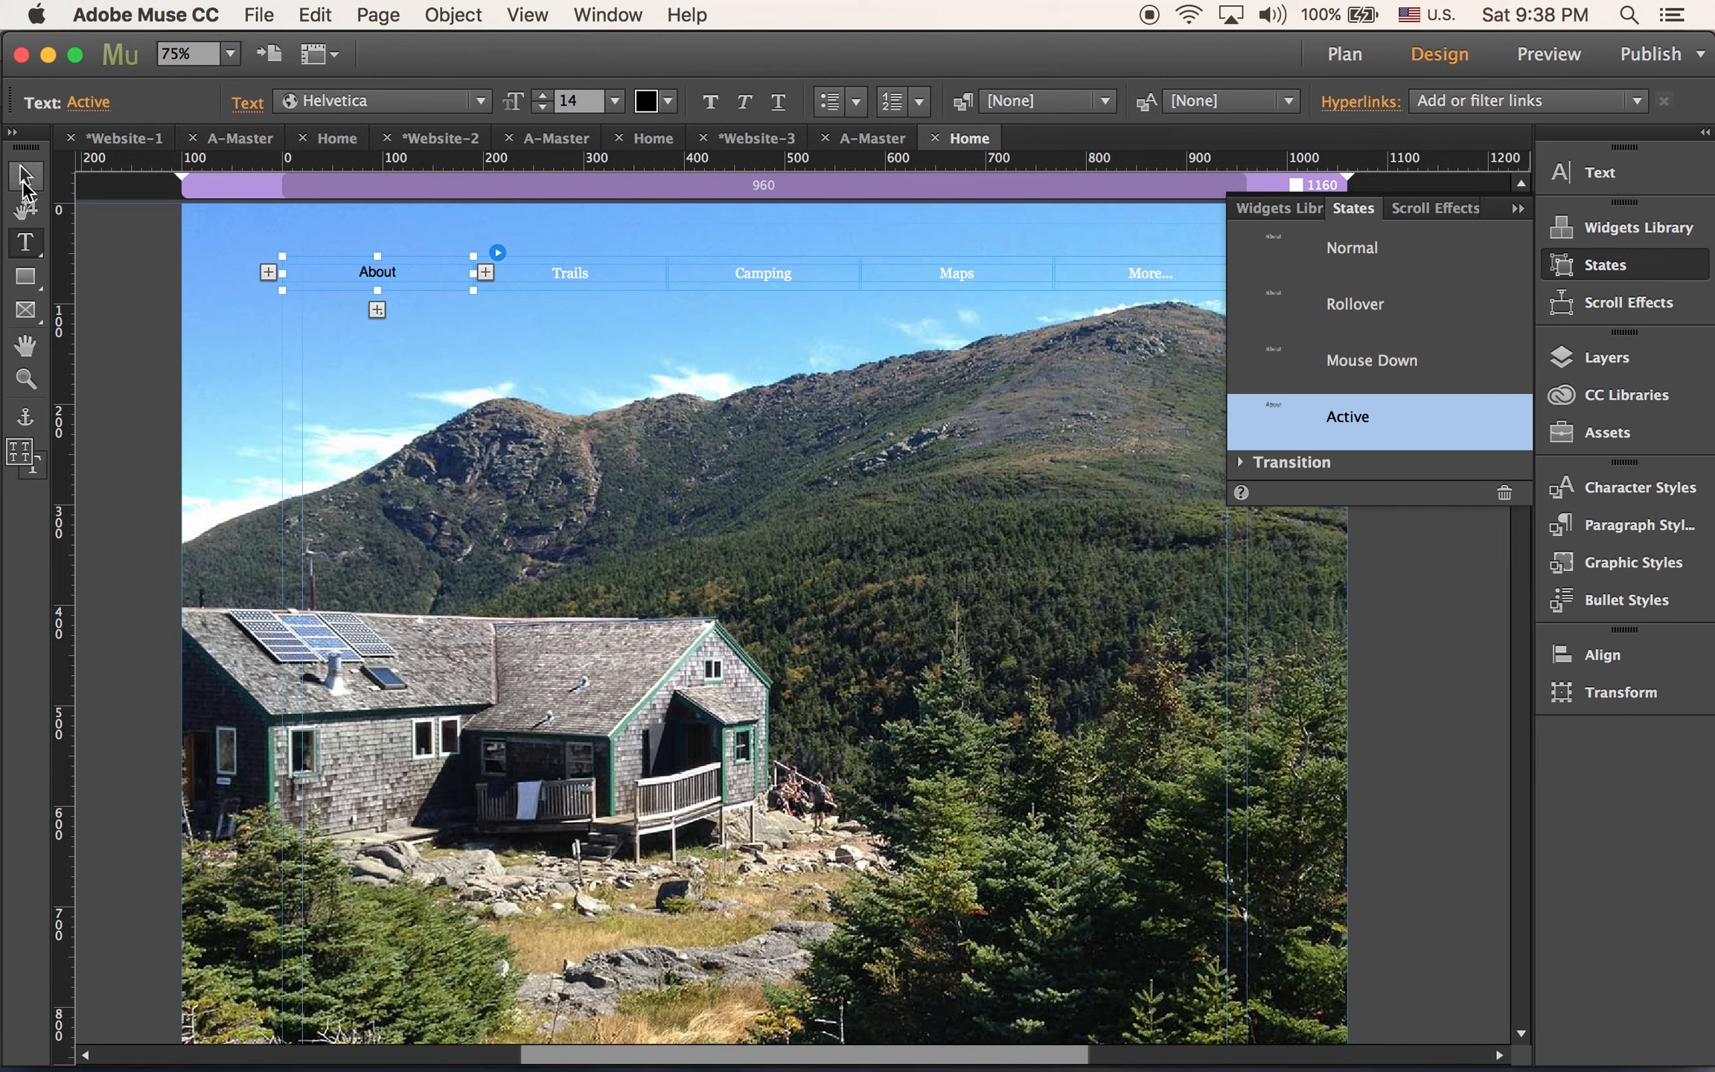
pyautogui.click(25, 177)
pyautogui.click(127, 300)
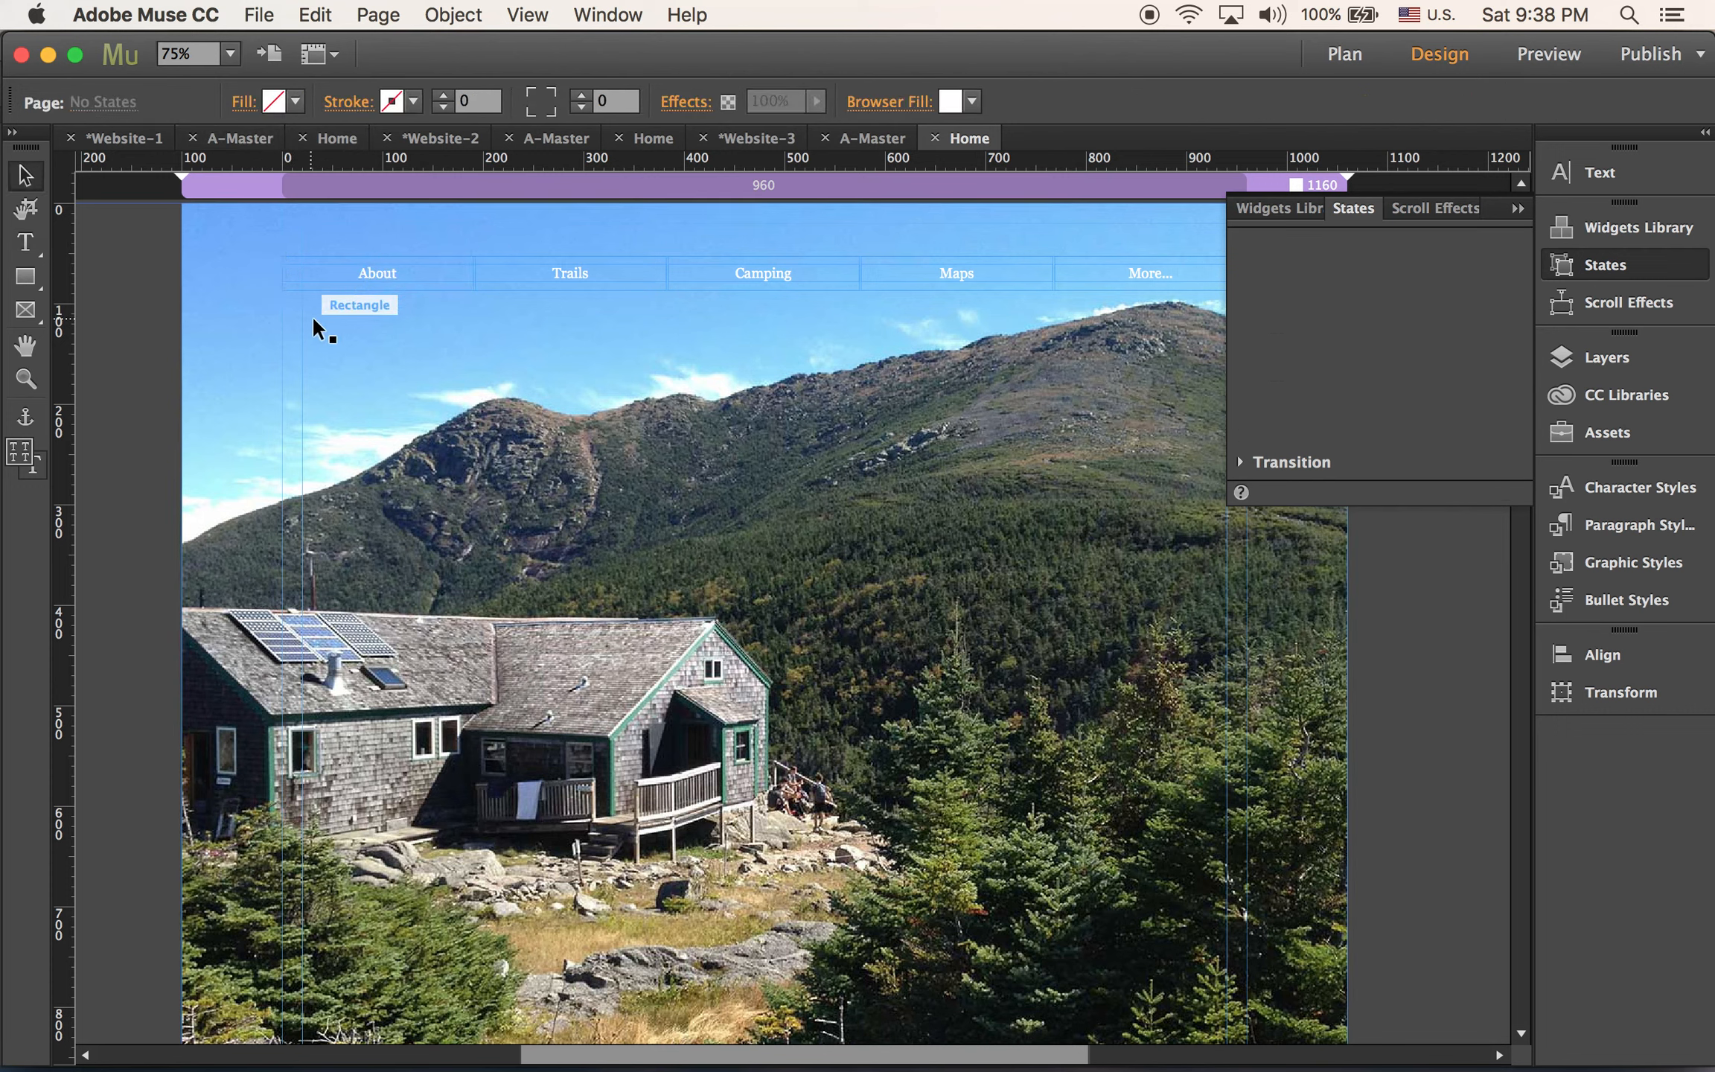
# Change the text color of the About menu item's Normal state to black (000000)
pyautogui.click(372, 273)
pyautogui.click(401, 276)
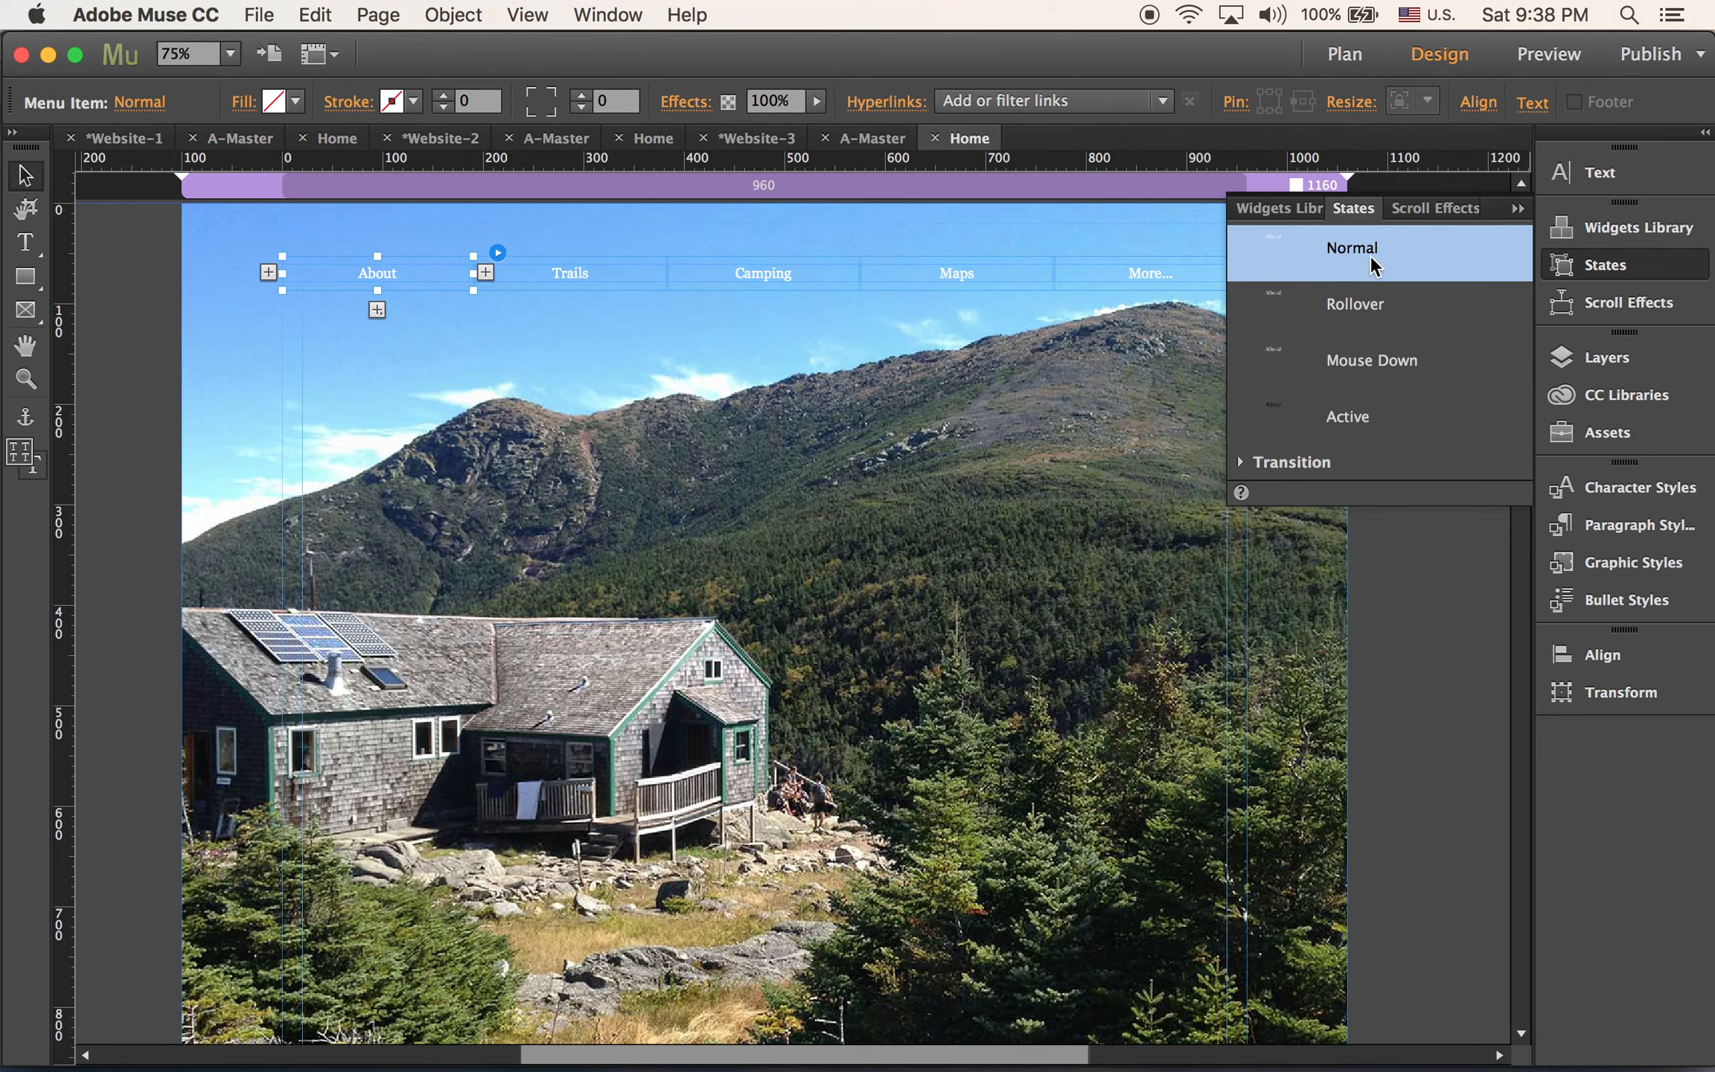
pyautogui.click(1365, 418)
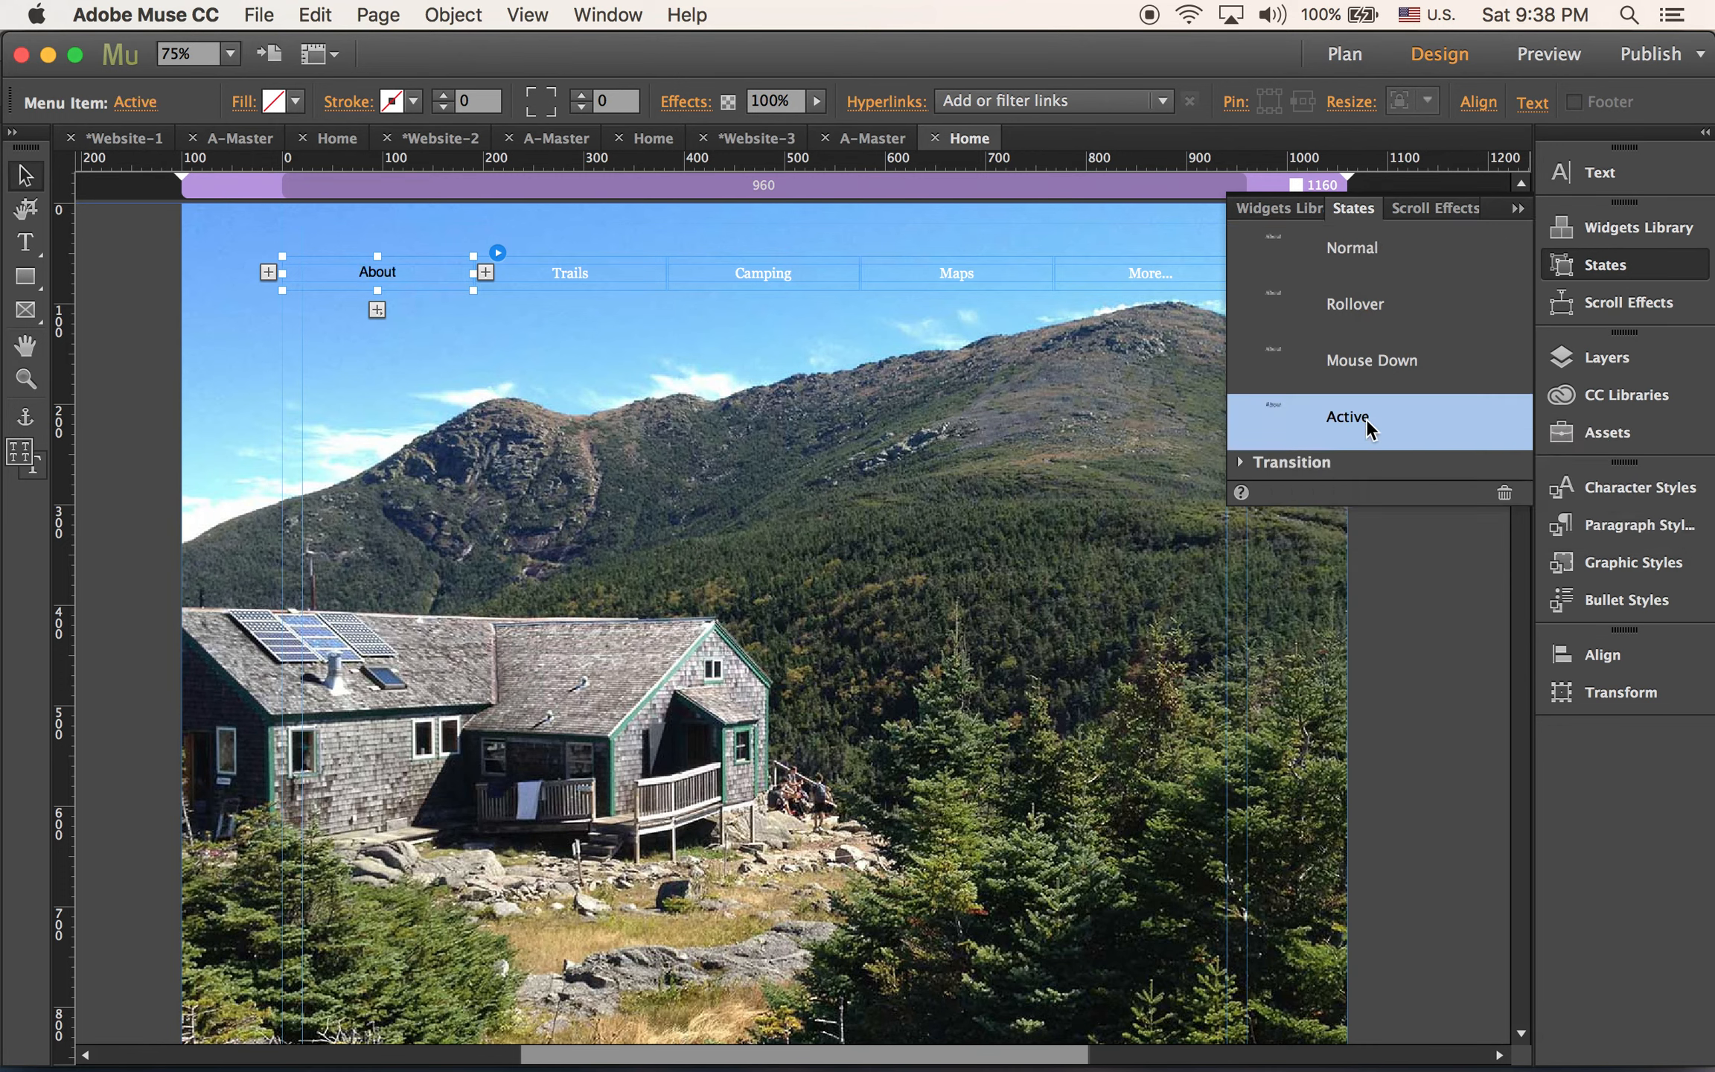
pyautogui.click(1364, 251)
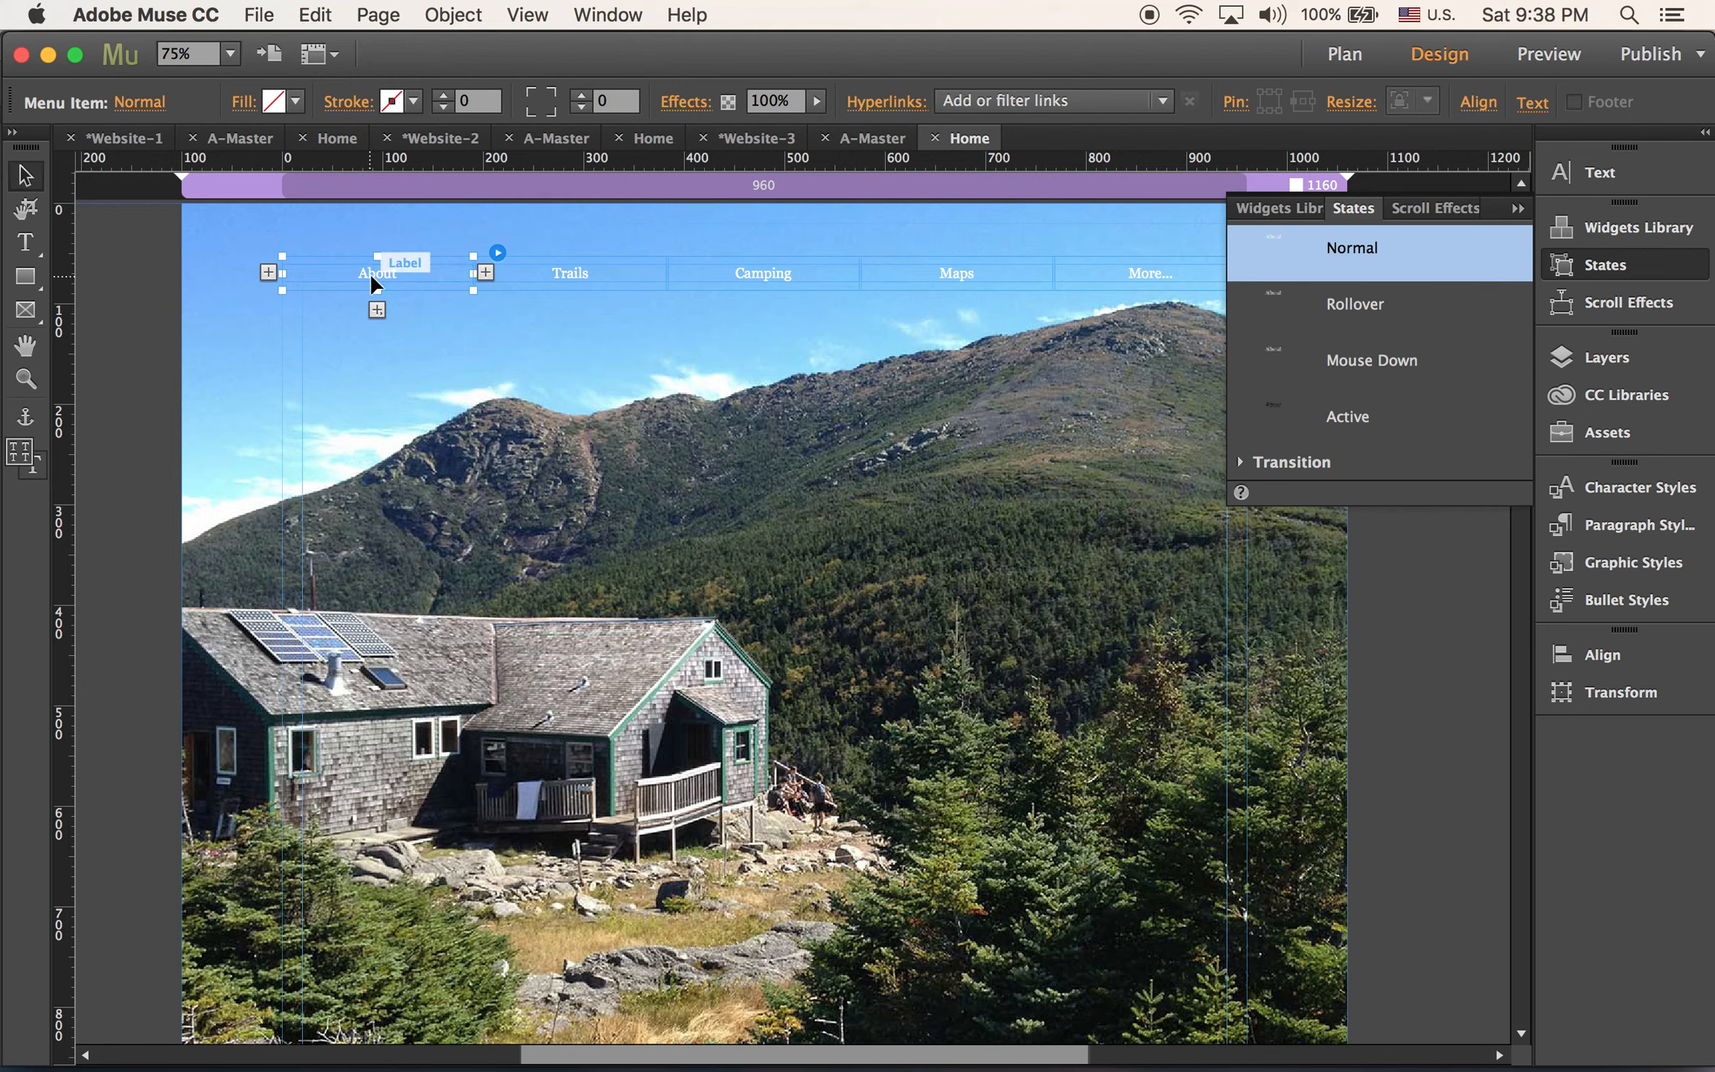
pyautogui.click(24, 243)
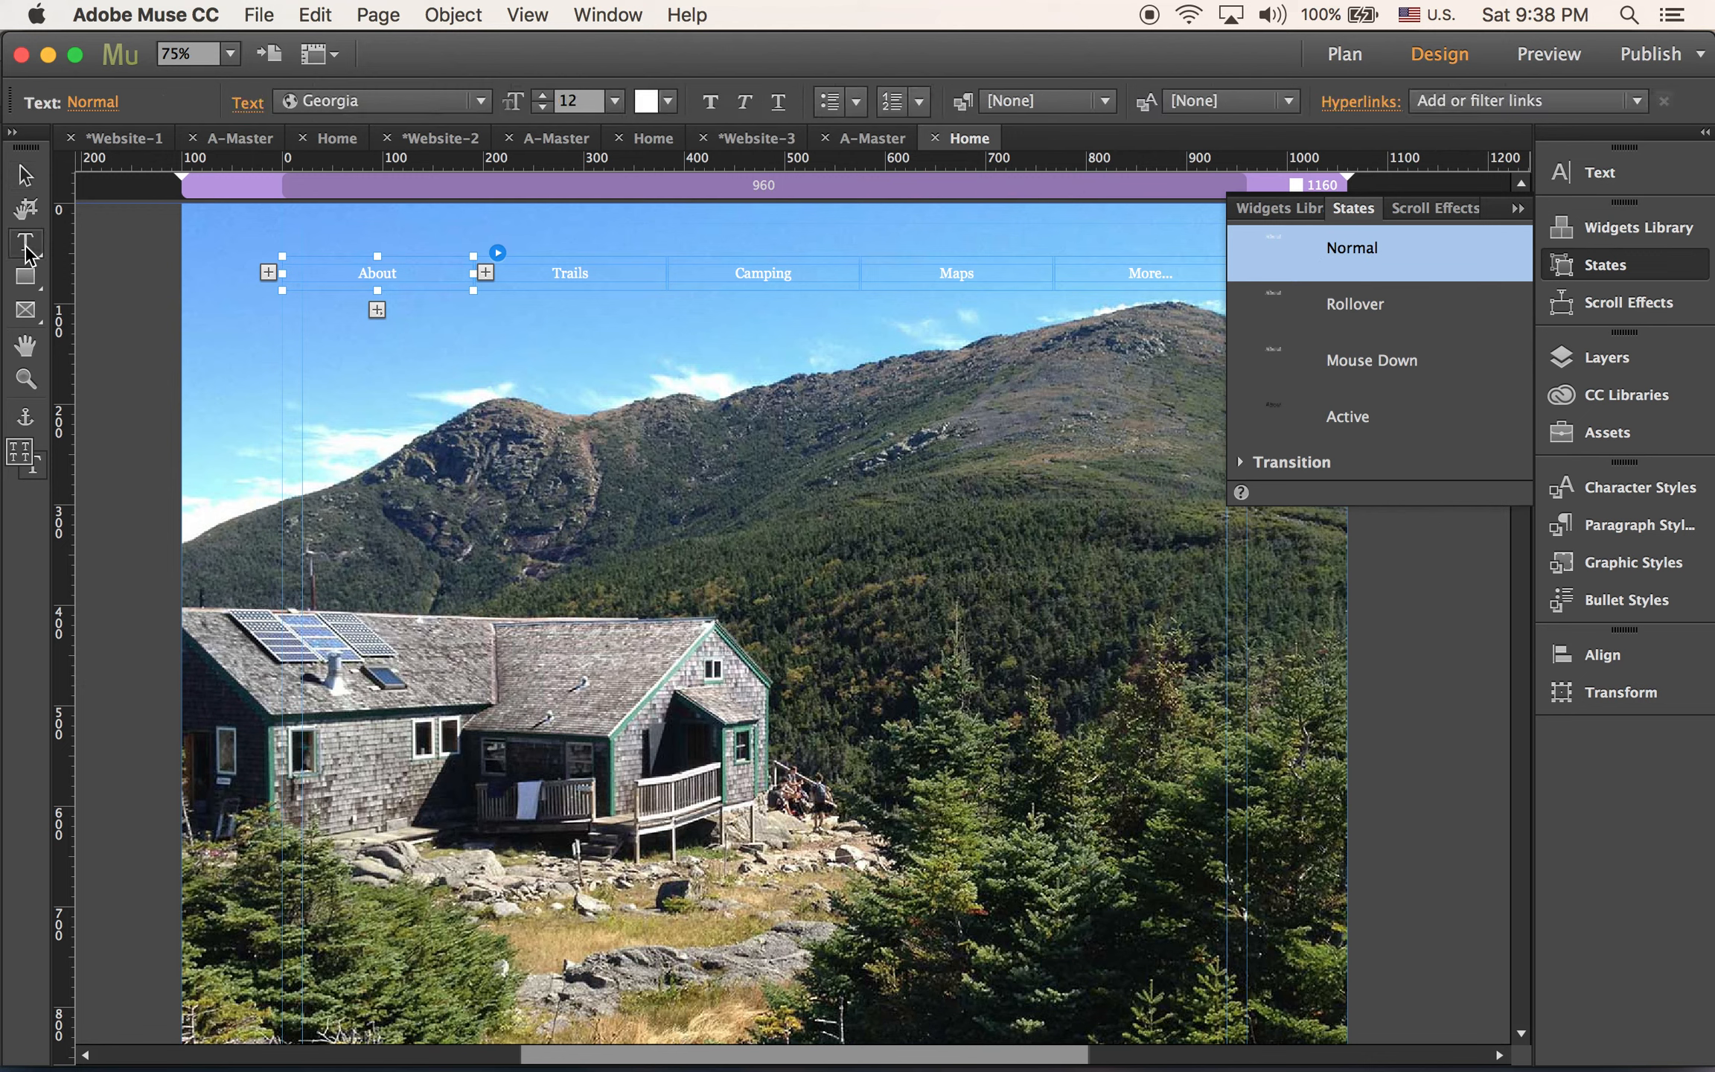
pyautogui.click(668, 101)
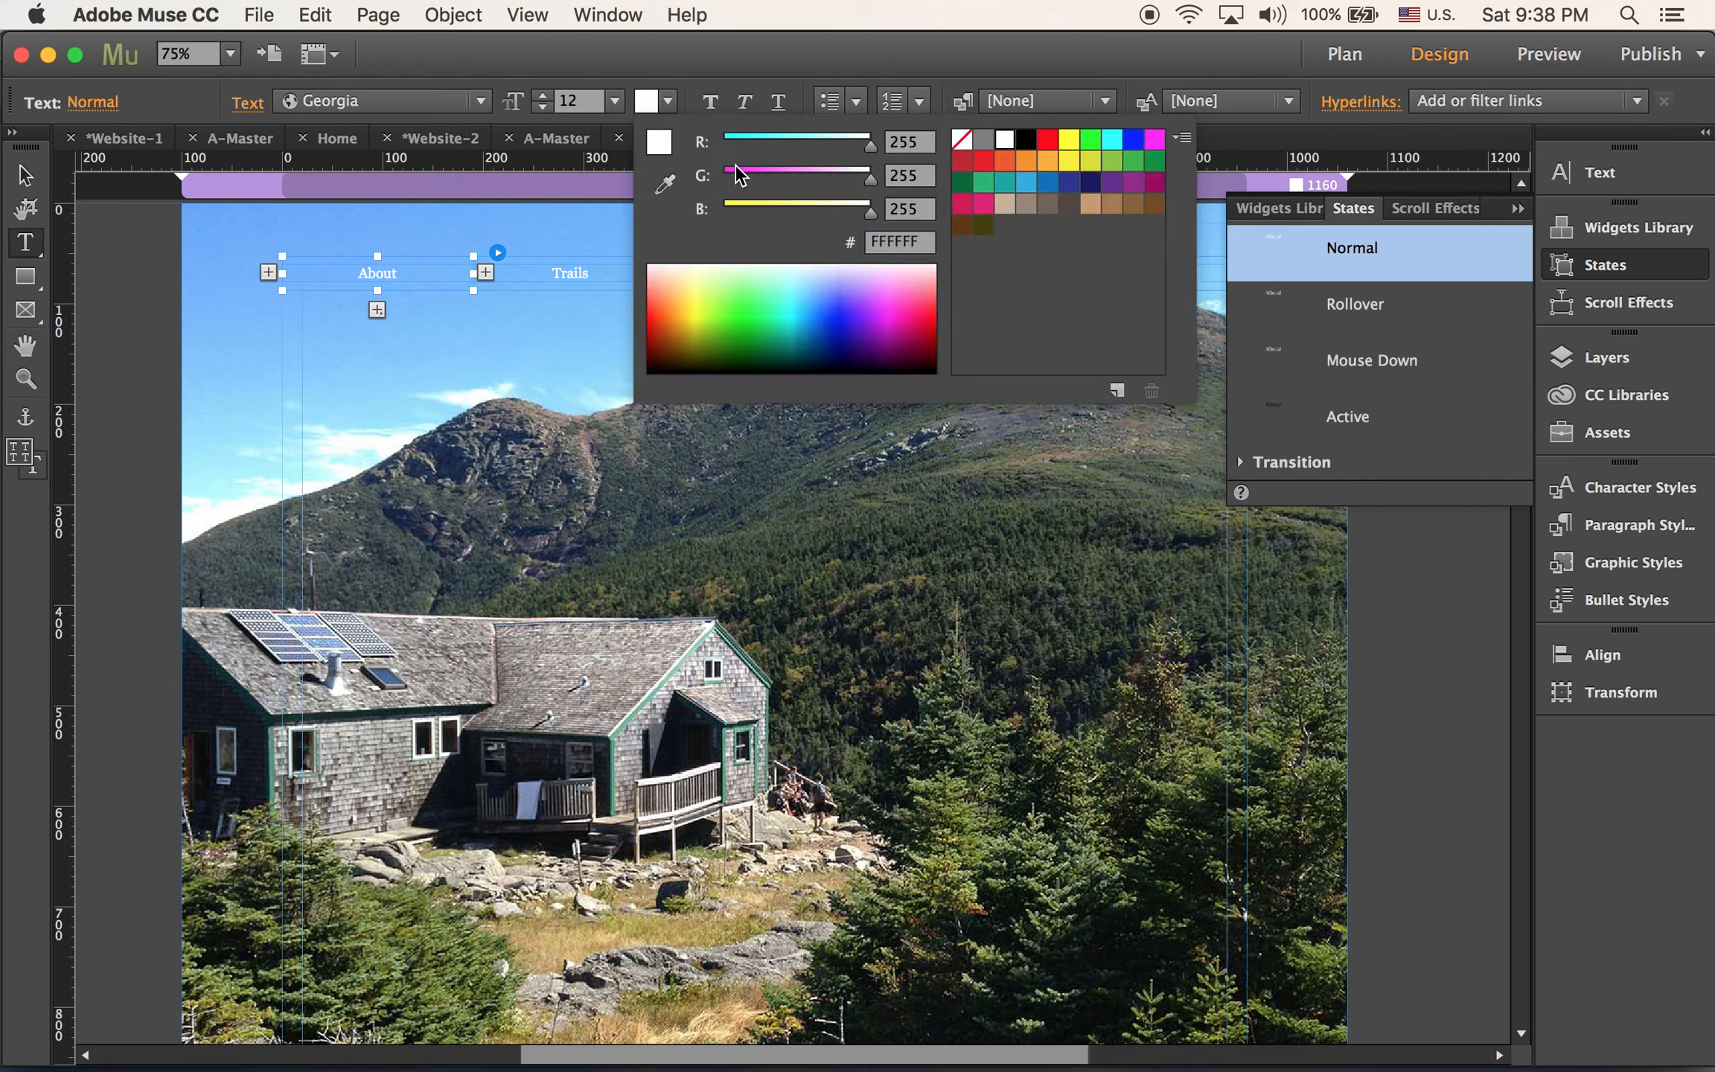
pyautogui.click(1025, 138)
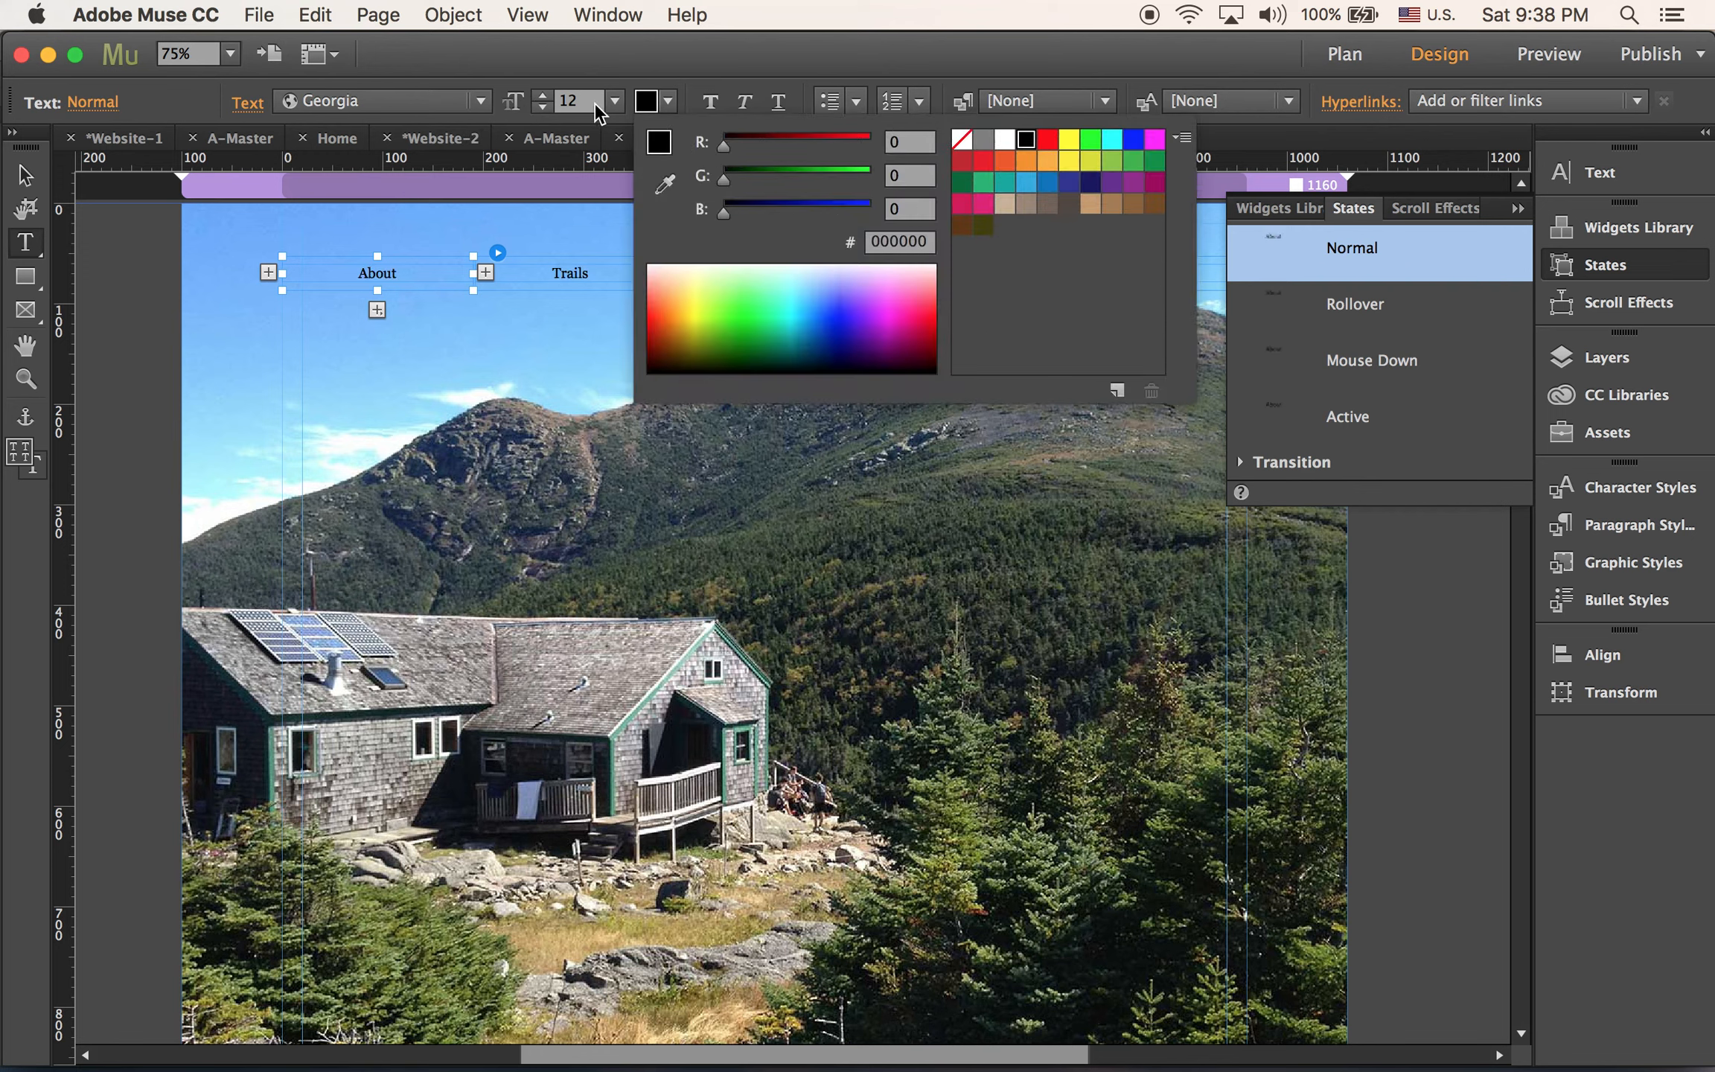
# Set the Normal state's menu text to Helvetica at size 14
pyautogui.click(615, 101)
pyautogui.click(615, 101)
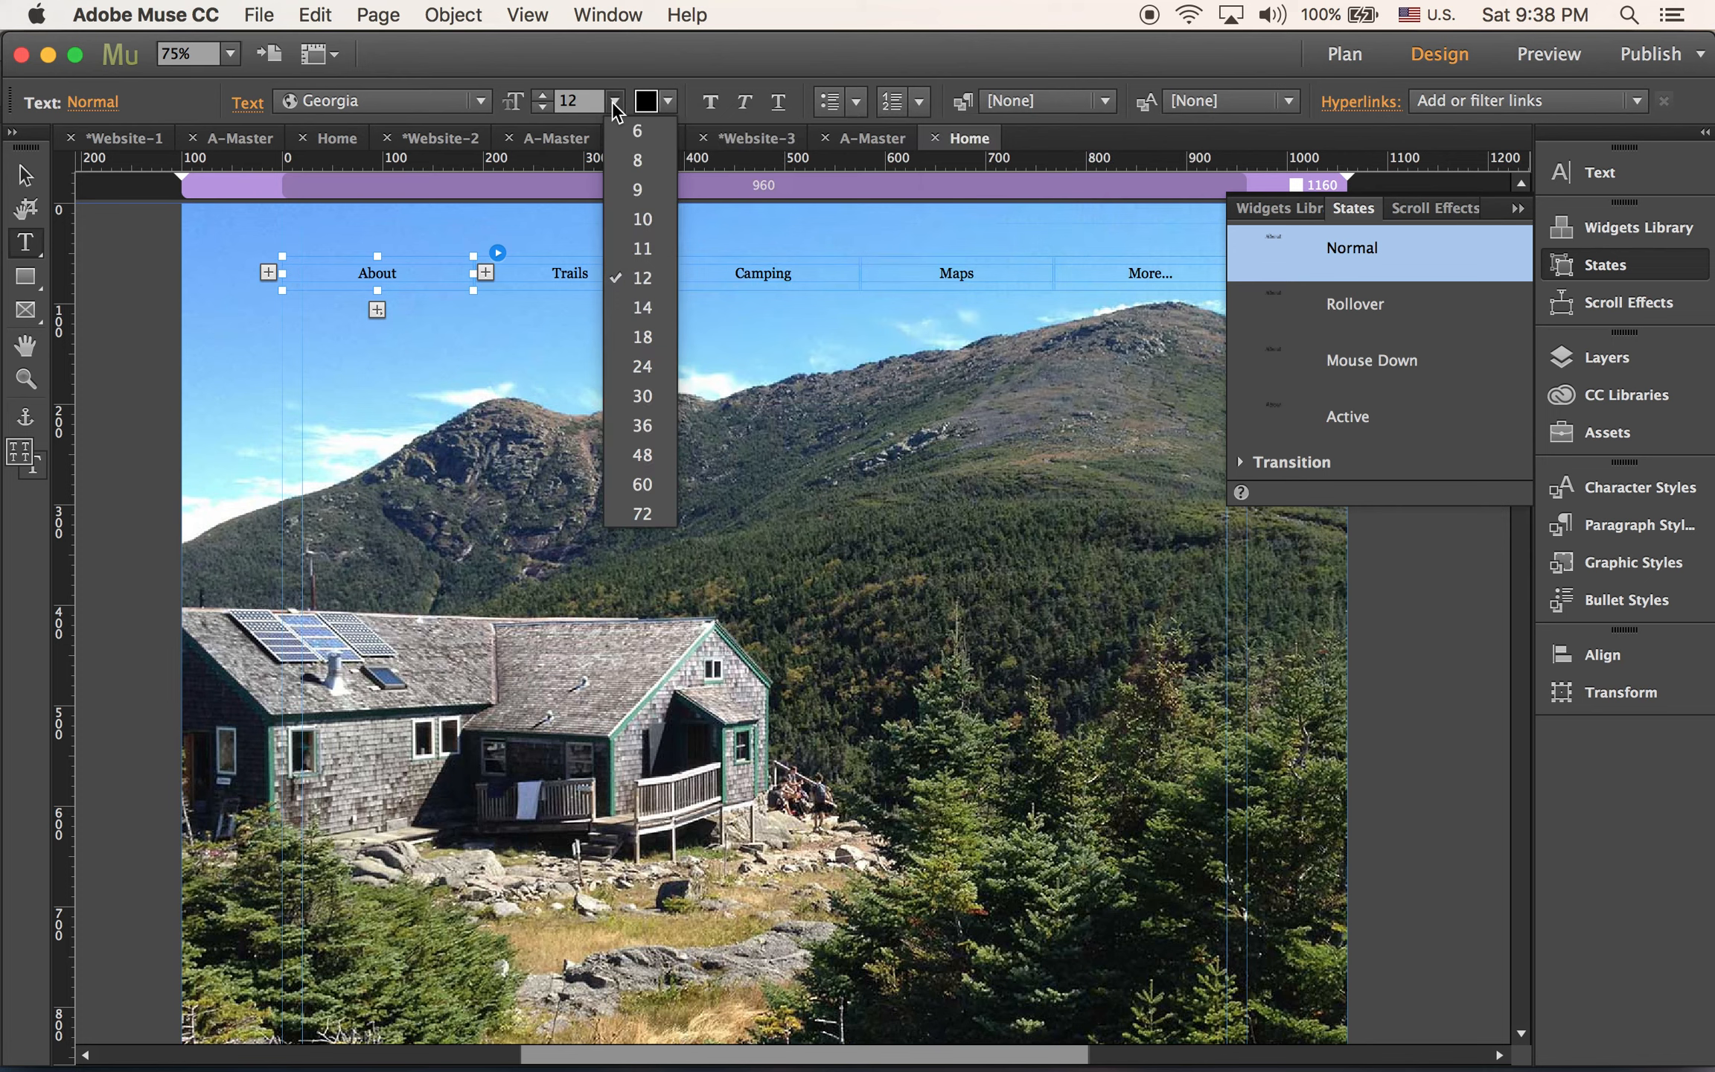
pyautogui.click(647, 296)
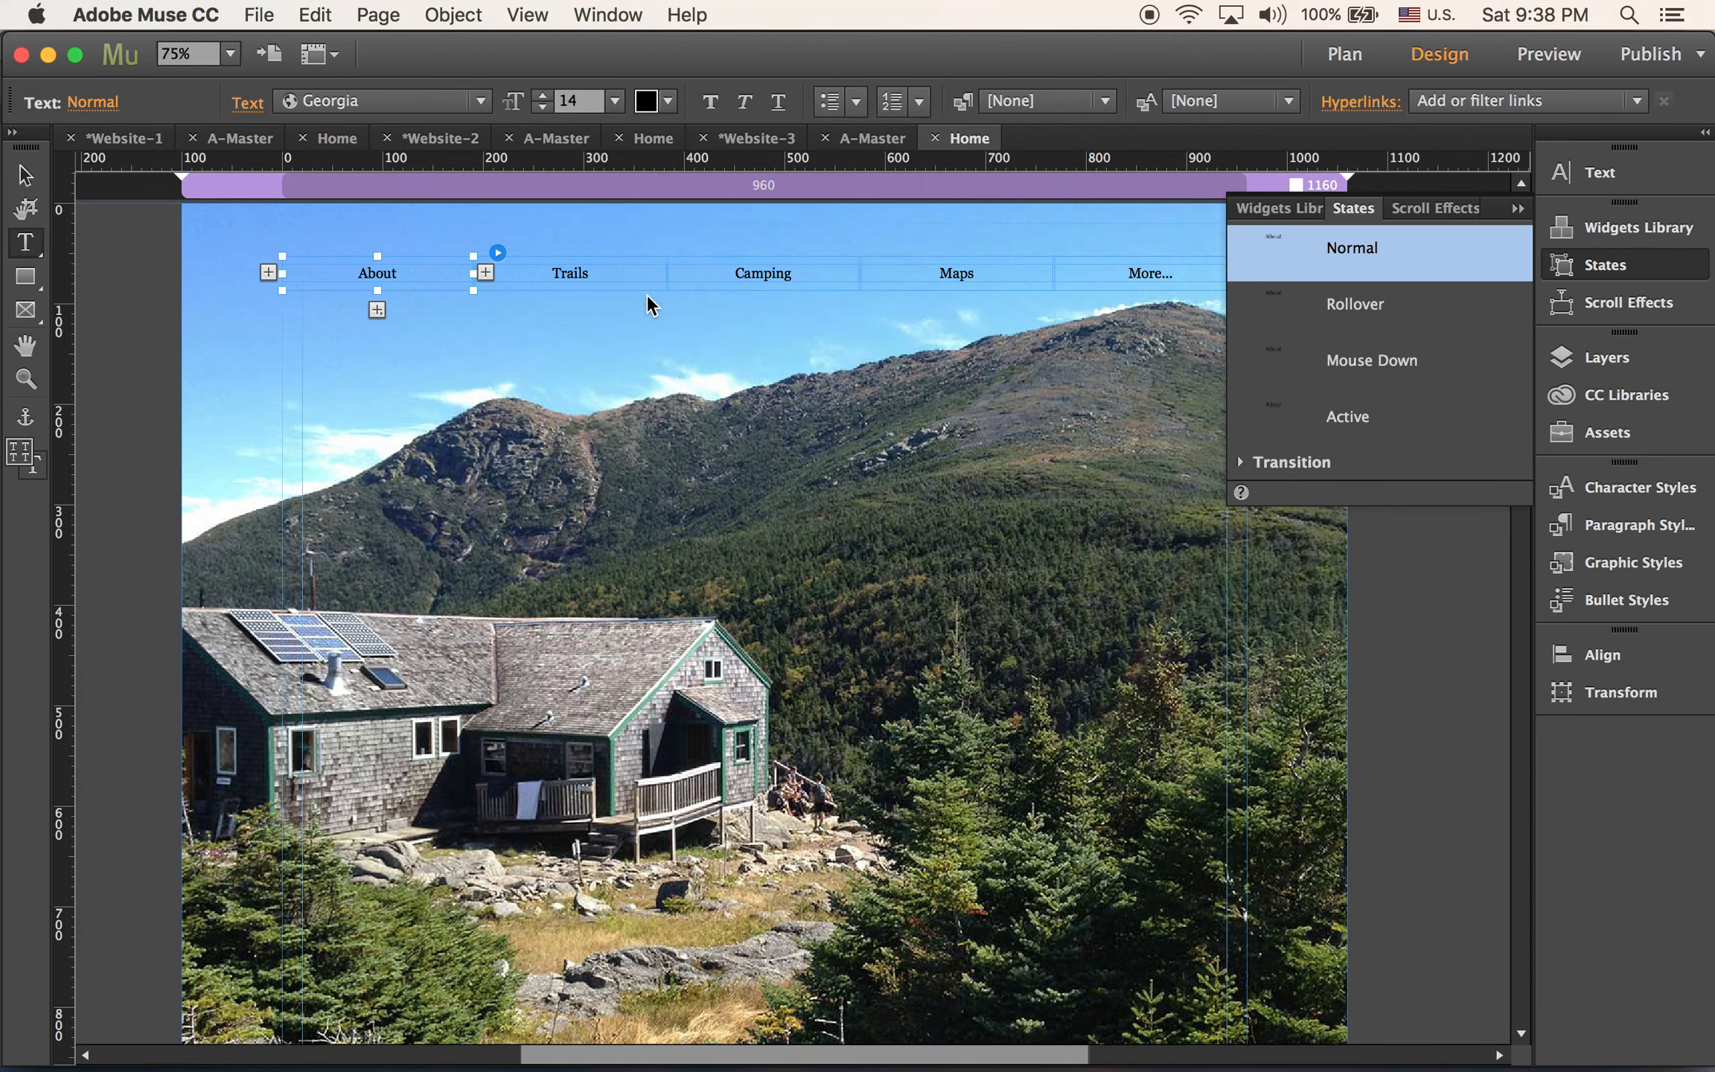
pyautogui.click(481, 100)
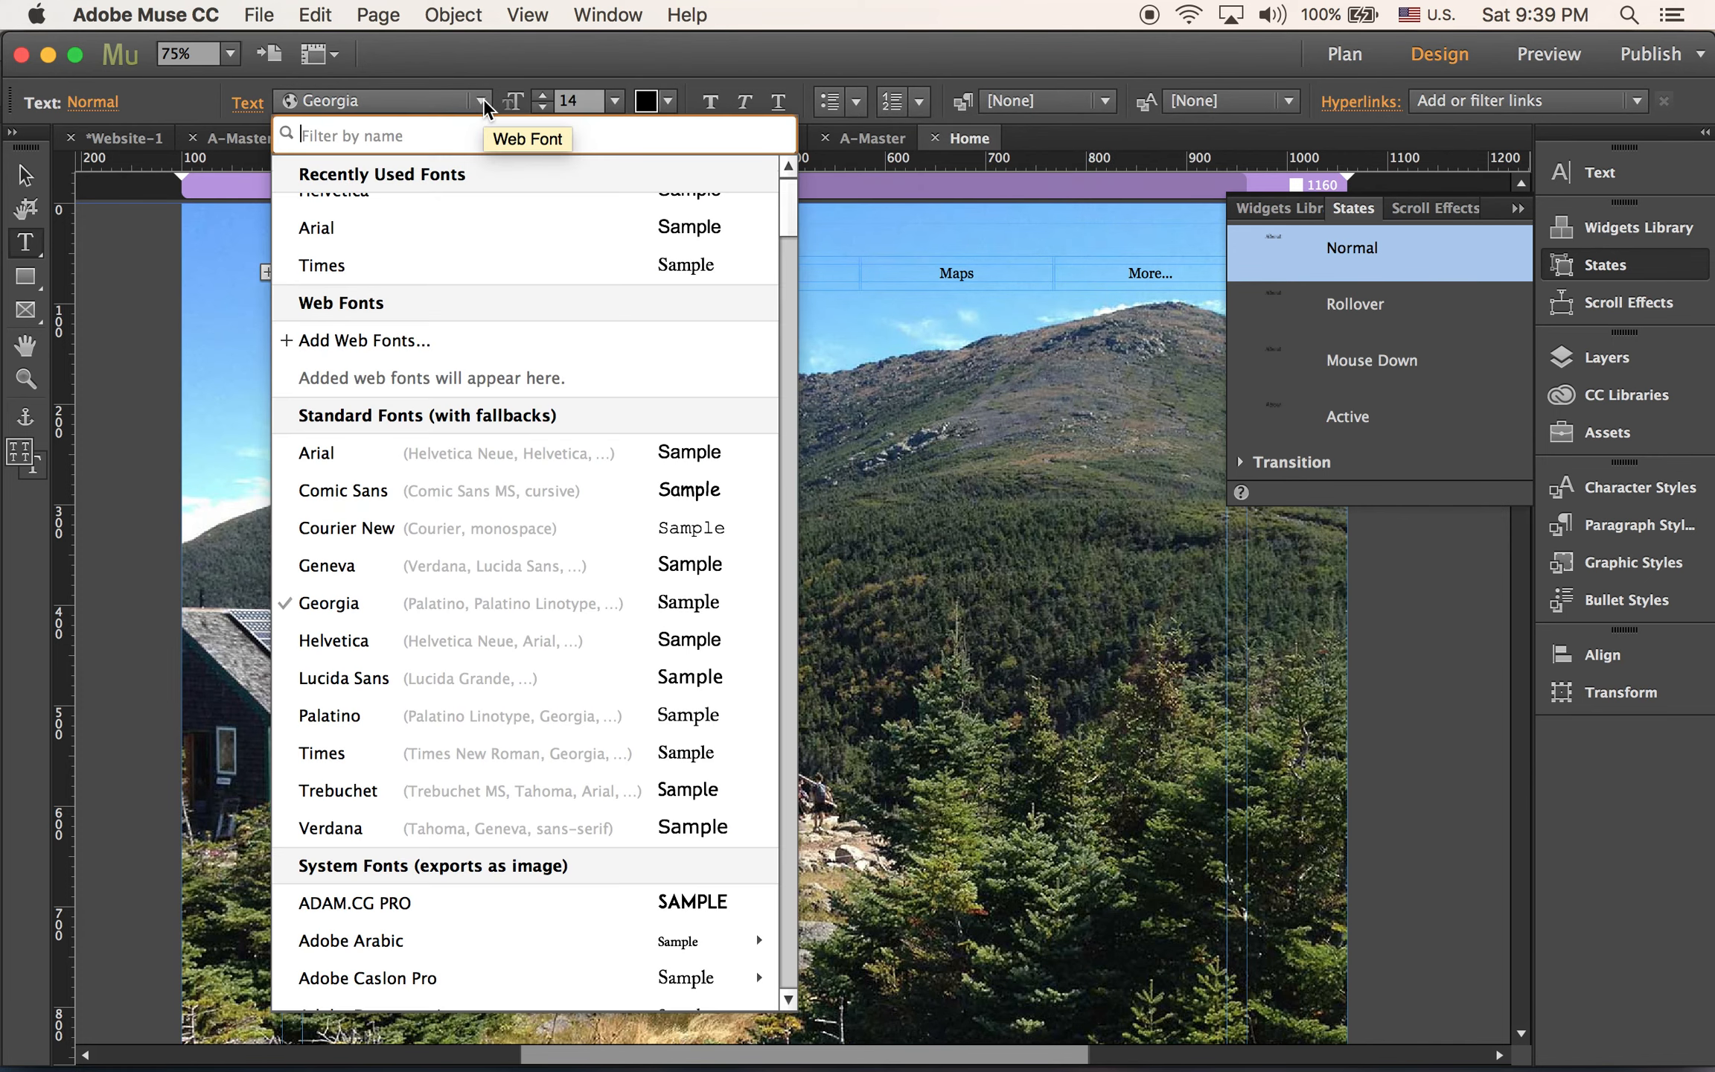
pyautogui.click(593, 209)
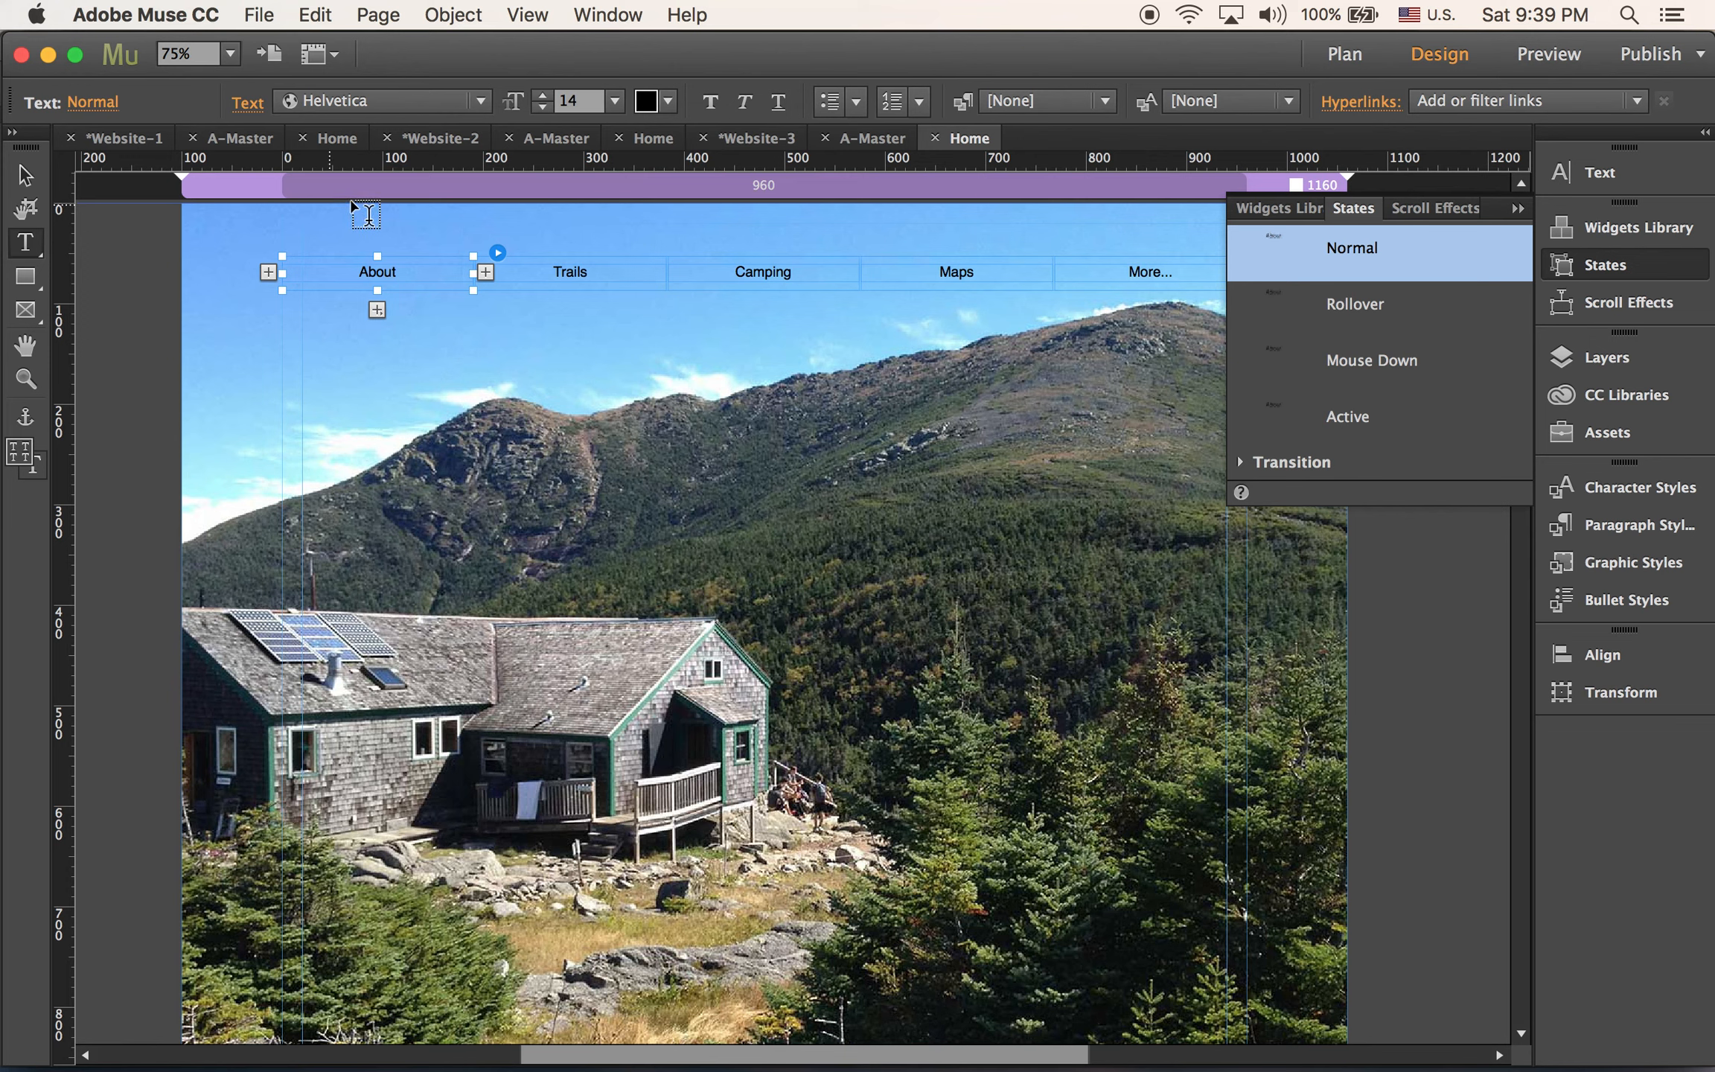
pyautogui.click(25, 175)
pyautogui.click(621, 322)
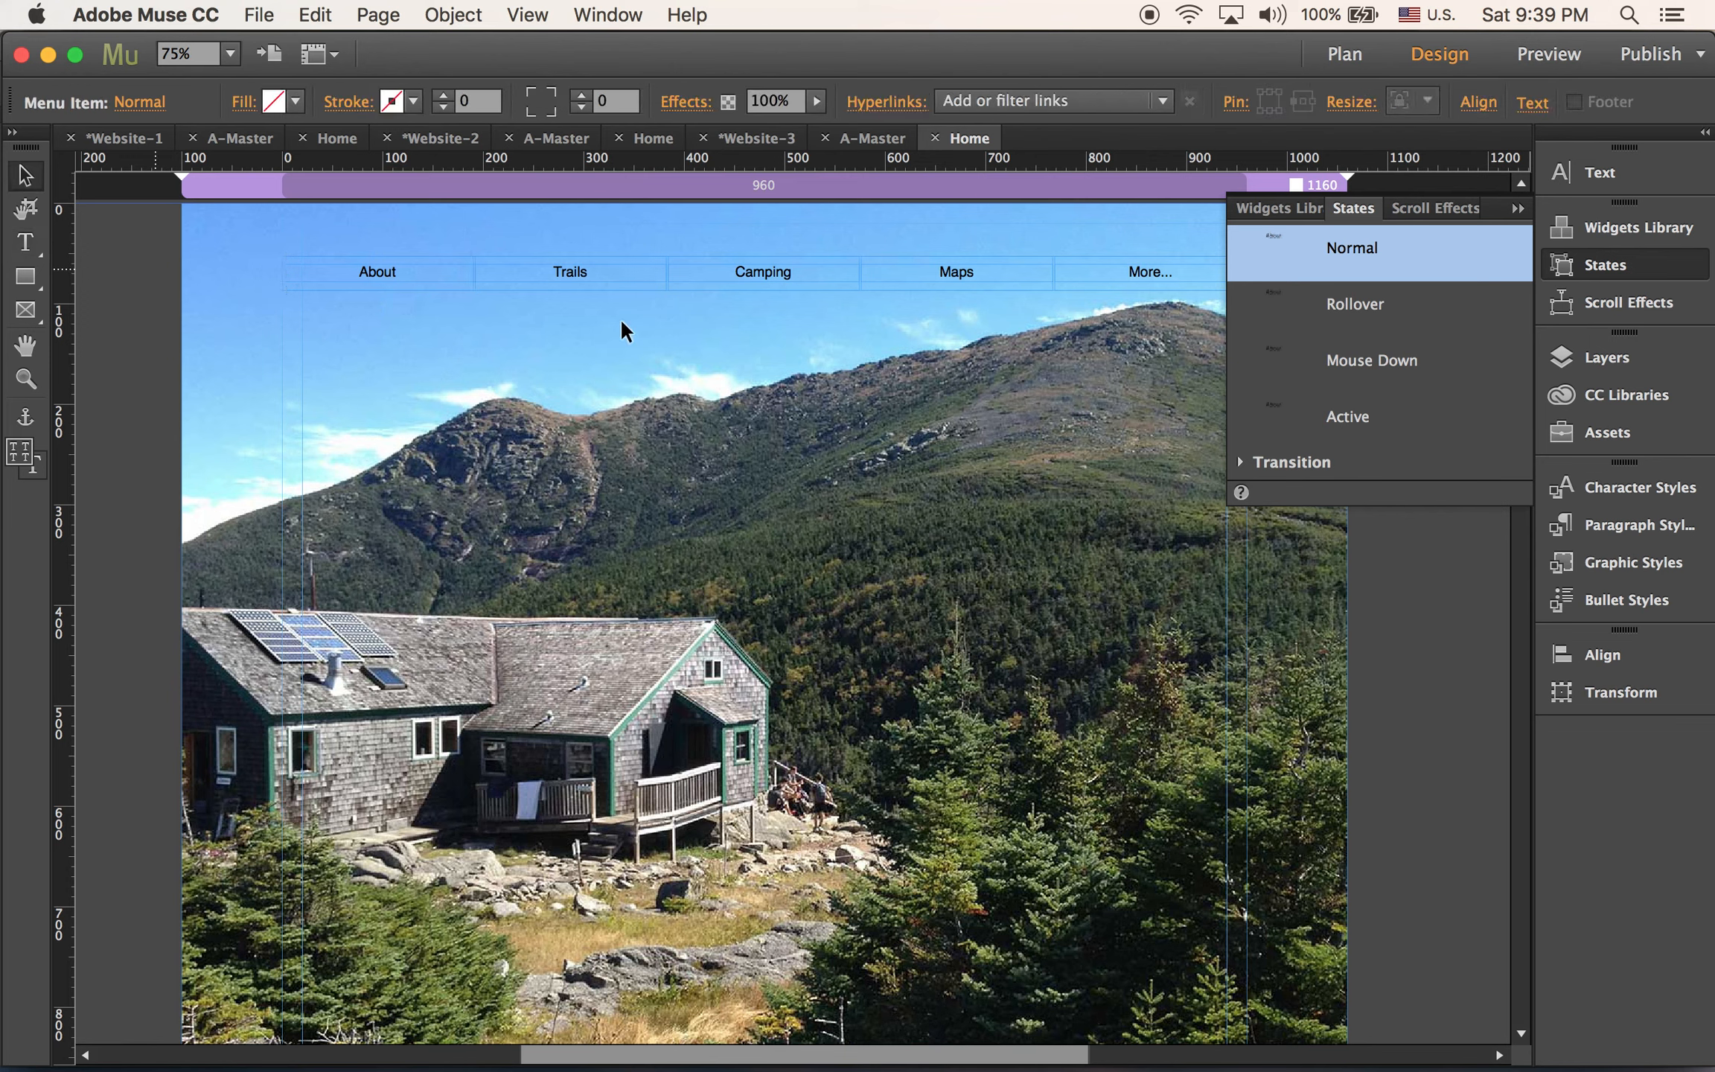
# Change the text color of the About menu item's Rollover state to dark red and deselect the menu
pyautogui.click(384, 266)
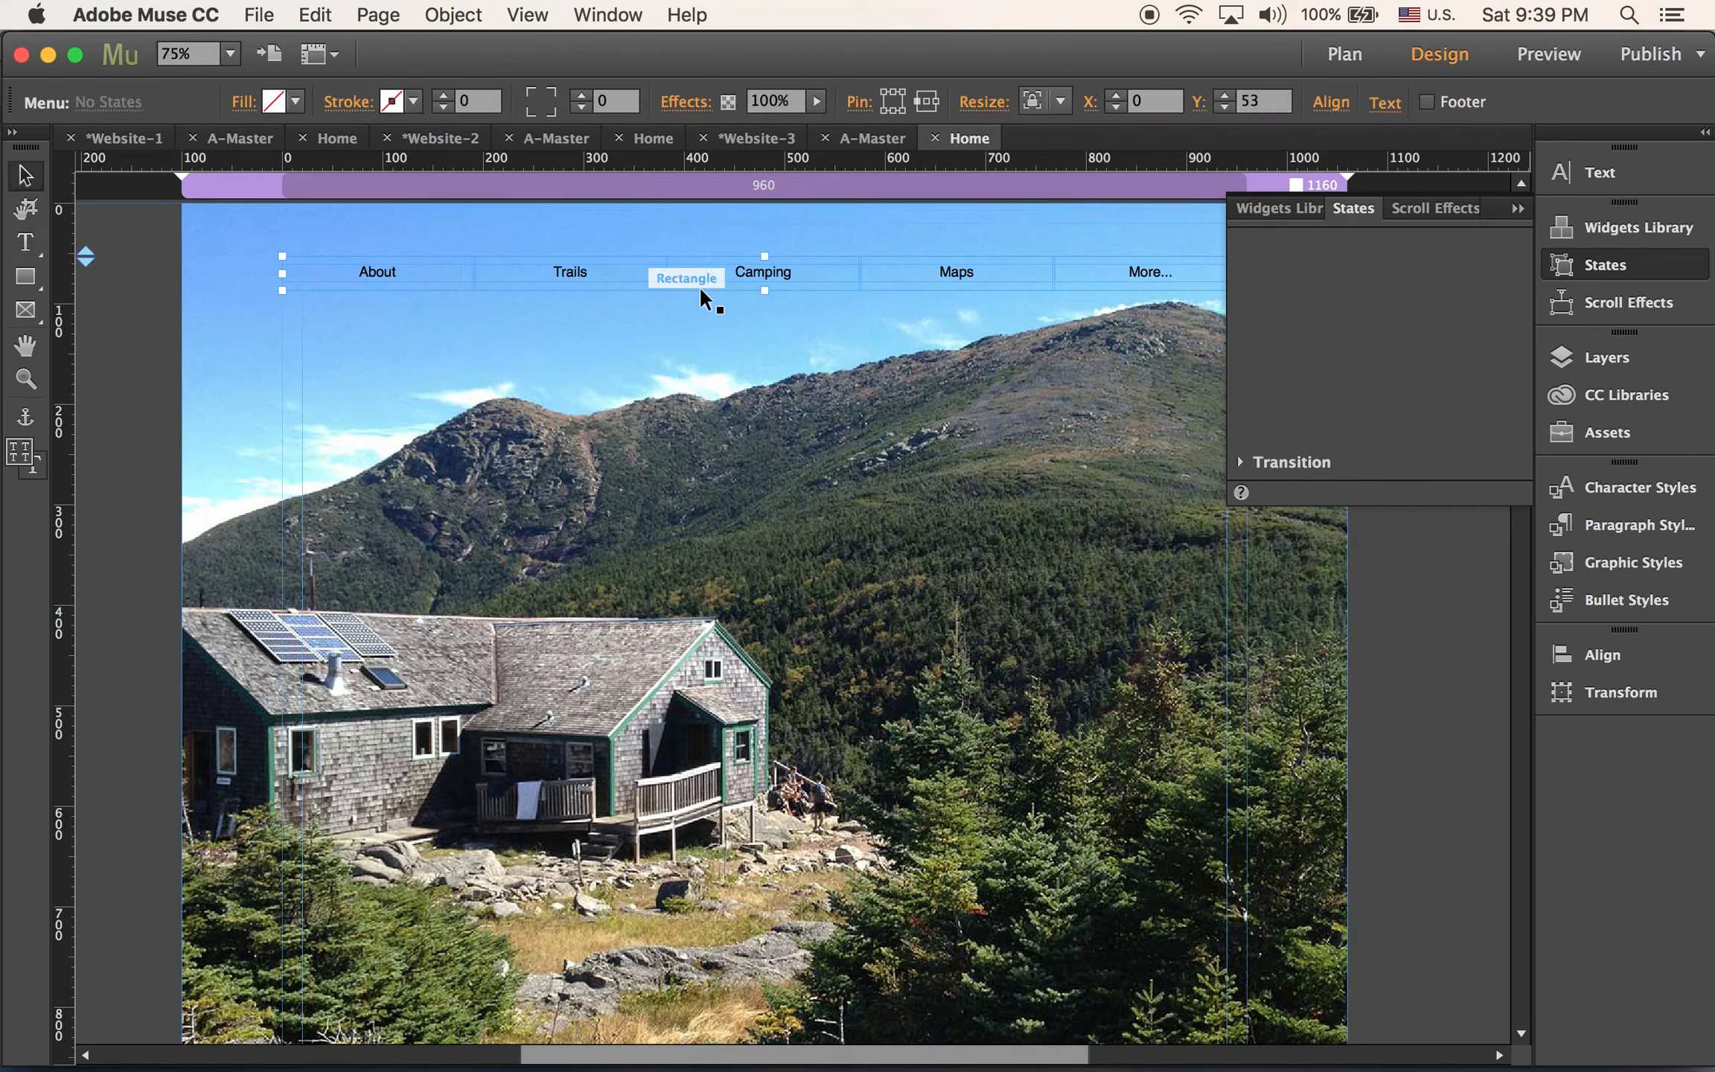
pyautogui.click(422, 289)
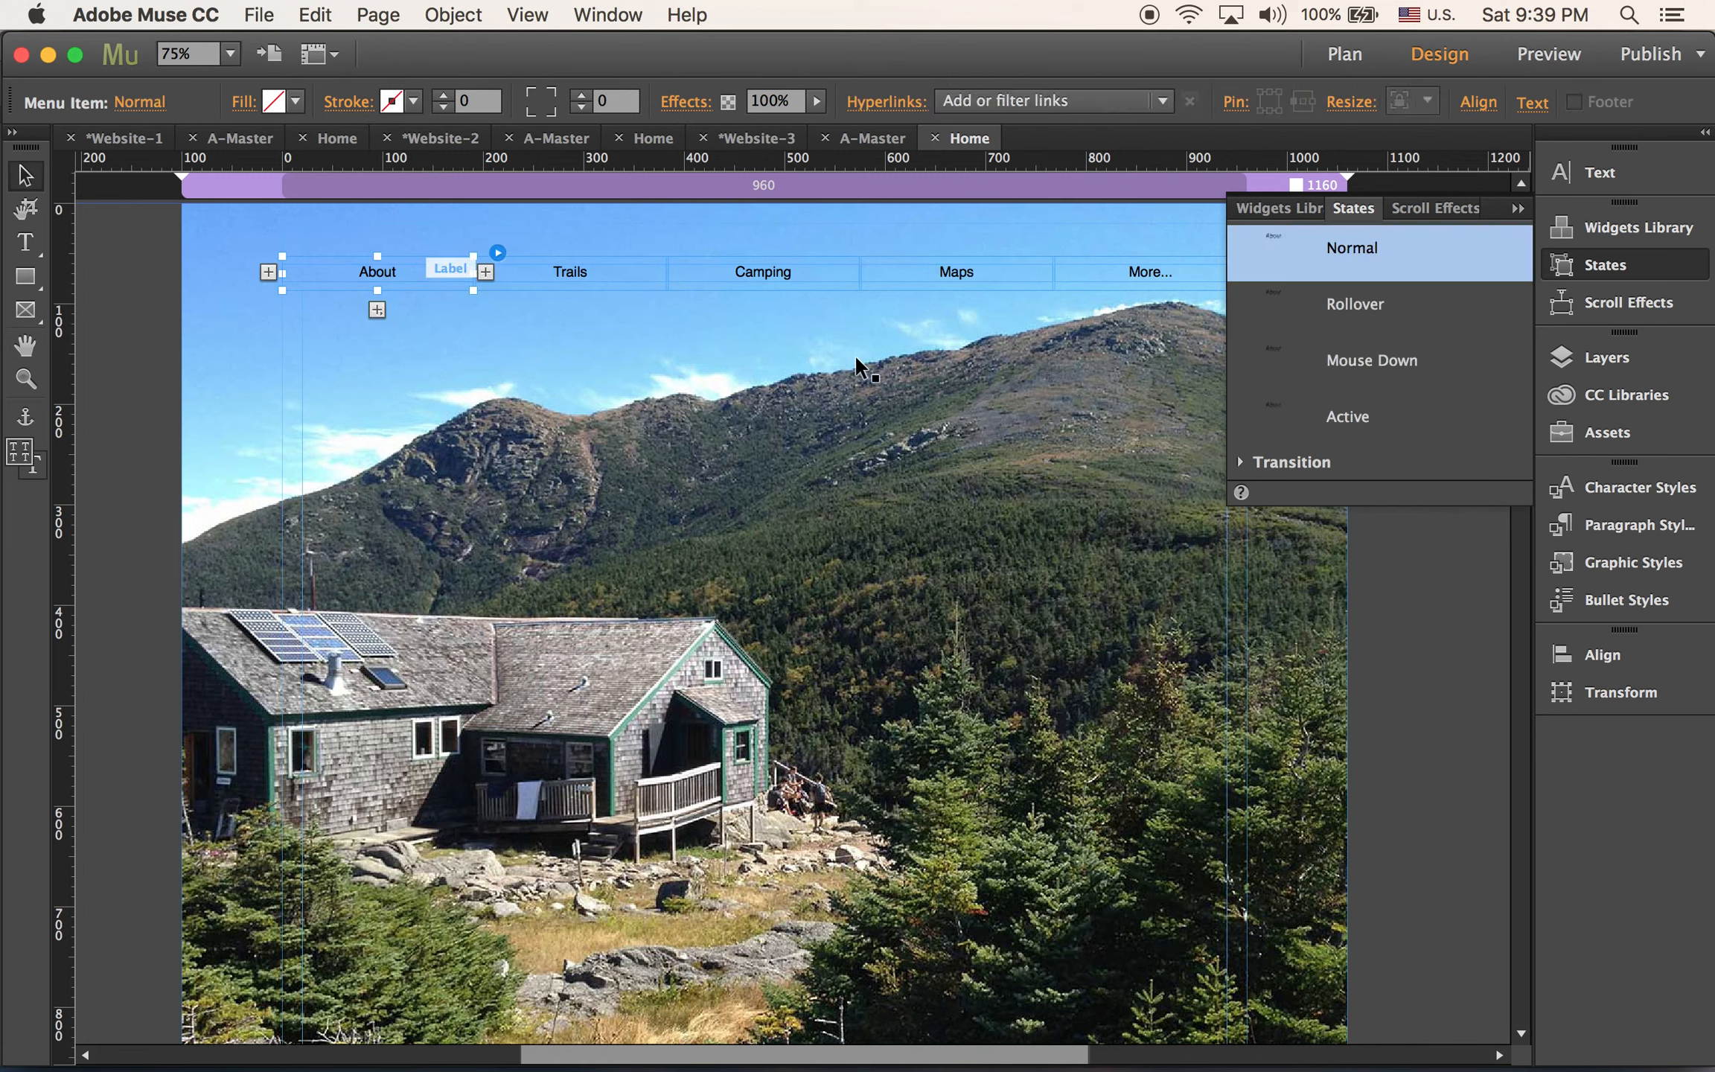
pyautogui.click(1317, 301)
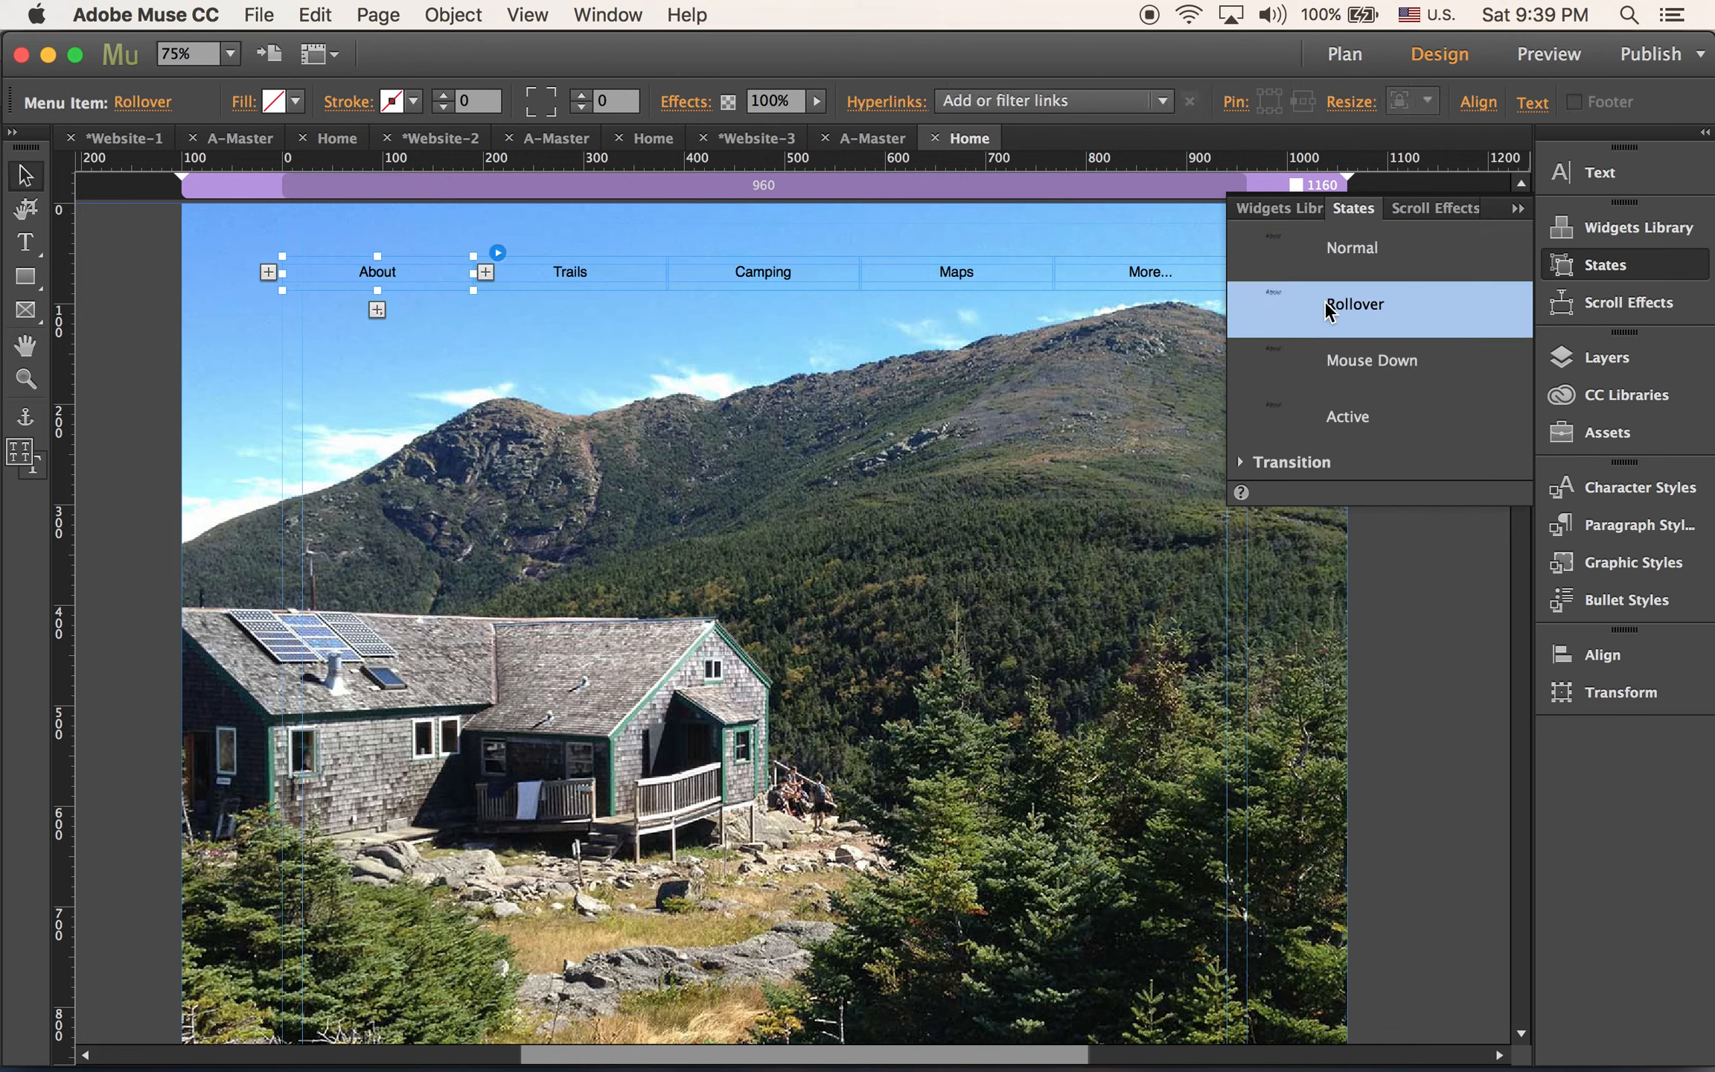
pyautogui.click(1376, 370)
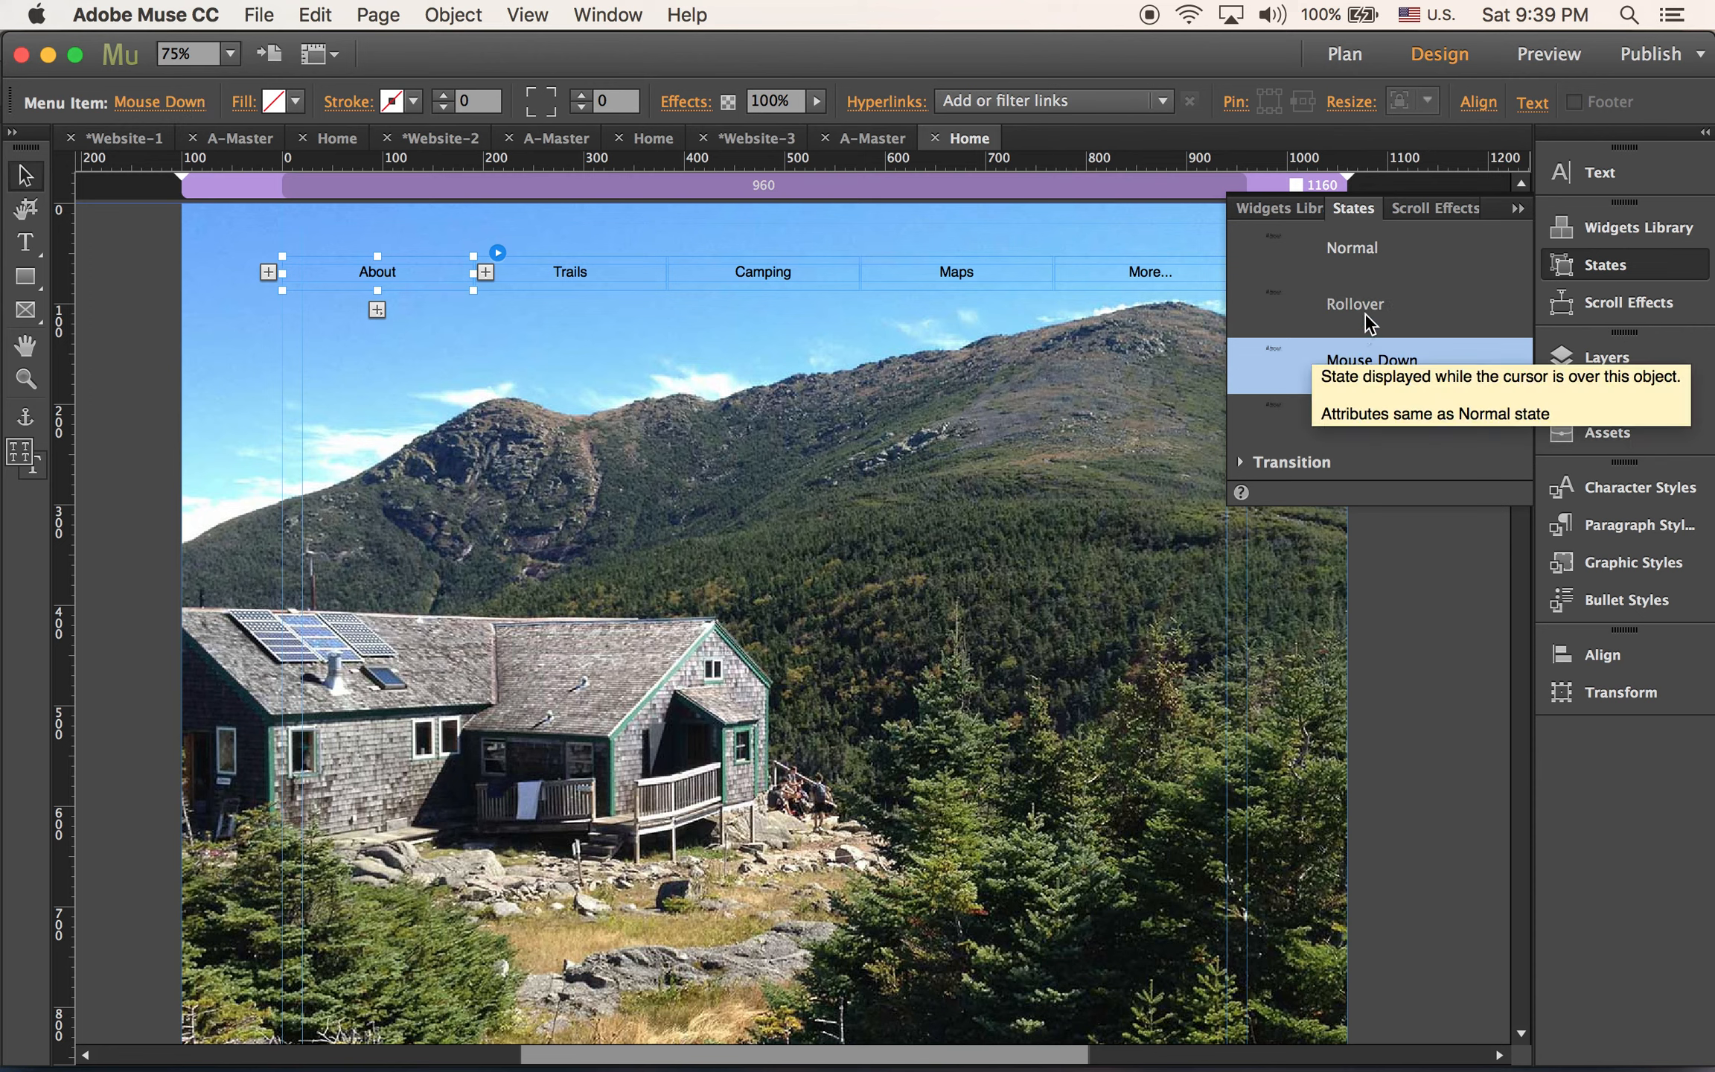
pyautogui.click(1344, 302)
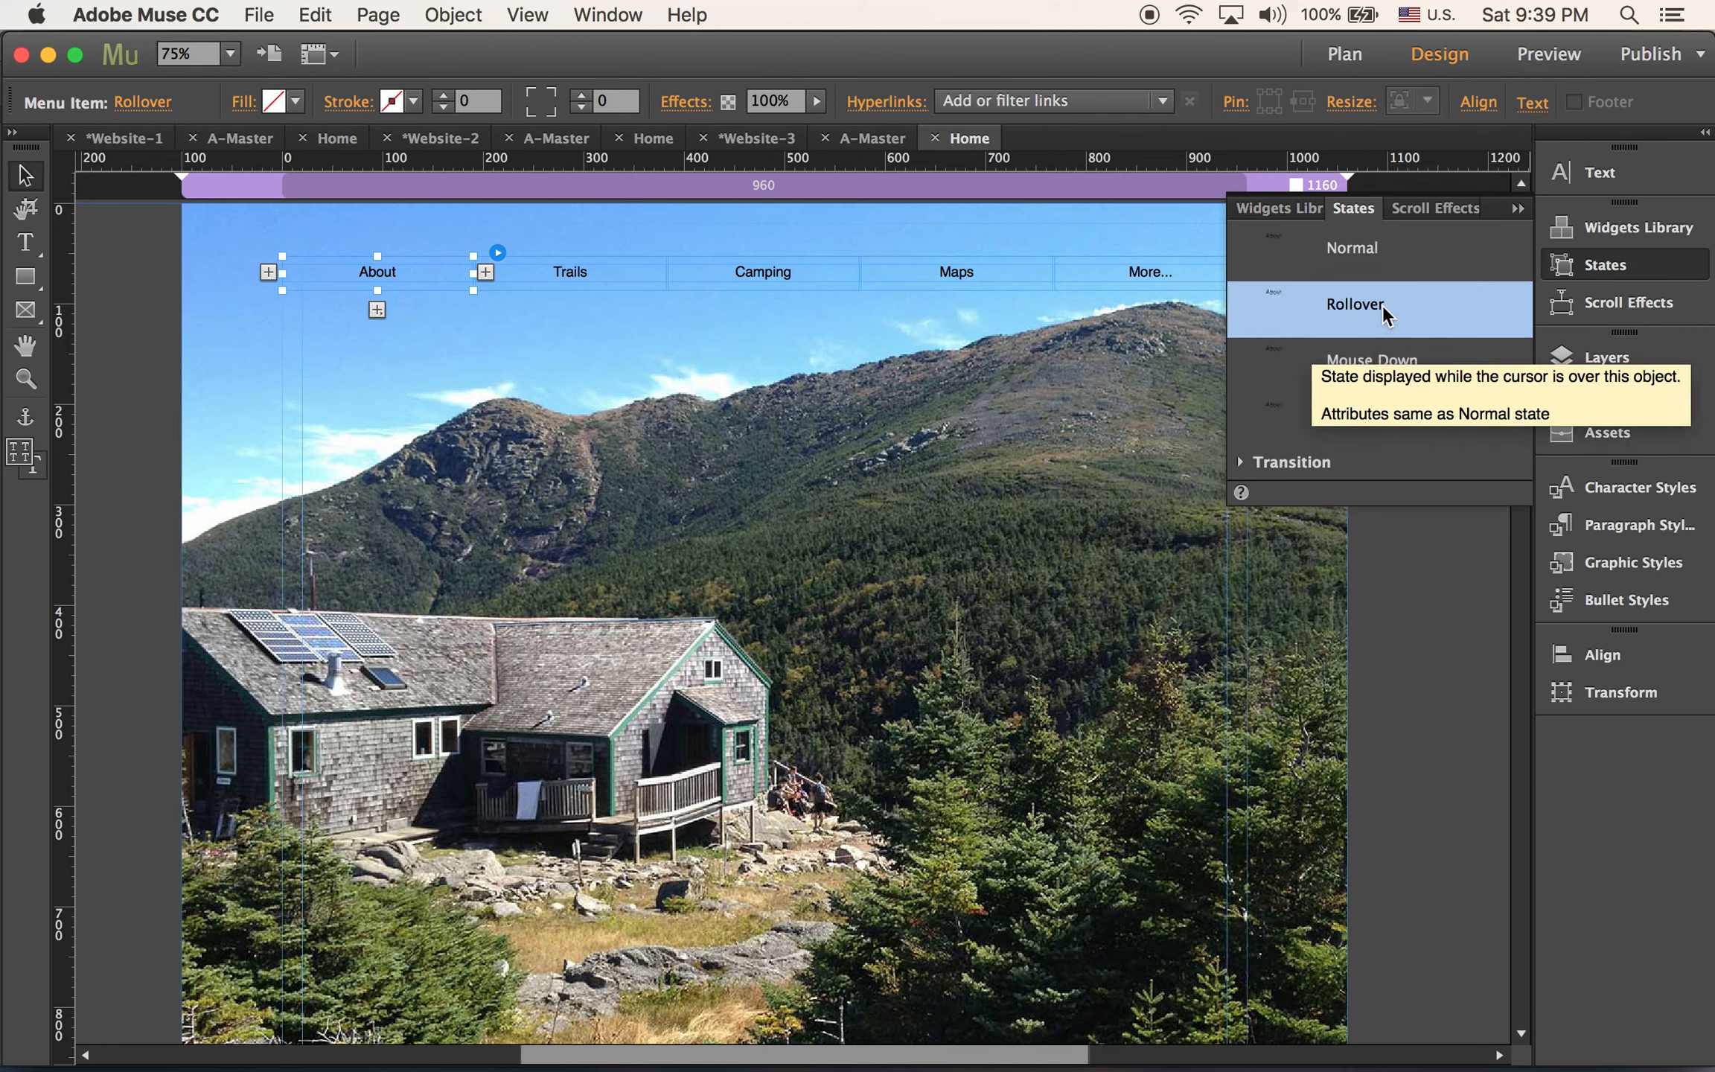
pyautogui.click(25, 242)
pyautogui.click(668, 100)
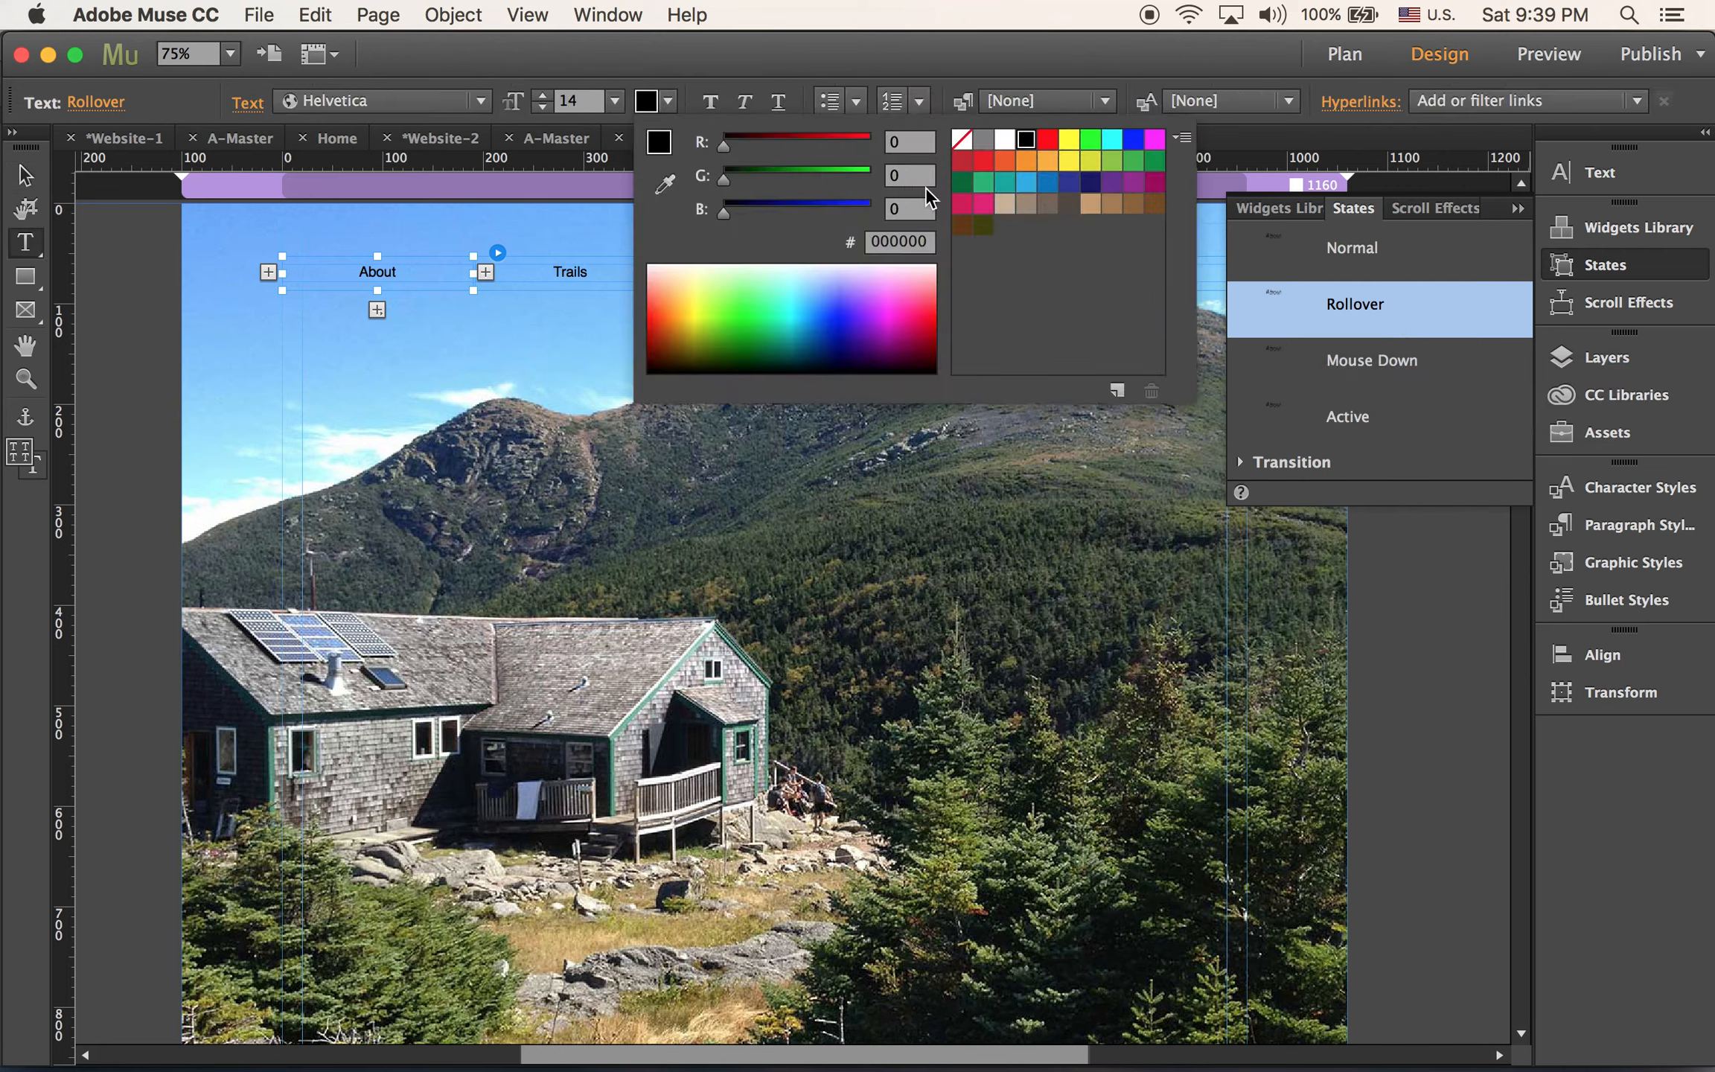
pyautogui.click(962, 160)
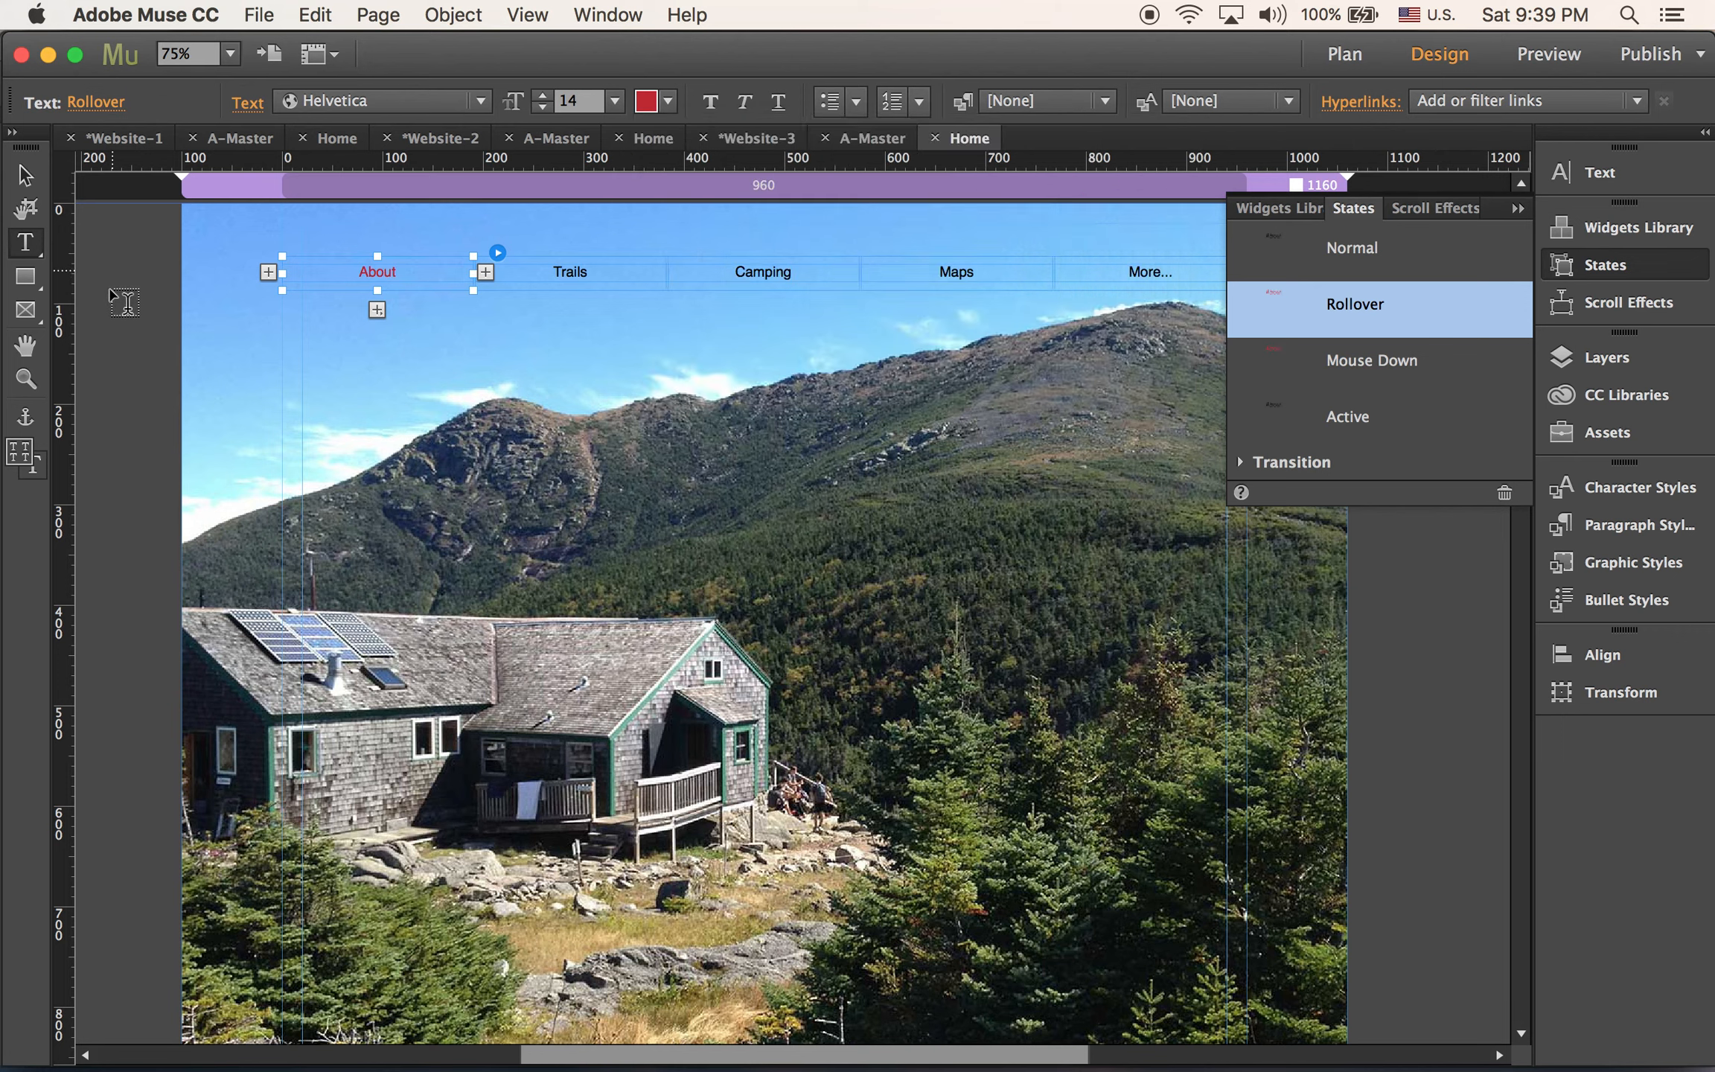
pyautogui.click(25, 175)
pyautogui.click(158, 277)
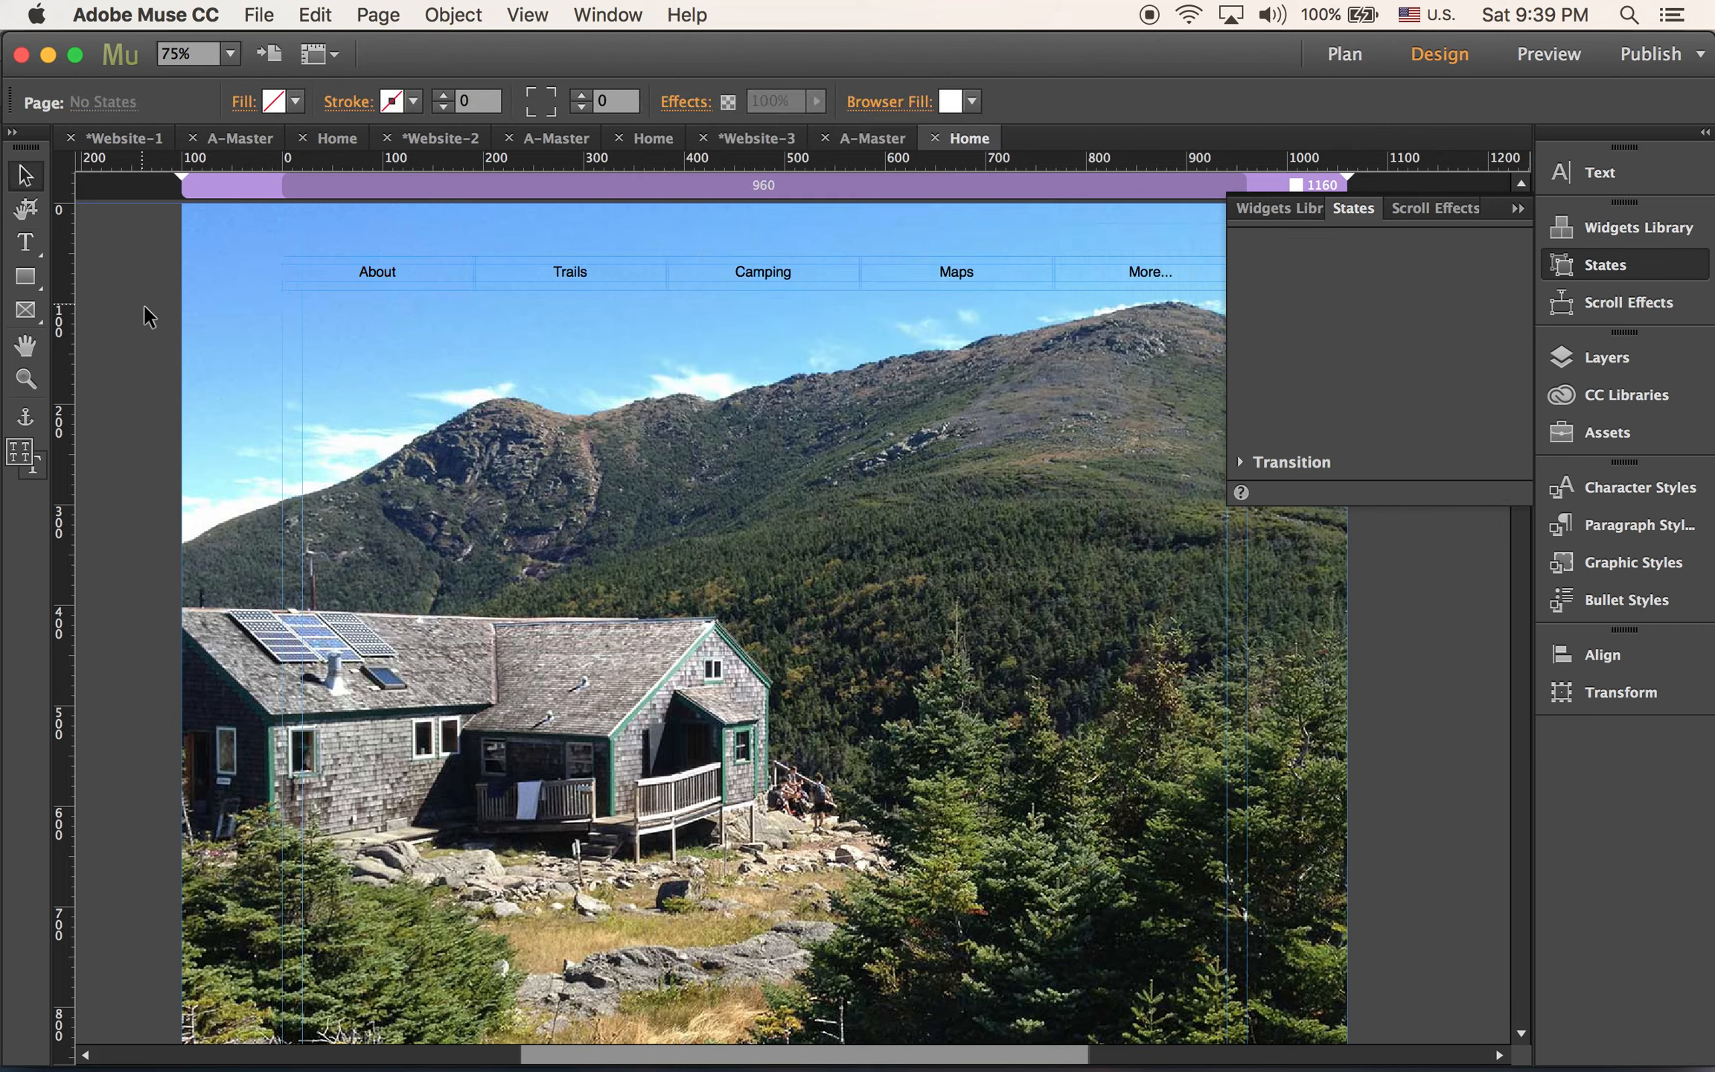
# Collapse the state settings and move the whole navigation menu down to Y 63
pyautogui.click(1520, 209)
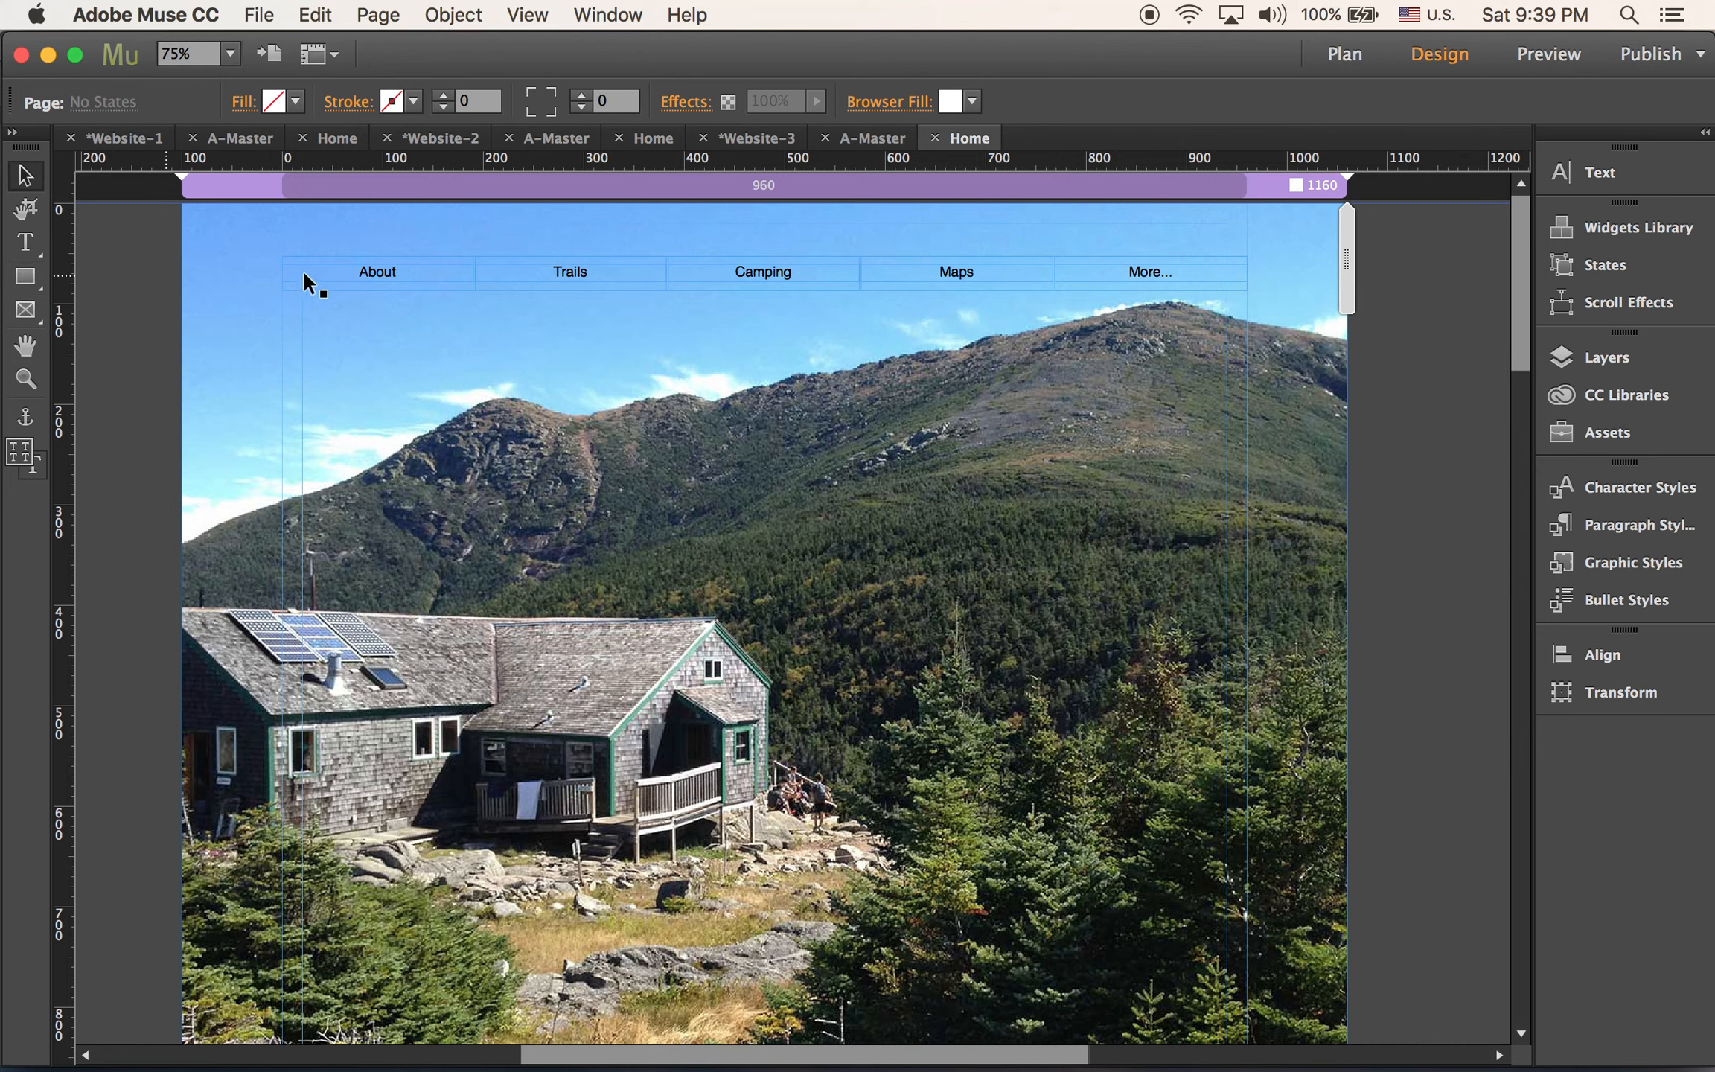
pyautogui.click(564, 285)
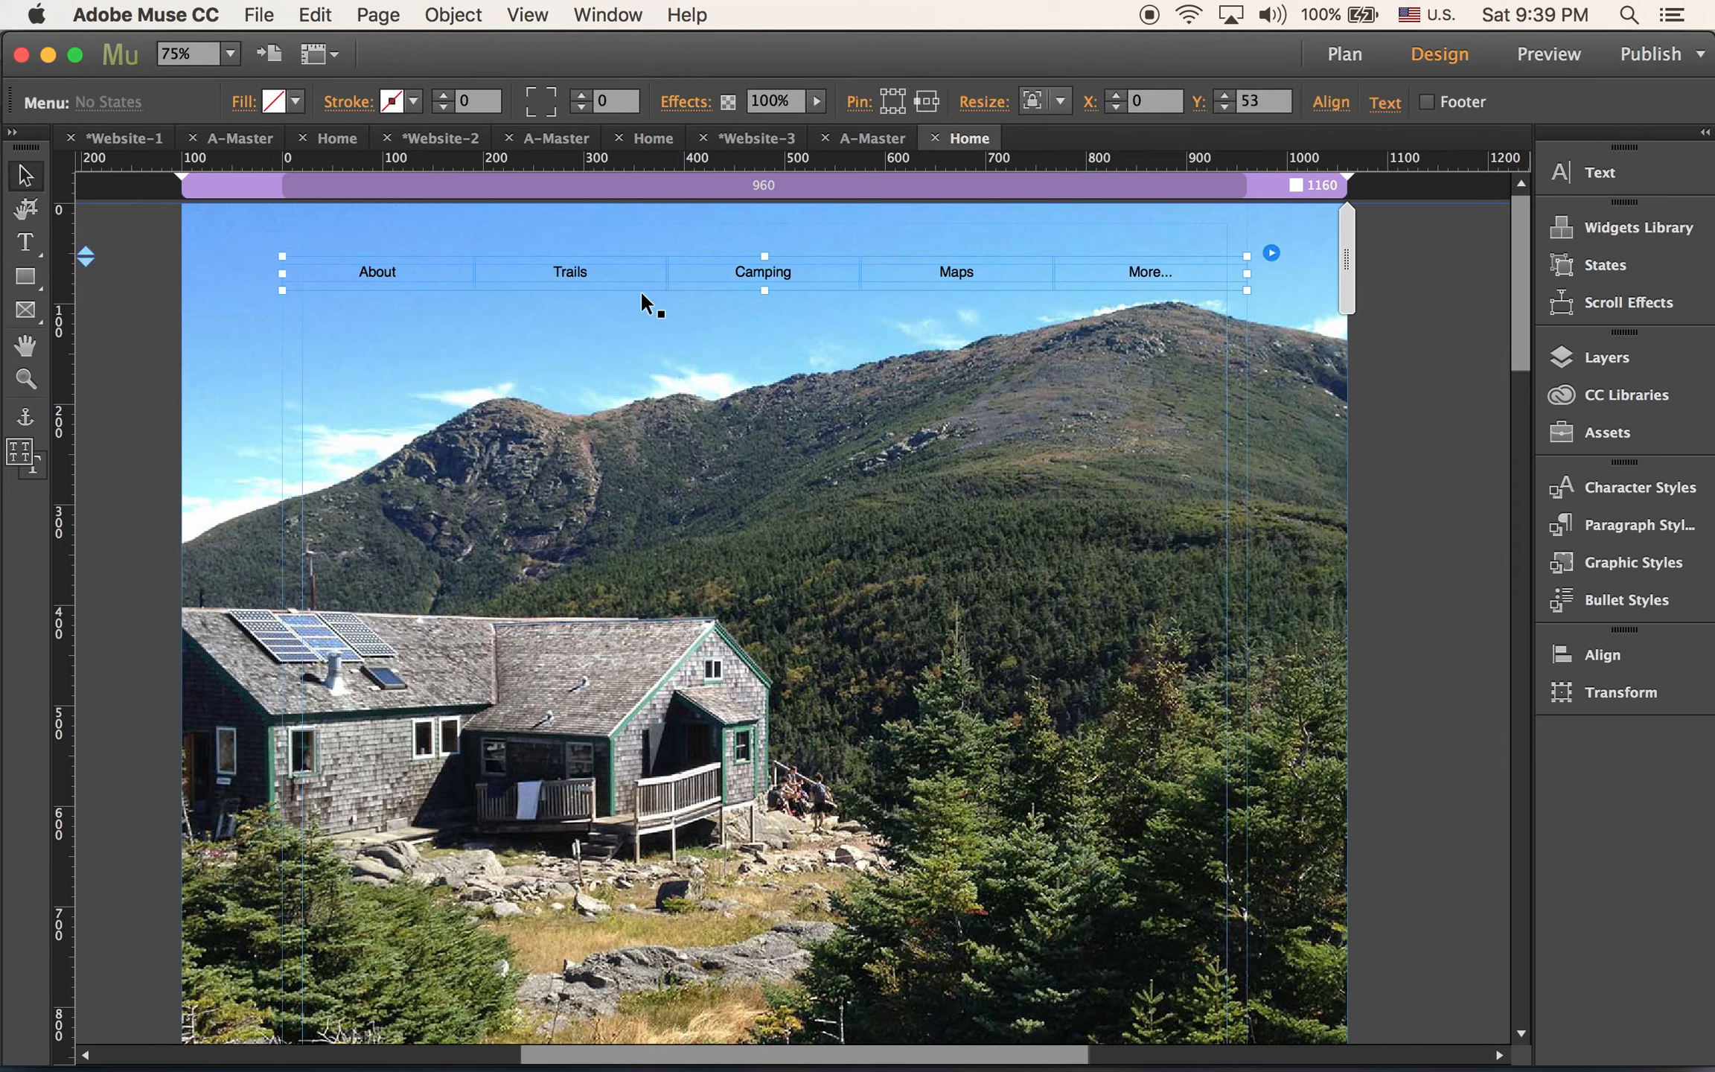
pyautogui.moveTo(667, 287); pyautogui.dragTo(664, 298)
# Draw a rectangle 960 px wide and 63 px high above the menu, reaching the page's top edge
pyautogui.press('m')
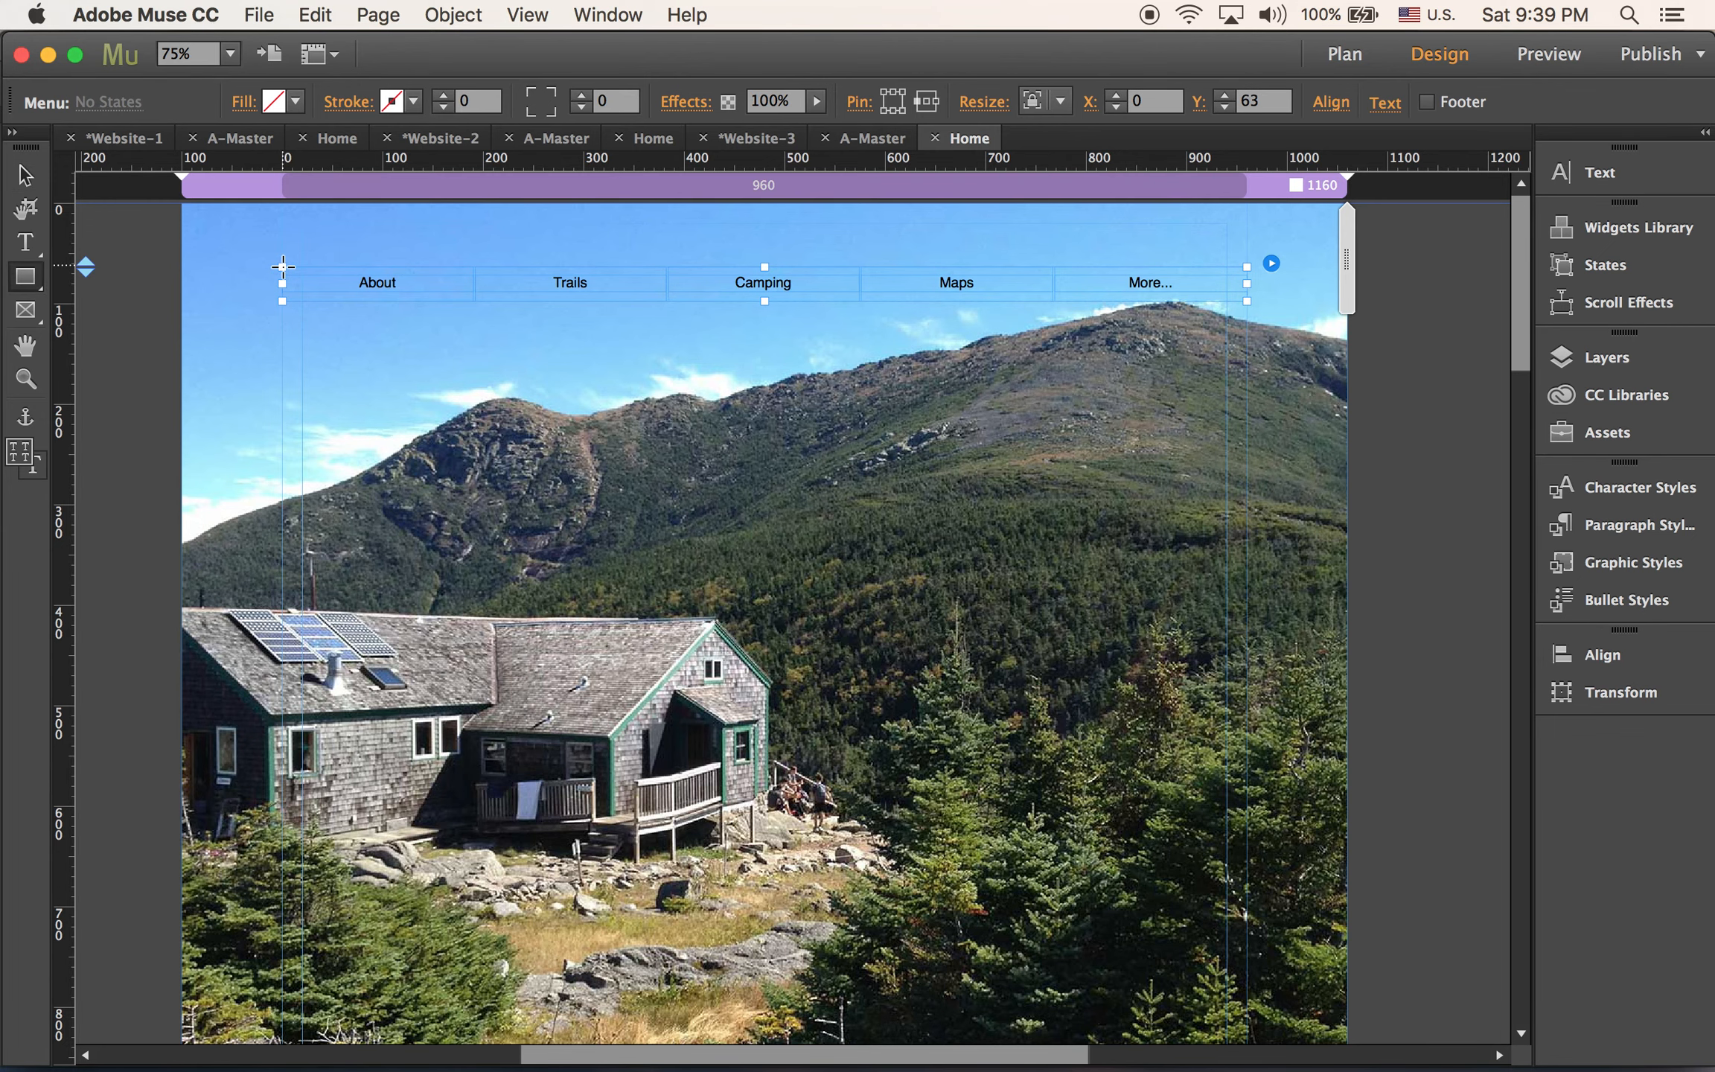
pyautogui.moveTo(282, 265)
pyautogui.mouseDown()
pyautogui.moveTo(322, 243)
pyautogui.moveTo(877, 212)
pyautogui.moveTo(1219, 282)
pyautogui.moveTo(1249, 243)
pyautogui.mouseUp()
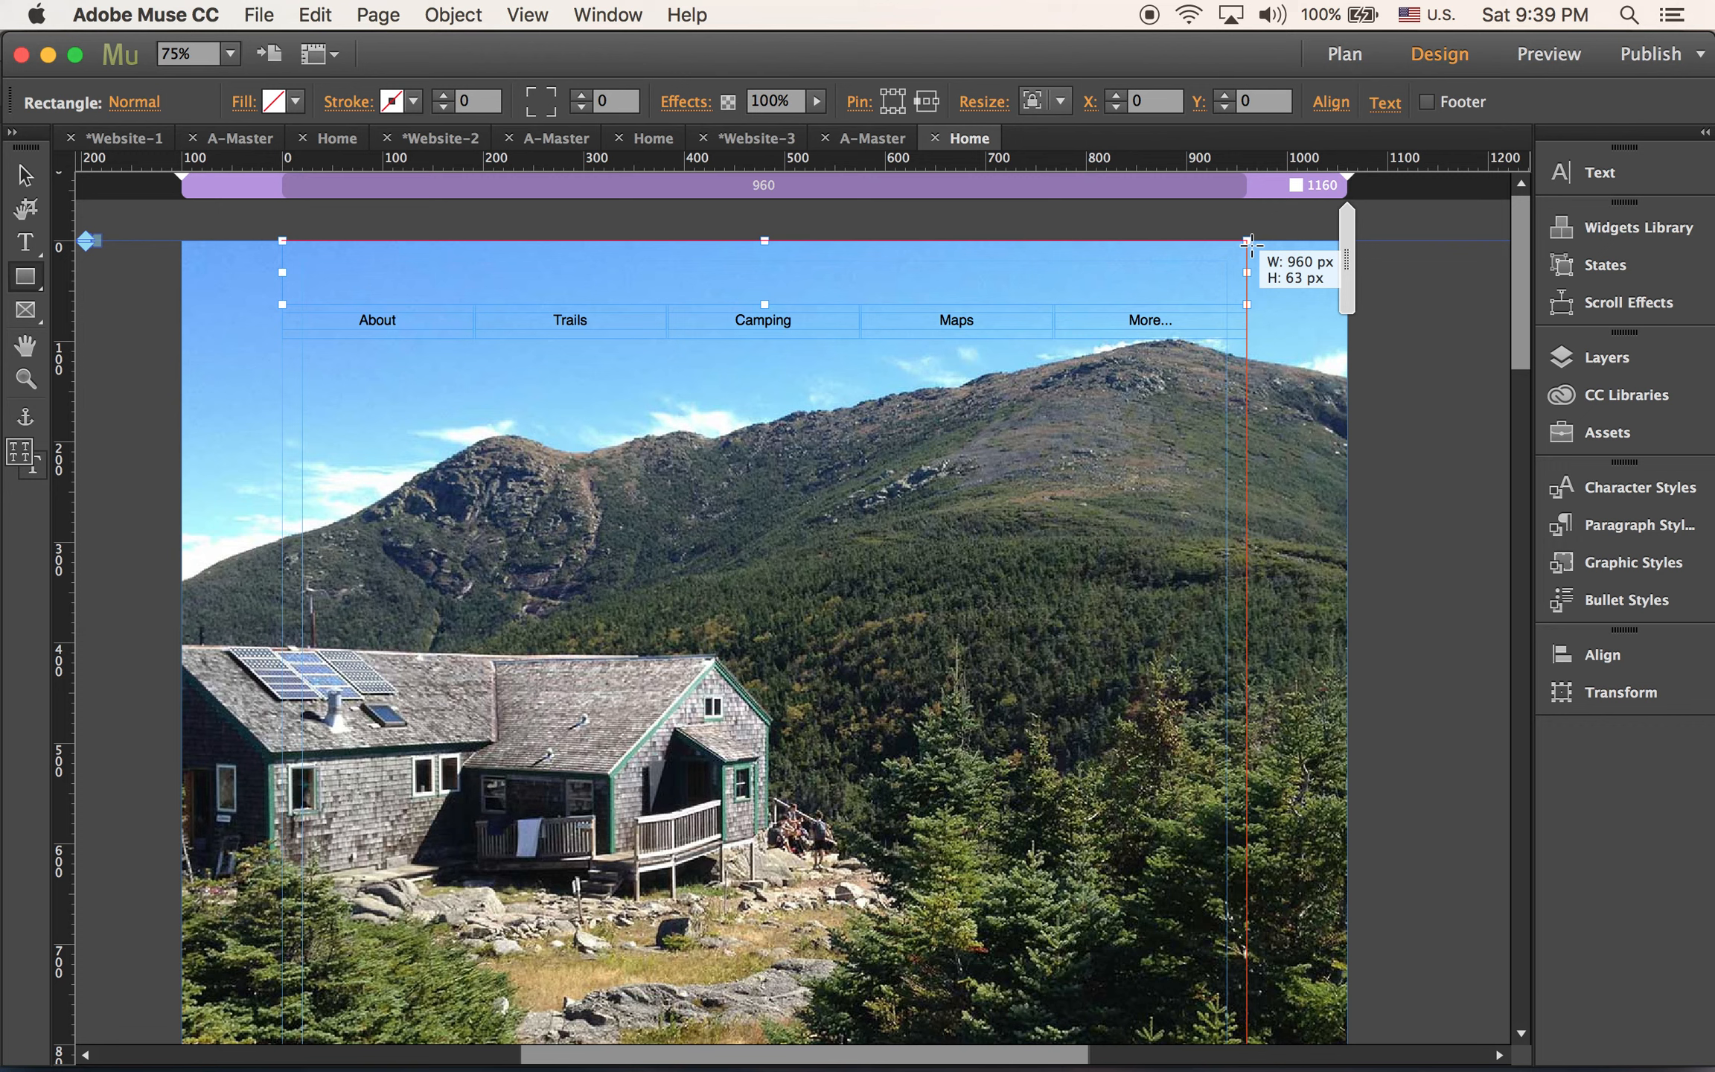
pyautogui.moveTo(1251, 244); pyautogui.dragTo(1250, 243)
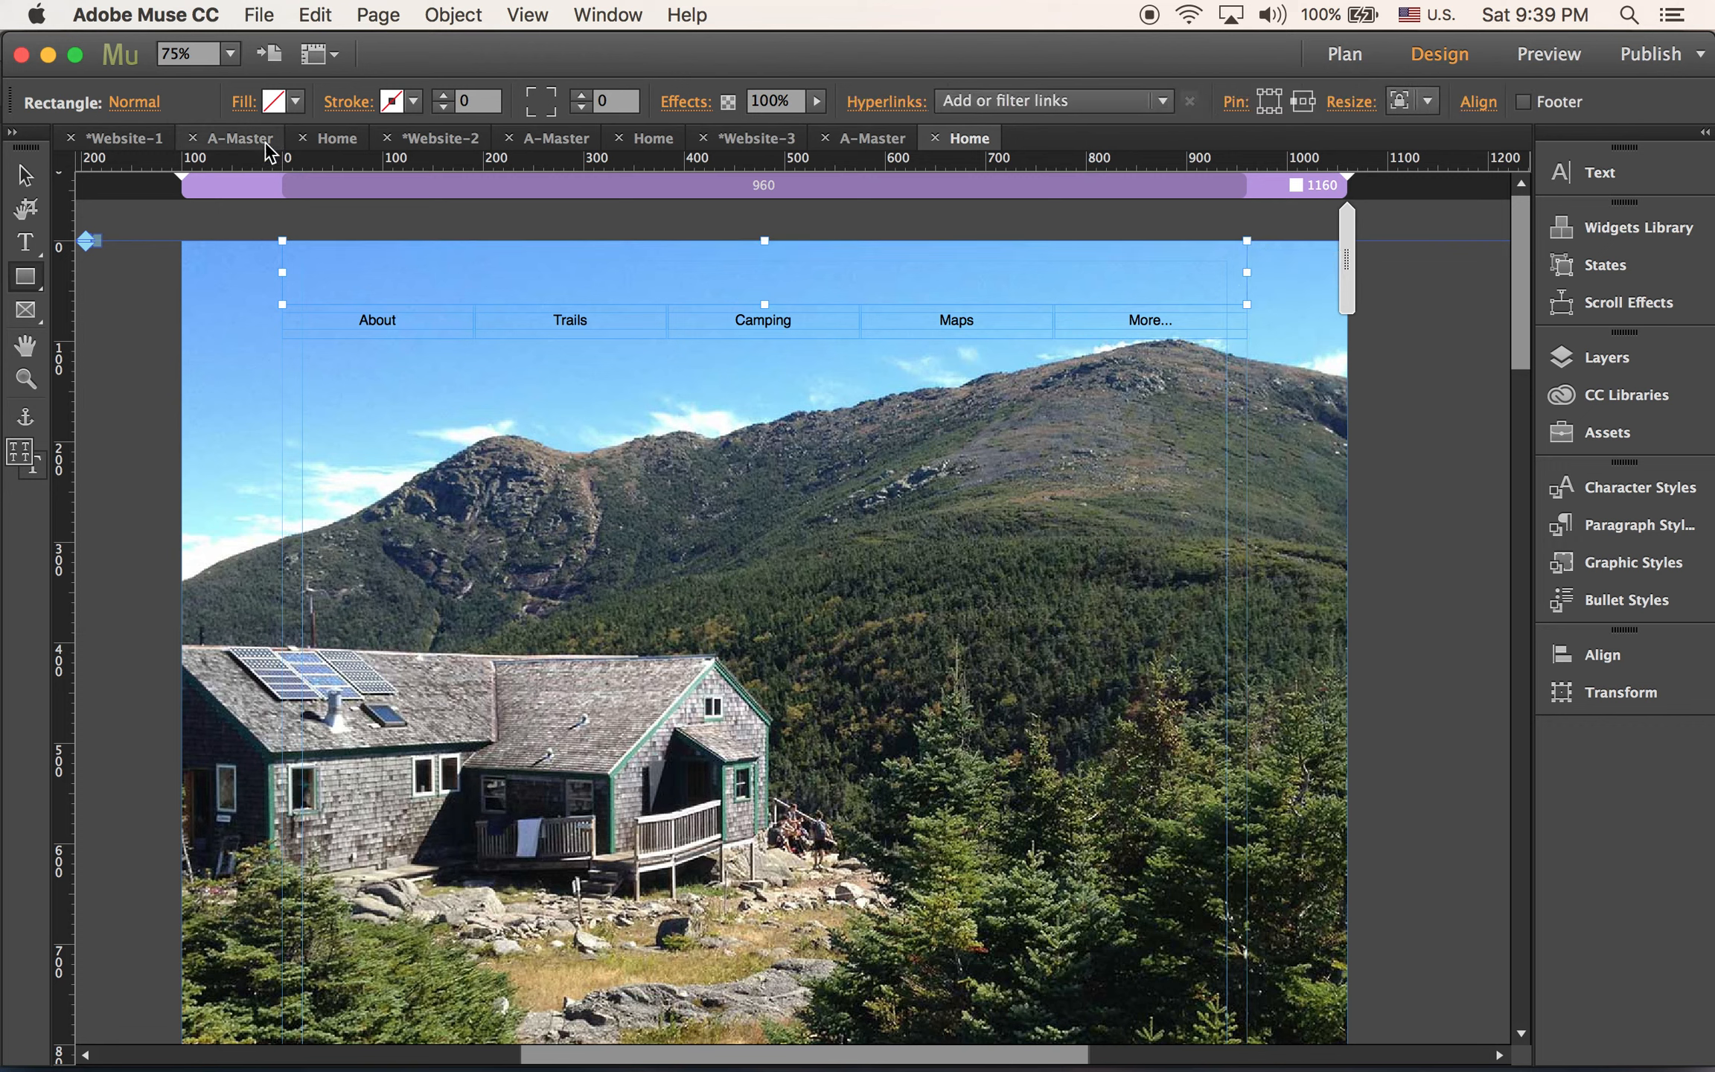
# Fill the rectangle above the menu with white (FFFFFF) and reduce its opacity to 50%
pyautogui.click(304, 100)
pyautogui.click(630, 137)
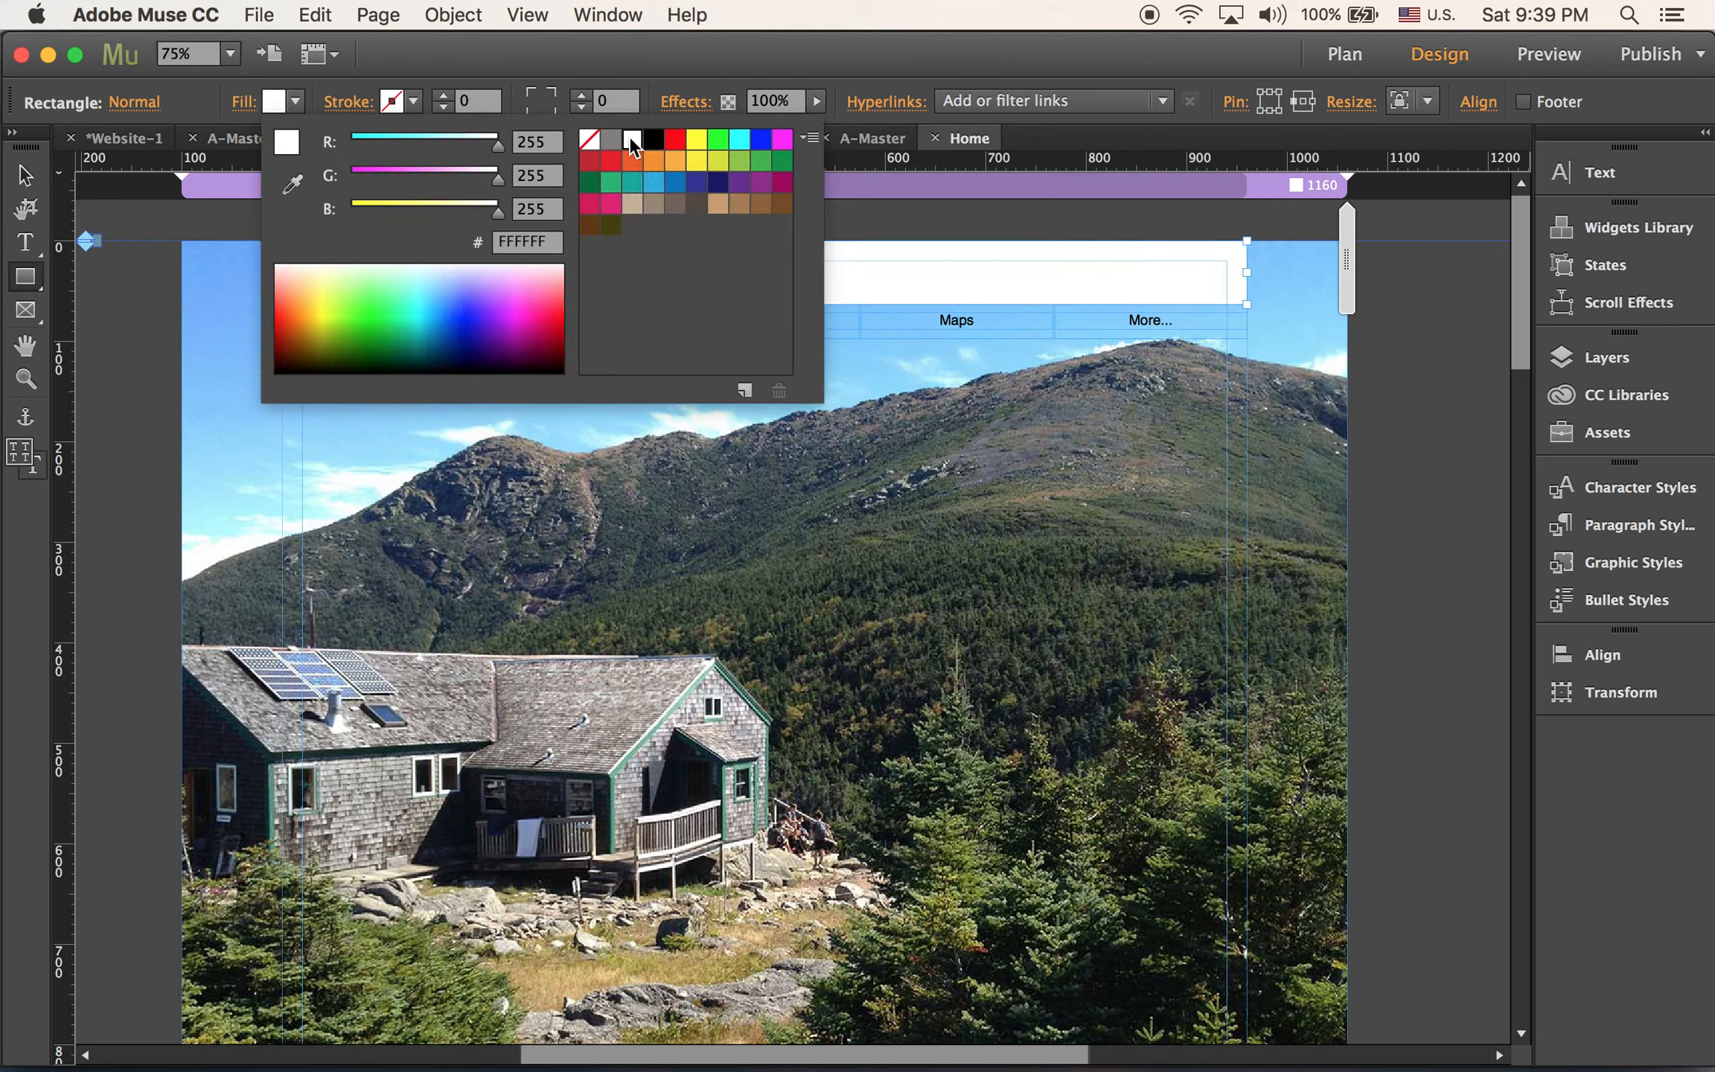
pyautogui.click(816, 103)
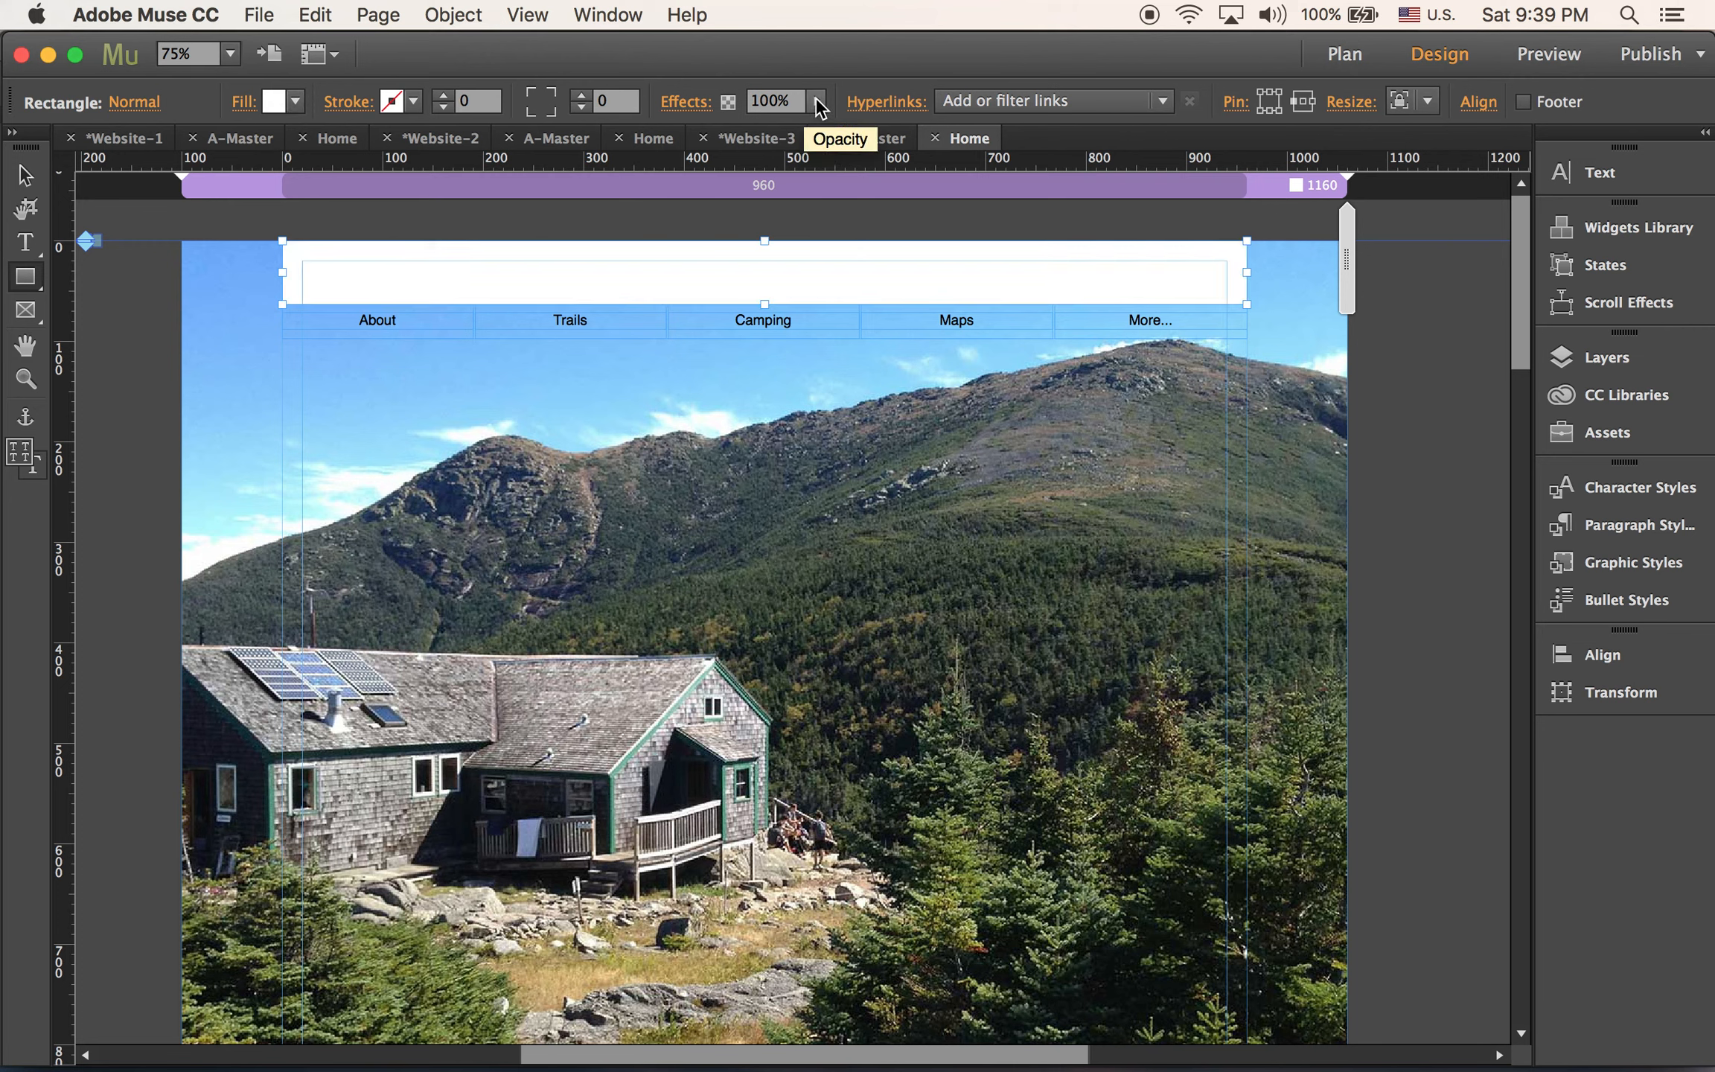
pyautogui.click(816, 103)
pyautogui.moveTo(822, 129); pyautogui.dragTo(755, 128)
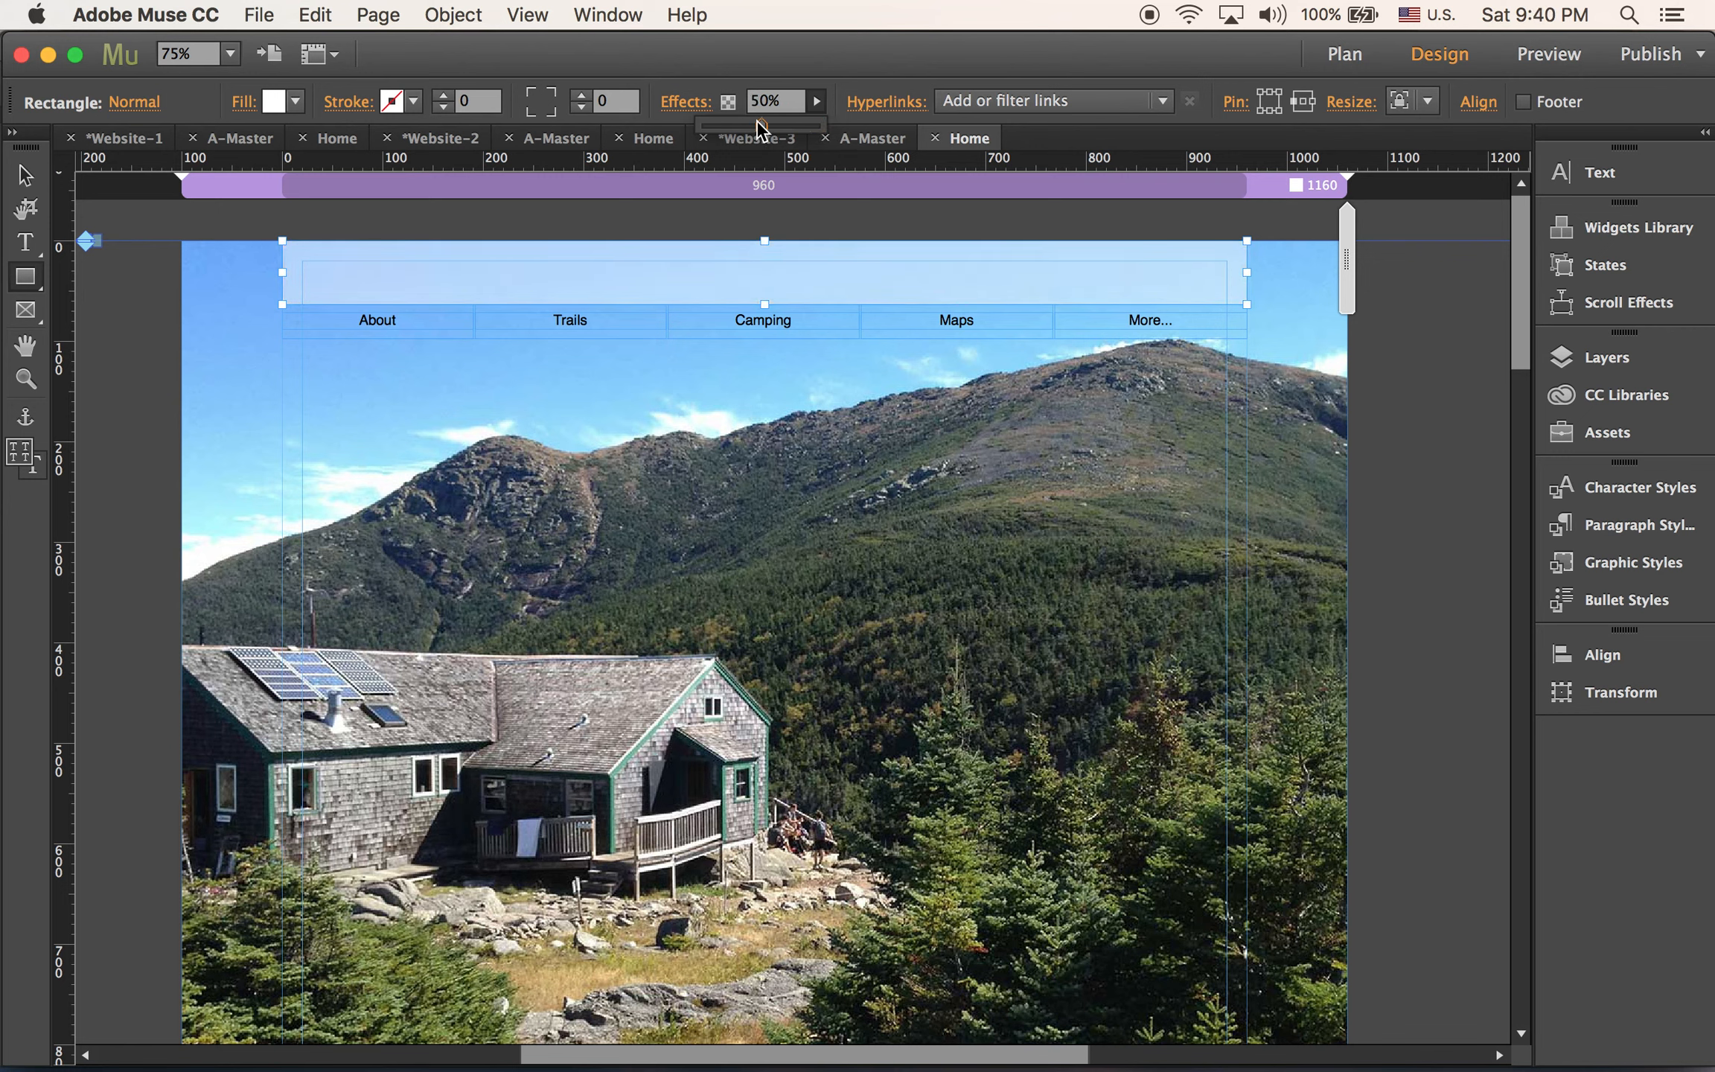
pyautogui.click(25, 176)
pyautogui.click(148, 345)
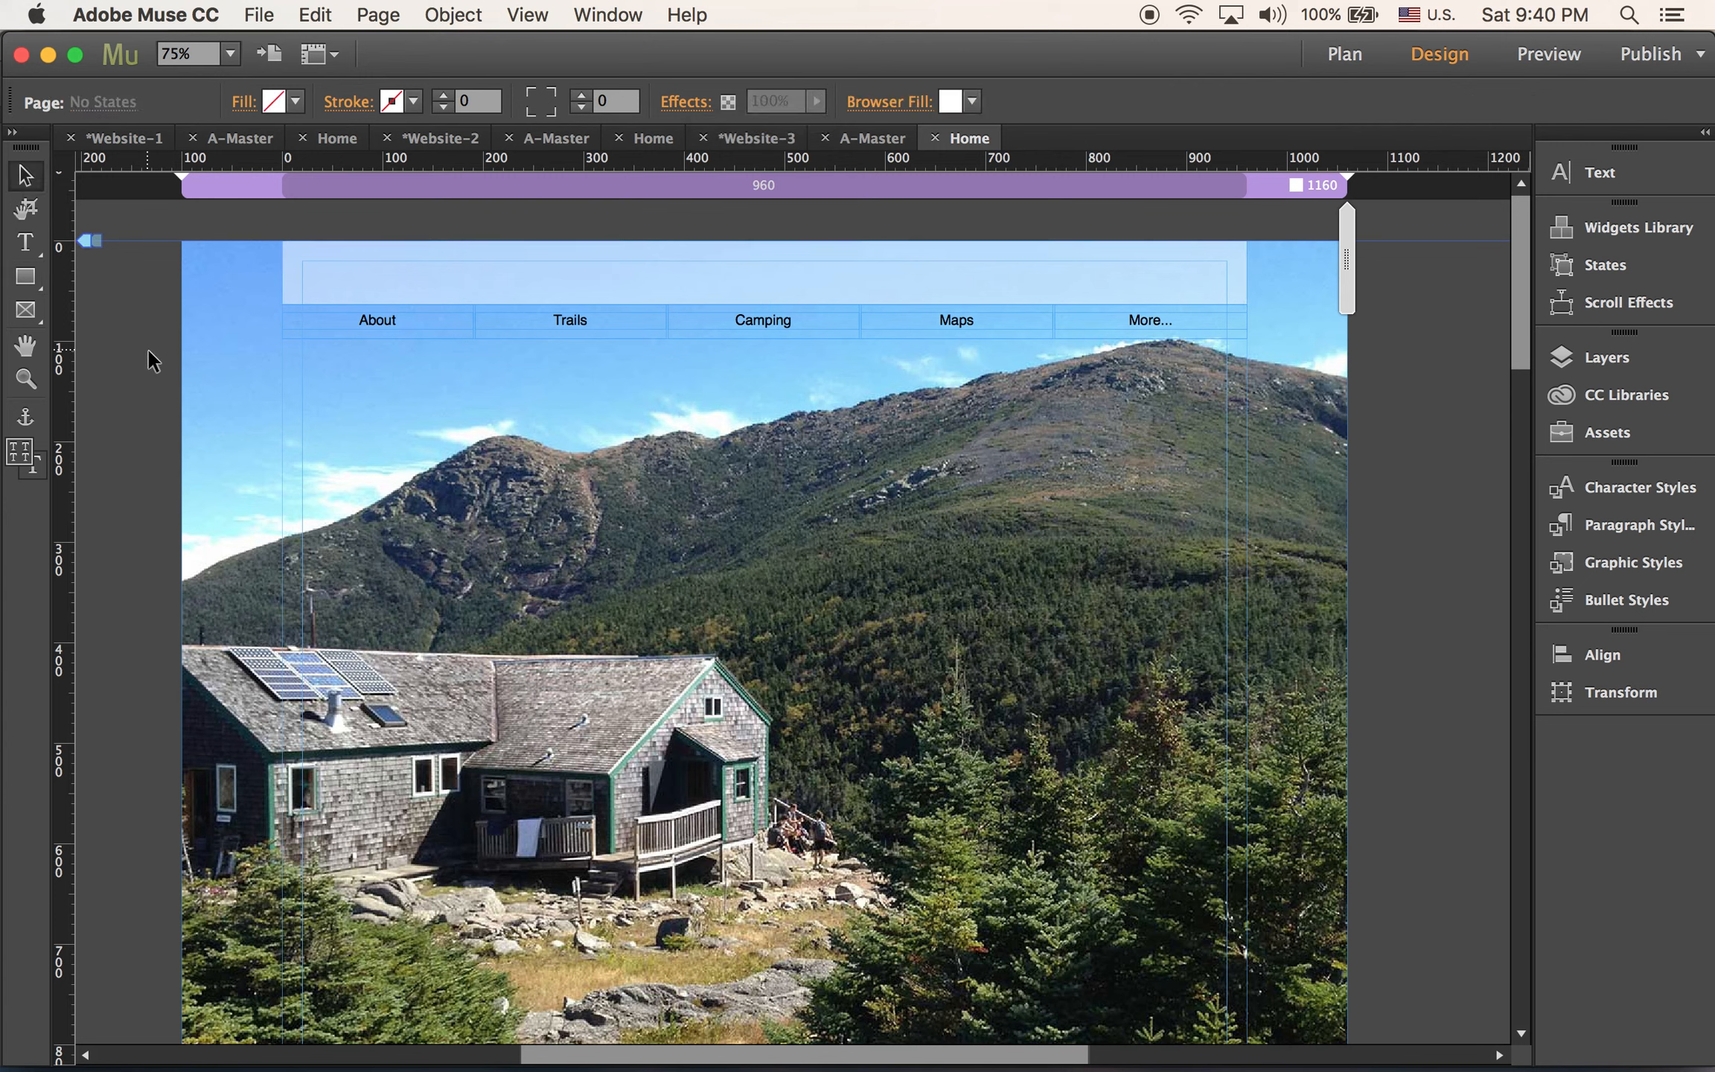
# Switch to Chrome, select the trail name "Mount Lafayette and Franconia Ridge Trail Loop" on the AllTrails page, and return to Adobe Muse
pyautogui.click(25, 242)
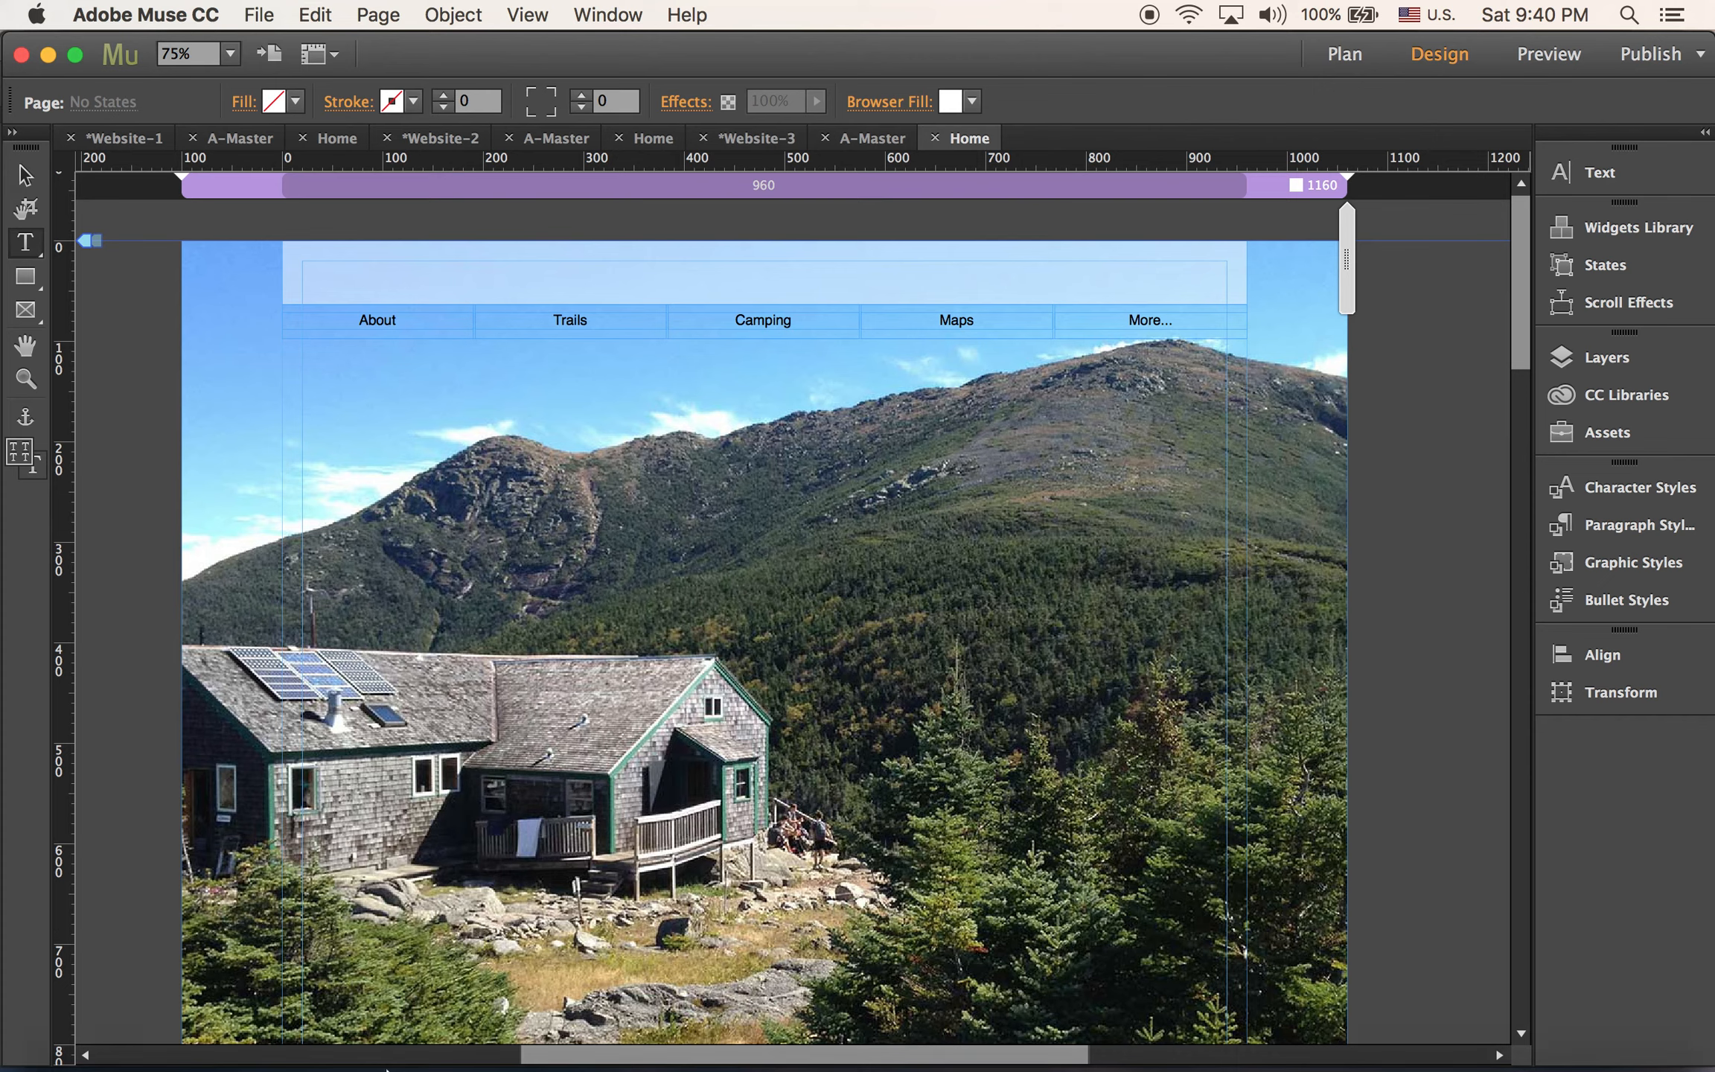
pyautogui.click(204, 1019)
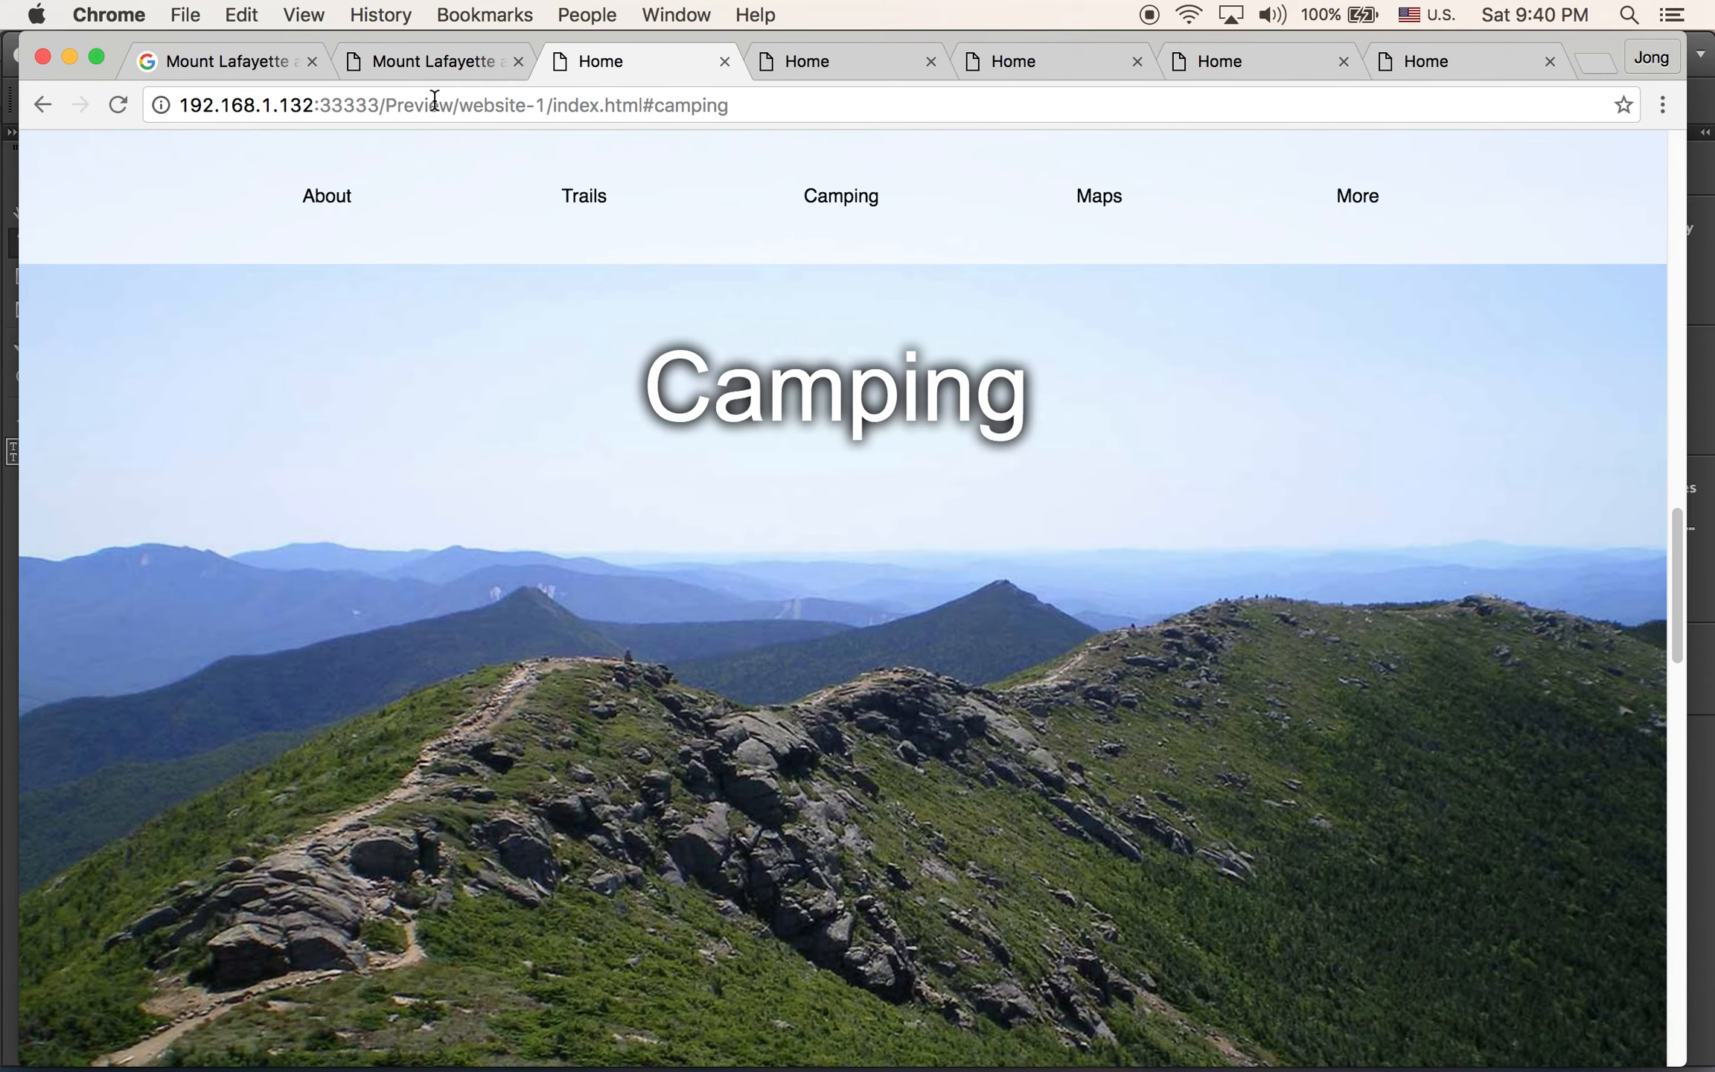
pyautogui.click(466, 63)
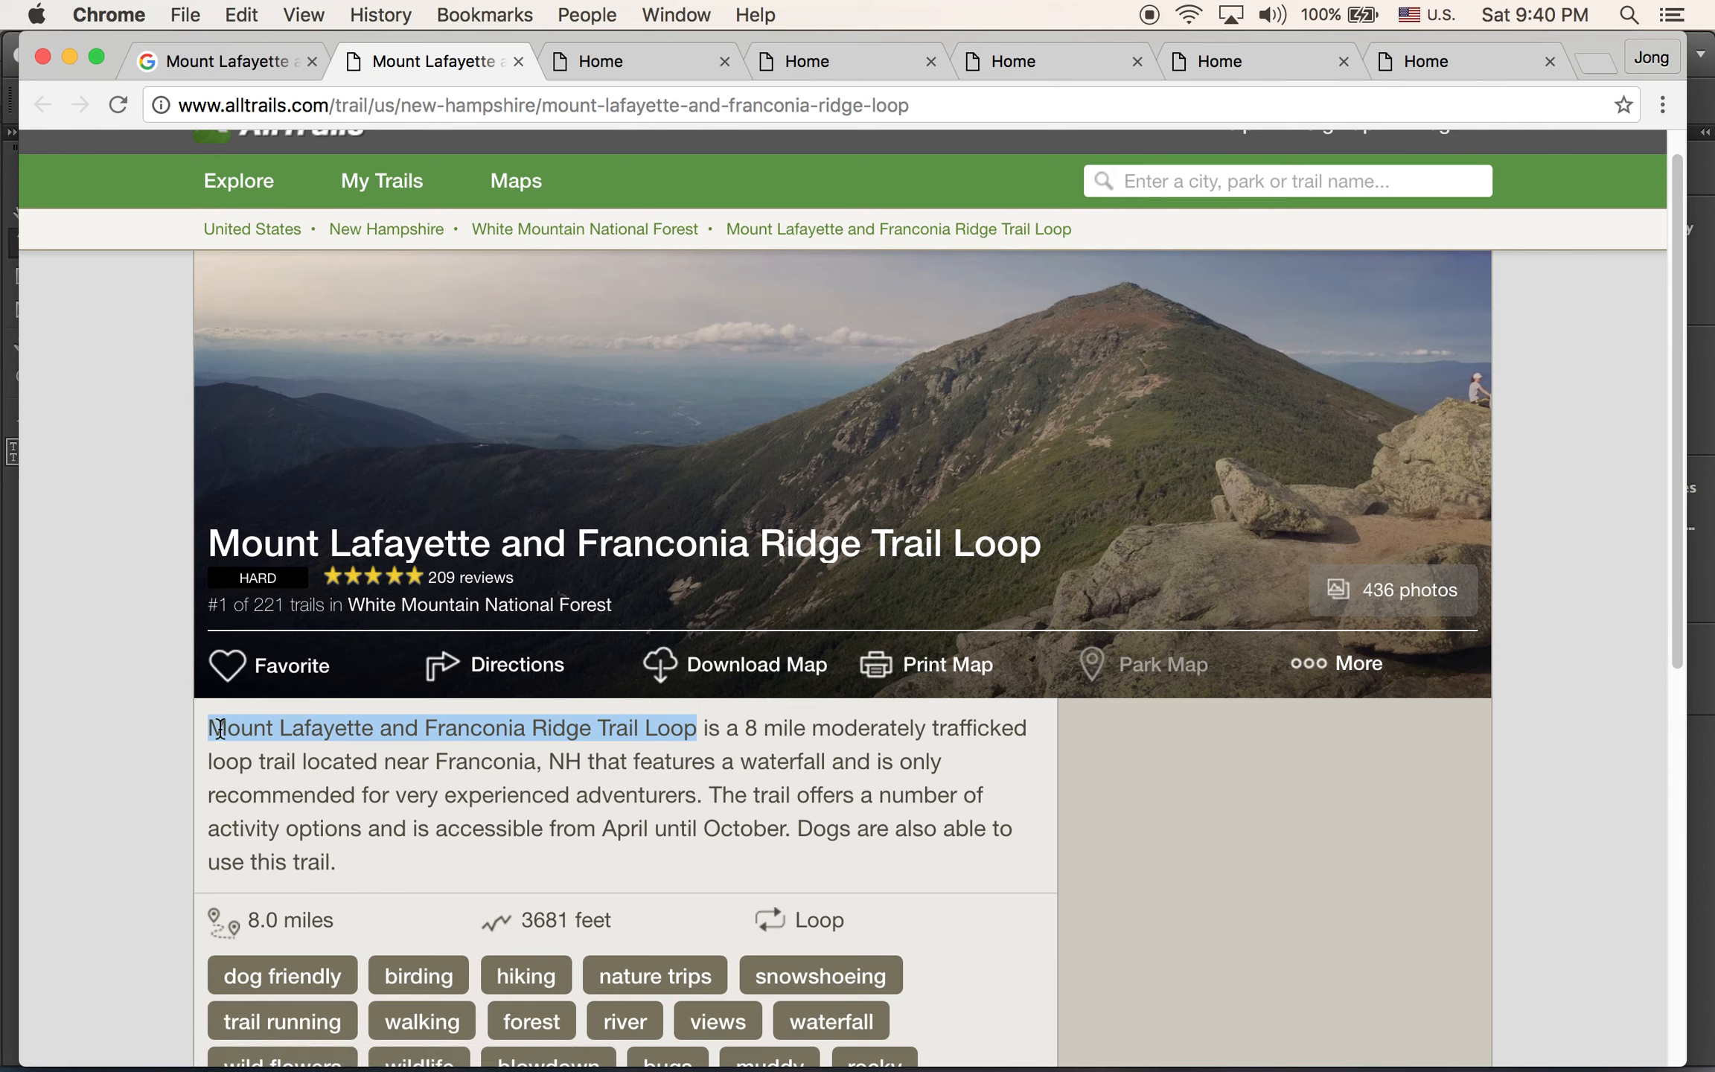
pyautogui.moveTo(471, 1060)
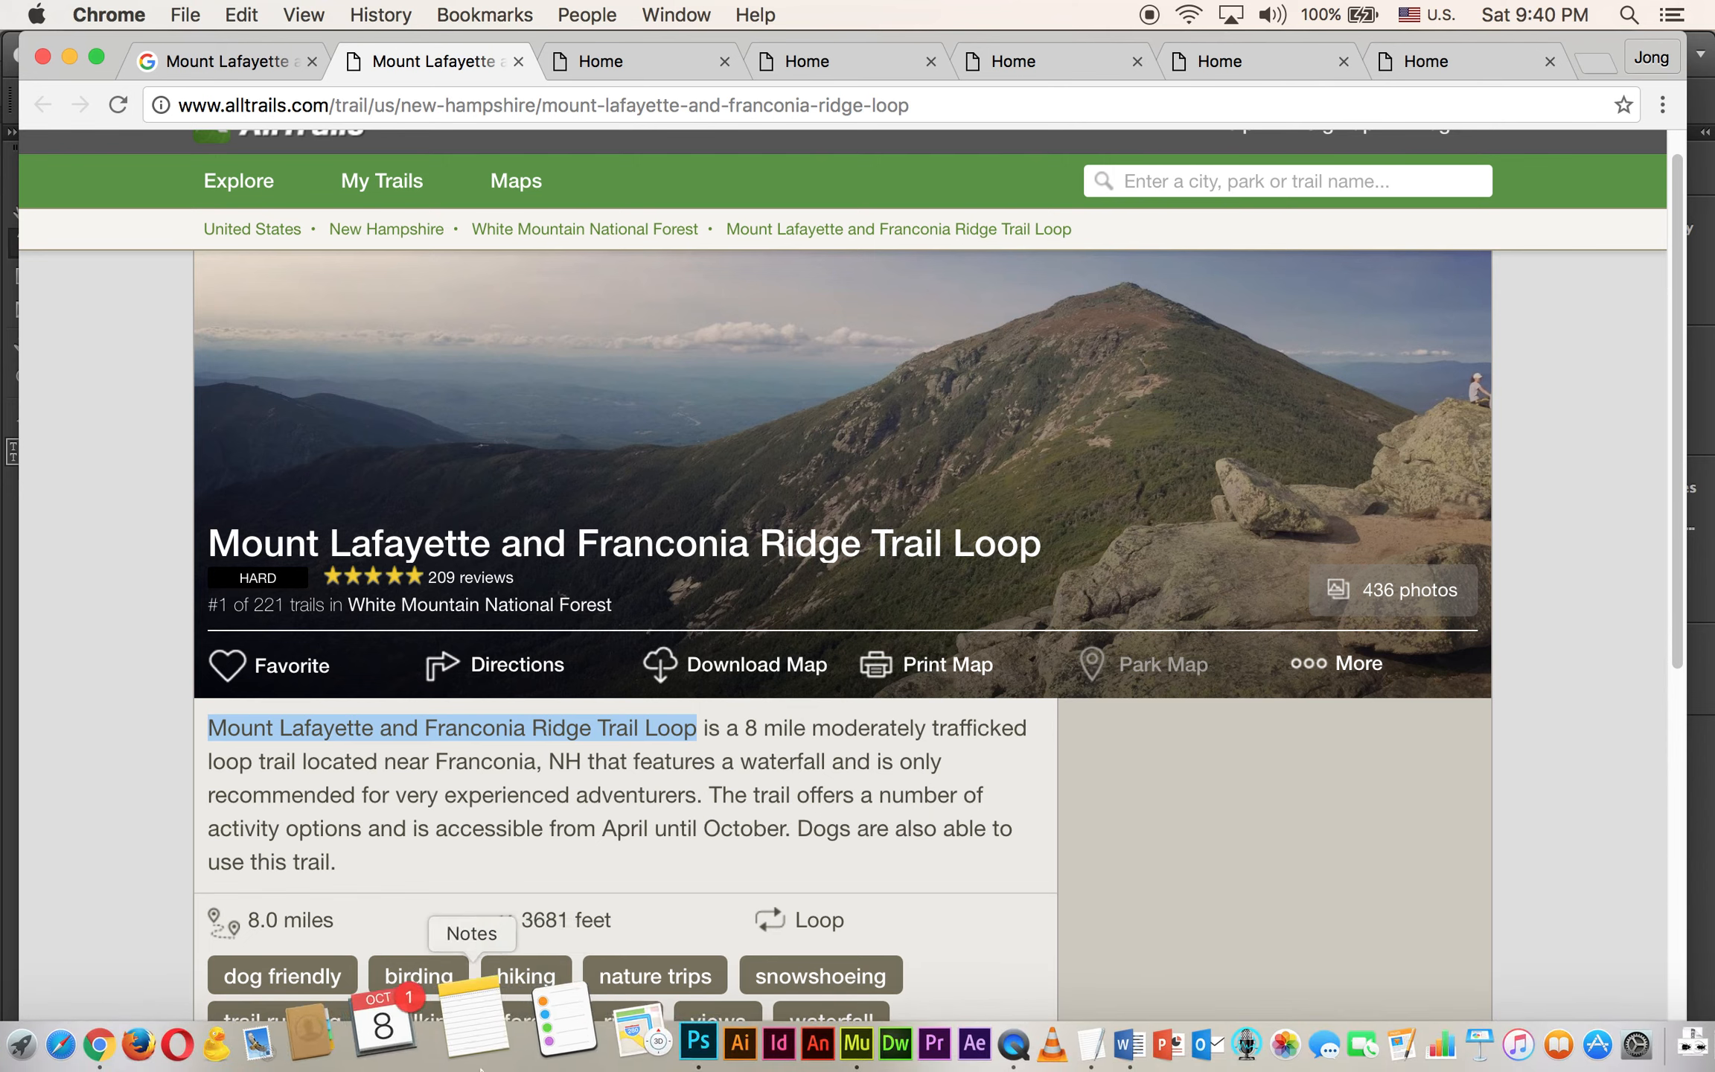
pyautogui.click(751, 1031)
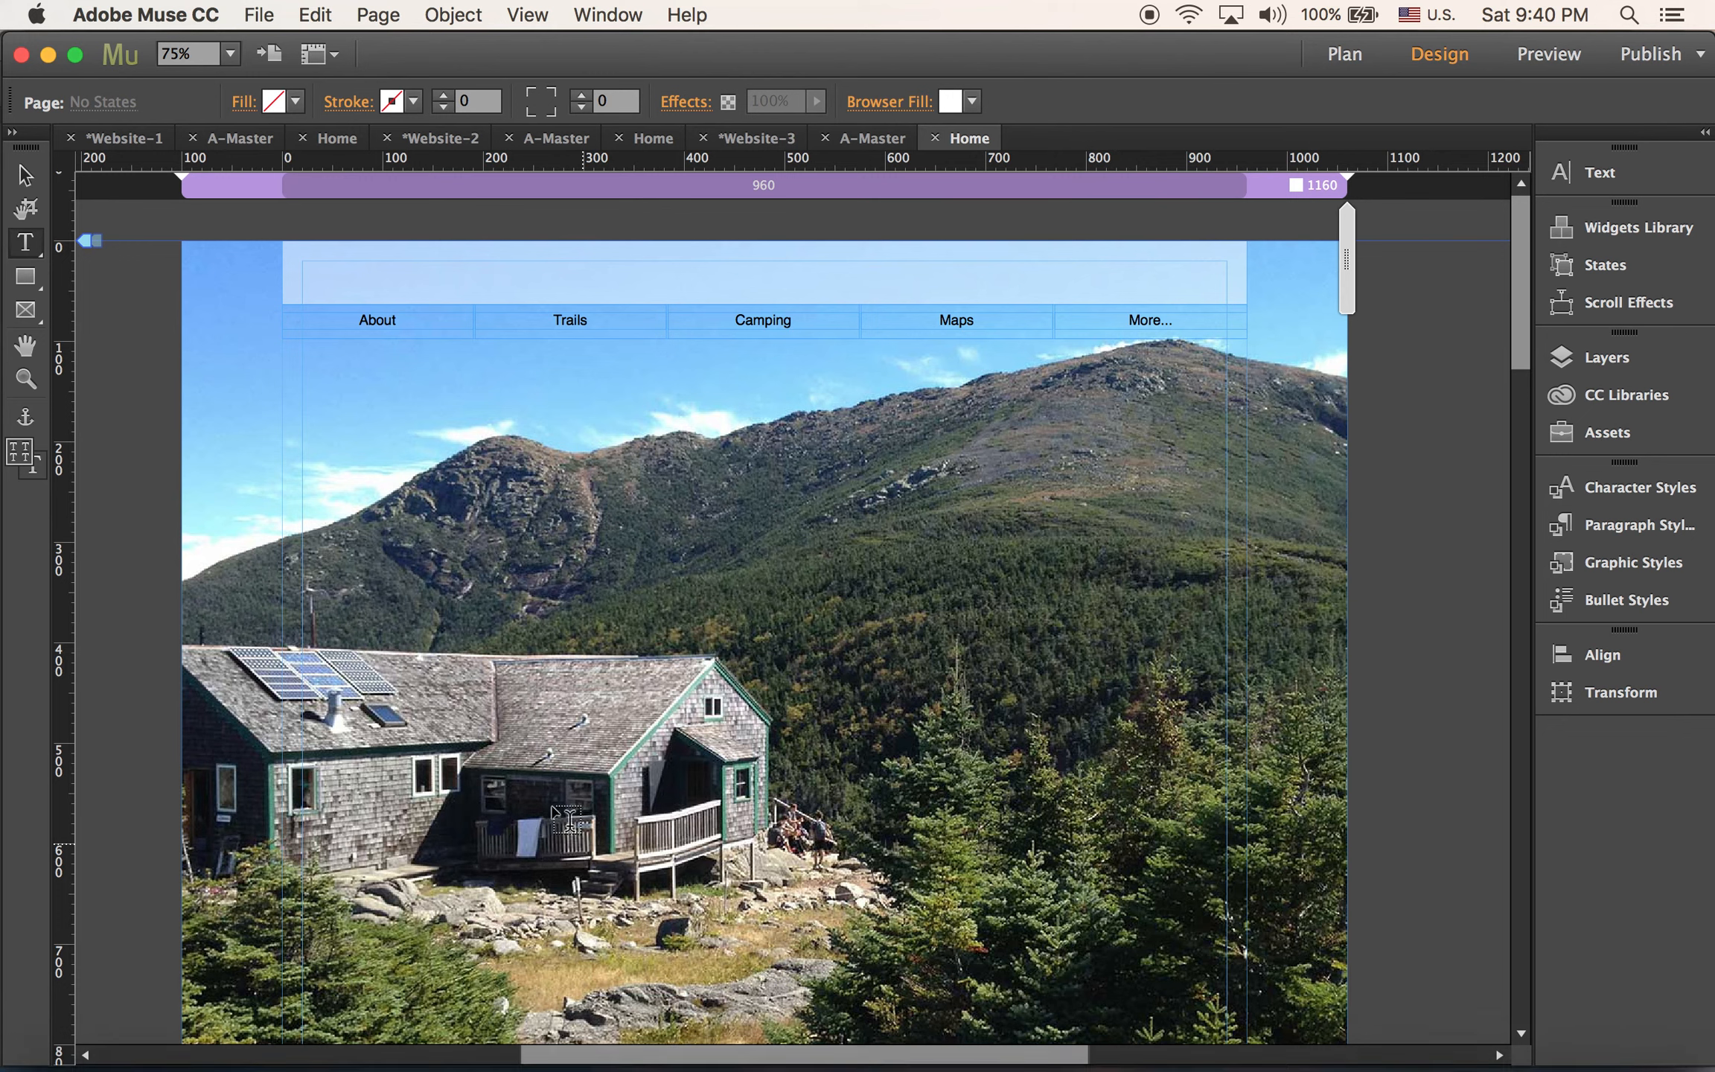
# Add a text frame inside the header rectangle, paste the trail name into it and widen the frame
pyautogui.moveTo(302, 248); pyautogui.dragTo(1084, 289)
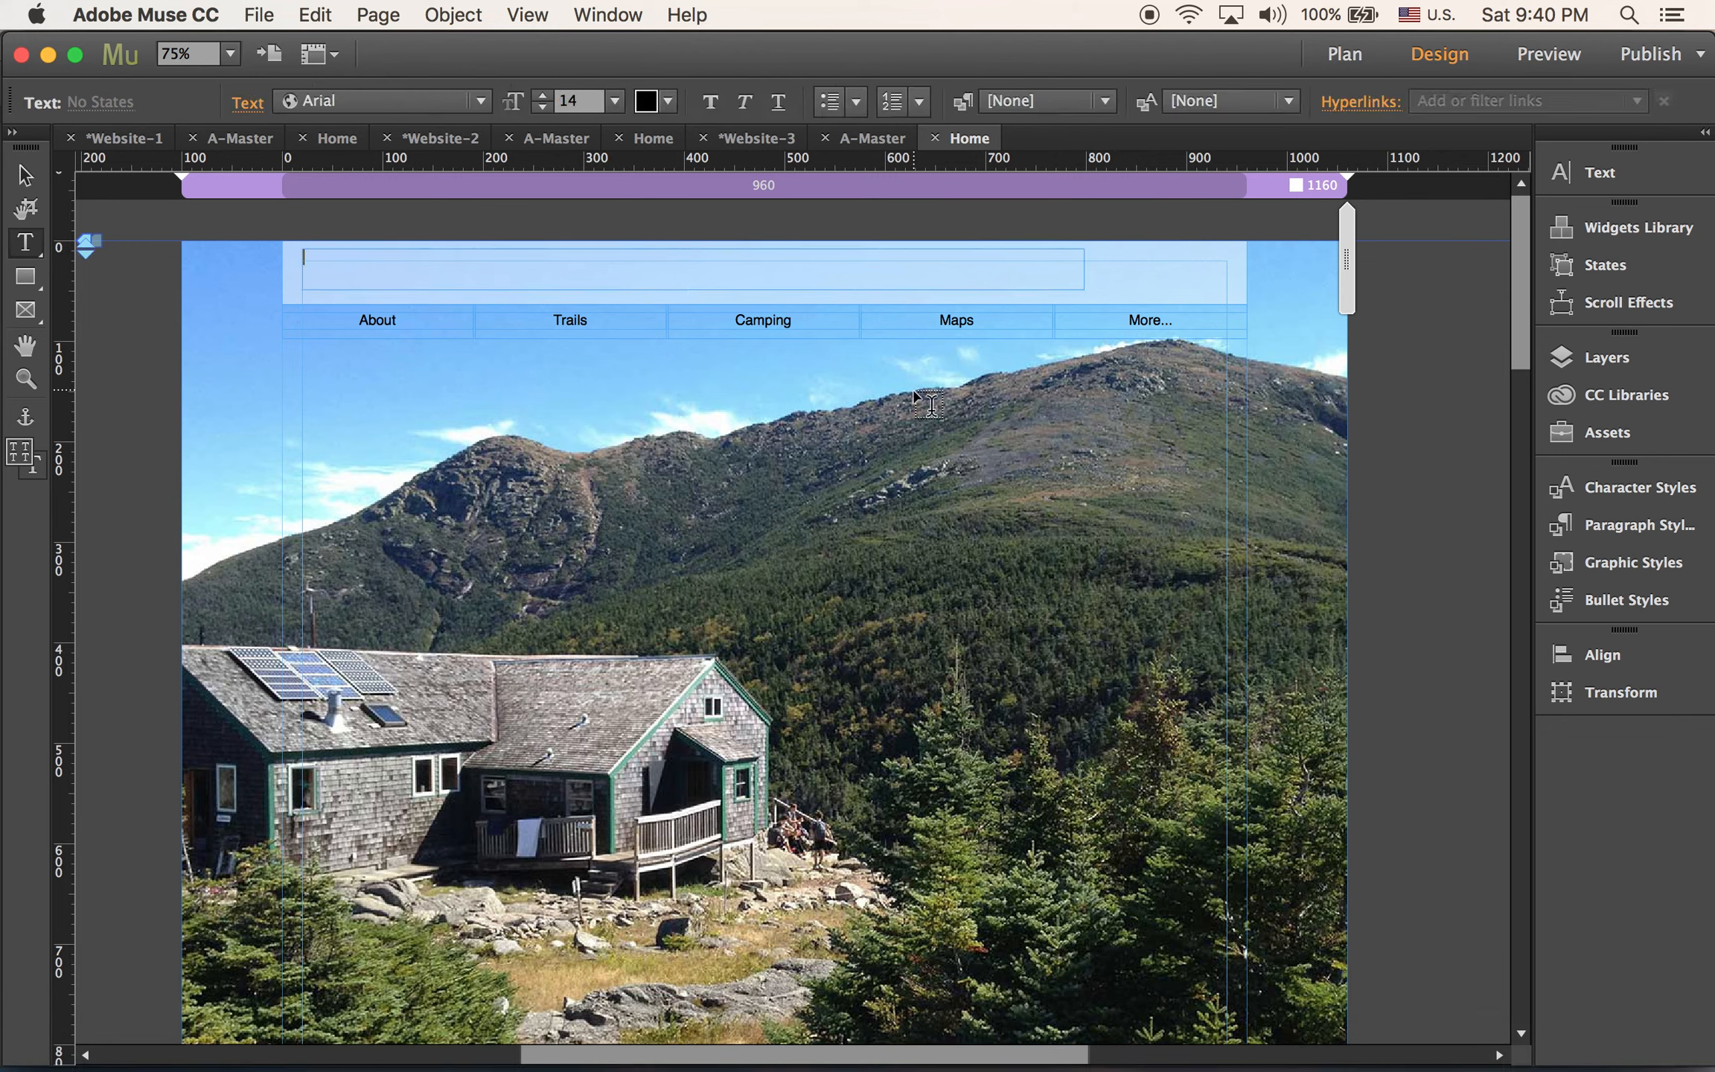
pyautogui.press('super+v')
pyautogui.press('Escape')
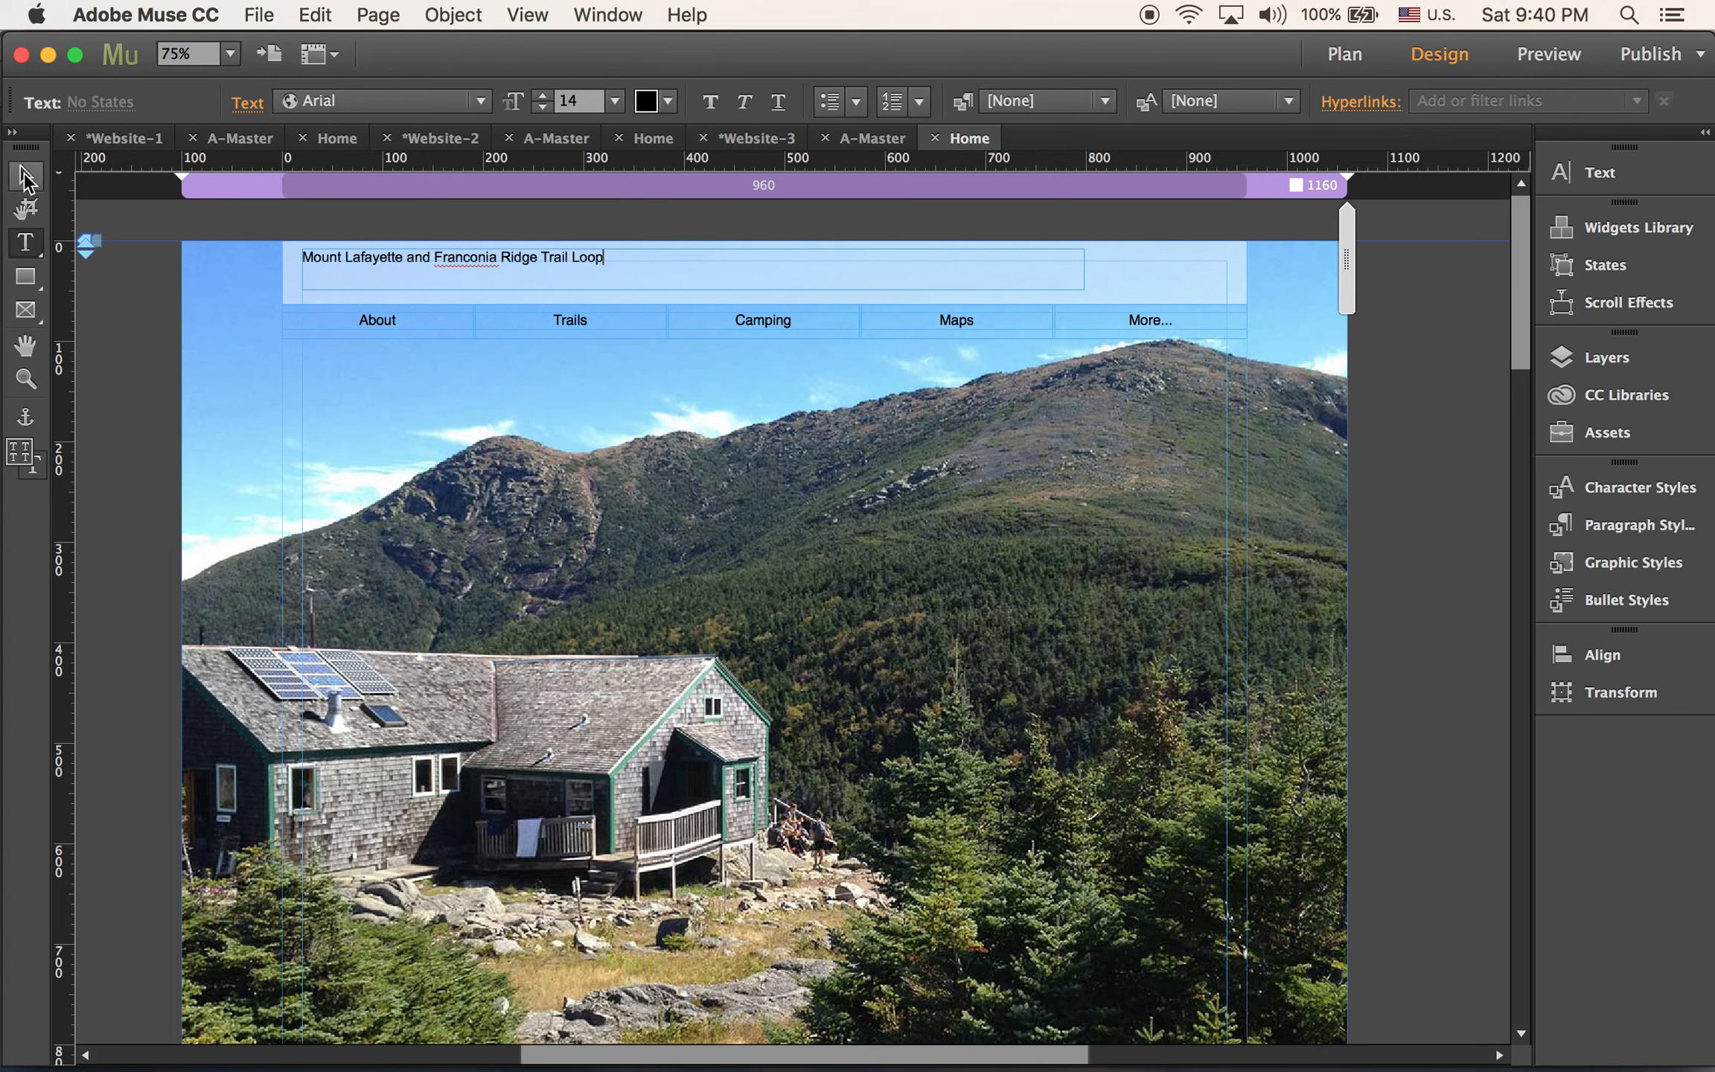
pyautogui.moveTo(1084, 269); pyautogui.dragTo(1185, 274)
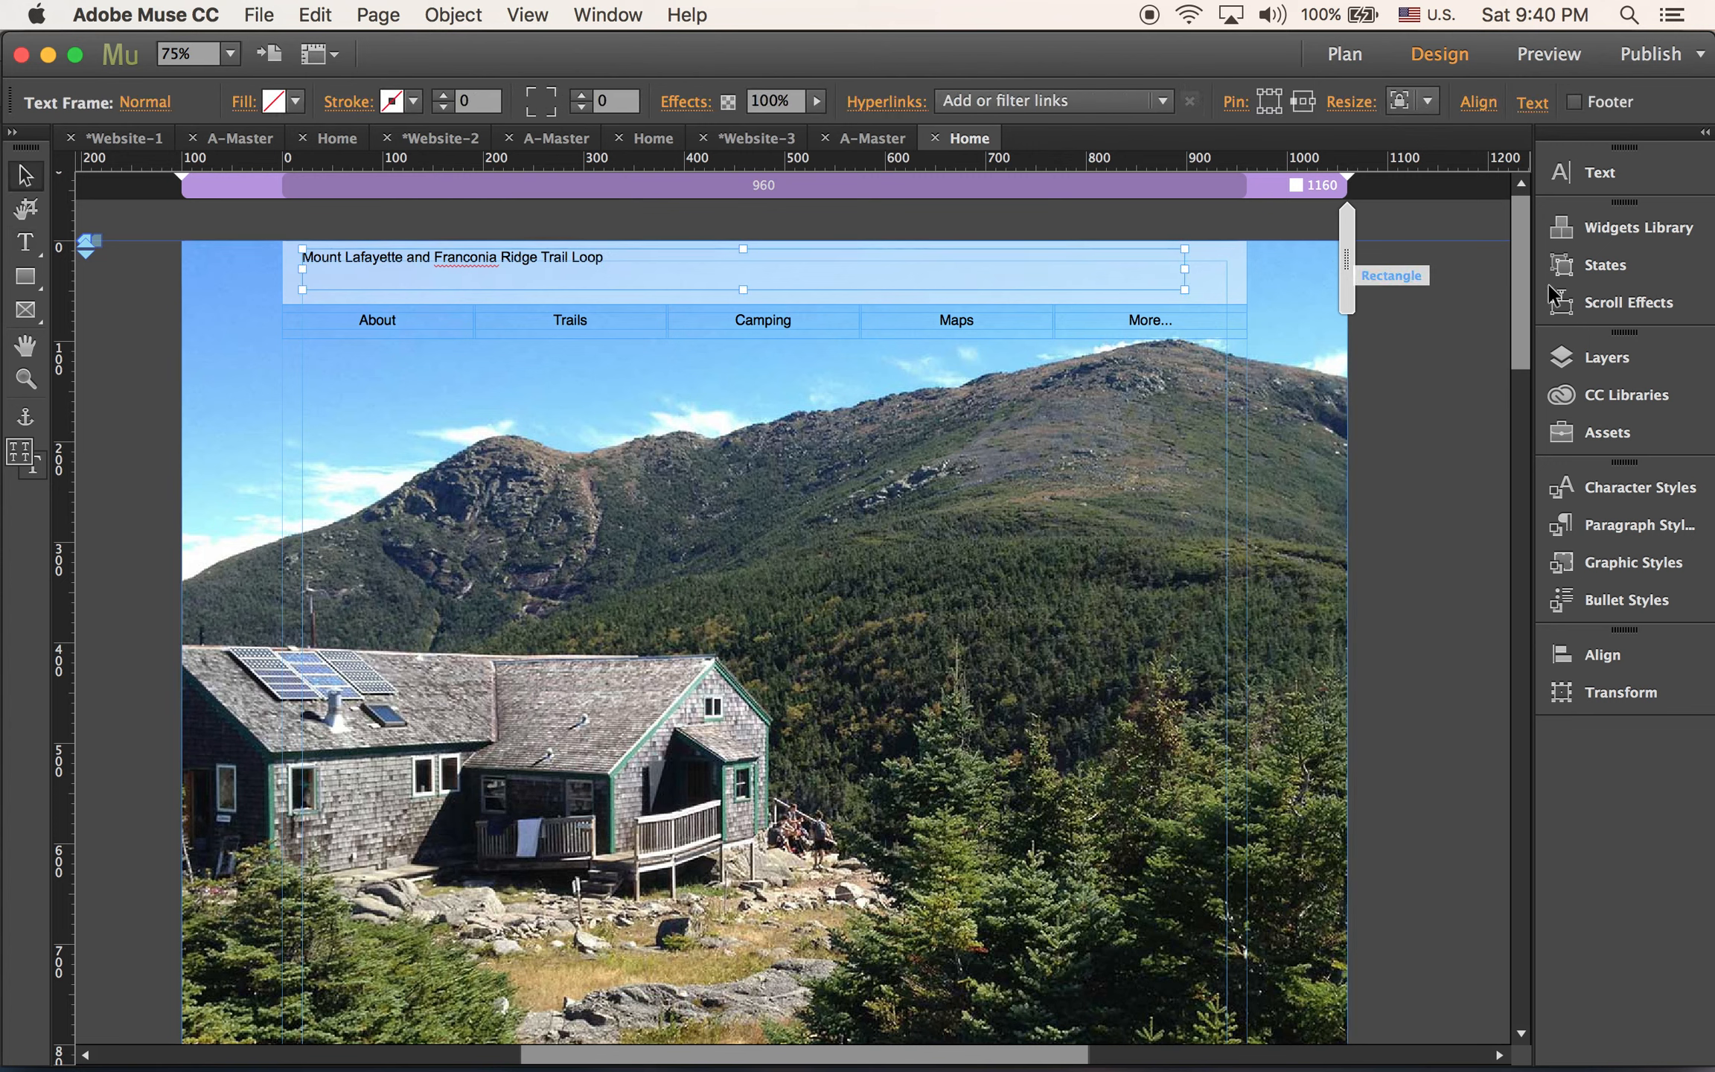
# Format the trail title in the header with a 36 font size and bold
pyautogui.click(1593, 172)
pyautogui.click(1351, 237)
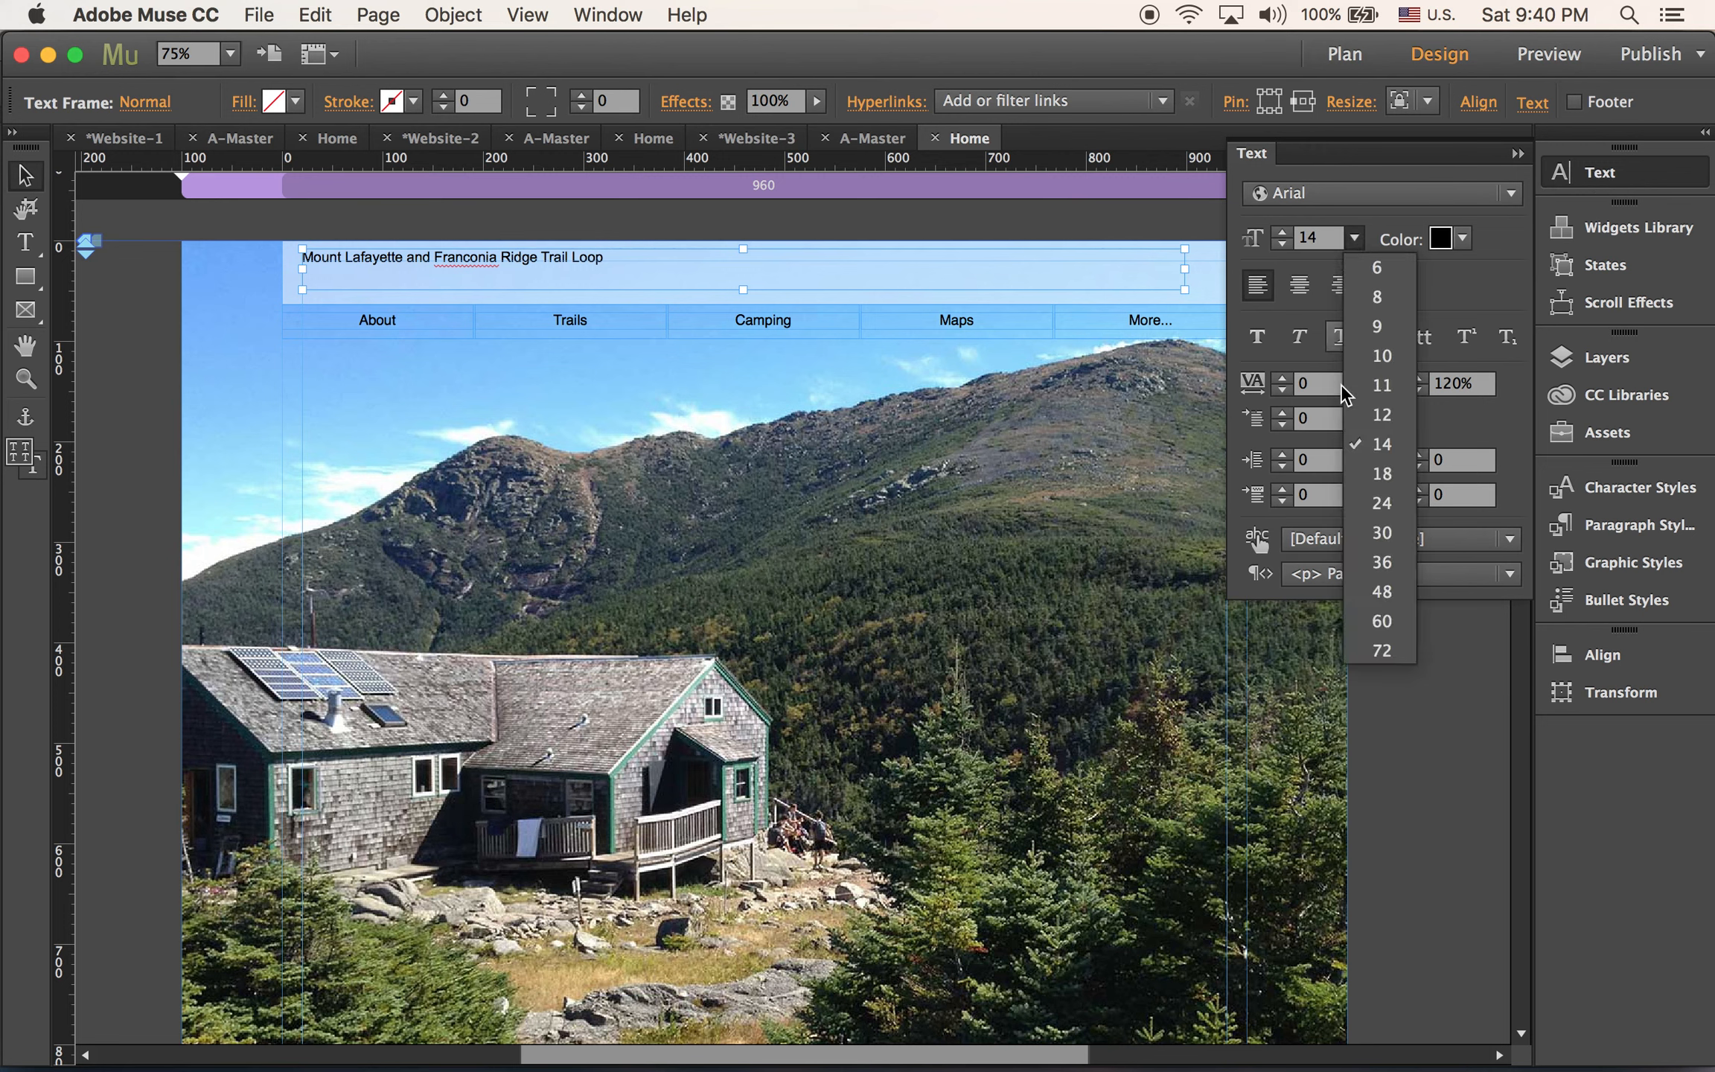
pyautogui.click(1391, 564)
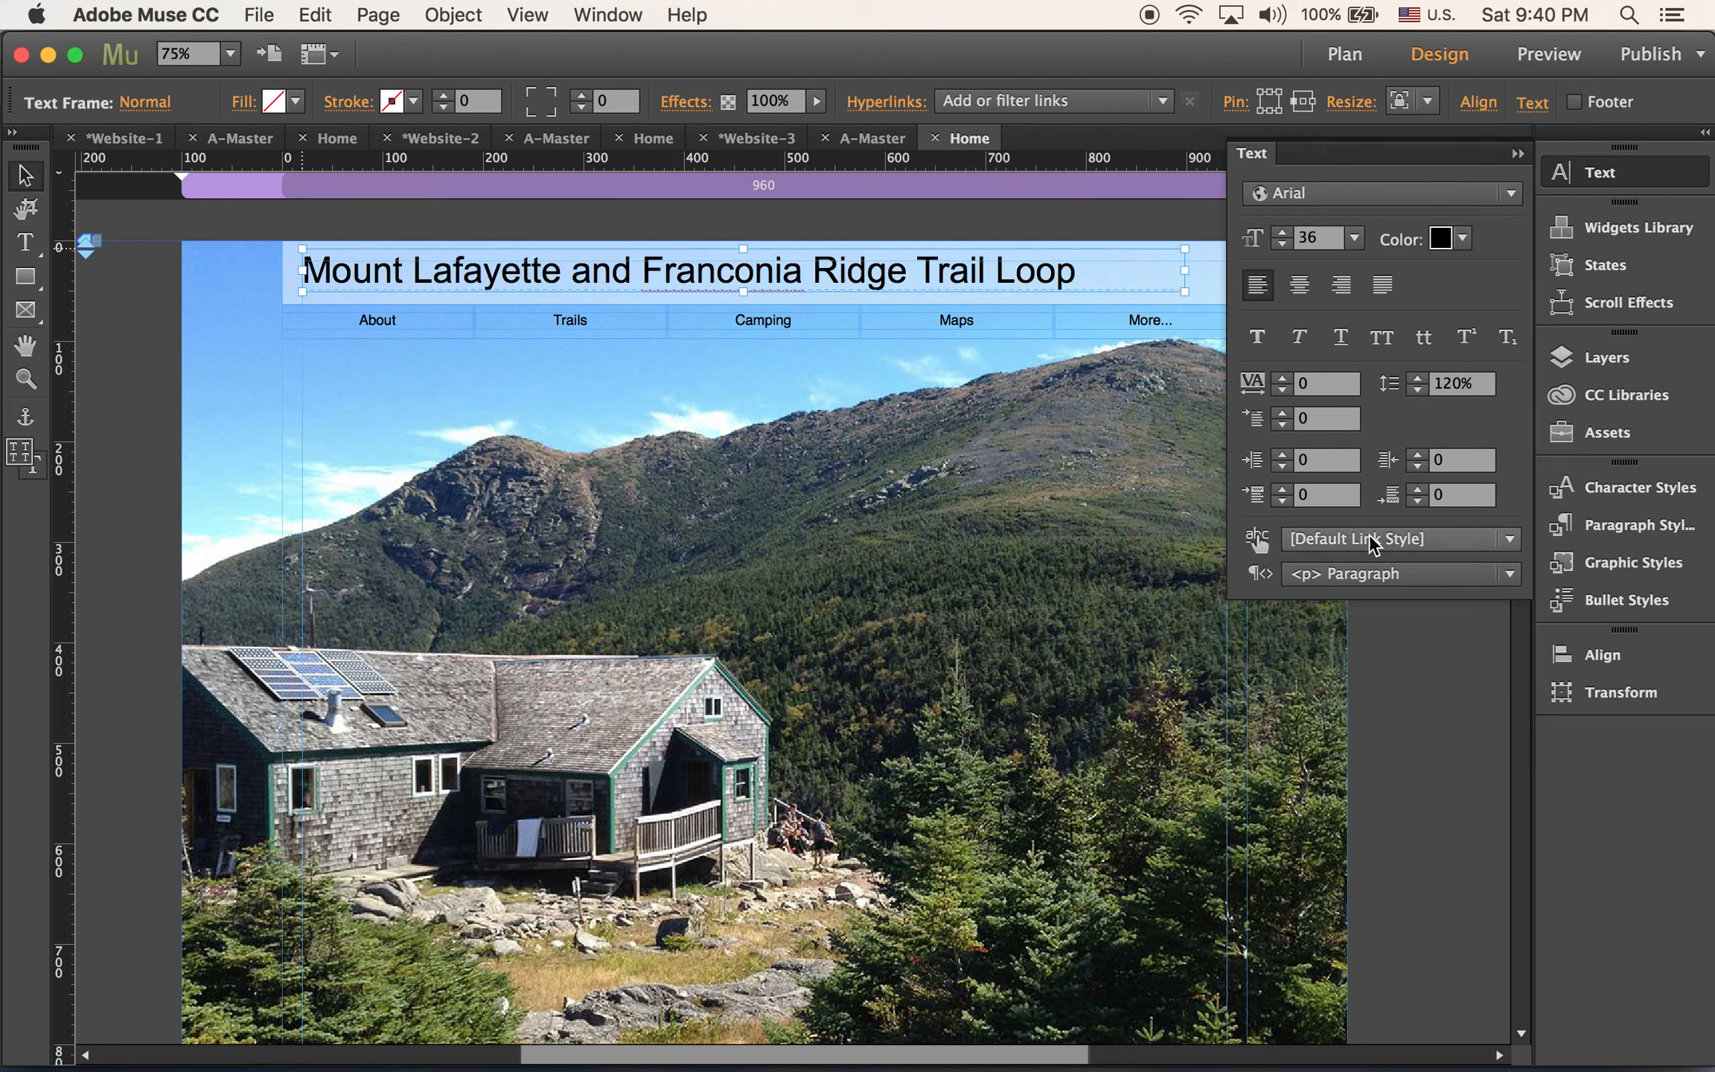
pyautogui.click(1265, 340)
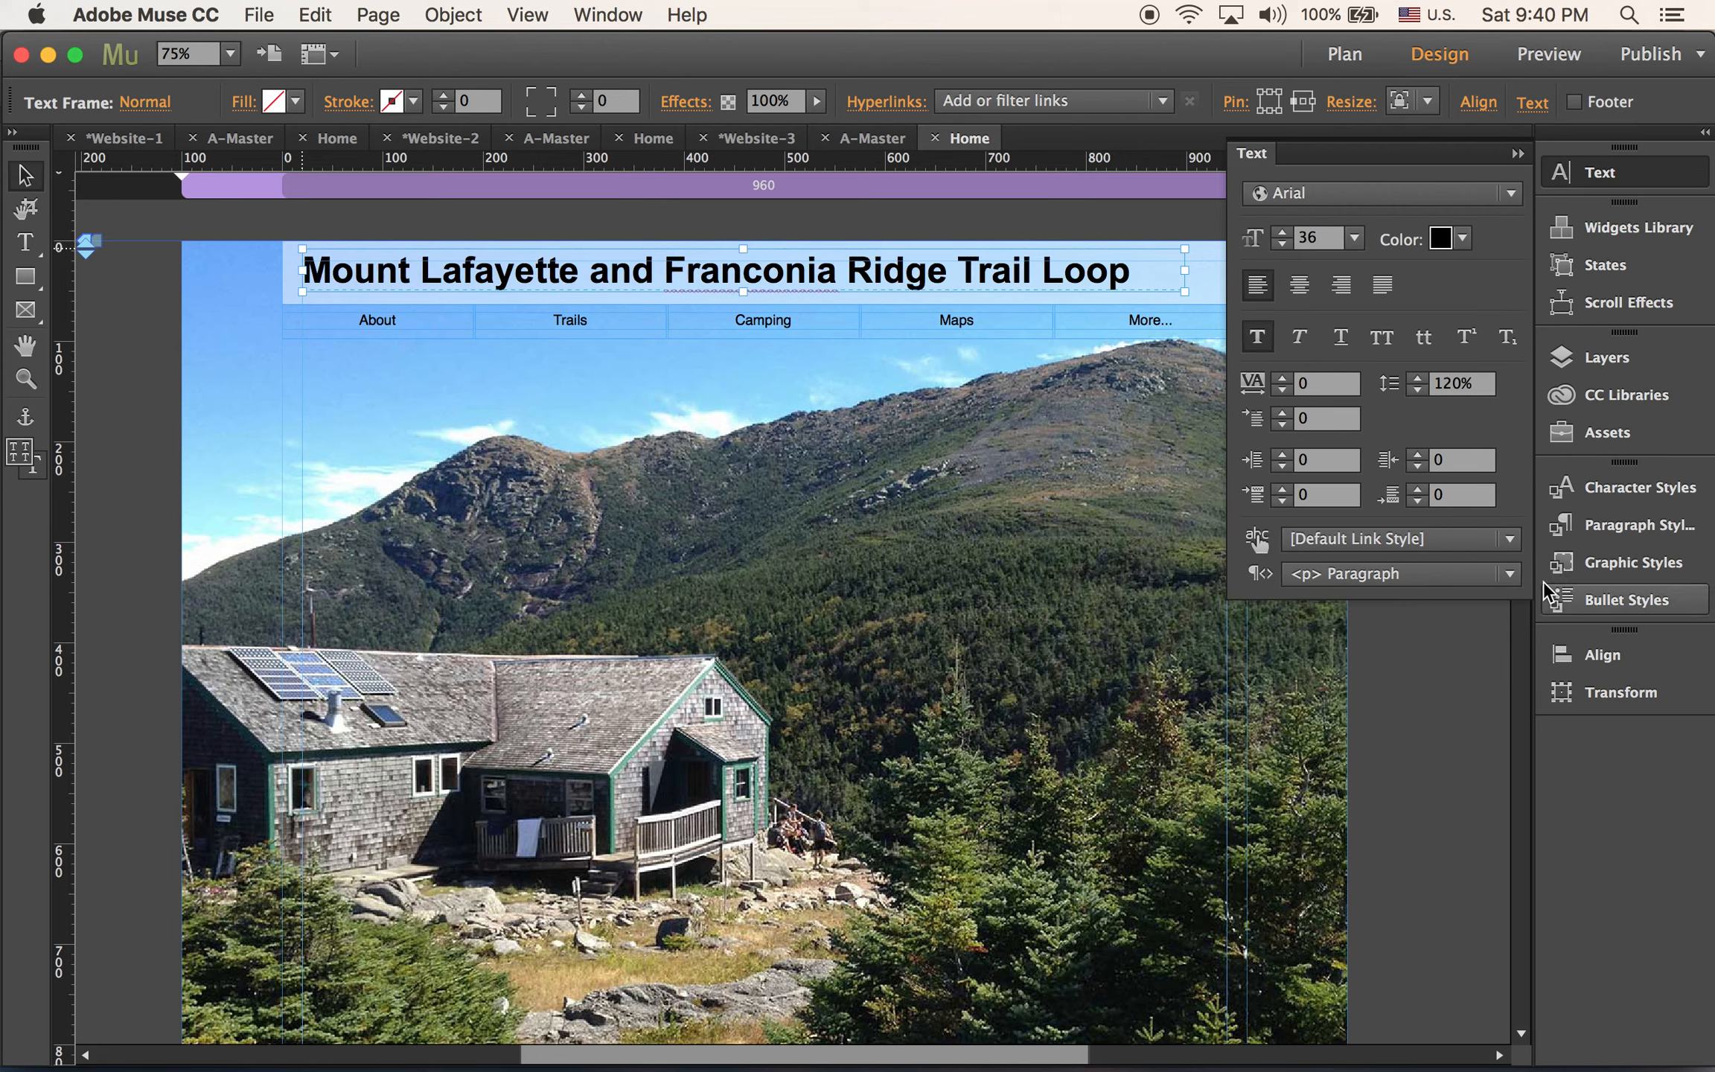
# Color the trail title dark red and change its font to Times
pyautogui.click(1463, 238)
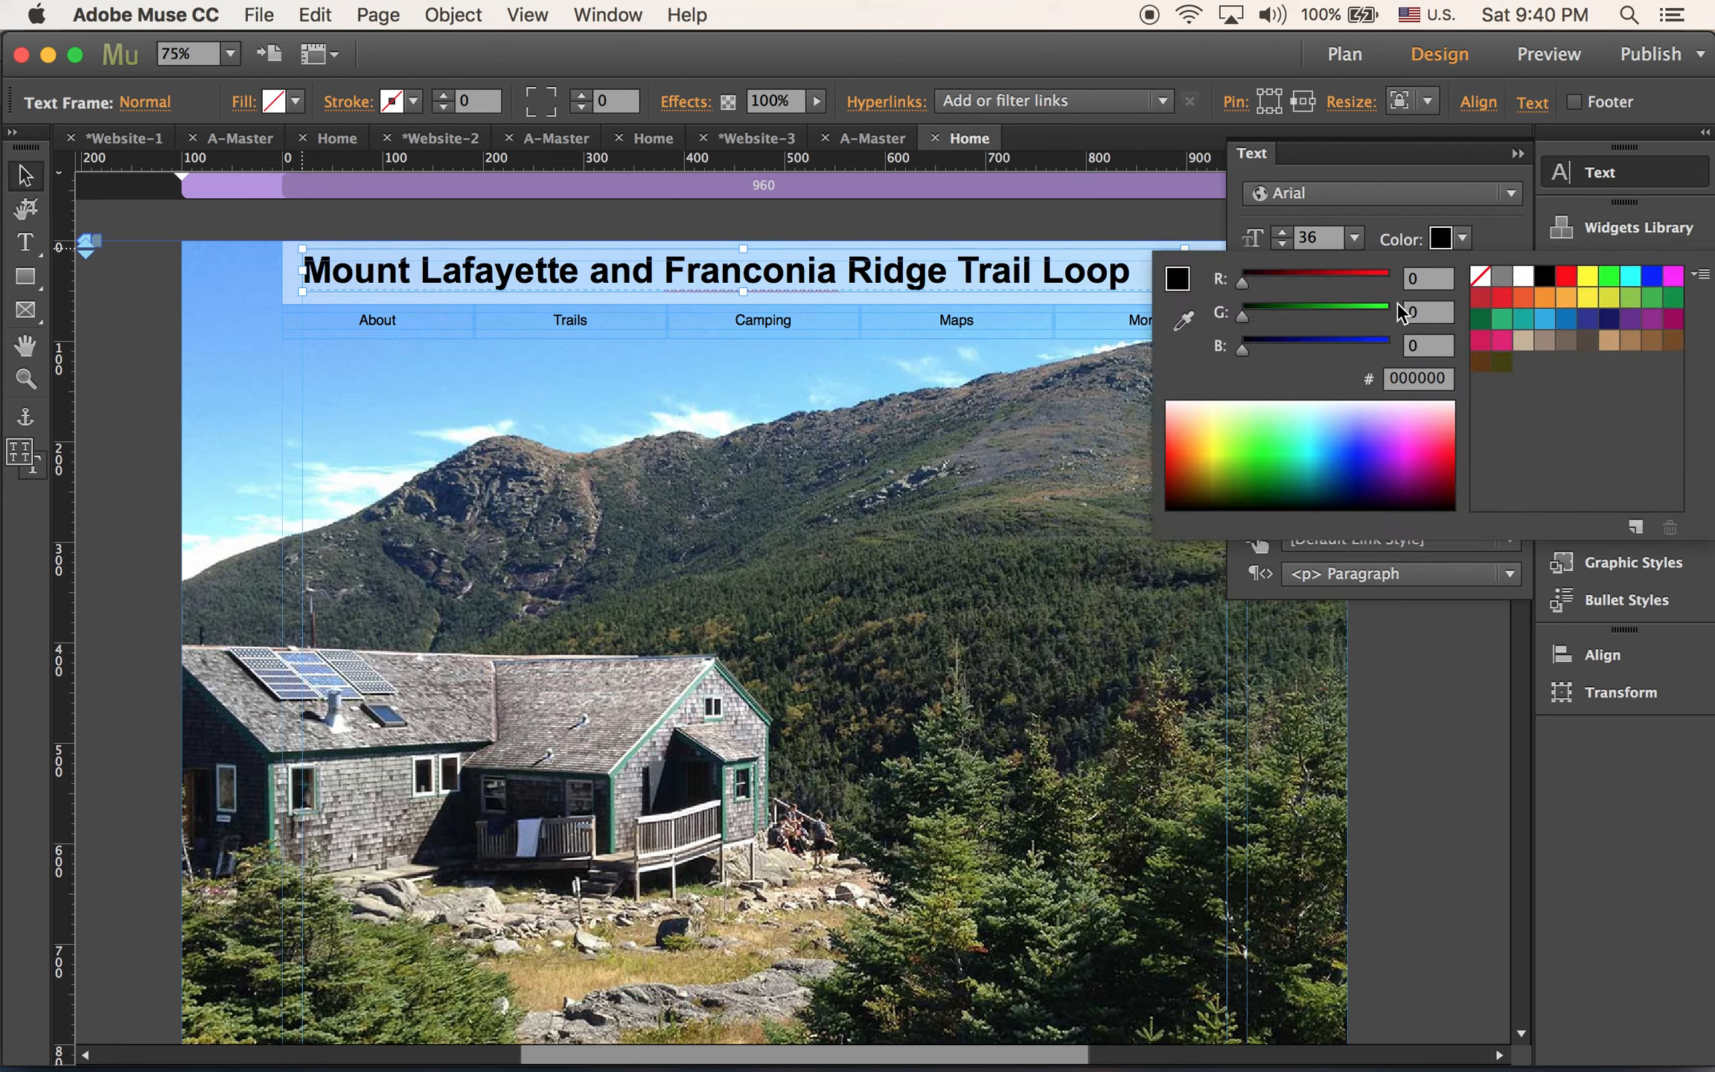
pyautogui.click(1485, 298)
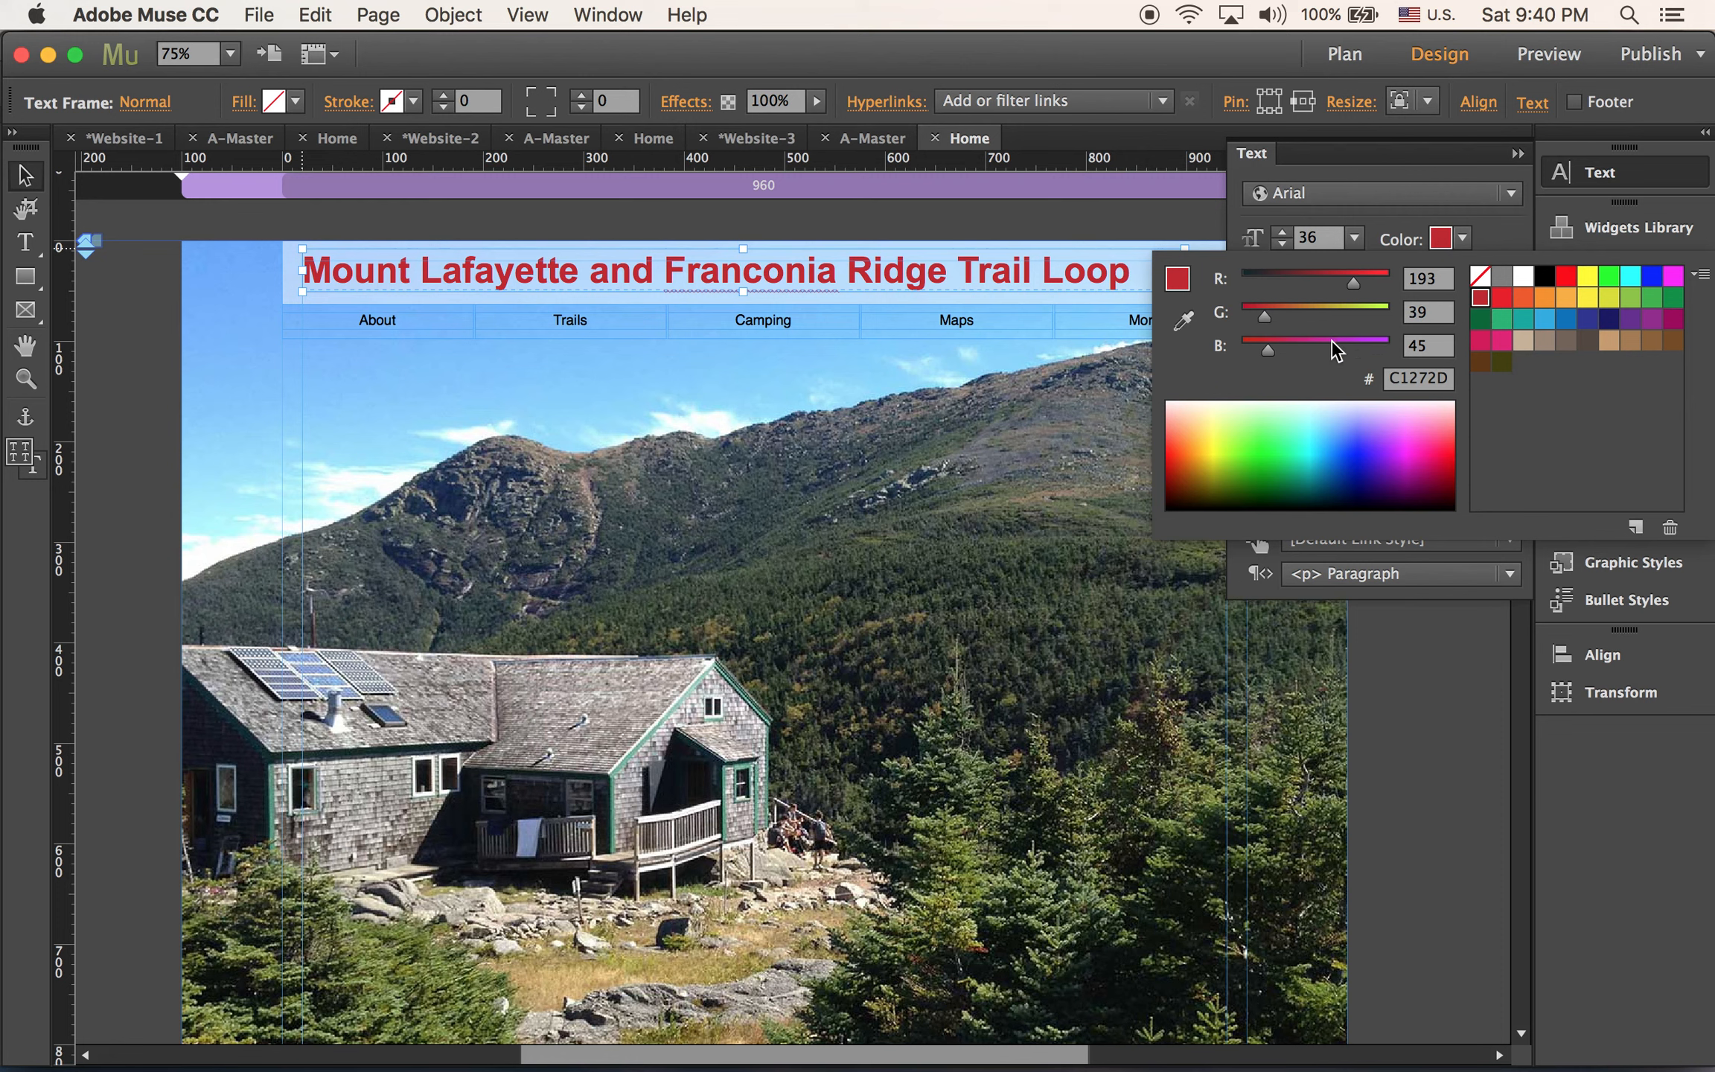
pyautogui.moveTo(1358, 280); pyautogui.dragTo(1301, 282)
pyautogui.click(1386, 192)
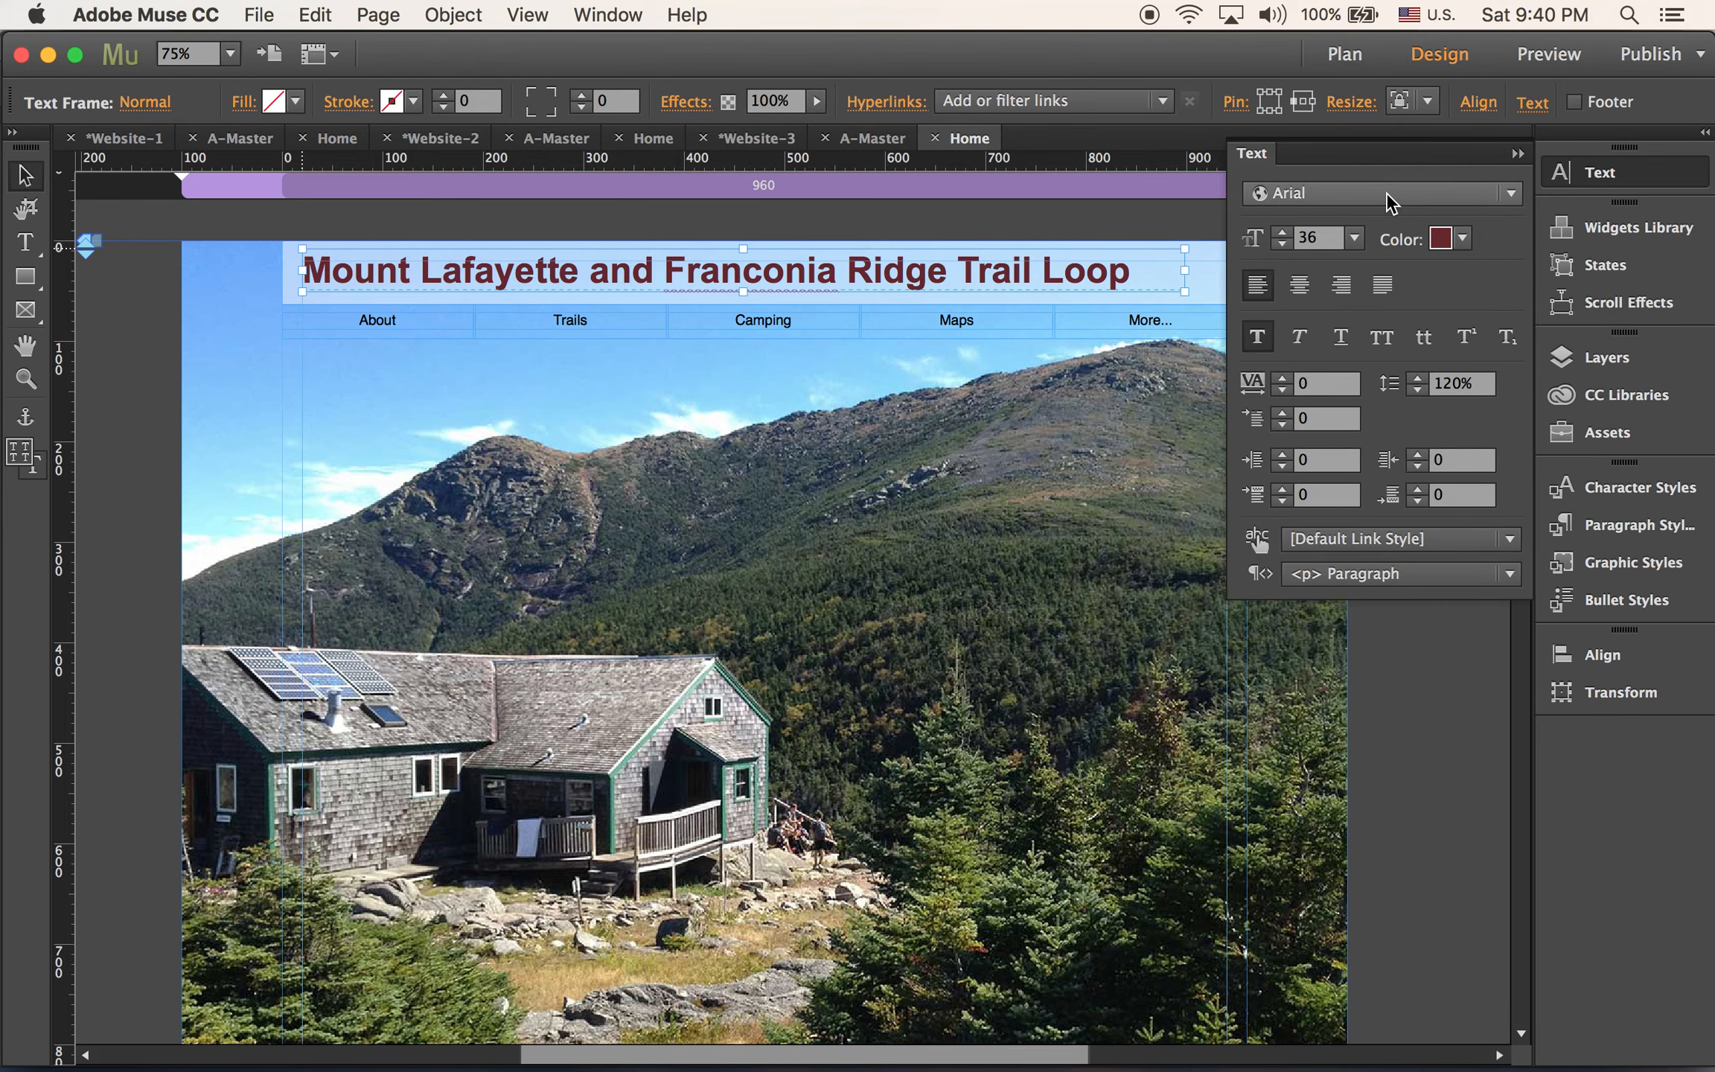
pyautogui.click(1511, 195)
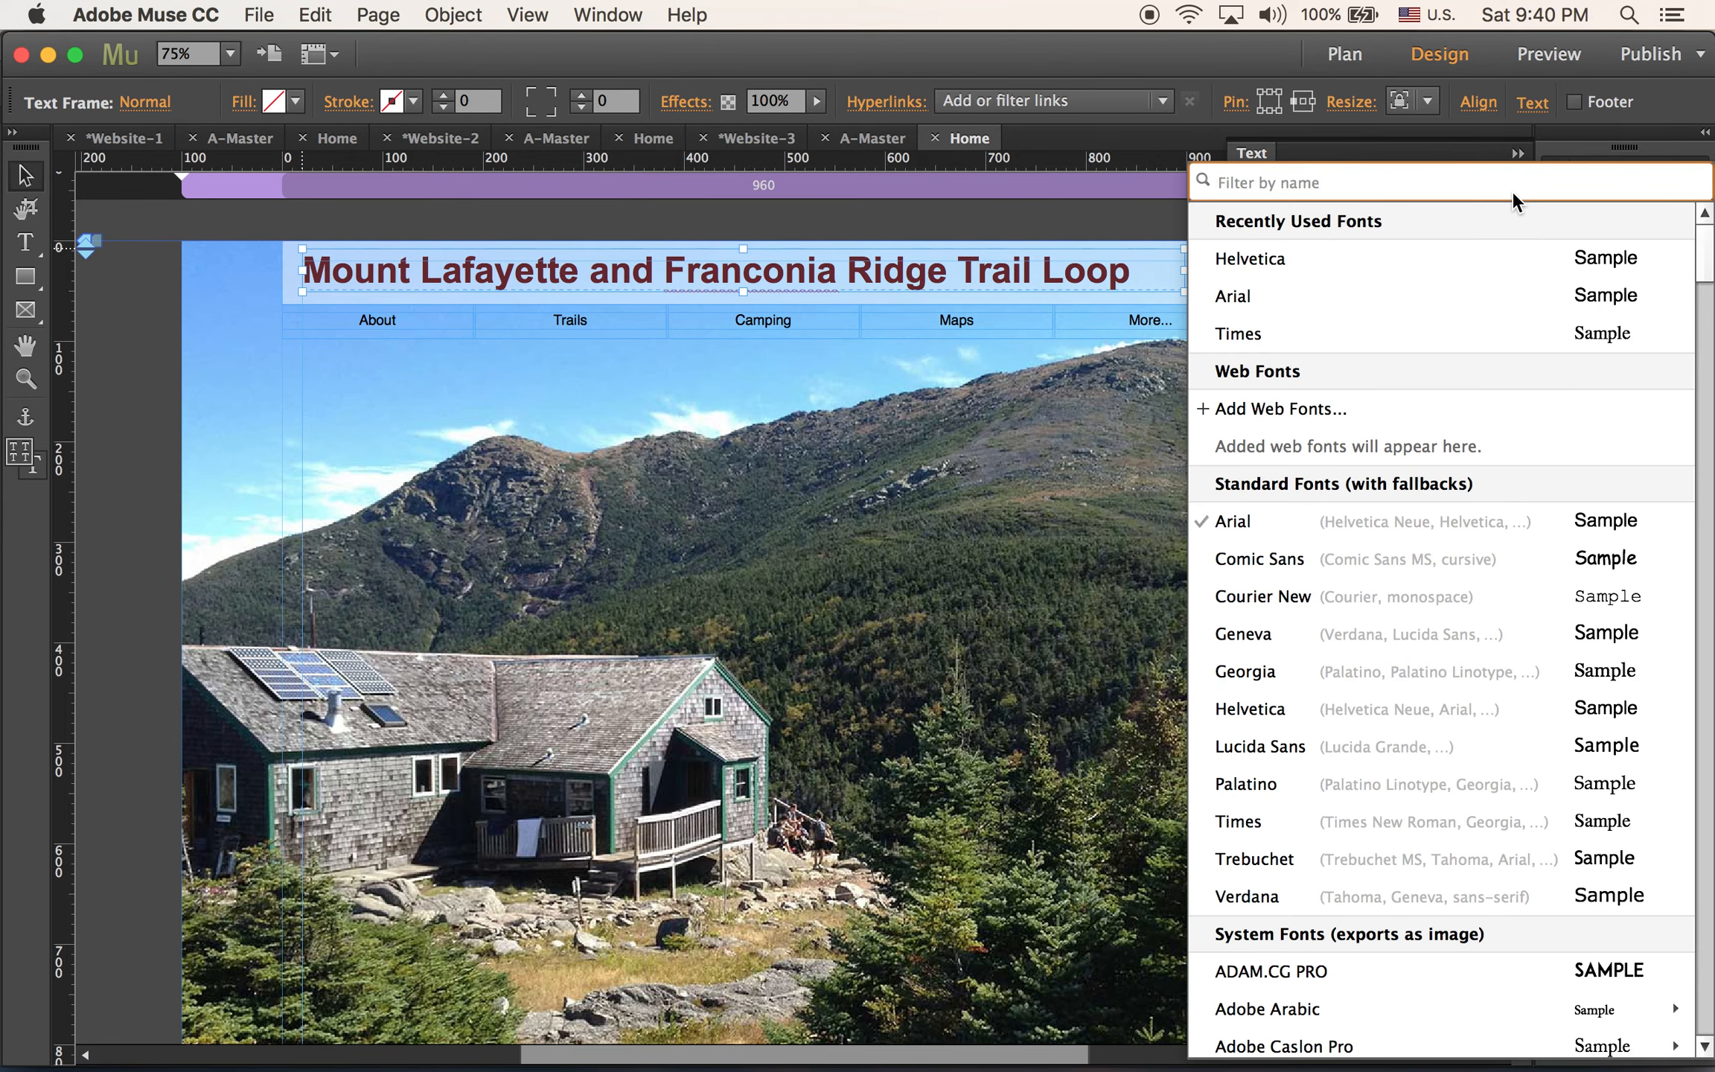
pyautogui.click(1490, 331)
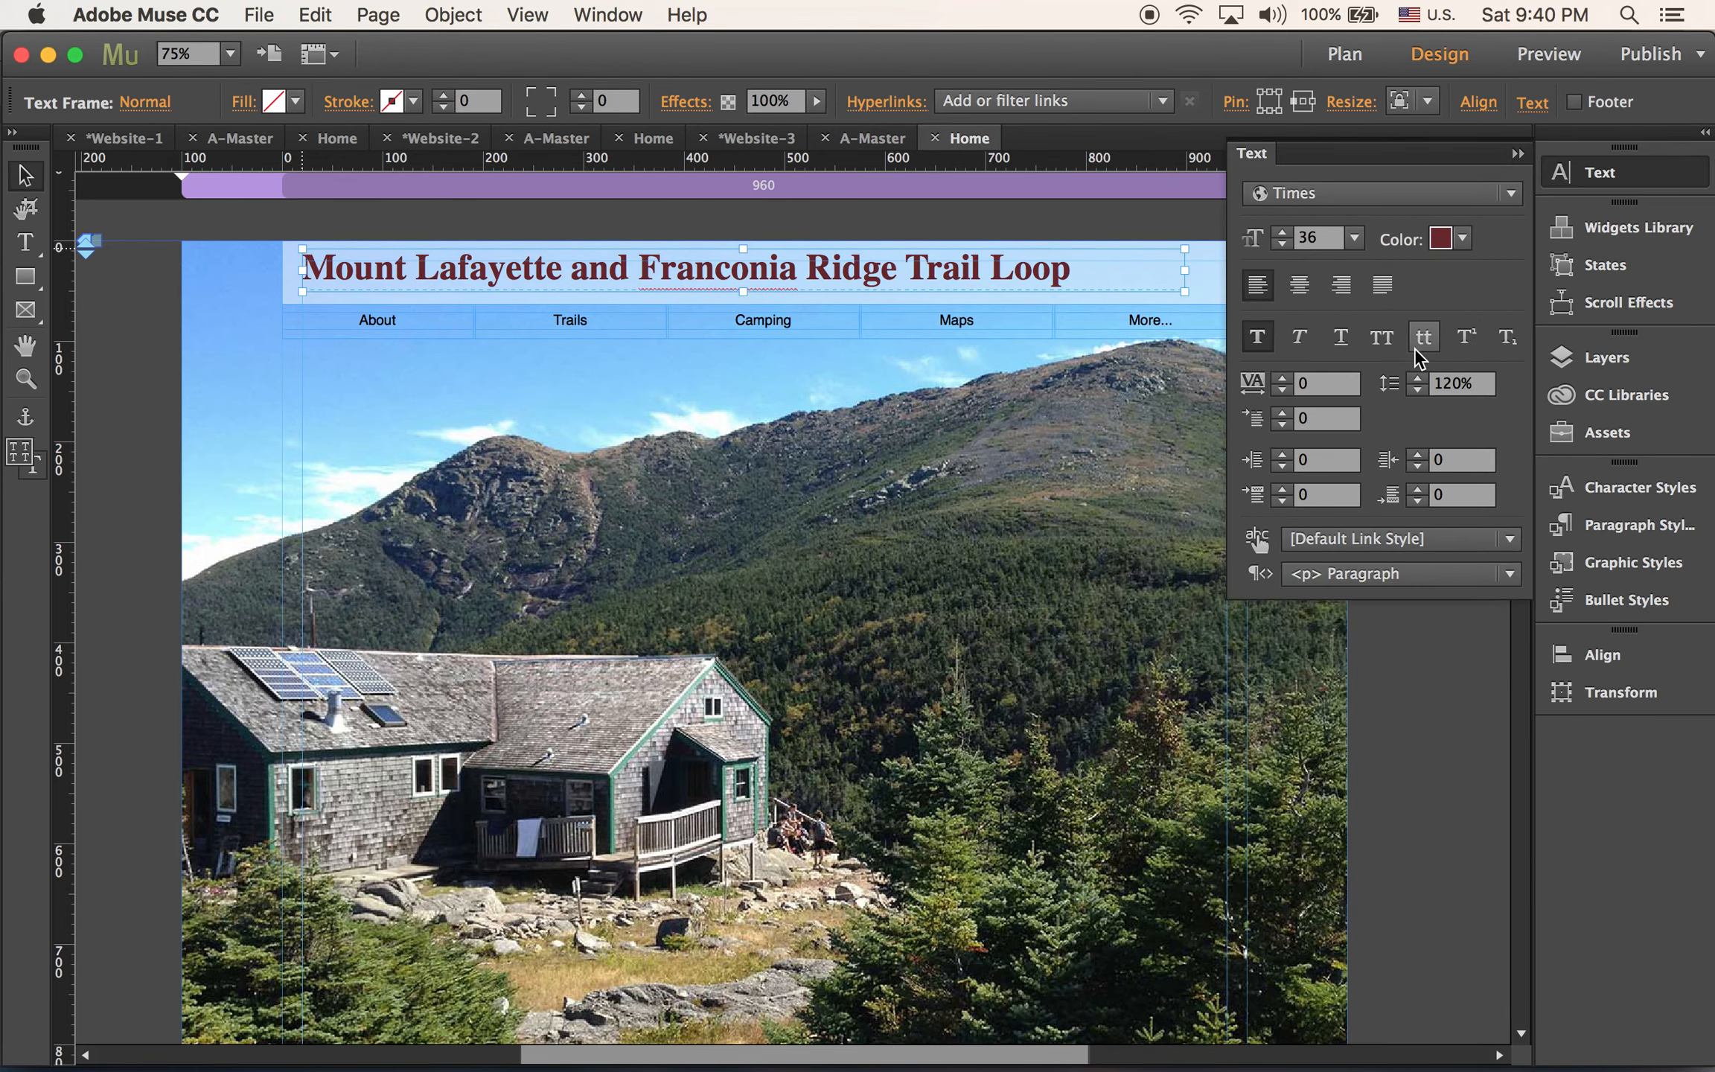
pyautogui.click(1522, 149)
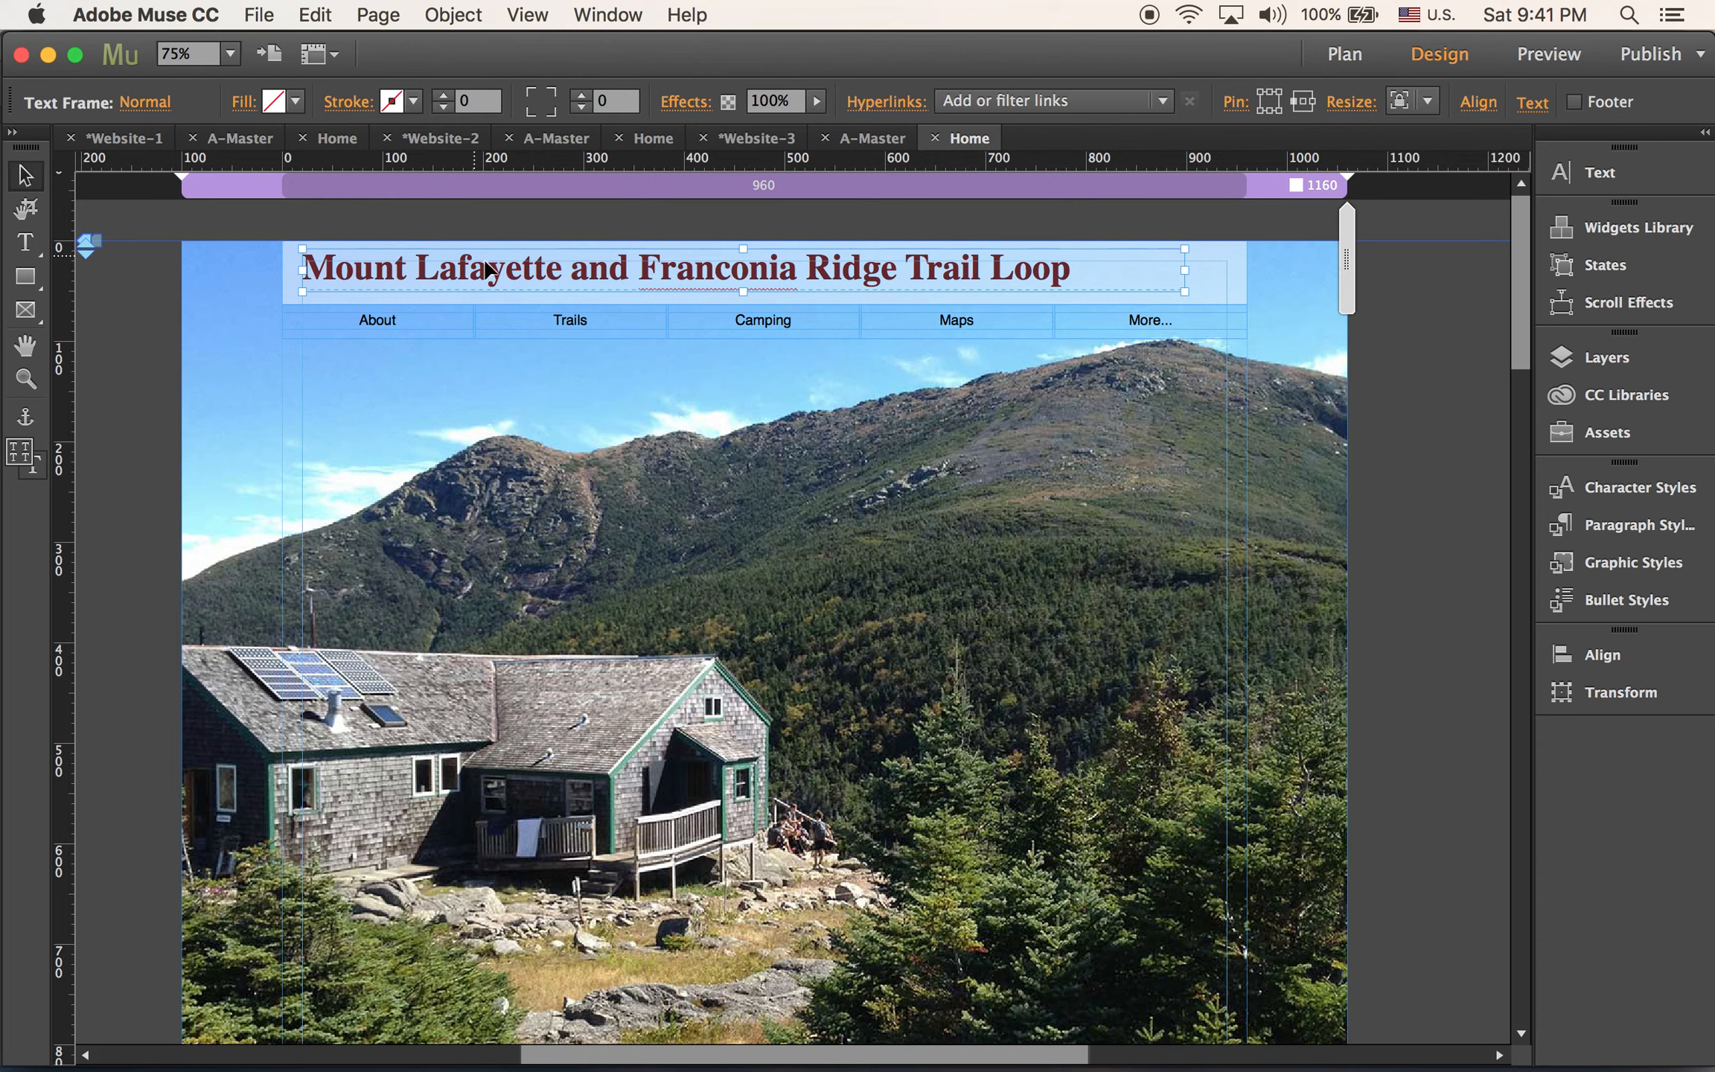
# Shift the title frame slightly inward within the header, preview the page in Chrome and return to Adobe Muse
pyautogui.moveTo(523, 270)
pyautogui.mouseDown()
pyautogui.moveTo(585, 273)
pyautogui.moveTo(525, 271)
pyautogui.mouseUp()
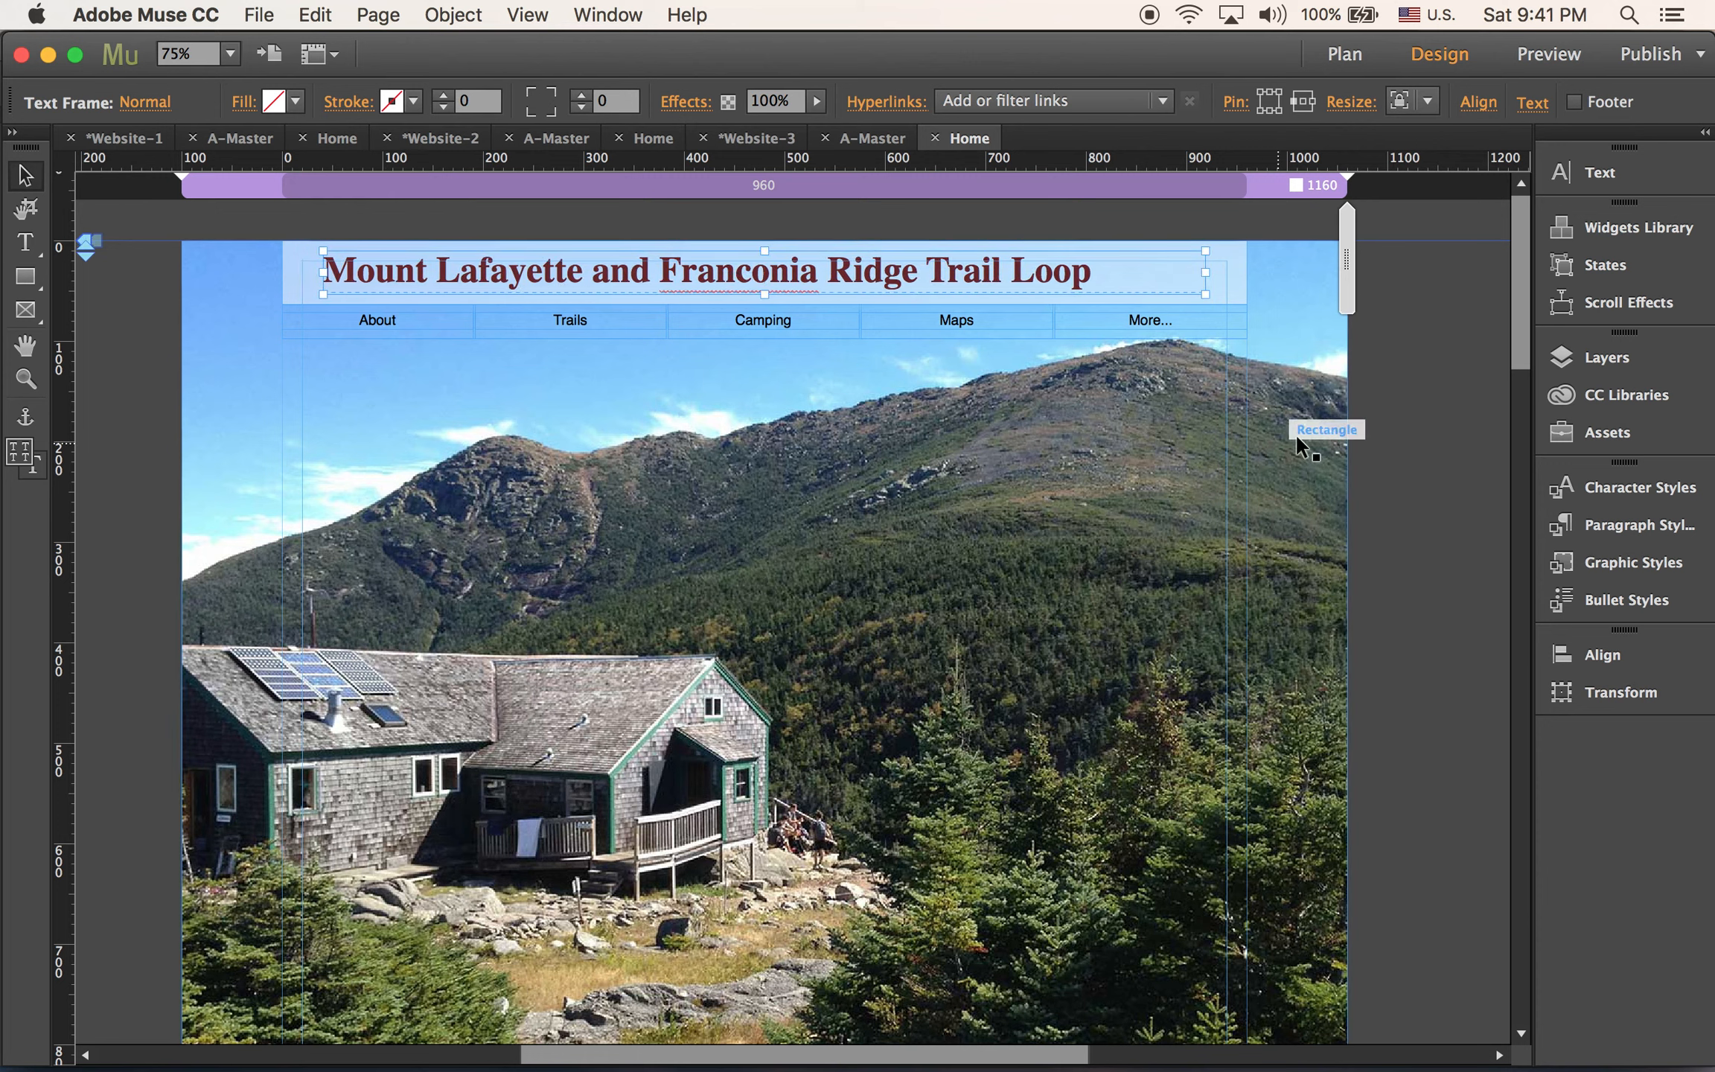
pyautogui.click(1408, 419)
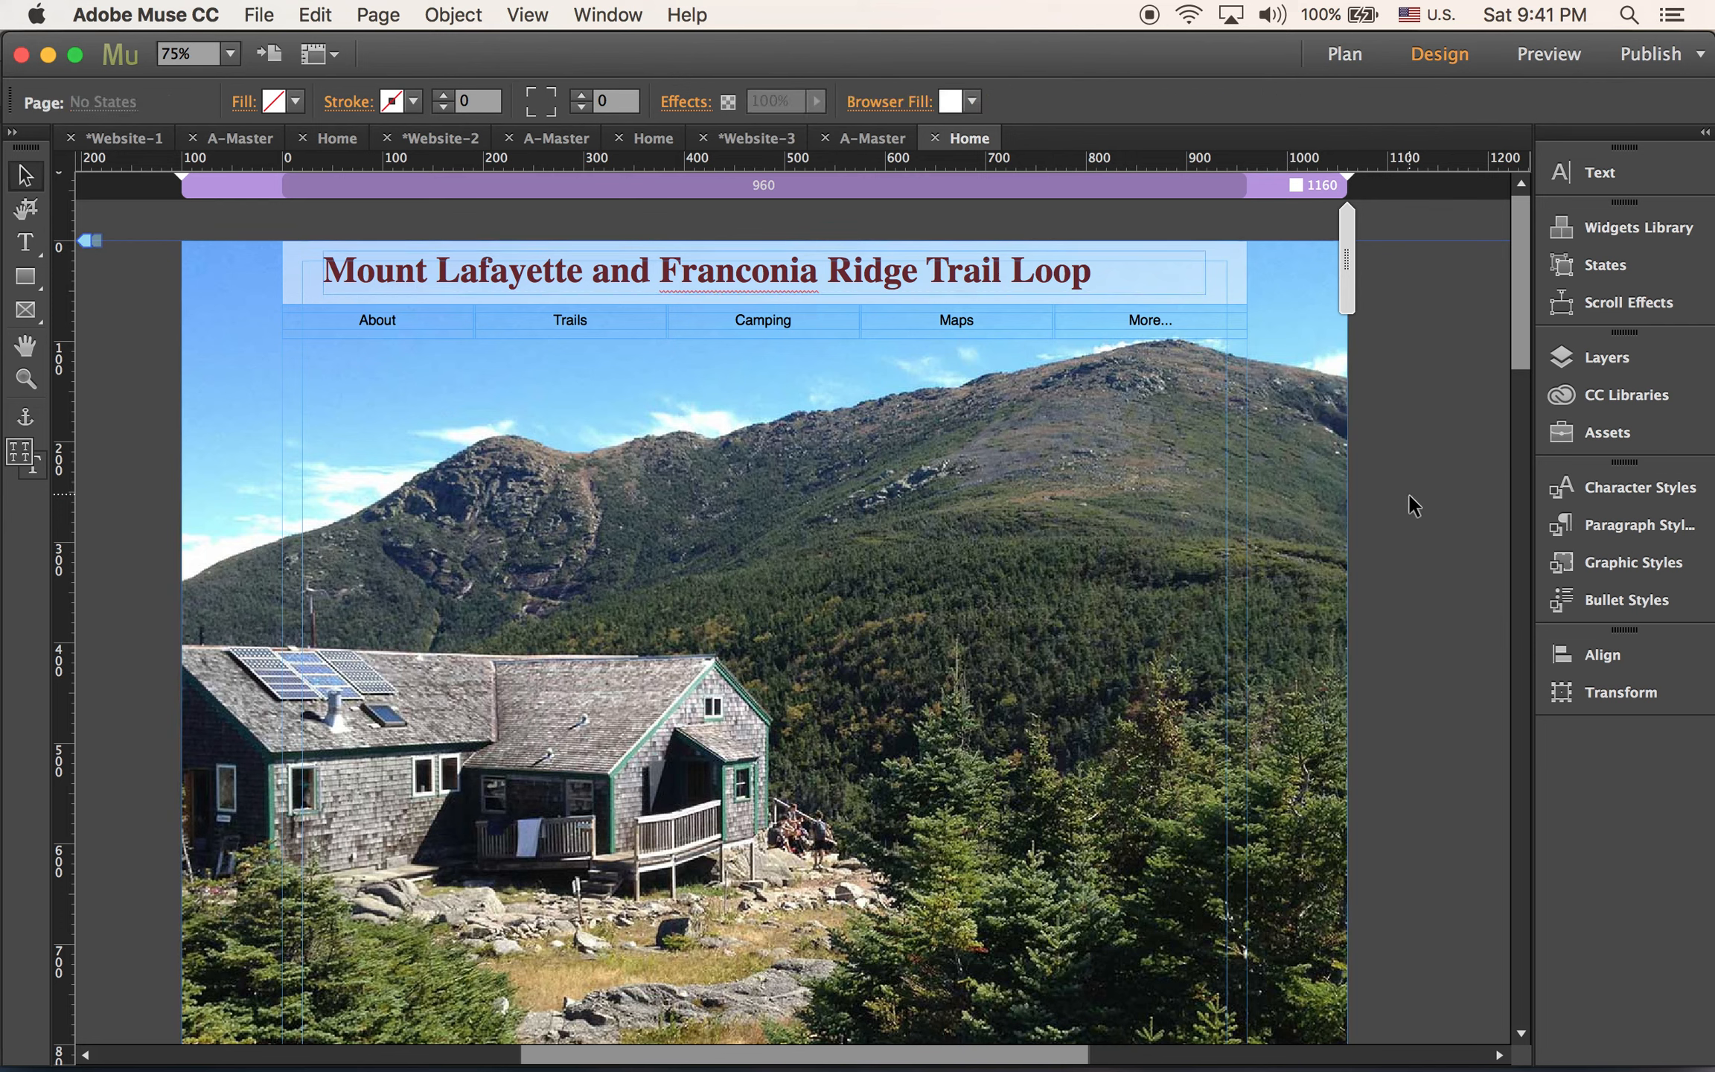
pyautogui.press('super+alt+e')
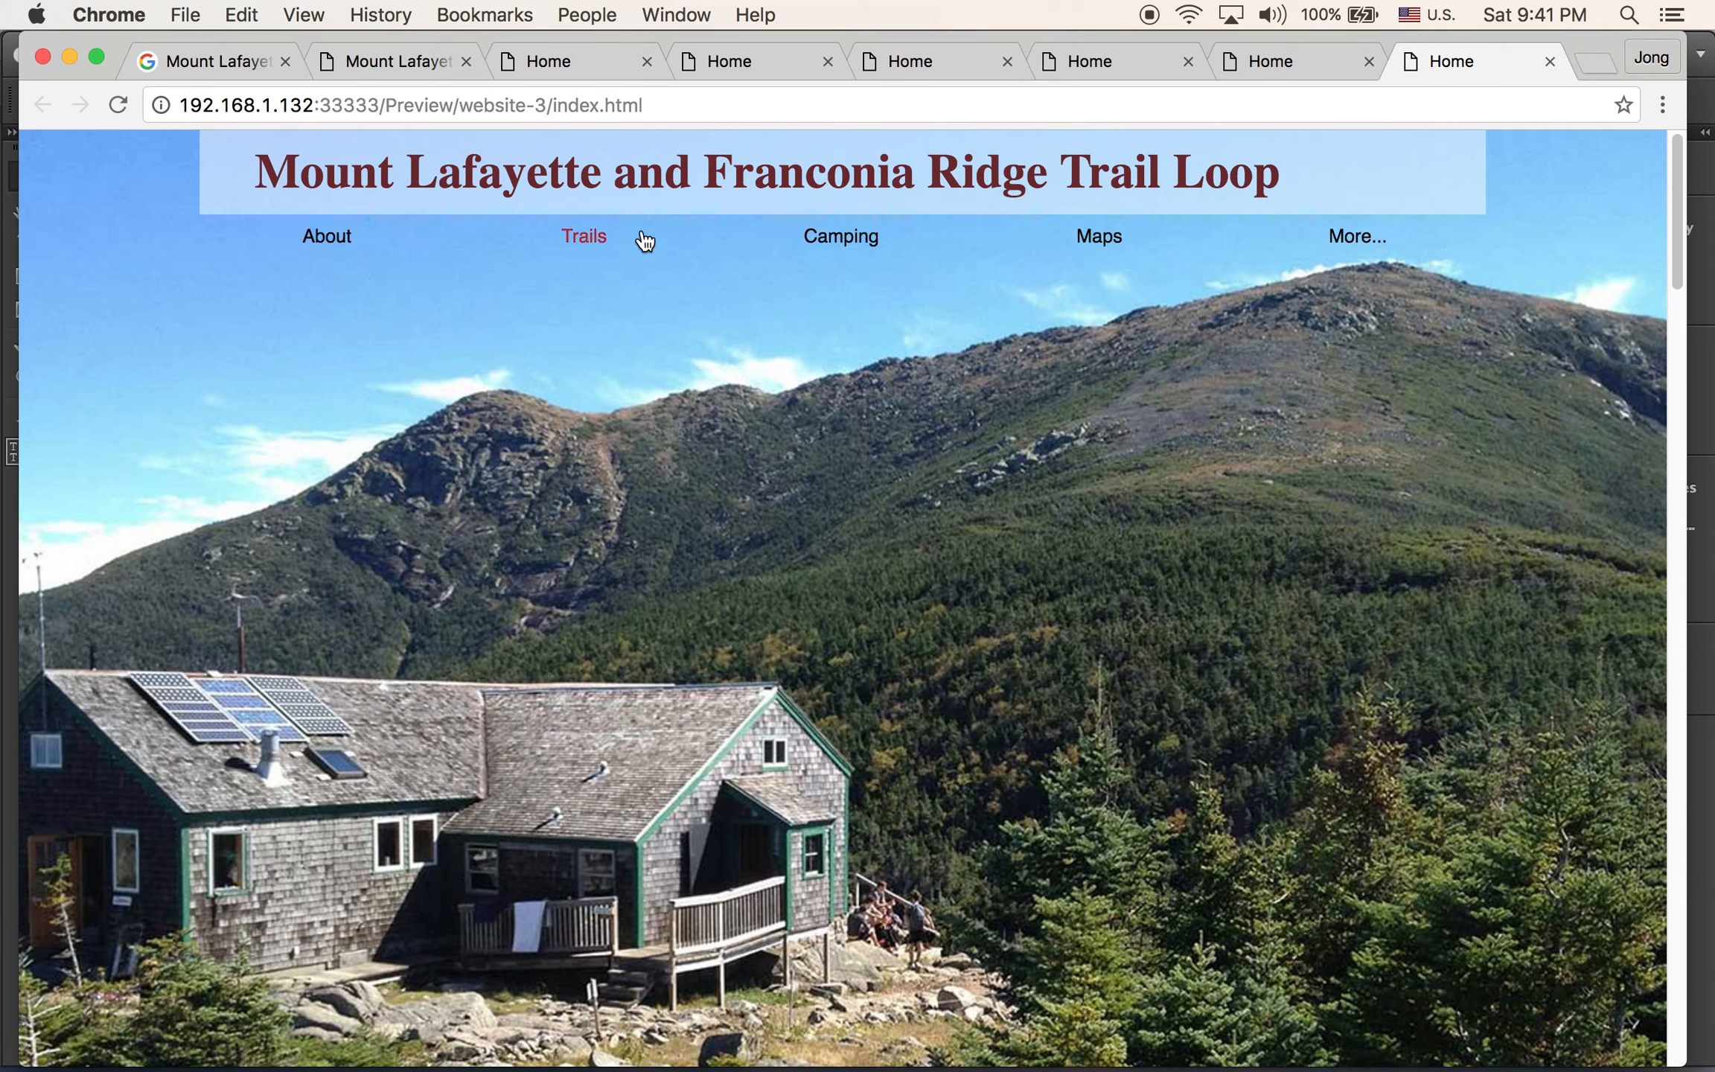
pyautogui.moveTo(655, 1052)
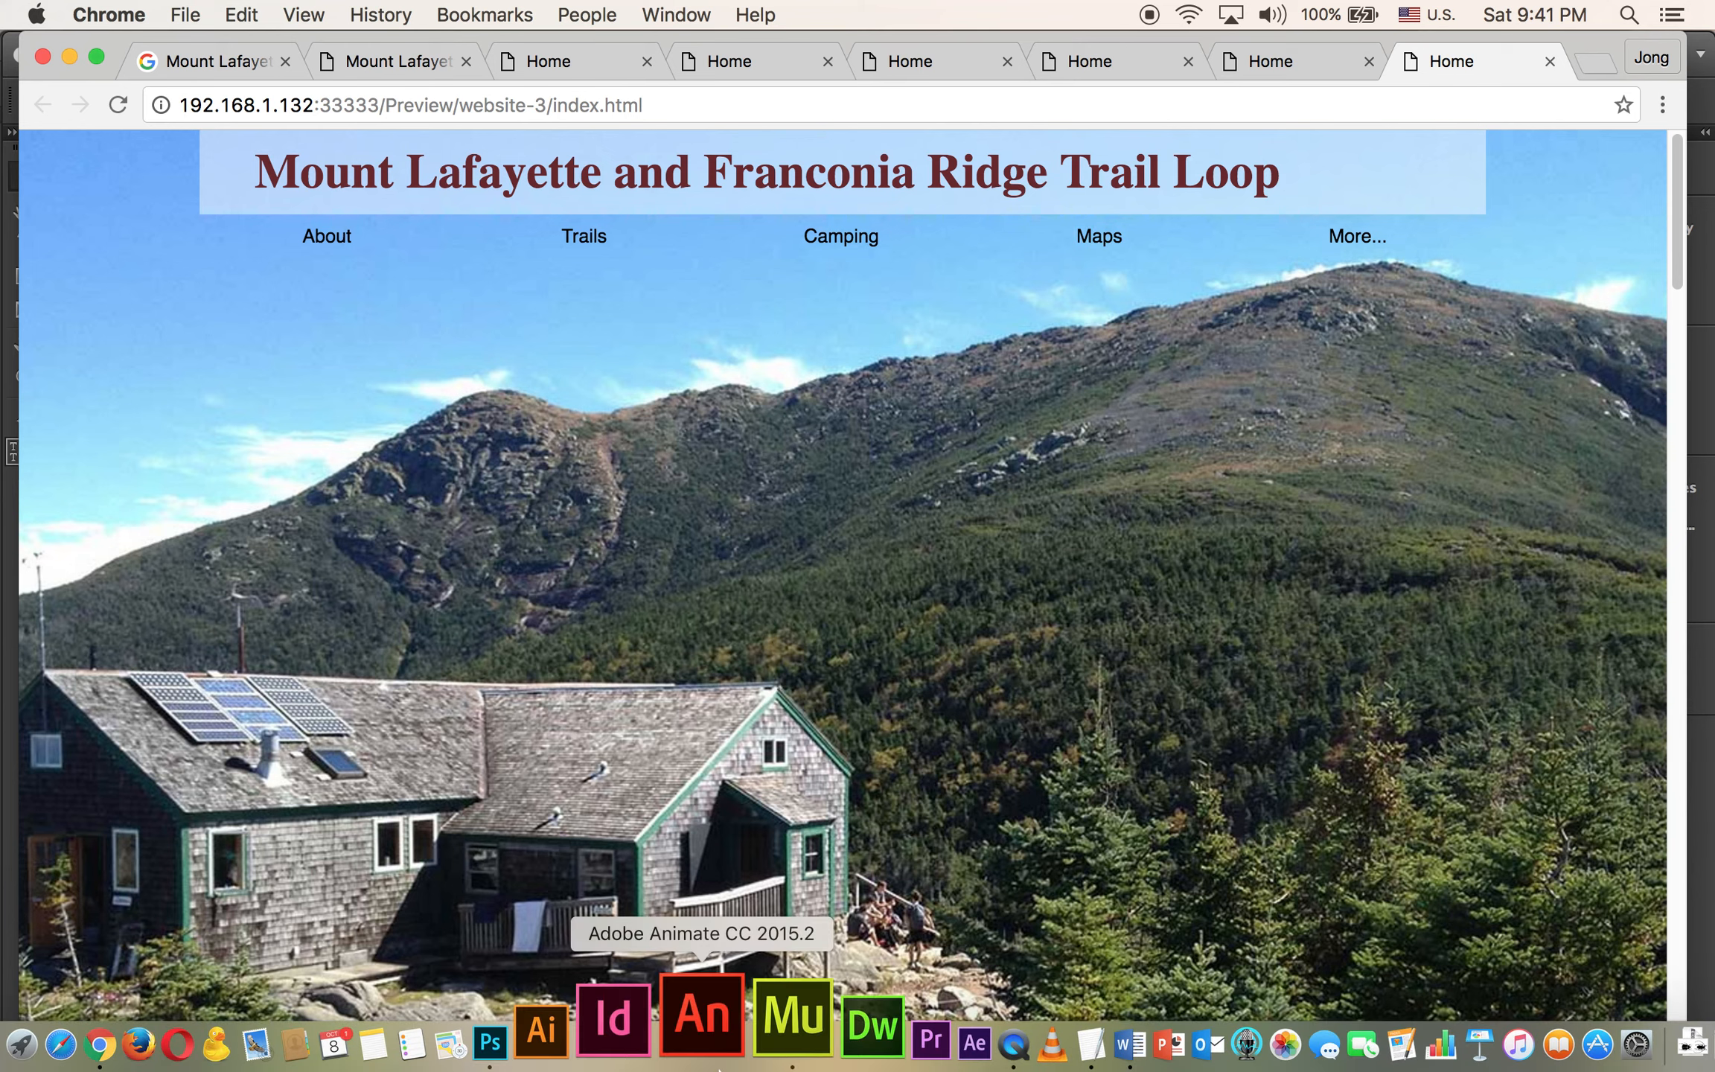
pyautogui.click(765, 1046)
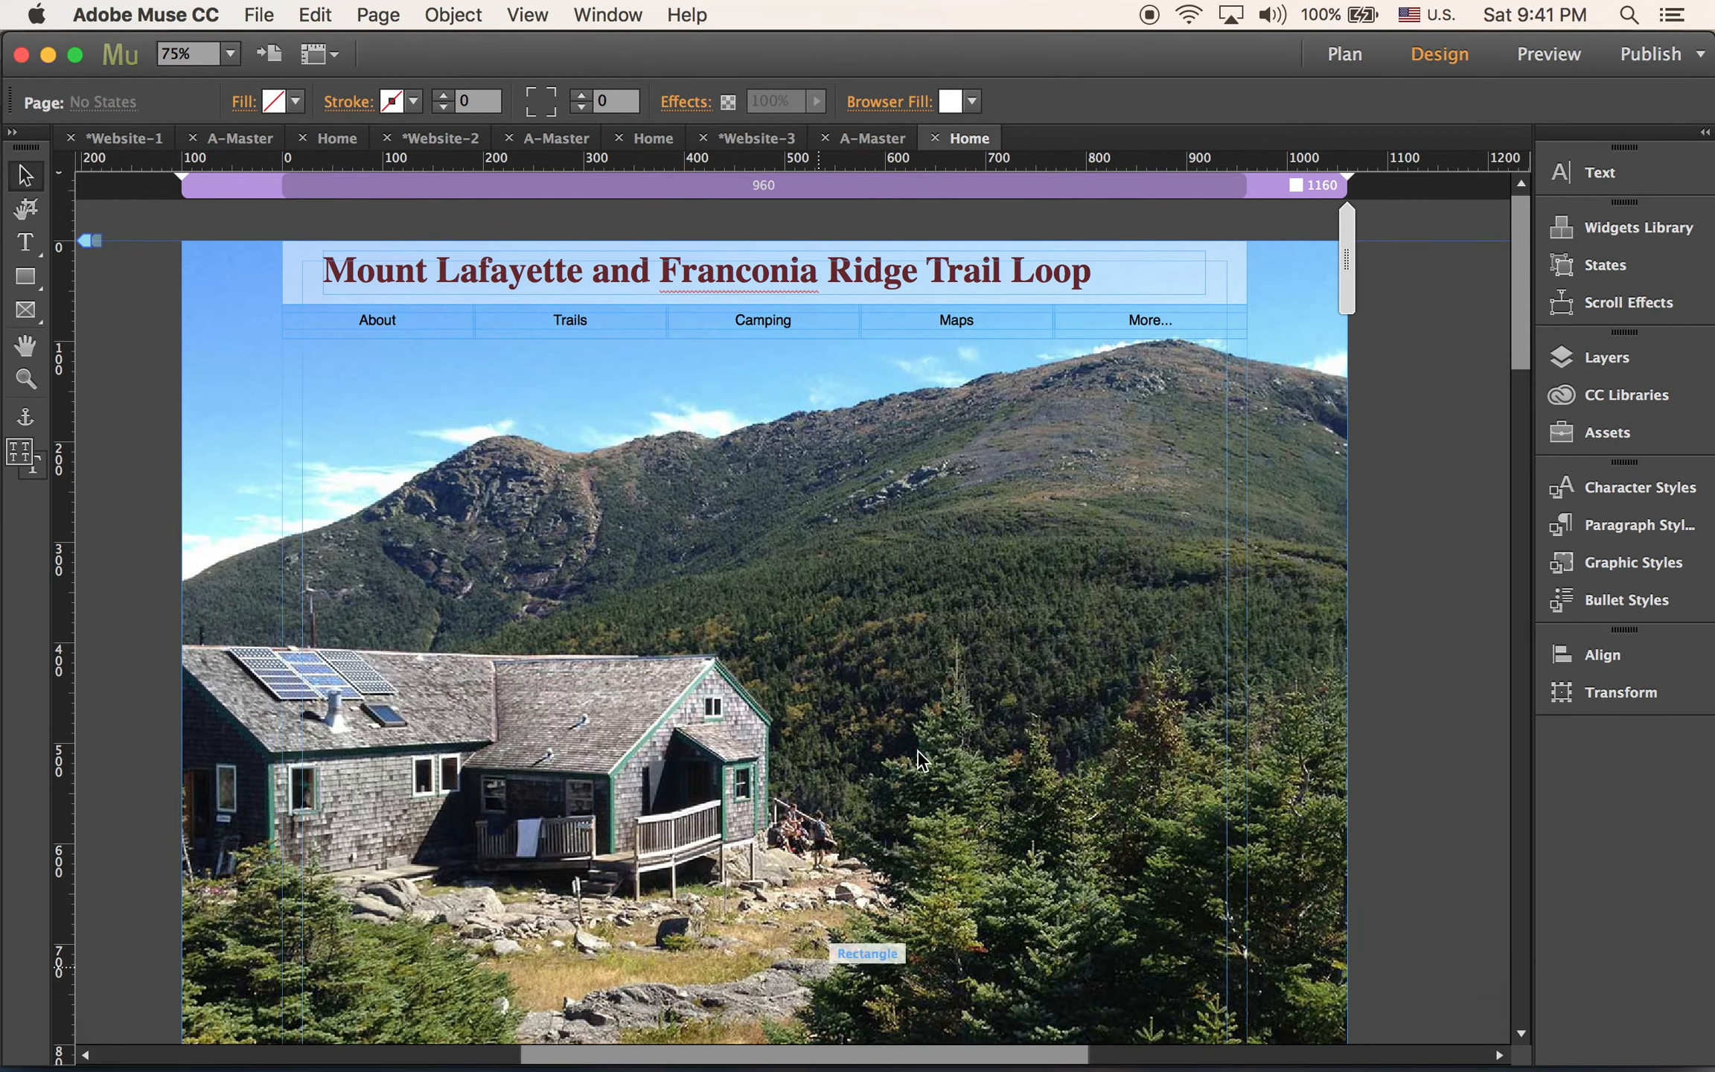
# Narrow the title's text frame to fit its text and center it horizontally in the header
pyautogui.click(507, 270)
pyautogui.moveTo(1206, 273); pyautogui.dragTo(1103, 275)
pyautogui.moveTo(787, 274); pyautogui.dragTo(833, 273)
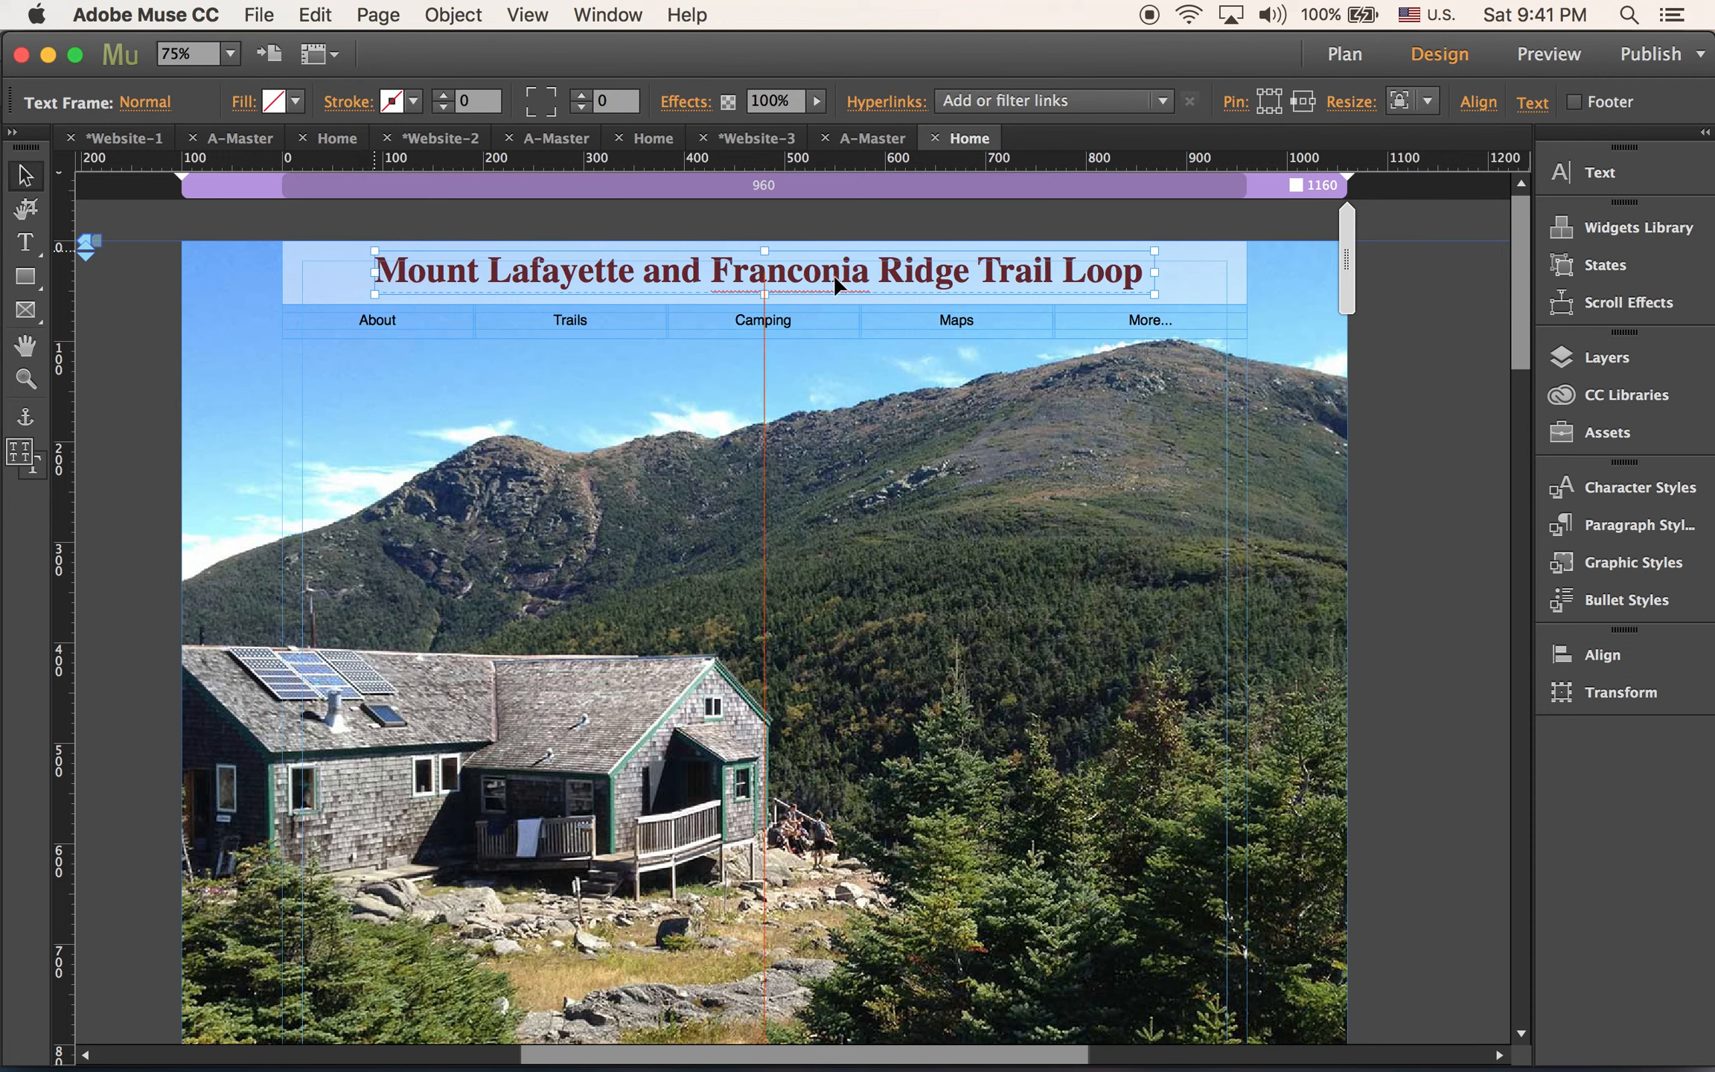
pyautogui.click(1457, 532)
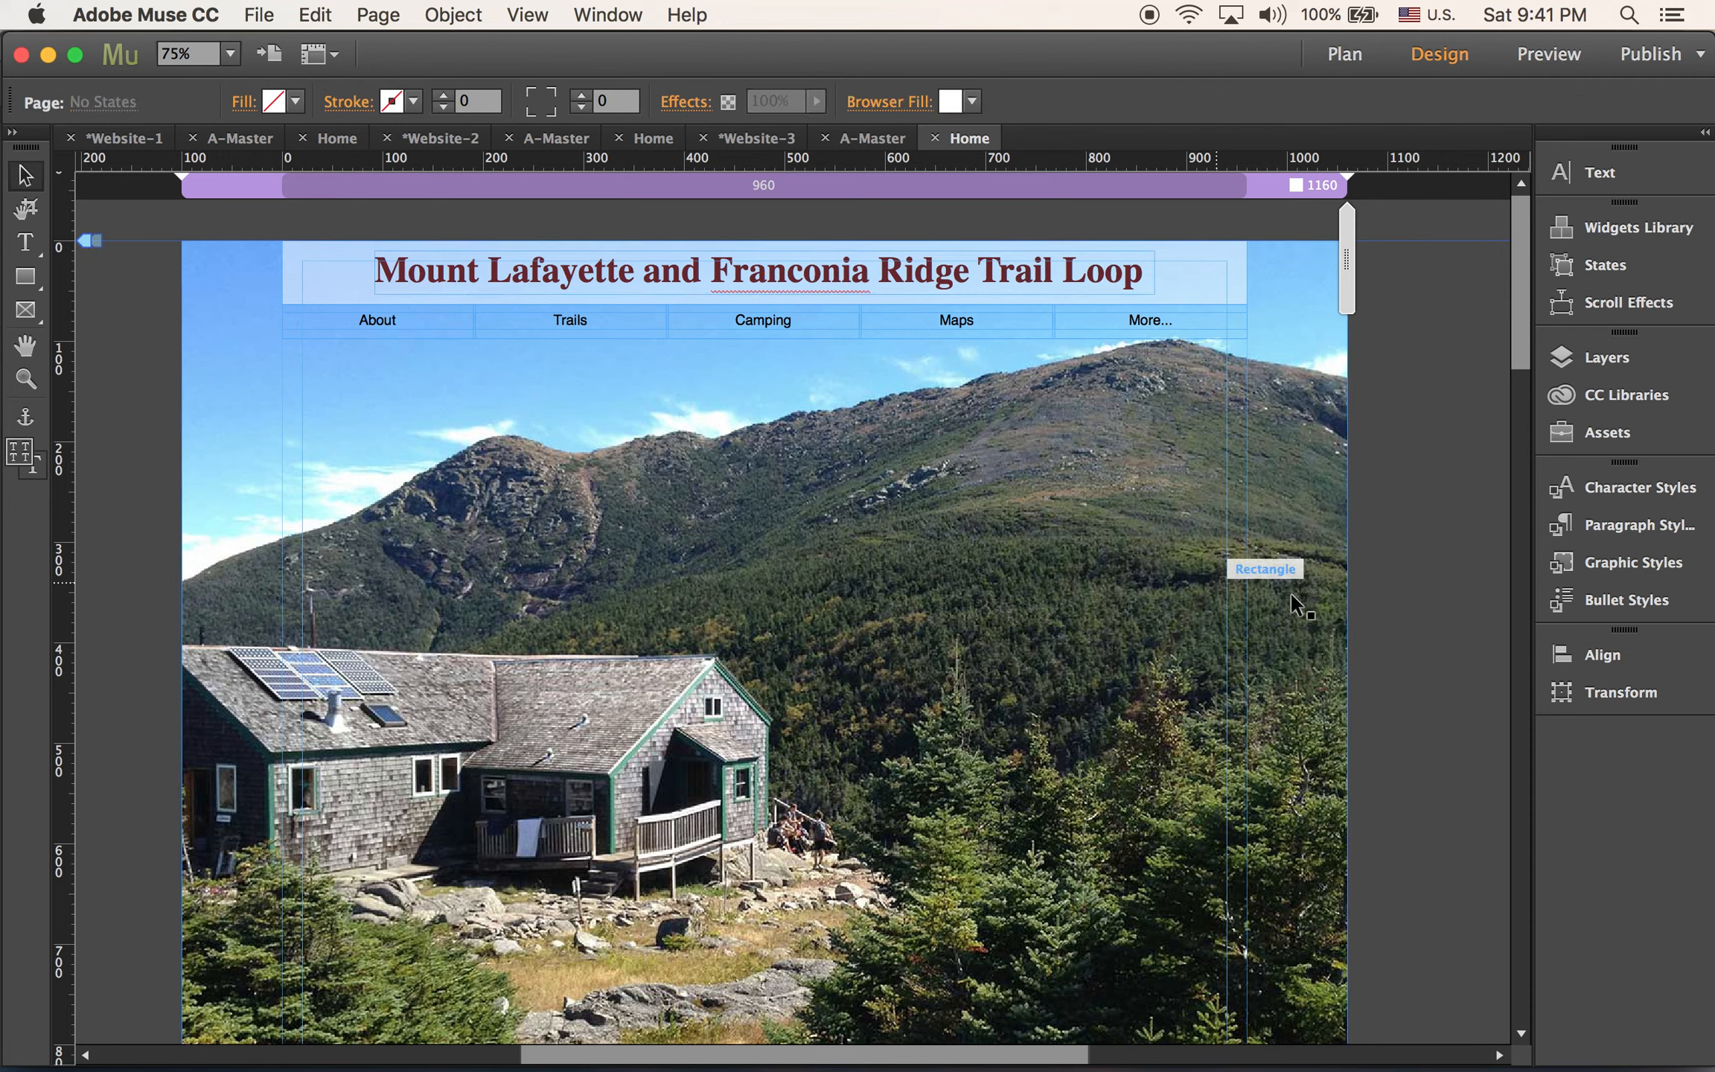
# Preview the page in Chrome, examine how the header, menu and background image scroll, and return to Adobe Muse
pyautogui.press('super+shift+e')
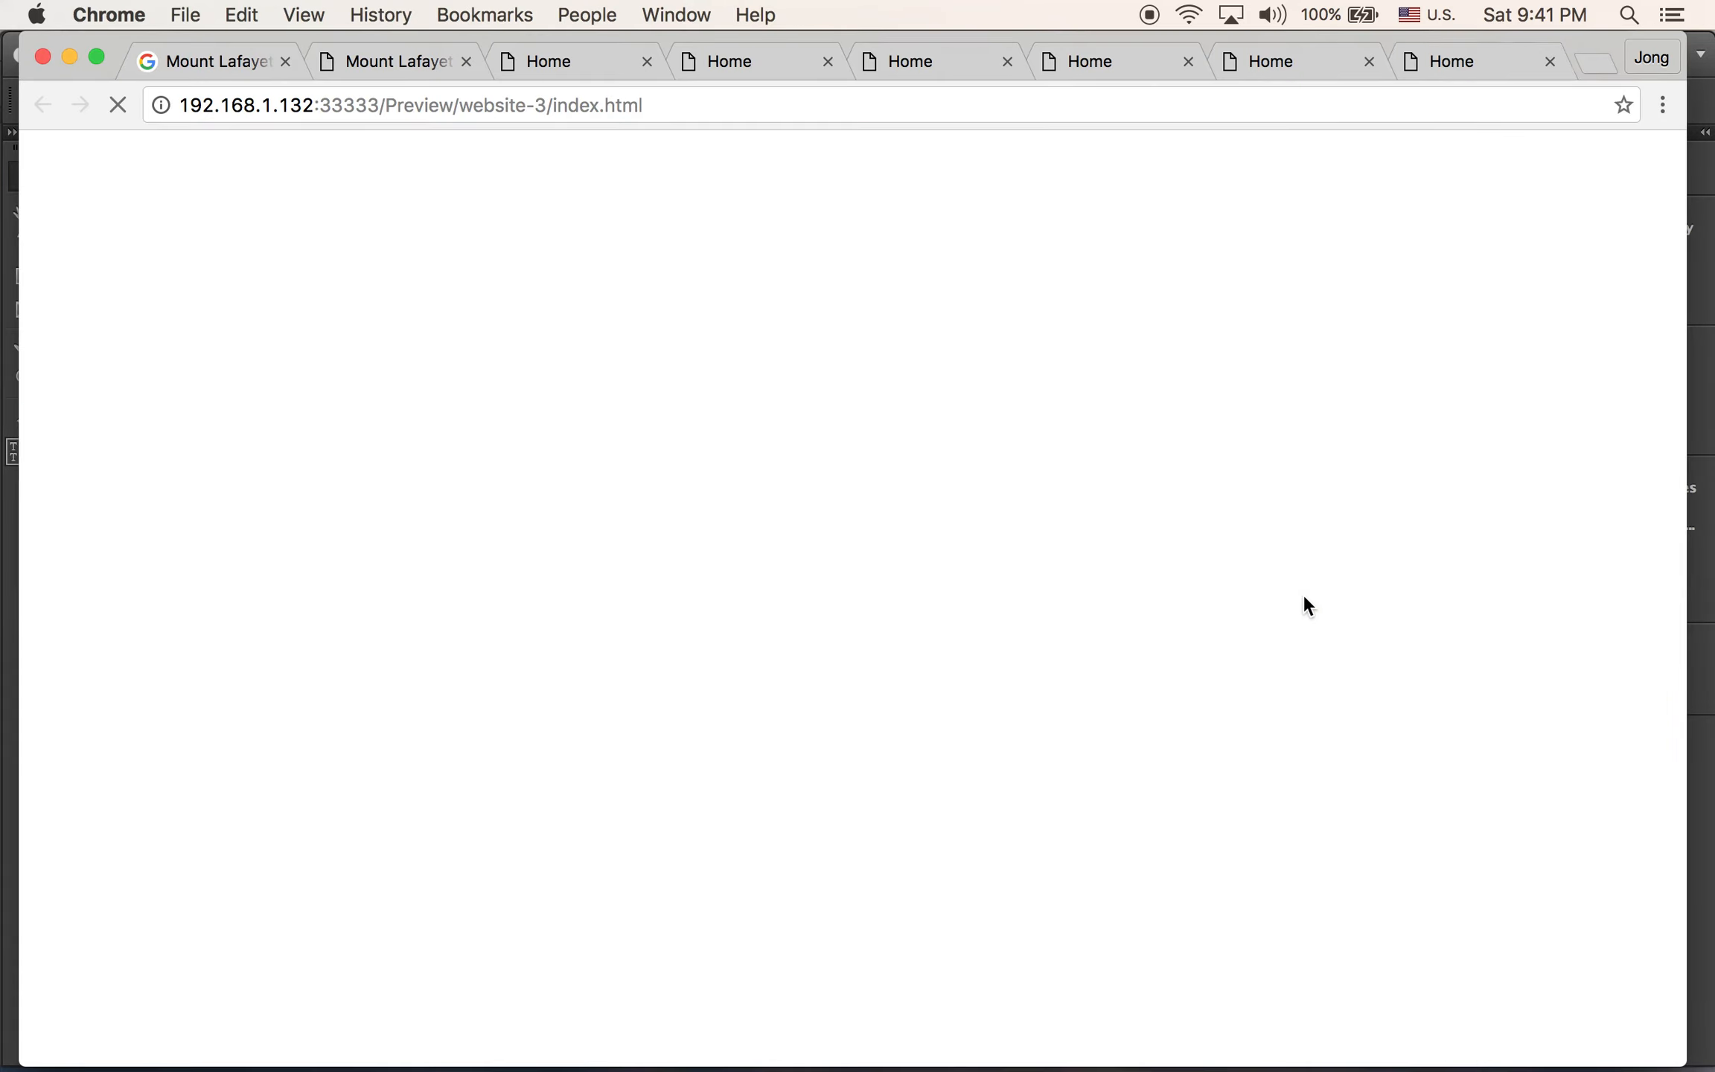
pyautogui.scroll(-10, 1250, 458)
pyautogui.scroll(10, 1247, 459)
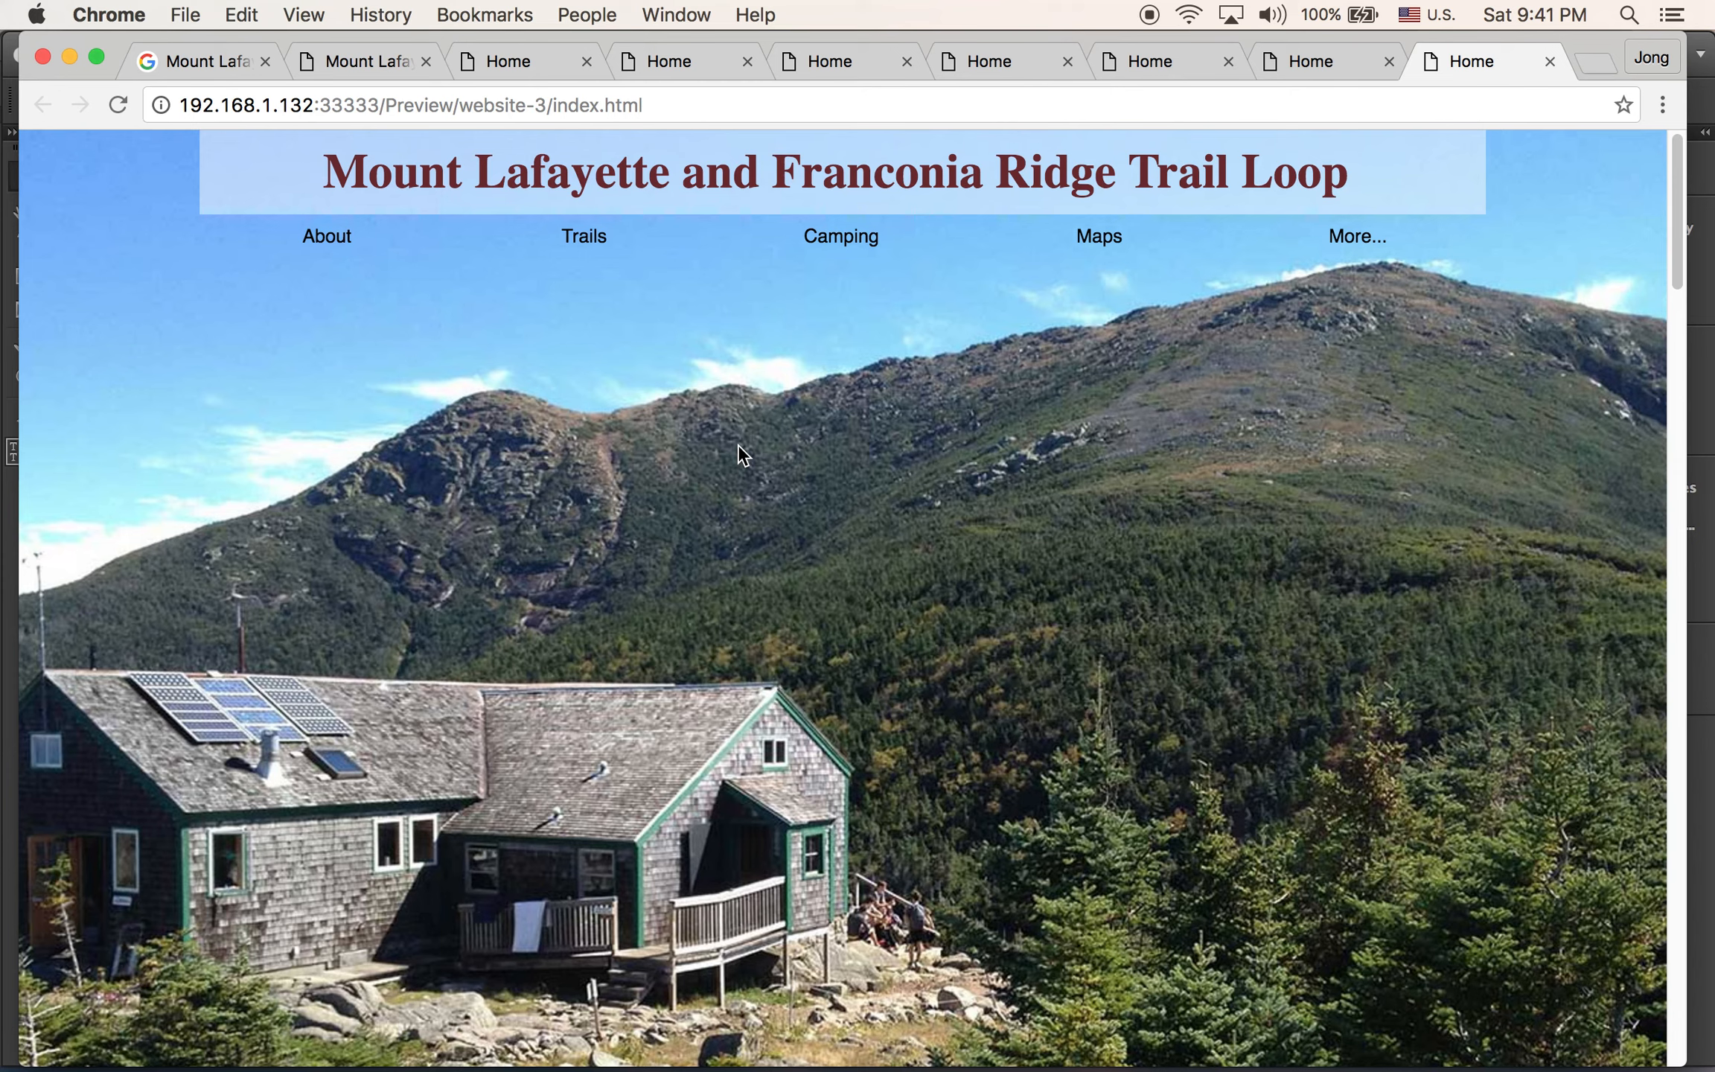
pyautogui.scroll(-5, 738, 444)
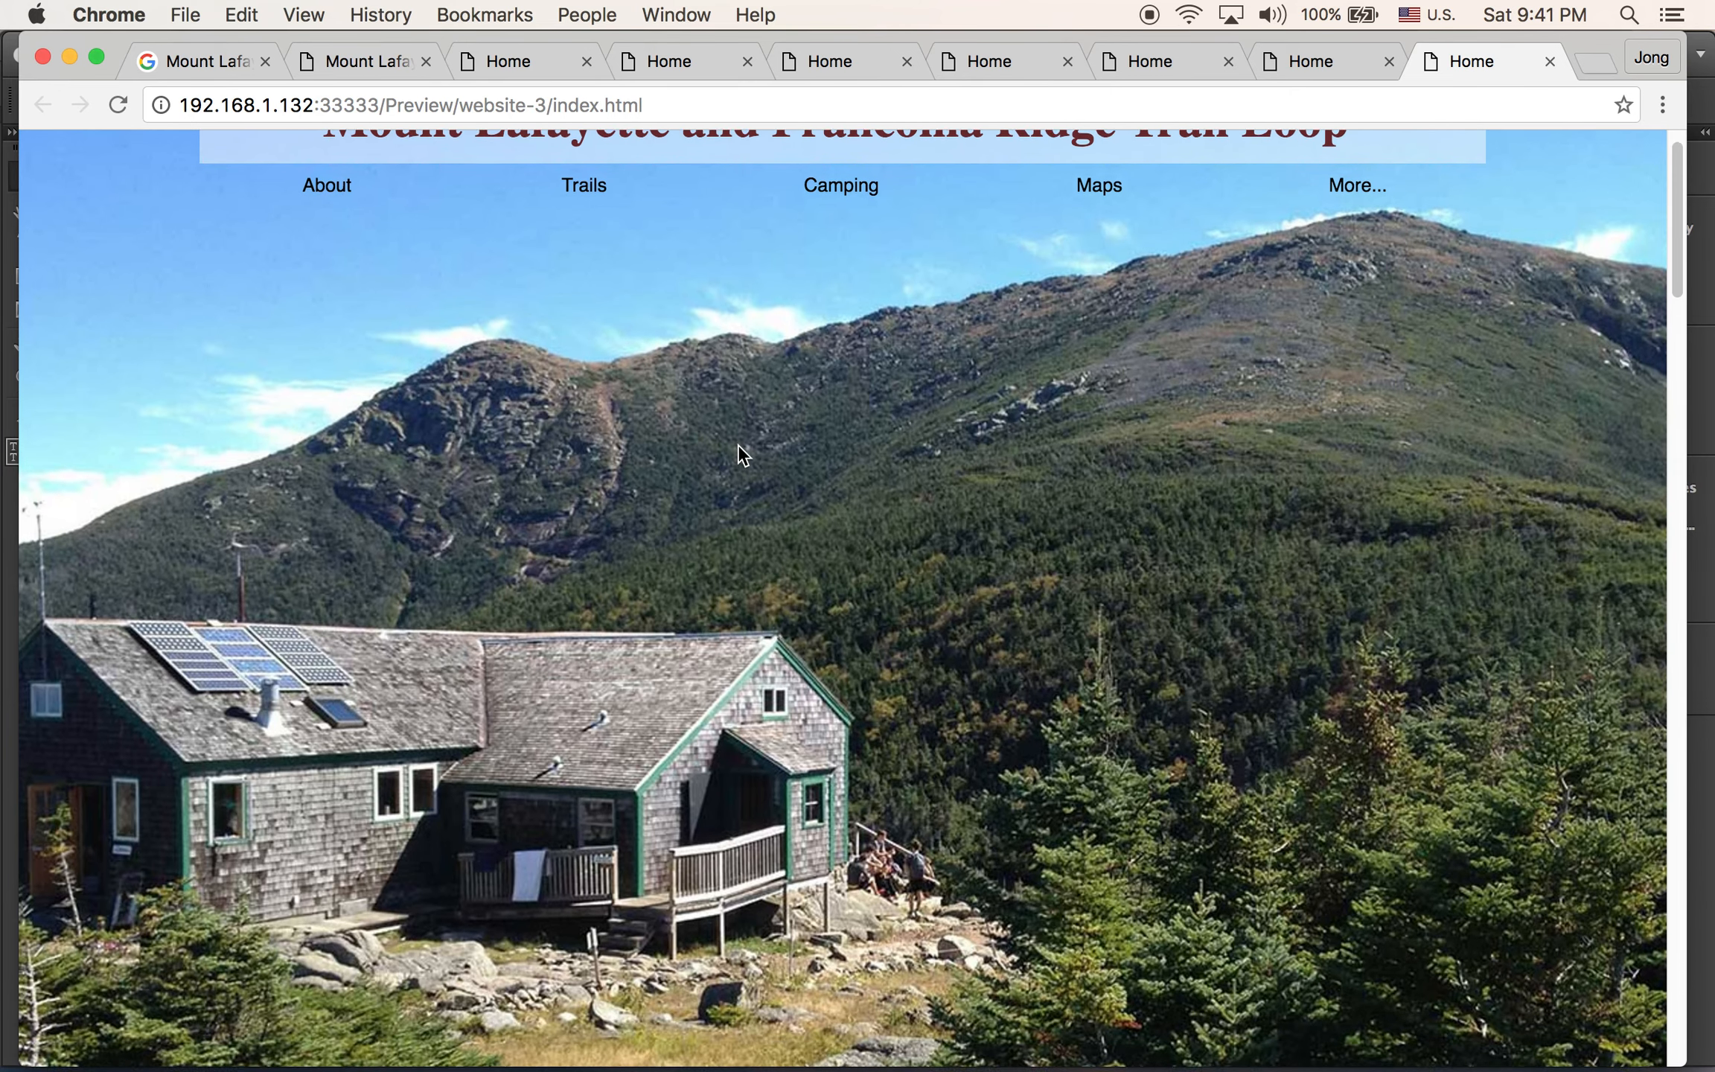
pyautogui.scroll(-15, 738, 445)
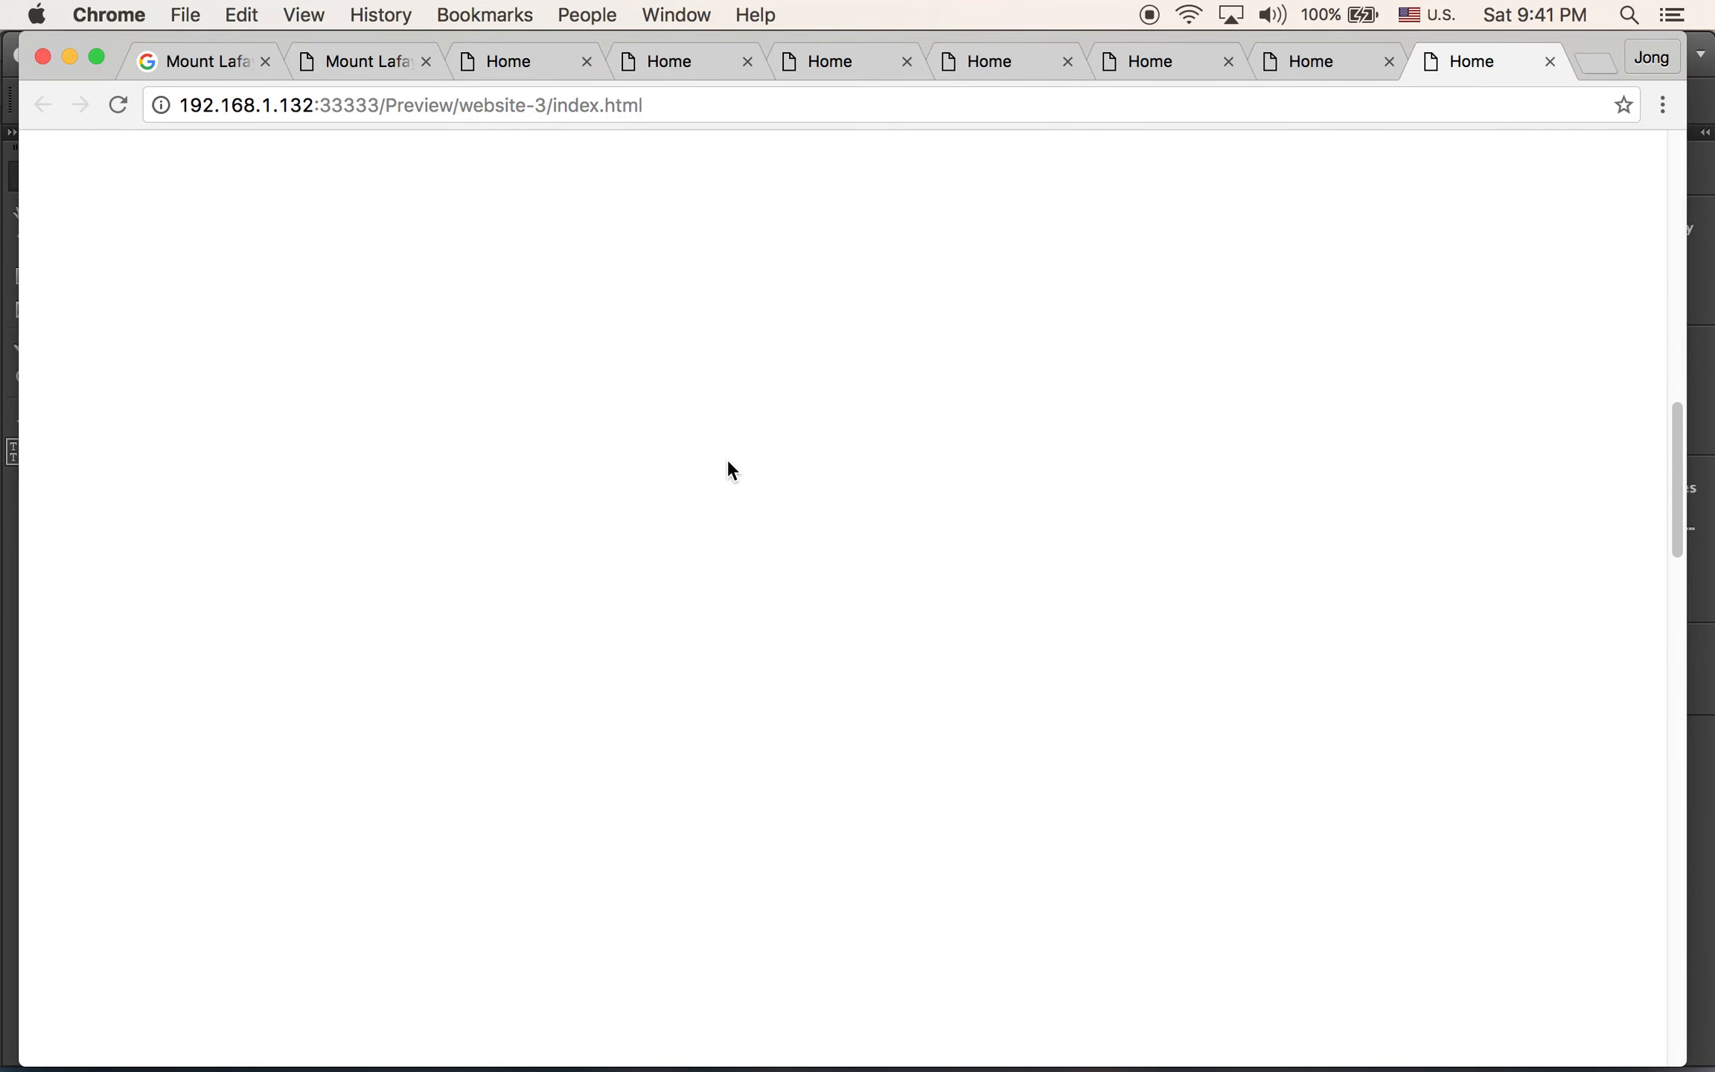
pyautogui.scroll(20, 728, 462)
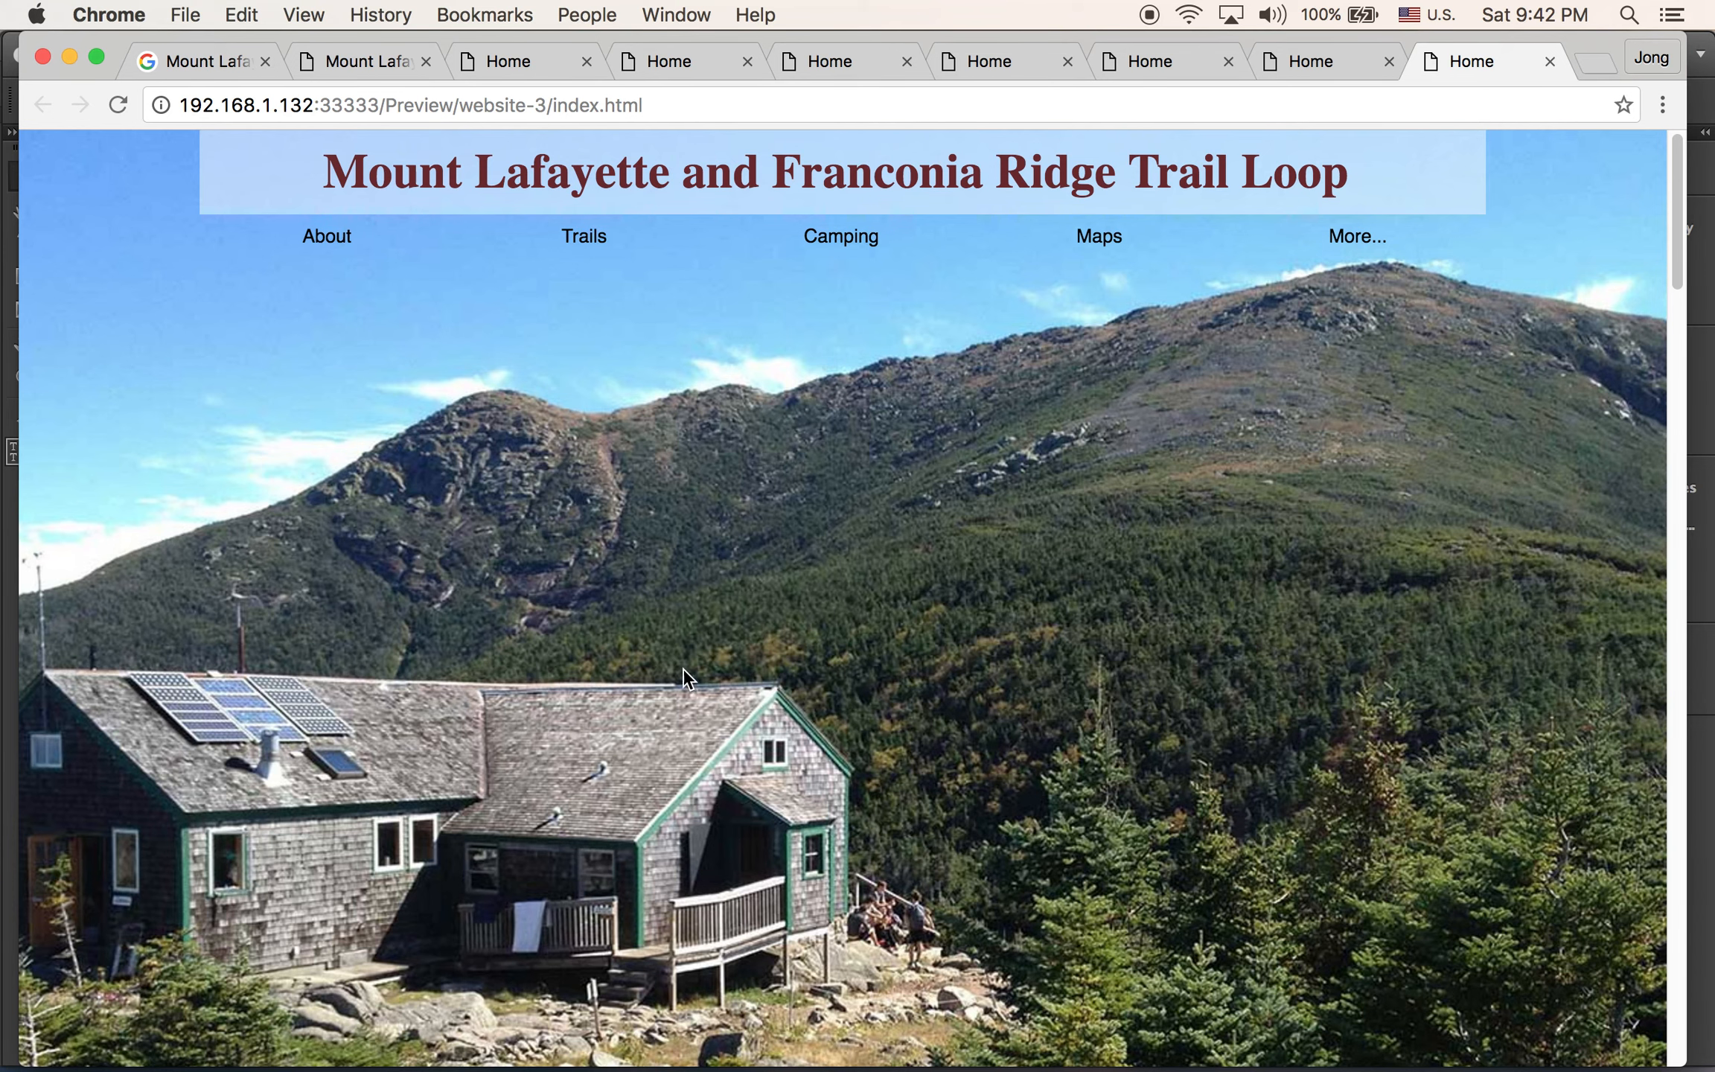
pyautogui.scroll(-4, 734, 607)
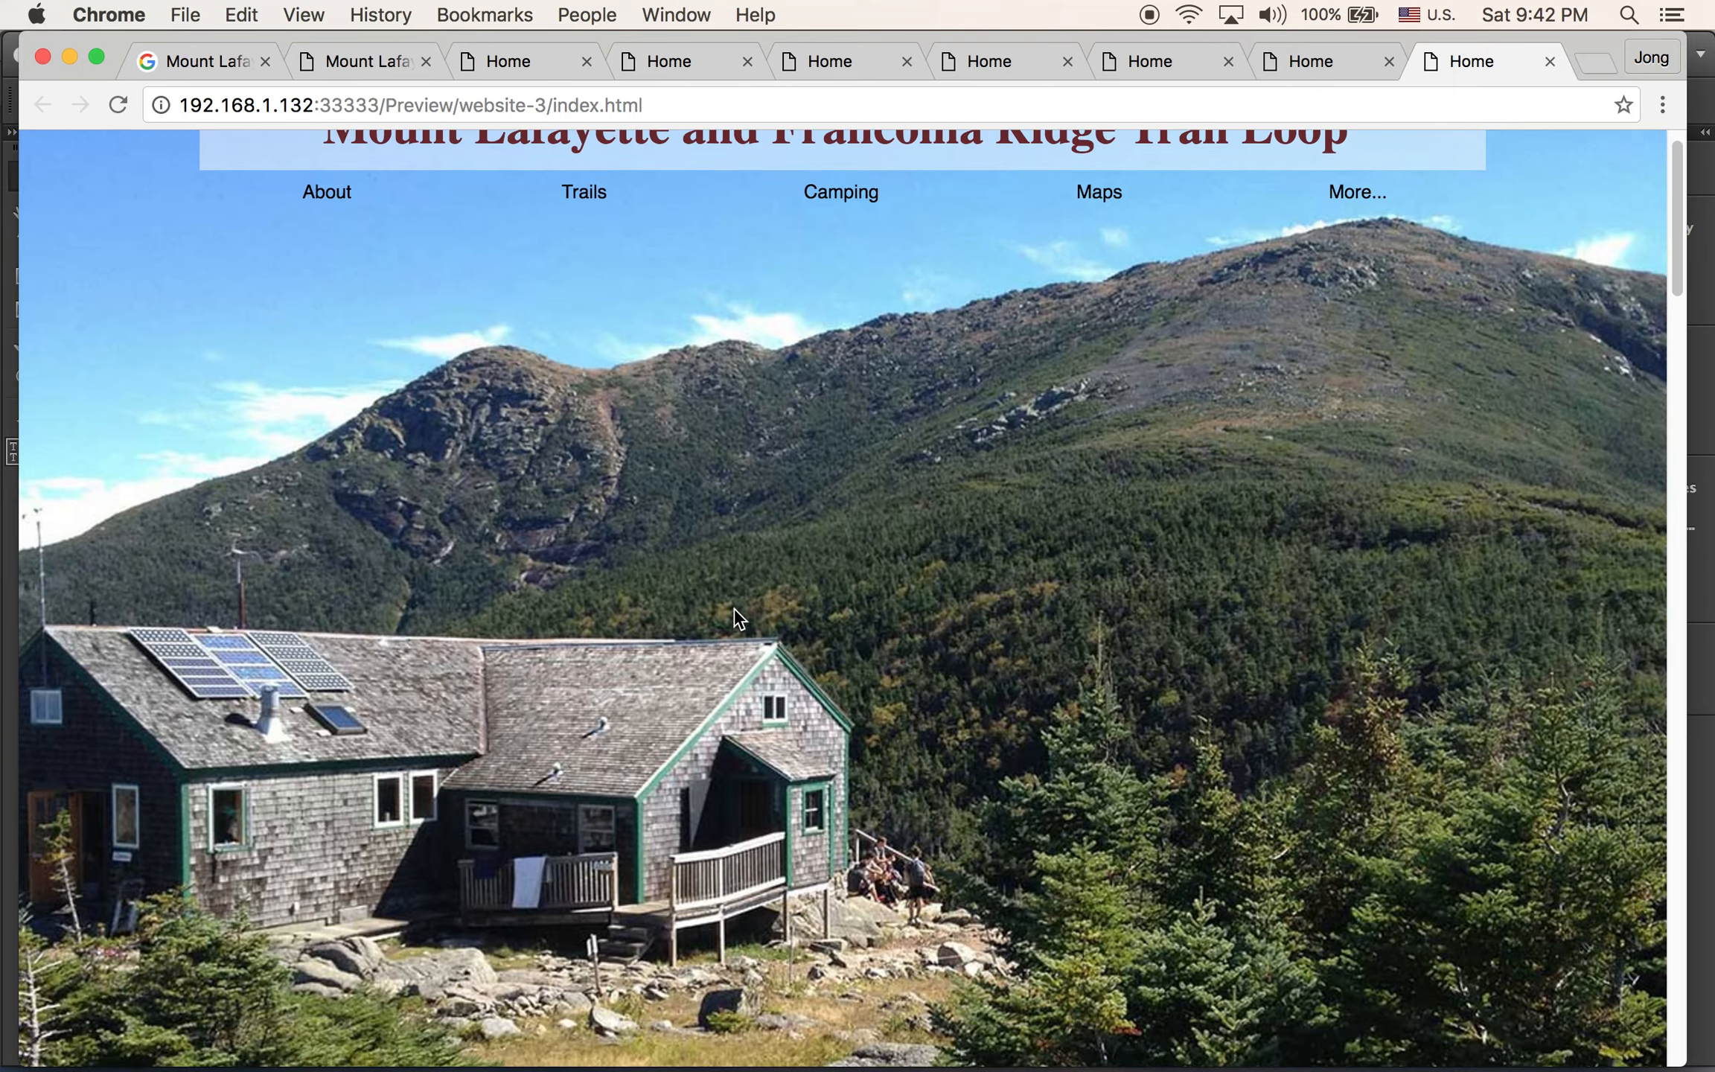
pyautogui.scroll(4, 734, 606)
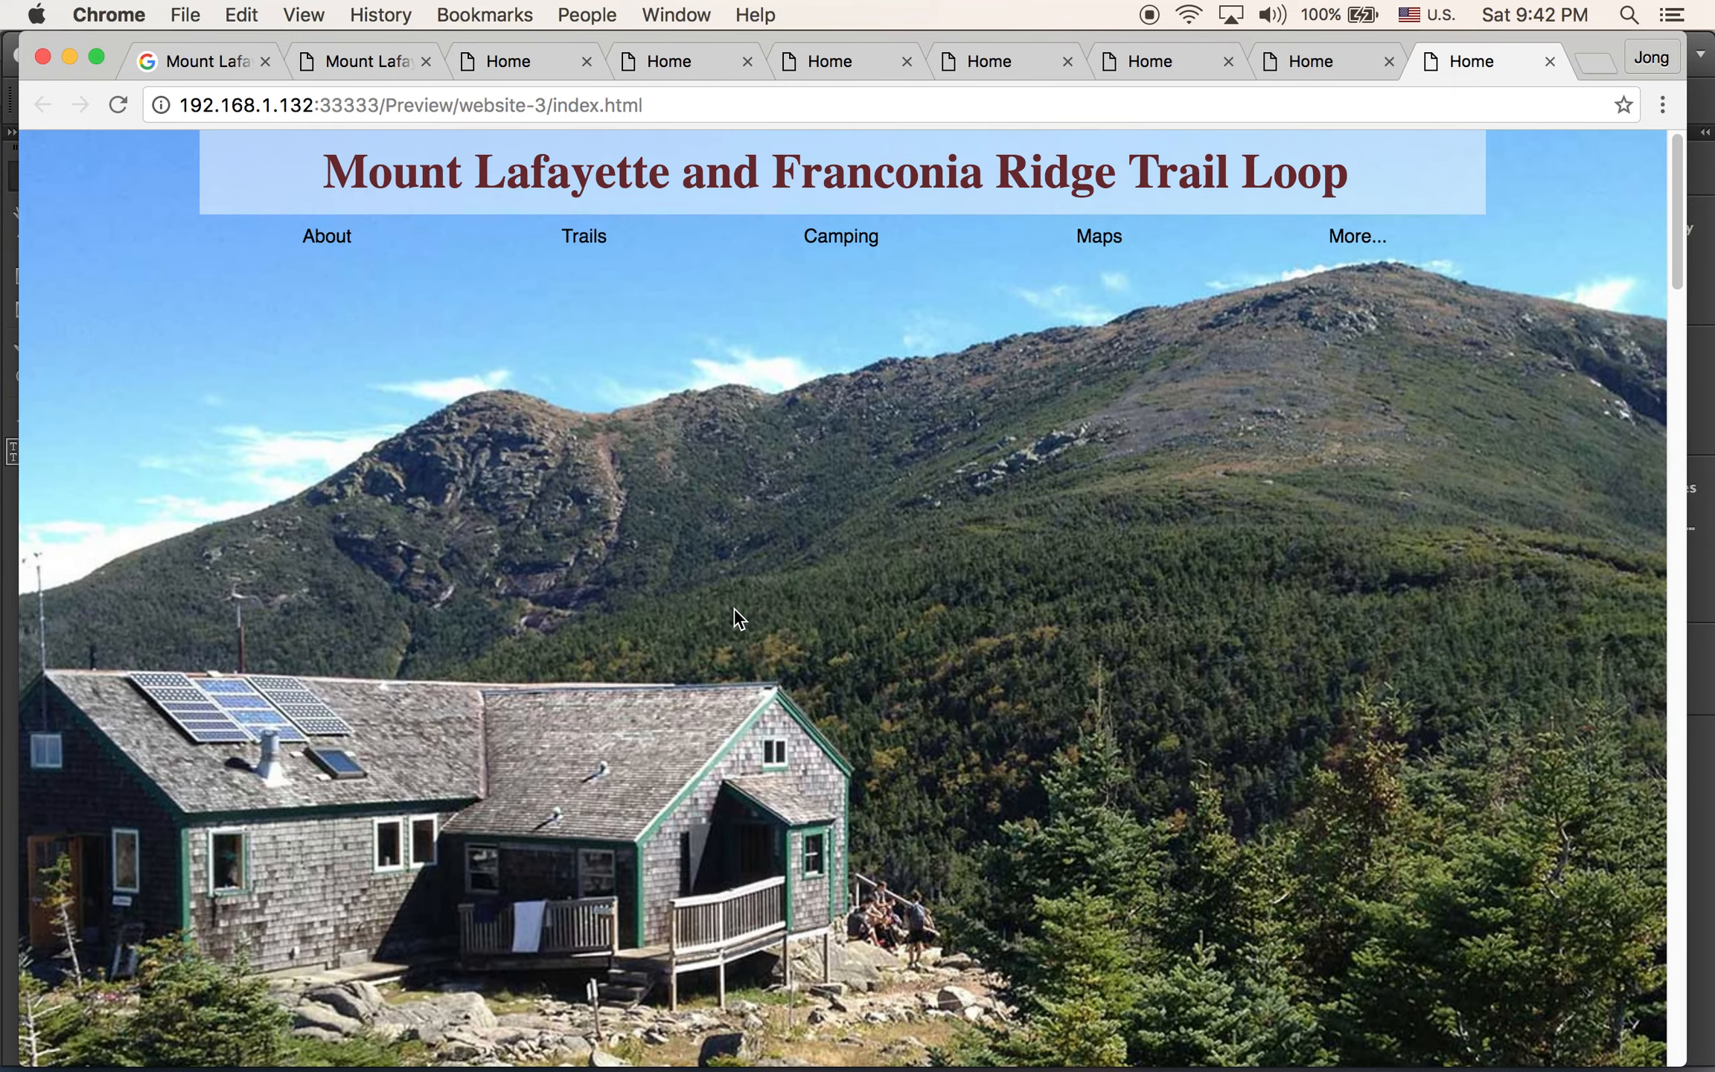
pyautogui.scroll(-10, 734, 607)
pyautogui.scroll(8, 734, 606)
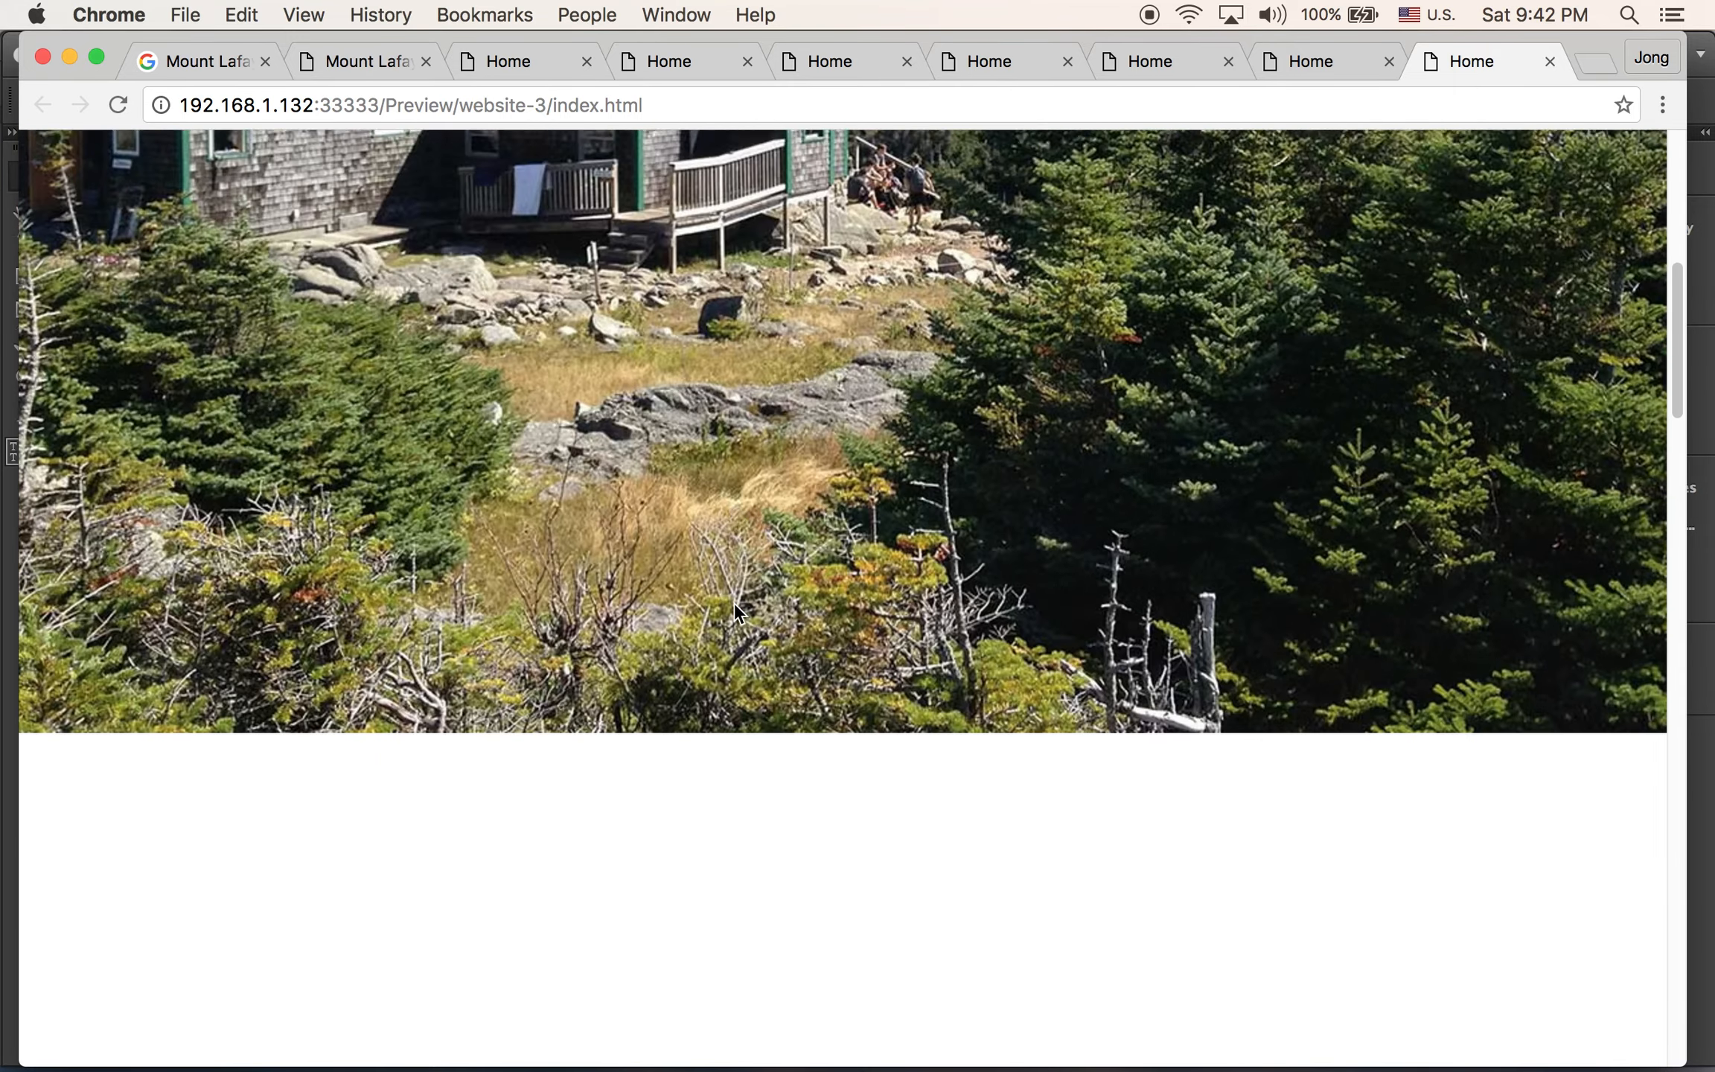
pyautogui.moveTo(560, 1067)
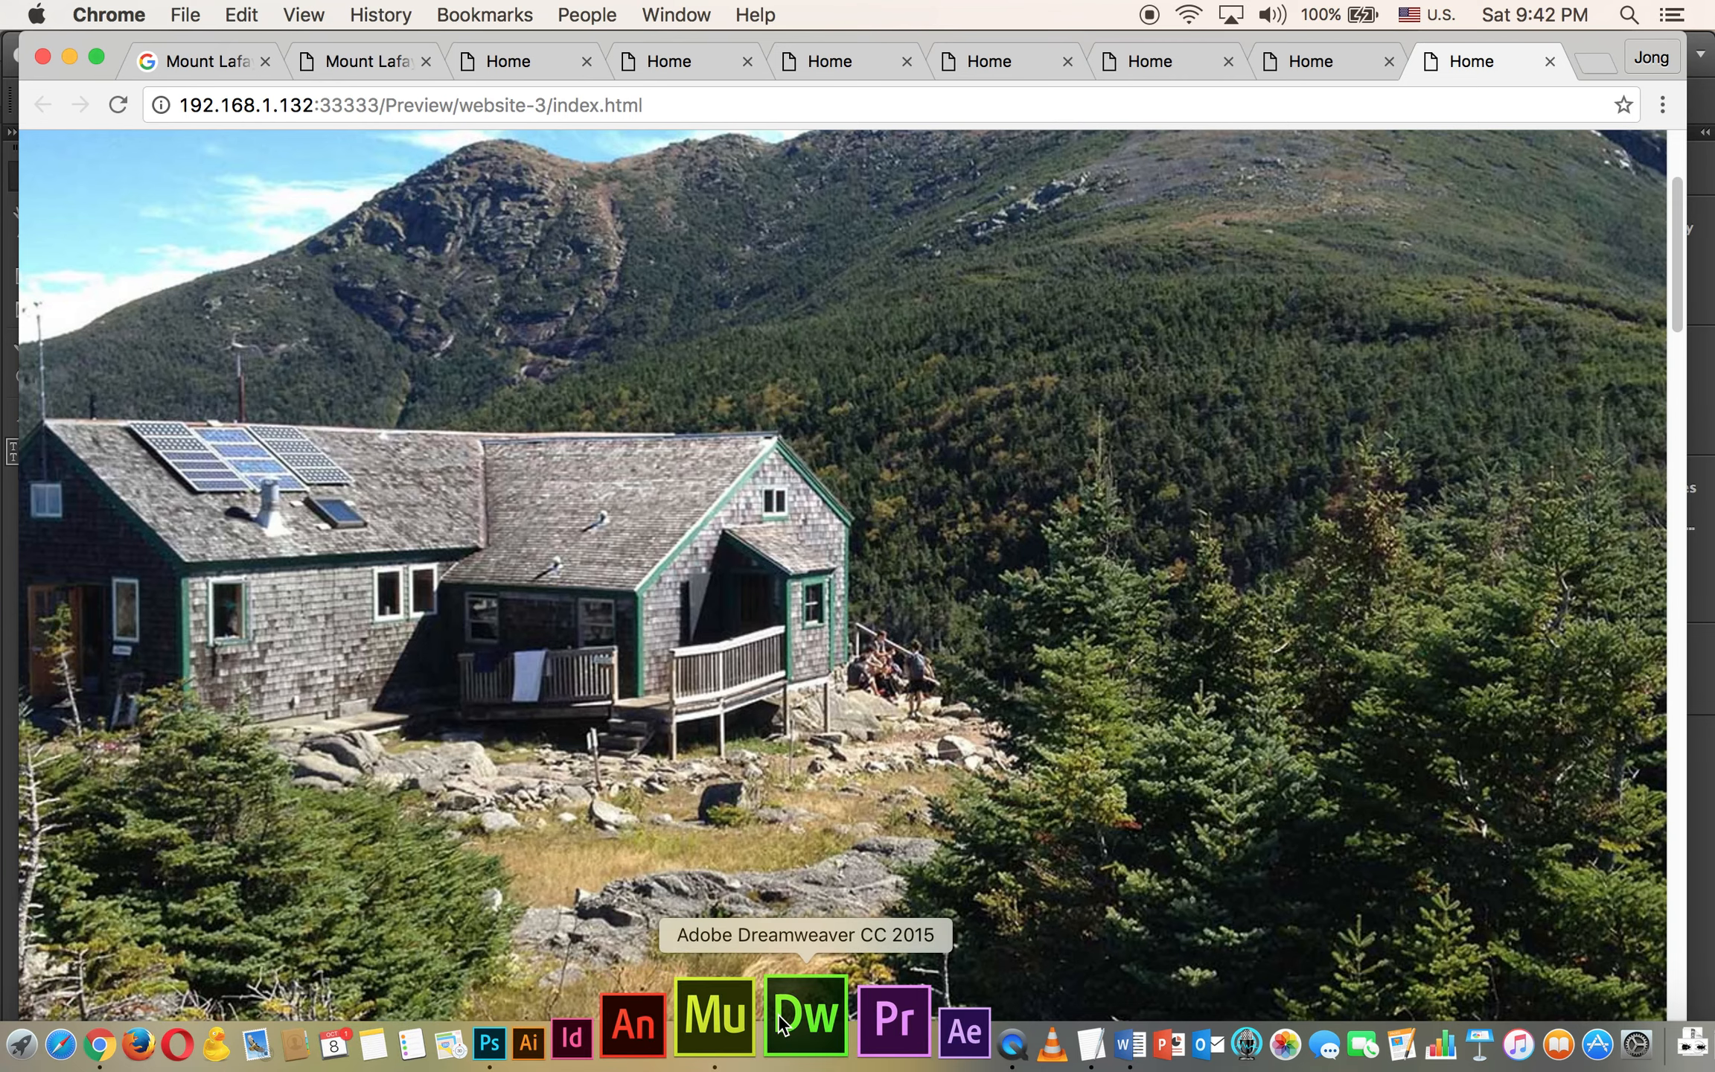
pyautogui.click(756, 1016)
# Draw a 100% width rectangle across the photo at Y 500 and set its height to 100 px
pyautogui.click(25, 283)
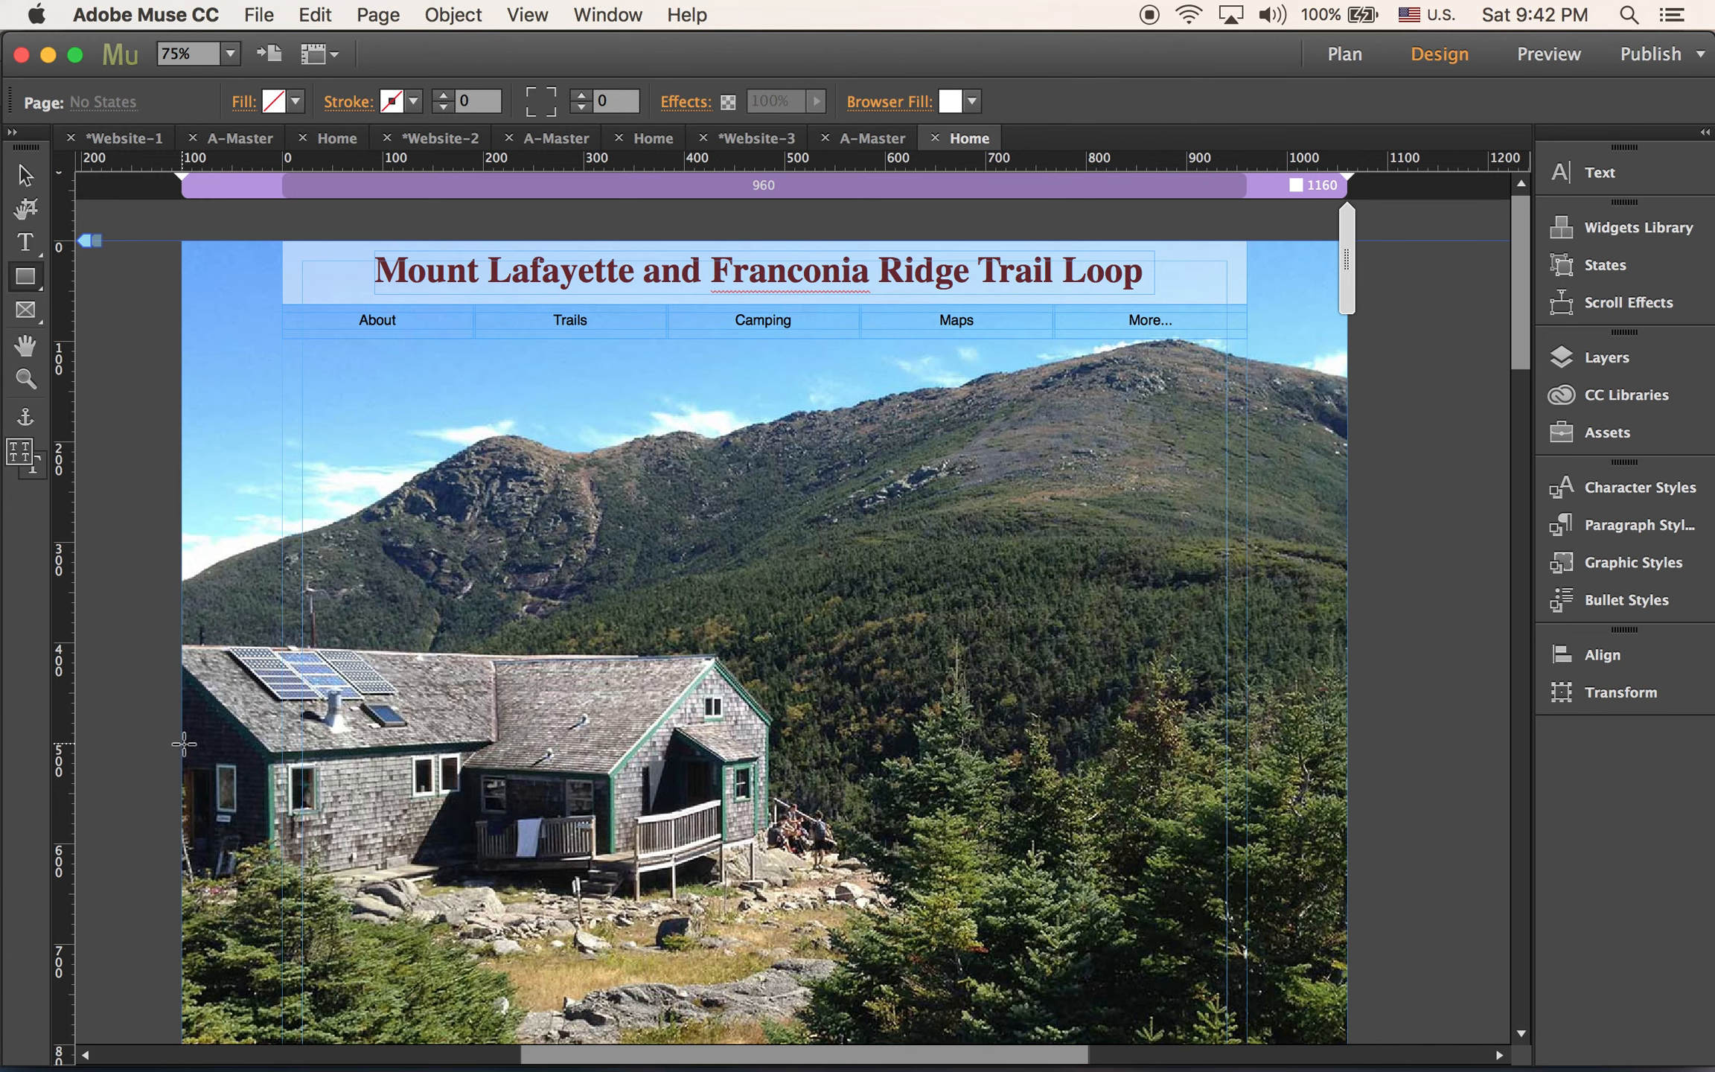
pyautogui.moveTo(590, 806); pyautogui.dragTo(1346, 835)
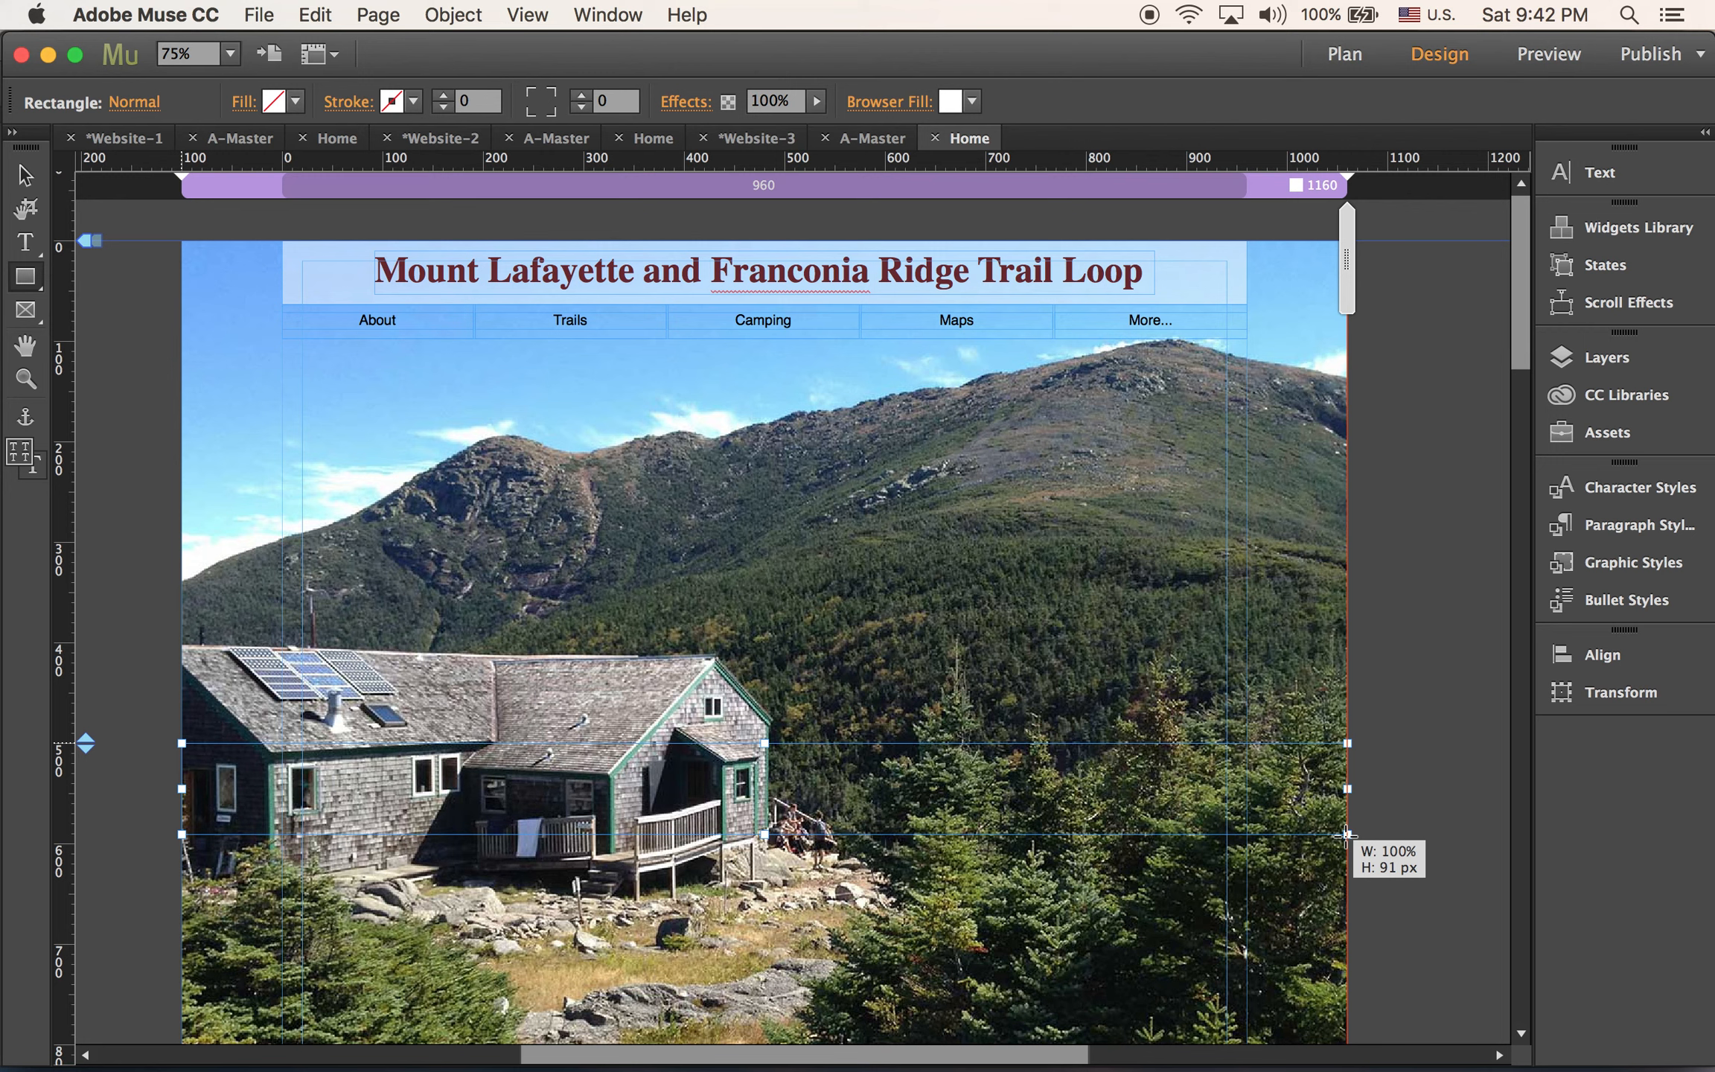
pyautogui.moveTo(1346, 835); pyautogui.dragTo(1348, 842)
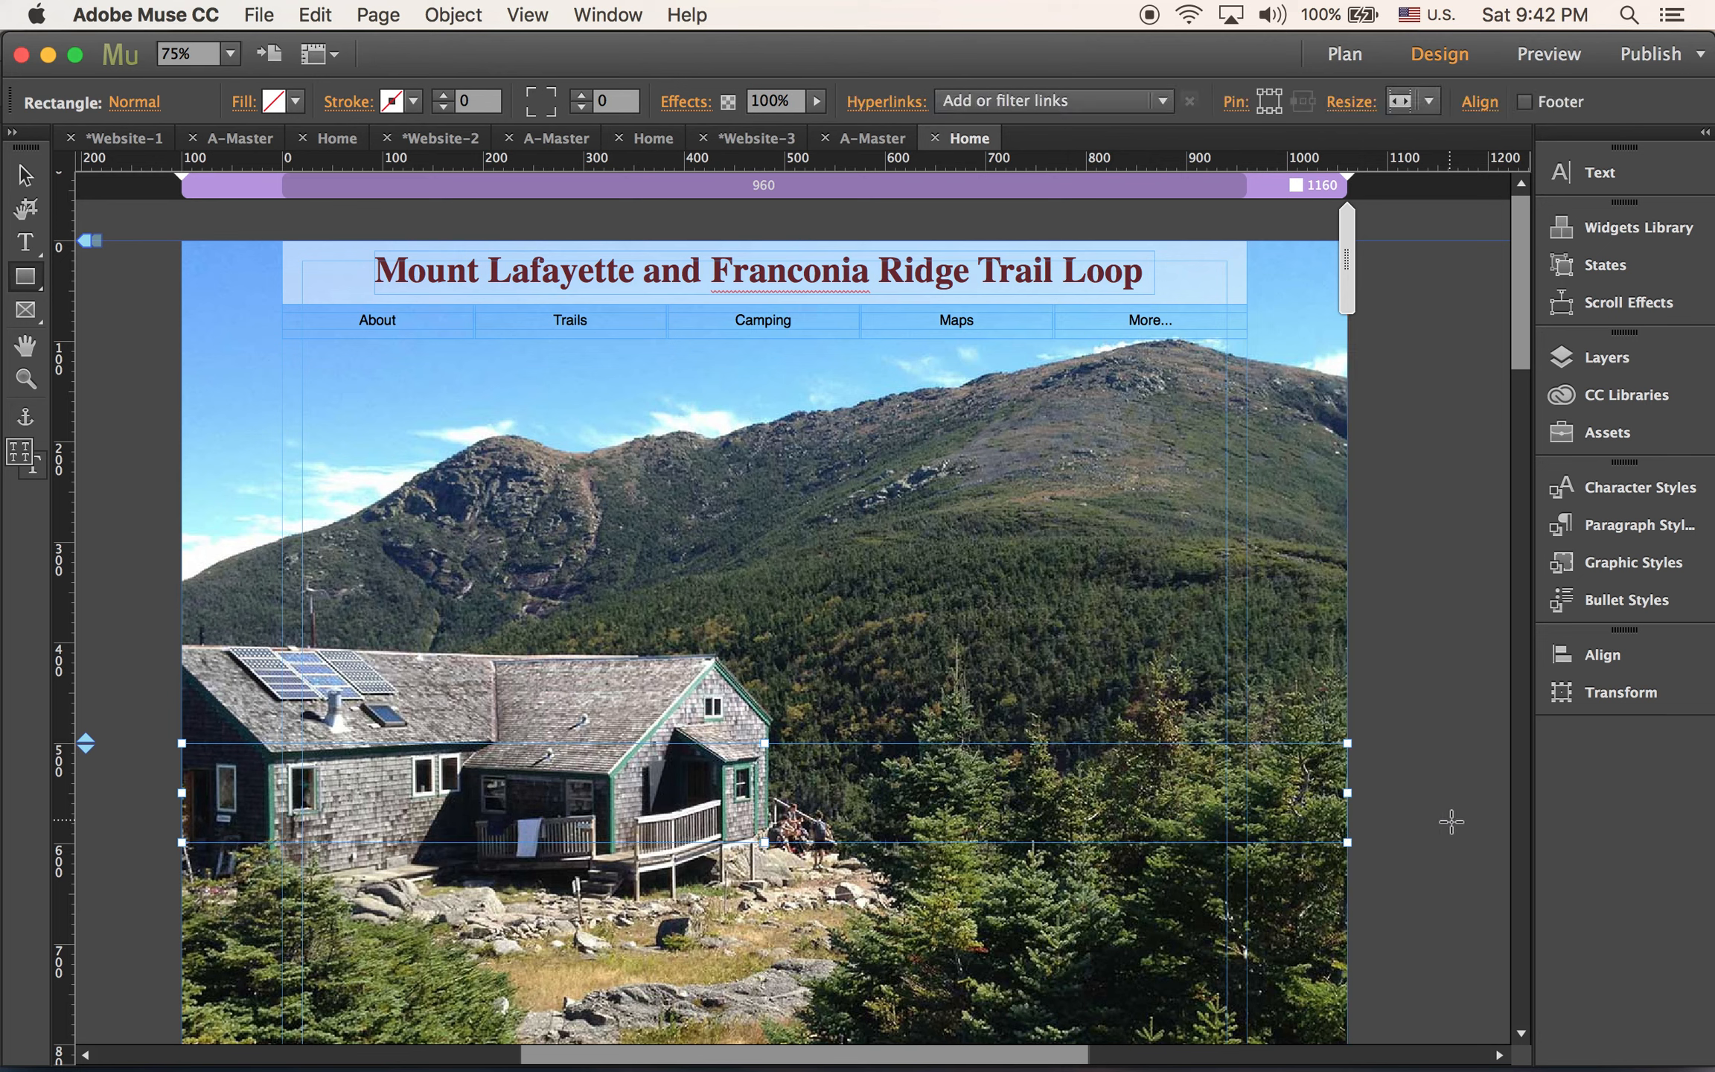
pyautogui.click(1580, 694)
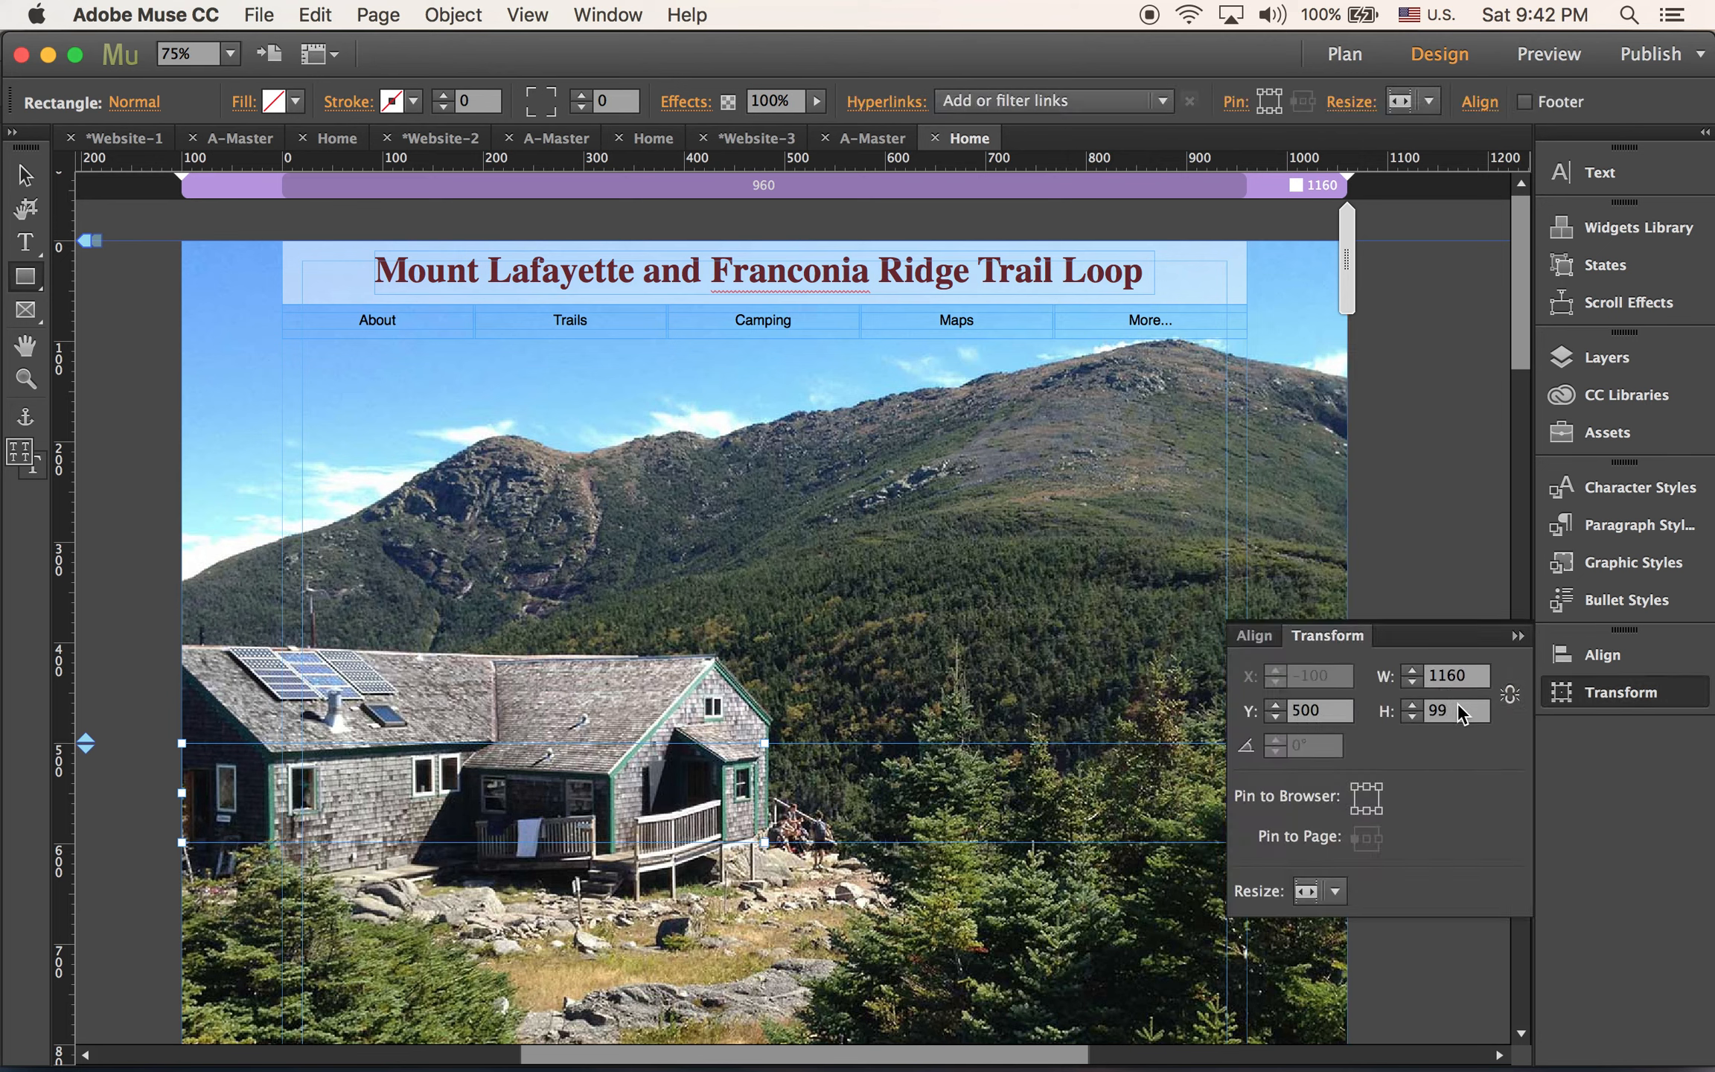
pyautogui.write('100')
pyautogui.press('Return')
pyautogui.click(1517, 634)
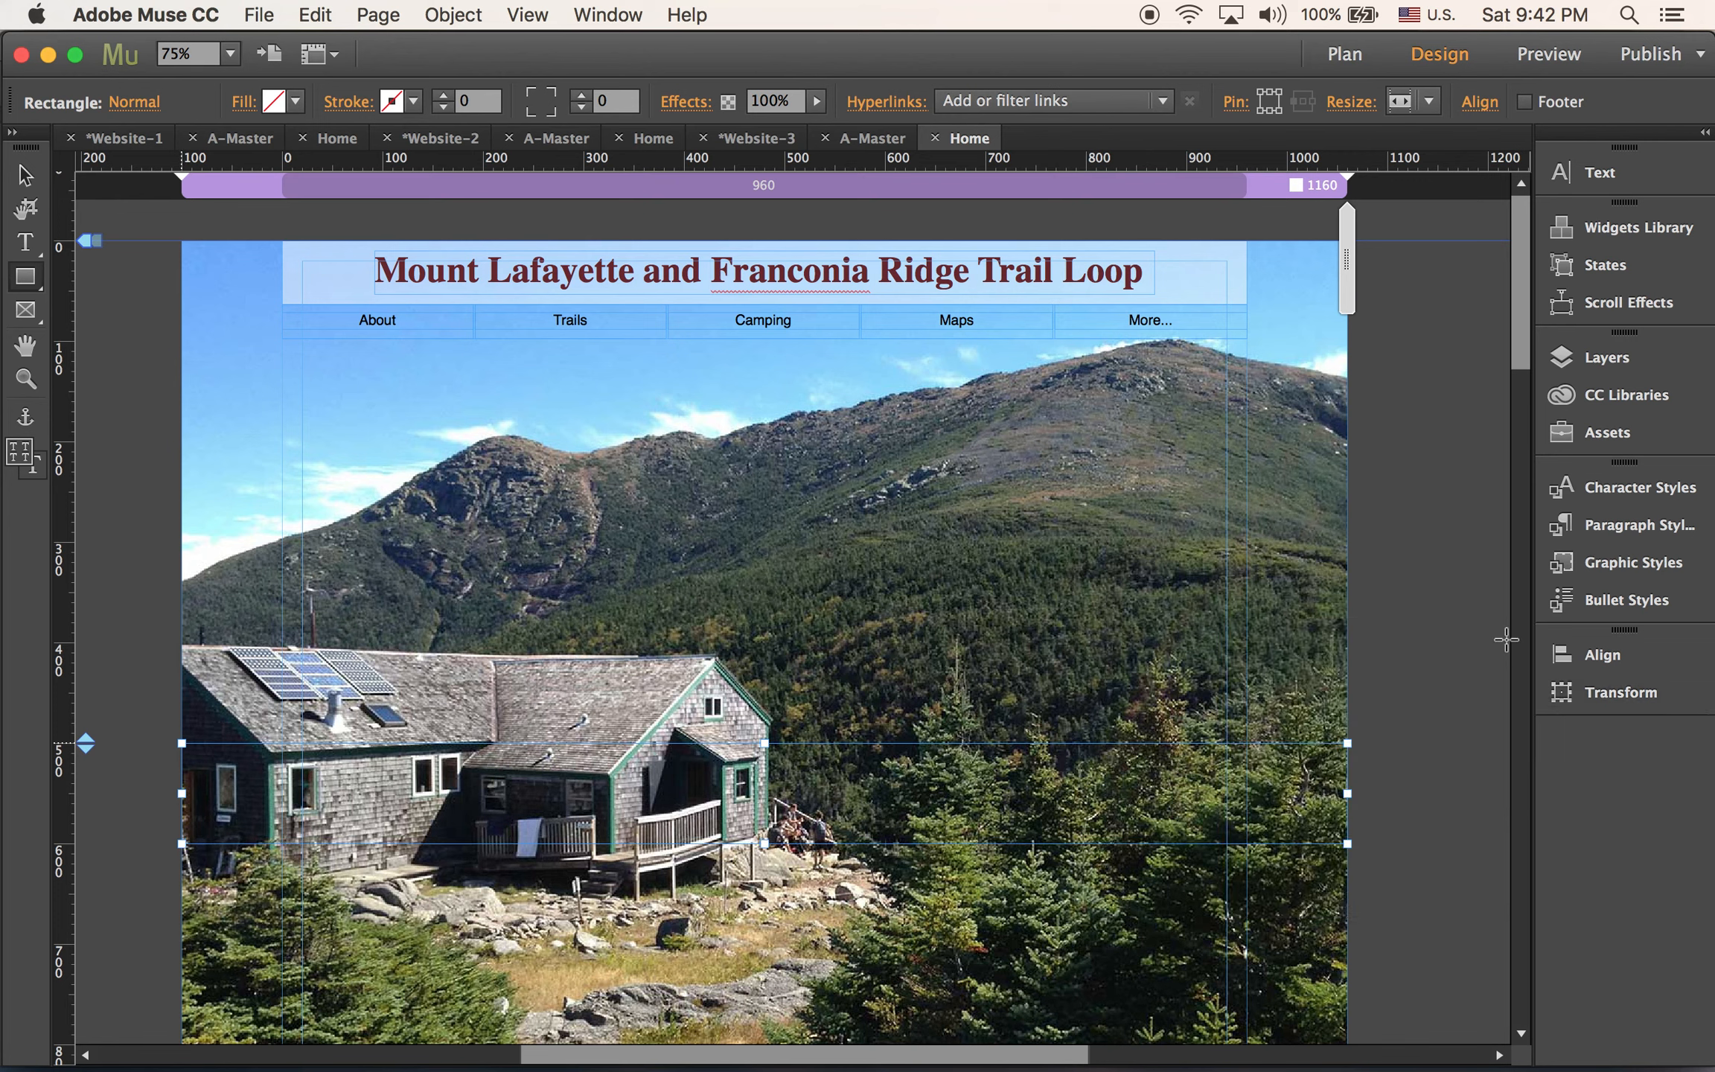
# Fill the full-width banner rectangle with white and reduce its opacity to 65%
pyautogui.click(295, 104)
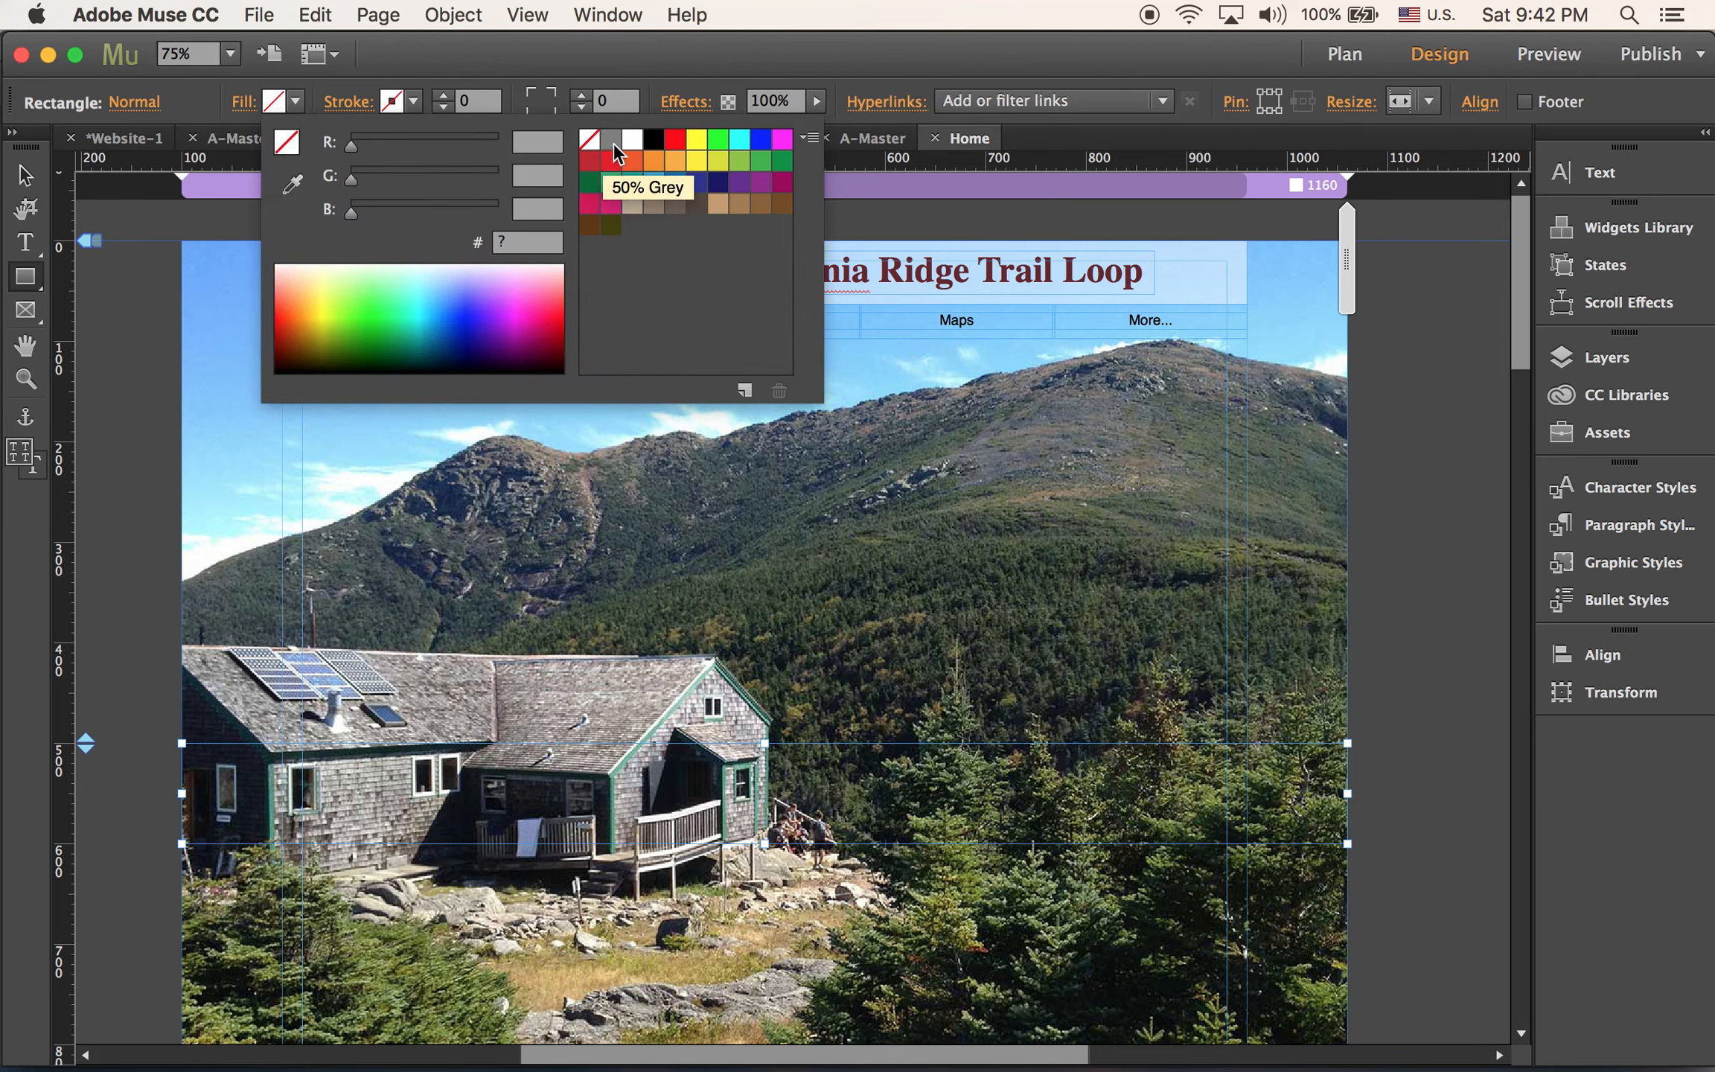
pyautogui.click(633, 137)
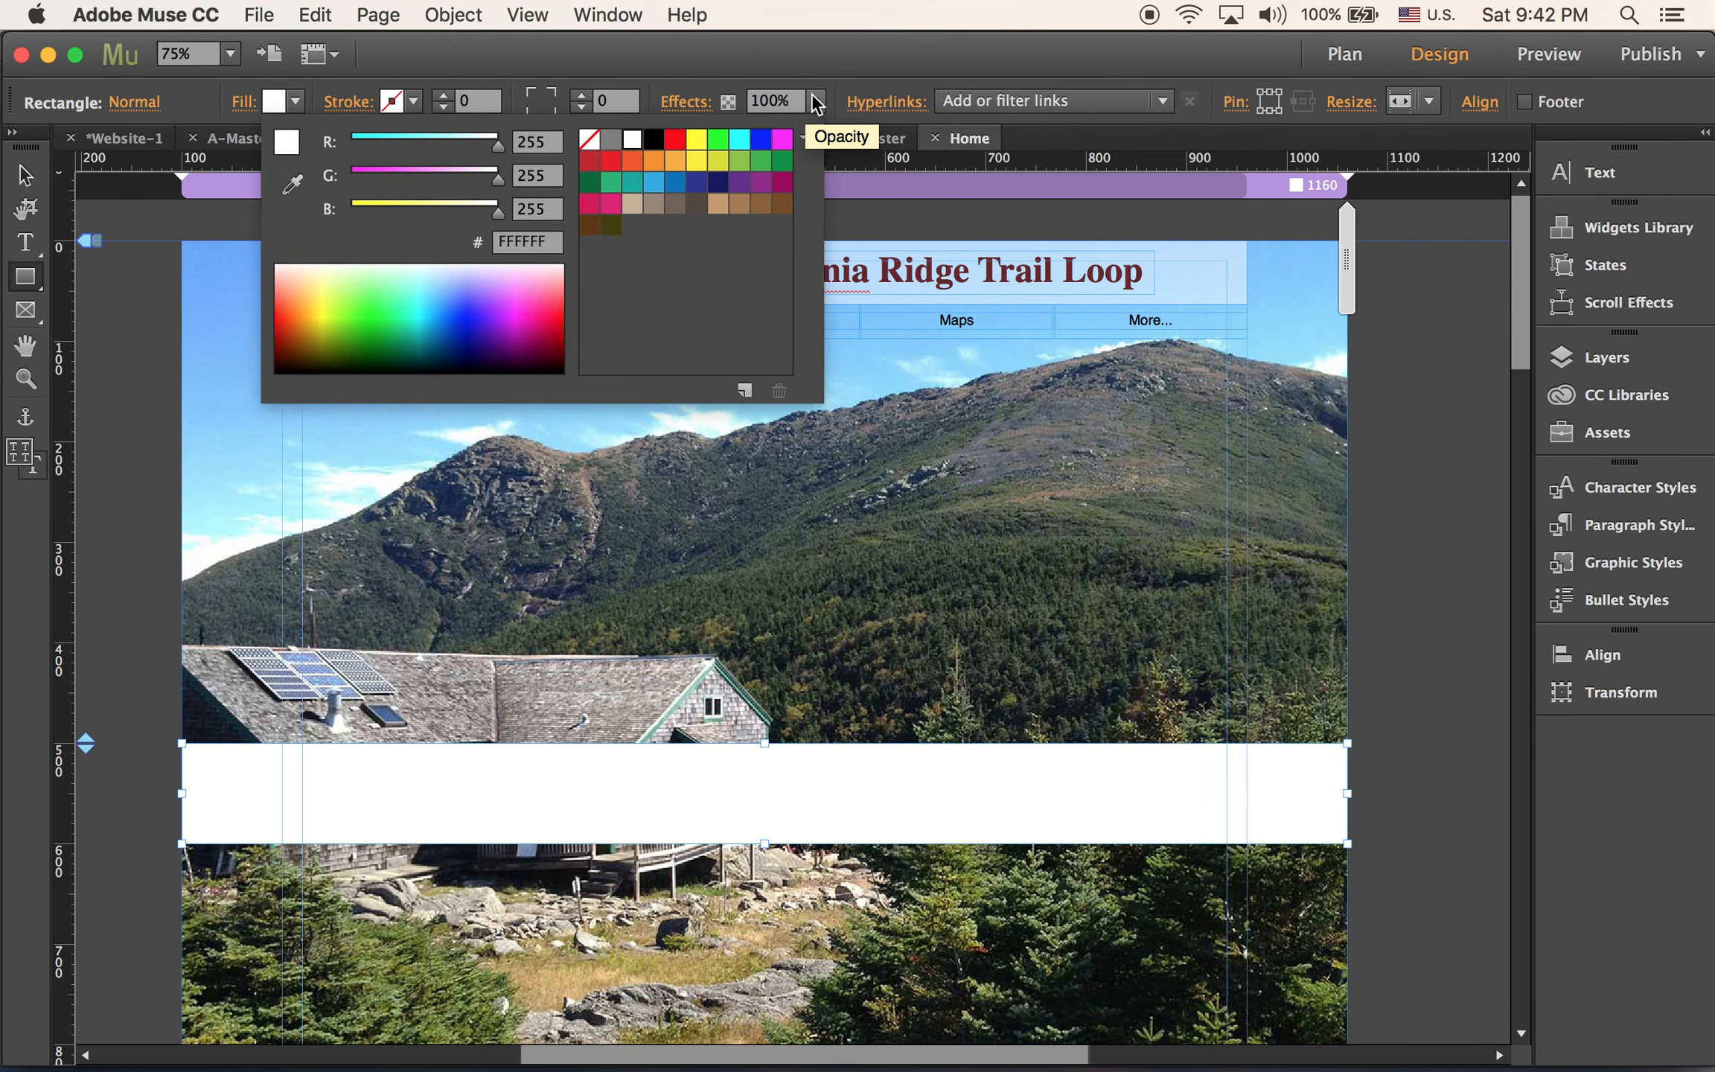
pyautogui.click(818, 101)
pyautogui.moveTo(819, 125); pyautogui.dragTo(780, 131)
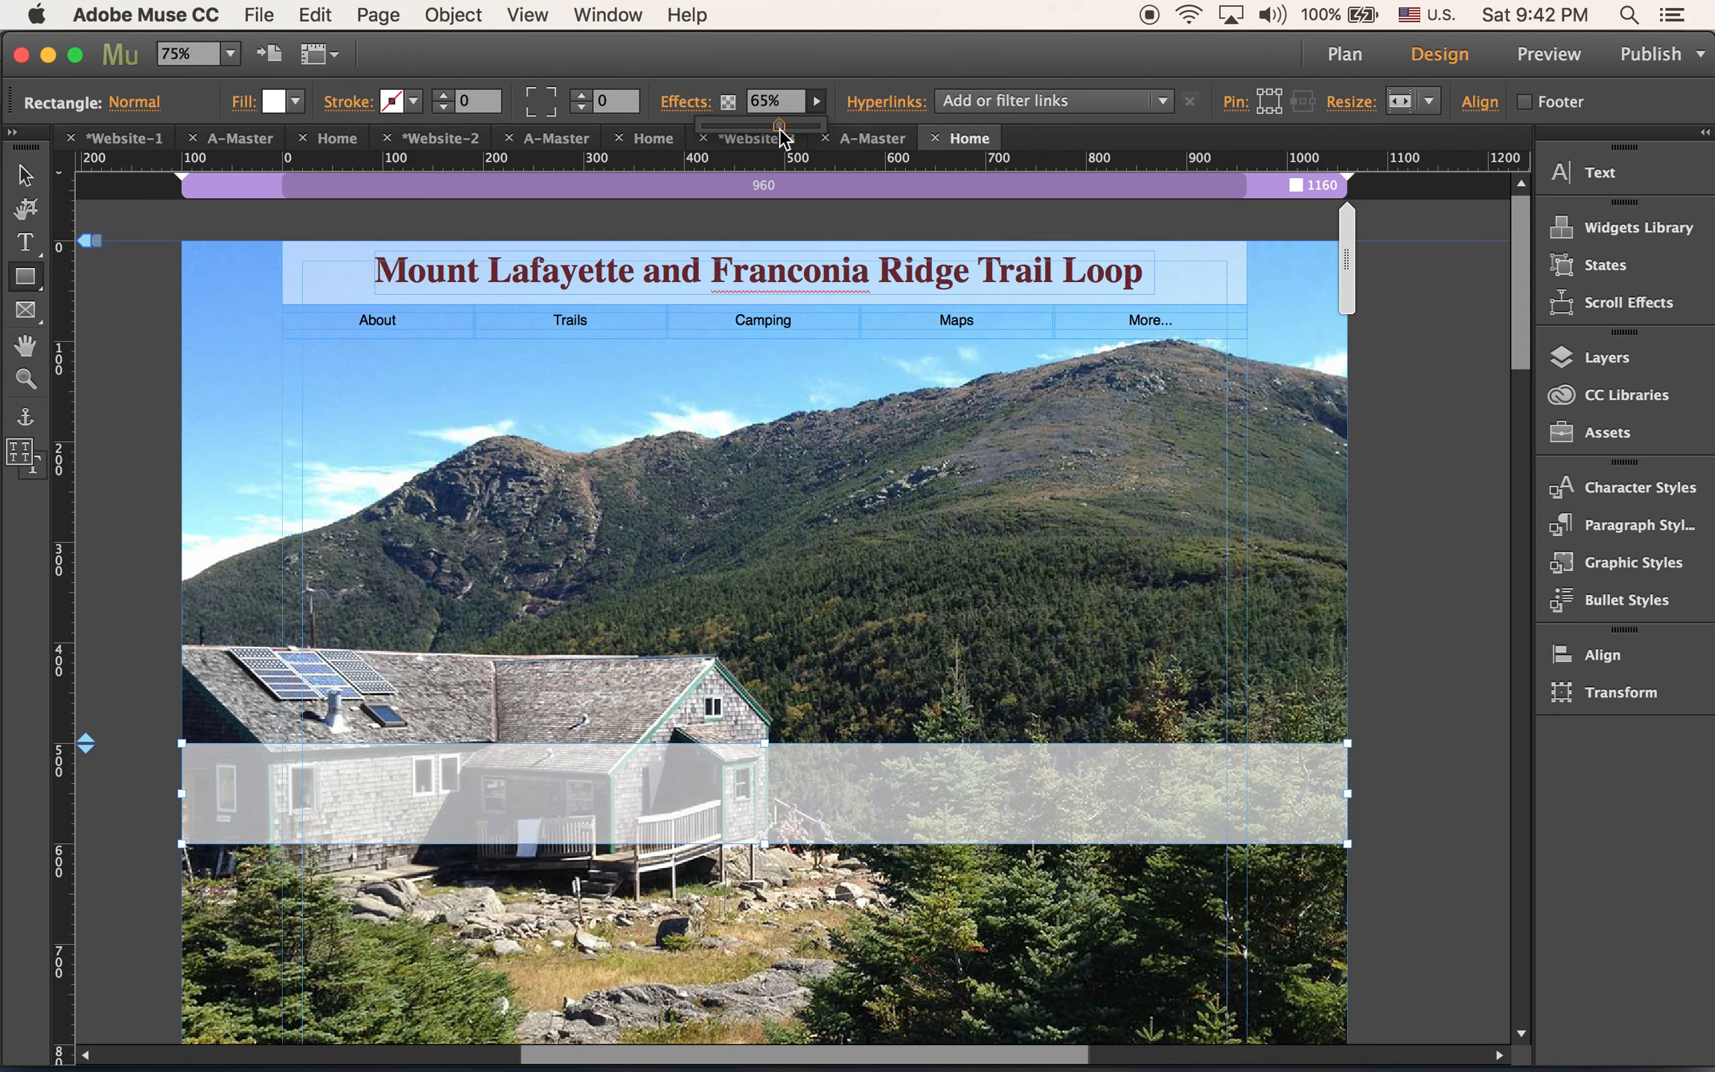
pyautogui.click(24, 175)
pyautogui.click(142, 357)
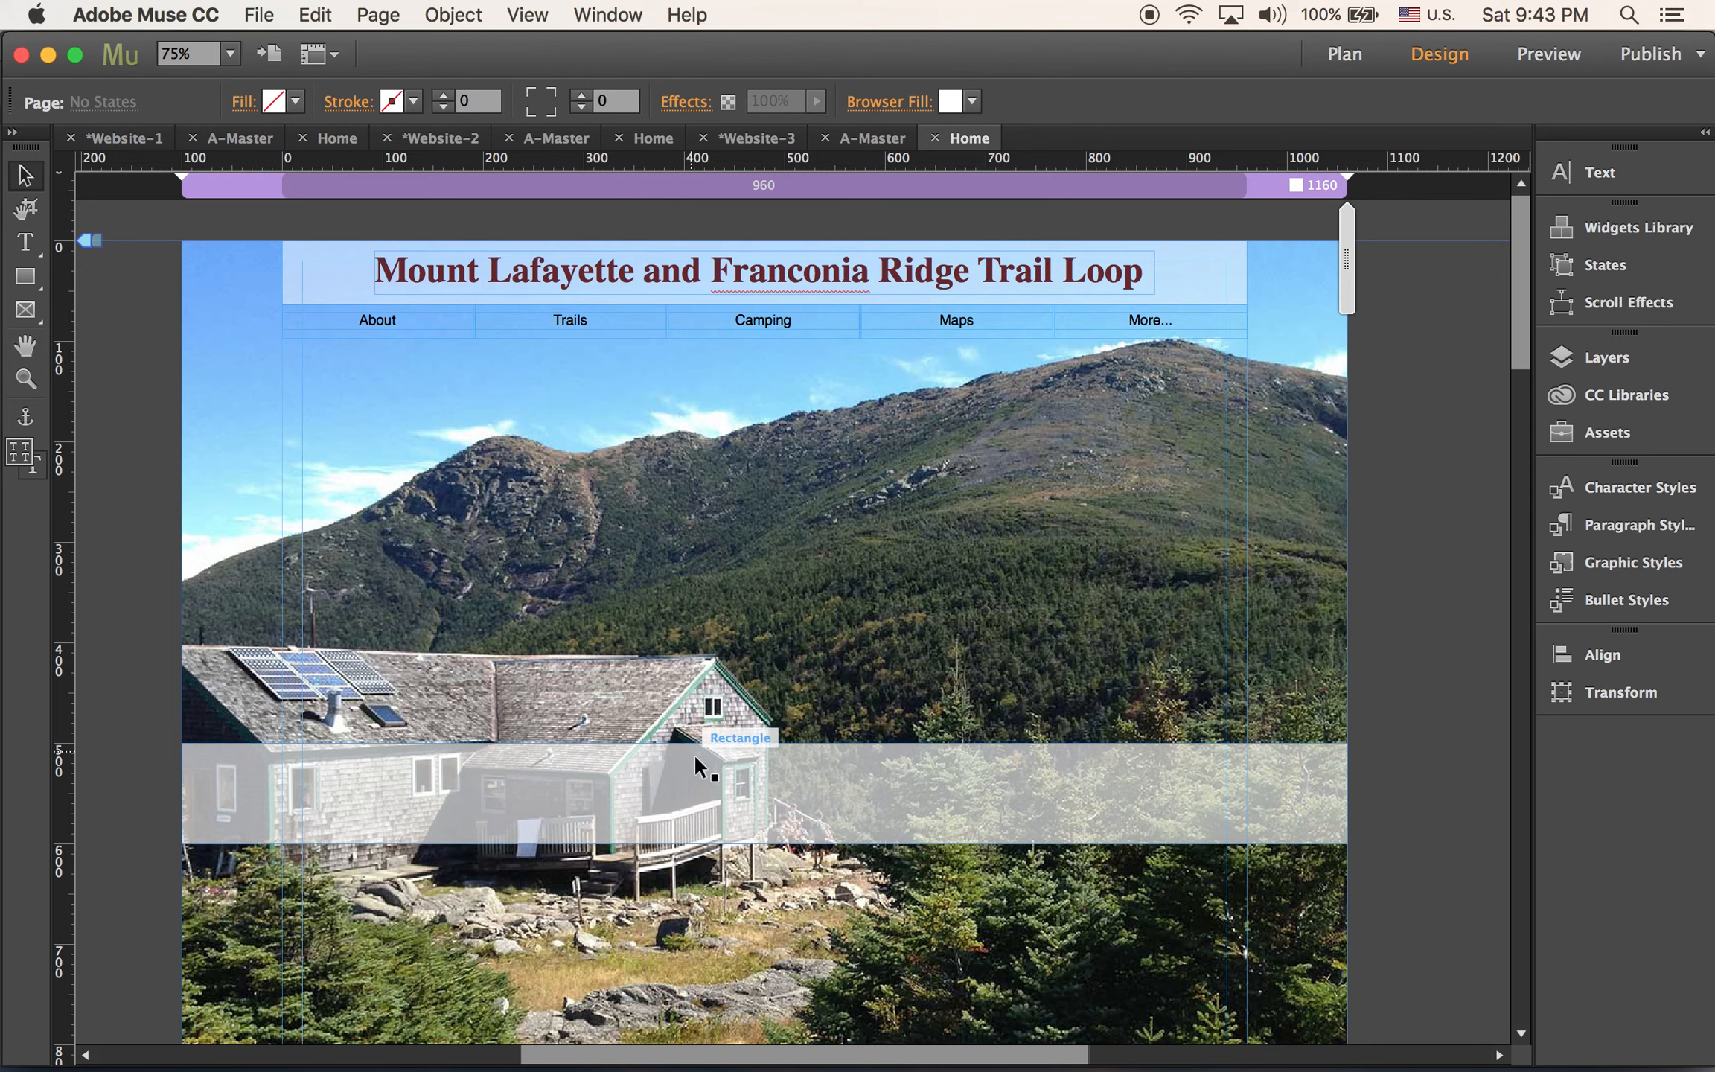
# Duplicate the navigation menu onto the white banner at Y 533 and bring the copy in front of the banner rectangle
pyautogui.click(381, 317)
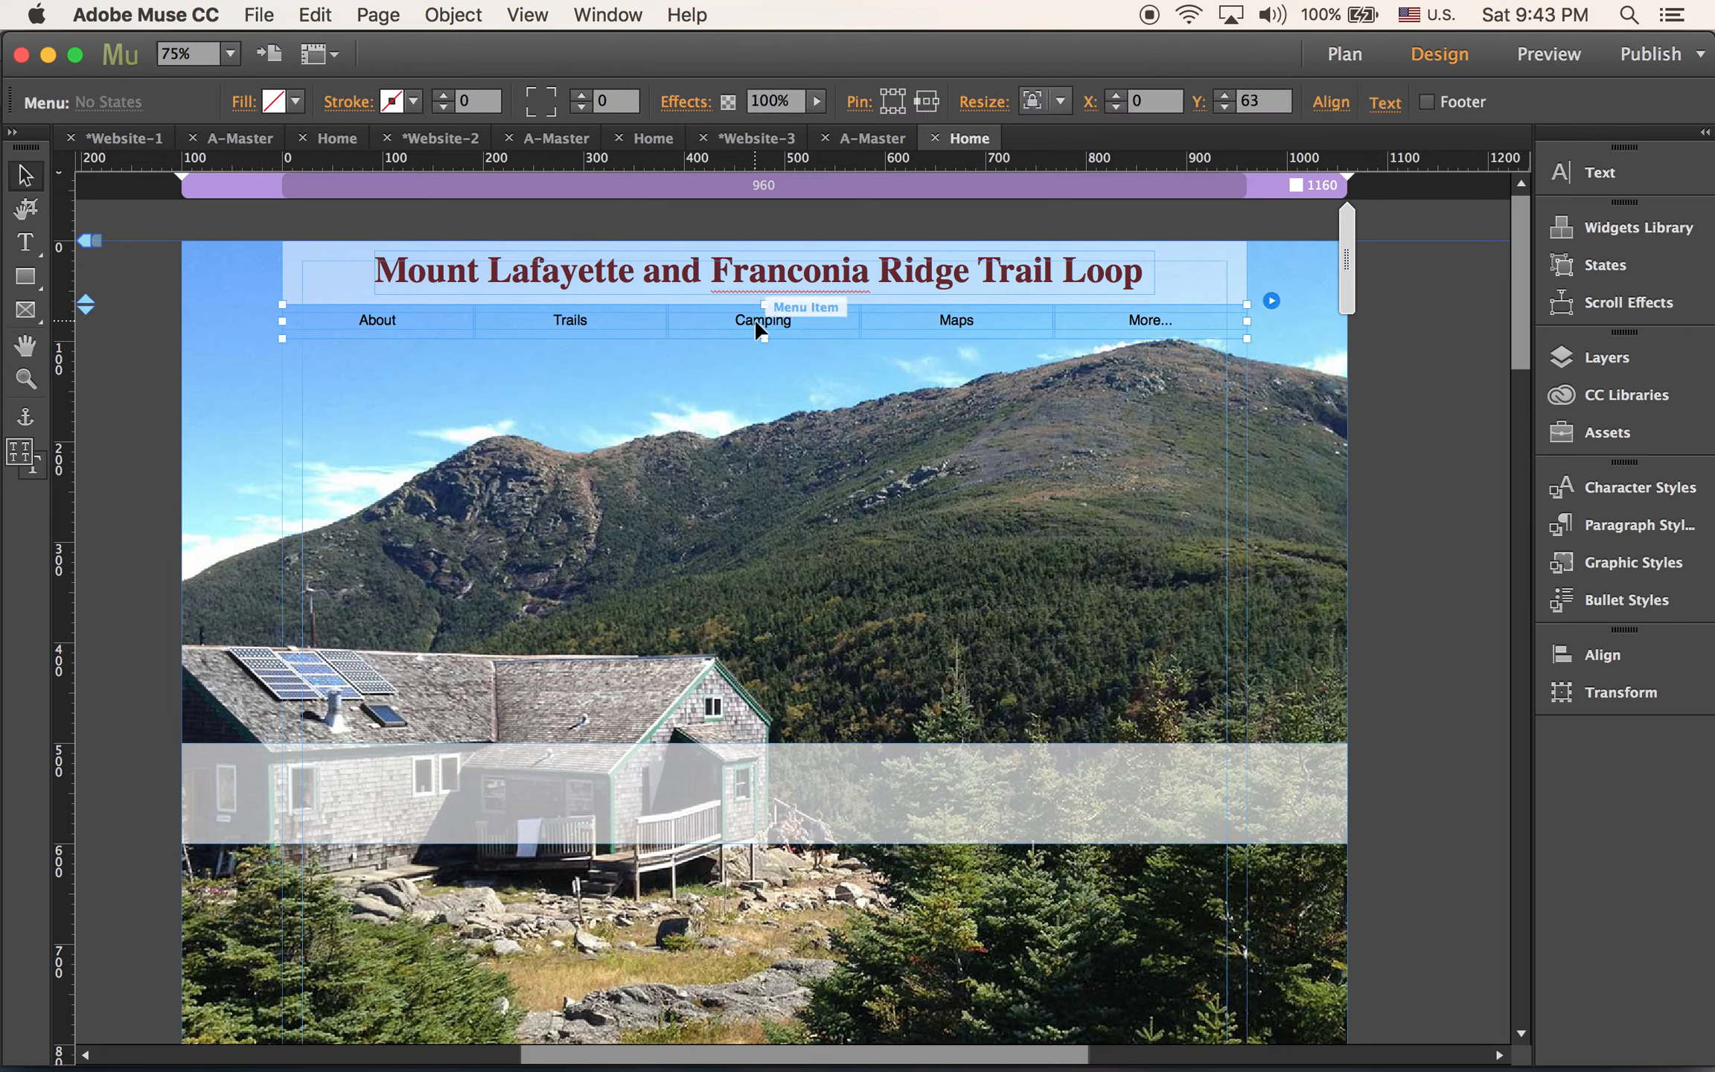
pyautogui.moveTo(756, 325); pyautogui.dragTo(781, 796)
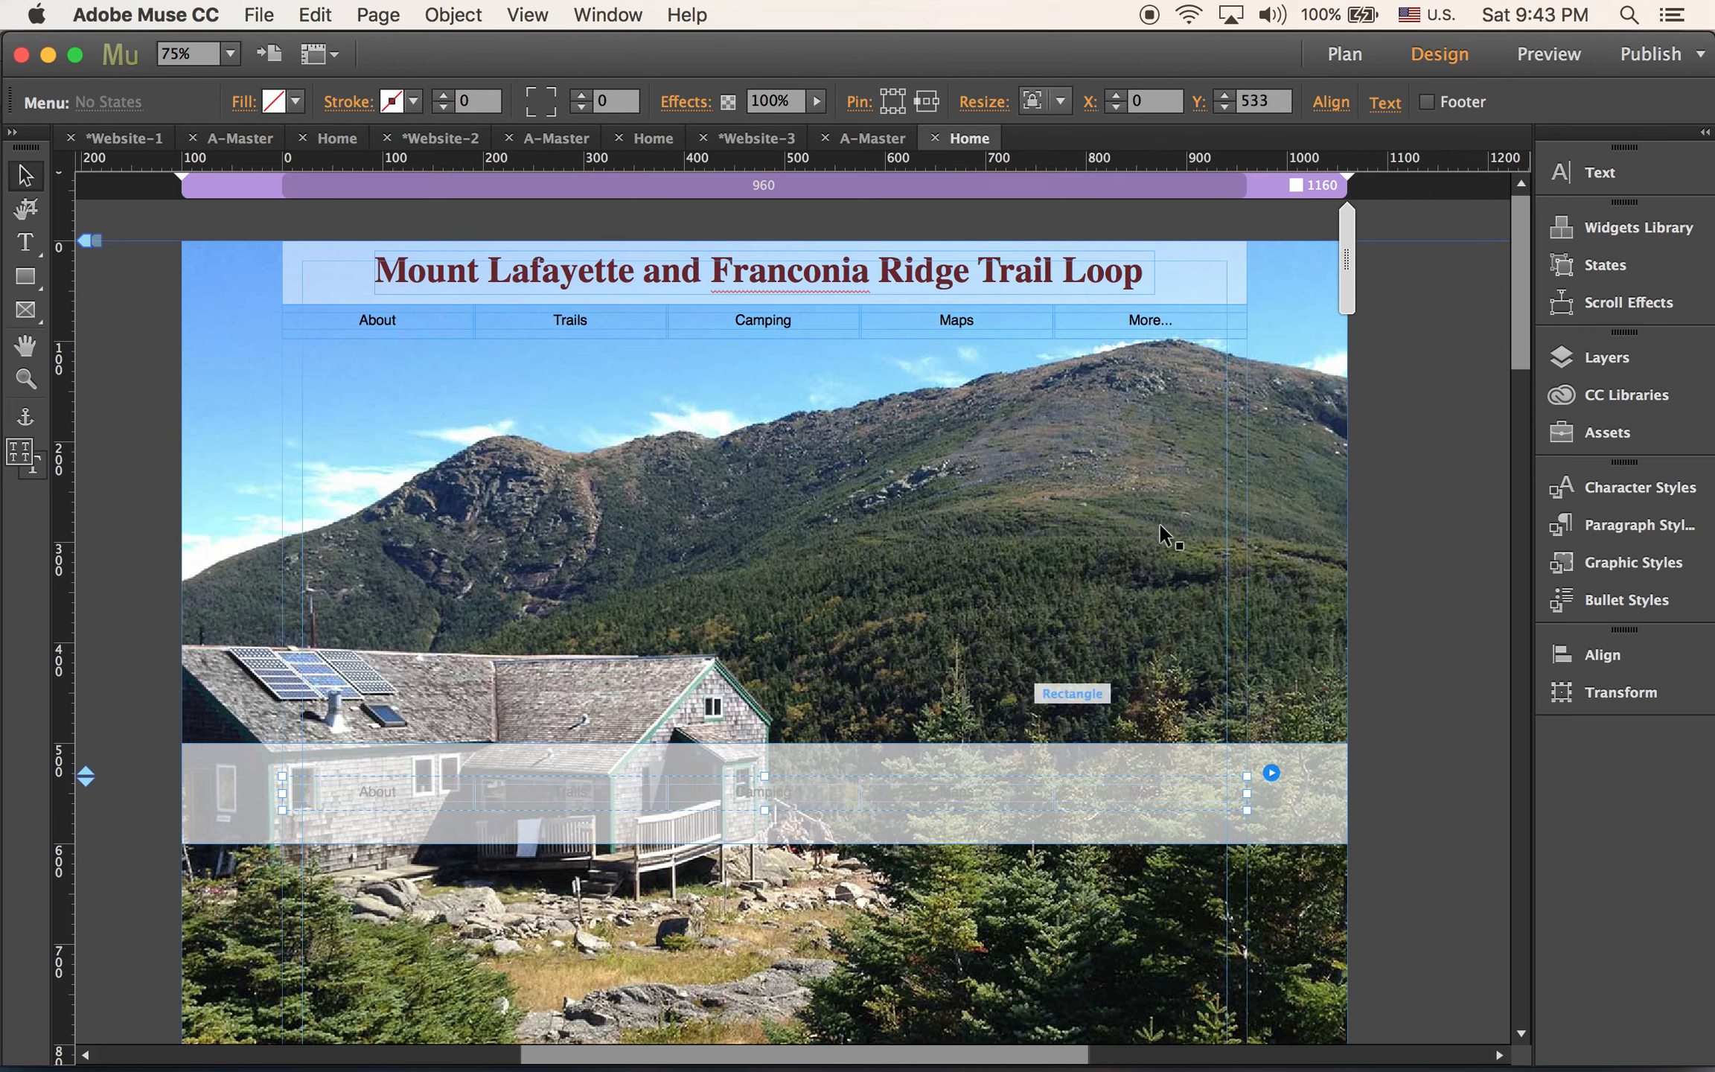
pyautogui.click(1569, 350)
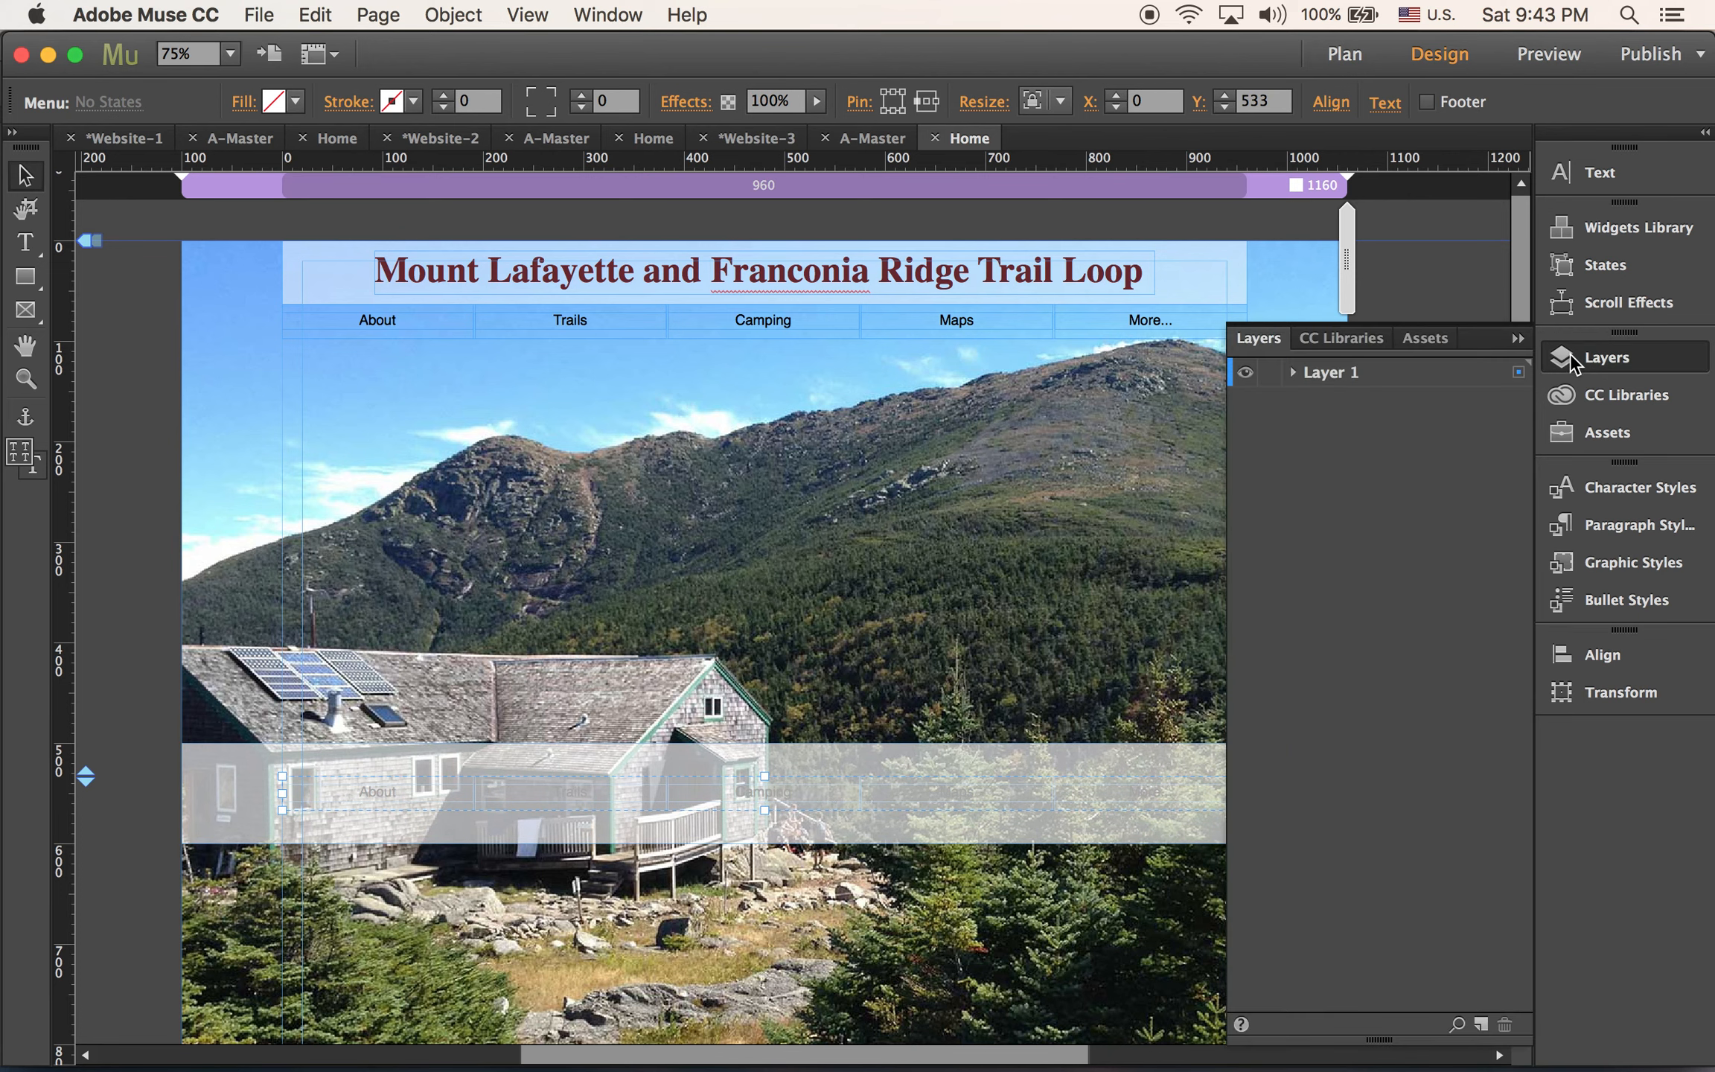
pyautogui.click(1292, 373)
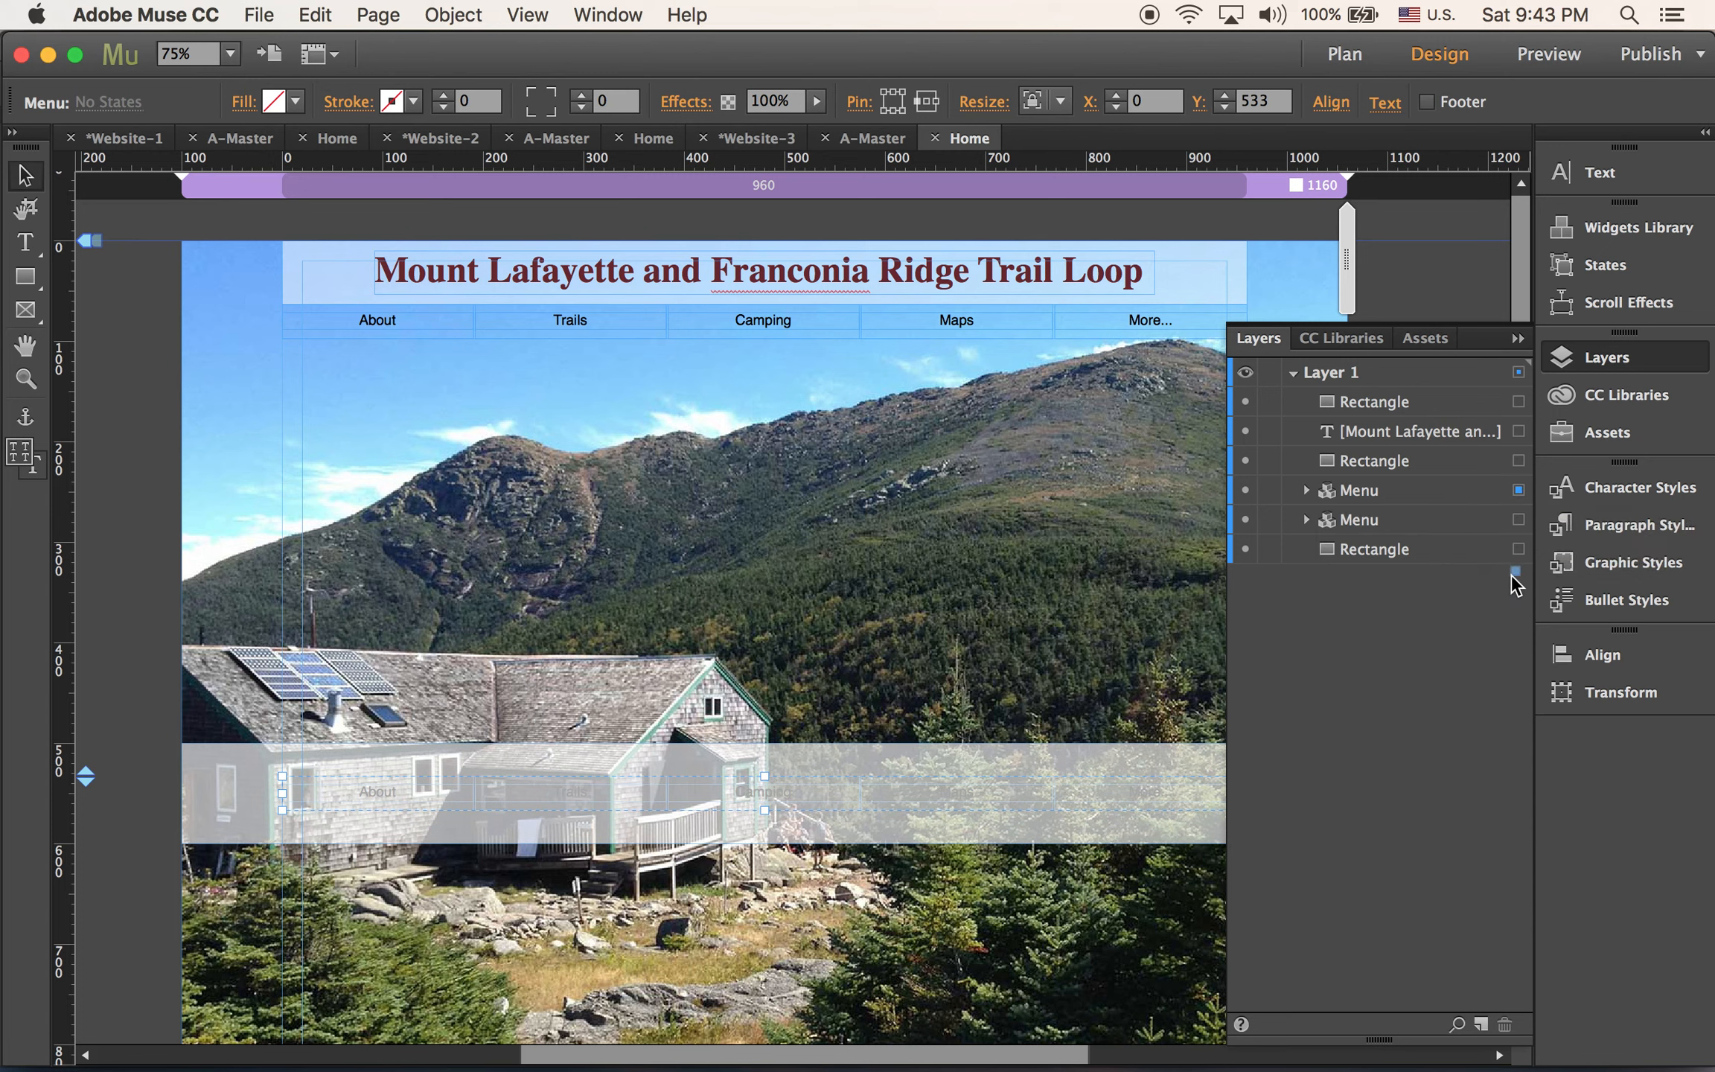
pyautogui.click(1391, 490)
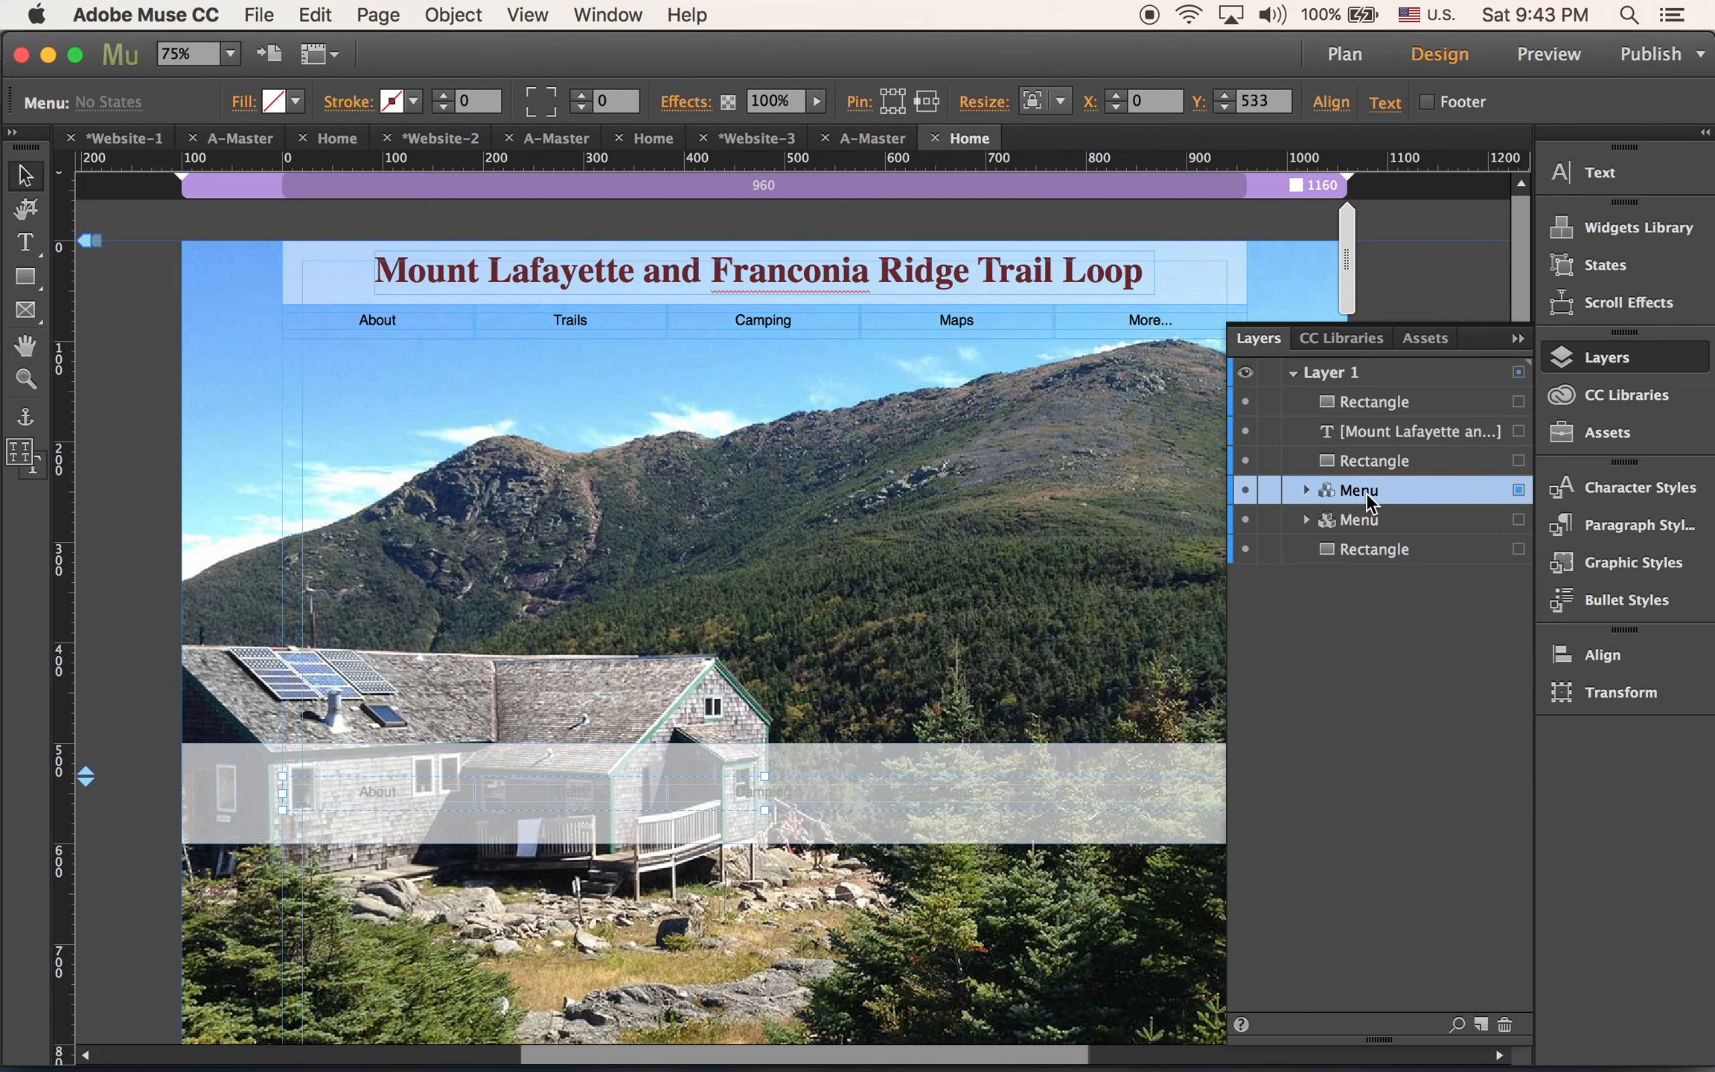
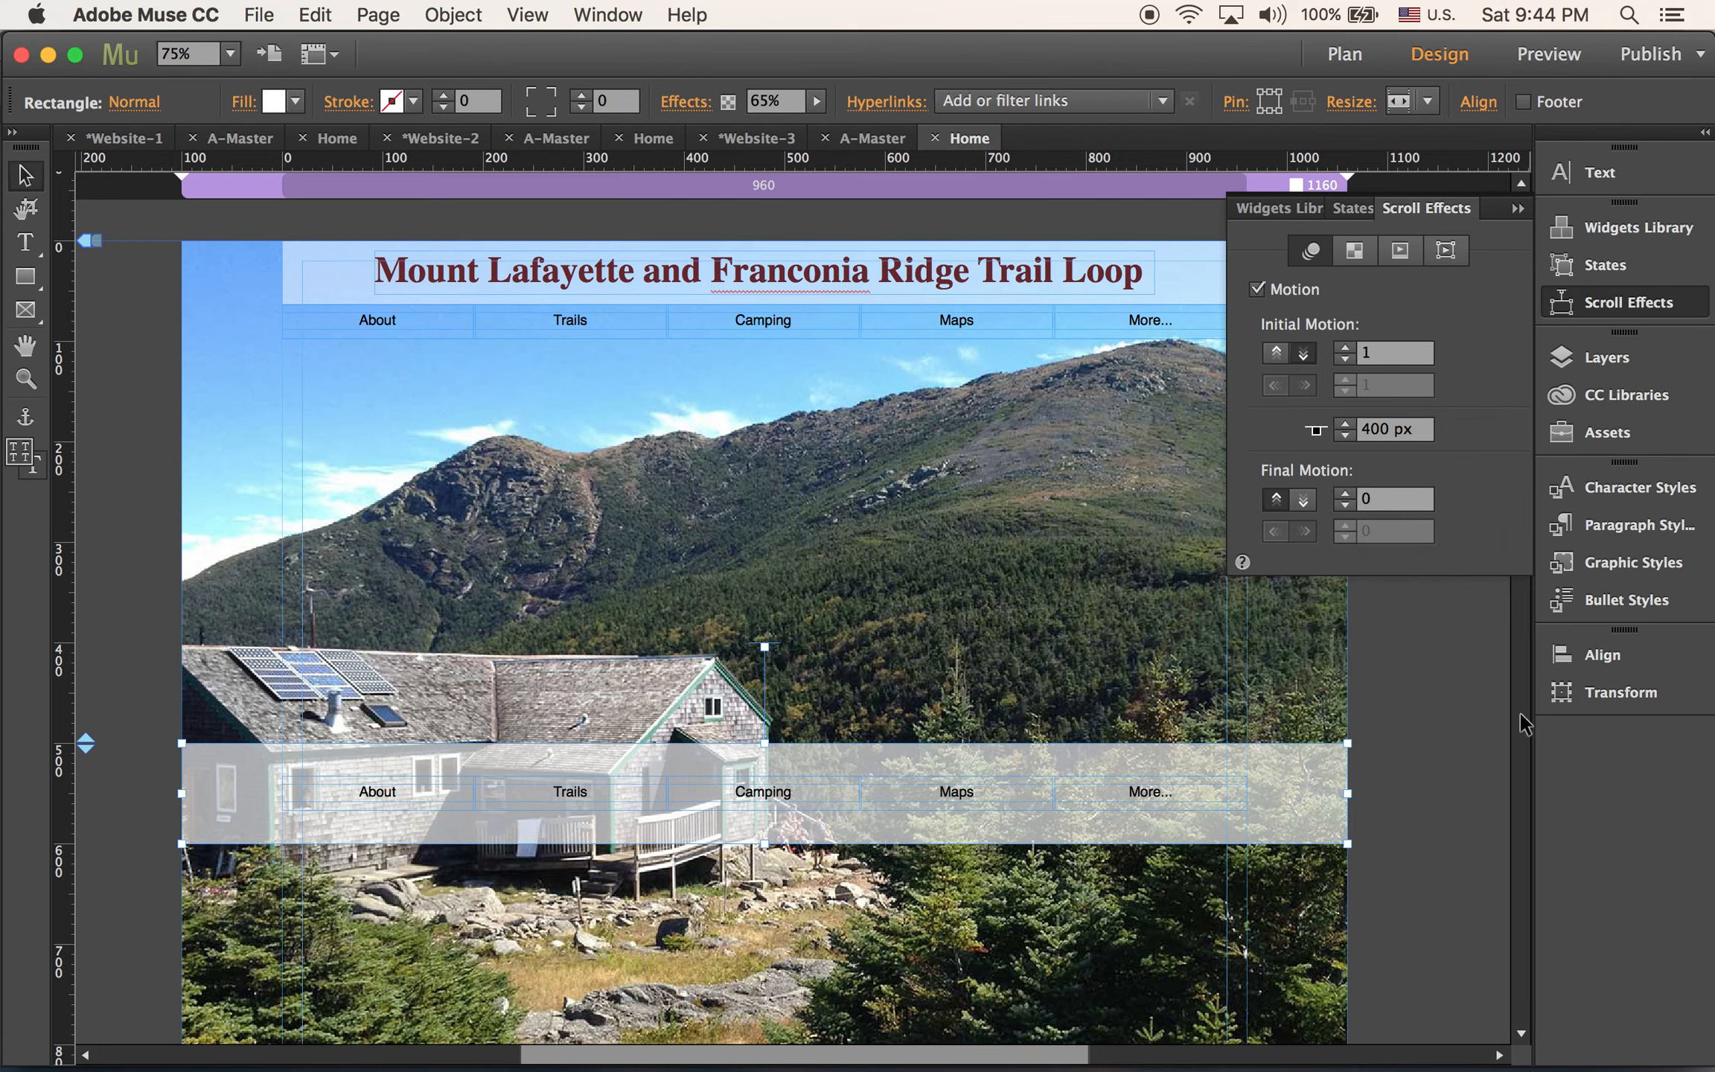
# Preview the page in Chrome, examine how the banner and its menu scroll, and return to Adobe Muse
pyautogui.click(1457, 703)
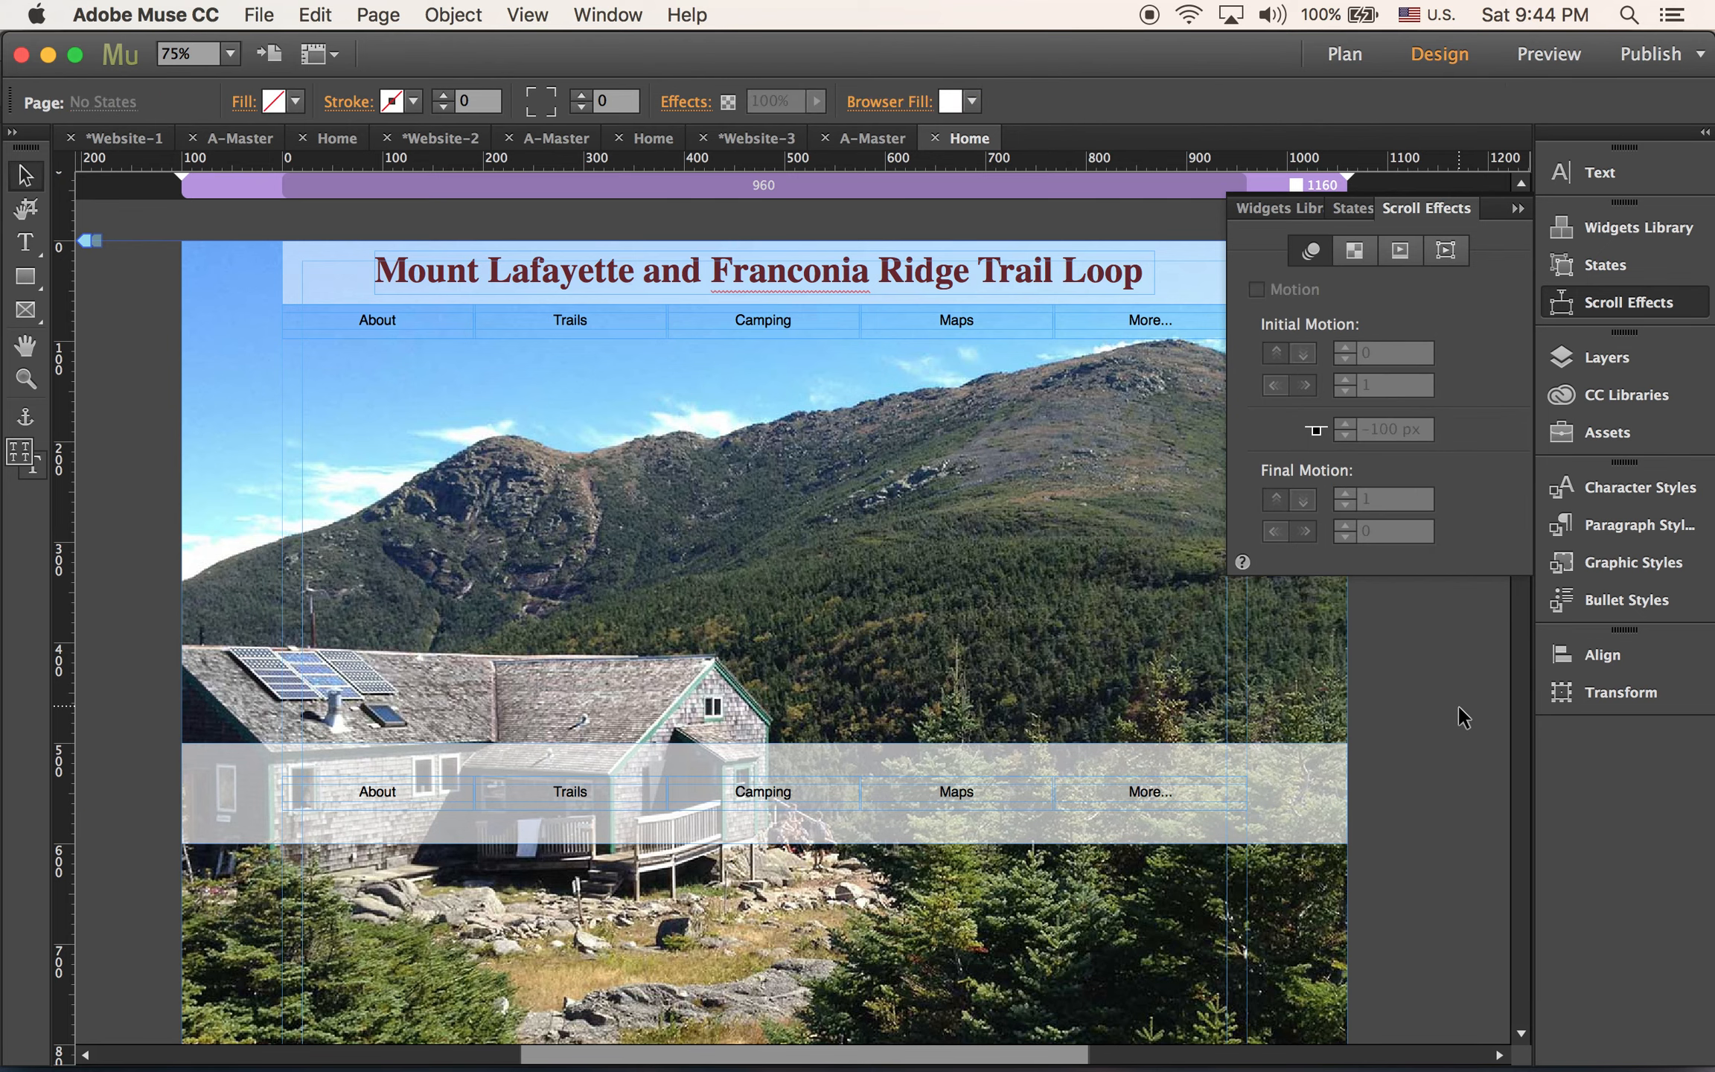
pyautogui.press('super+shift+e')
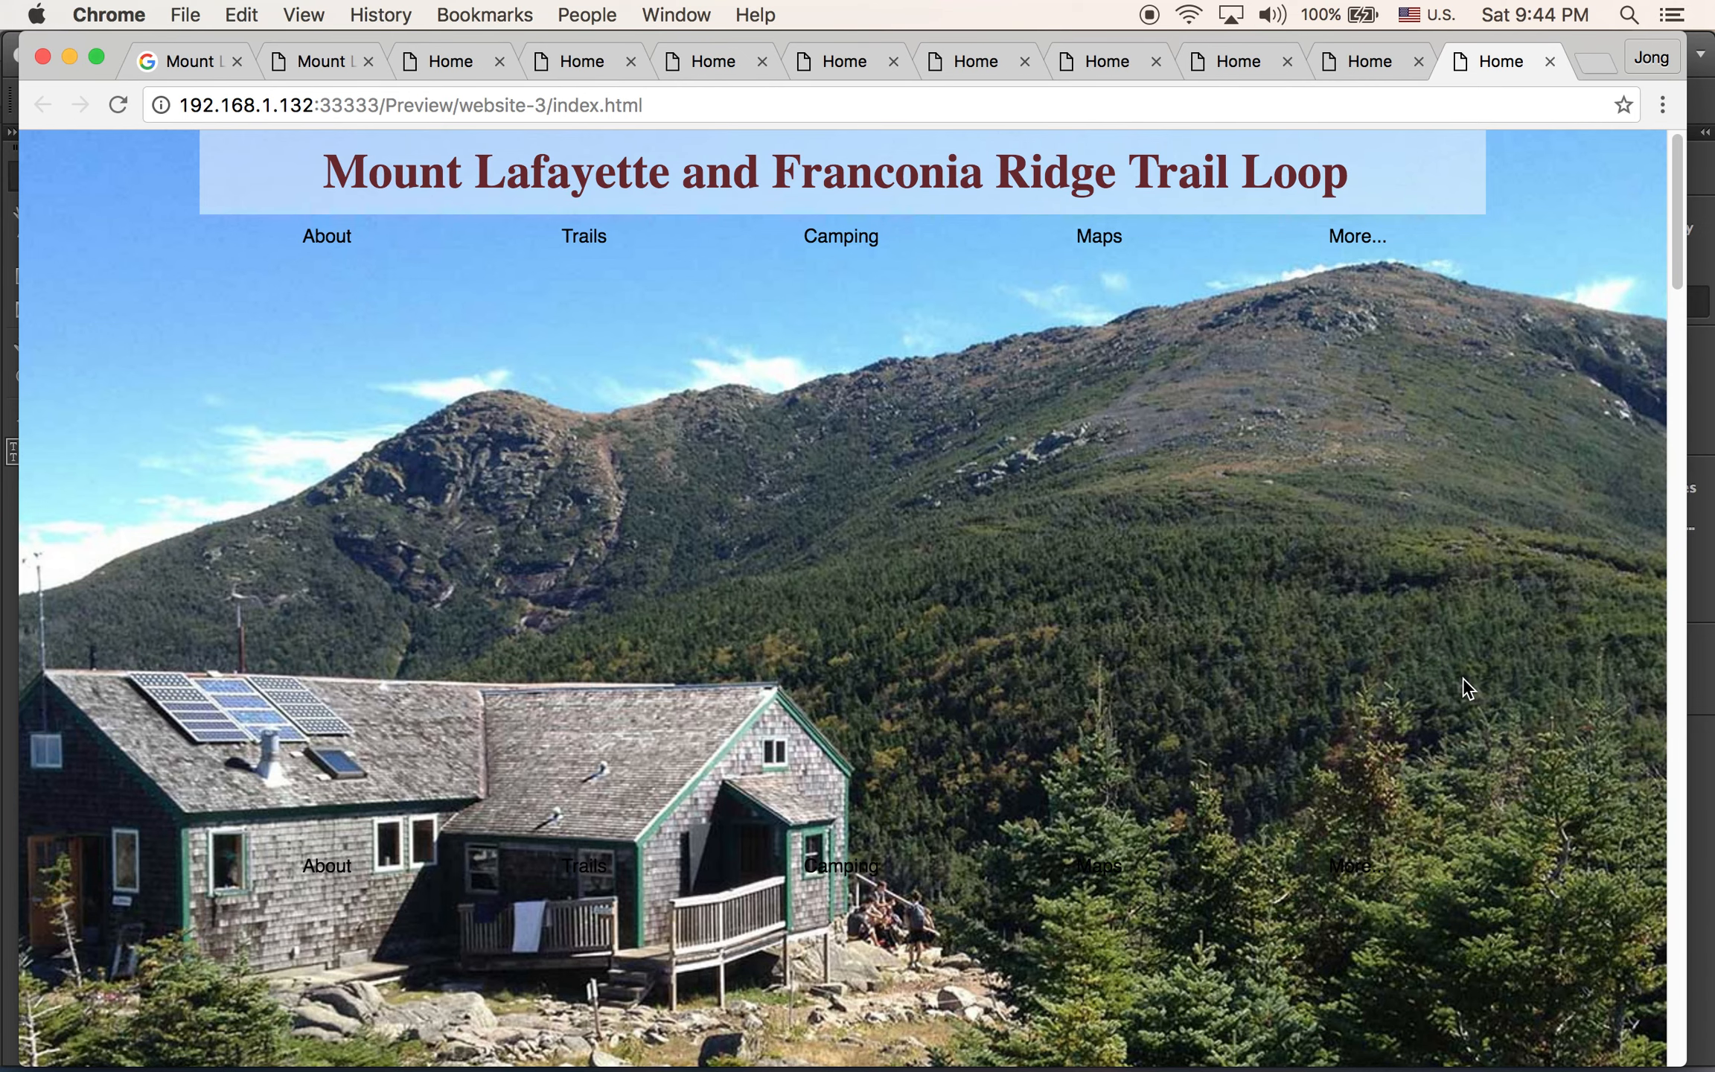
pyautogui.scroll(-3, 1547, 650)
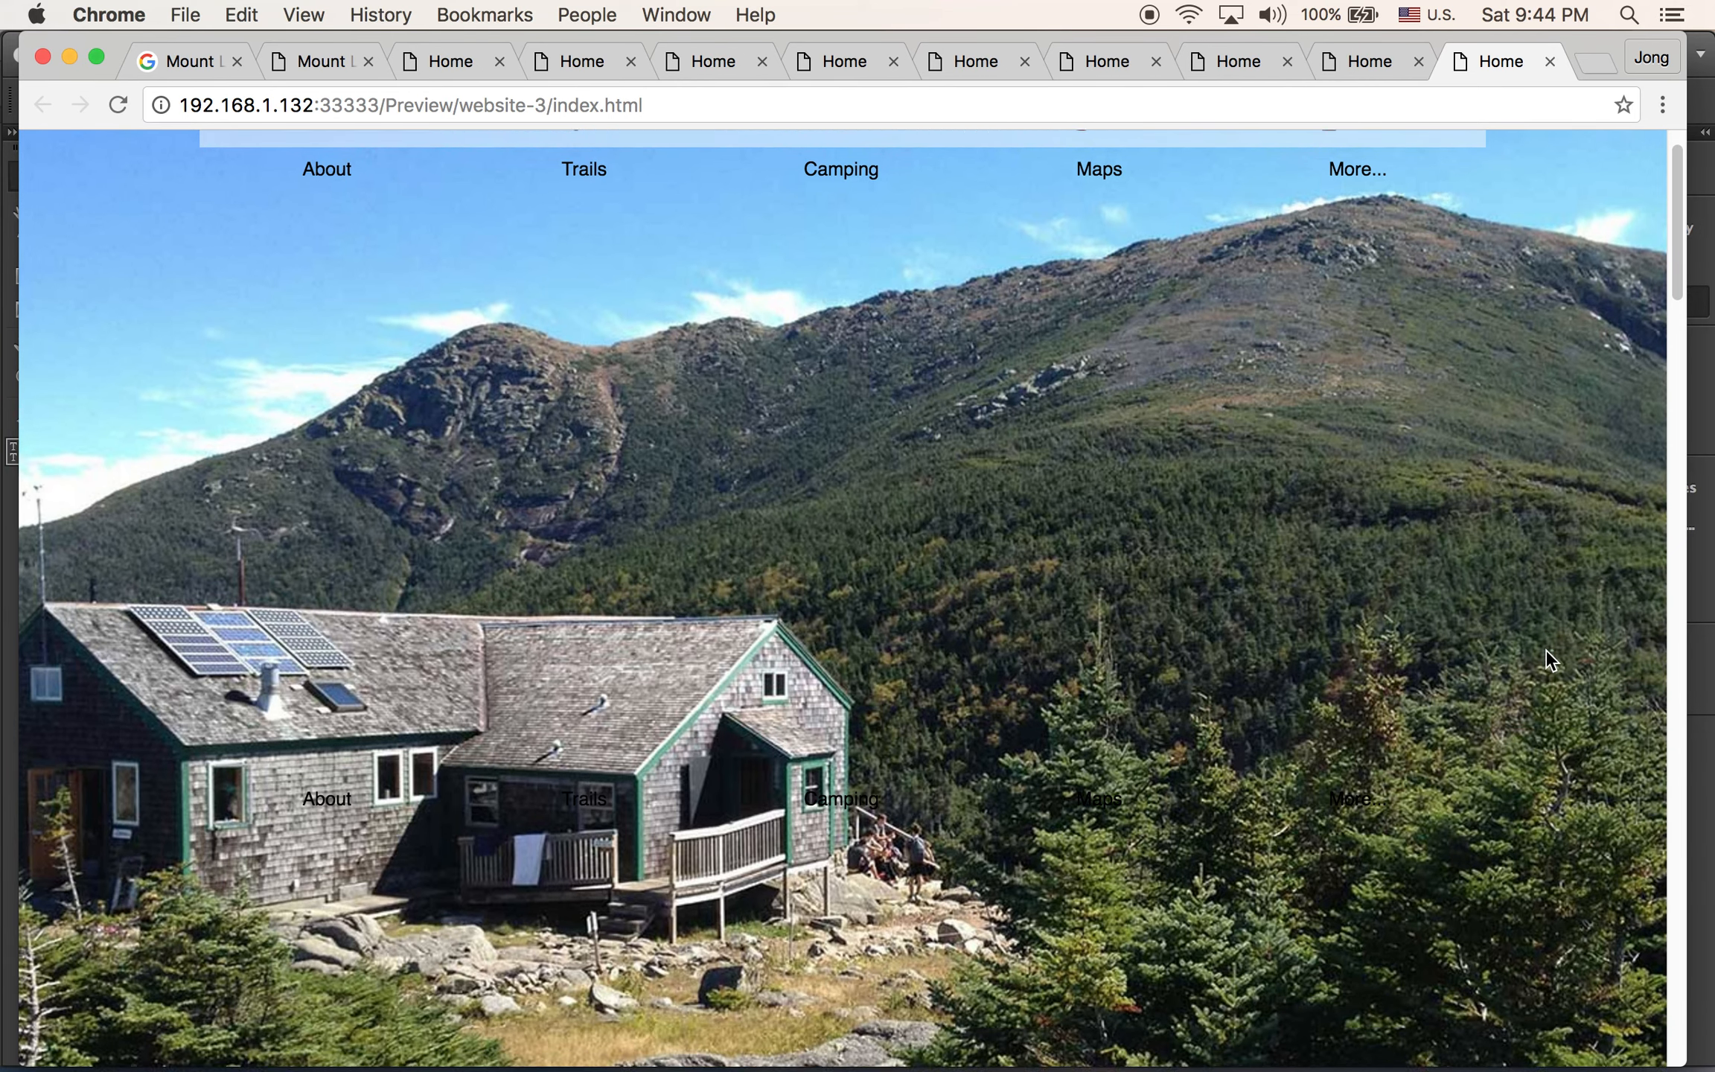
pyautogui.scroll(-5, 1549, 660)
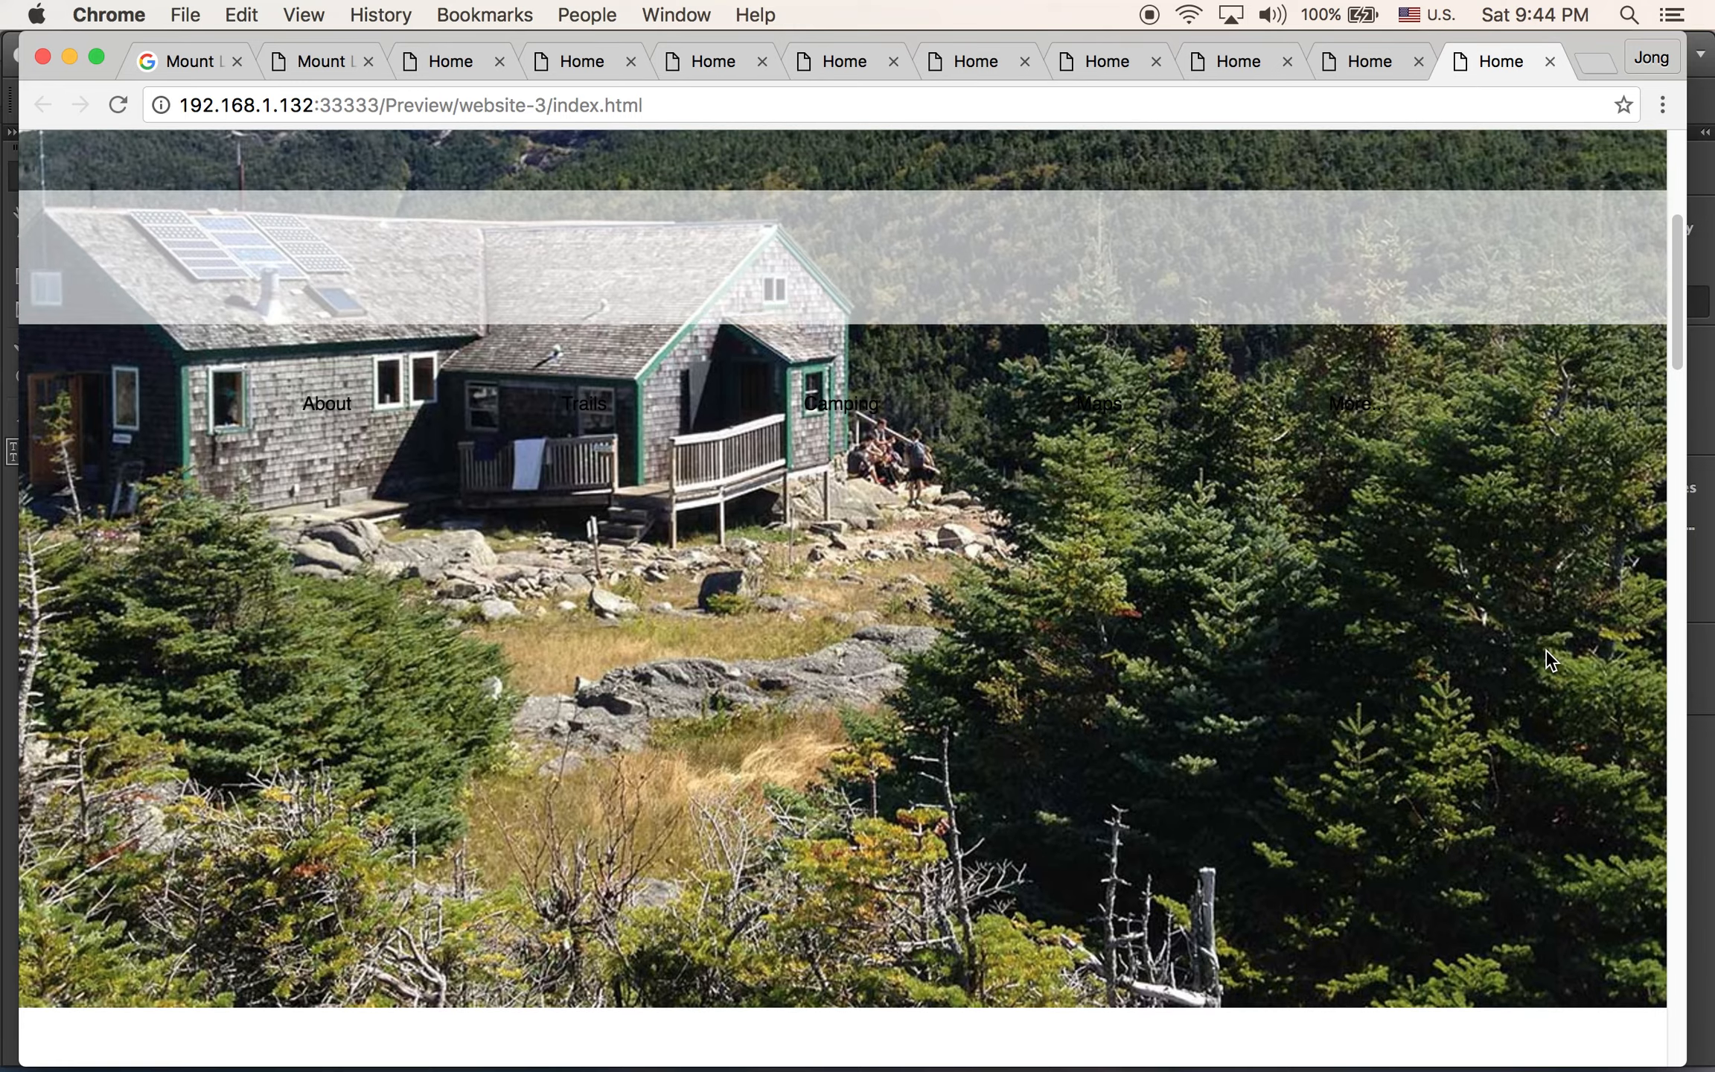
pyautogui.scroll(8, 1551, 658)
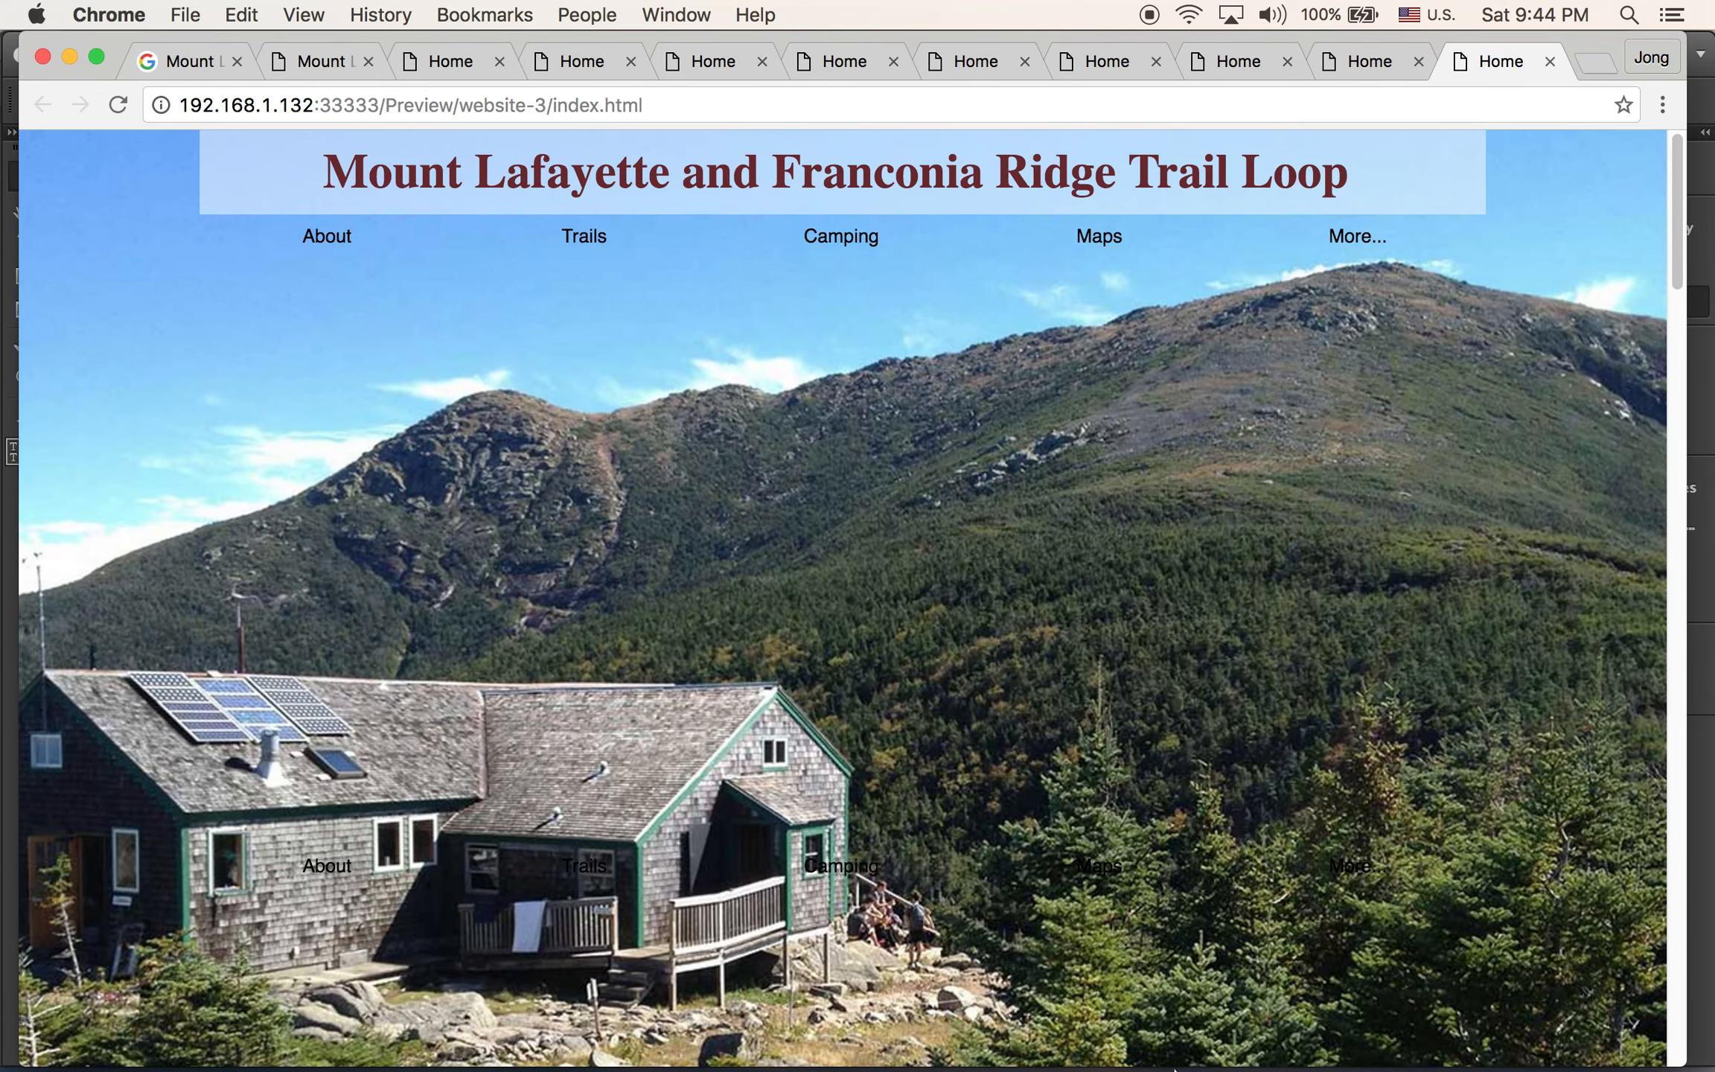
pyautogui.moveTo(1080, 1066)
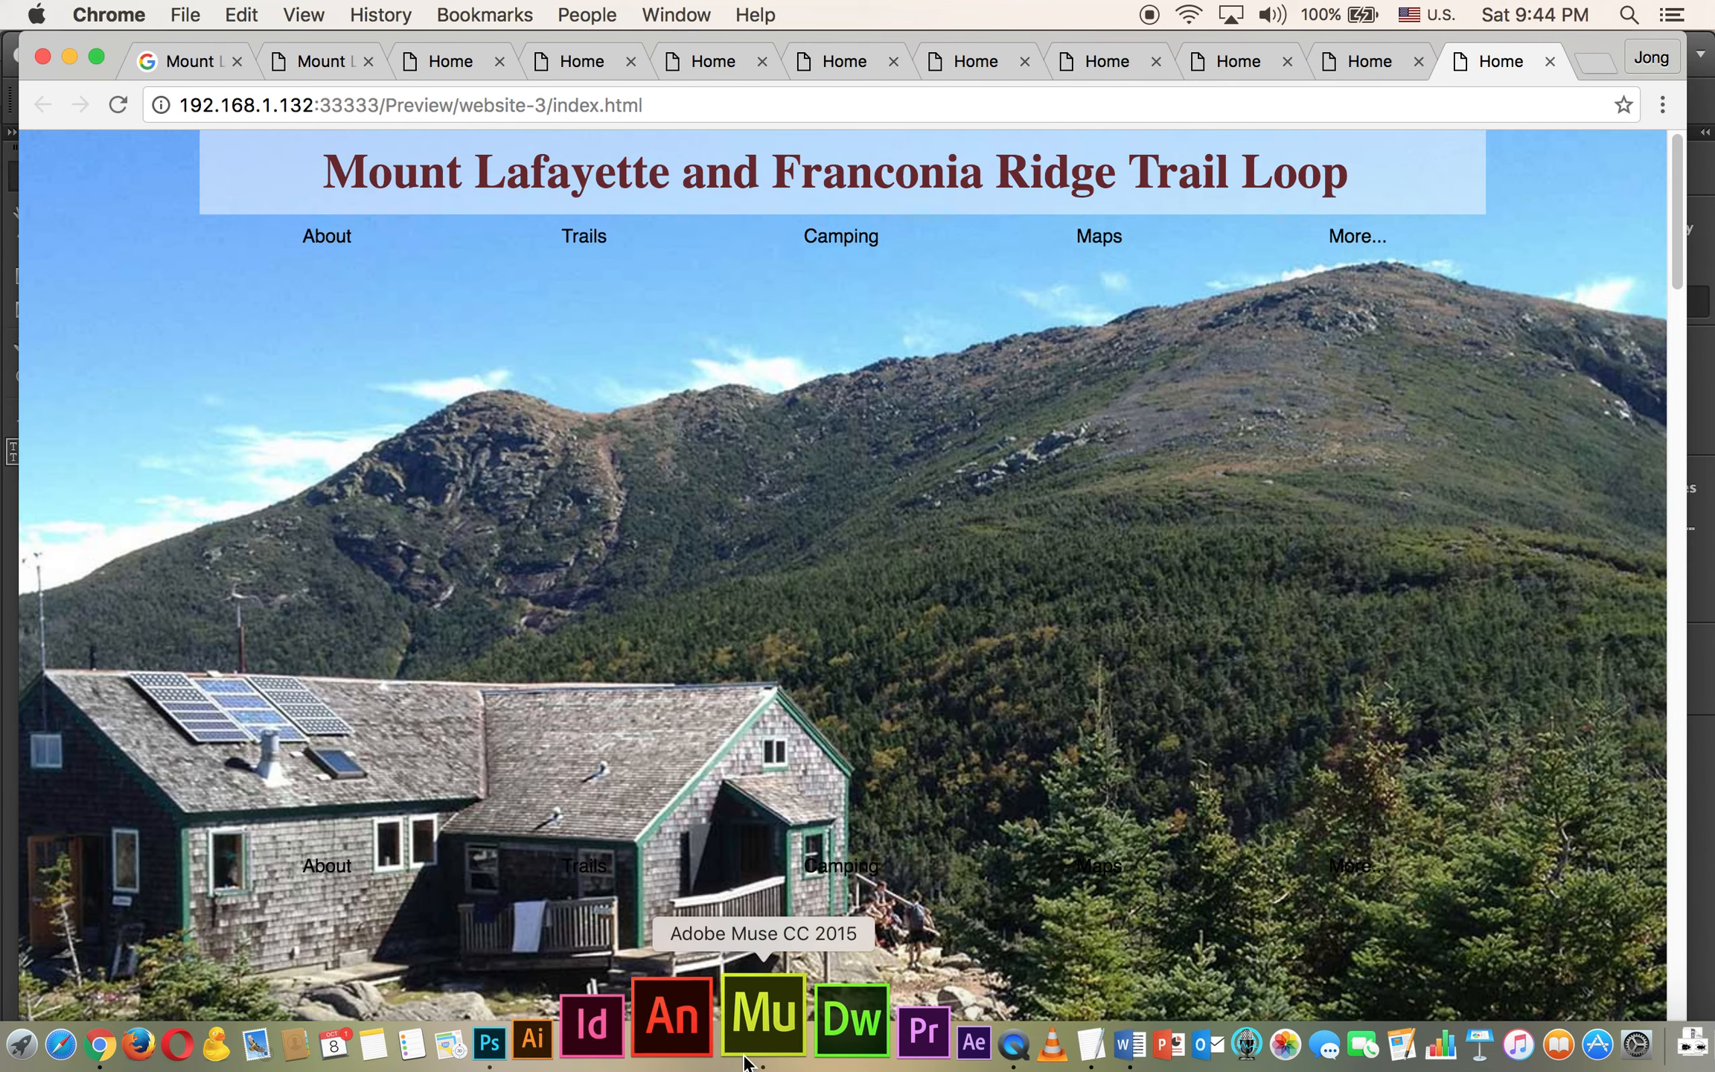
pyautogui.click(747, 1061)
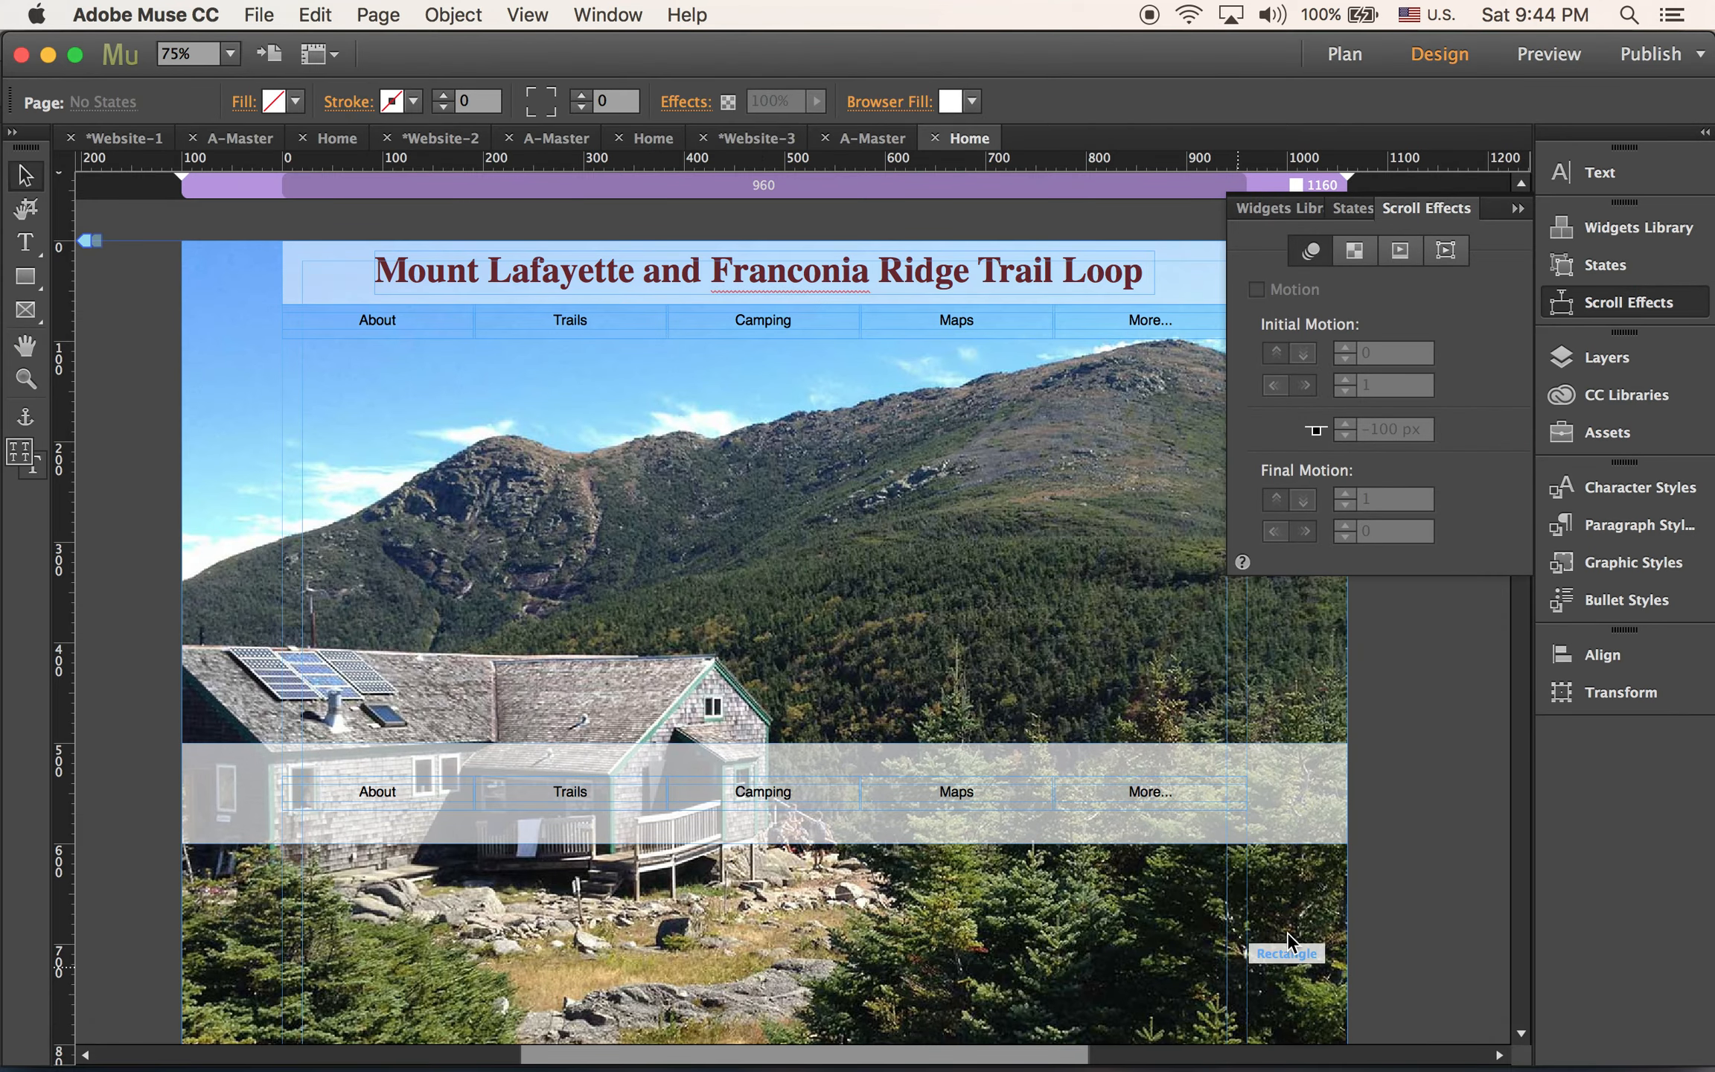
# Move the banner rectangle's scroll motion key position to 500 px
pyautogui.click(1317, 794)
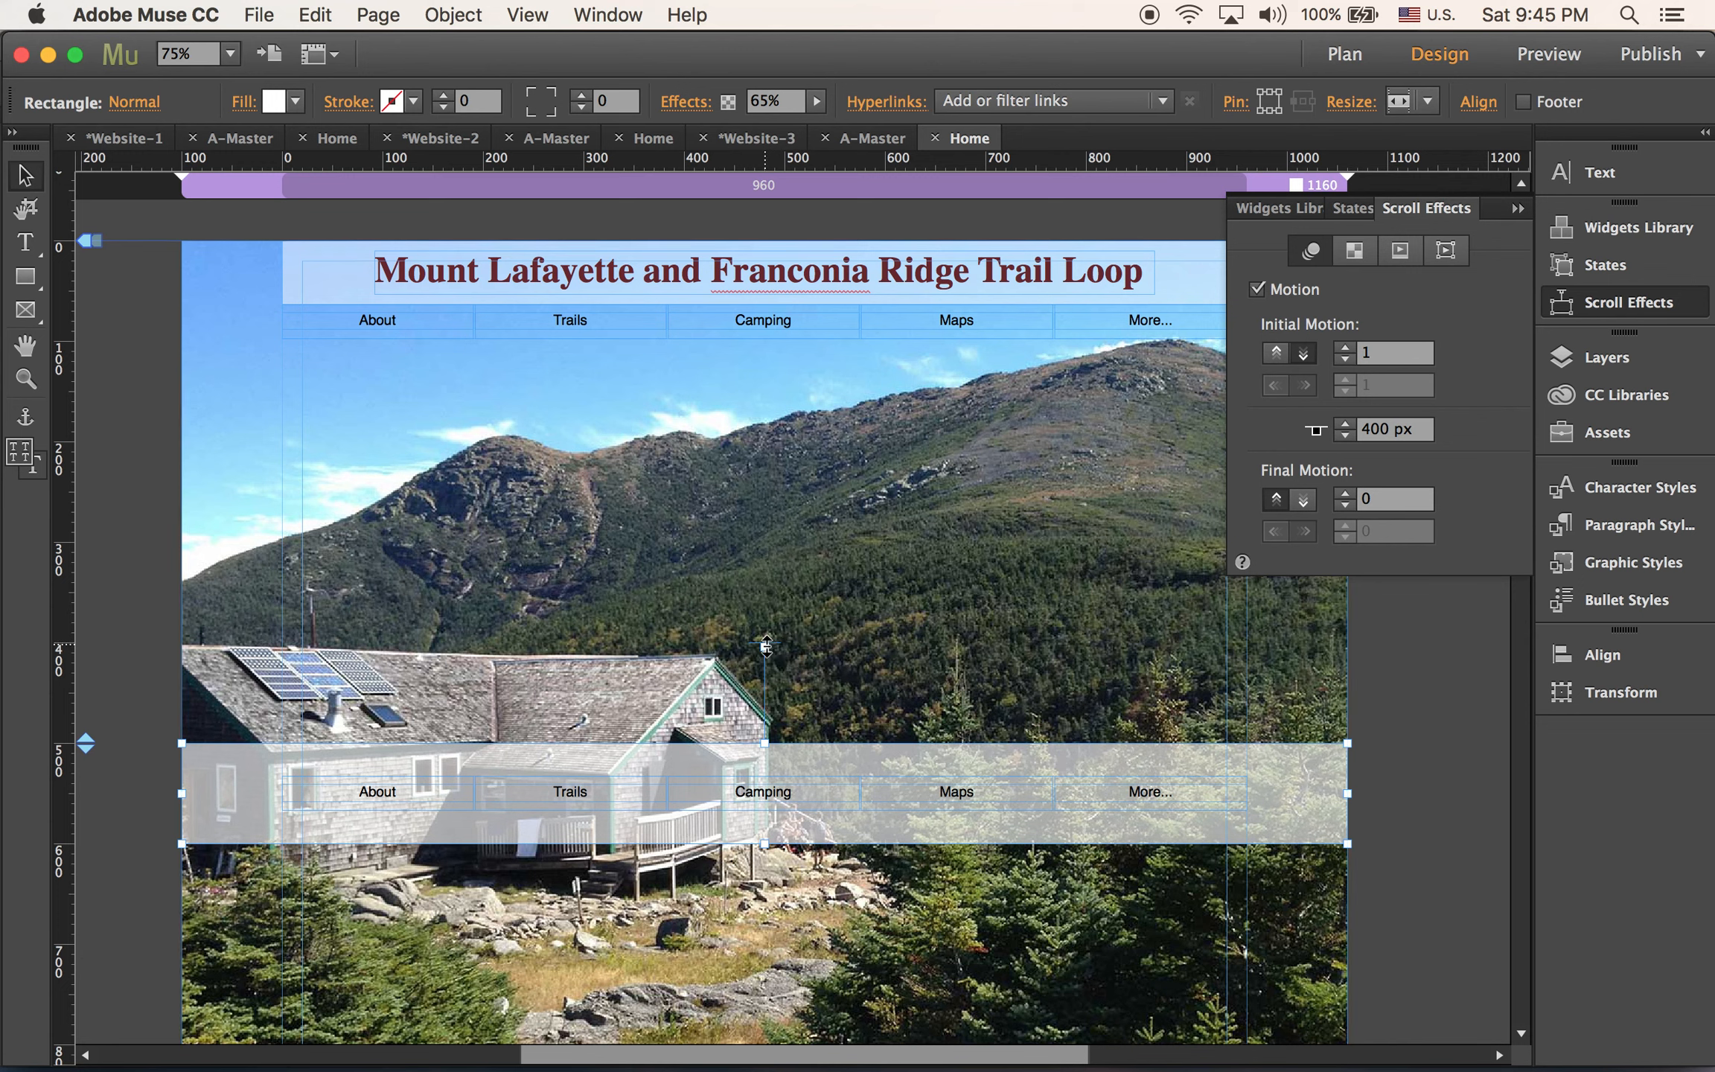
pyautogui.moveTo(766, 646); pyautogui.dragTo(789, 742)
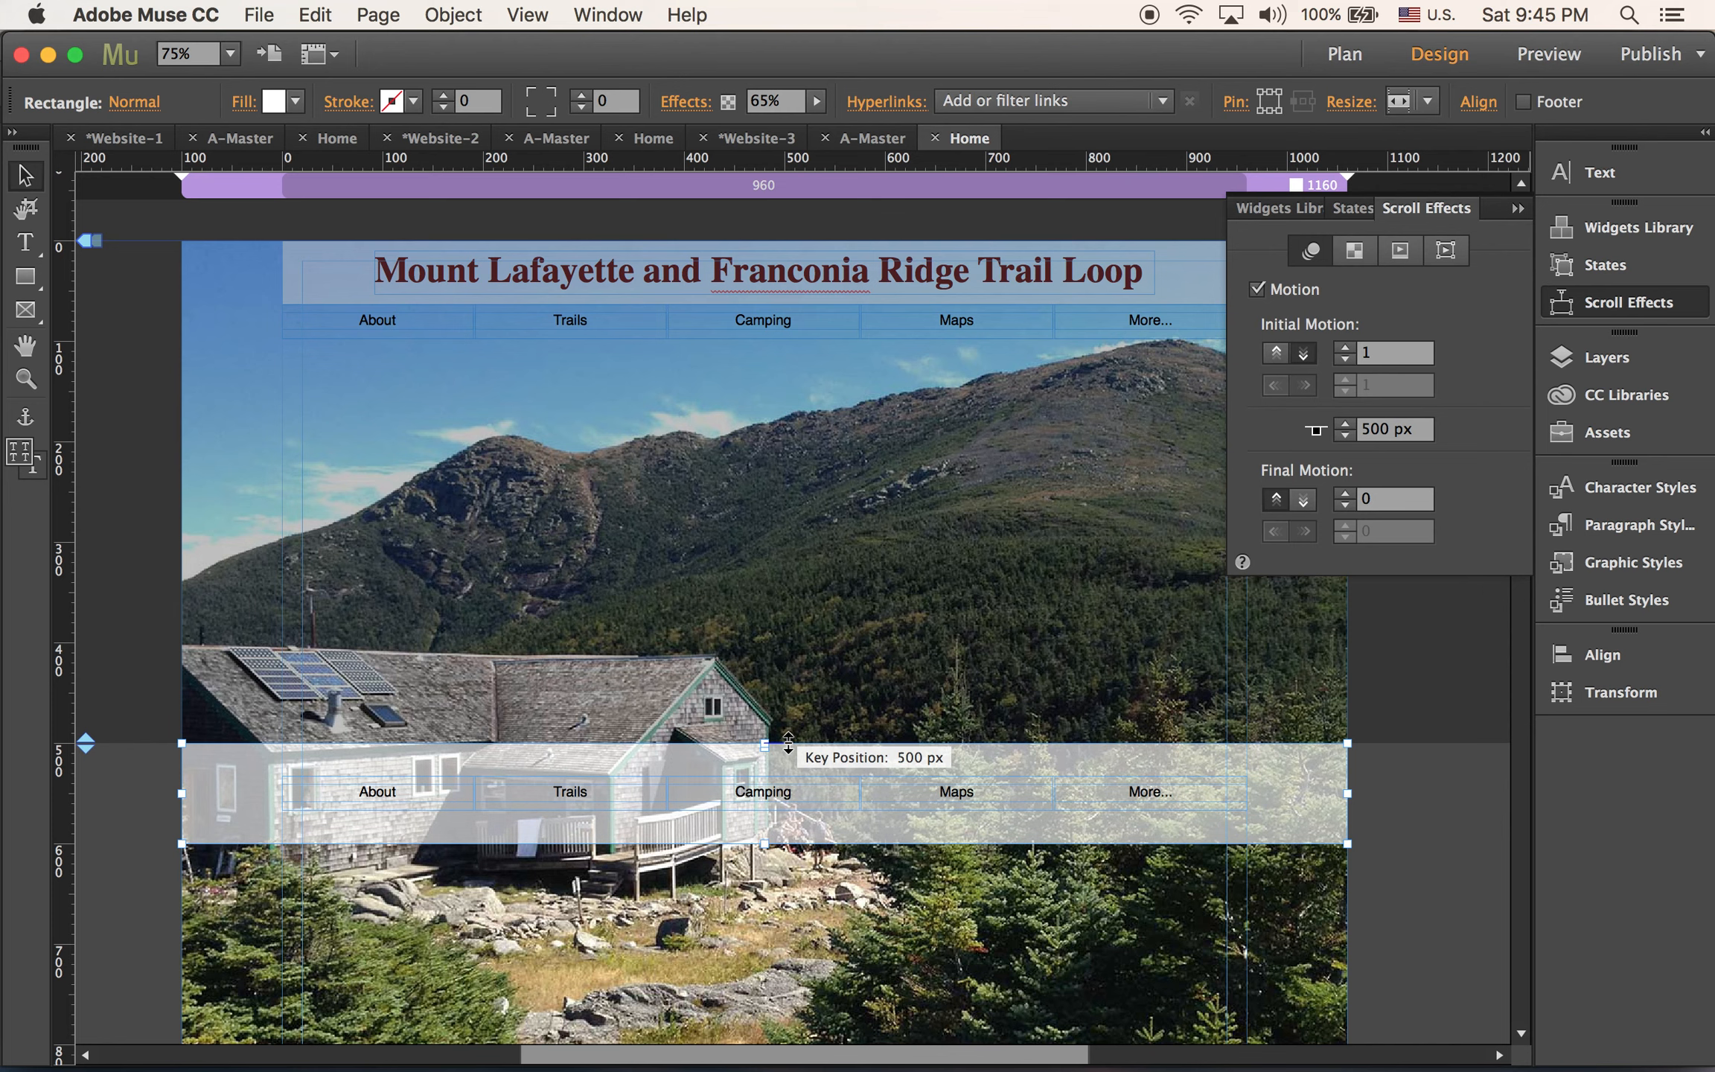
pyautogui.moveTo(789, 742); pyautogui.dragTo(788, 742)
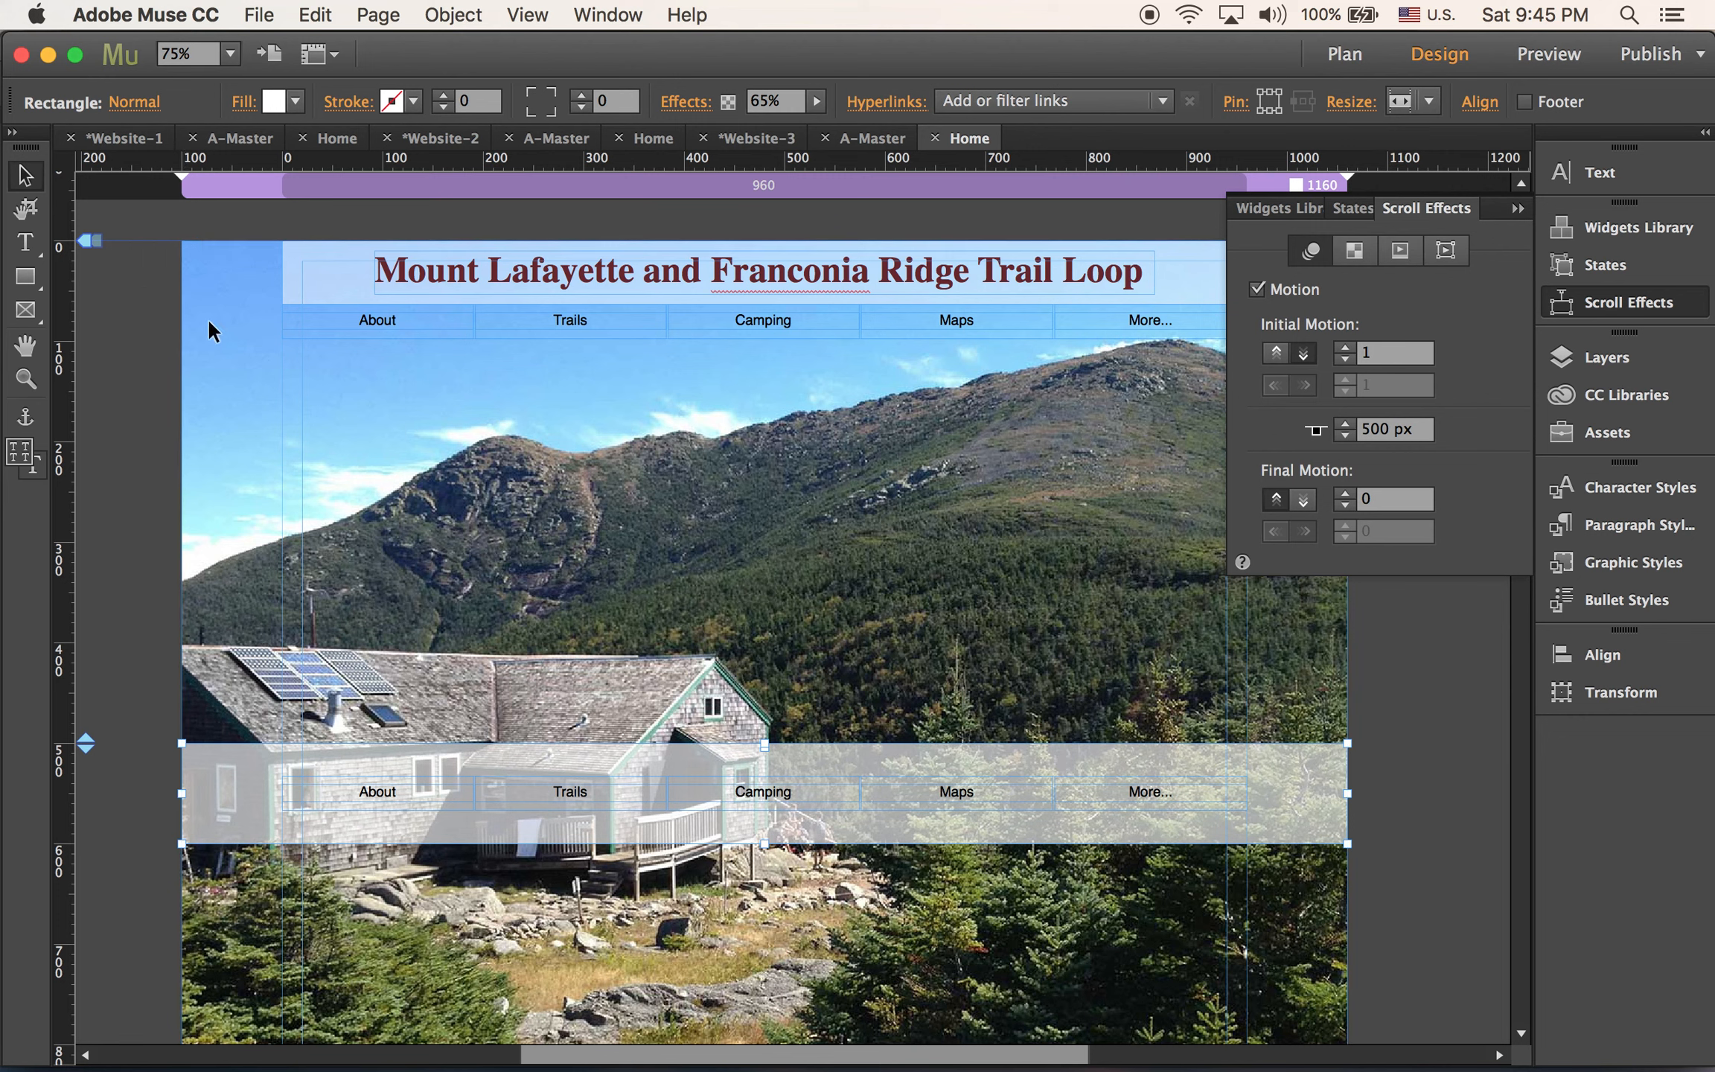
# Enable scroll motion on the banner's menu and set its initial motion to 1 vertically and 0 horizontally
pyautogui.click(956, 791)
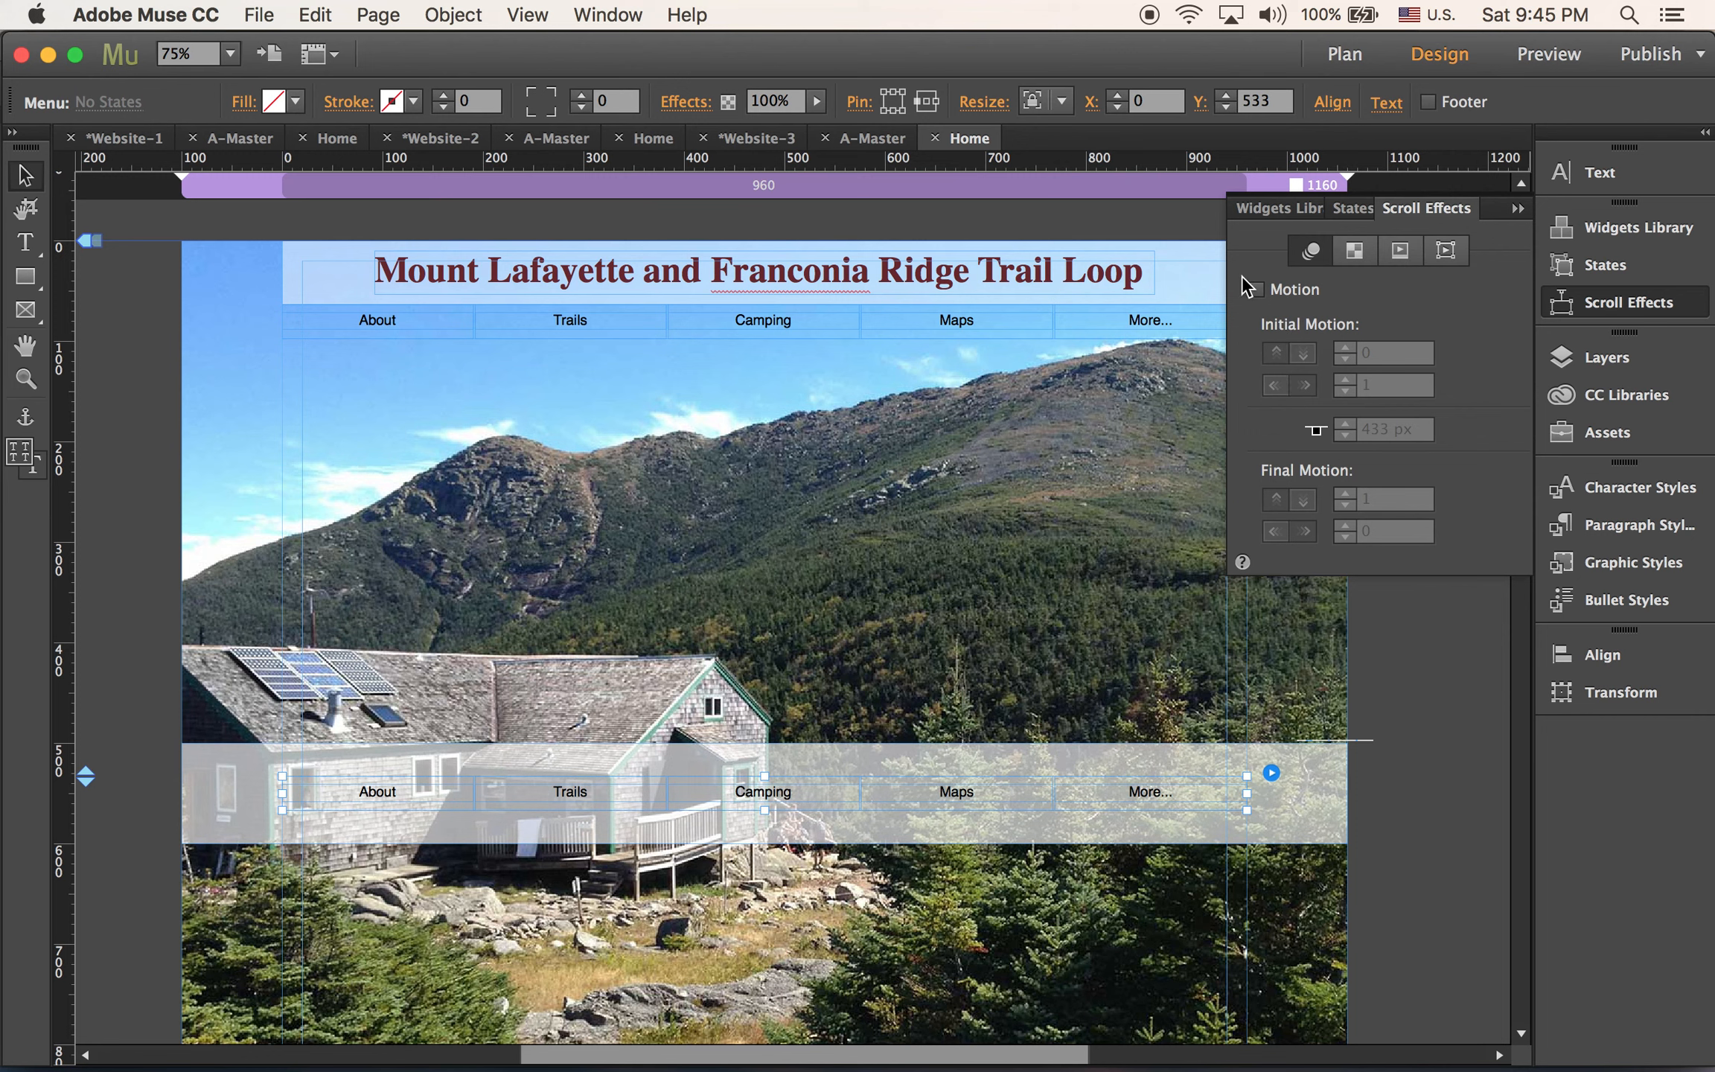
pyautogui.click(1257, 289)
pyautogui.click(1301, 353)
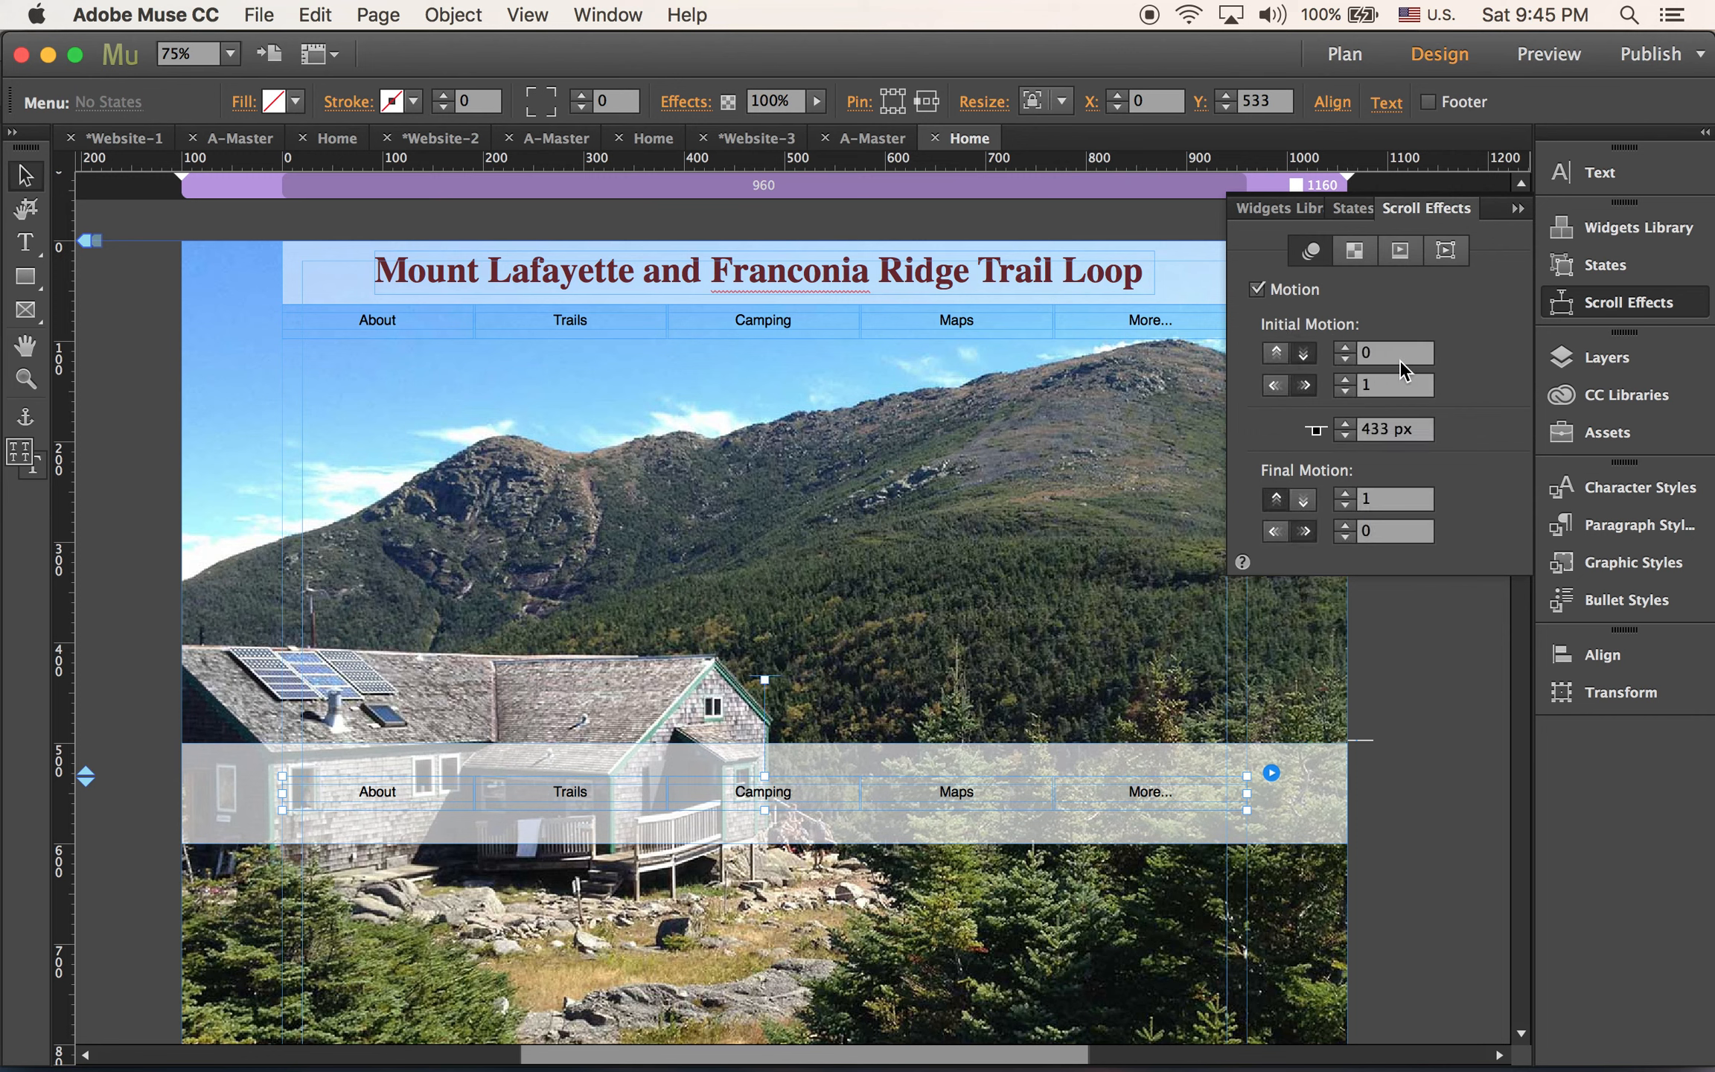
pyautogui.write('1')
pyautogui.press('Return')
pyautogui.moveTo(1384, 385); pyautogui.dragTo(1308, 378)
pyautogui.write('0')
pyautogui.press('Return')
# Set the banner menu's final vertical motion to 0 and move its key position to 500 px
pyautogui.click(1403, 505)
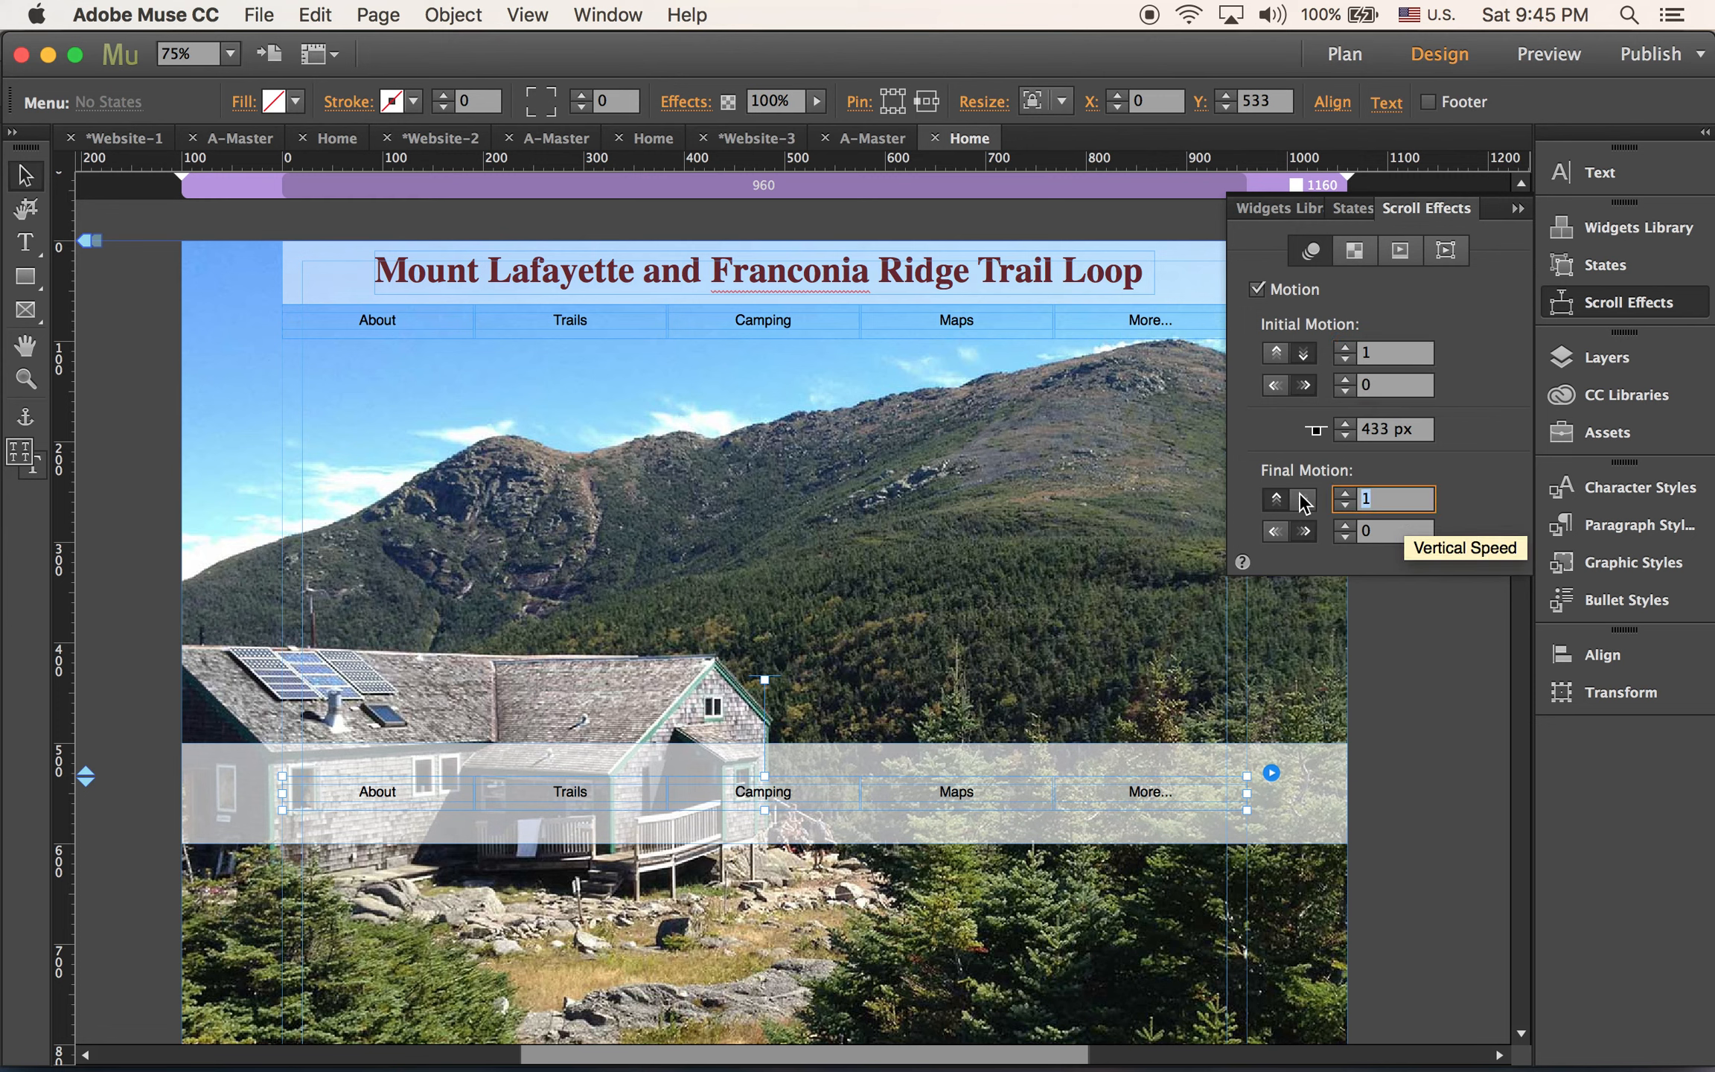
pyautogui.write('0')
pyautogui.press('Return')
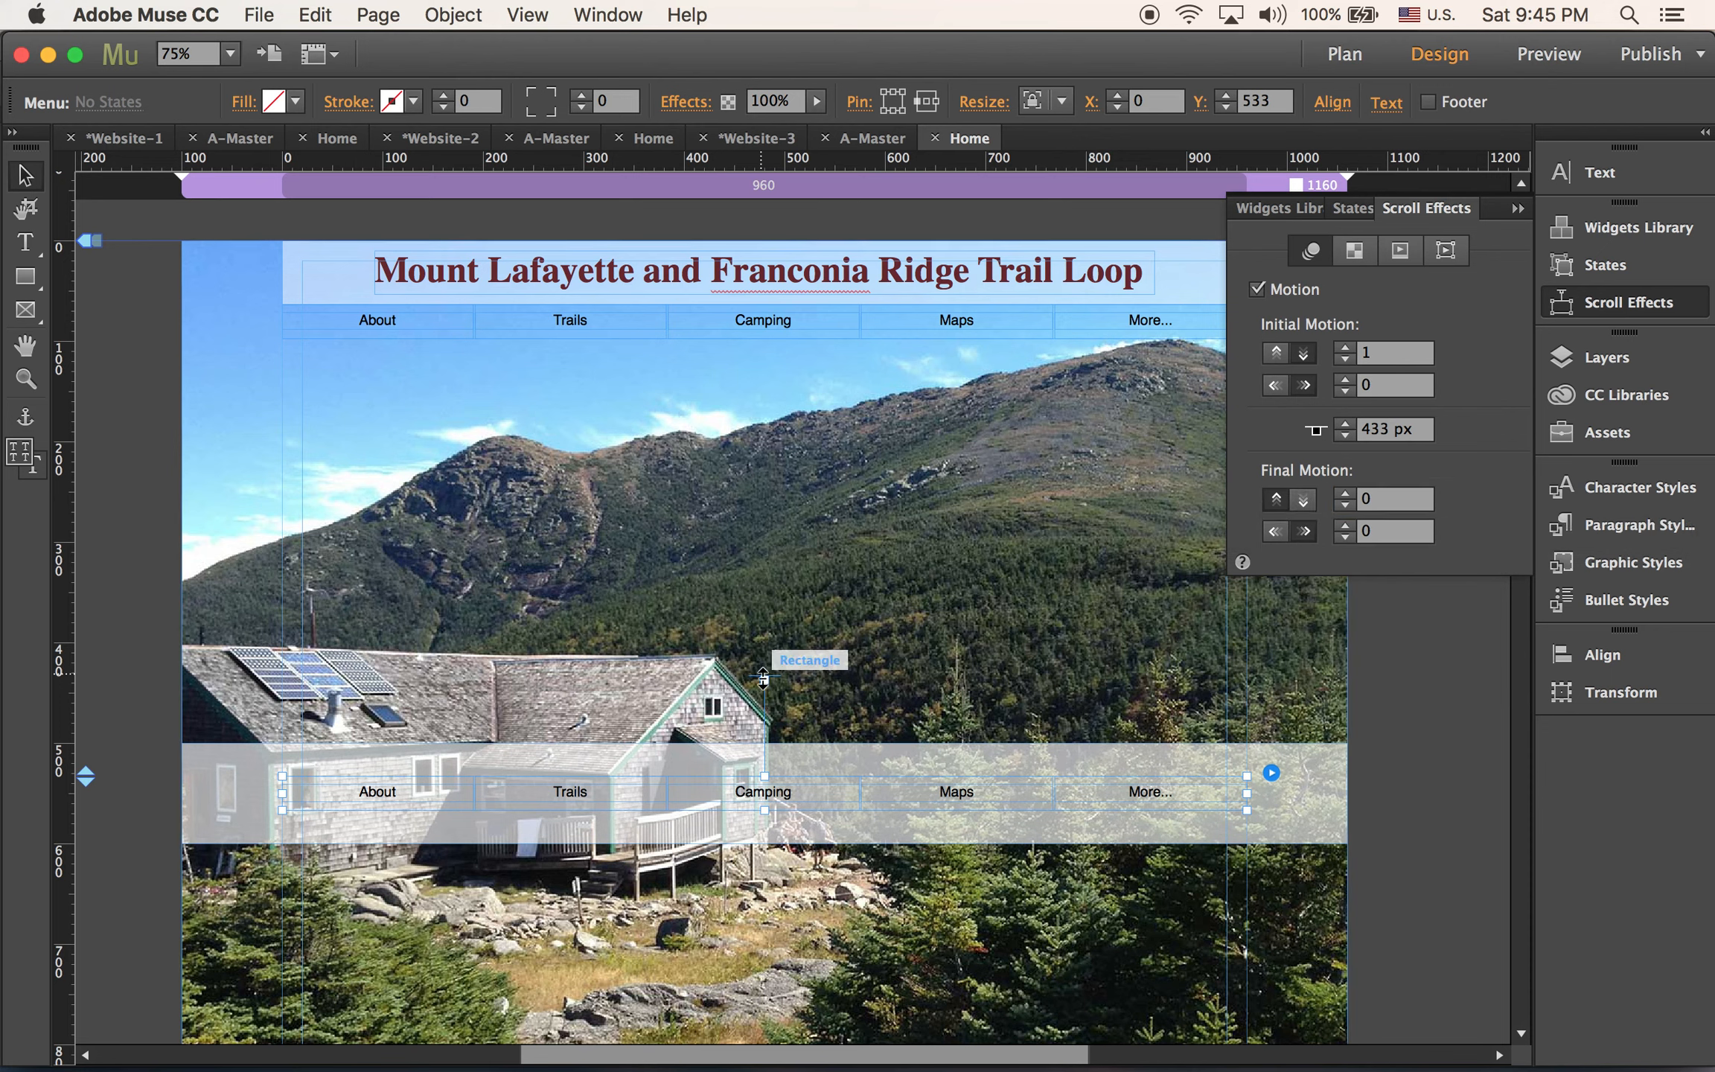
pyautogui.moveTo(765, 680); pyautogui.dragTo(783, 745)
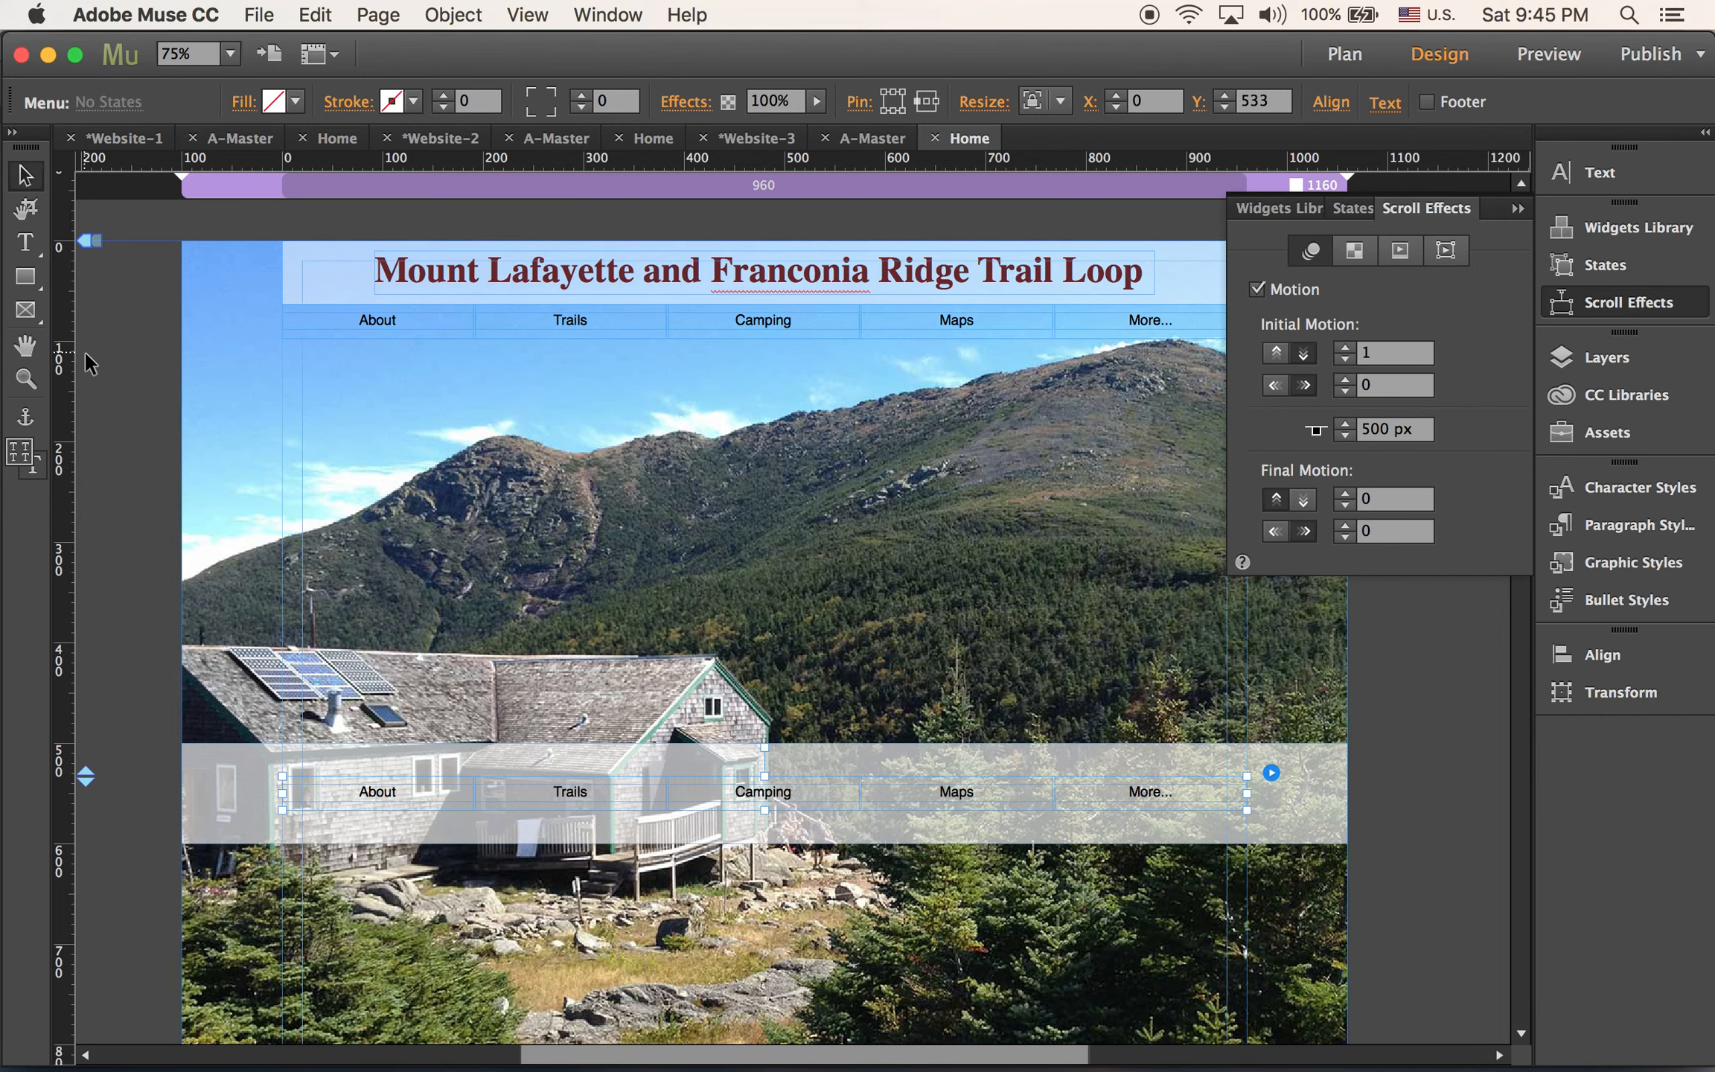
# Preview the page in Chrome, check that the banner and its menu scroll into place together, and return to Adobe Muse
pyautogui.press('super+alt+e')
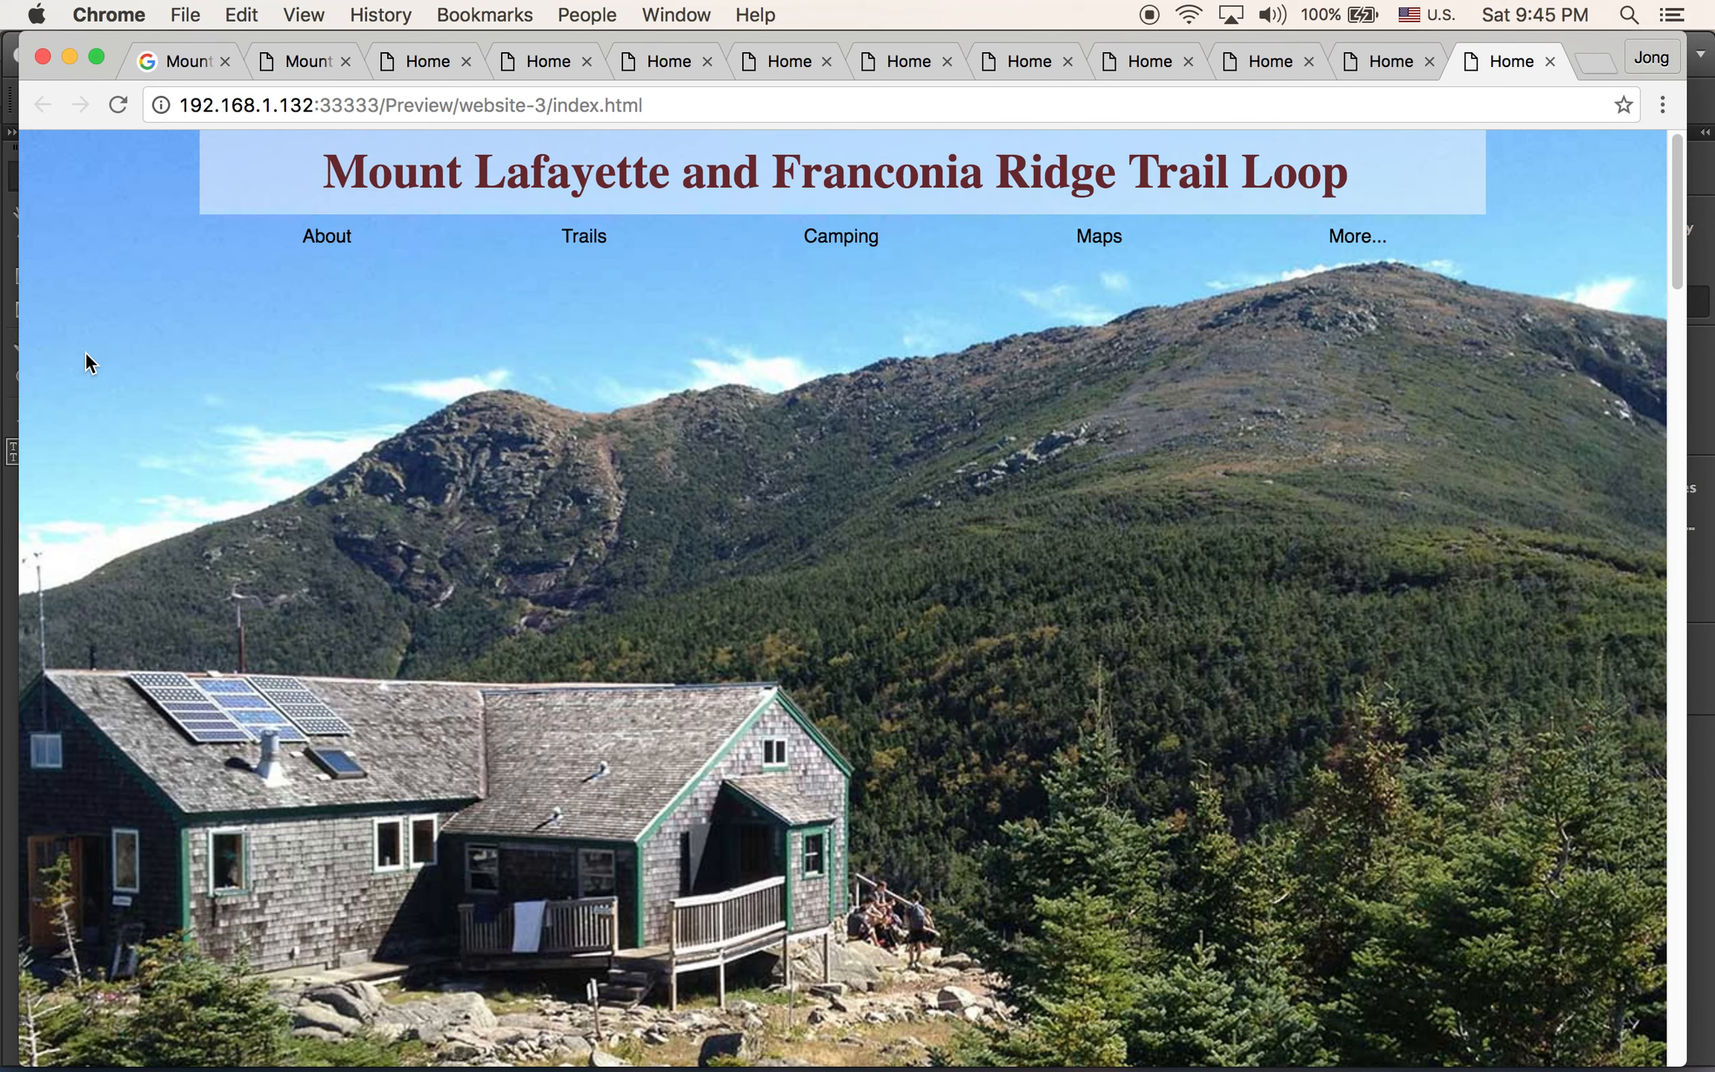
pyautogui.scroll(-3, 667, 418)
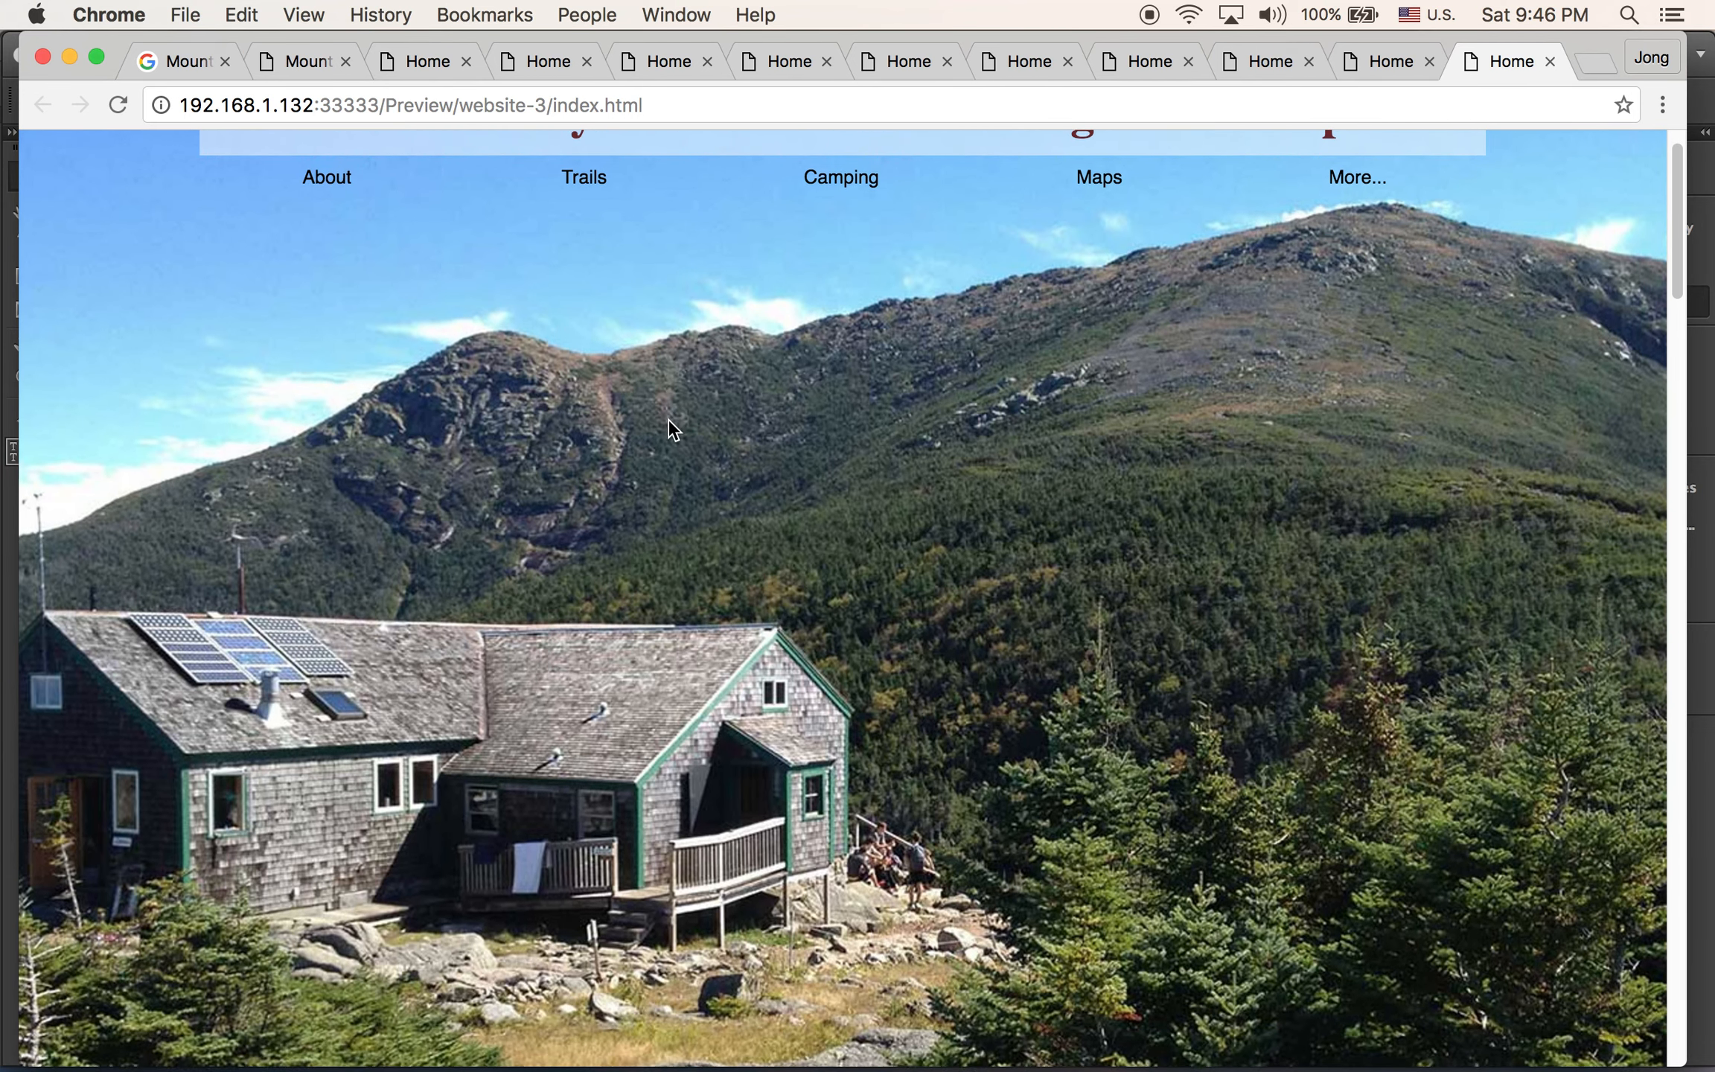
pyautogui.scroll(-3, 667, 419)
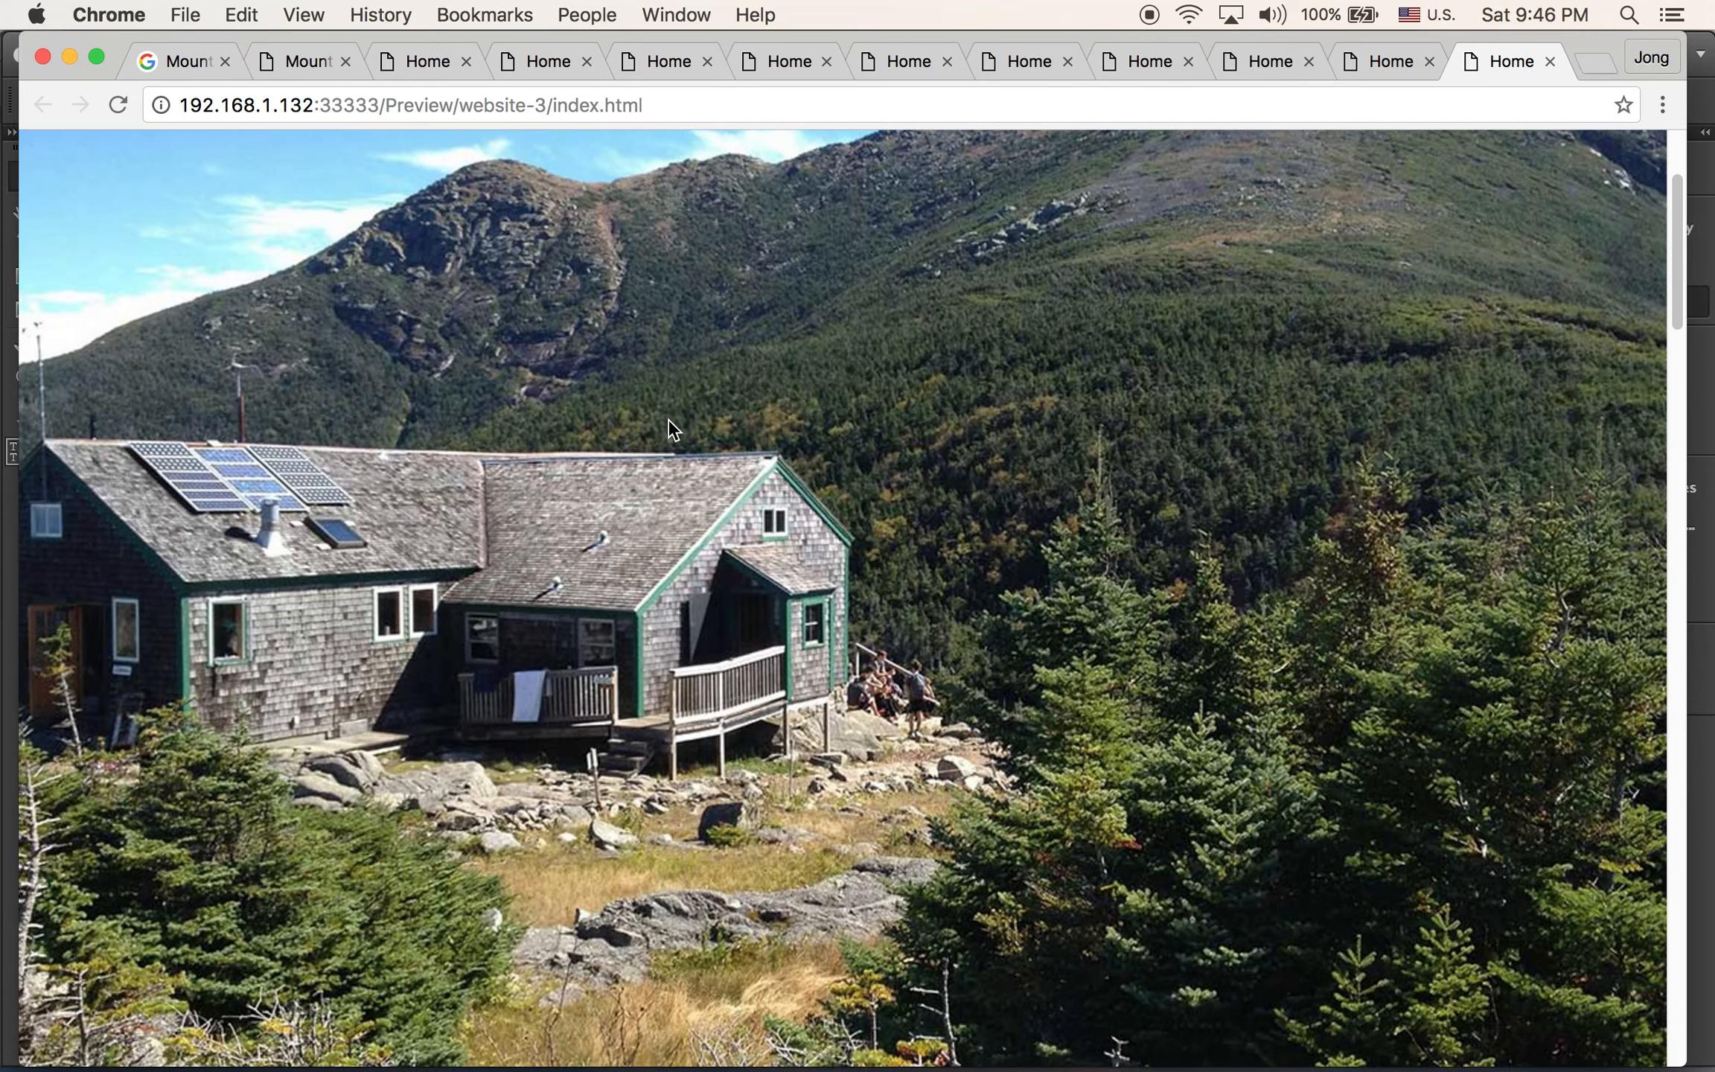
pyautogui.scroll(-5, 667, 418)
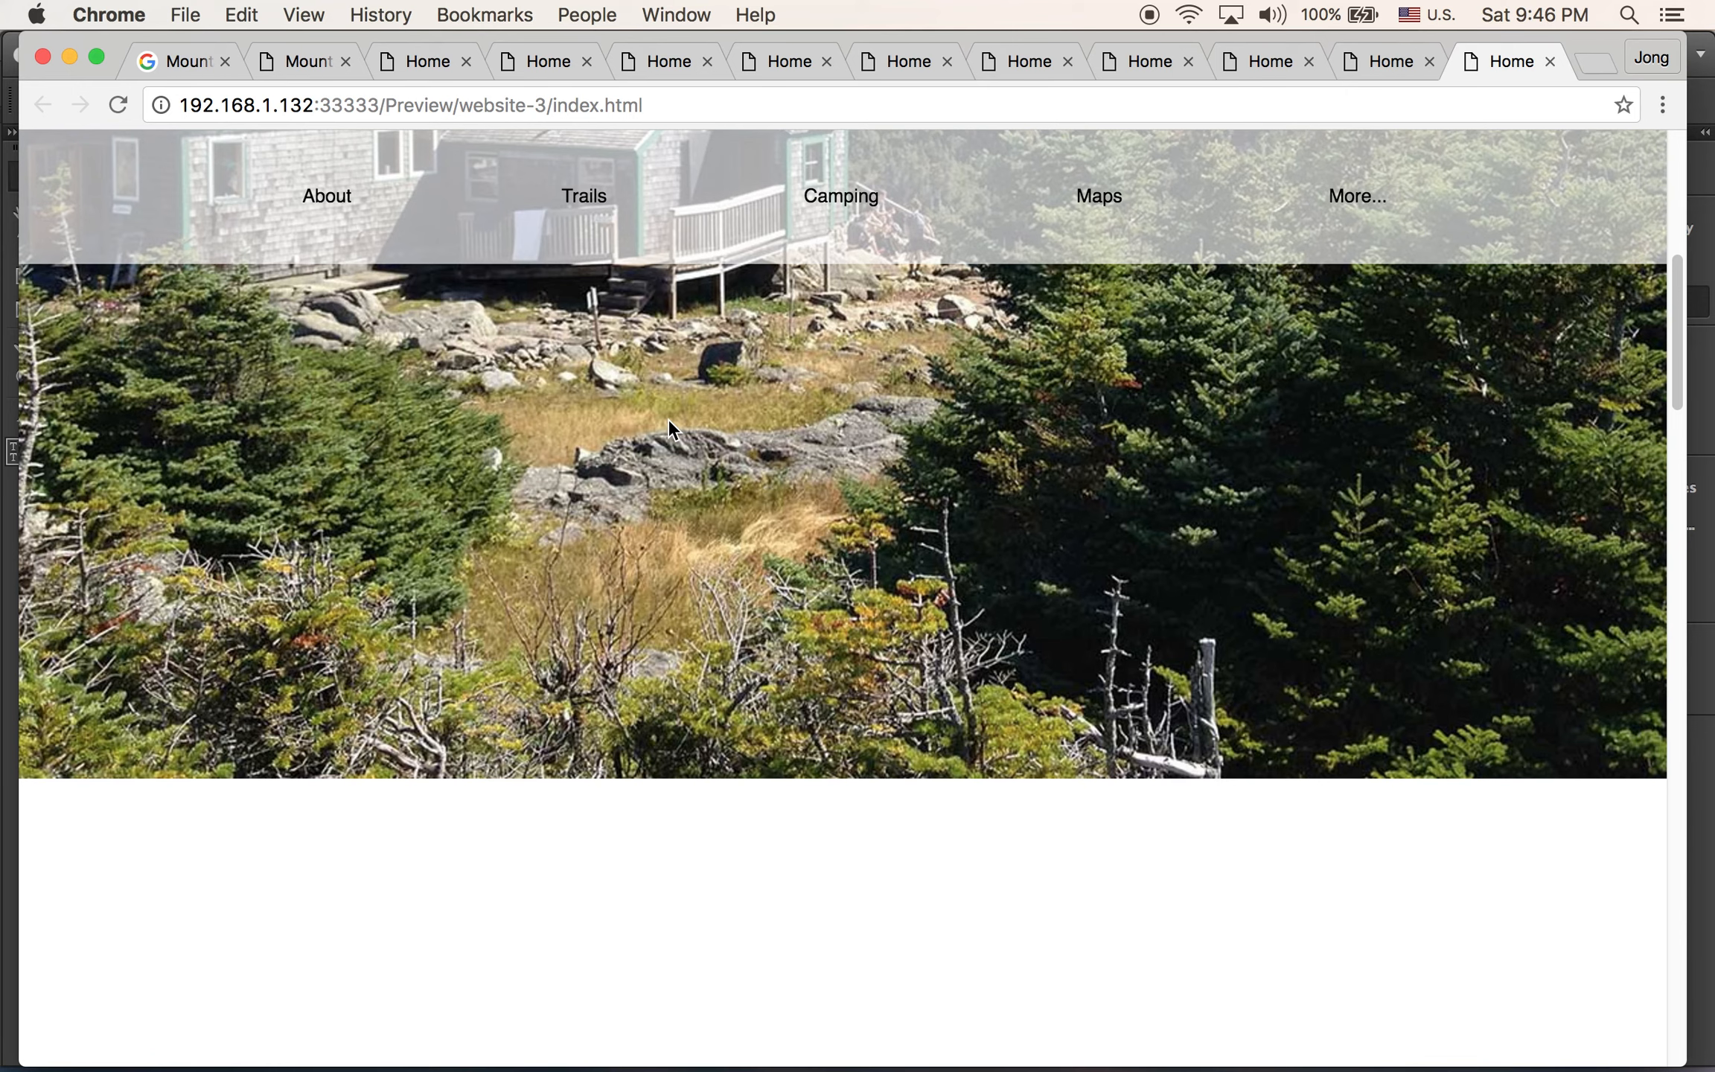
pyautogui.scroll(3, 667, 418)
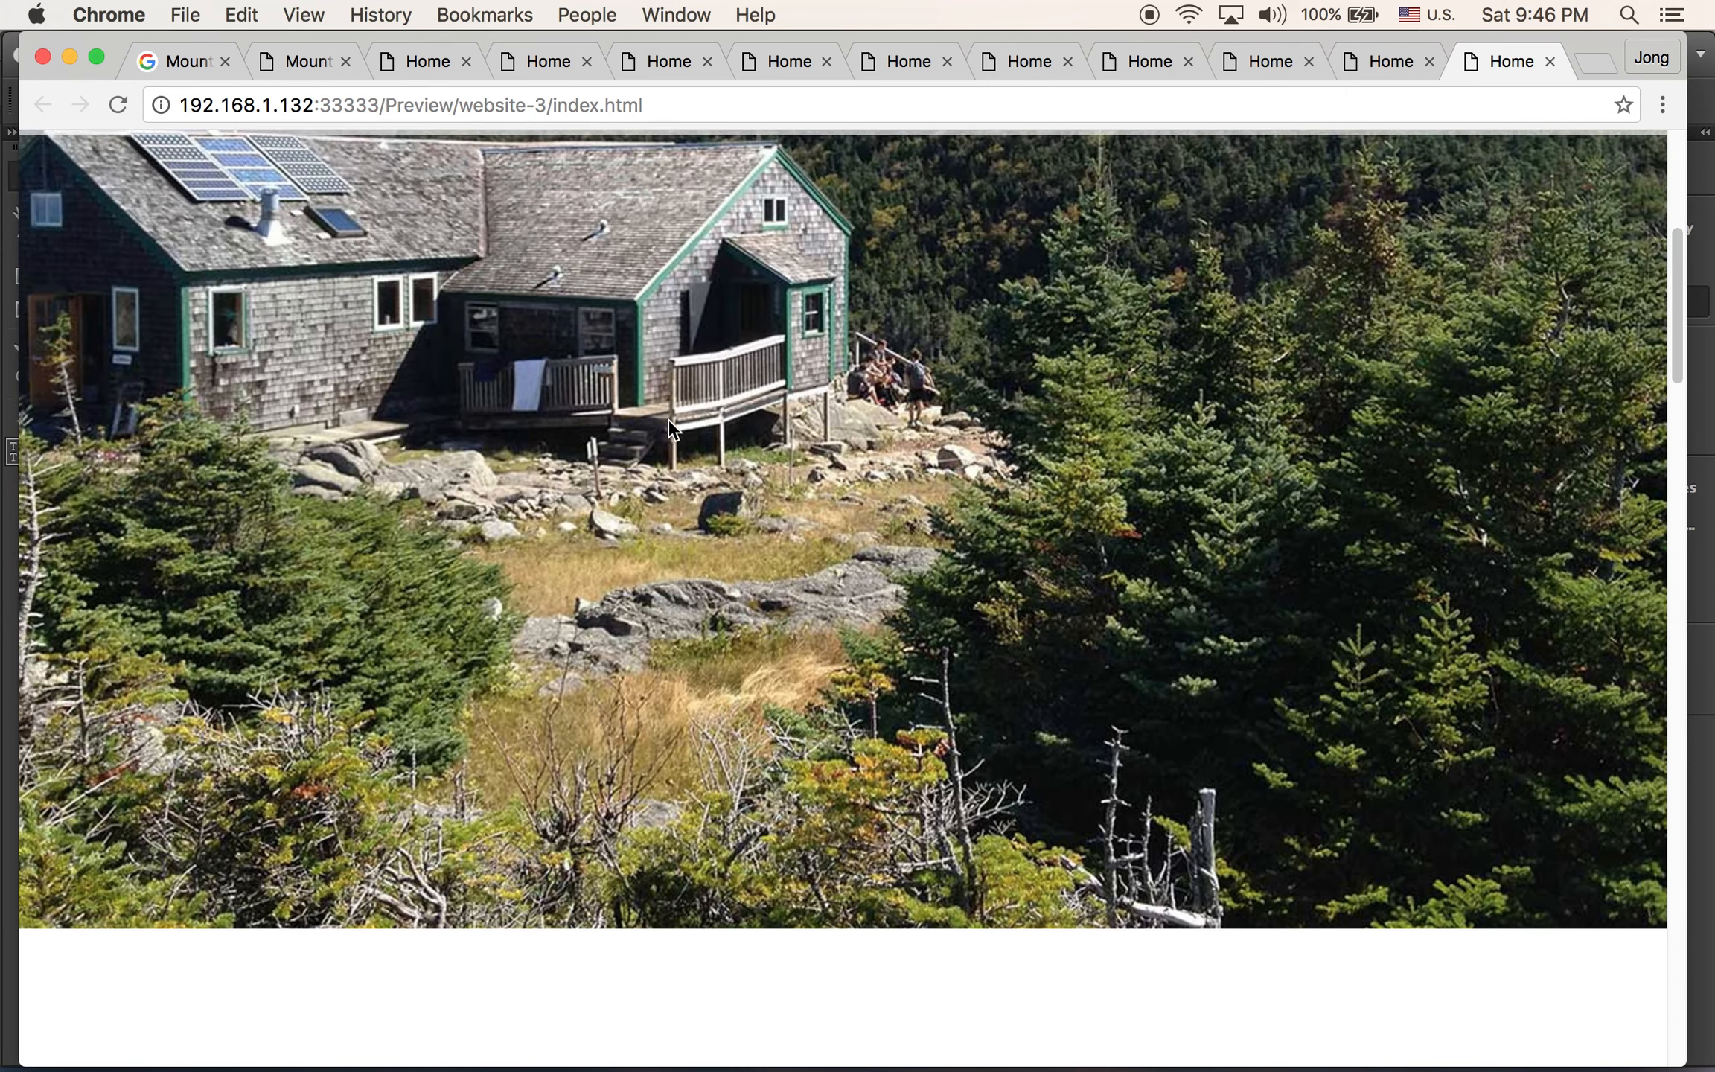
pyautogui.scroll(-2, 668, 418)
pyautogui.scroll(-1, 672, 429)
pyautogui.scroll(5, 673, 430)
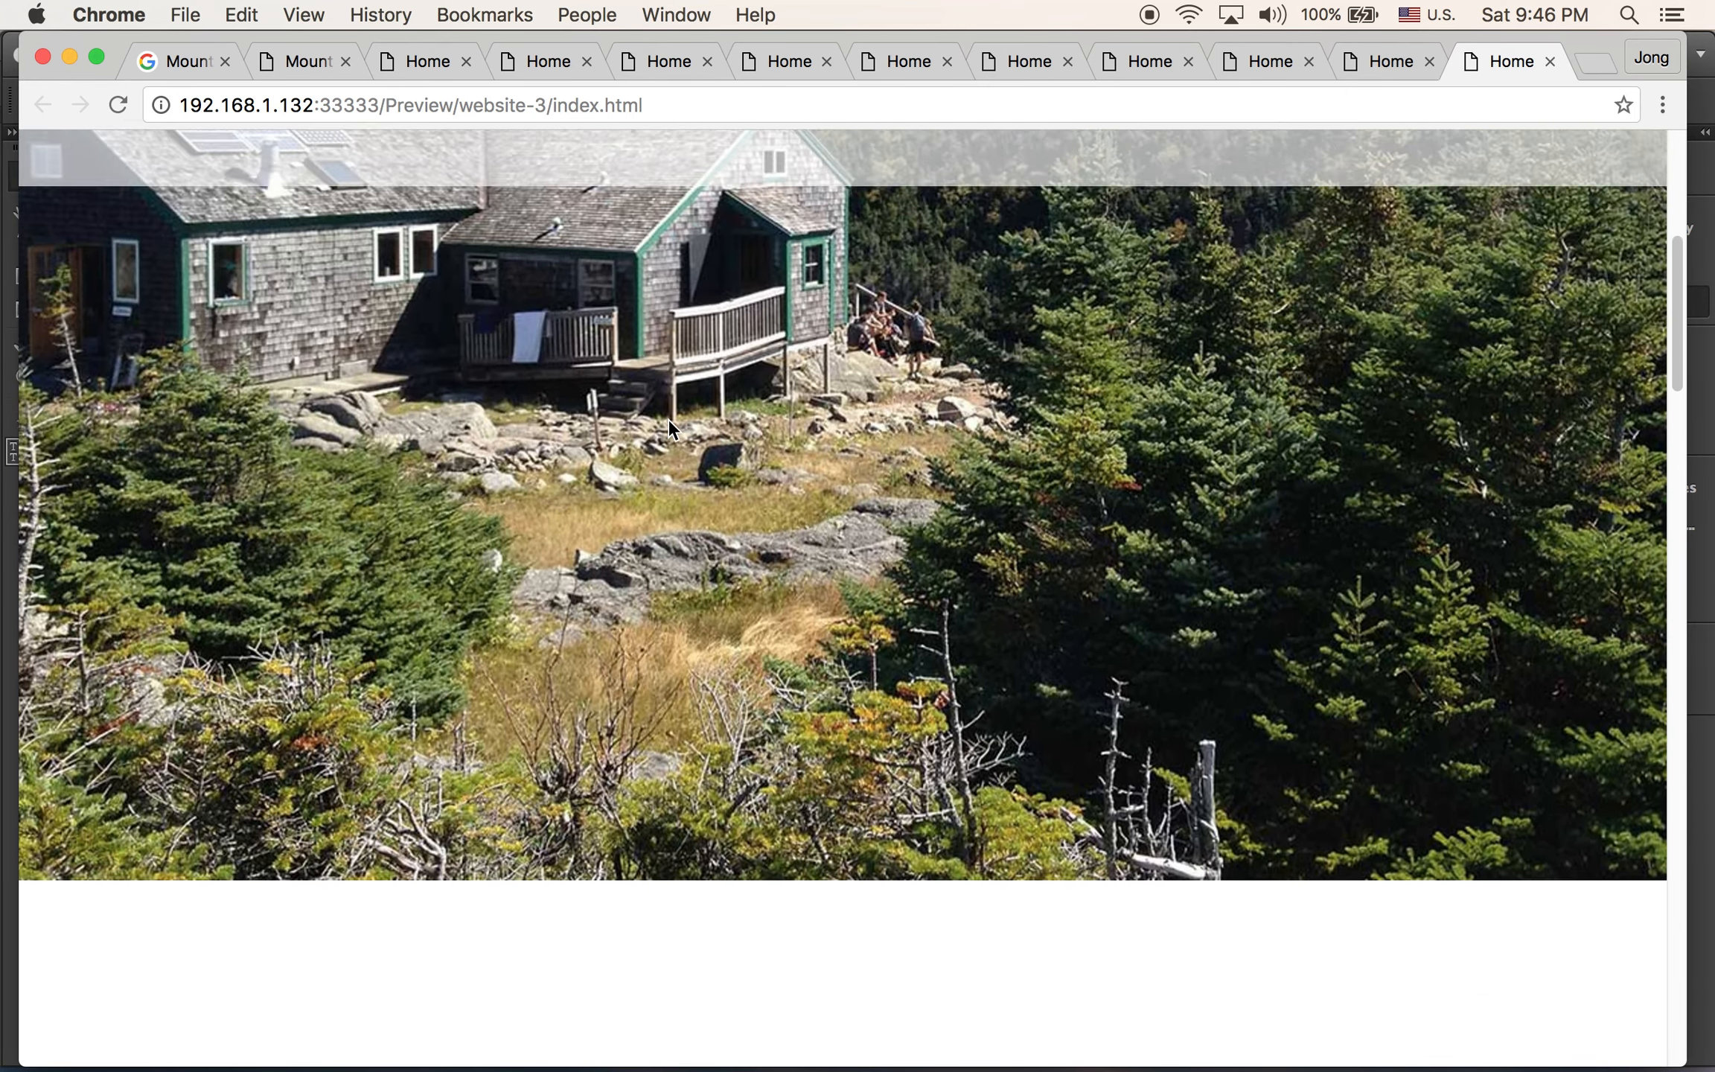
pyautogui.scroll(5, 668, 421)
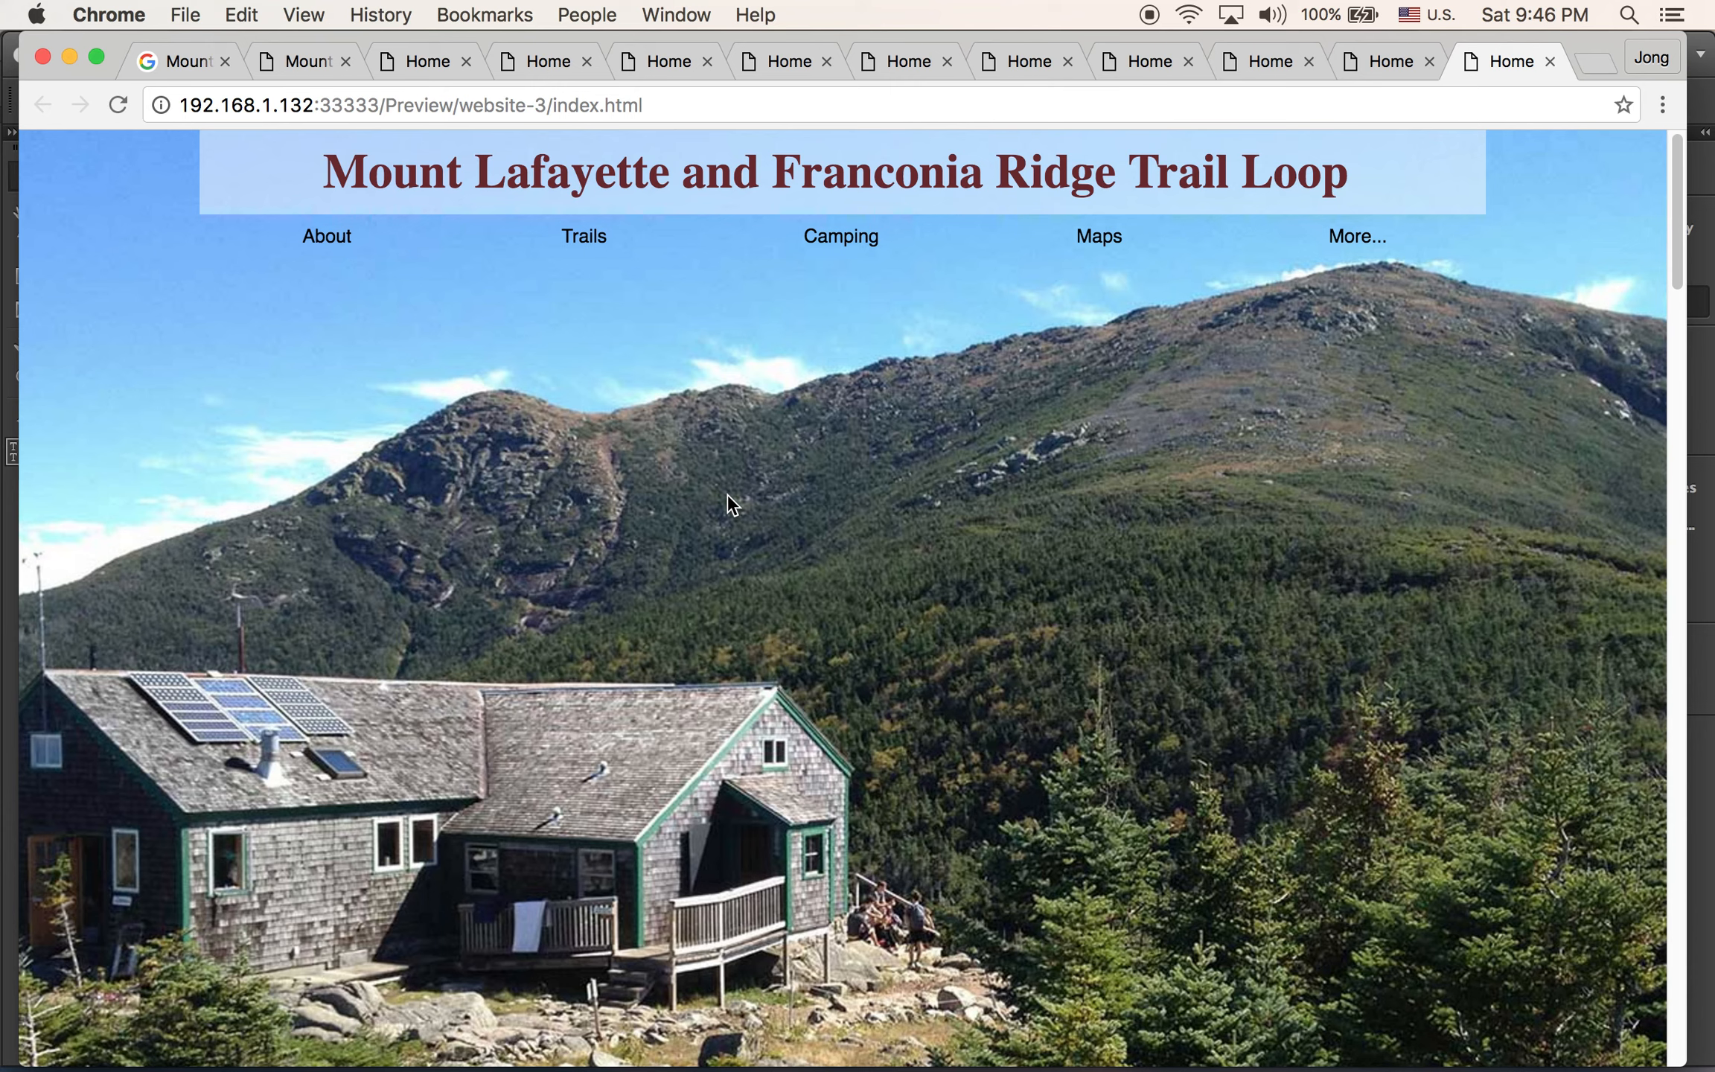
pyautogui.scroll(-2, 727, 495)
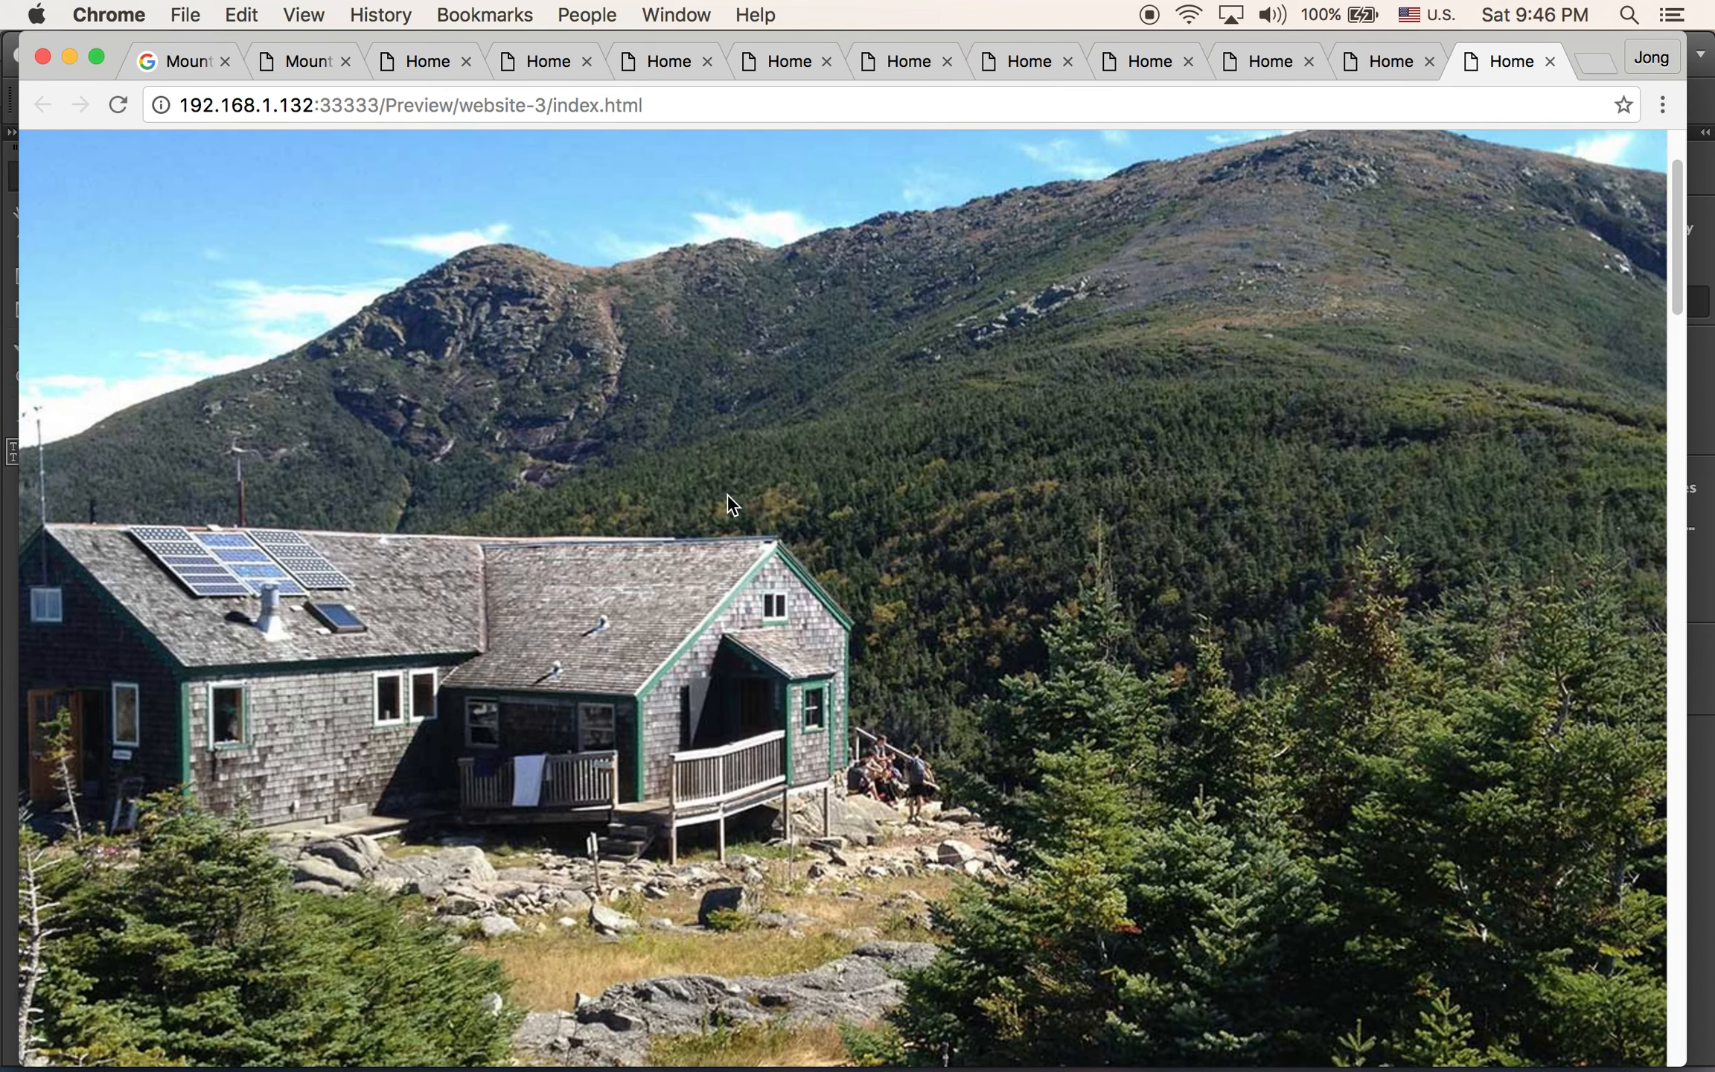
pyautogui.scroll(2, 727, 495)
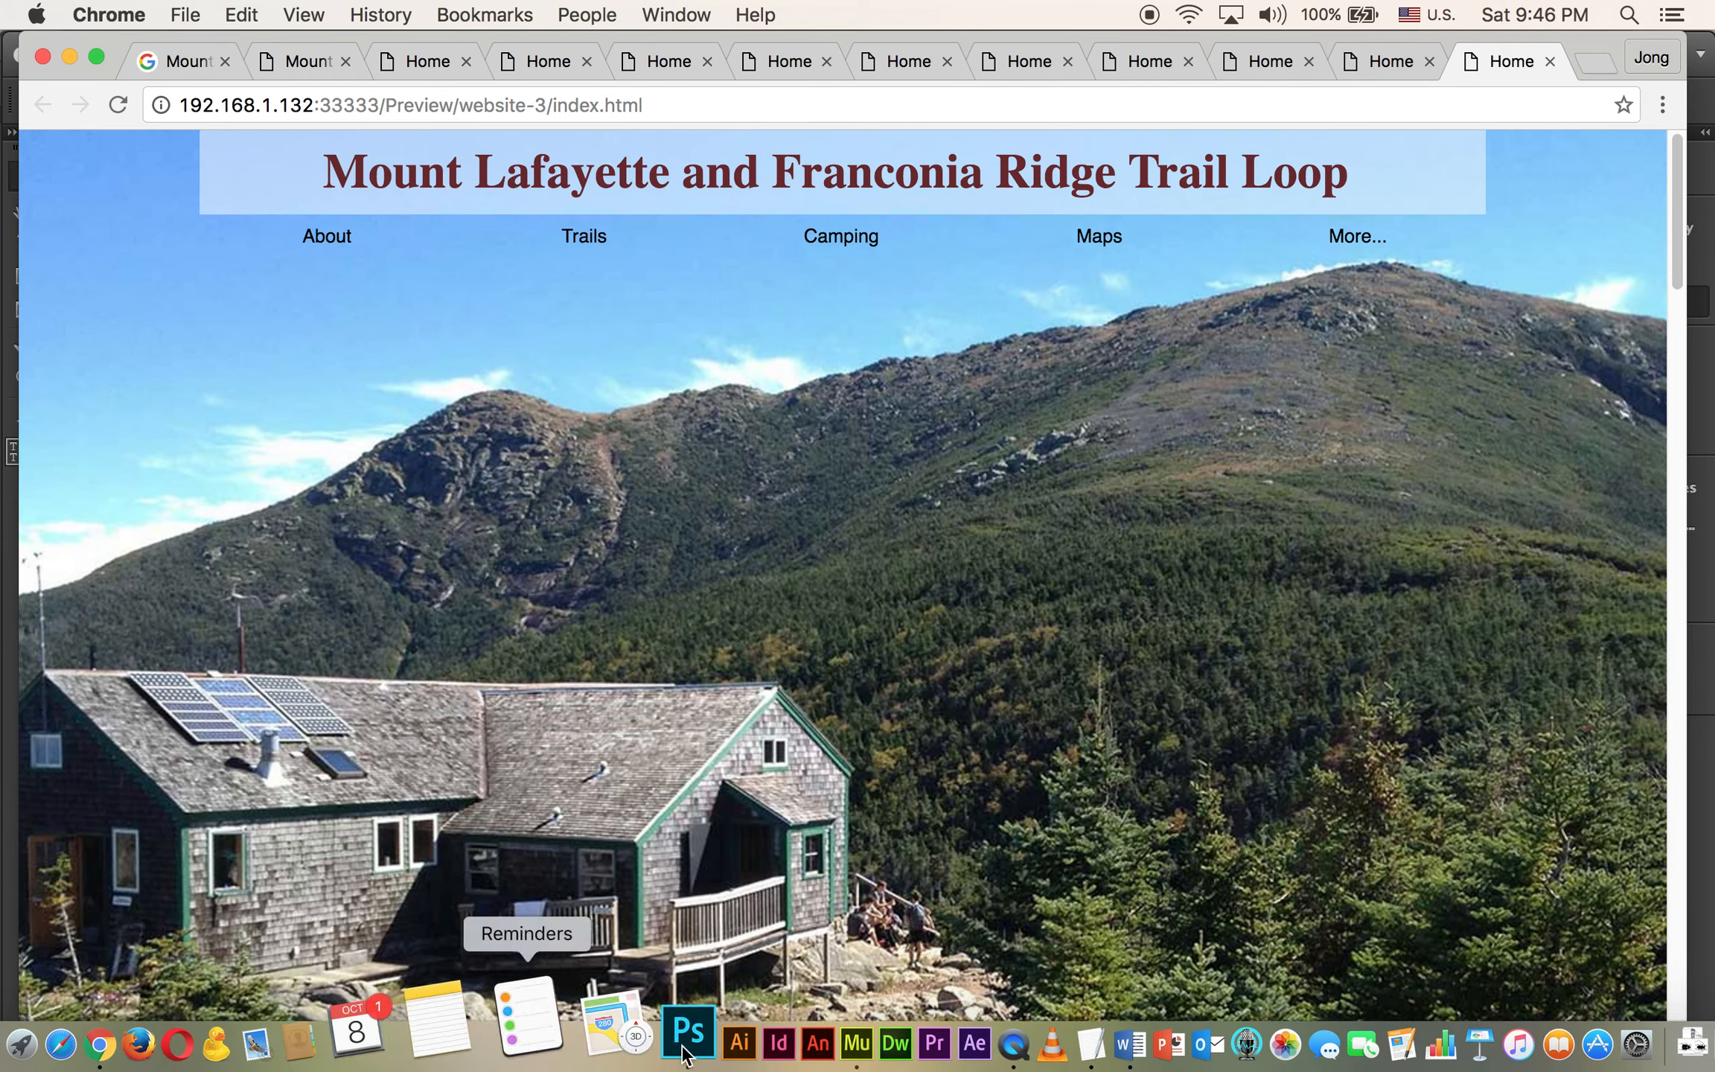
pyautogui.click(759, 1046)
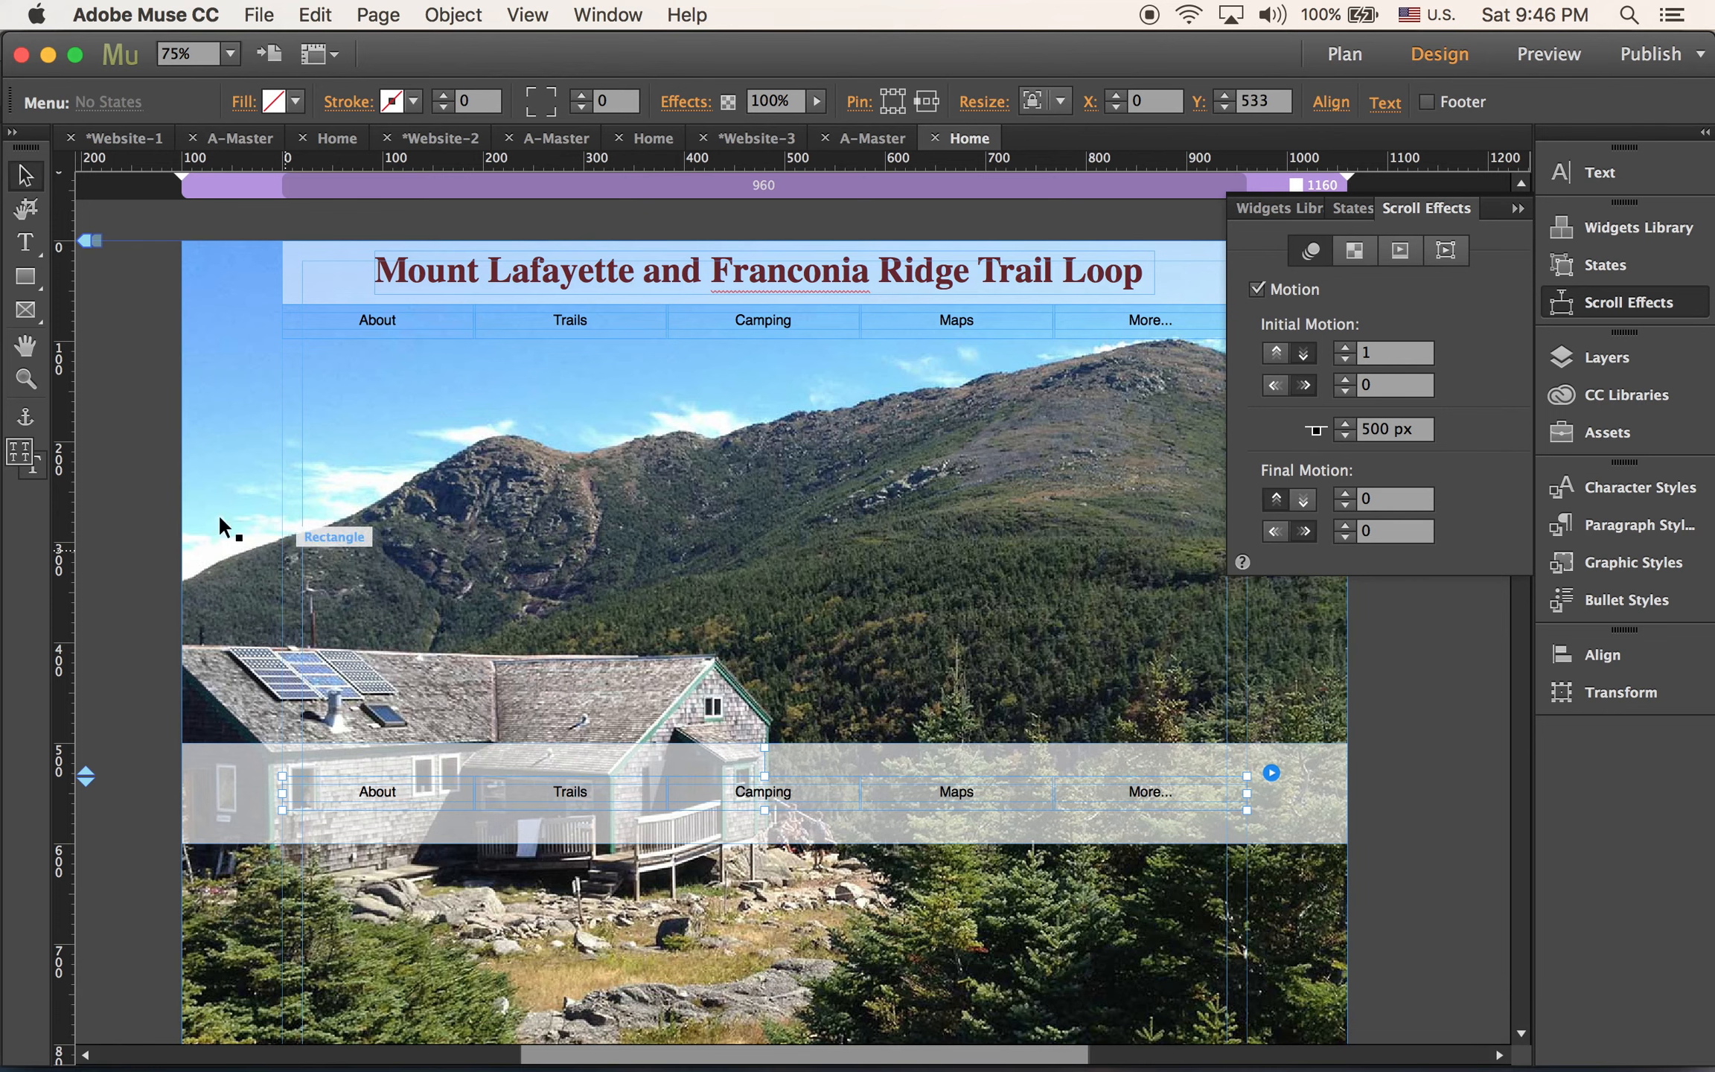
# Enable scroll motion on the background photo rectangle's fill, with both initial and final vertical motion set to 0
pyautogui.click(204, 490)
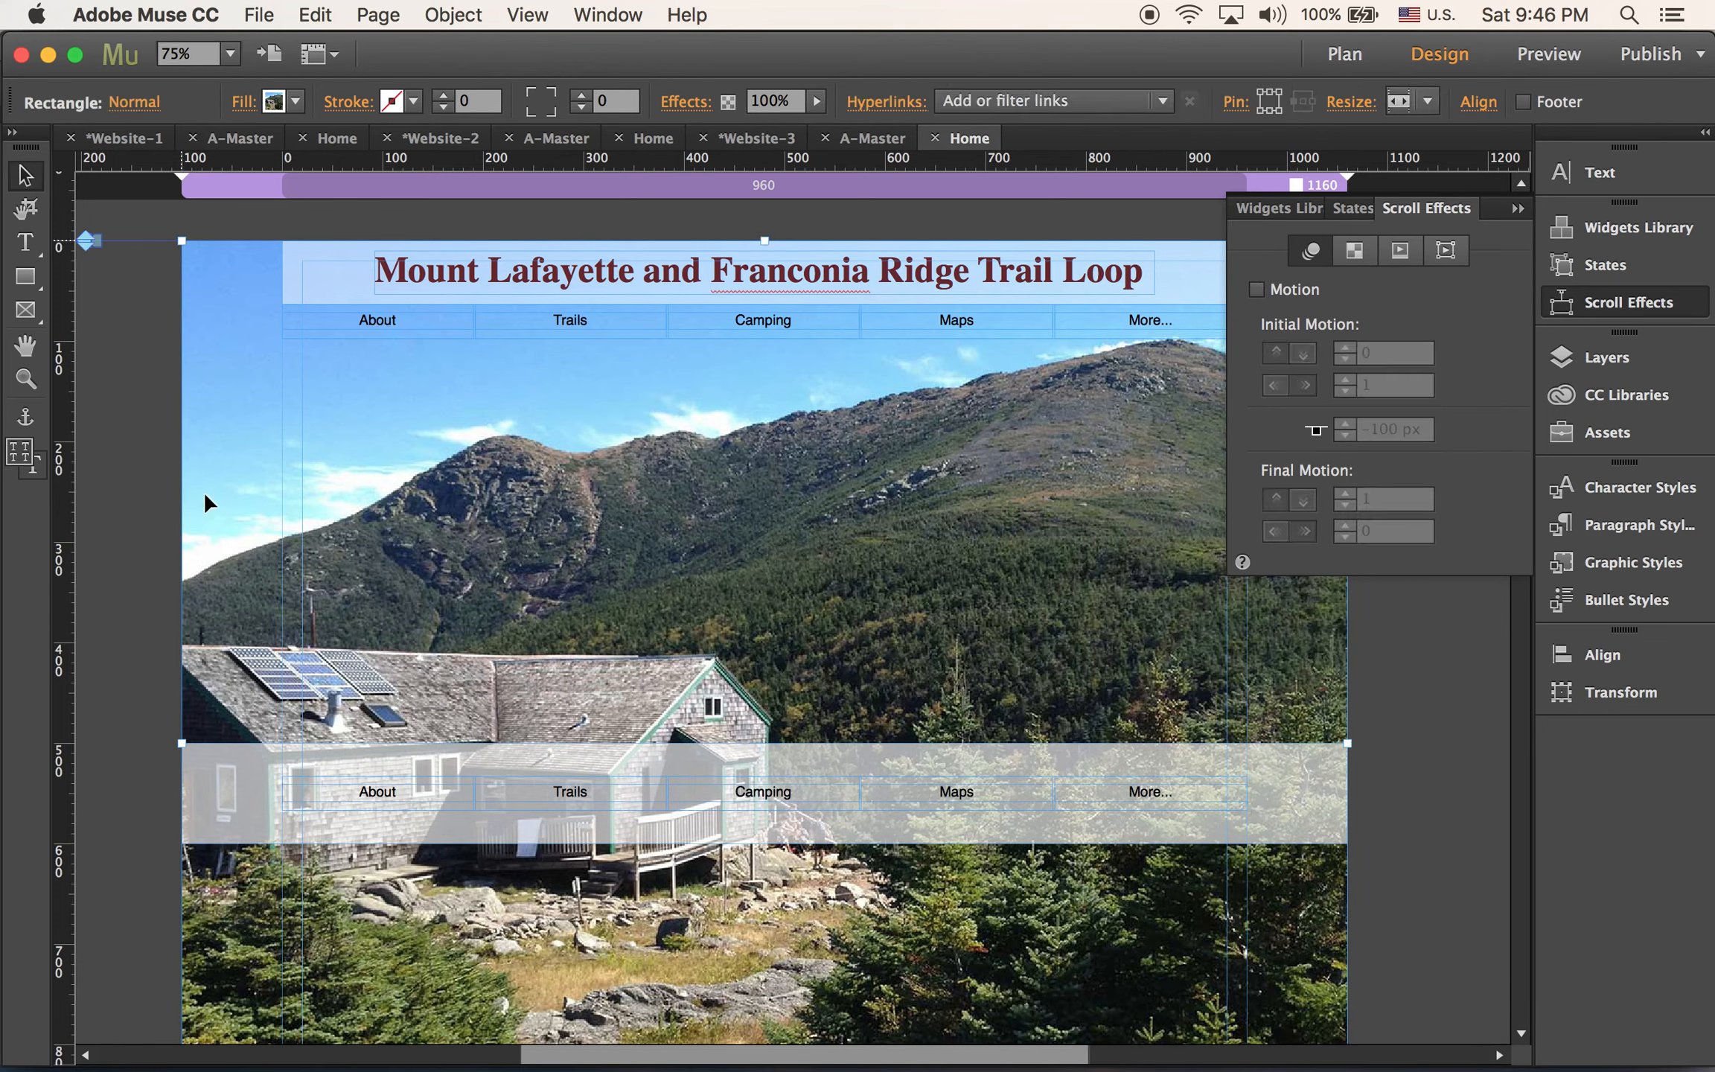
pyautogui.click(241, 104)
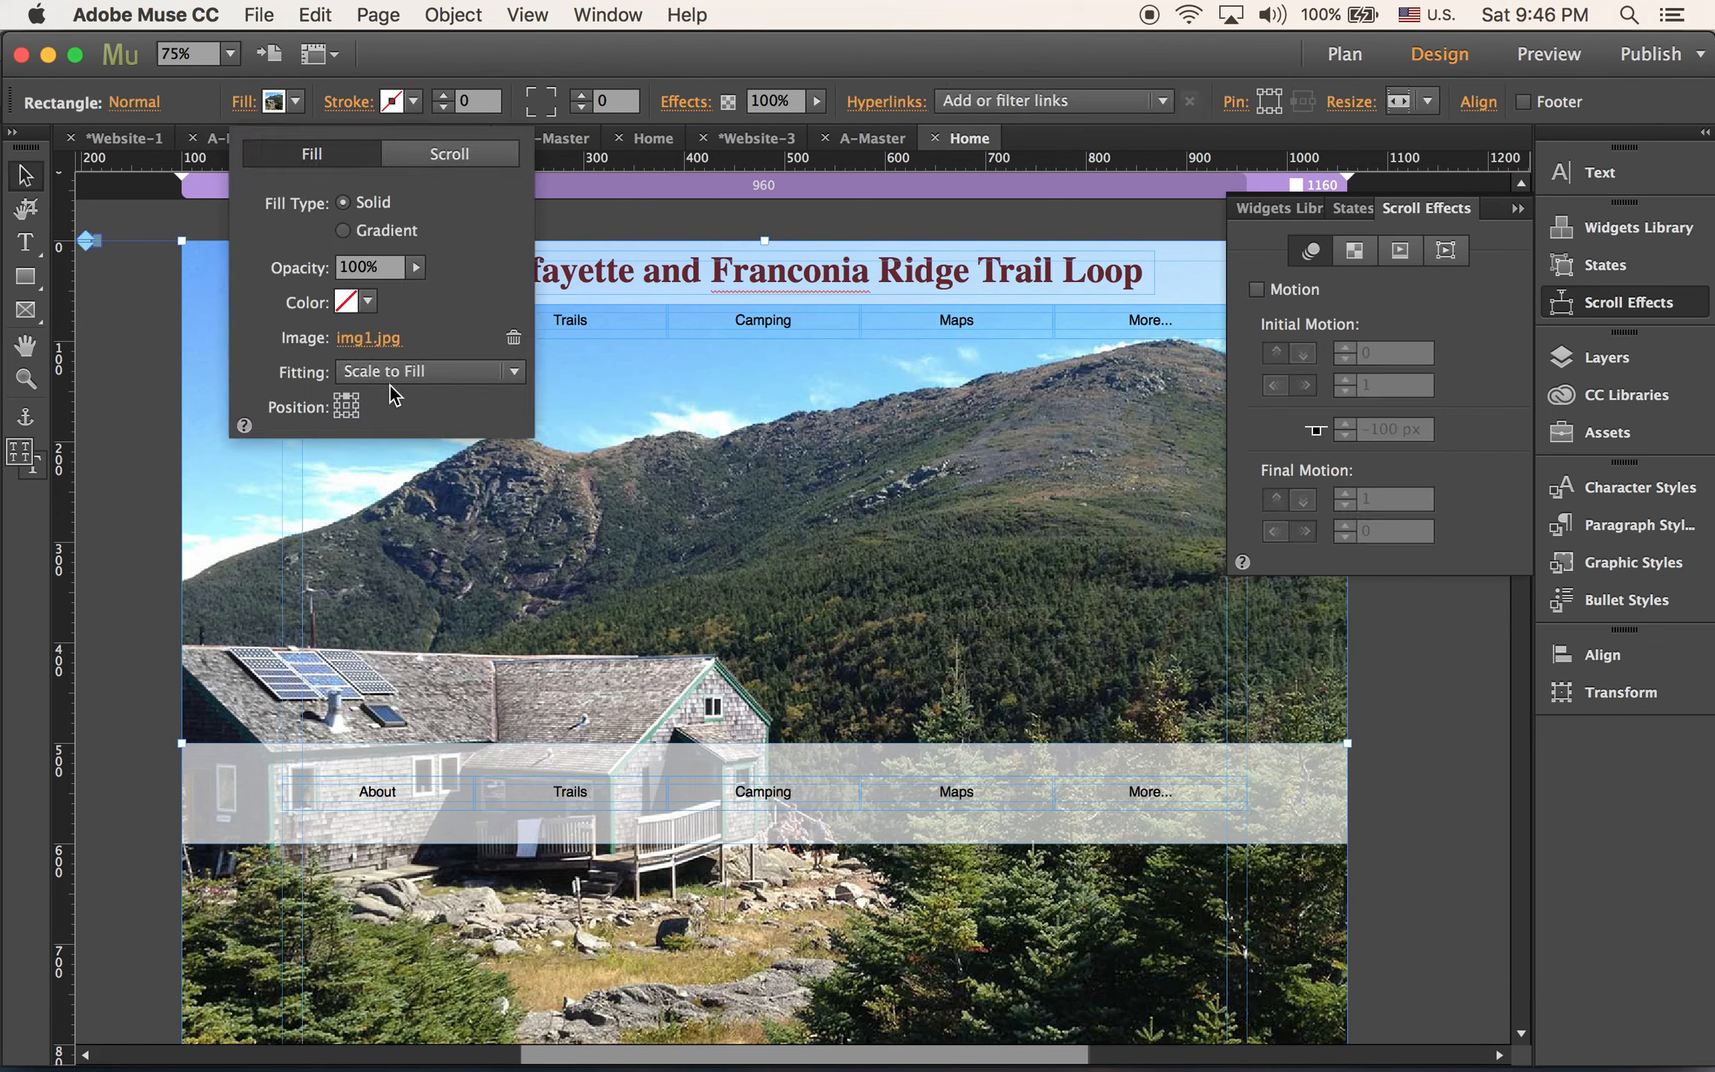
pyautogui.click(447, 153)
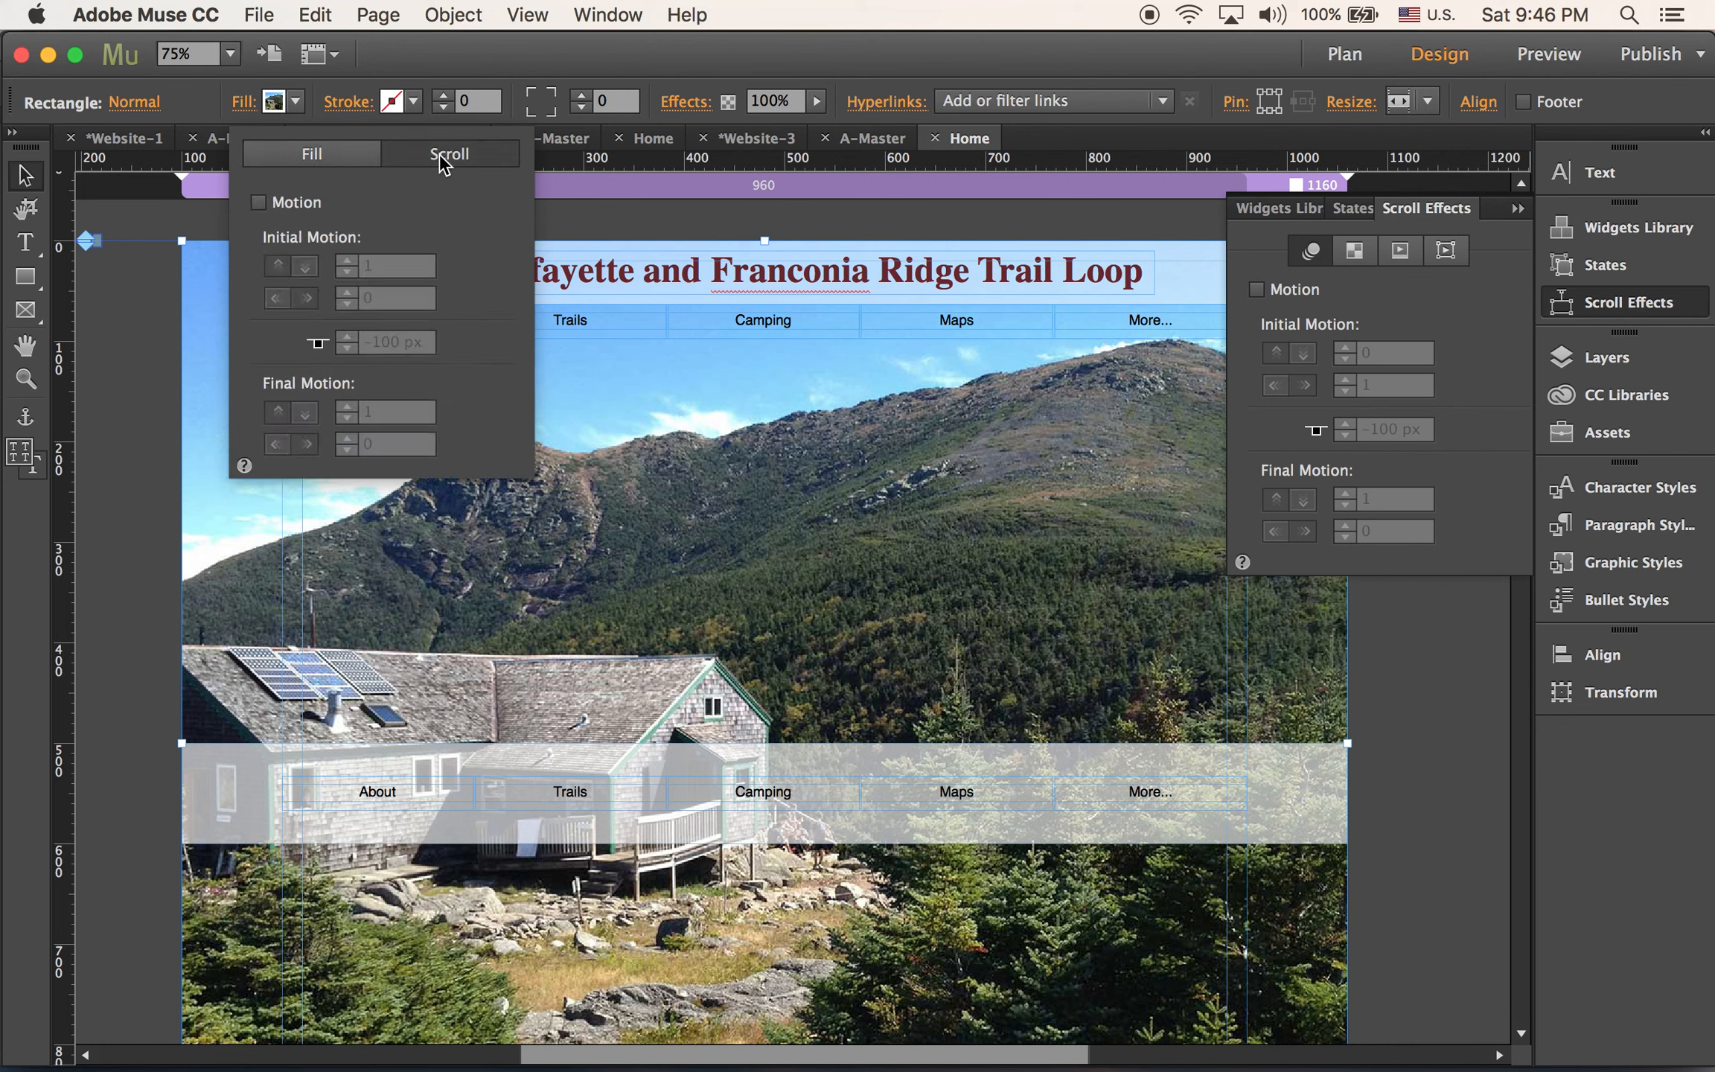
pyautogui.click(258, 201)
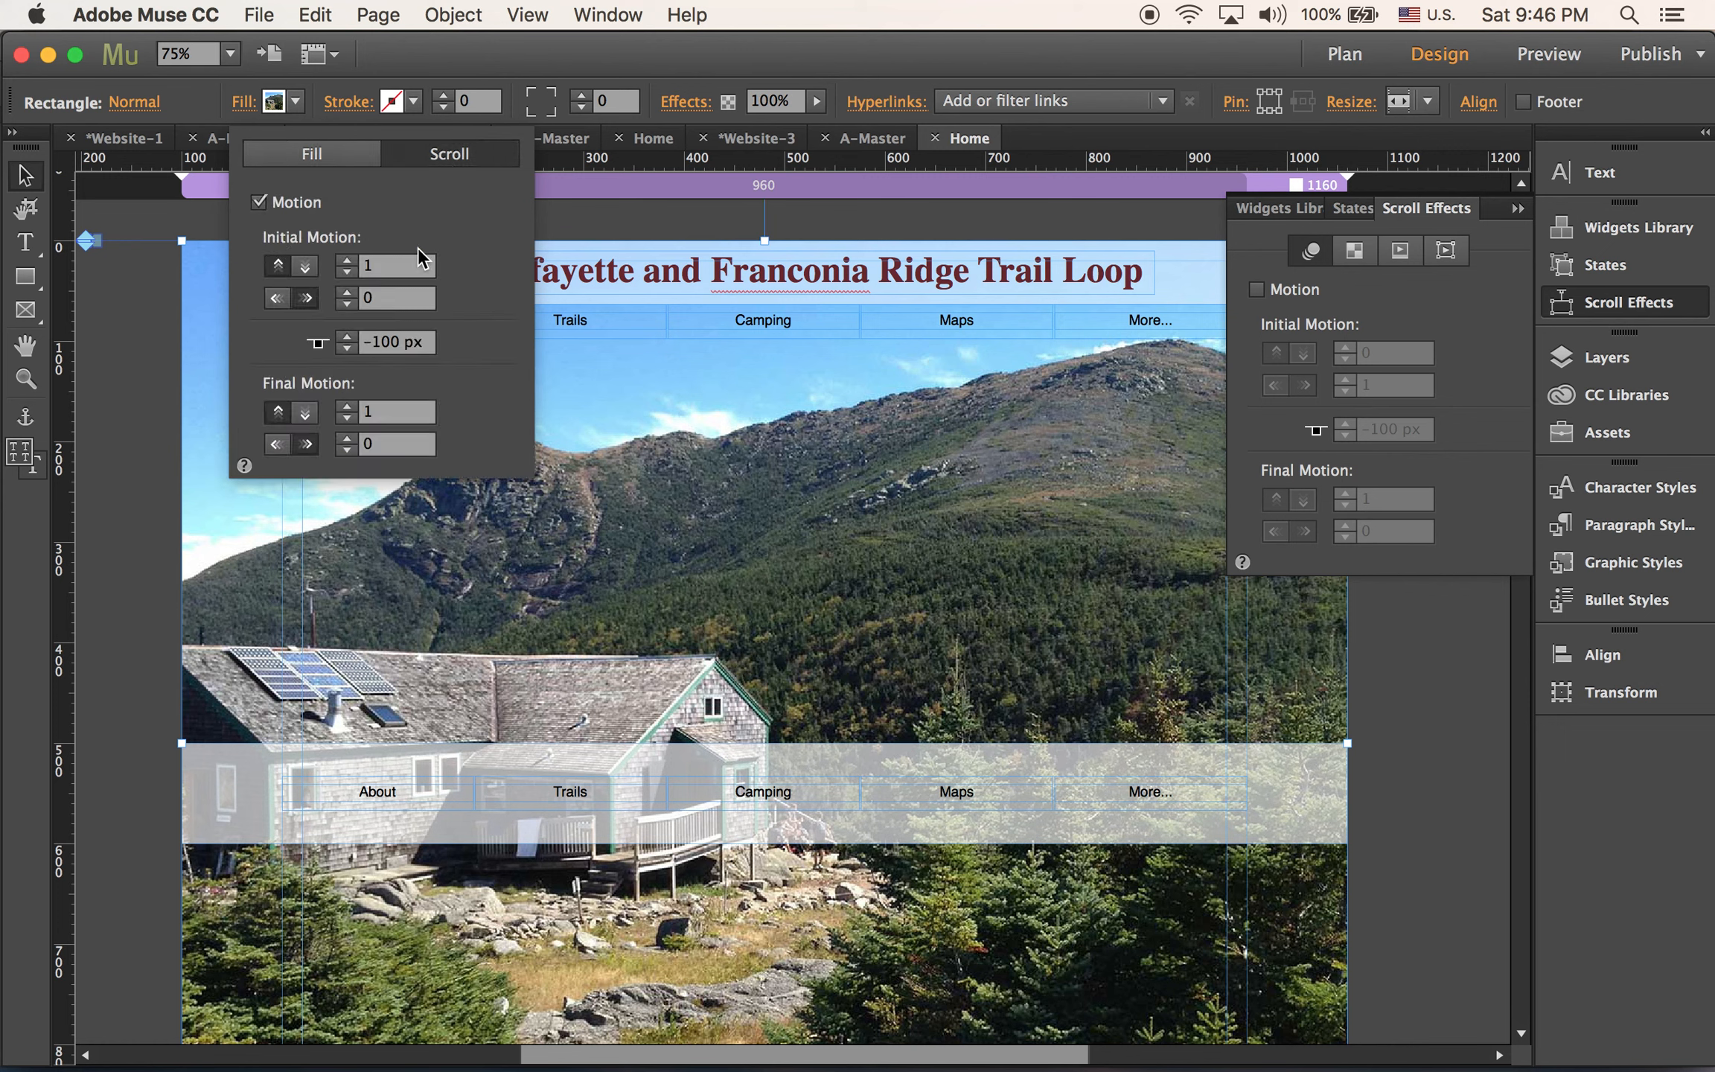
pyautogui.click(405, 265)
pyautogui.write('0')
pyautogui.click(385, 417)
pyautogui.write('0')
pyautogui.press('Return')
pyautogui.click(159, 333)
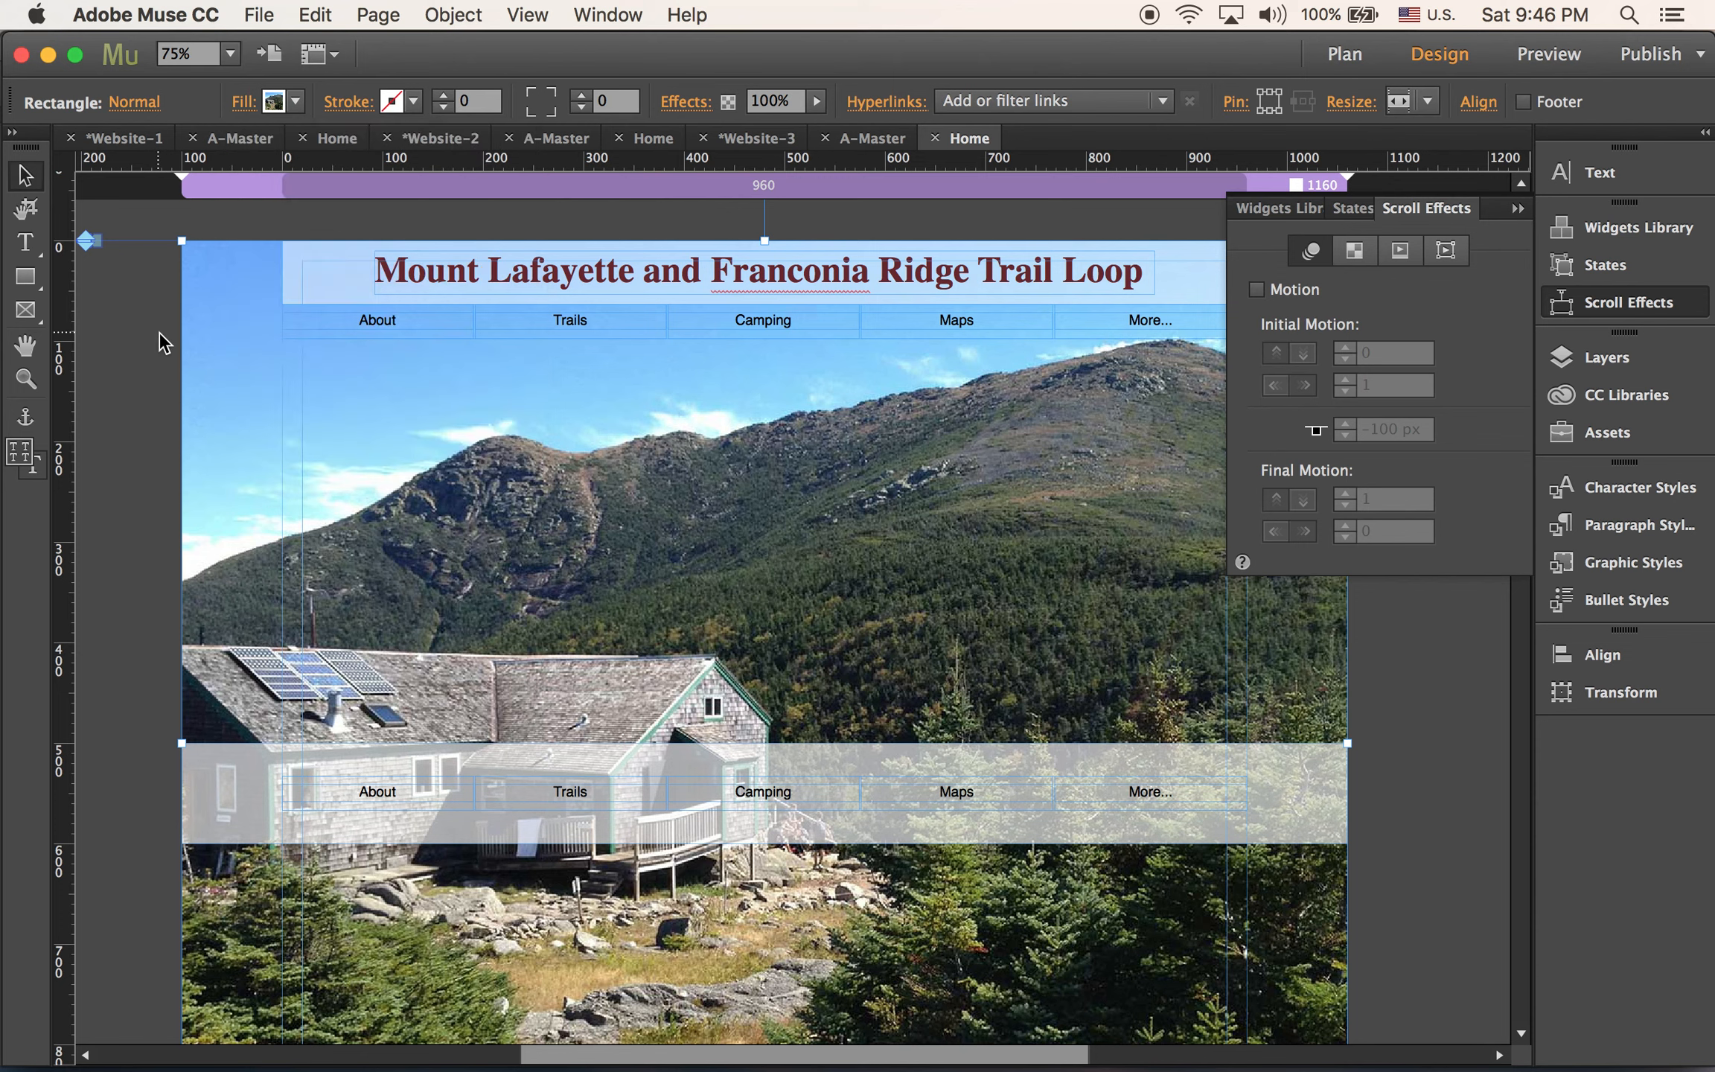
# Preview the page in Chrome, check how the background photo and banner behave on scrolling, and return to Adobe Muse
pyautogui.press('super+shift+e')
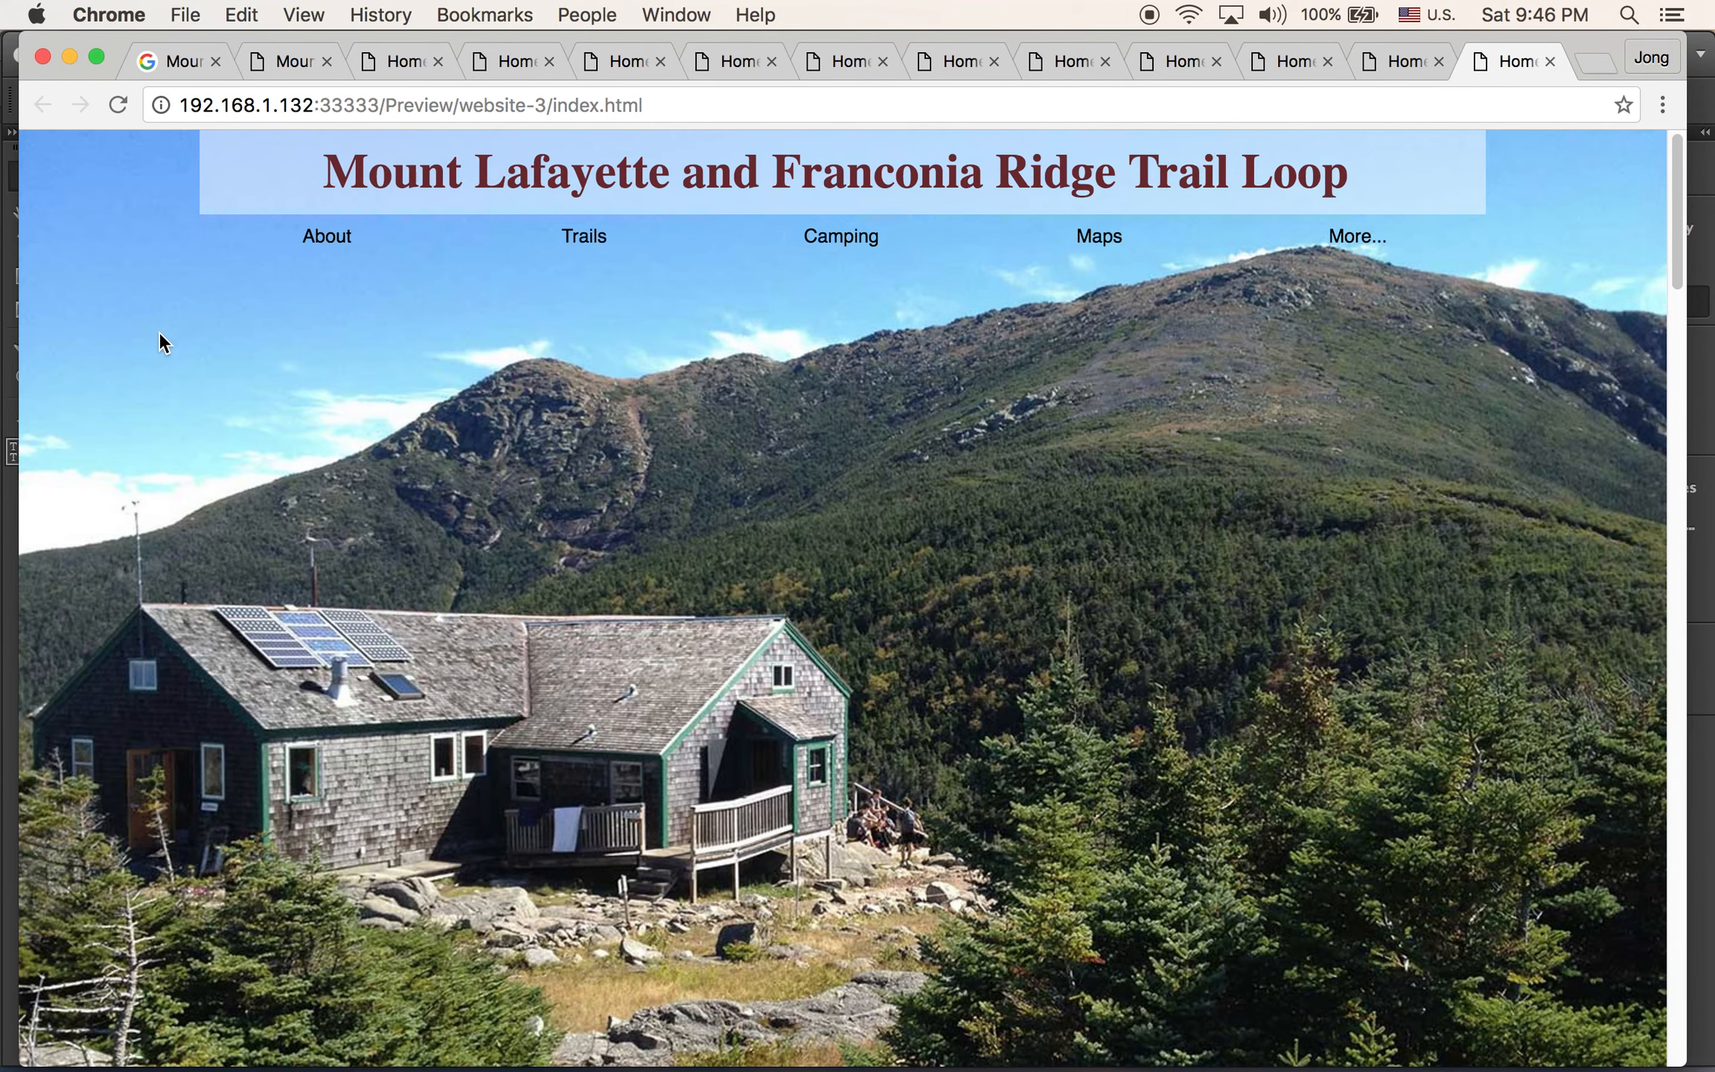
pyautogui.scroll(-3, 157, 331)
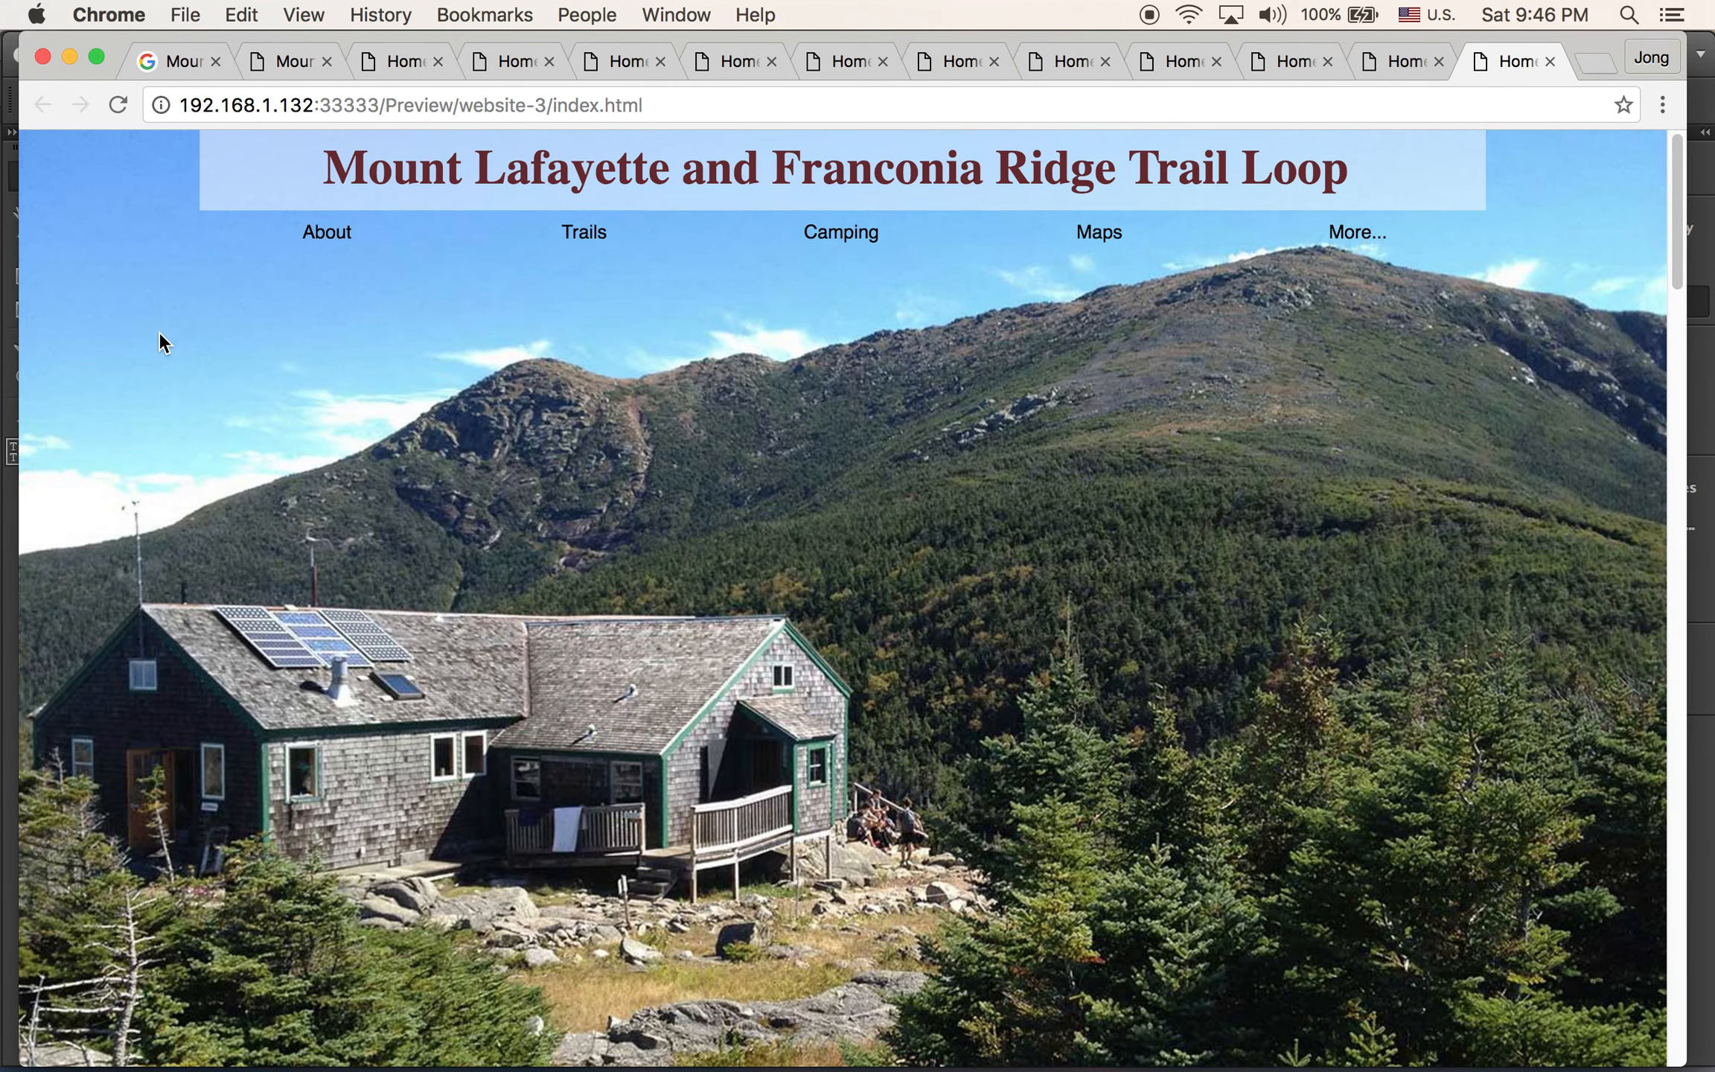
pyautogui.scroll(2, 158, 332)
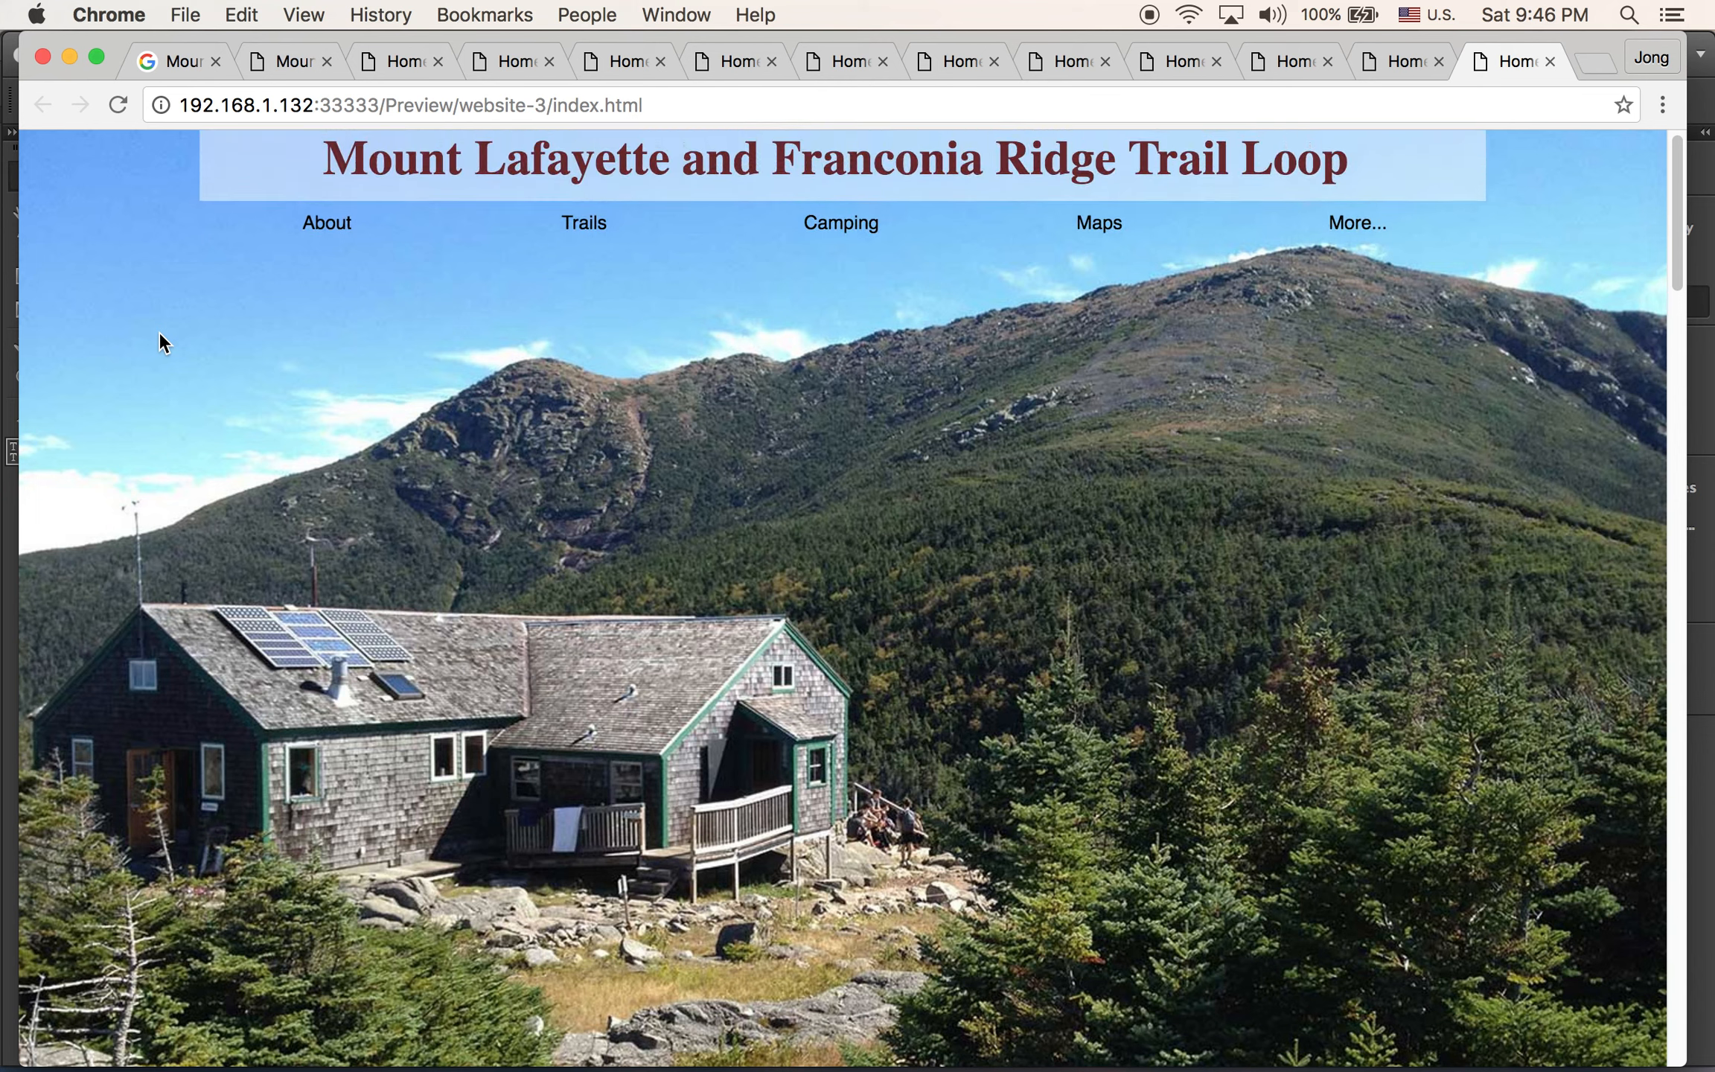
pyautogui.scroll(-1, 158, 331)
pyautogui.scroll(1, 159, 334)
pyautogui.scroll(-2, 159, 334)
pyautogui.scroll(-2, 157, 331)
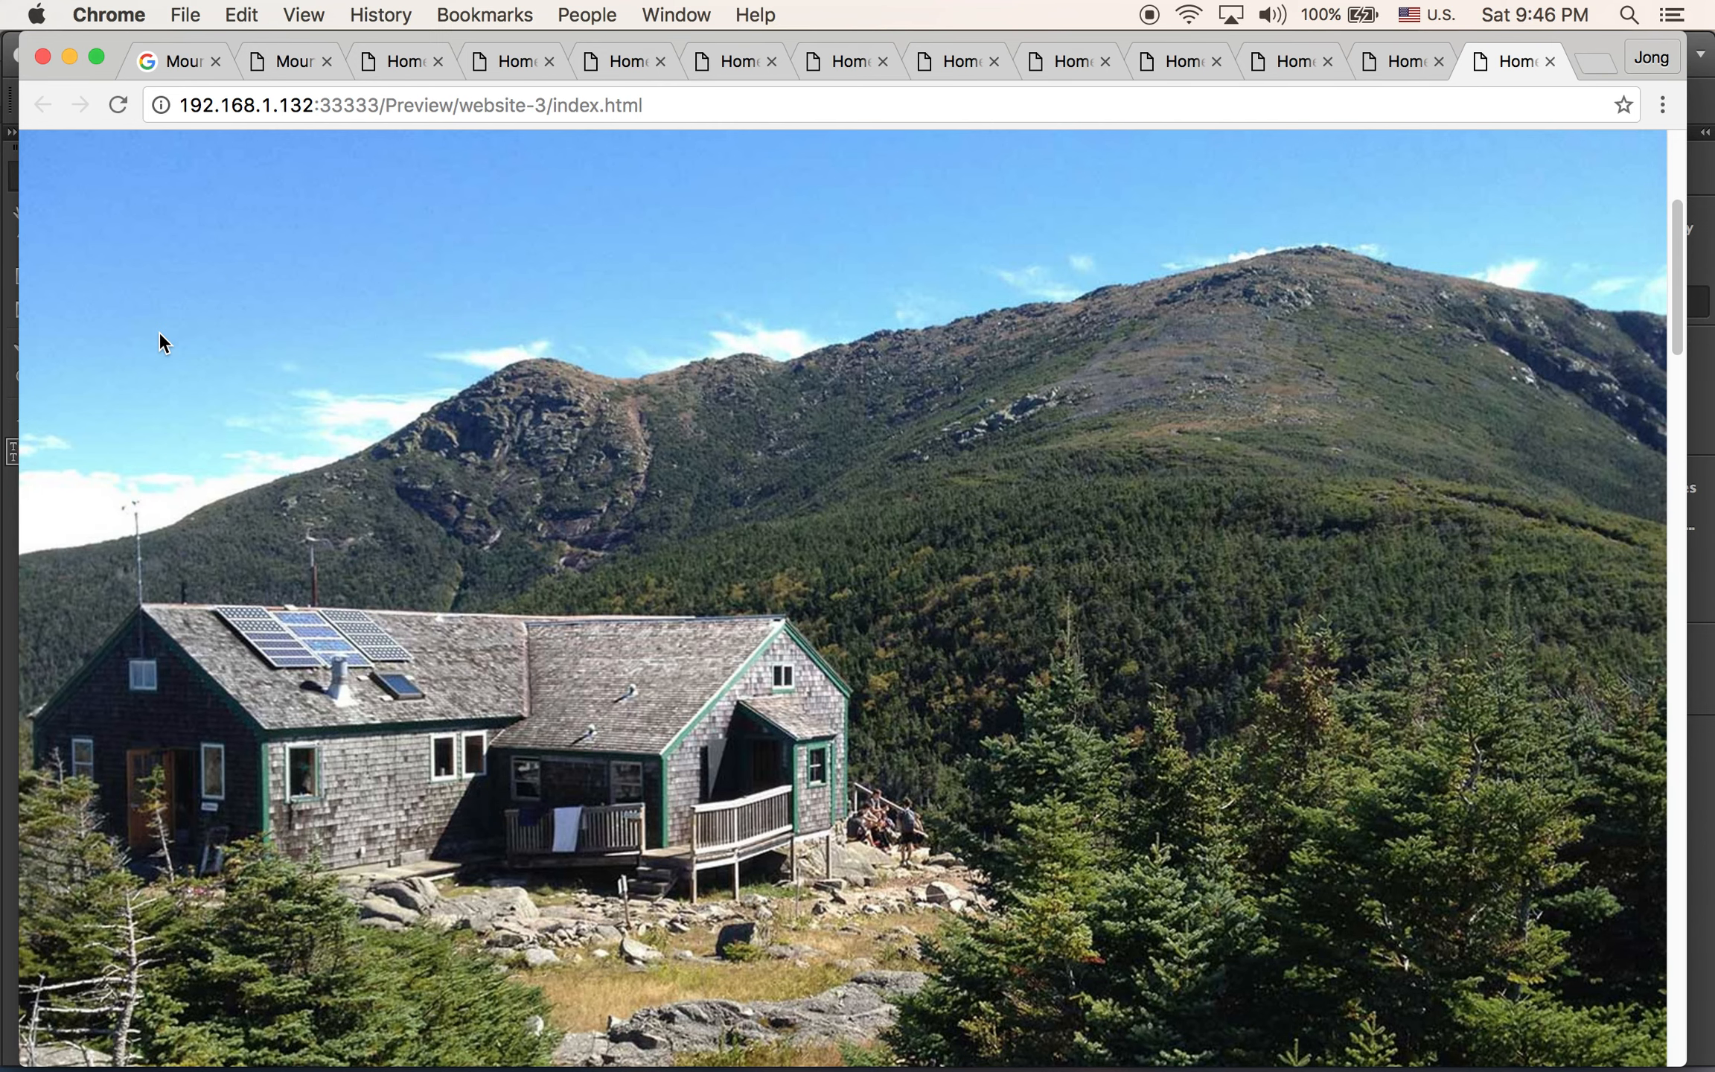
pyautogui.scroll(-3, 158, 331)
pyautogui.scroll(-3, 158, 332)
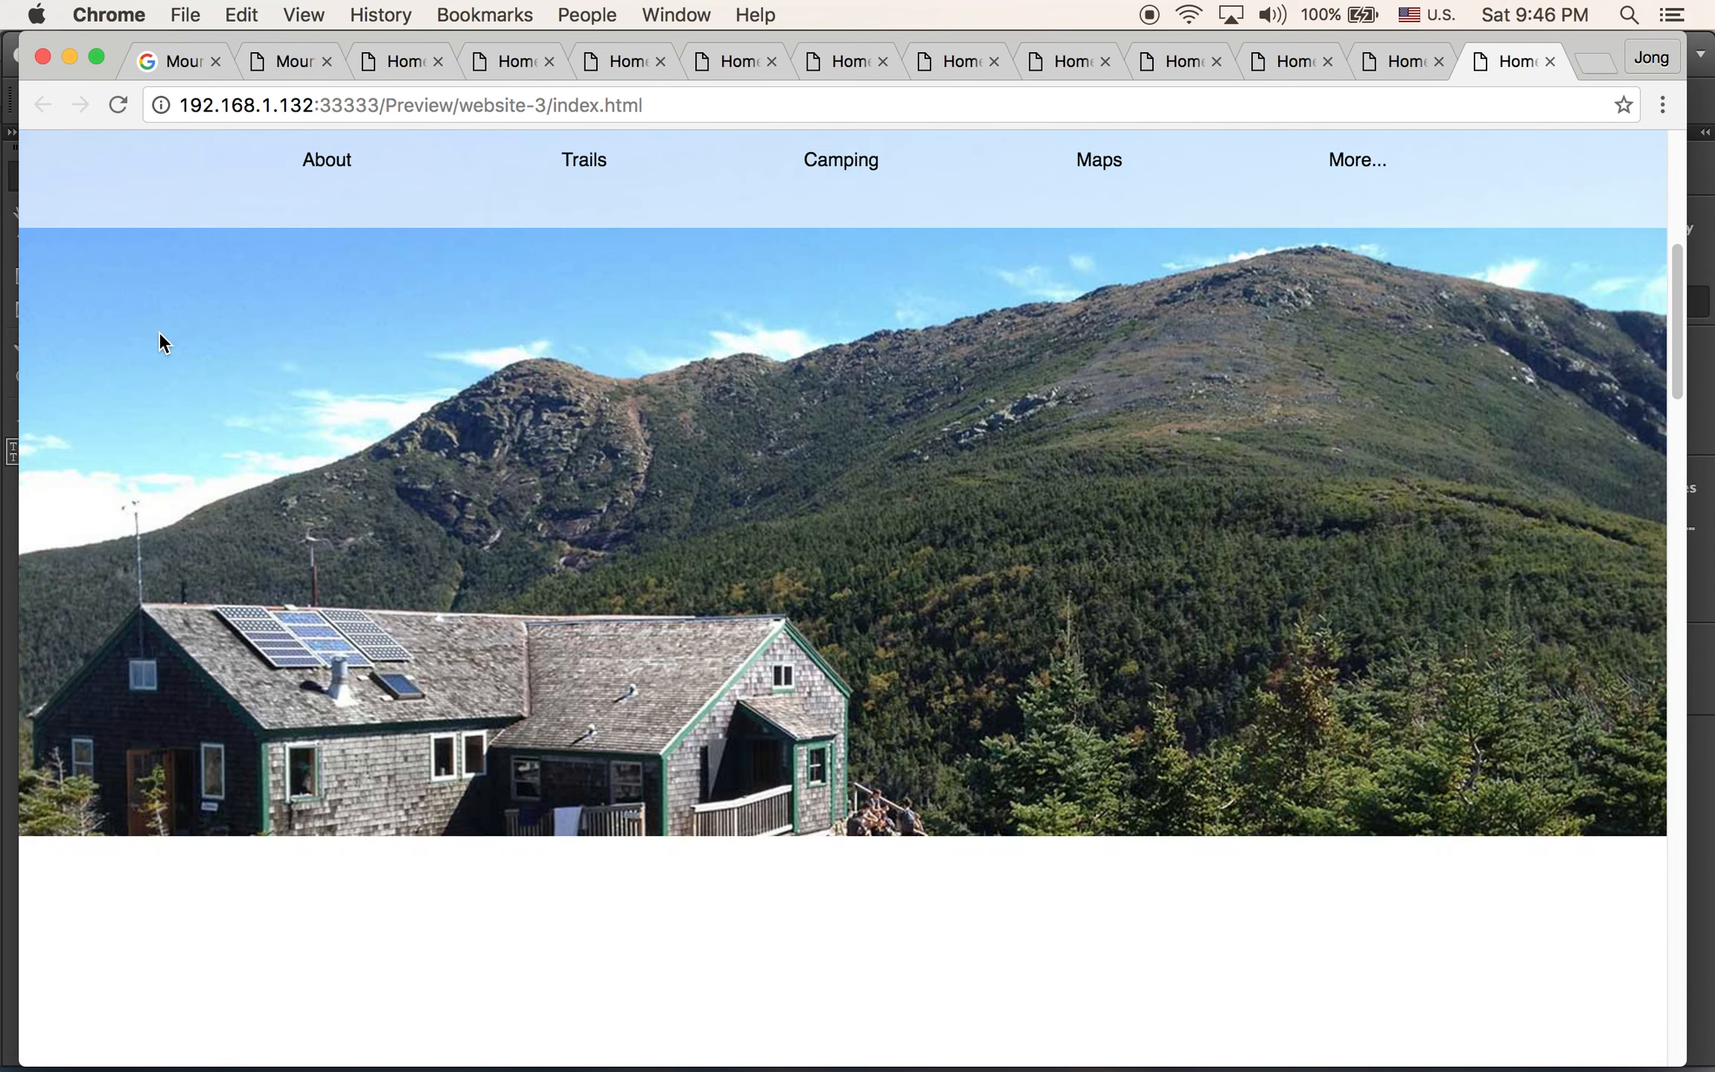
pyautogui.scroll(-2, 157, 331)
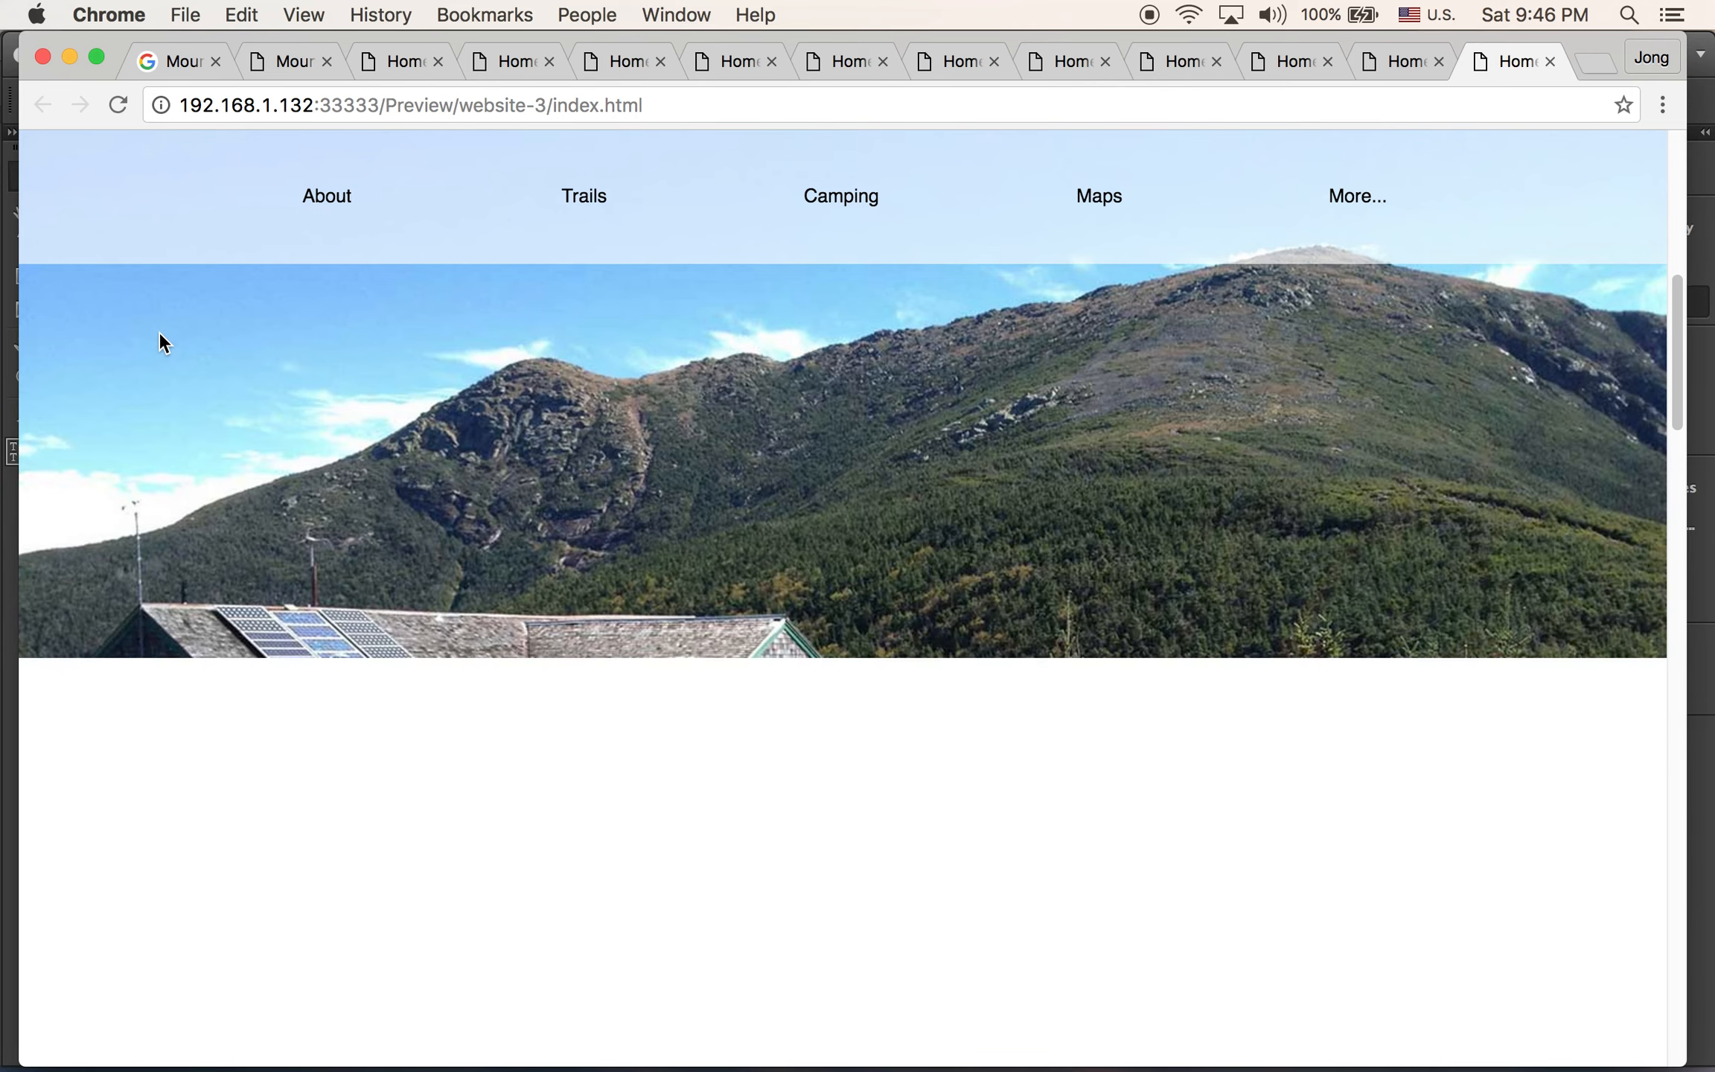
pyautogui.scroll(-2, 158, 331)
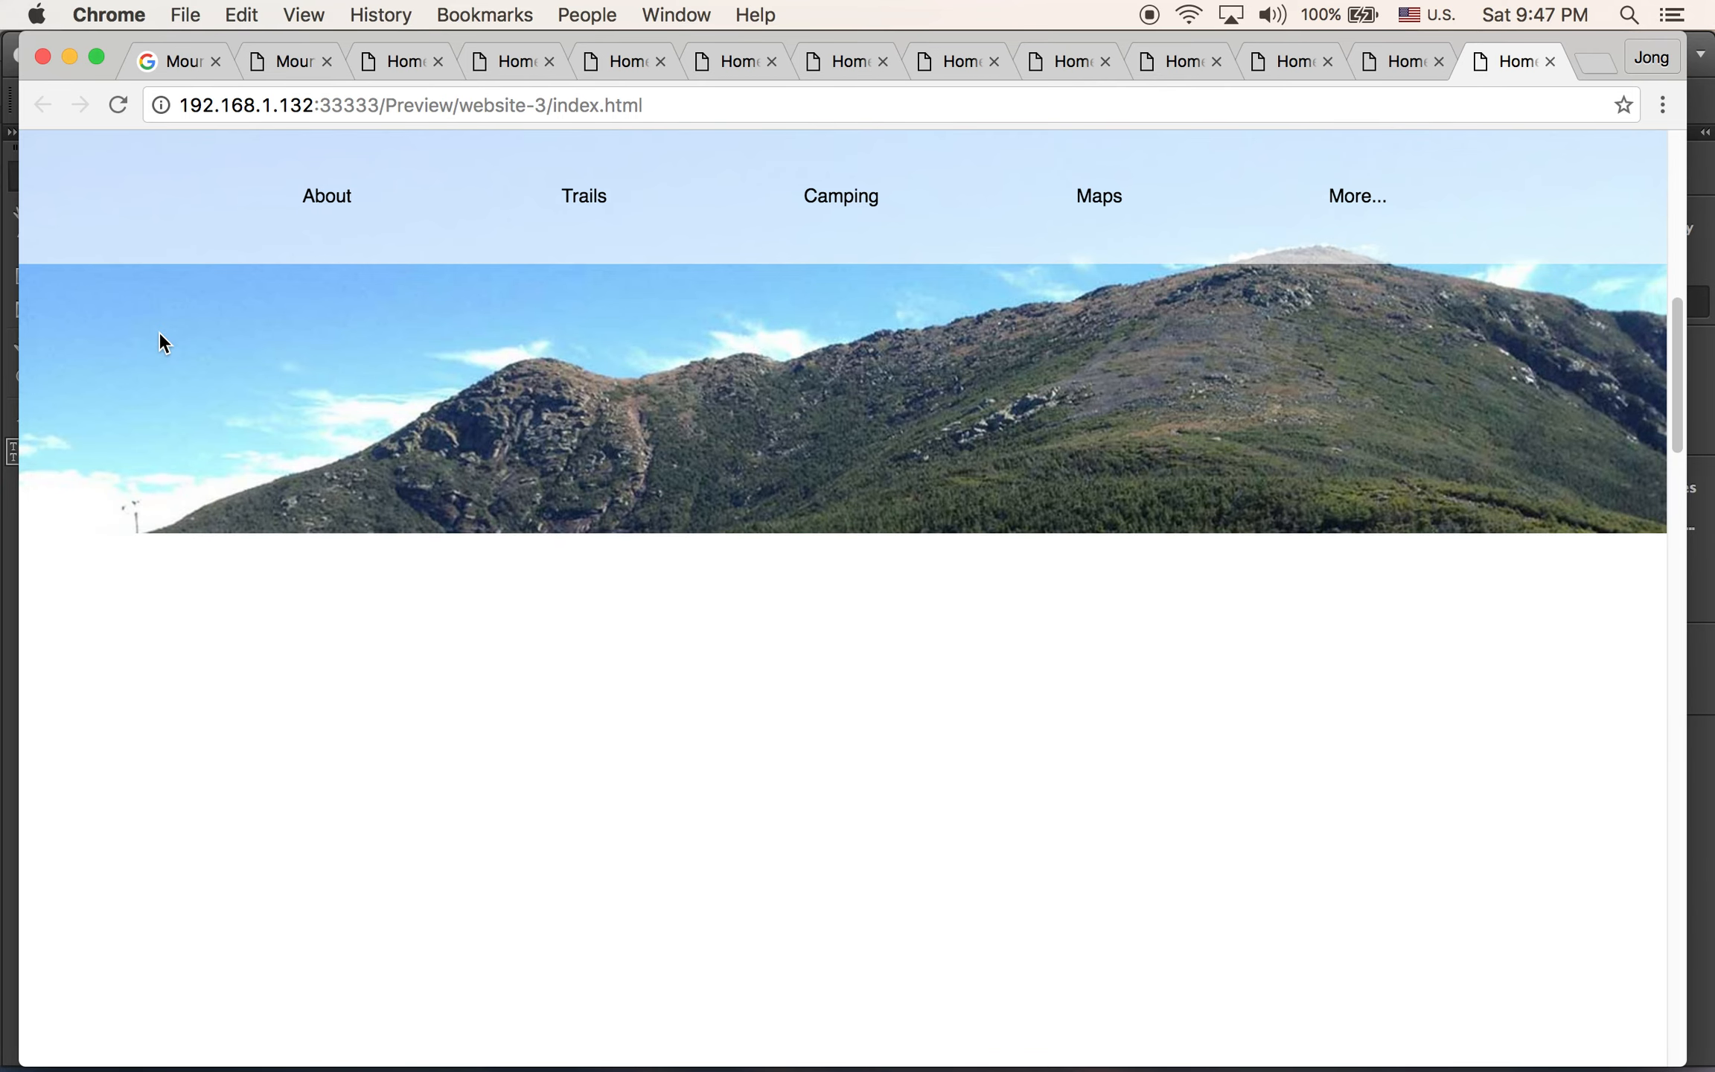
pyautogui.scroll(5, 158, 331)
pyautogui.scroll(3, 158, 332)
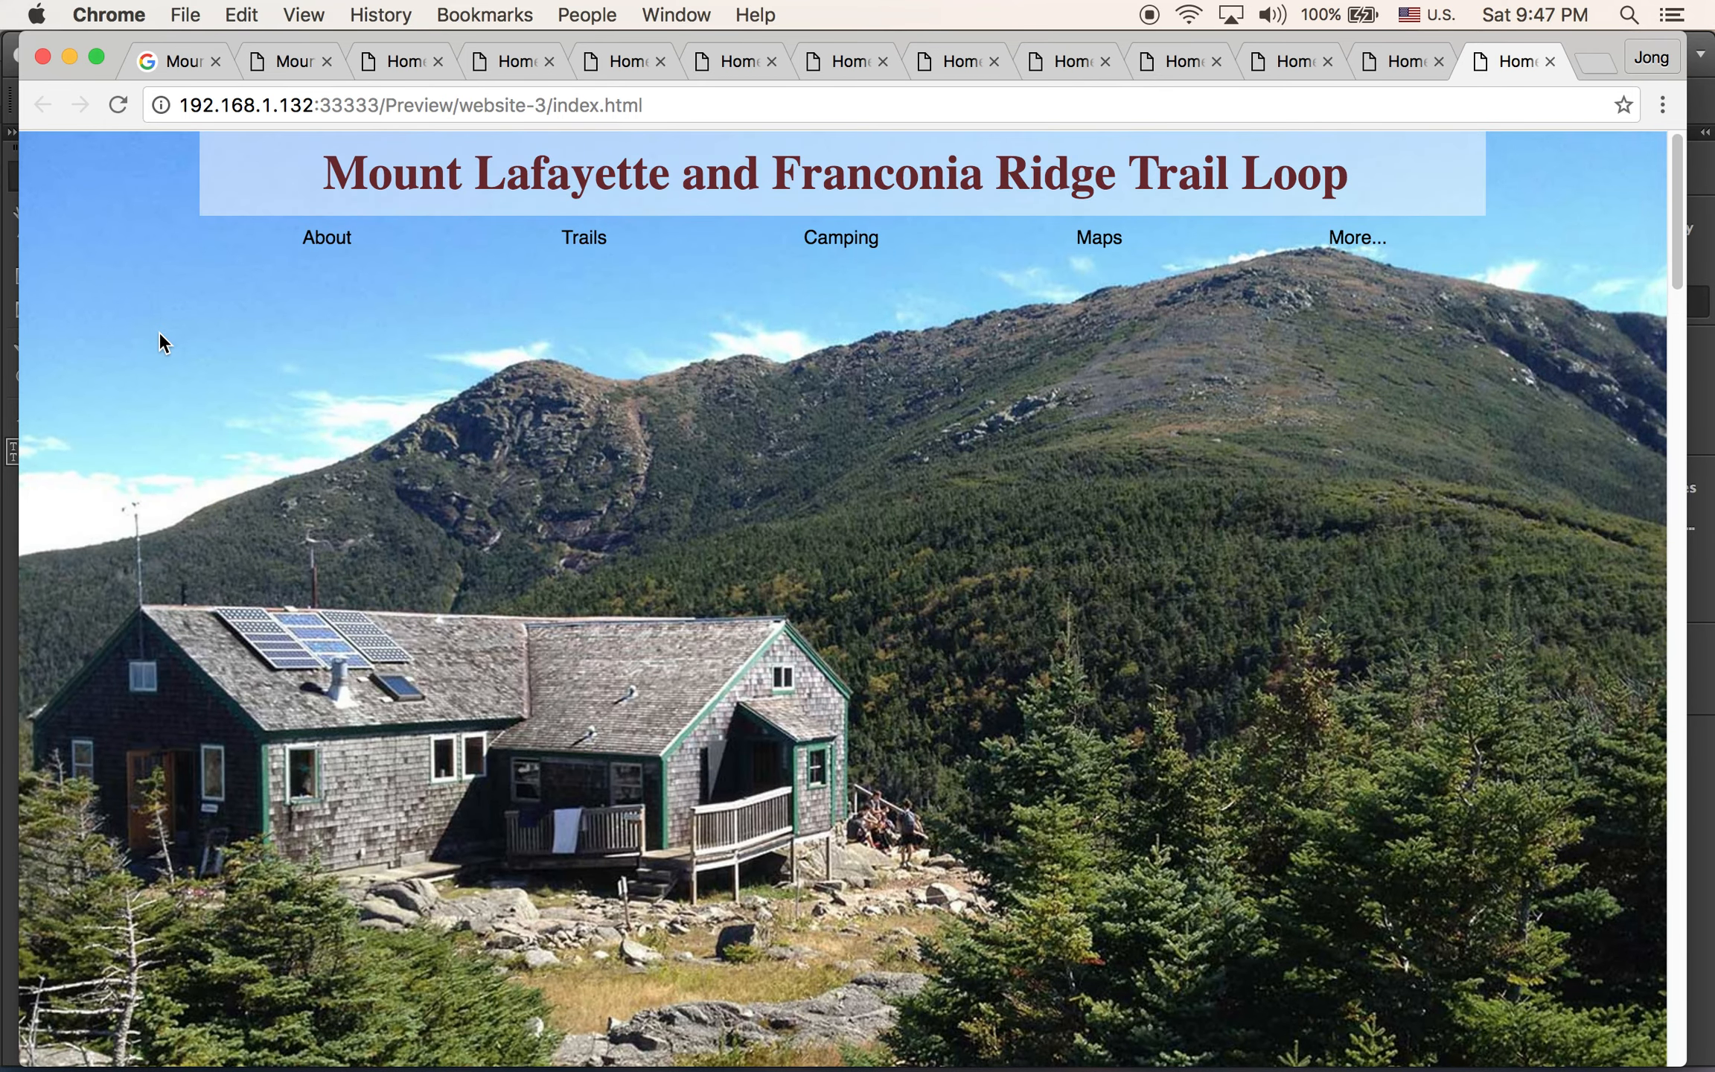
pyautogui.moveTo(373, 1066)
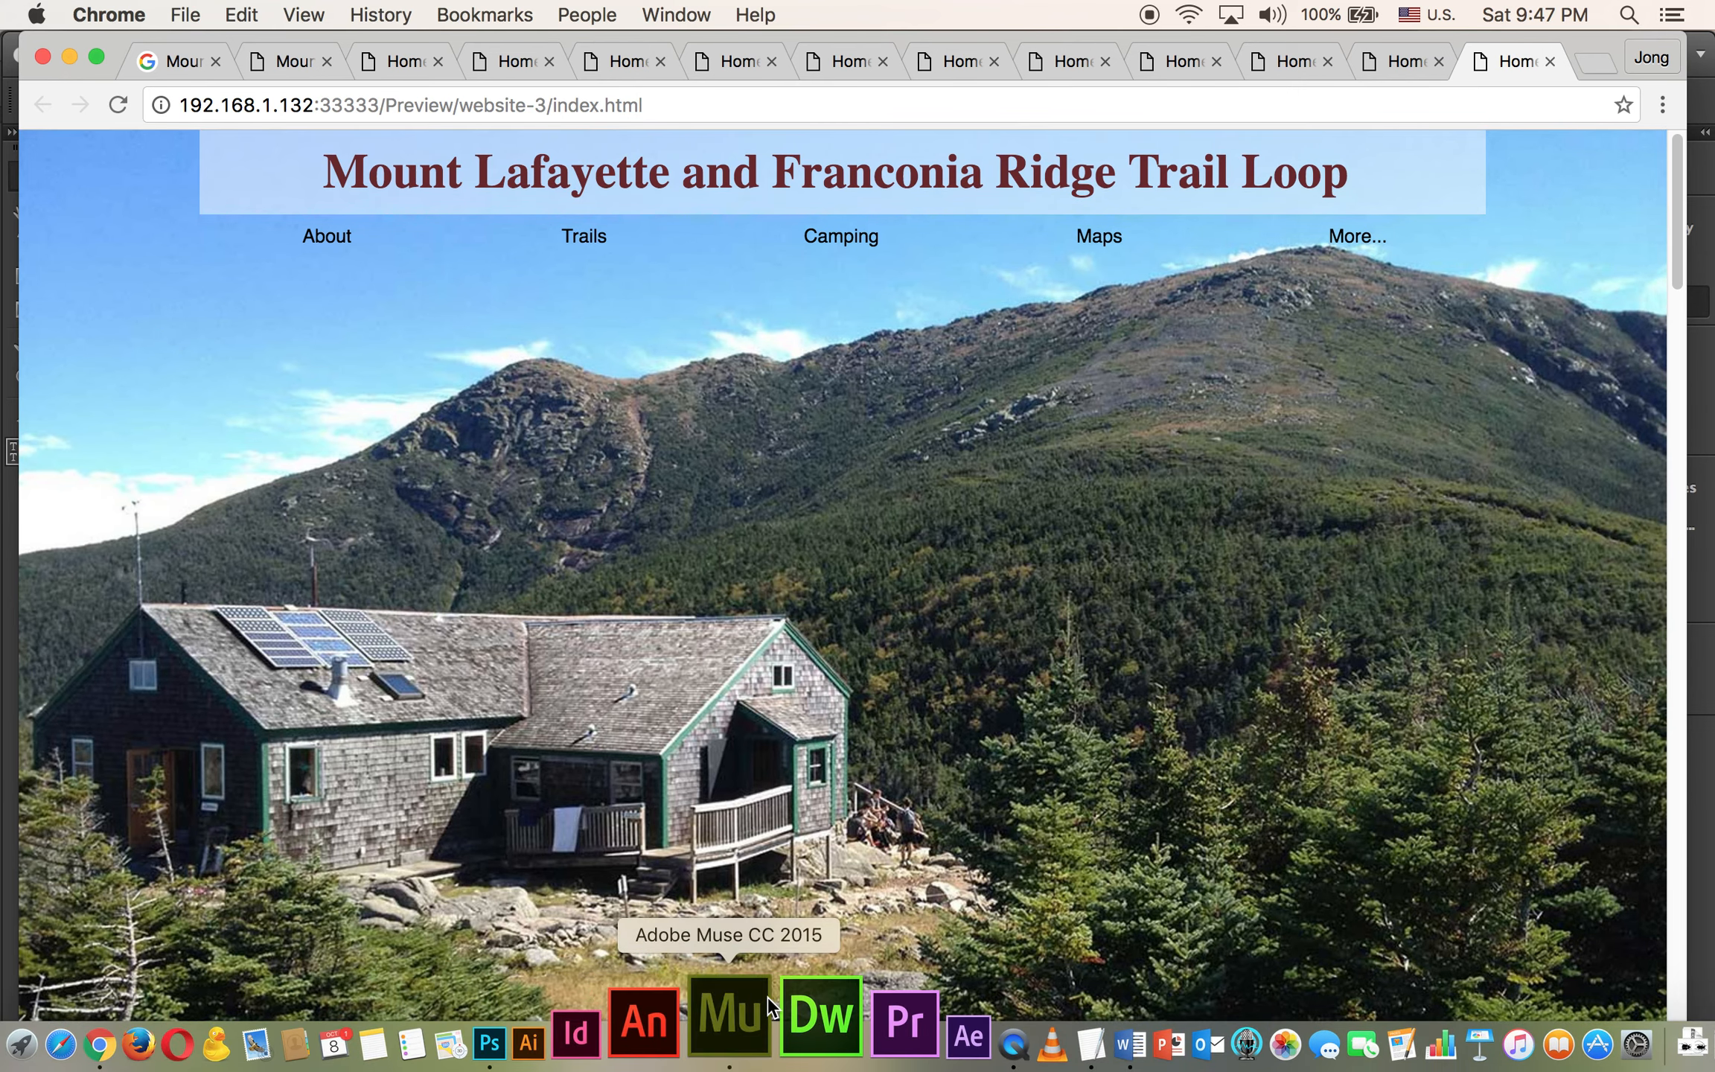
pyautogui.click(768, 995)
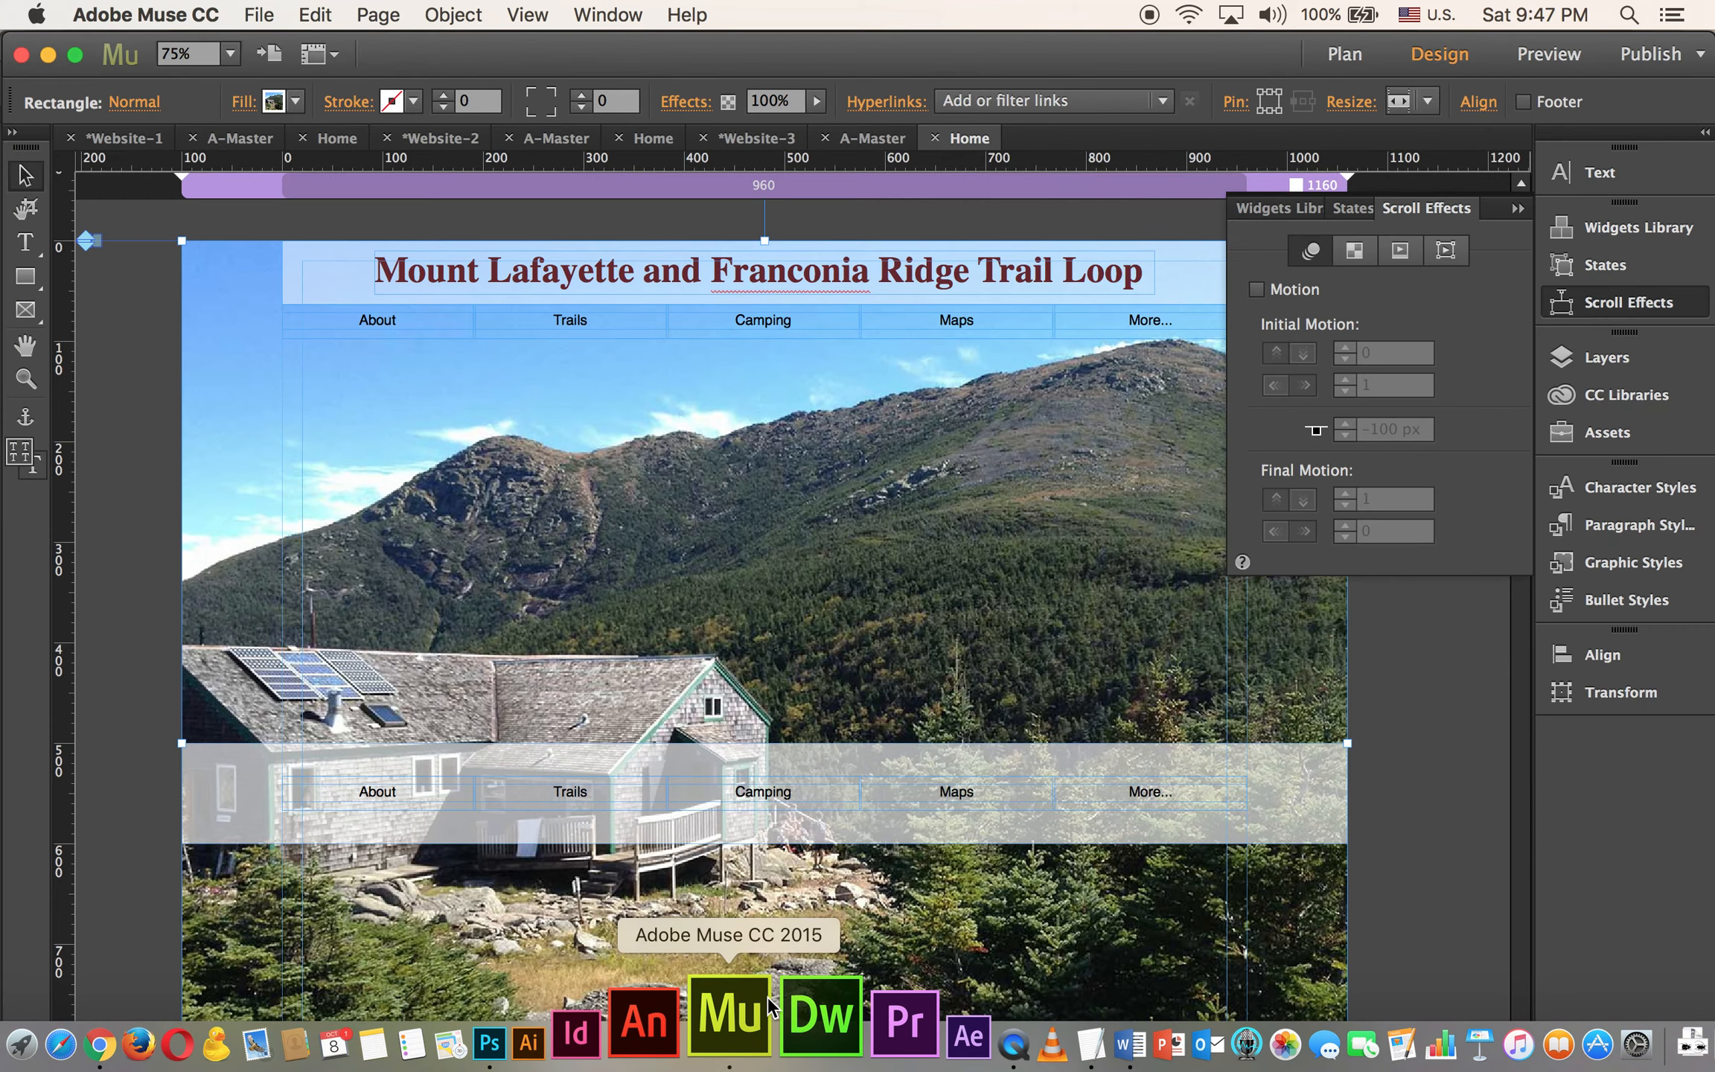
# Duplicate the background photo rectangle and place the copy directly below the original, aligned with its bottom edge
pyautogui.click(1515, 208)
pyautogui.moveTo(1518, 299); pyautogui.dragTo(1513, 387)
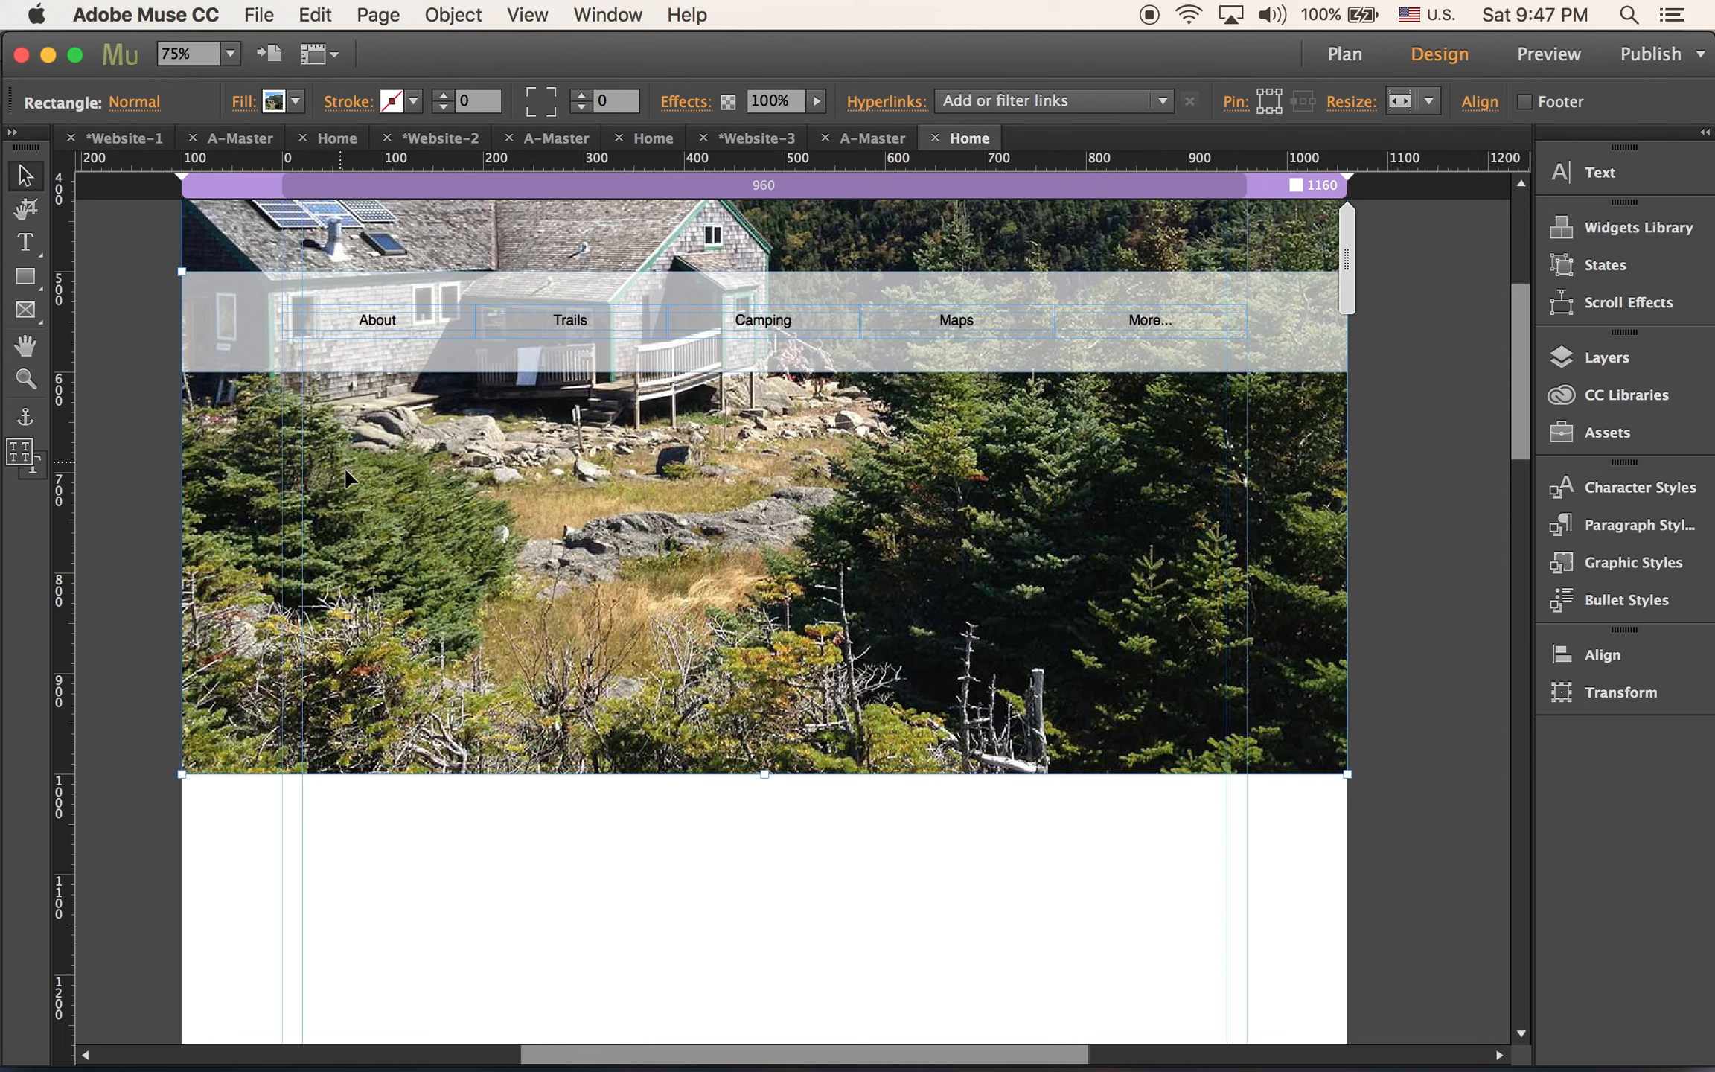
pyautogui.click(129, 431)
pyautogui.click(390, 488)
pyautogui.moveTo(550, 447); pyautogui.dragTo(549, 876)
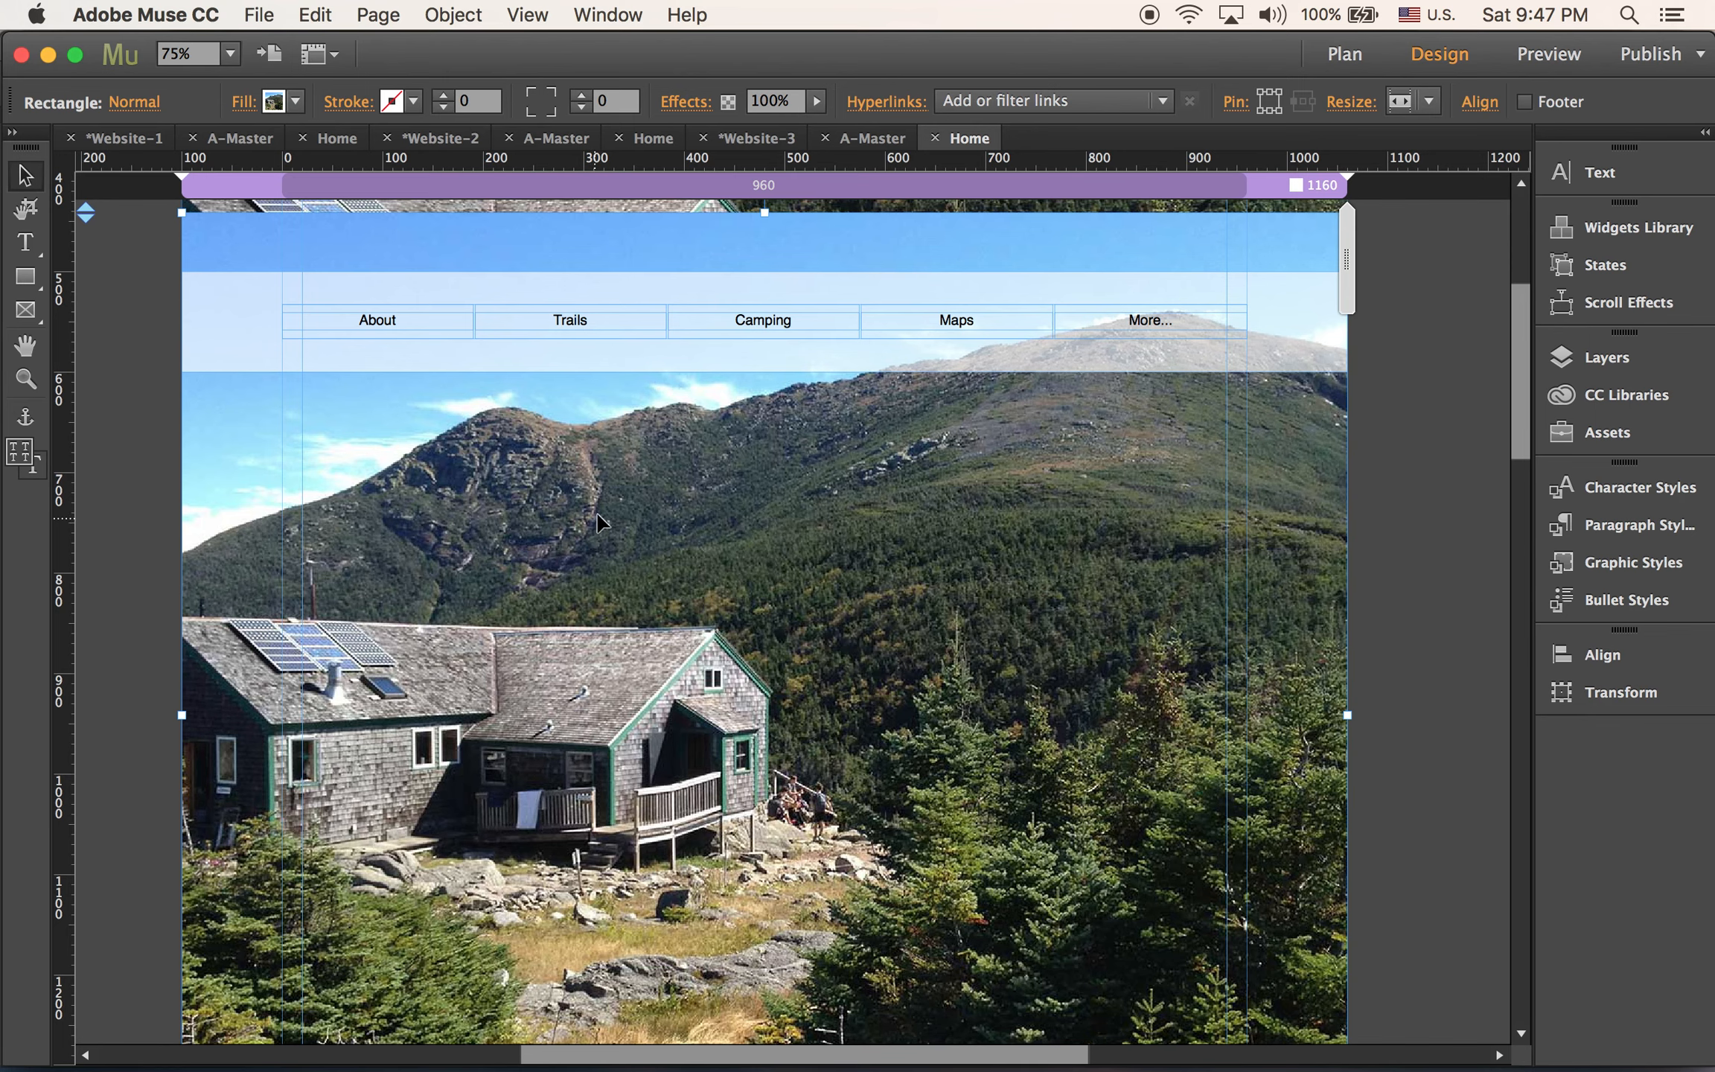
pyautogui.moveTo(596, 532); pyautogui.dragTo(588, 908)
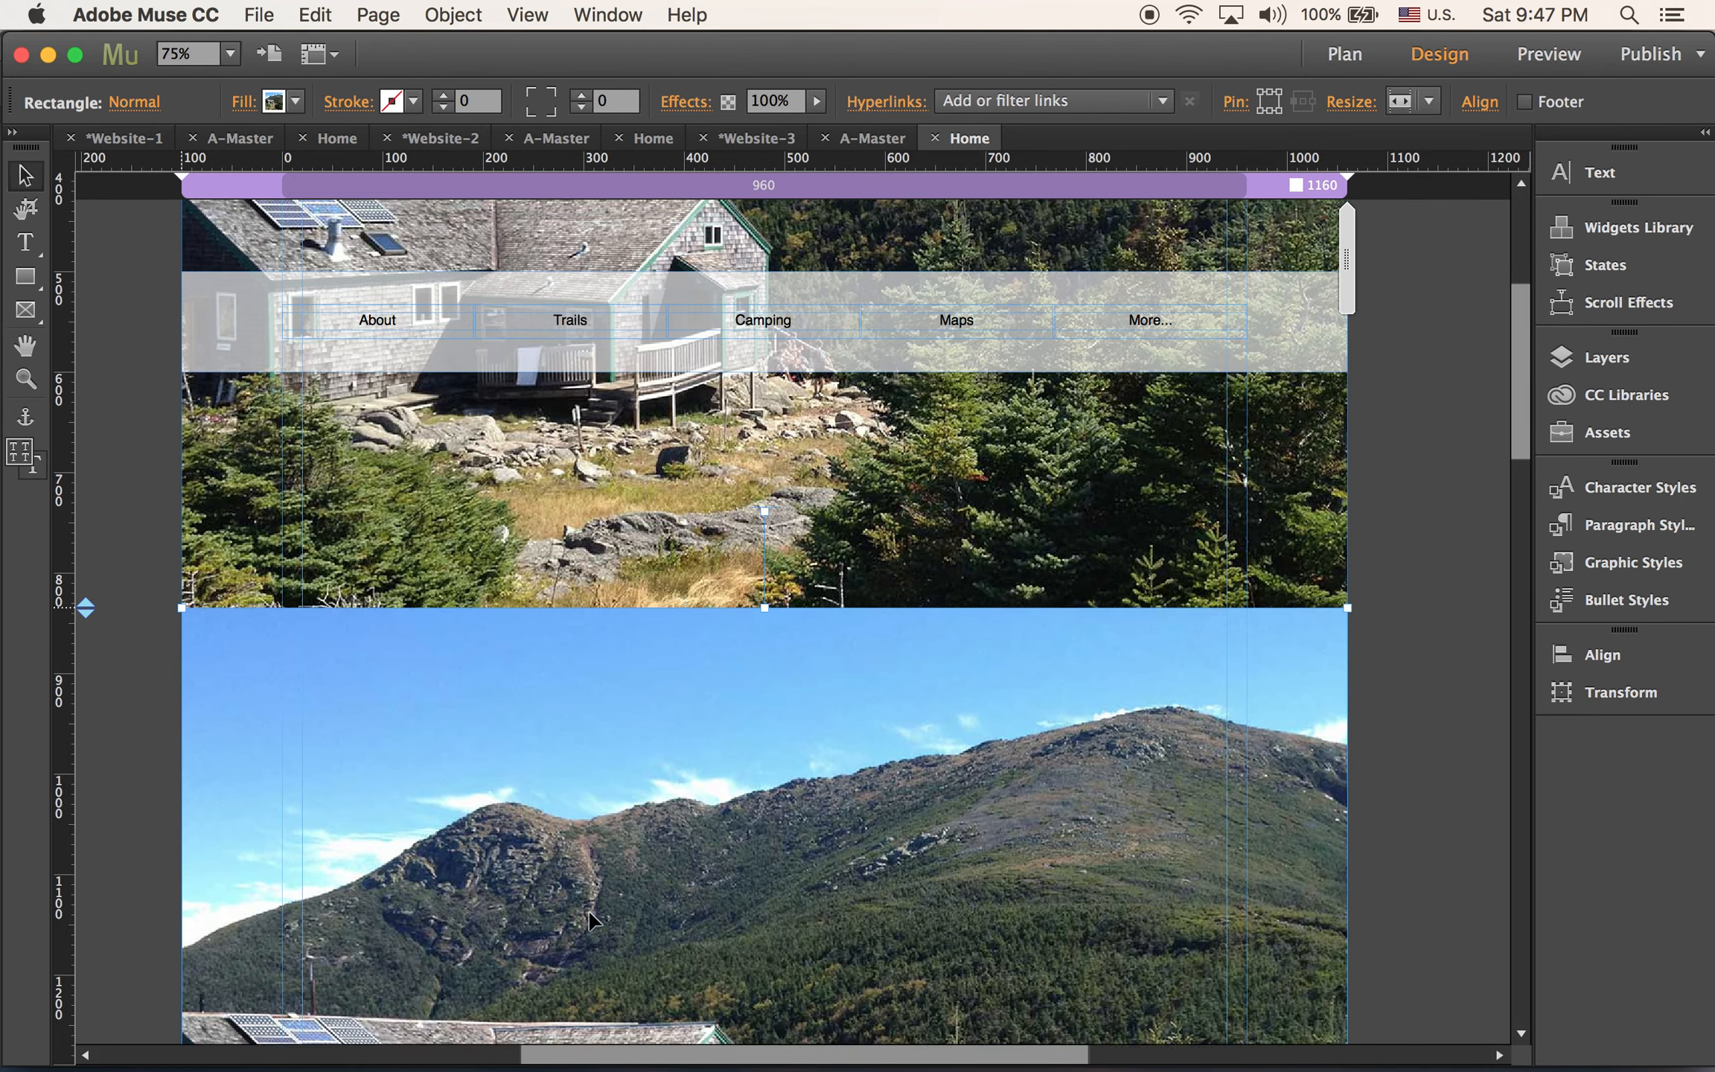
pyautogui.moveTo(693, 754); pyautogui.dragTo(690, 884)
pyautogui.moveTo(707, 807)
pyautogui.mouseDown()
pyautogui.moveTo(705, 903)
pyautogui.moveTo(714, 814)
pyautogui.mouseUp()
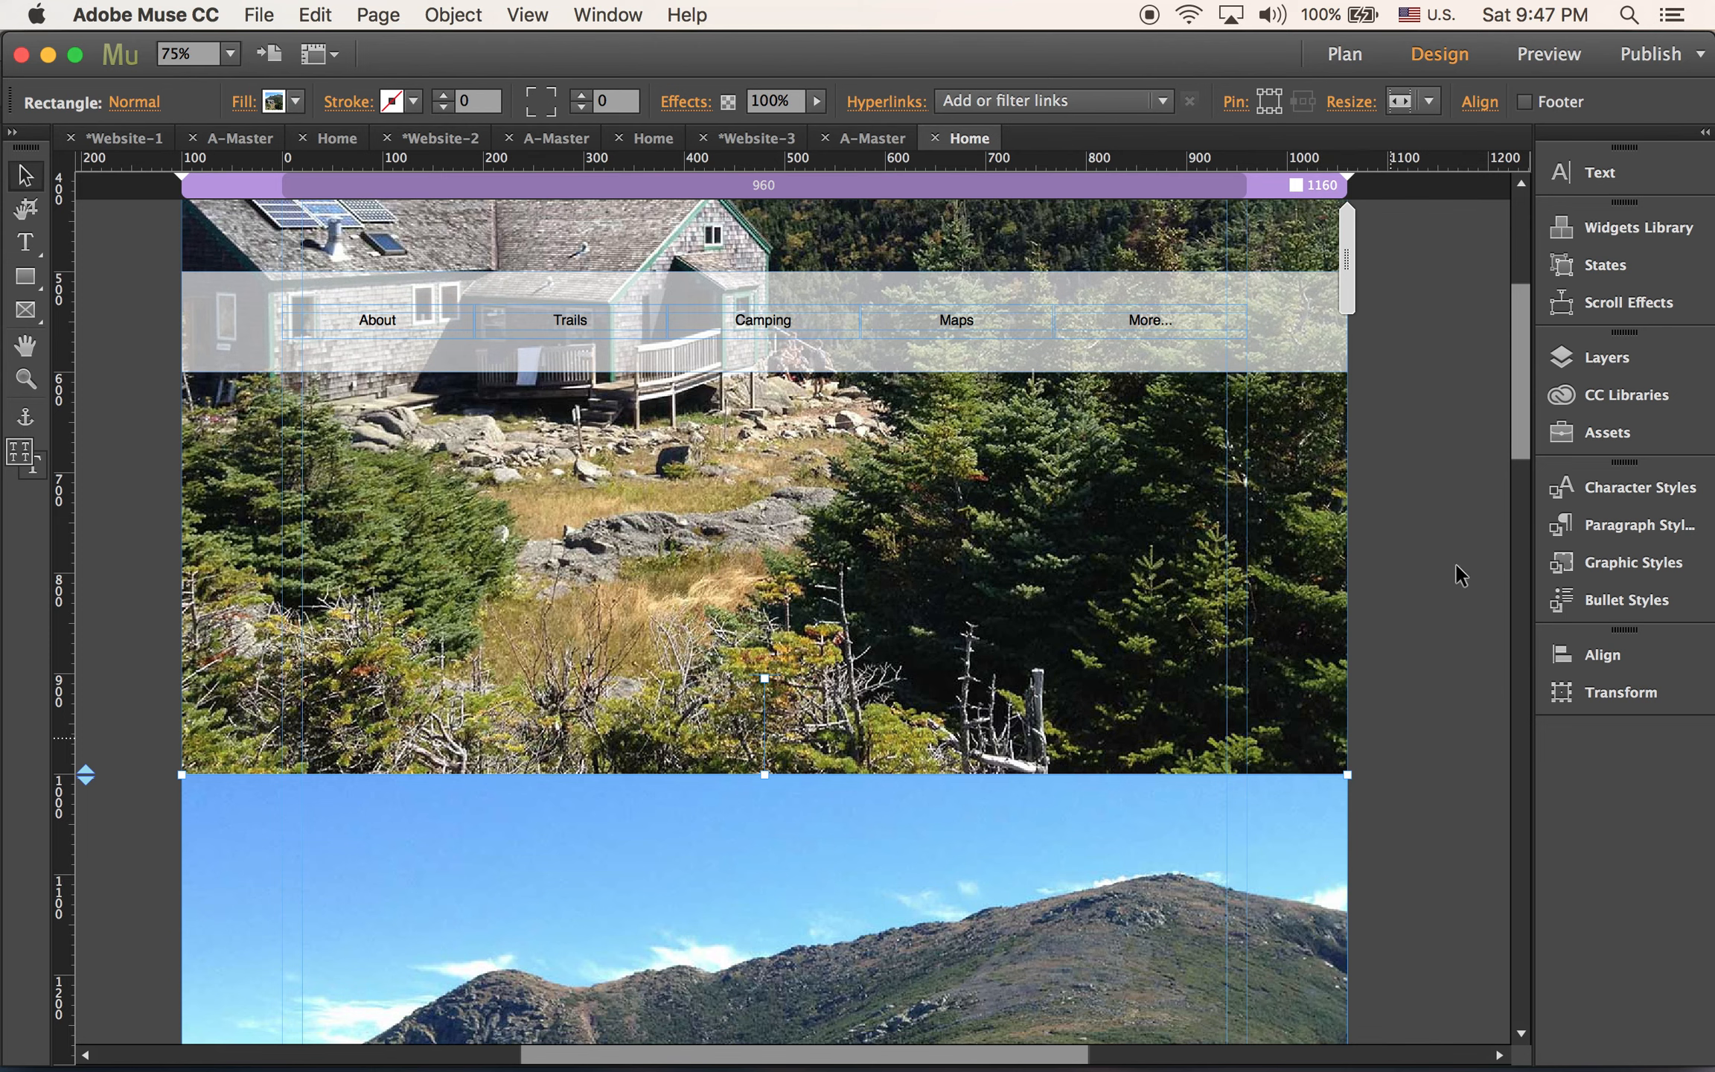
# Enable scroll motion on the lower photo rectangle and set its initial vertical motion to 1
pyautogui.moveTo(1525, 417); pyautogui.dragTo(1524, 459)
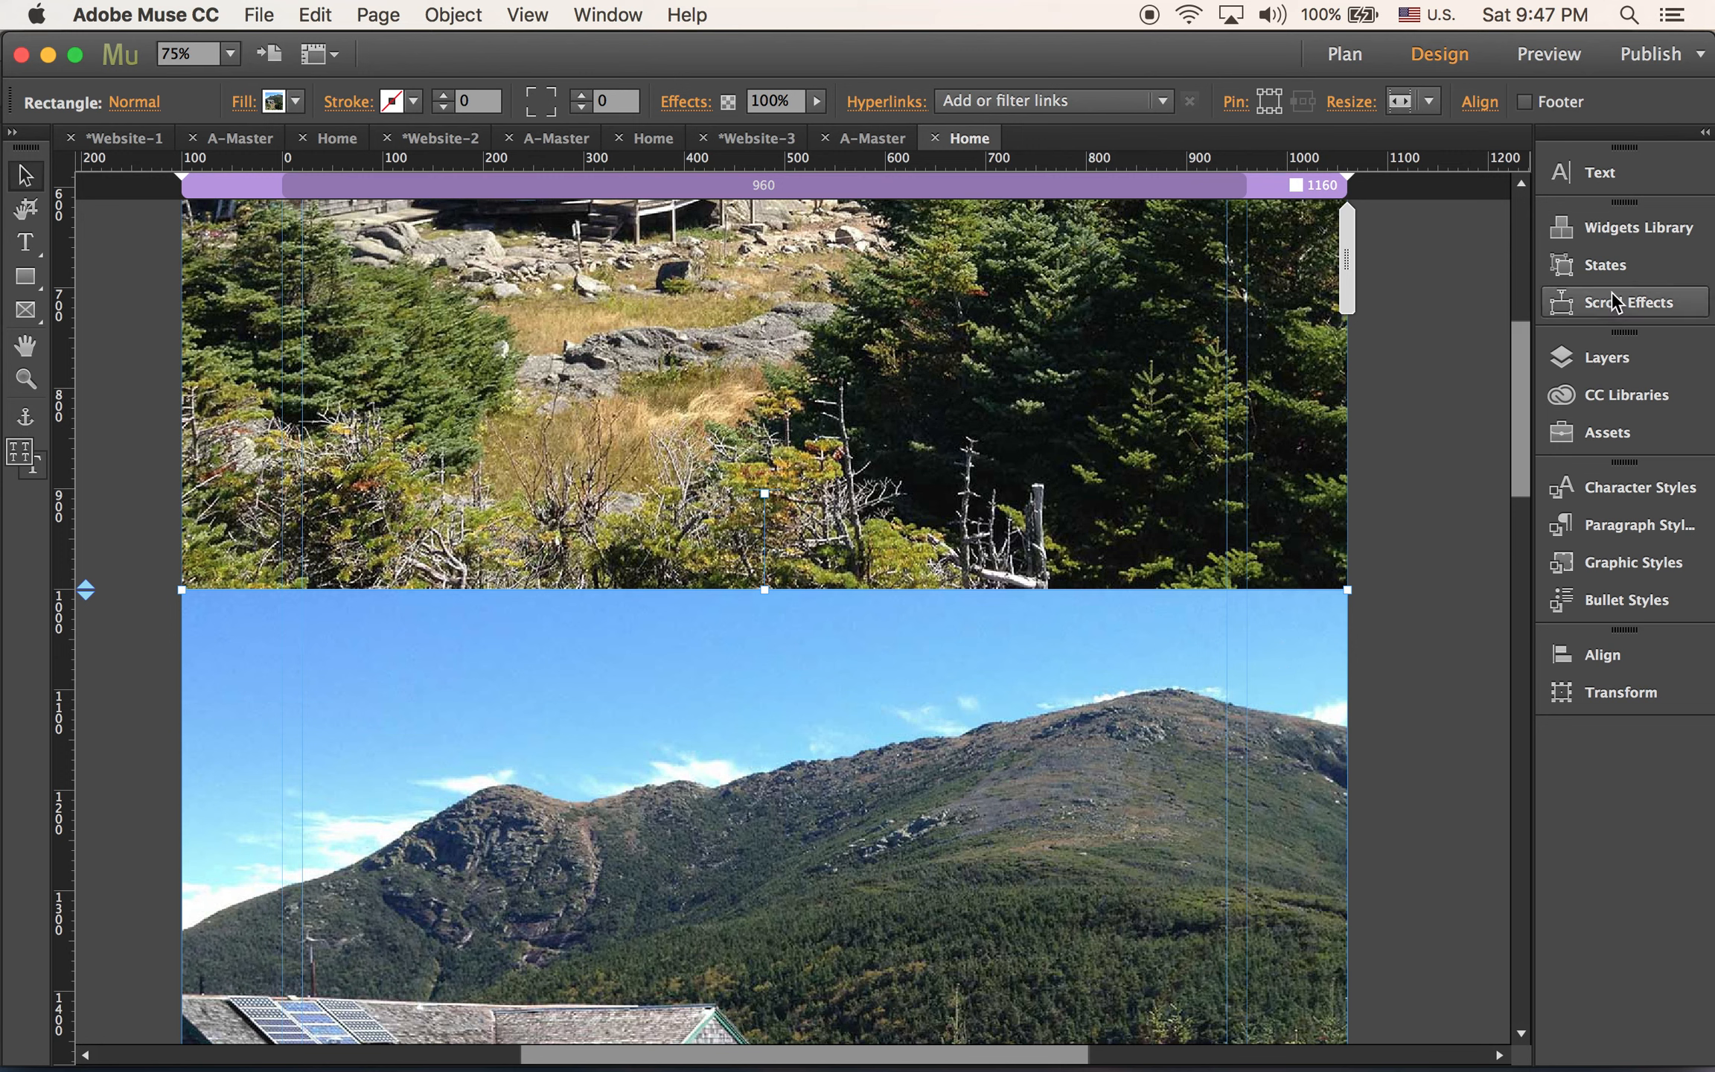
pyautogui.click(1637, 303)
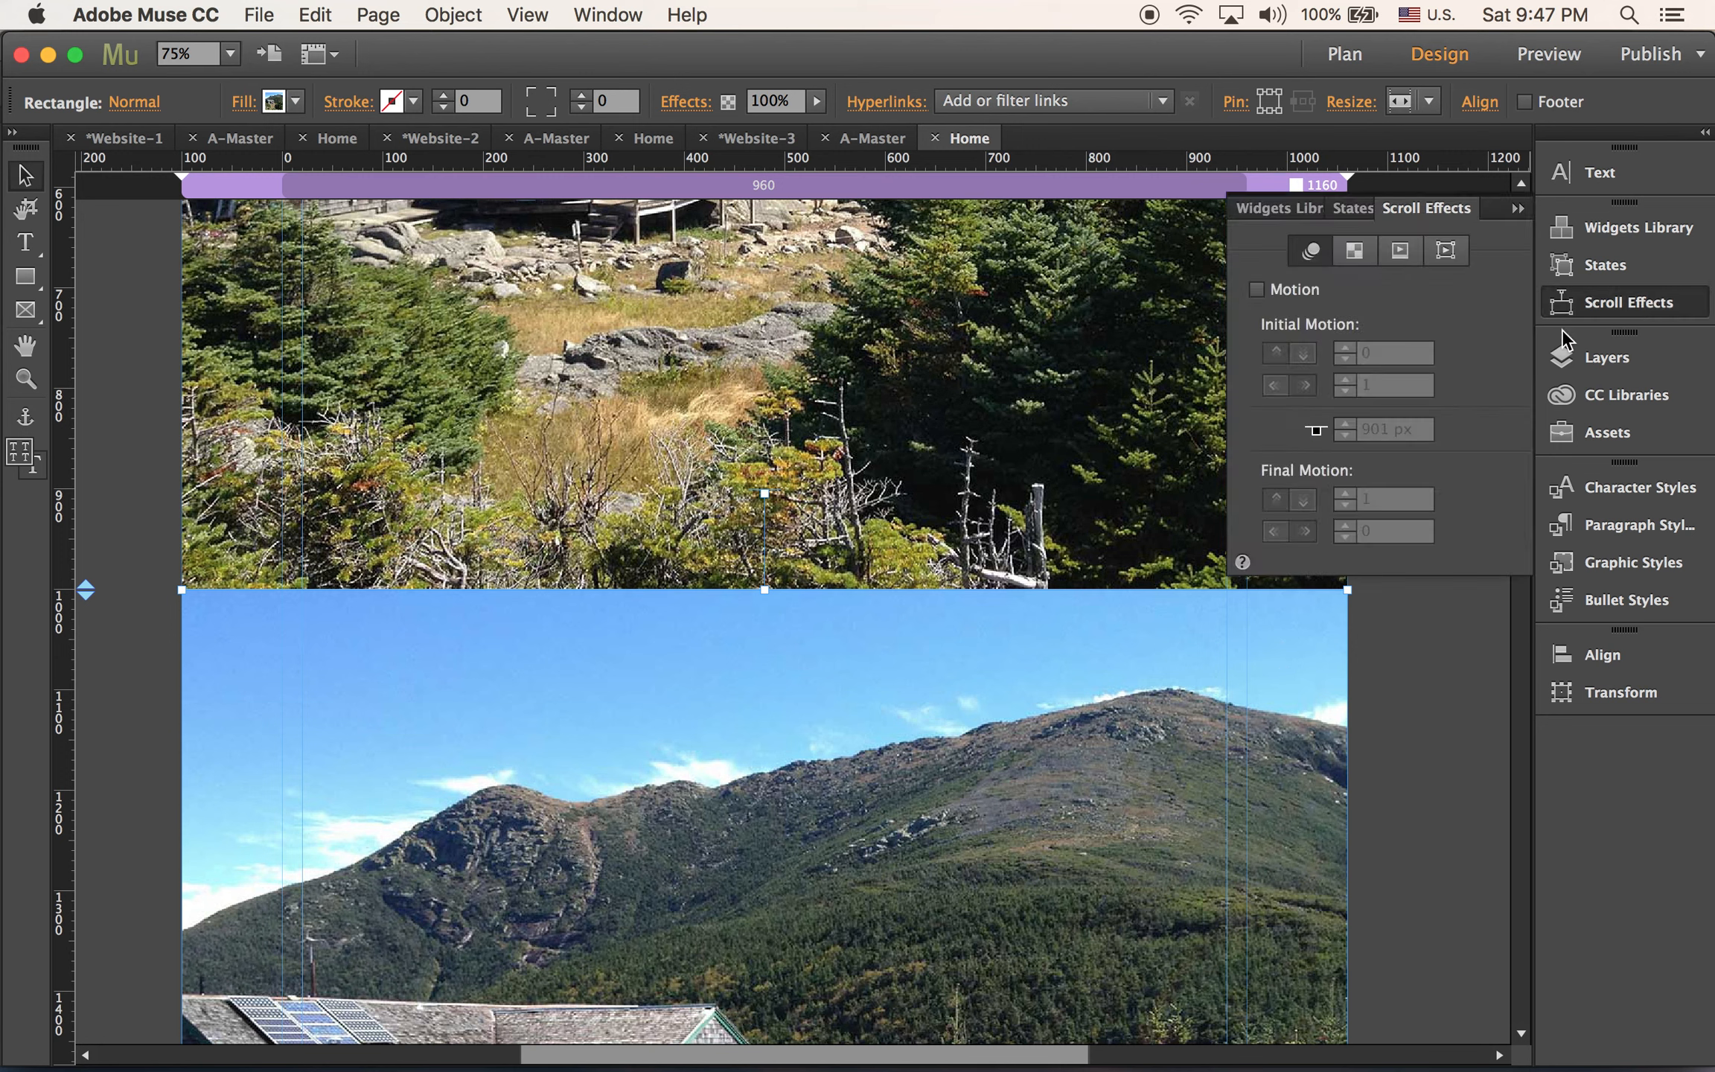
pyautogui.click(1257, 291)
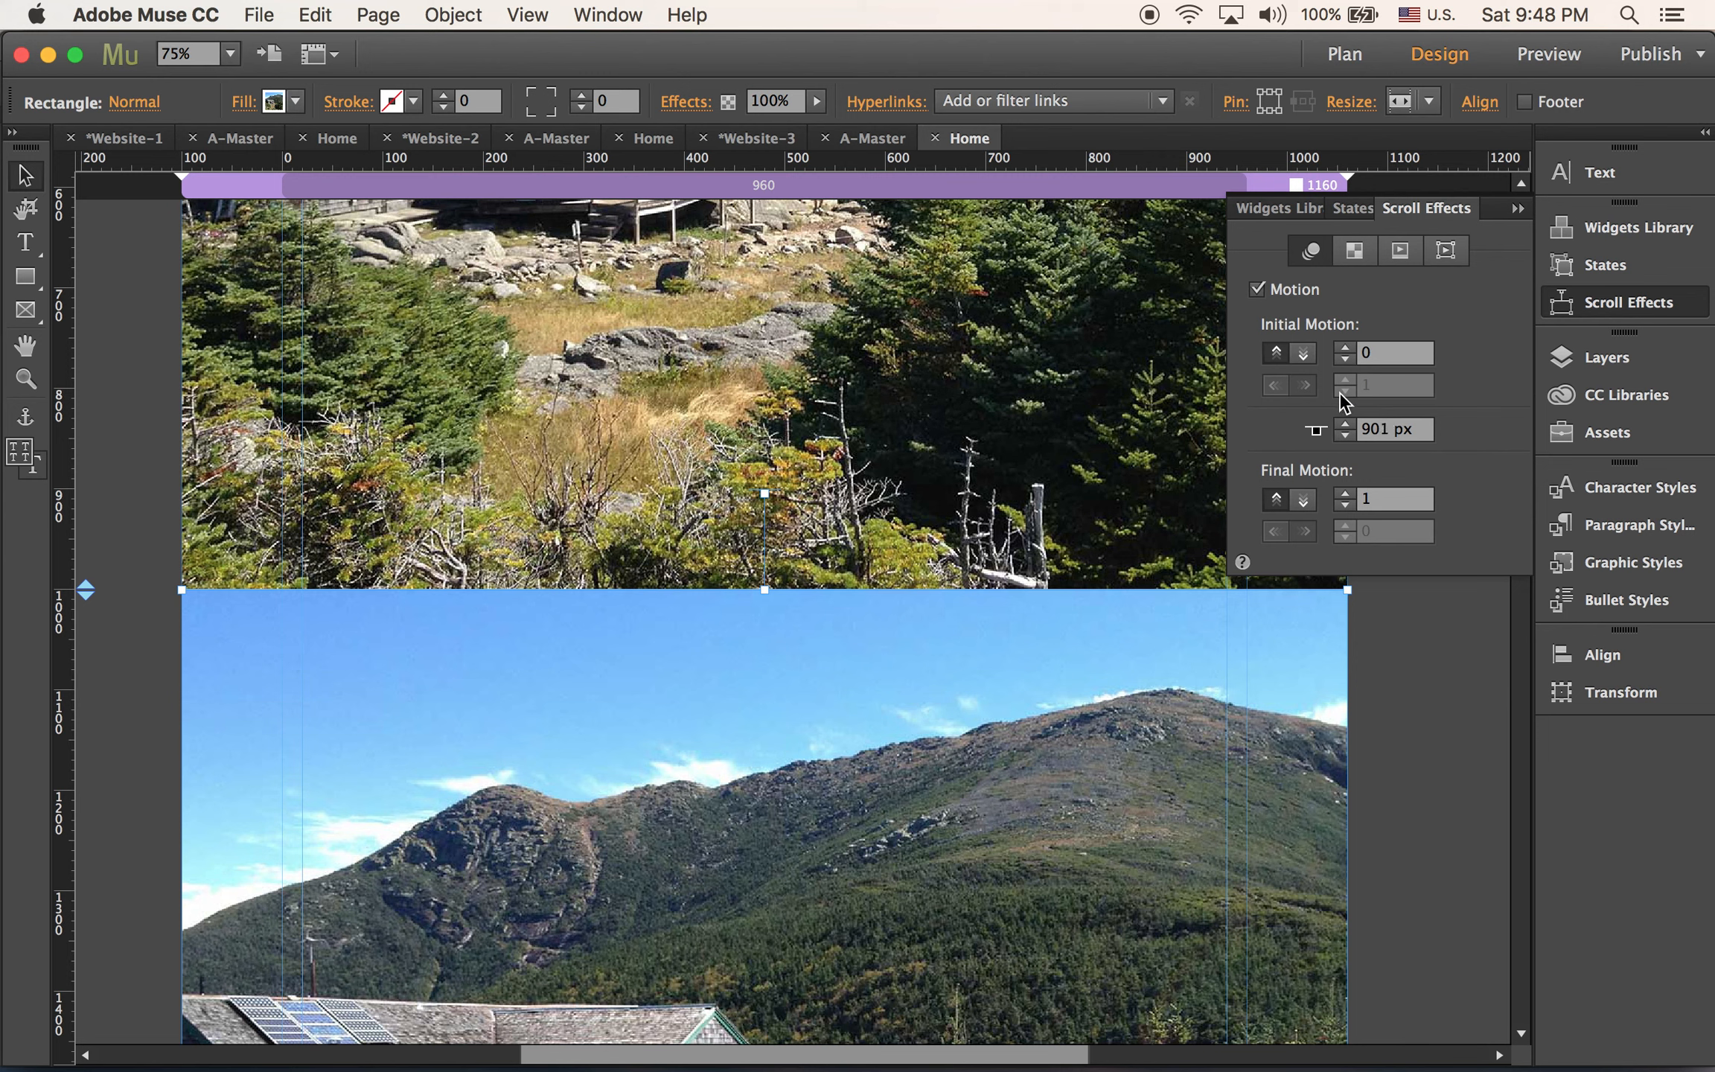
pyautogui.moveTo(1386, 350); pyautogui.dragTo(1337, 345)
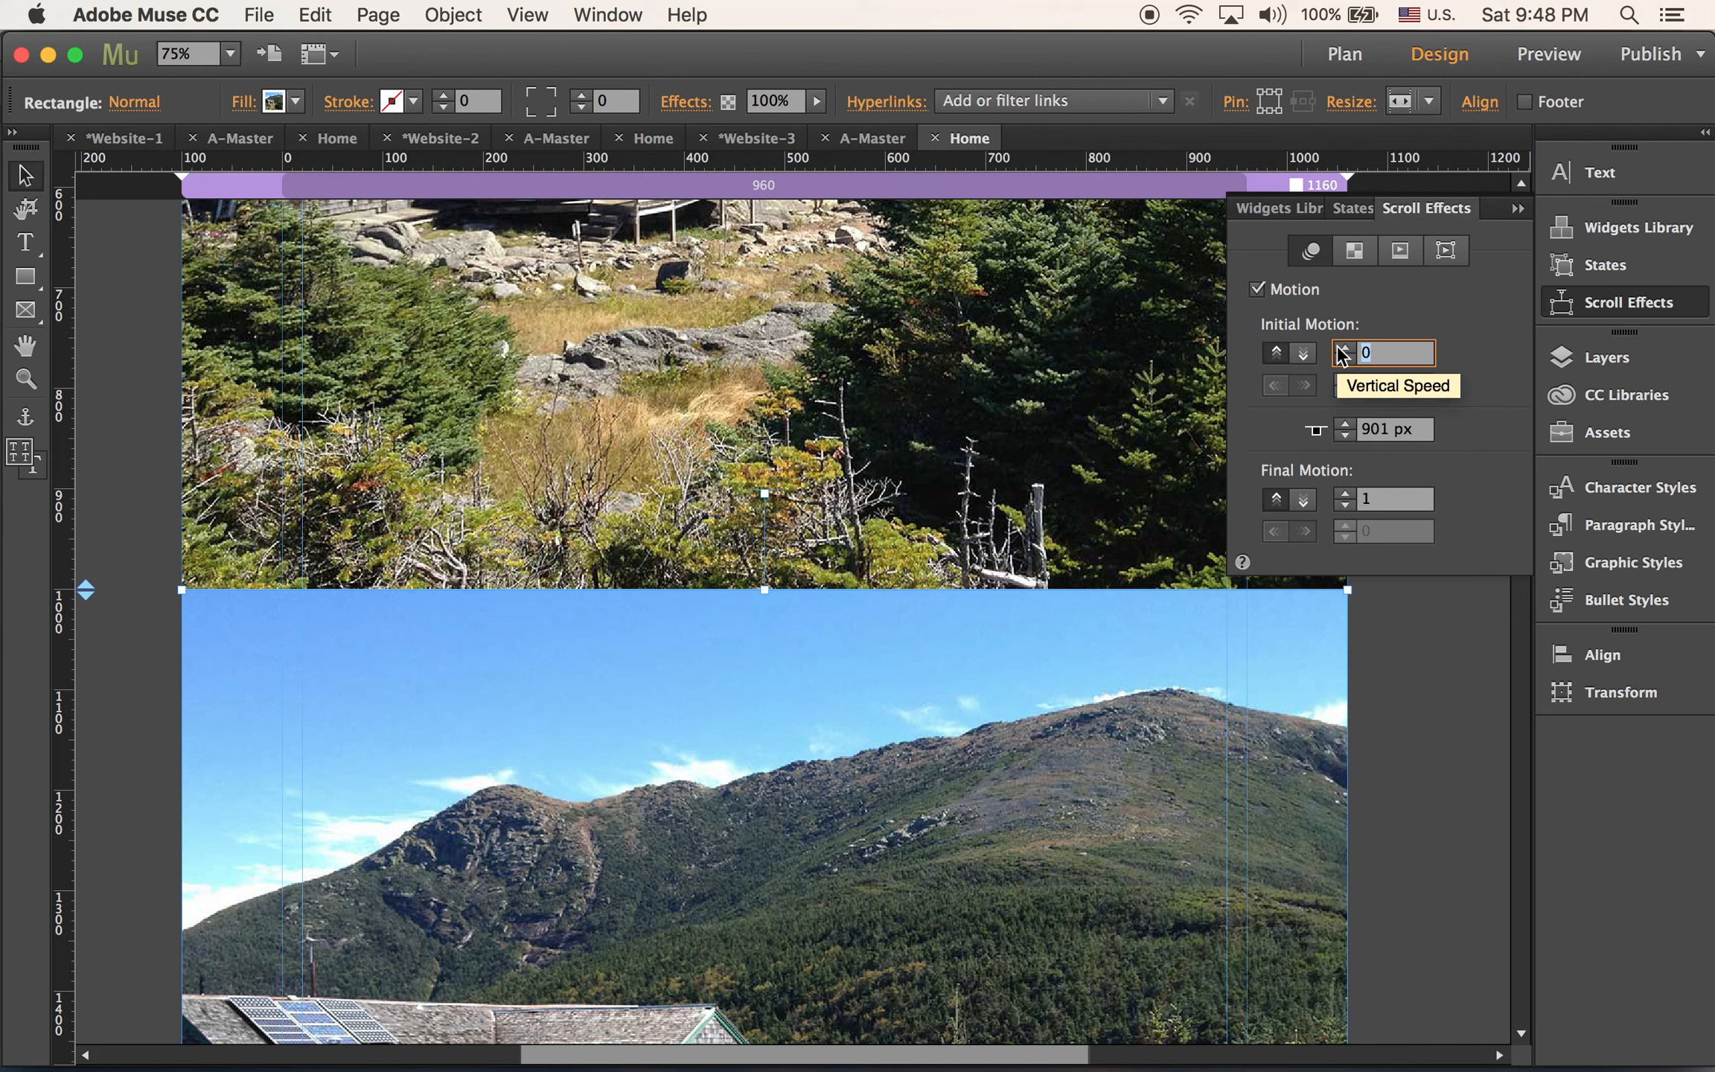
pyautogui.click(1340, 347)
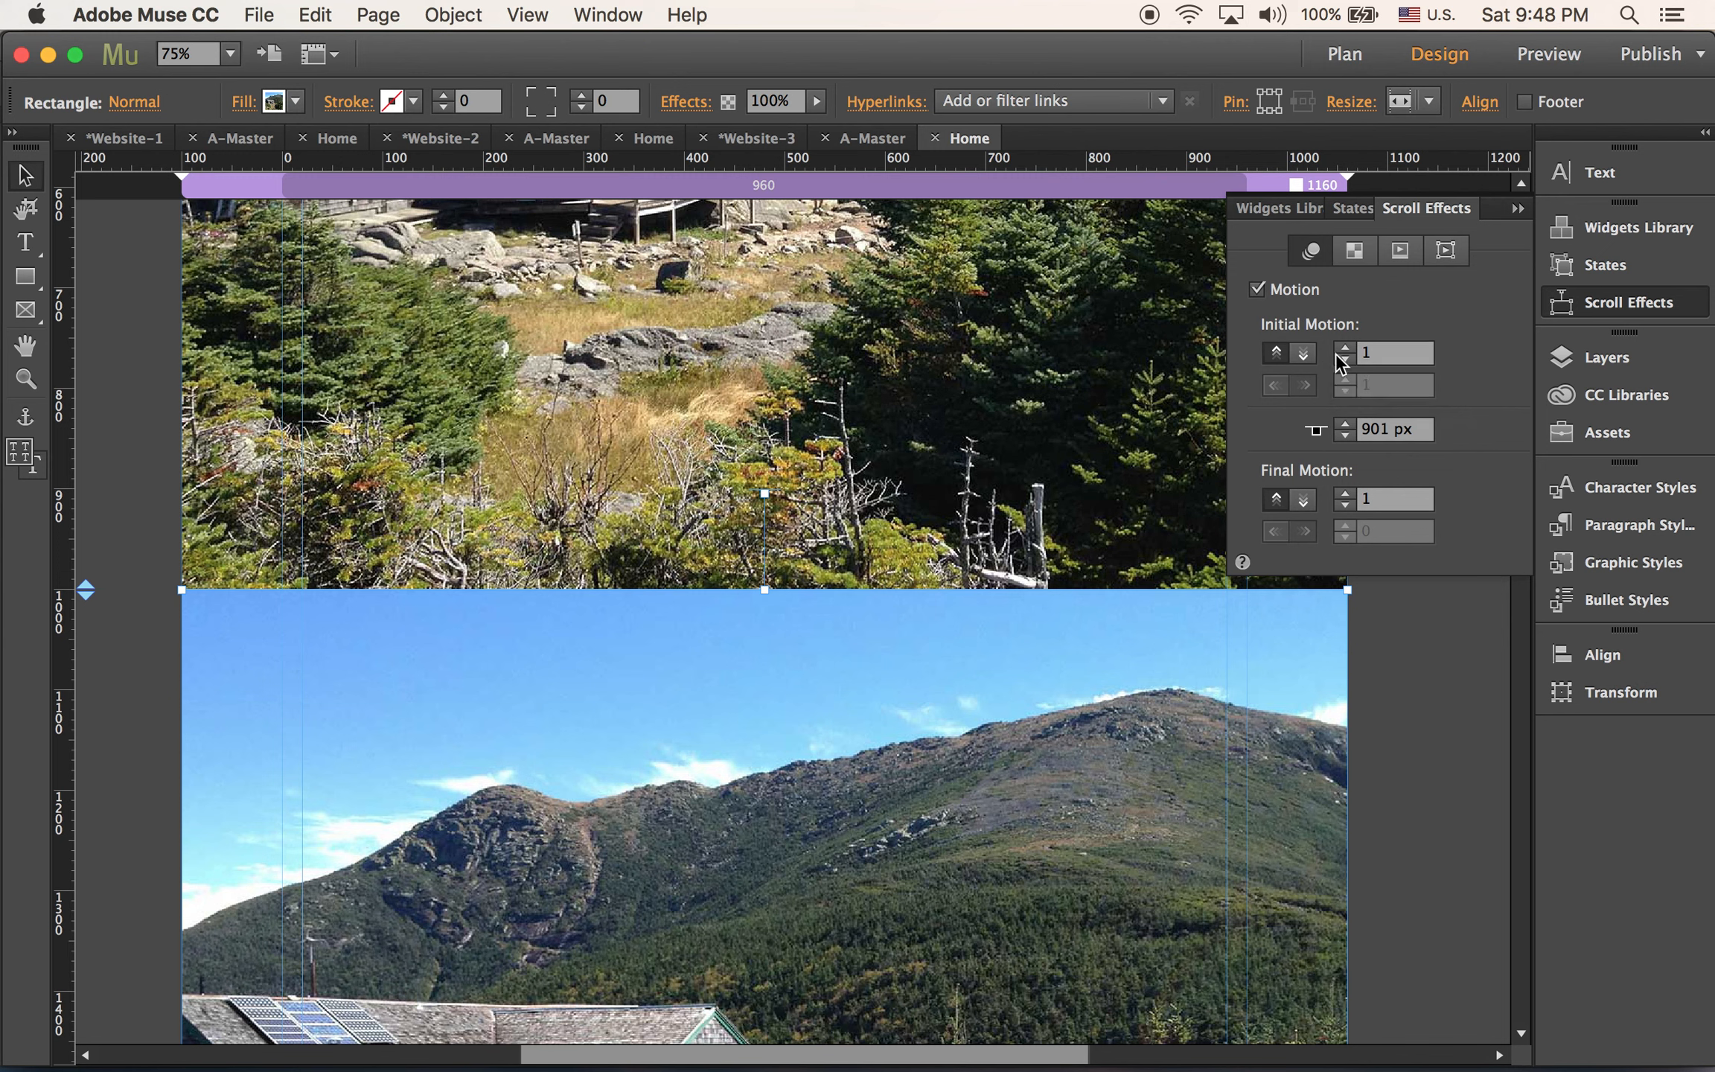
# Set the lower photo rectangle's final vertical motion to 0 and move its key position to 1000 px
pyautogui.moveTo(1397, 500); pyautogui.dragTo(1297, 483)
pyautogui.write('0')
pyautogui.press('Return')
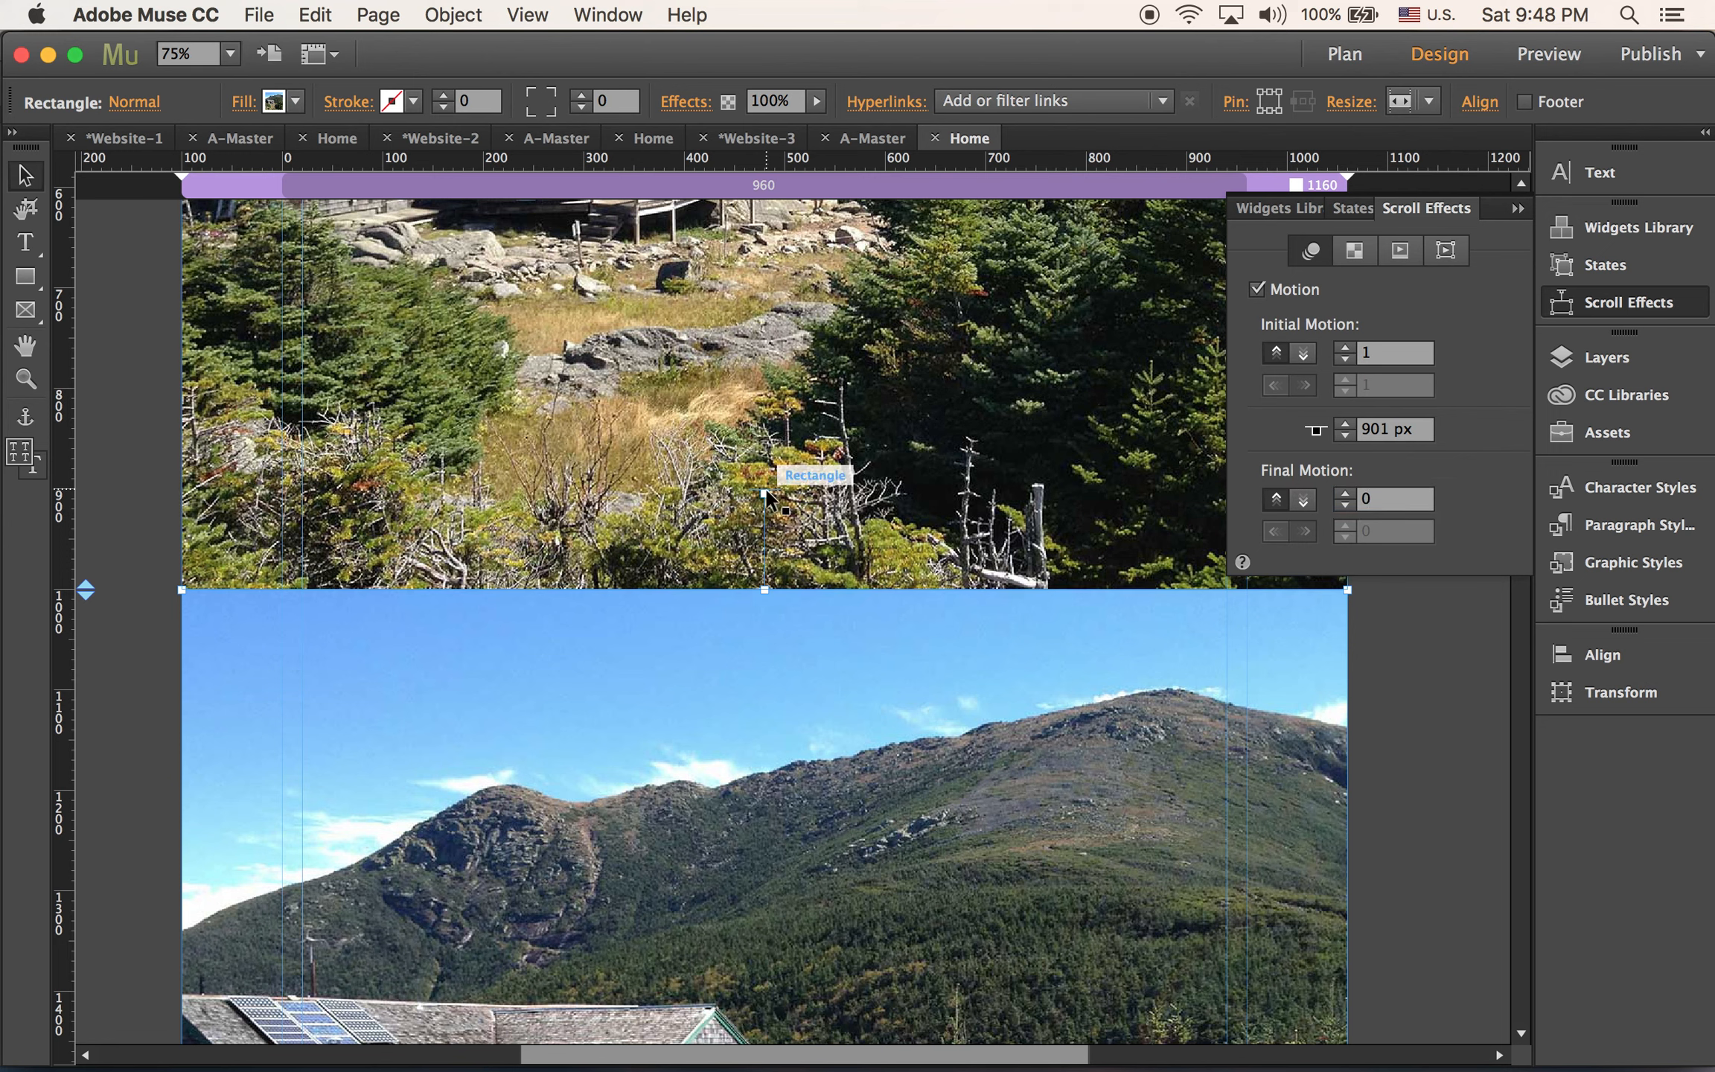
pyautogui.moveTo(767, 492); pyautogui.dragTo(799, 590)
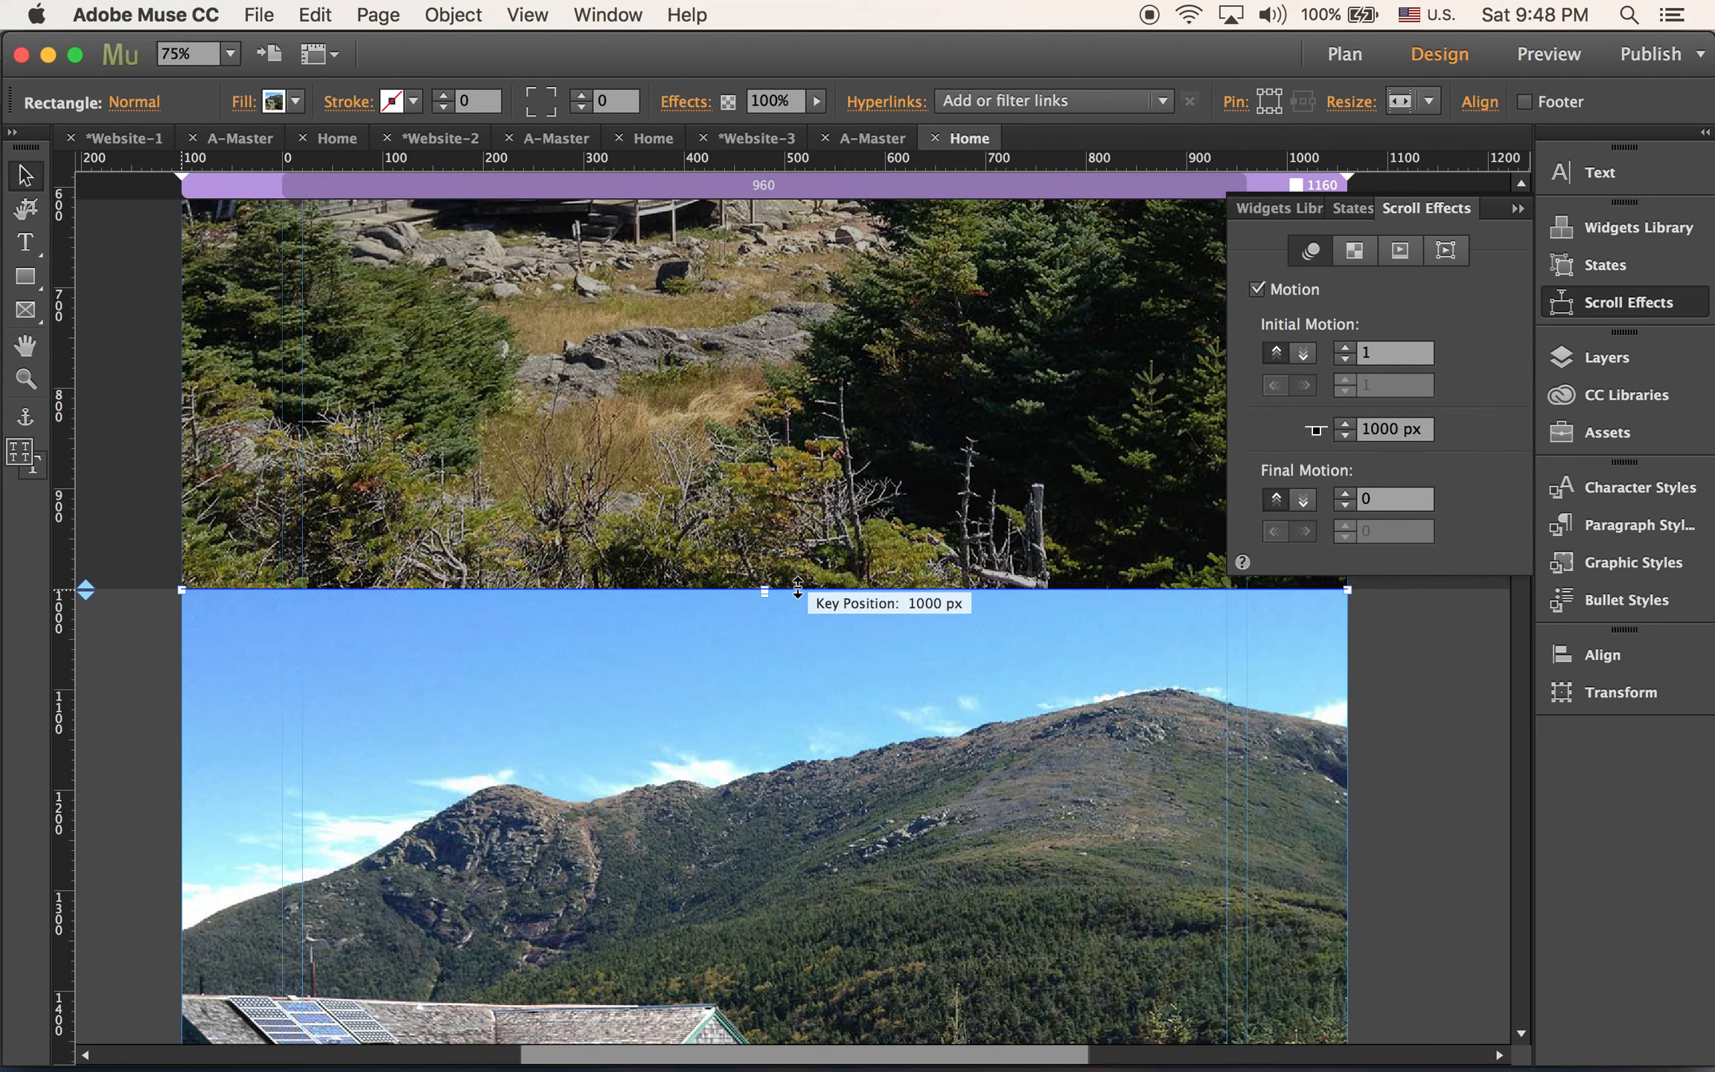
pyautogui.moveTo(798, 588); pyautogui.dragTo(797, 585)
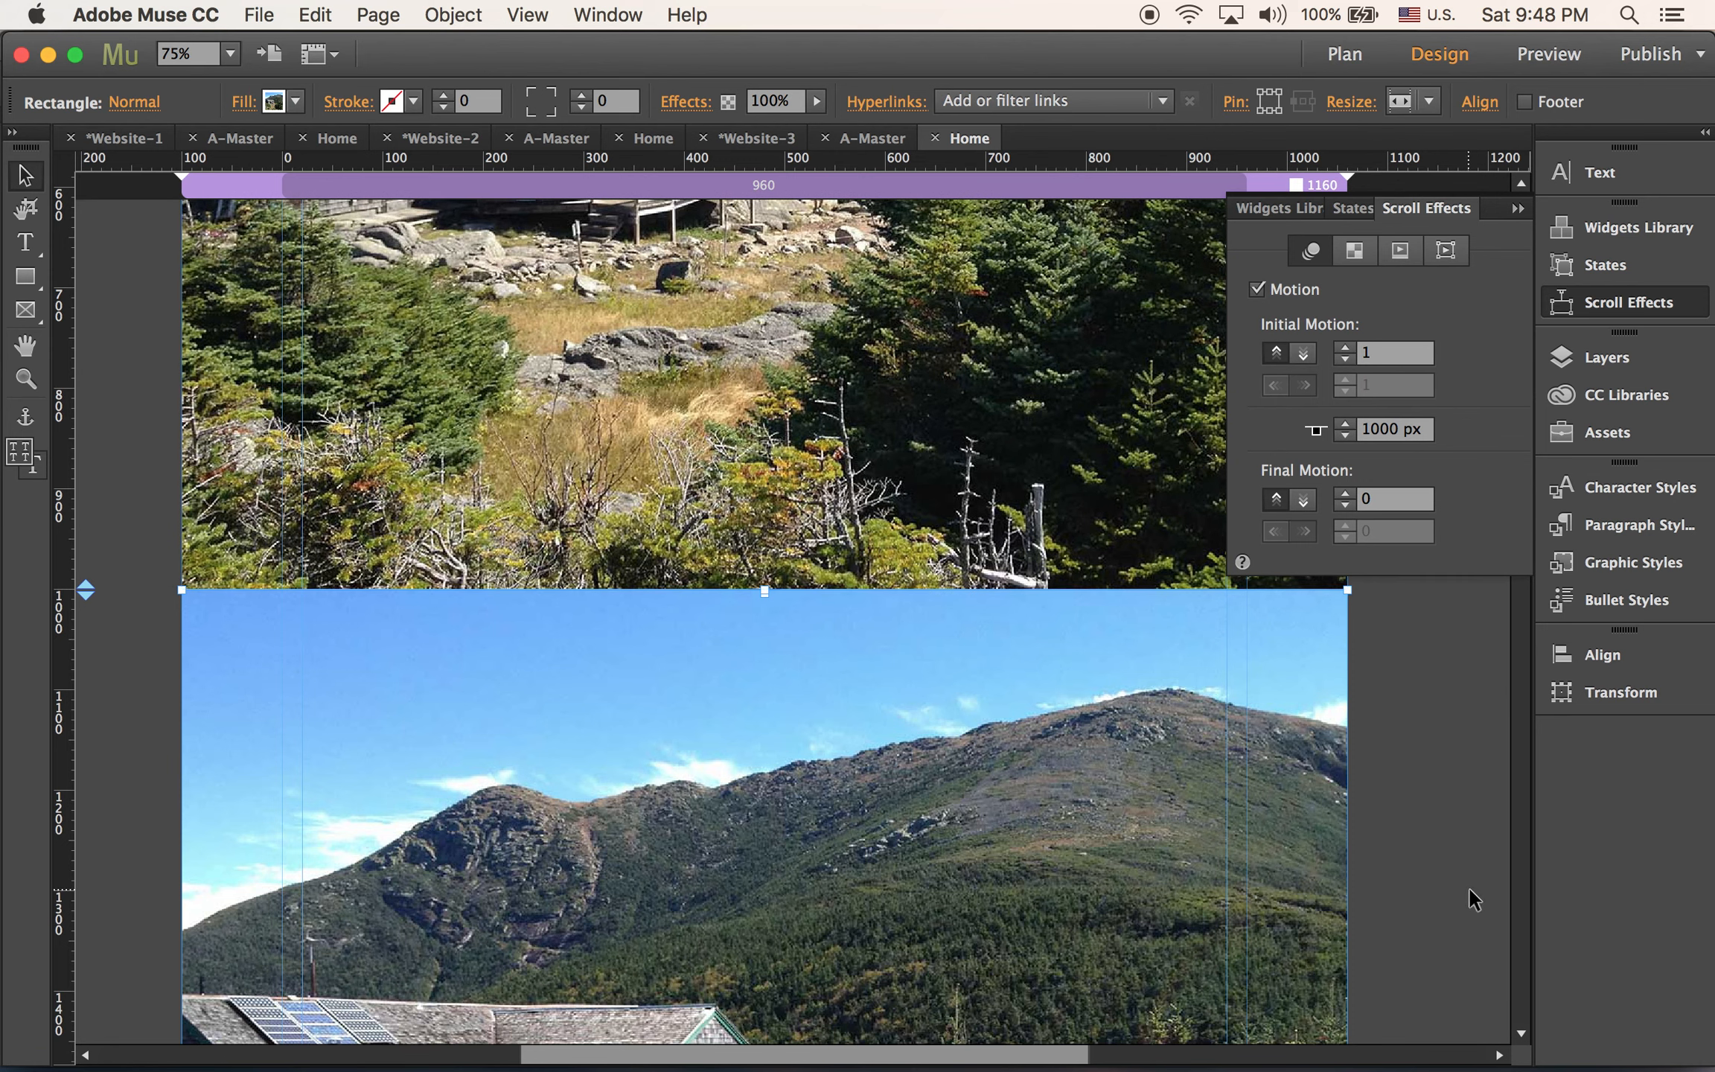
# Preview the page in Chrome, scroll to examine the transition between the two photo rectangles, and return to Adobe Muse
pyautogui.press('super+alt+e')
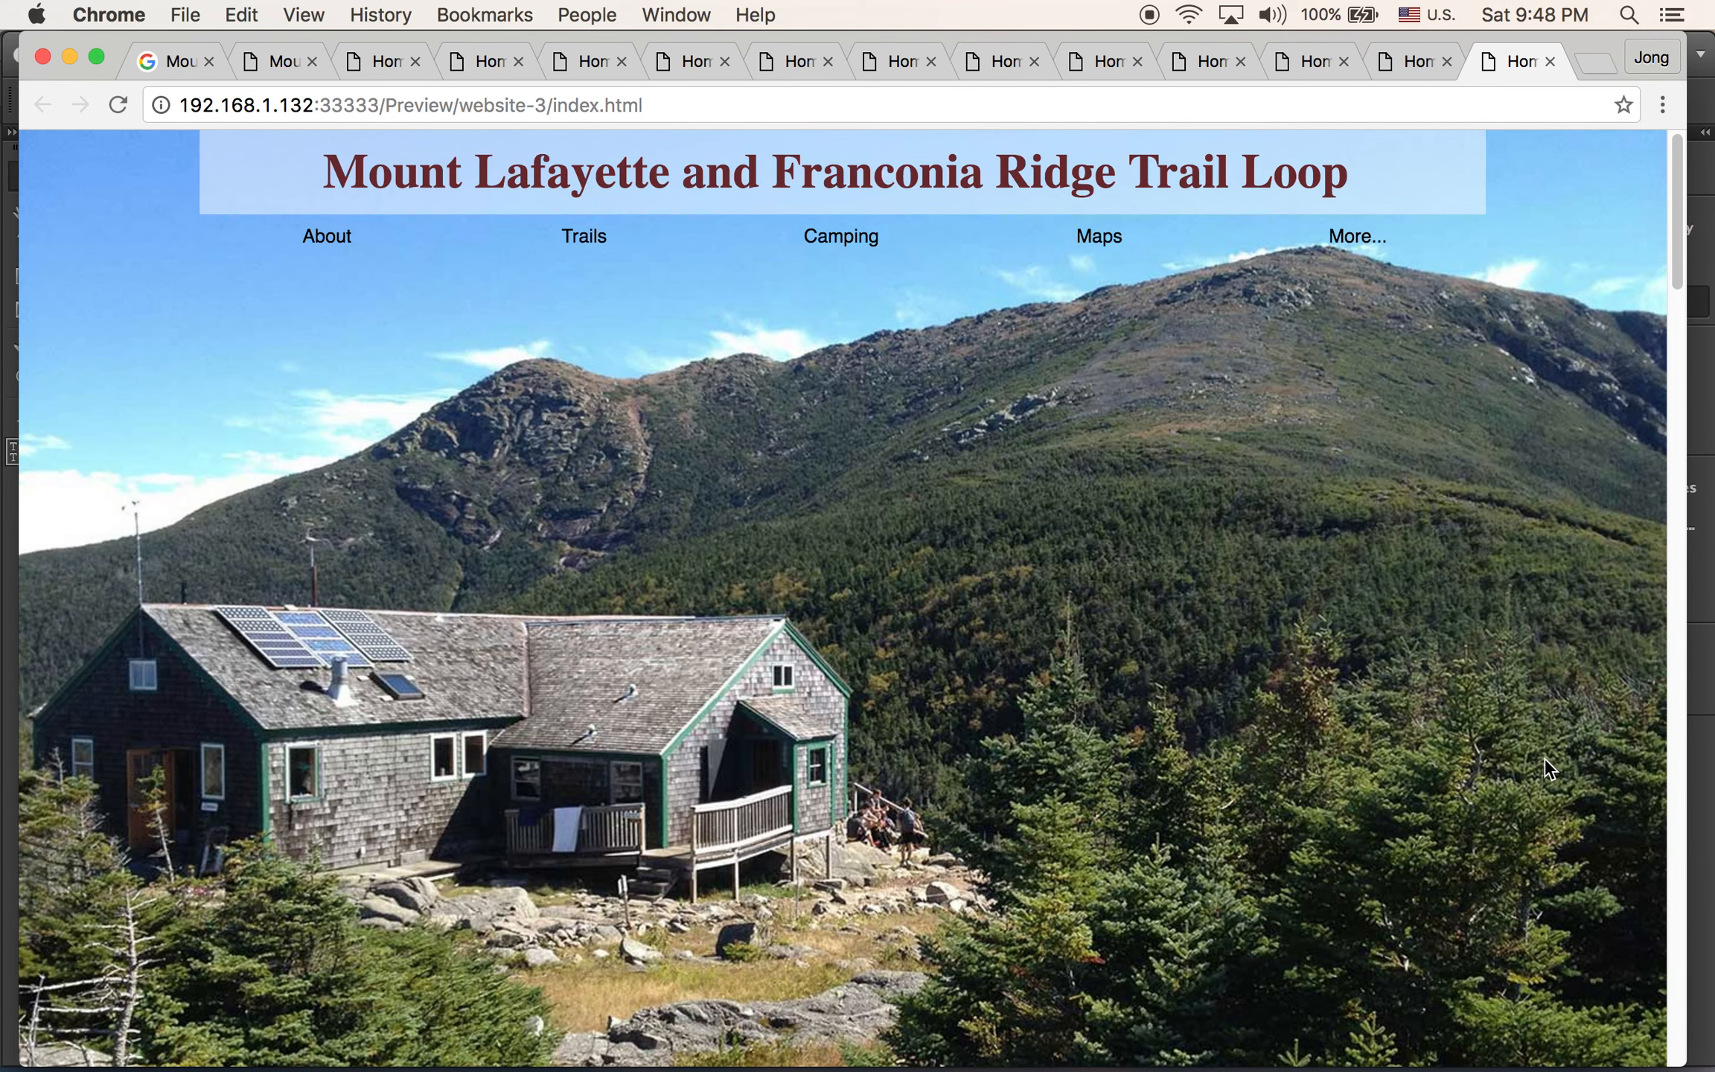
pyautogui.scroll(-5, 1545, 759)
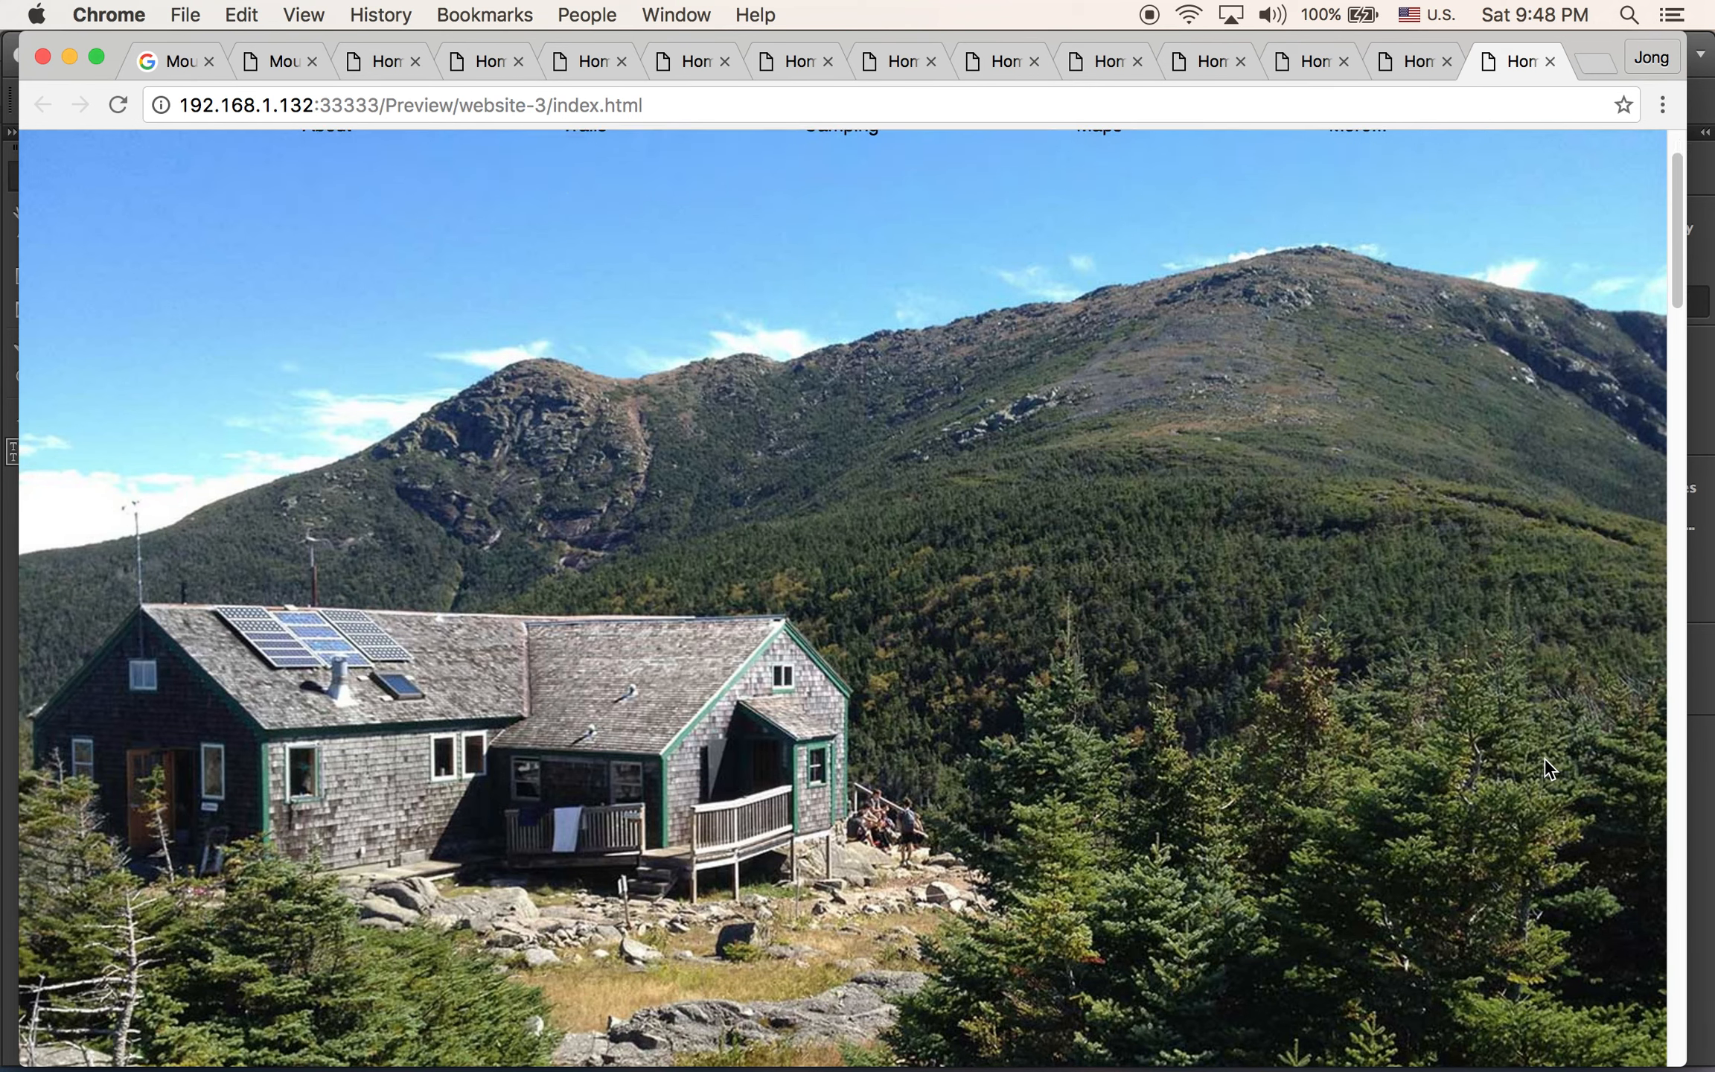
pyautogui.scroll(-1, 1544, 758)
pyautogui.scroll(-5, 1545, 759)
pyautogui.scroll(-3, 1545, 759)
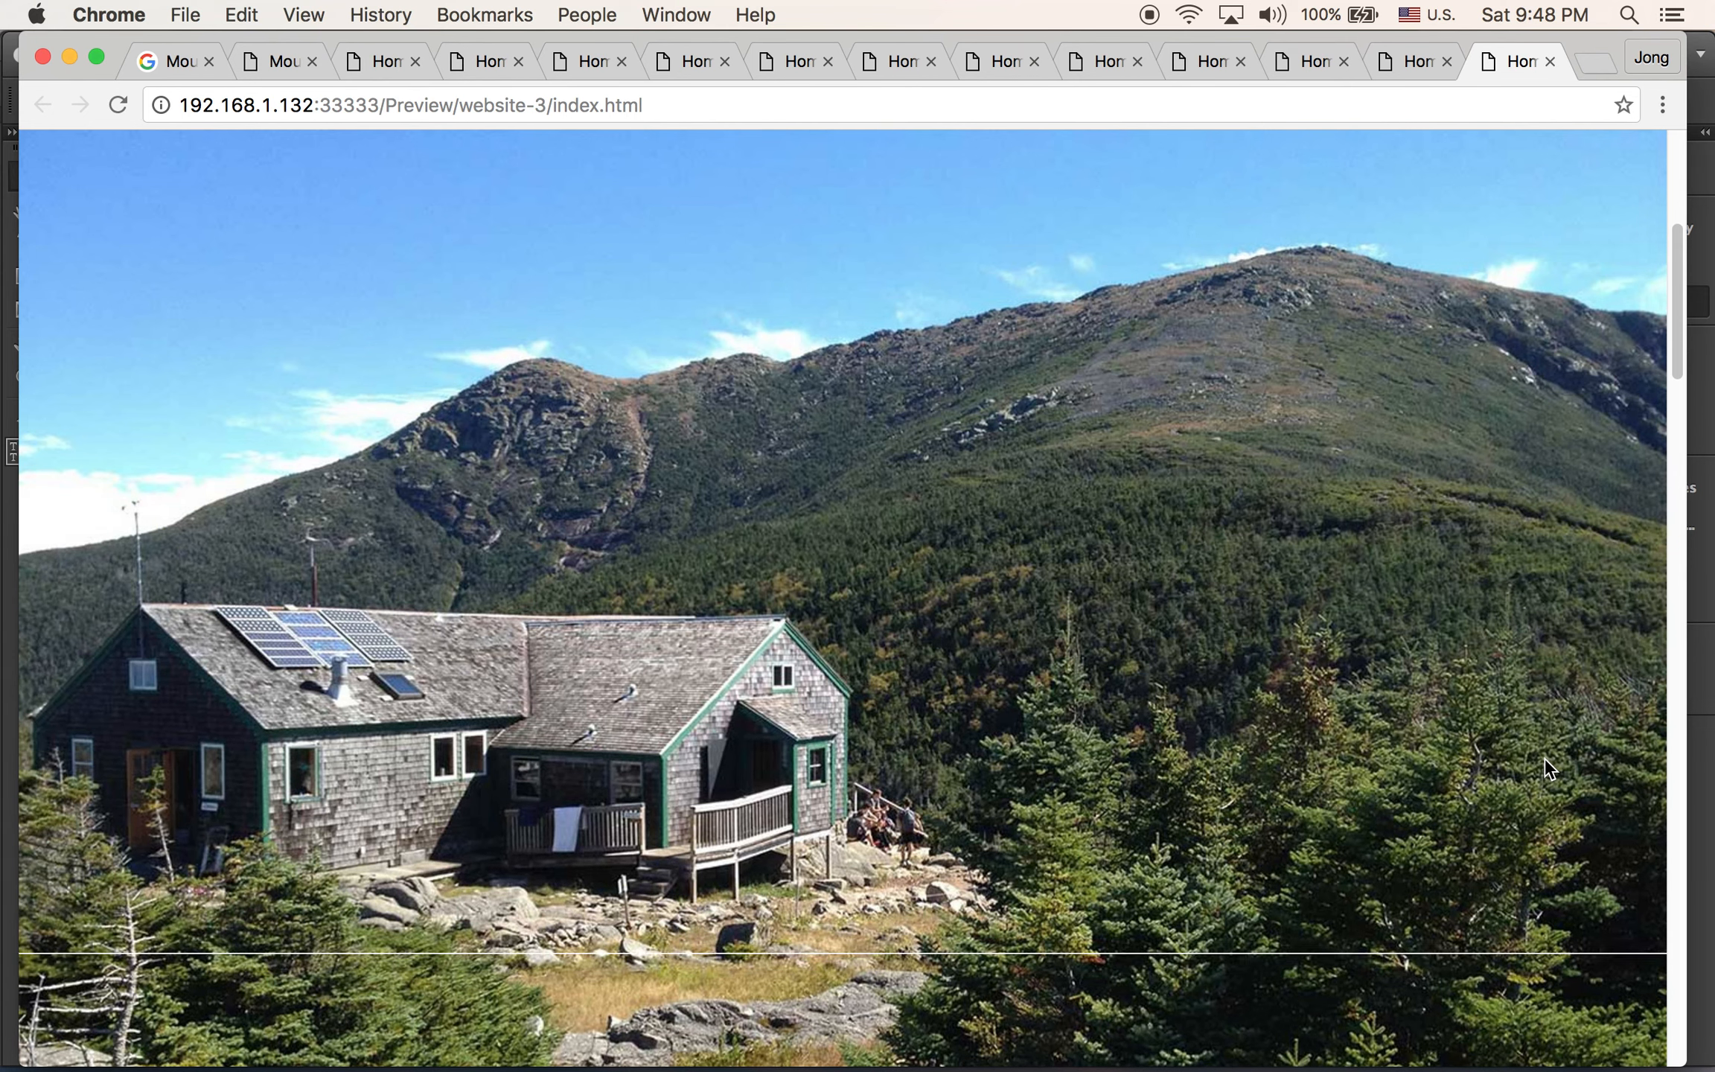
pyautogui.scroll(-3, 1545, 759)
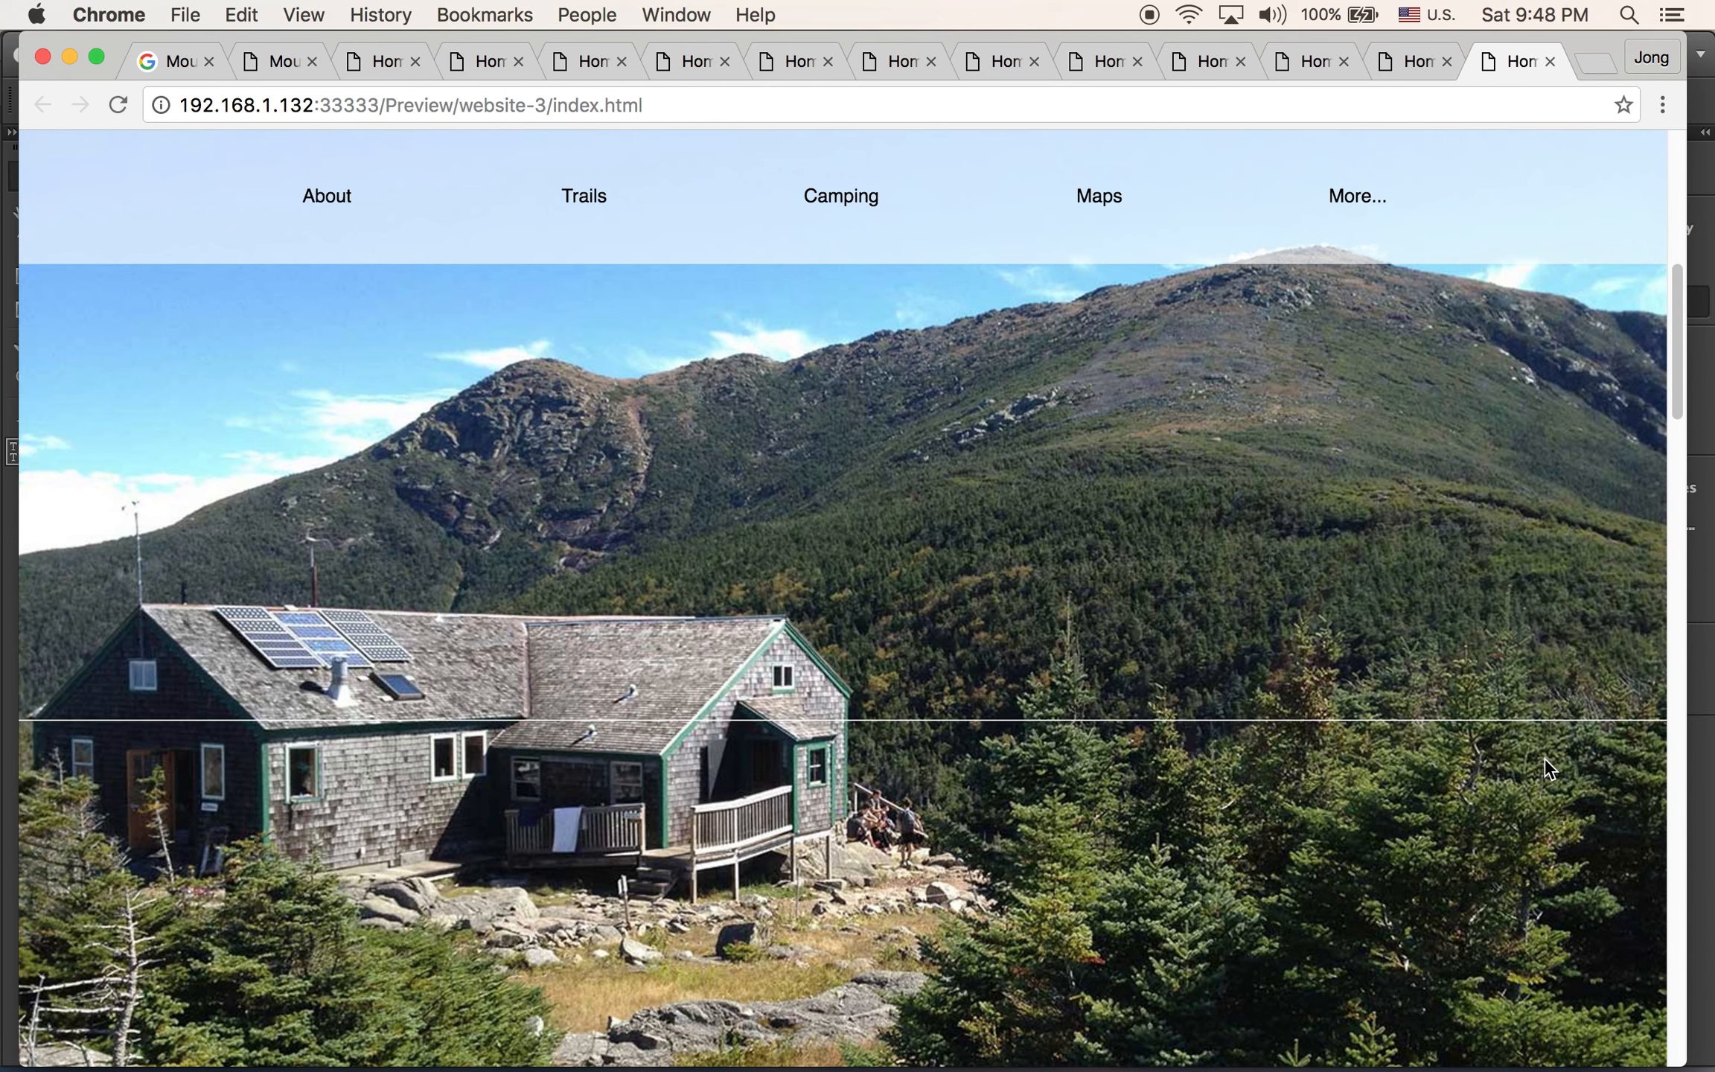
pyautogui.scroll(3, 1545, 758)
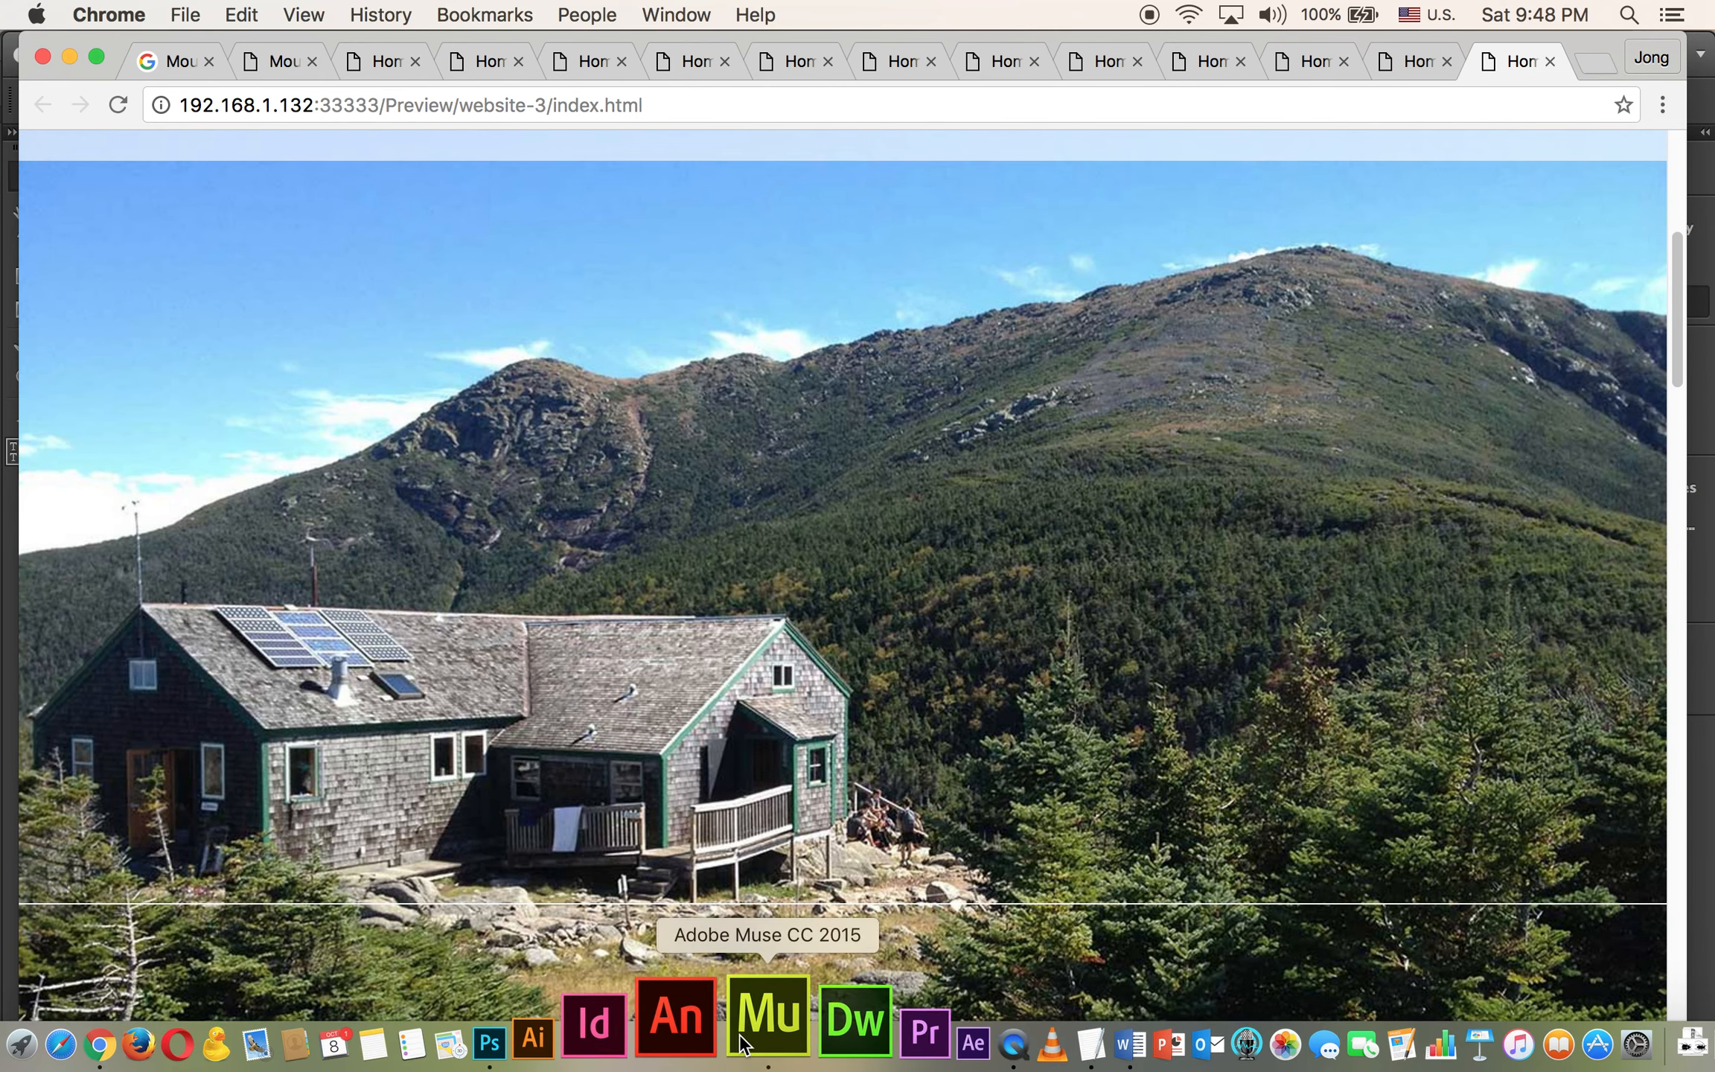
pyautogui.click(752, 1024)
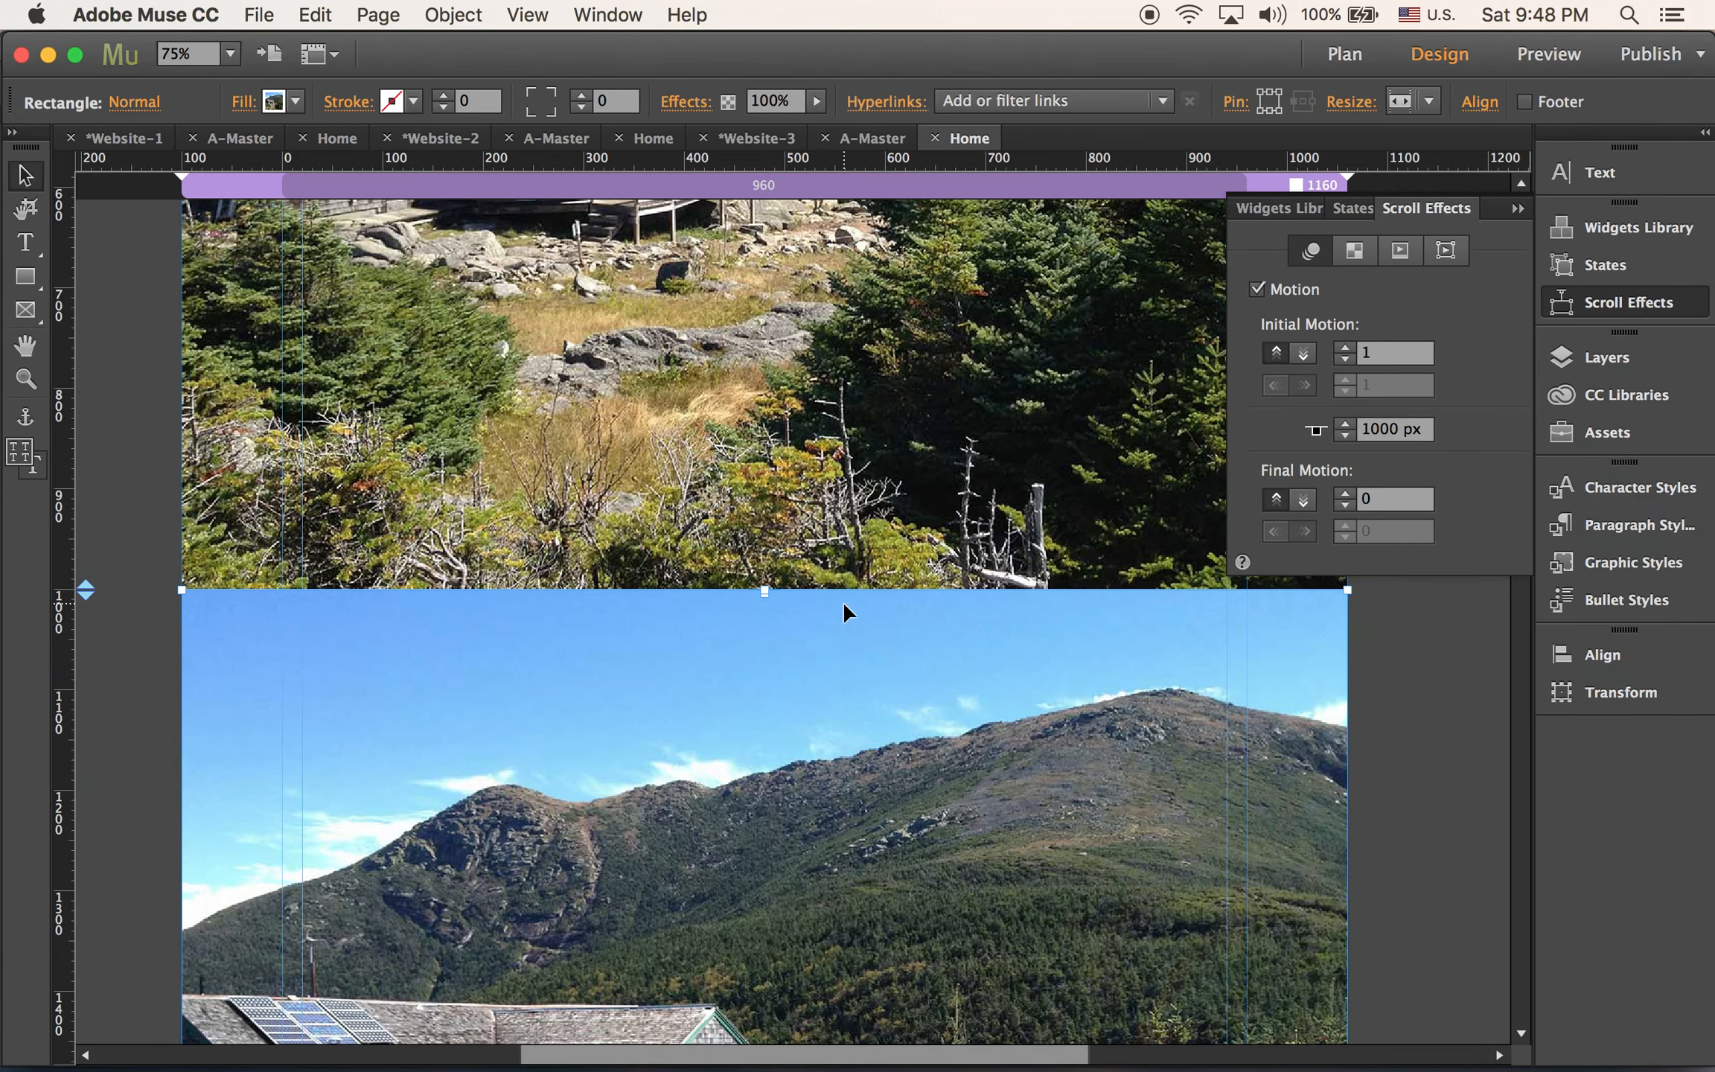
# Replace the lower photo rectangle's fill image with img2.jpg from the NH Hike folder
pyautogui.click(241, 104)
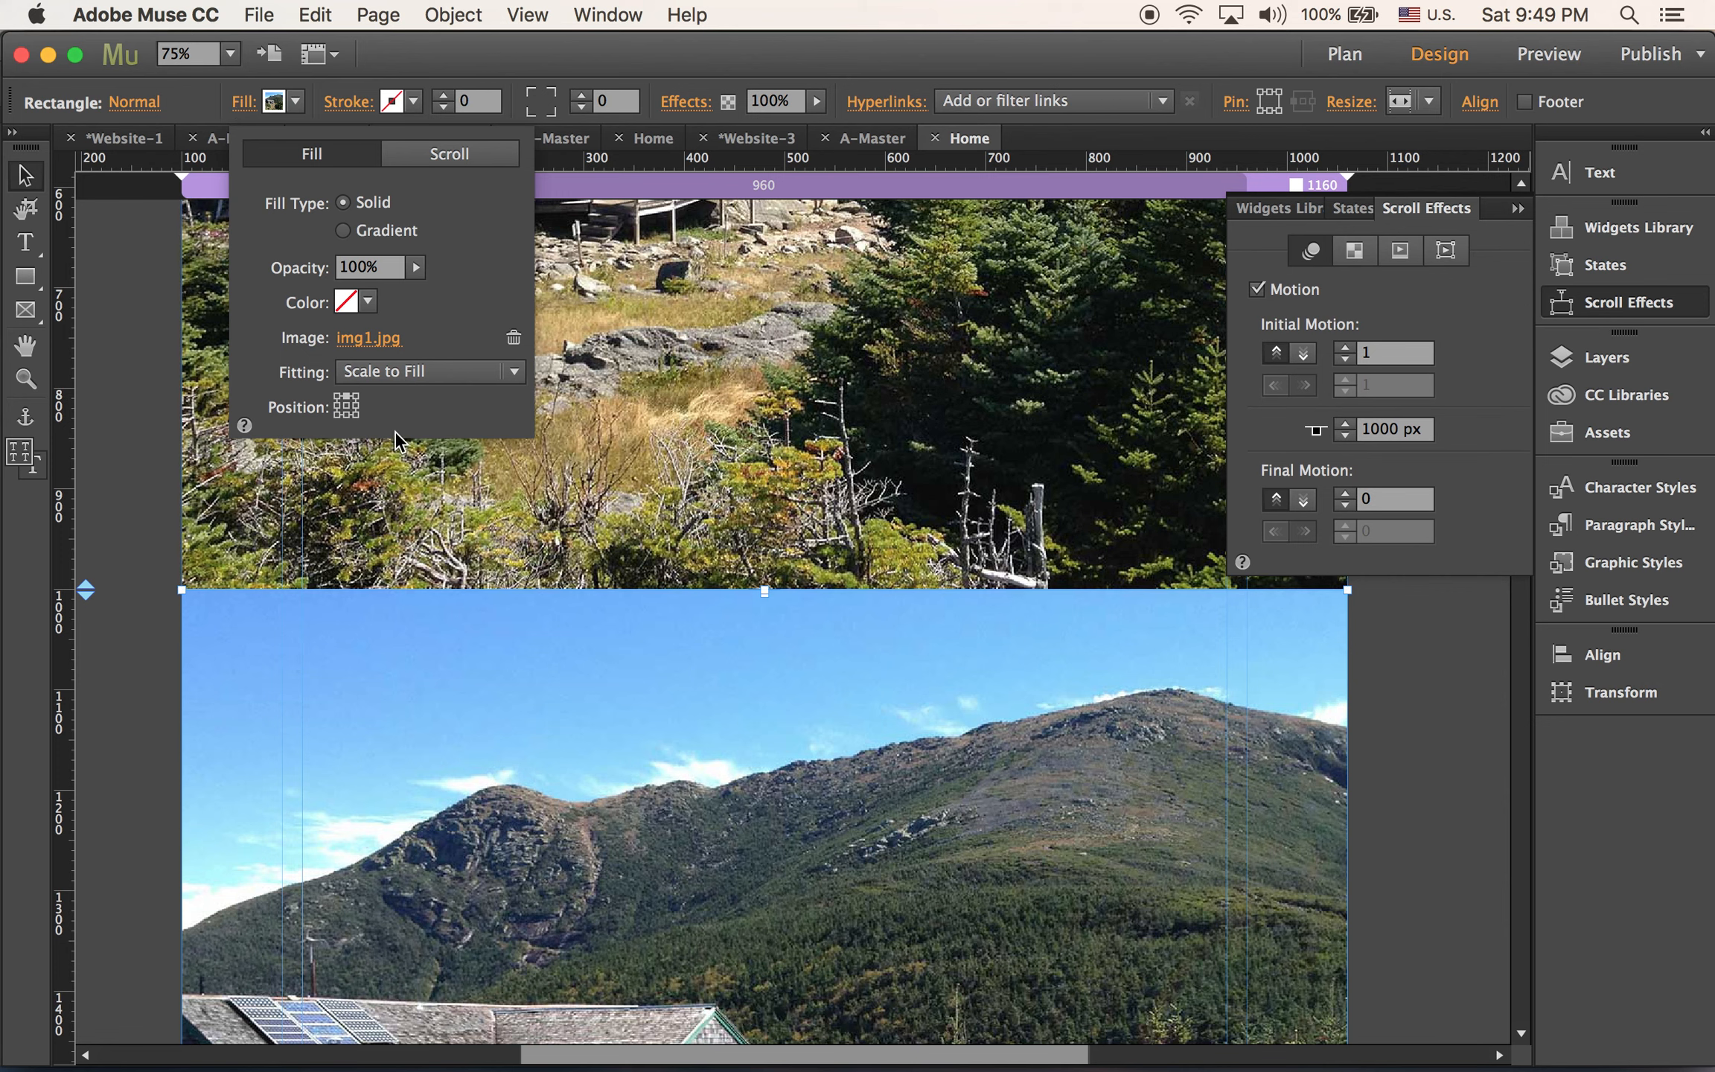
pyautogui.click(373, 337)
pyautogui.click(684, 366)
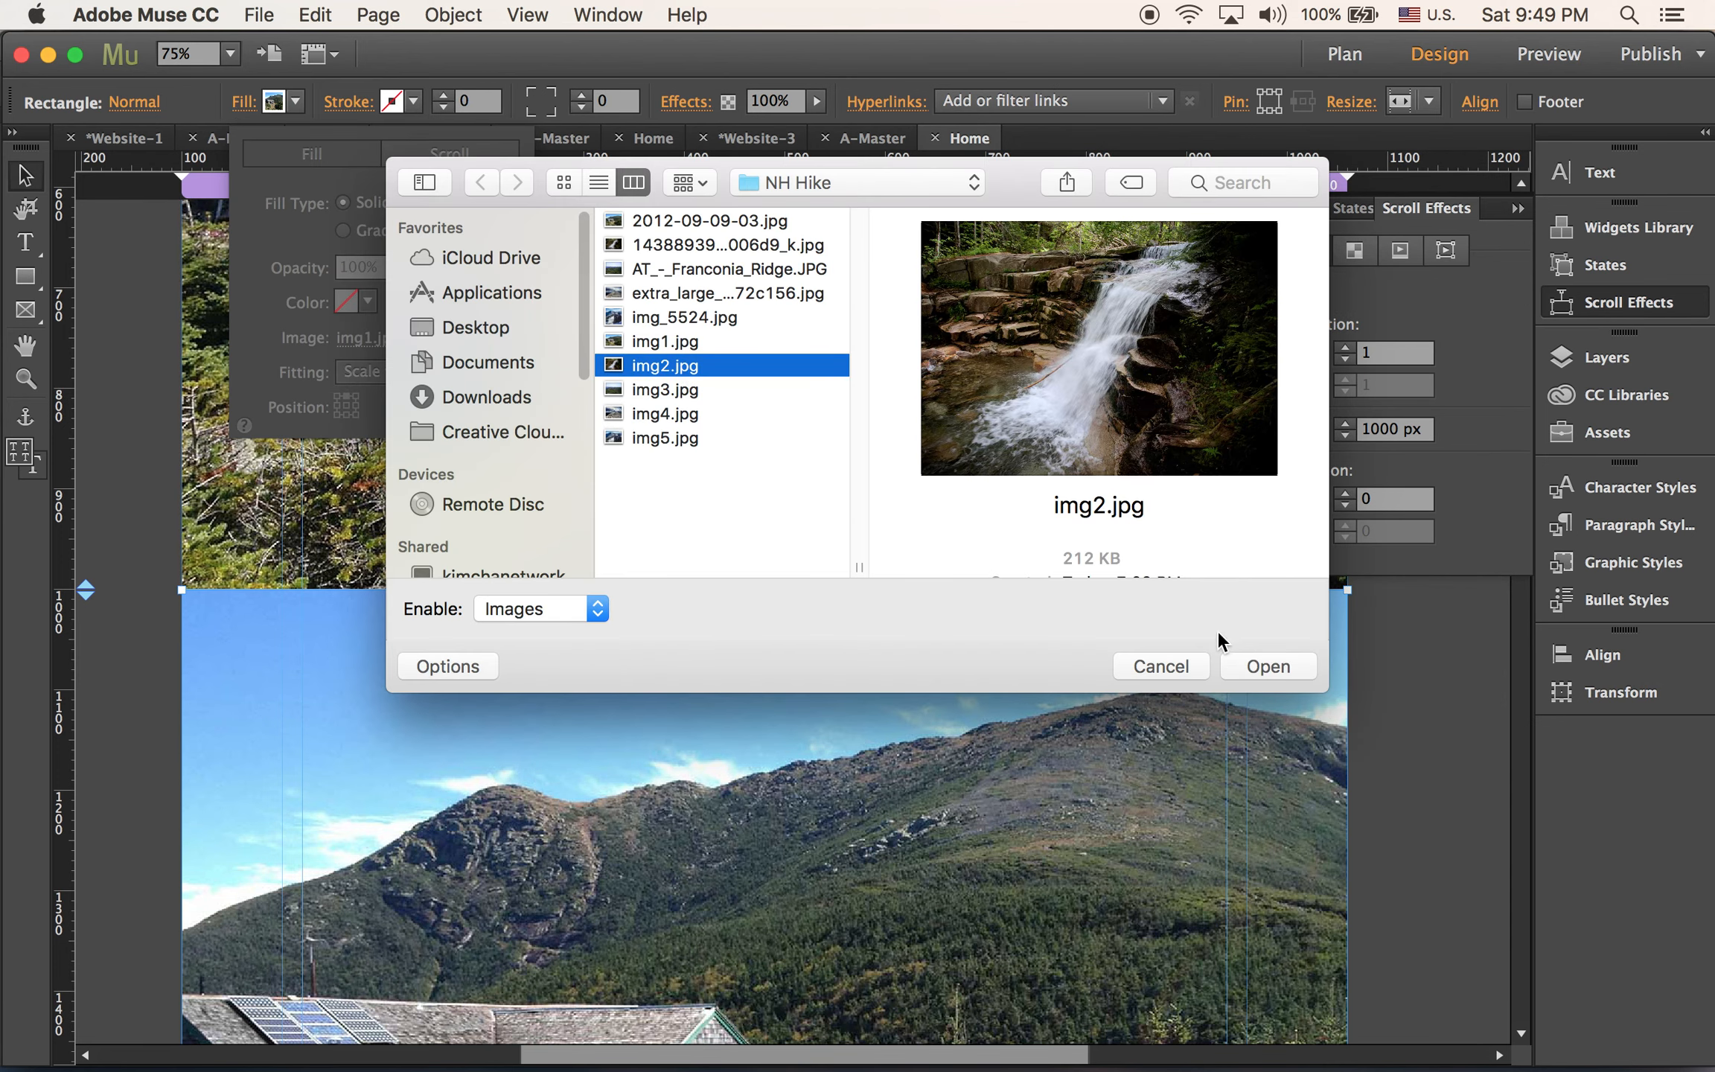
pyautogui.click(1265, 665)
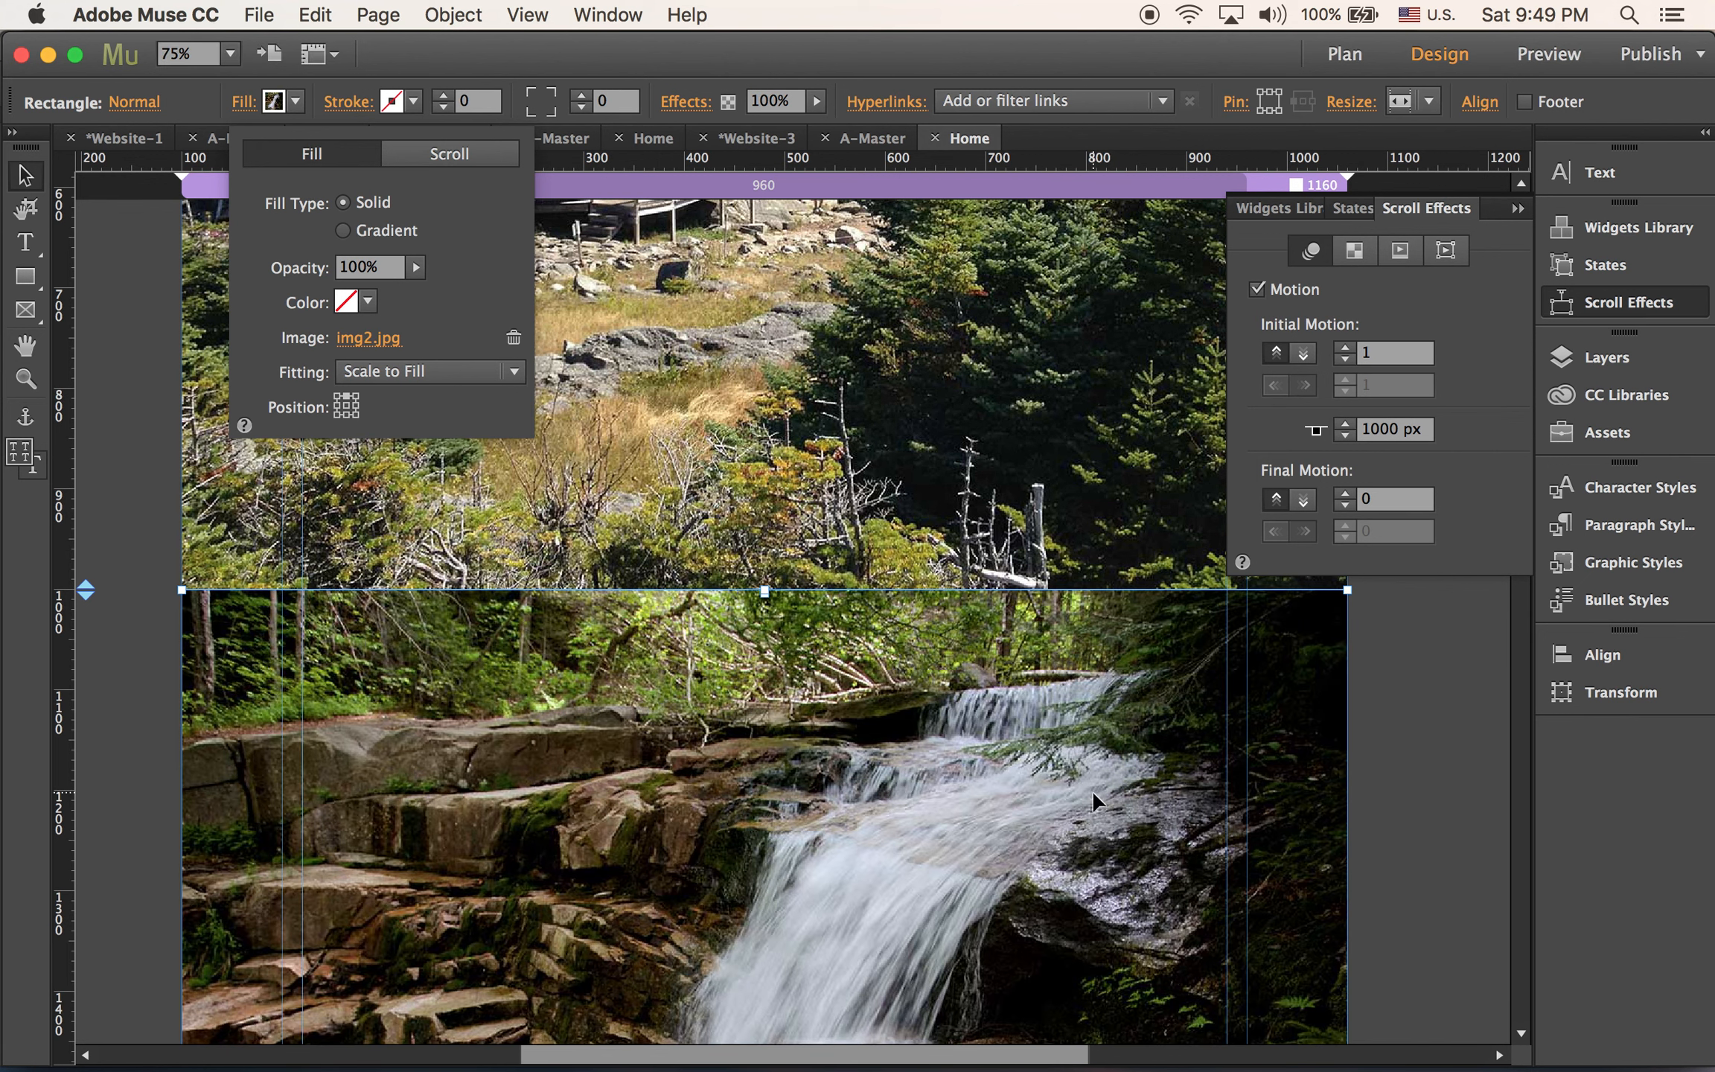
pyautogui.click(26, 177)
pyautogui.click(171, 275)
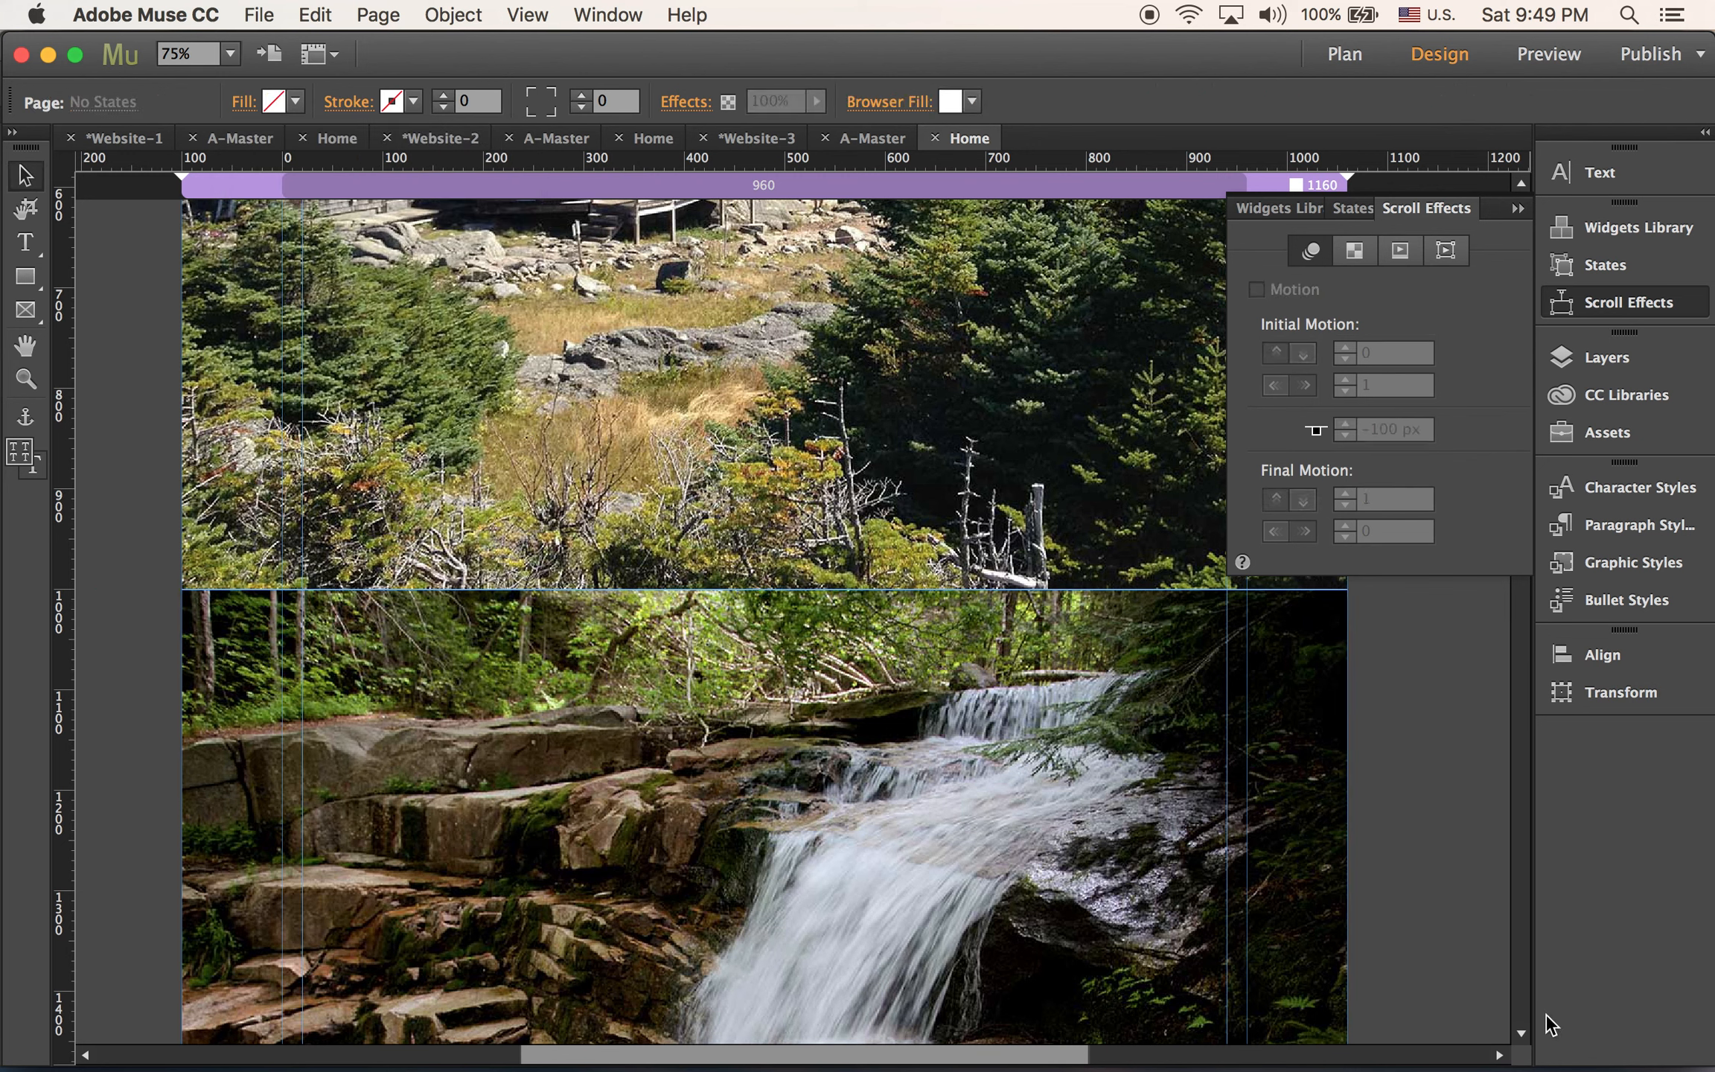
pyautogui.click(738, 676)
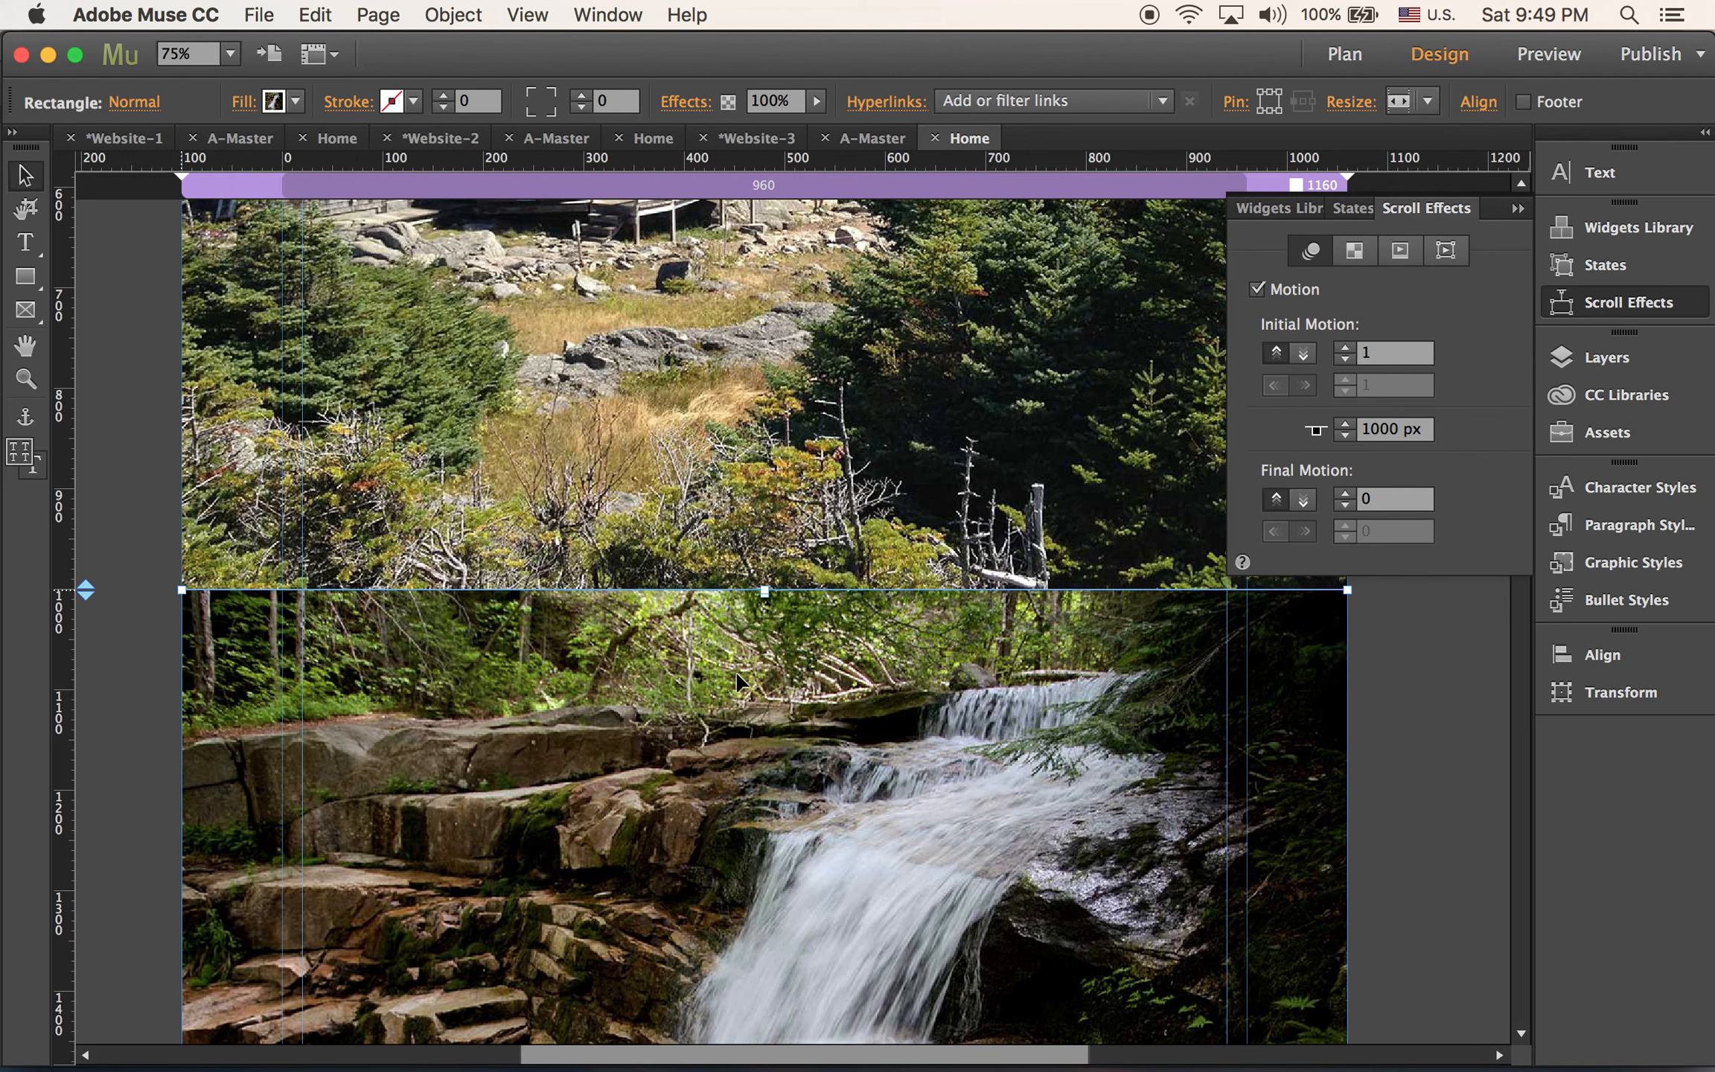
# Preview the page in Chrome, scroll to examine the boundary between the mountain and waterfall photos, and return to Adobe Muse
pyautogui.click(1464, 777)
pyautogui.press('super+alt+e')
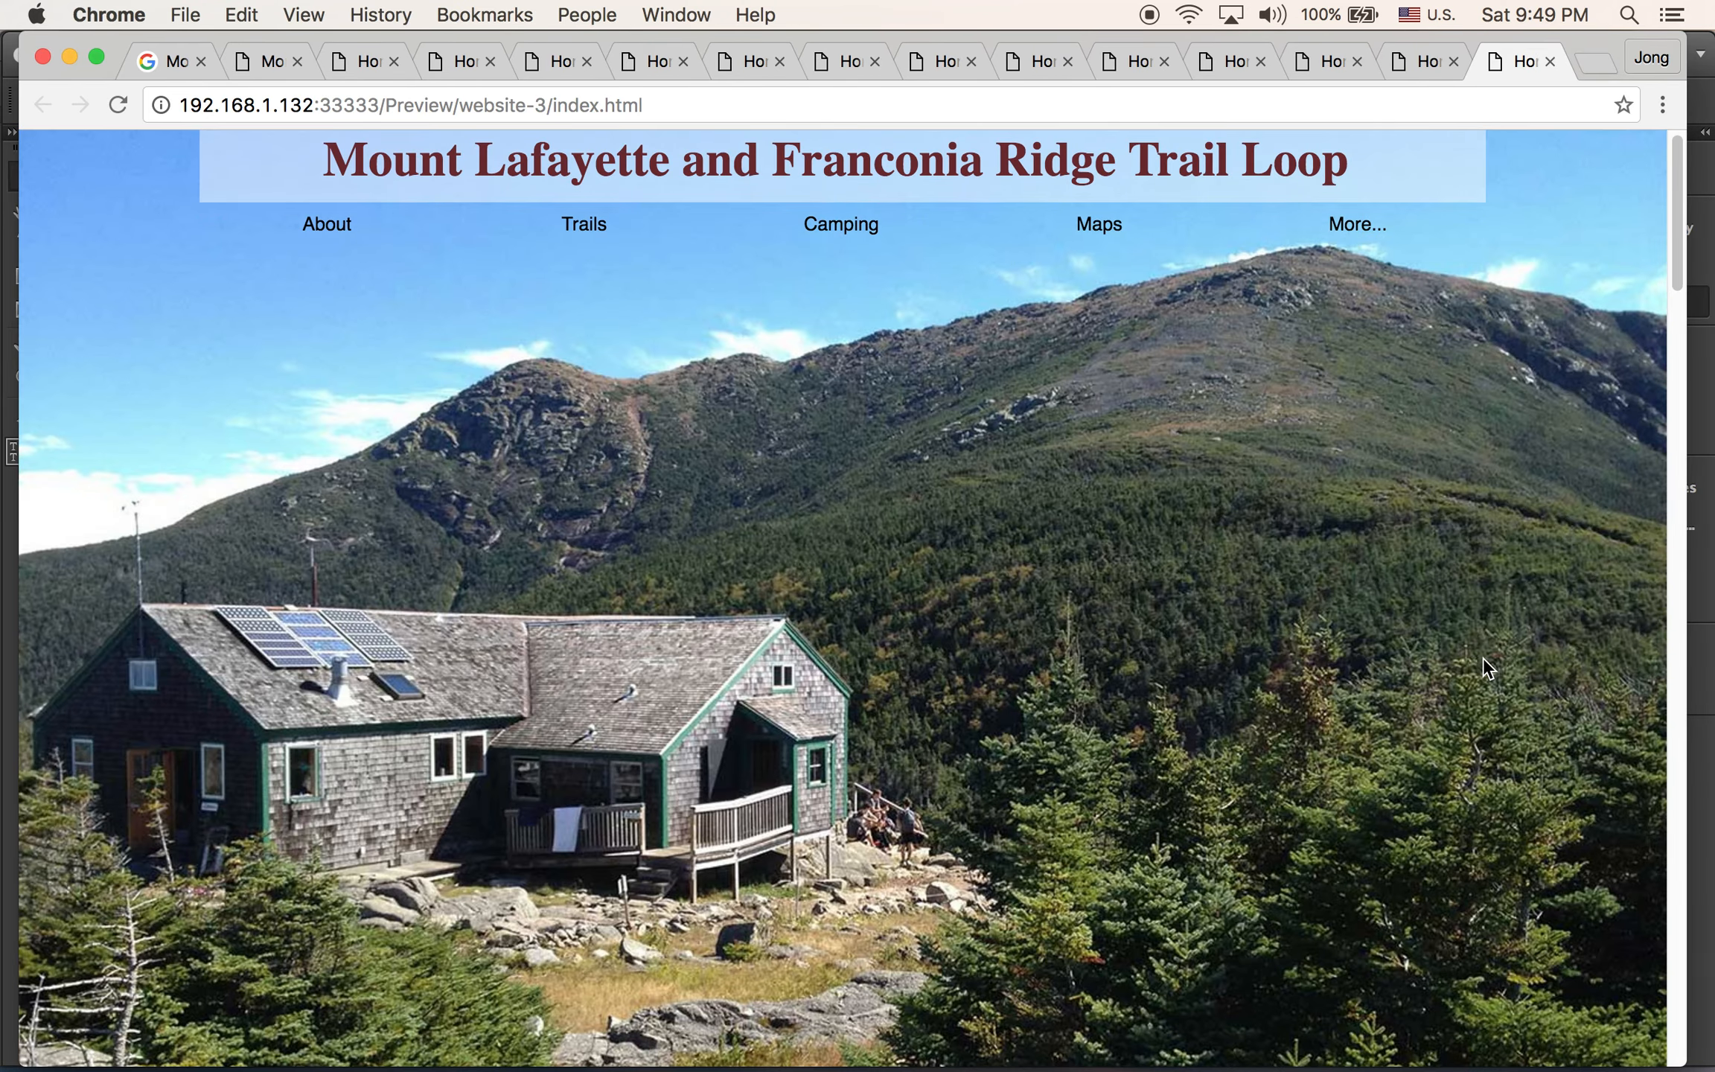
pyautogui.scroll(-3, 1484, 658)
pyautogui.scroll(-5, 1484, 658)
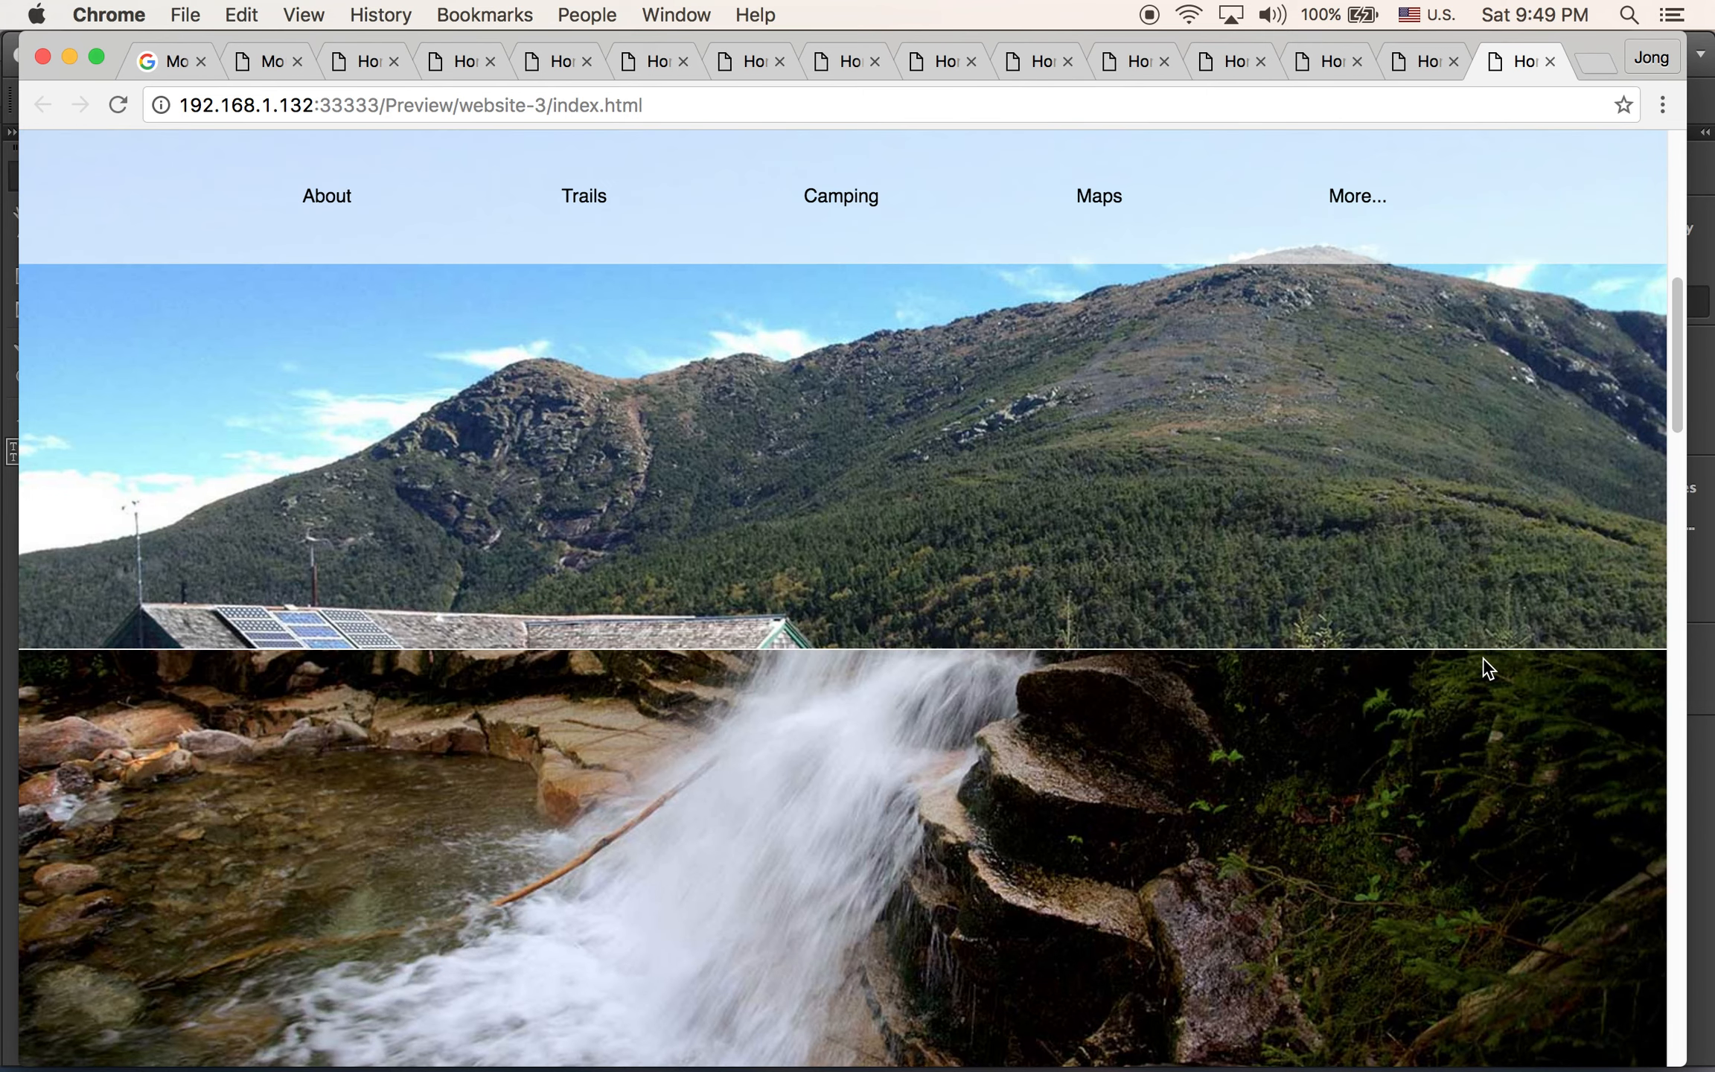
pyautogui.scroll(-4, 1484, 659)
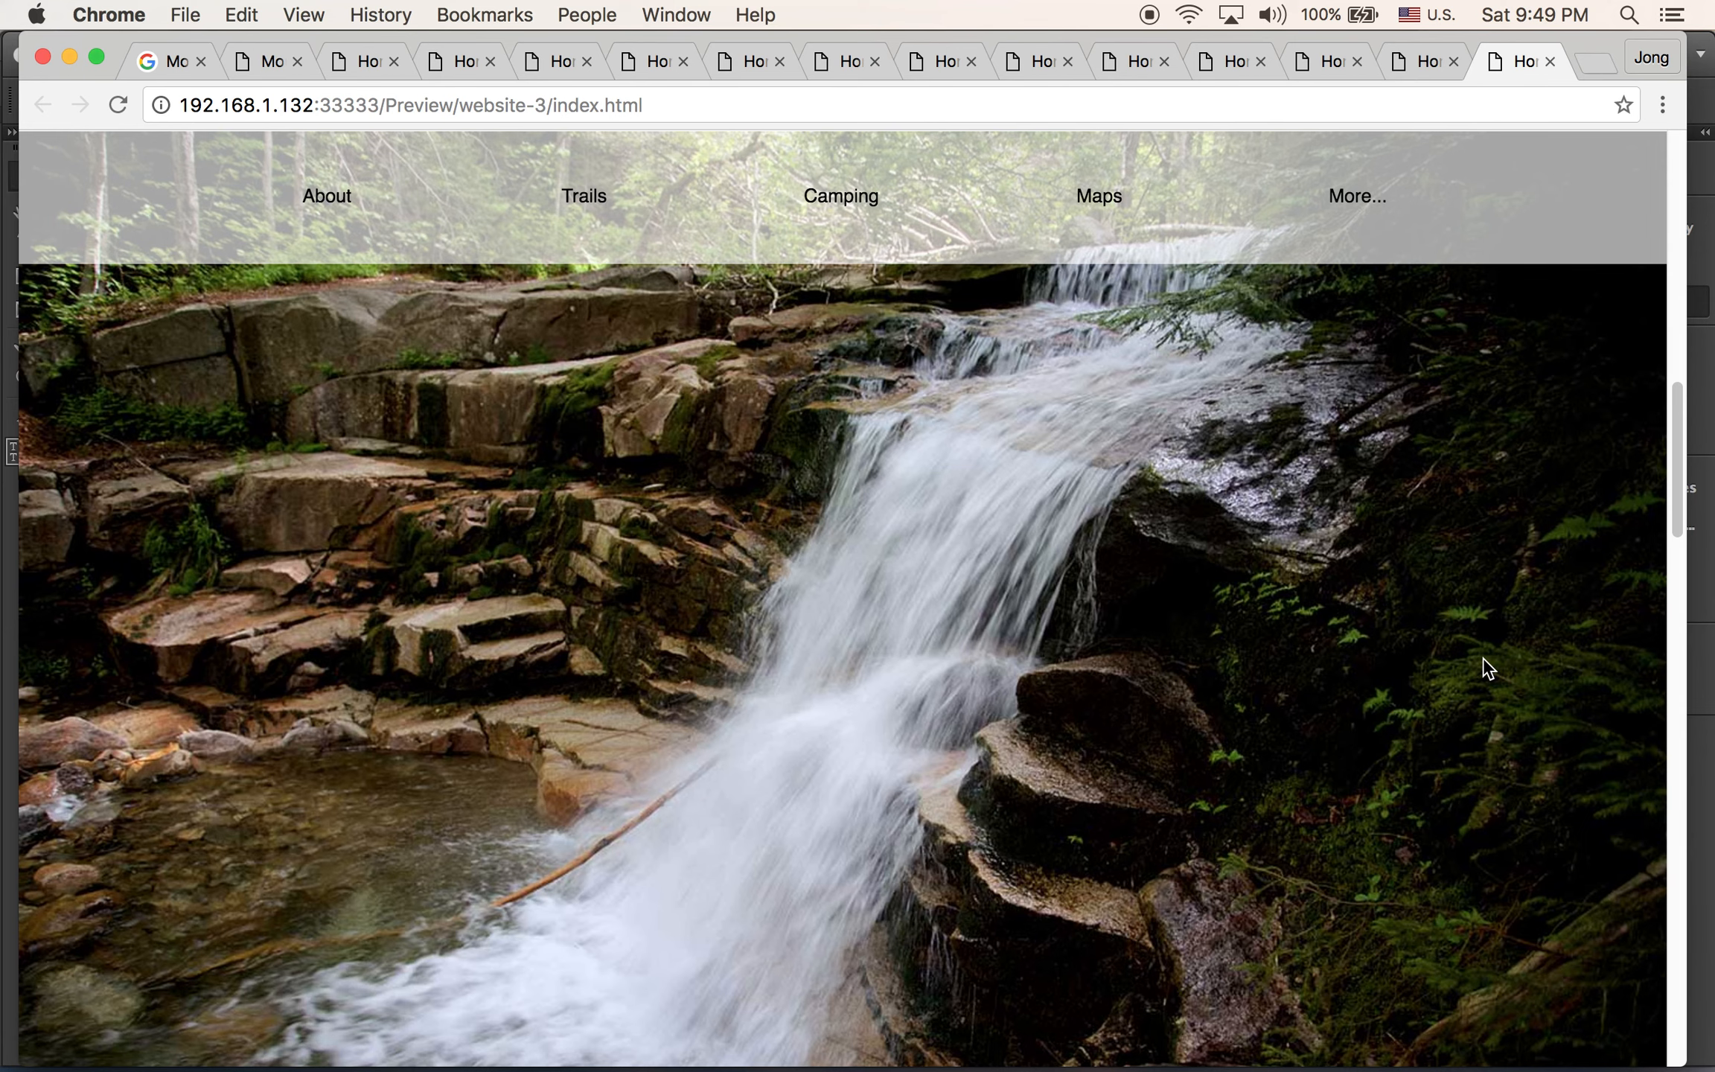
pyautogui.scroll(8, 1487, 667)
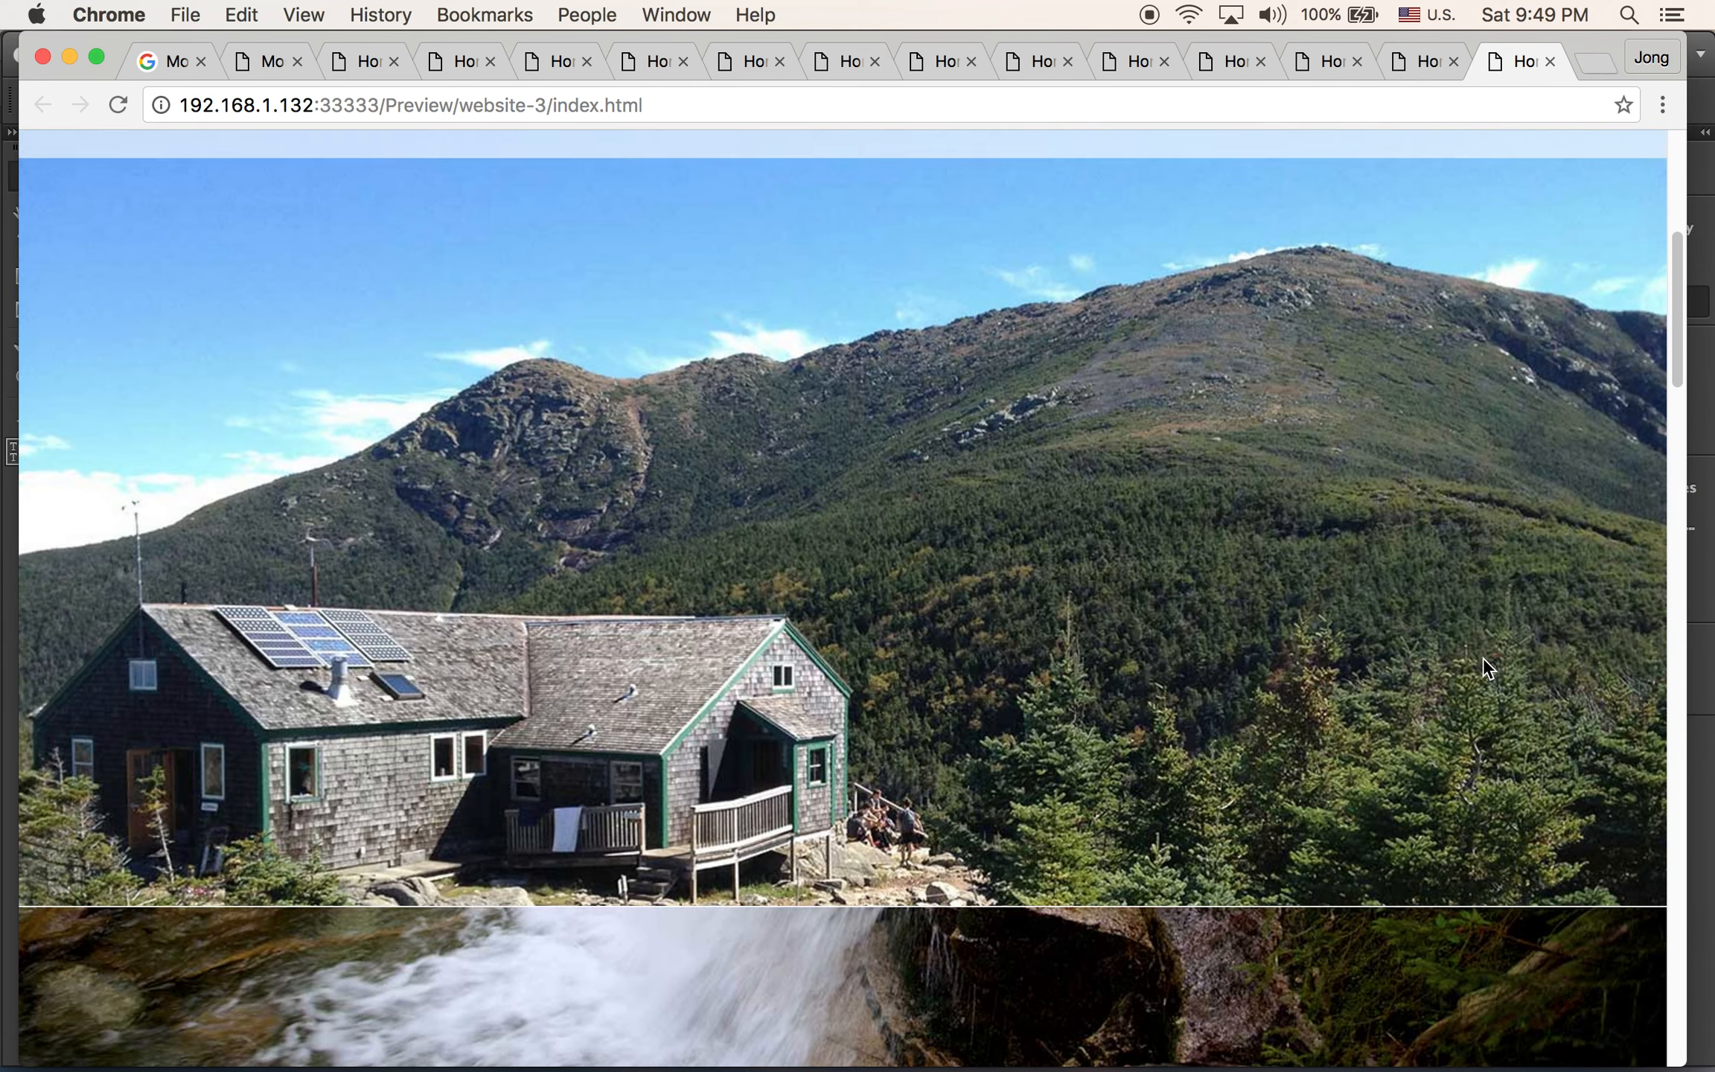
pyautogui.scroll(-5, 1484, 659)
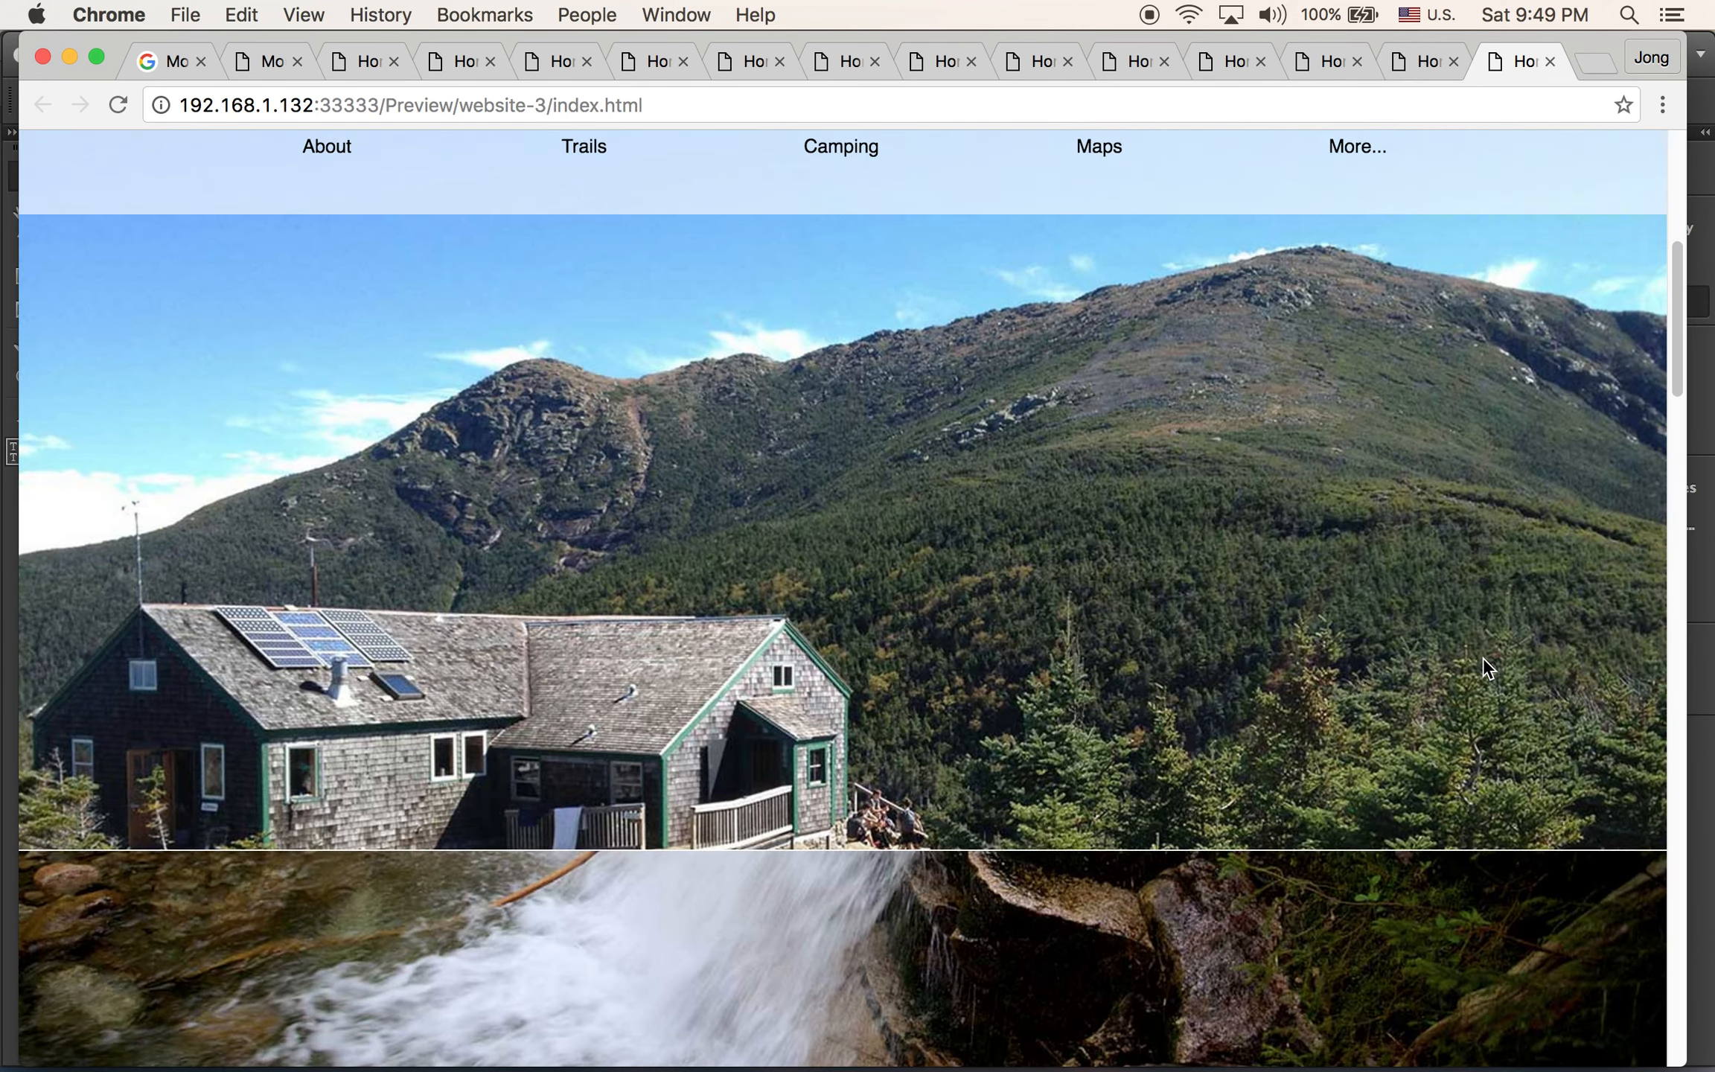
pyautogui.scroll(-3, 1487, 668)
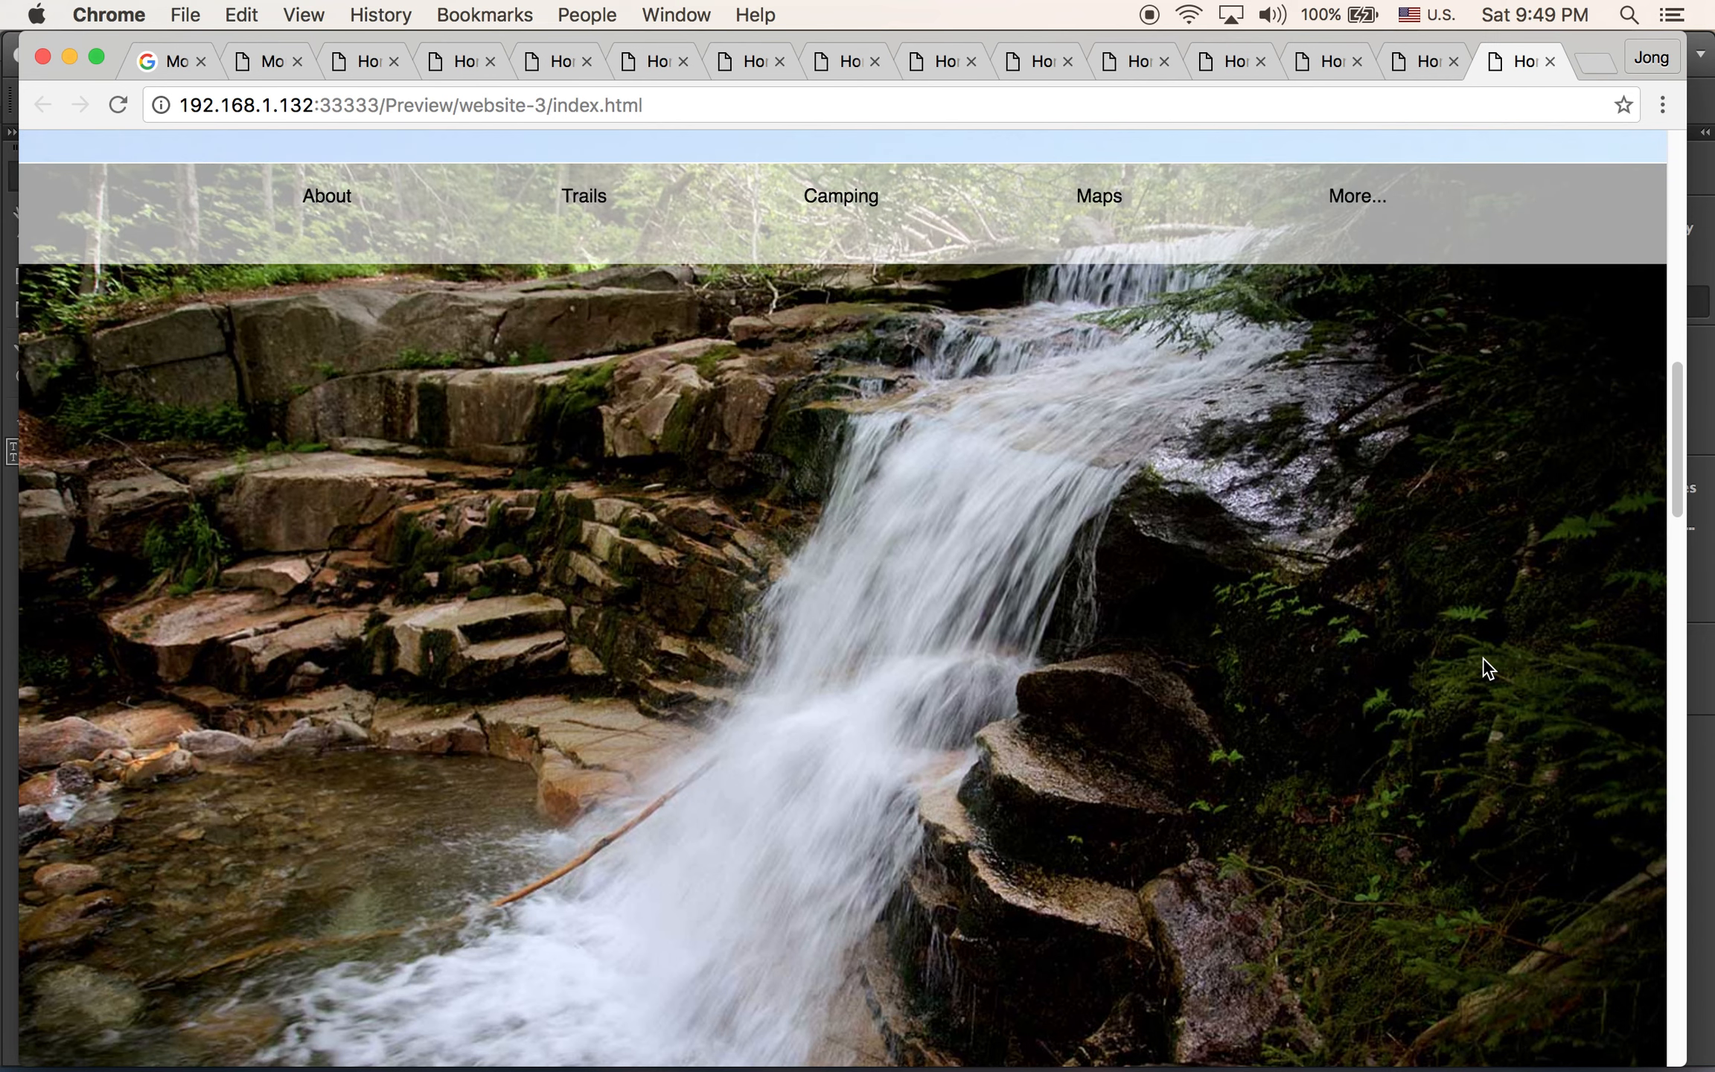
pyautogui.scroll(8, 1483, 659)
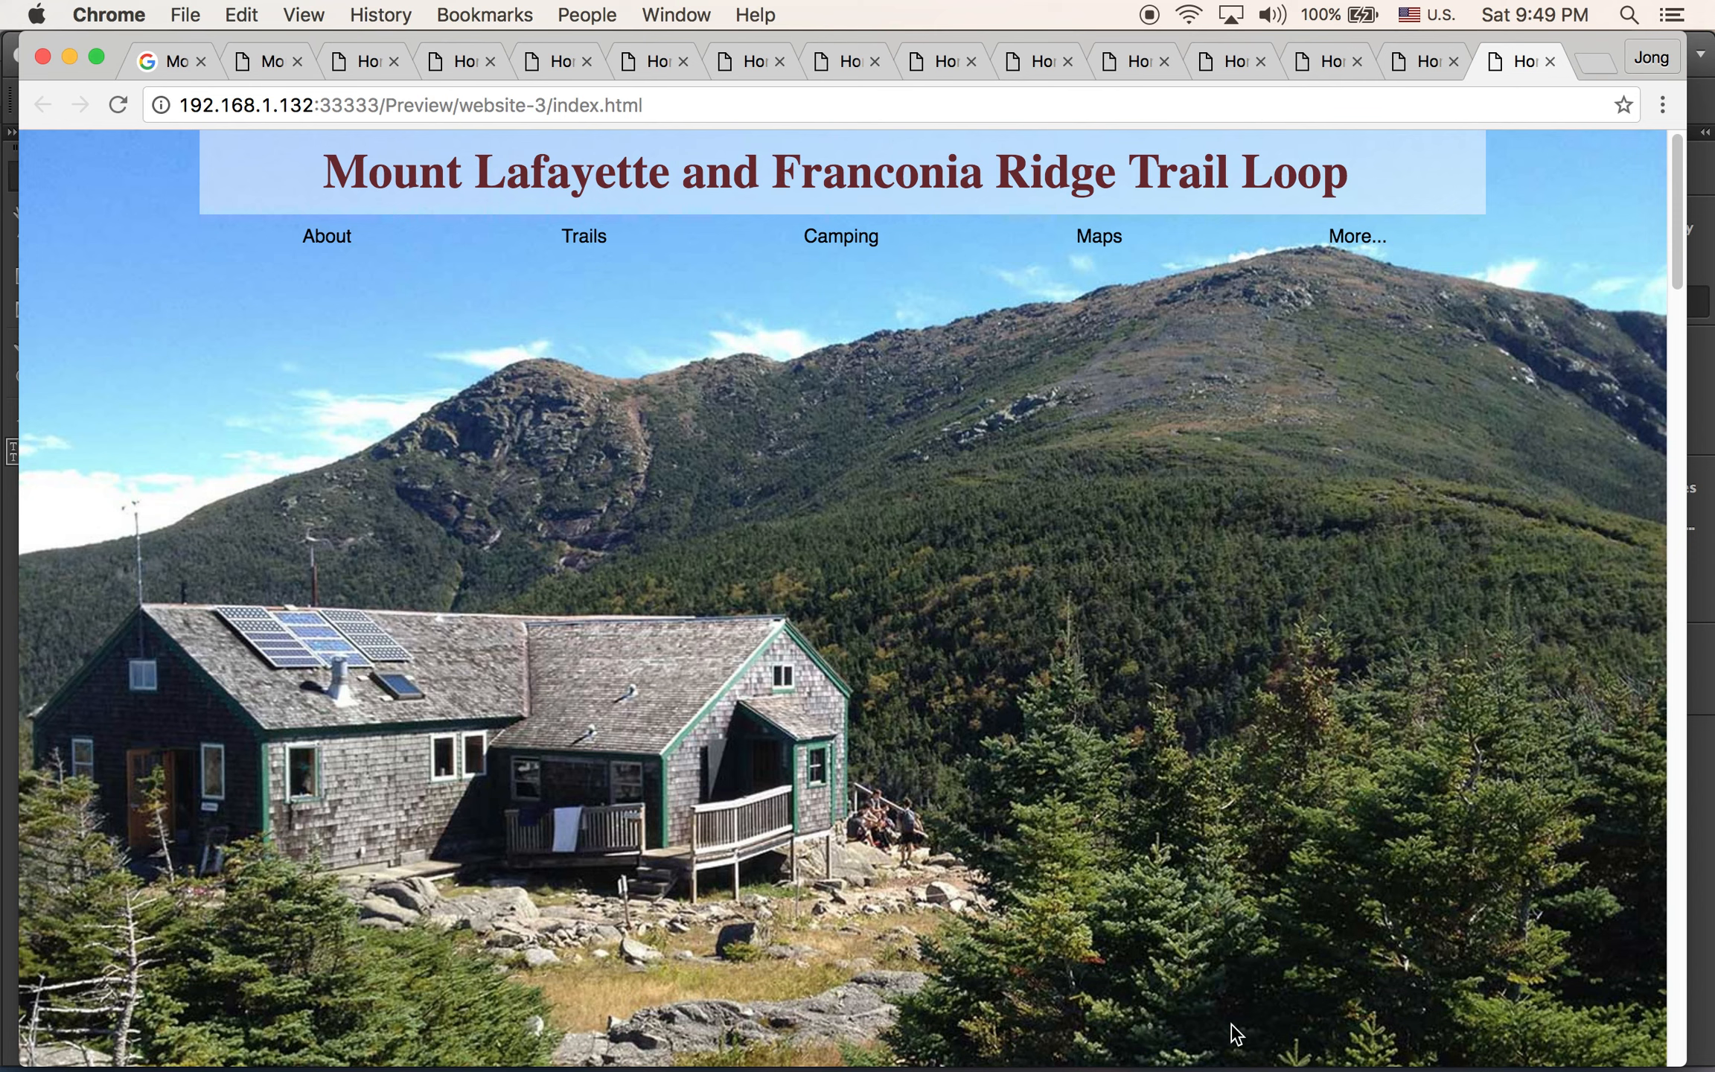
pyautogui.moveTo(1083, 1042)
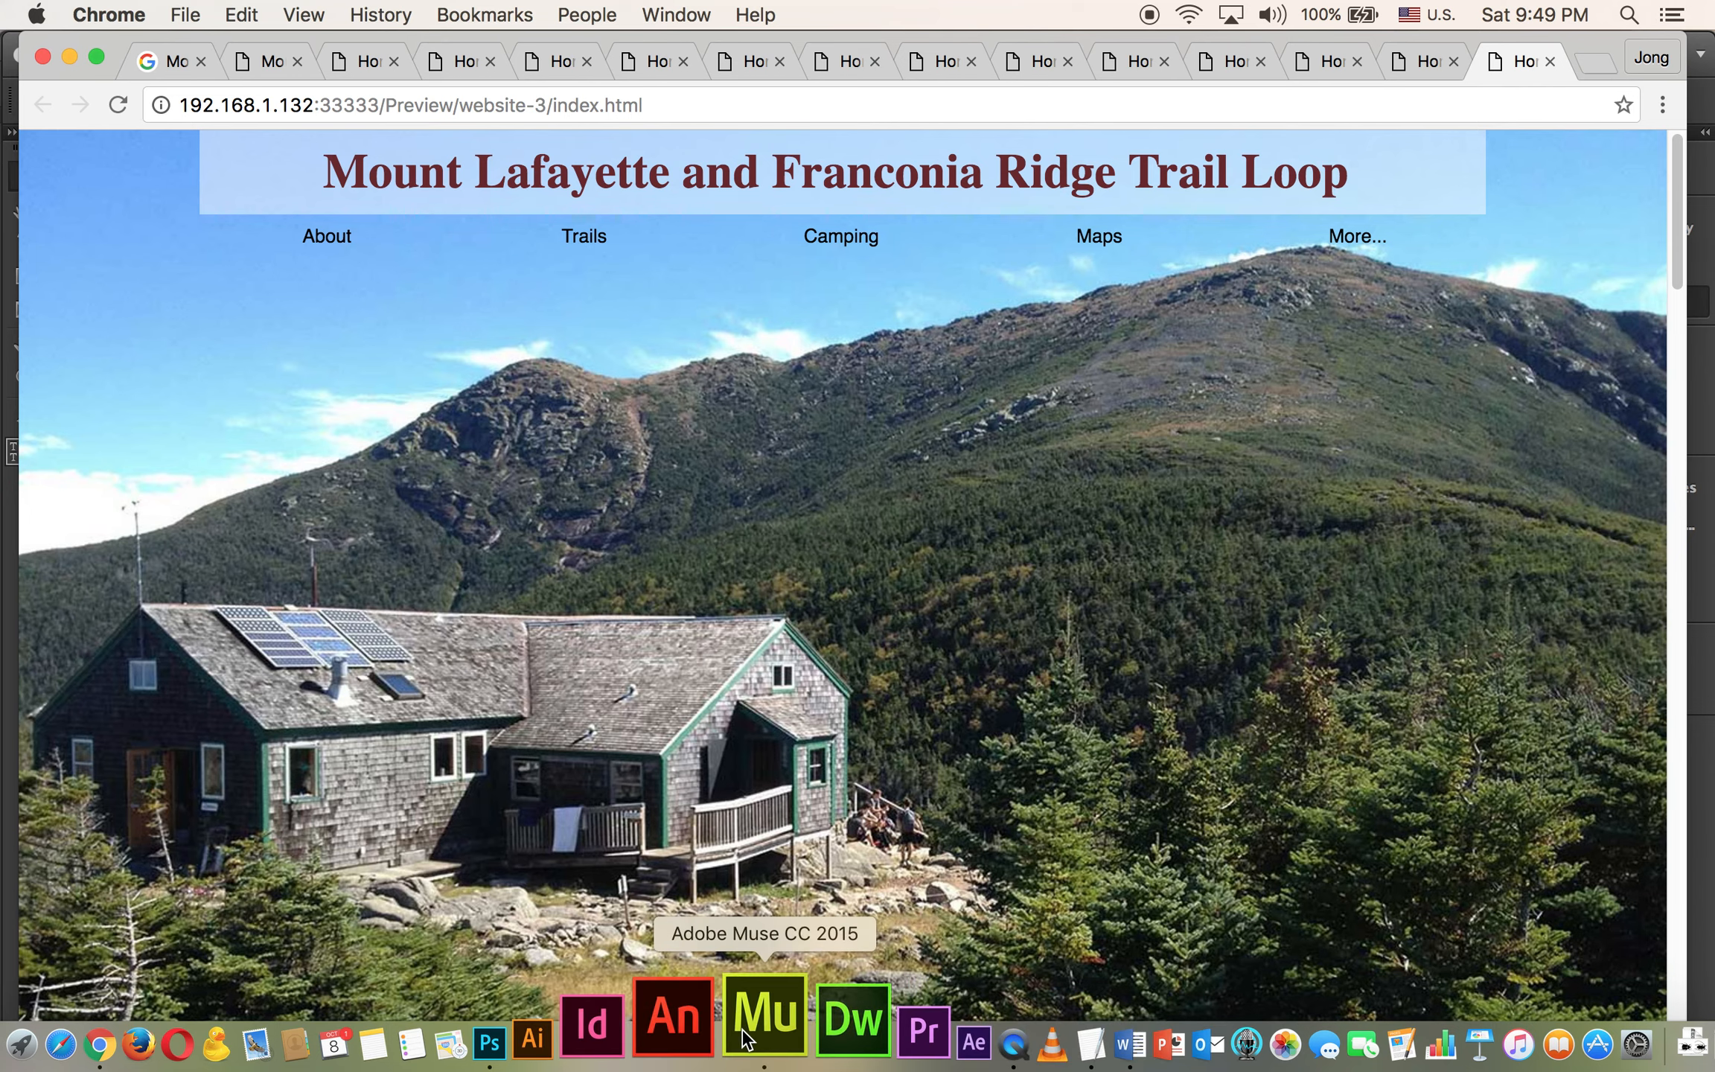
pyautogui.click(745, 1037)
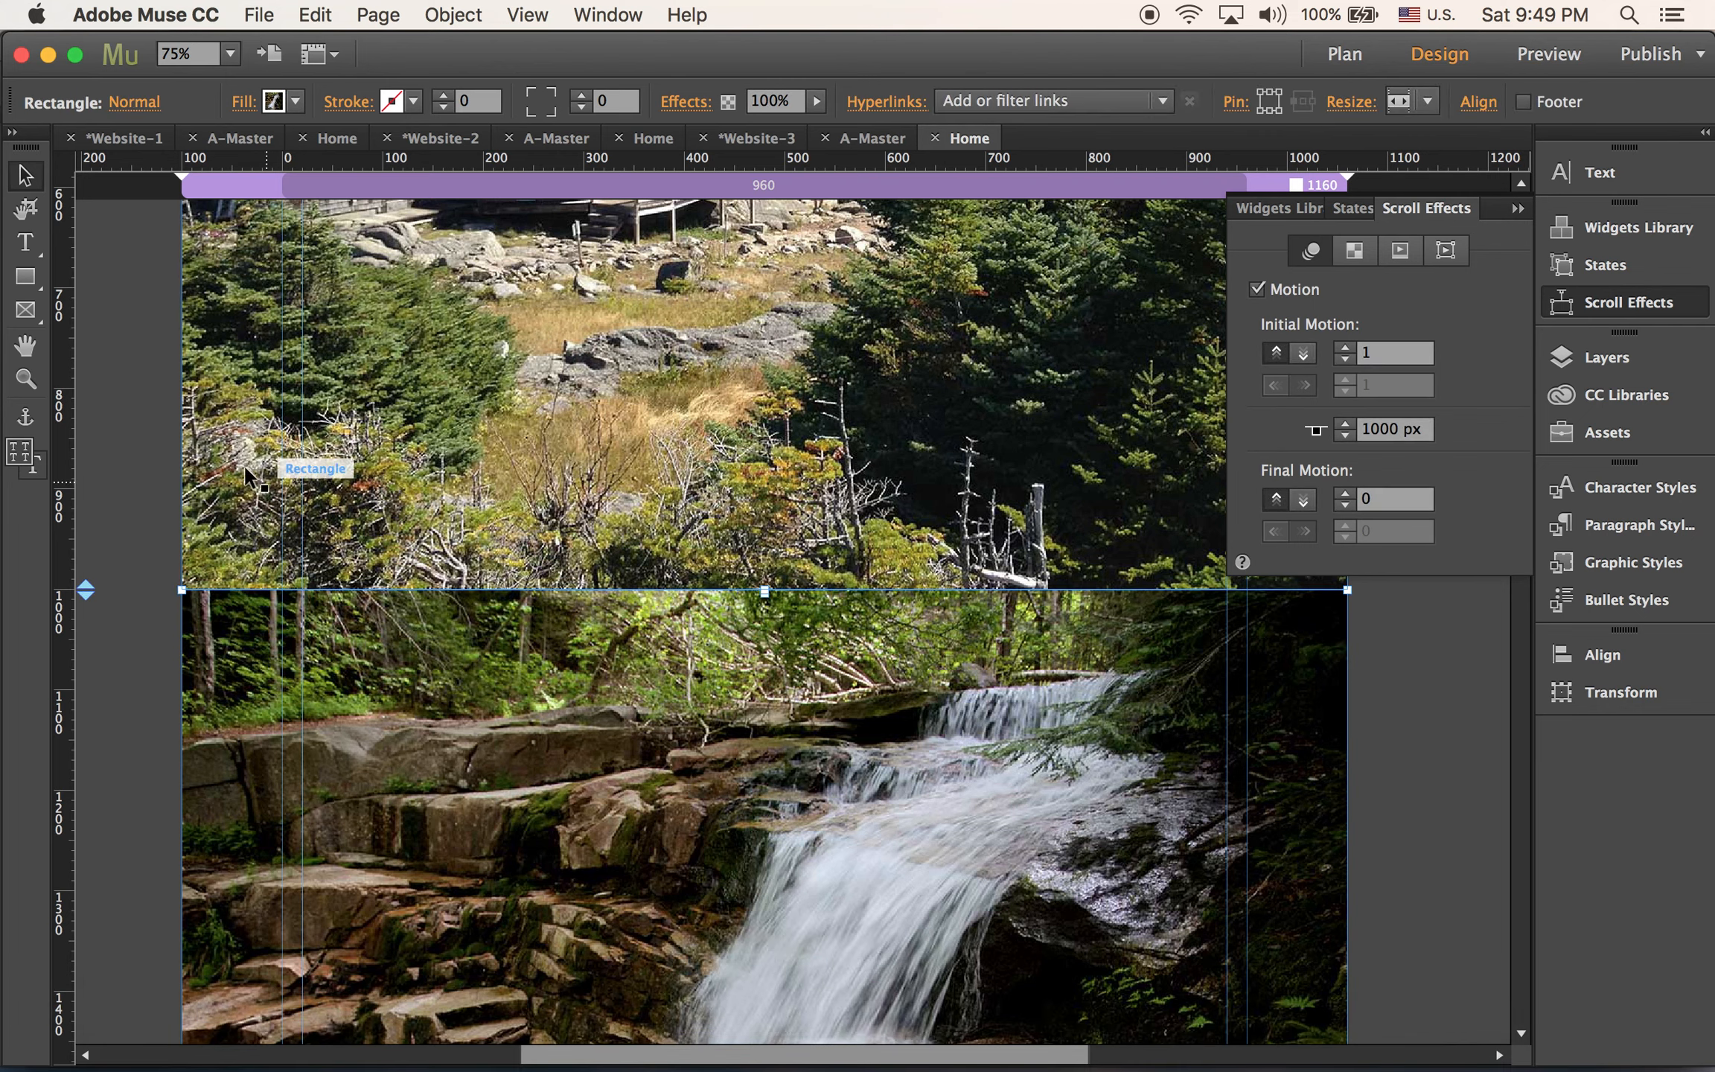
# Try a black stroke on the waterfall photo rectangle, and reset its stroke to none
pyautogui.click(113, 414)
pyautogui.click(555, 807)
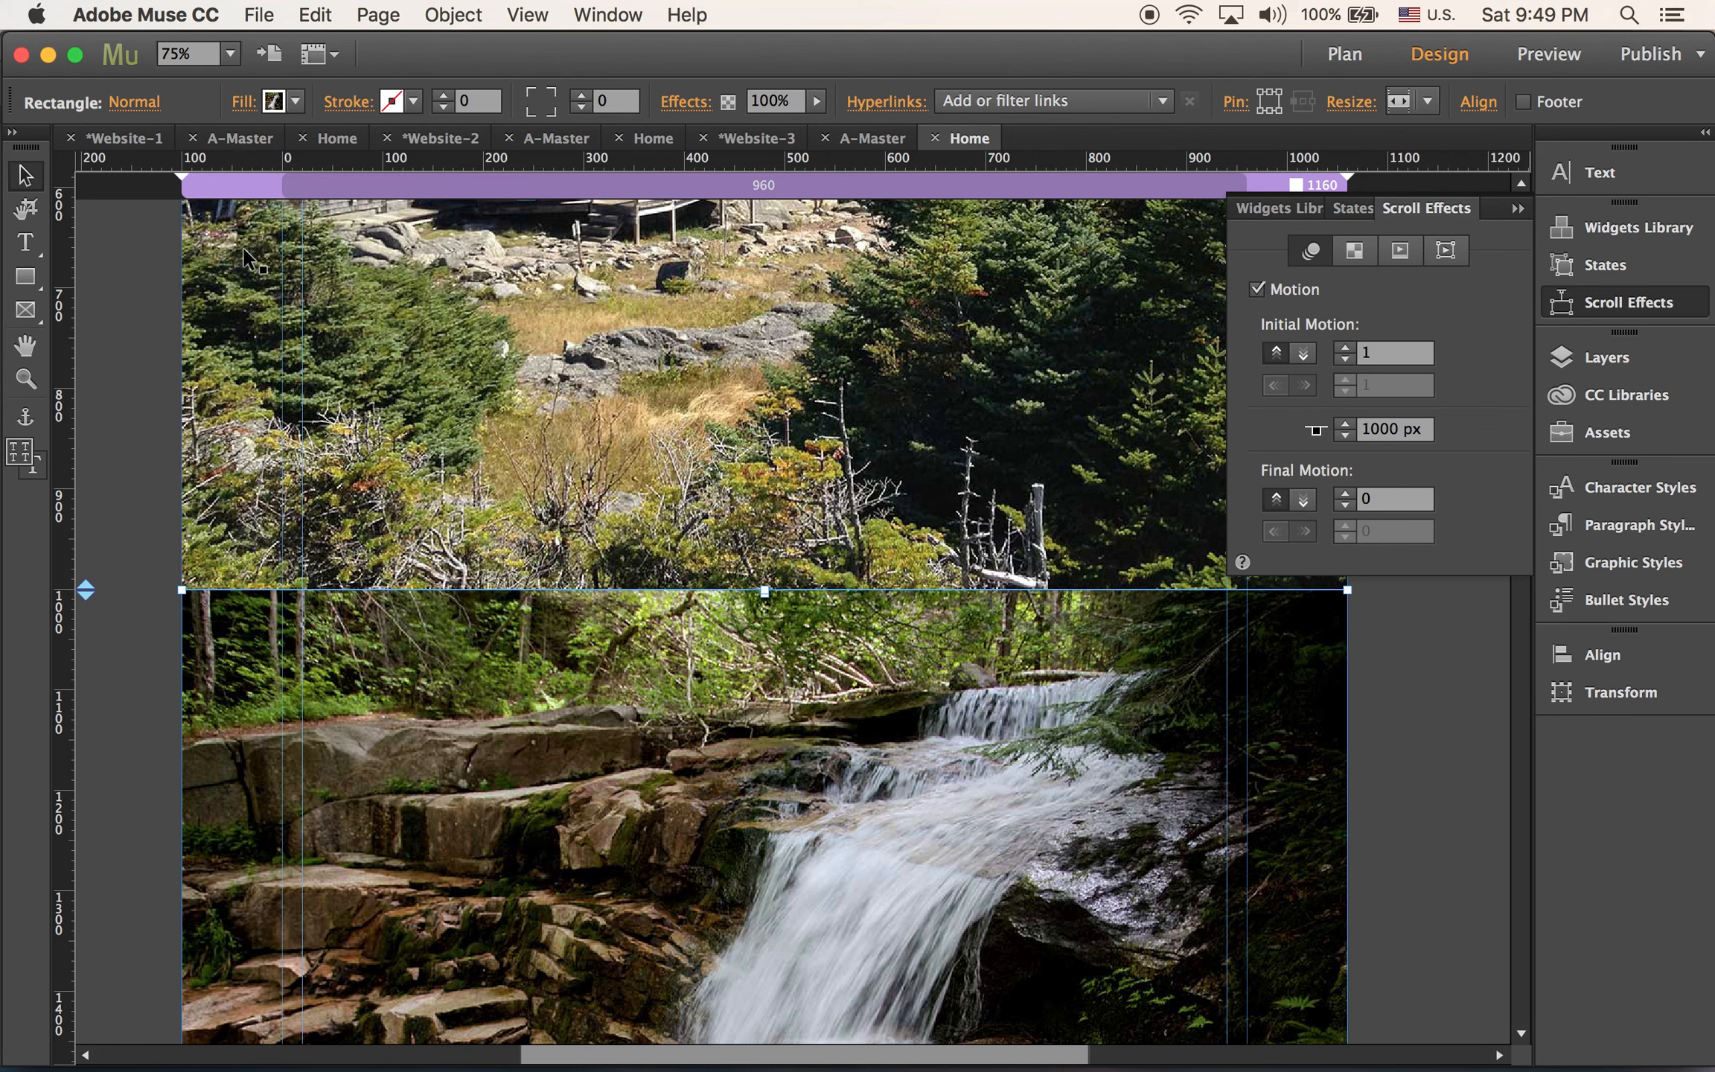
pyautogui.click(152, 328)
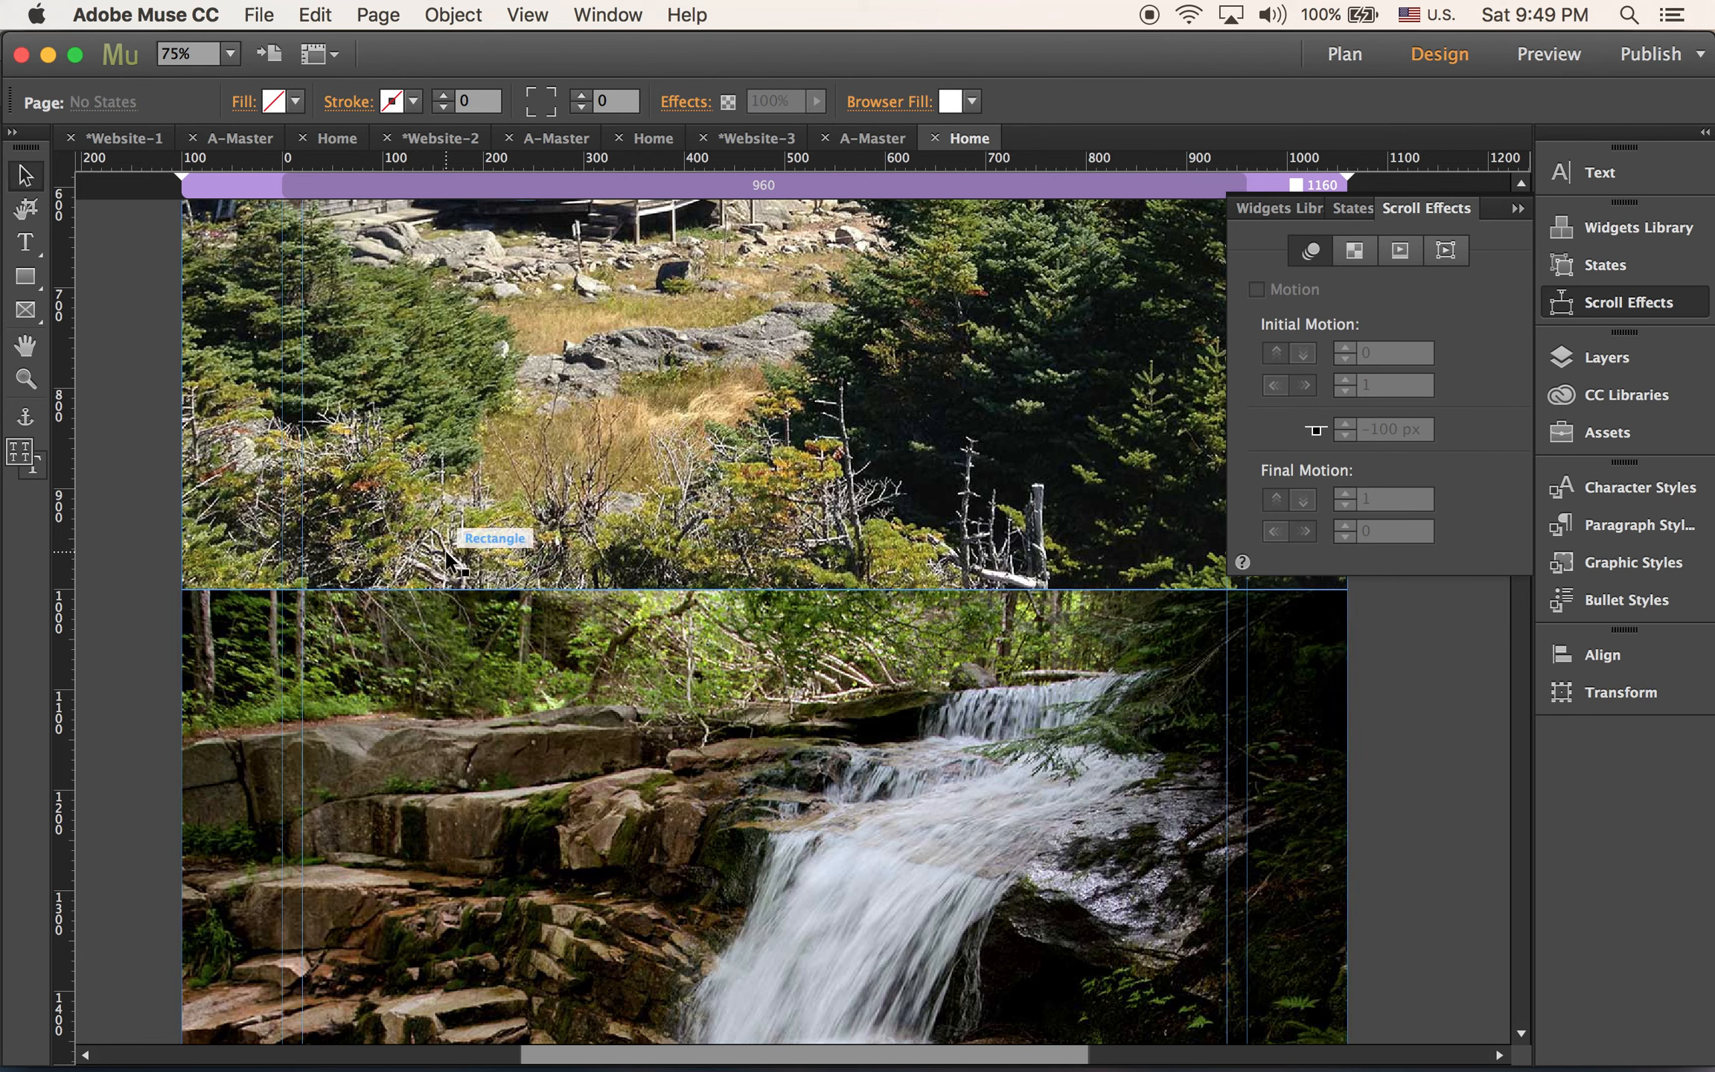
pyautogui.click(428, 618)
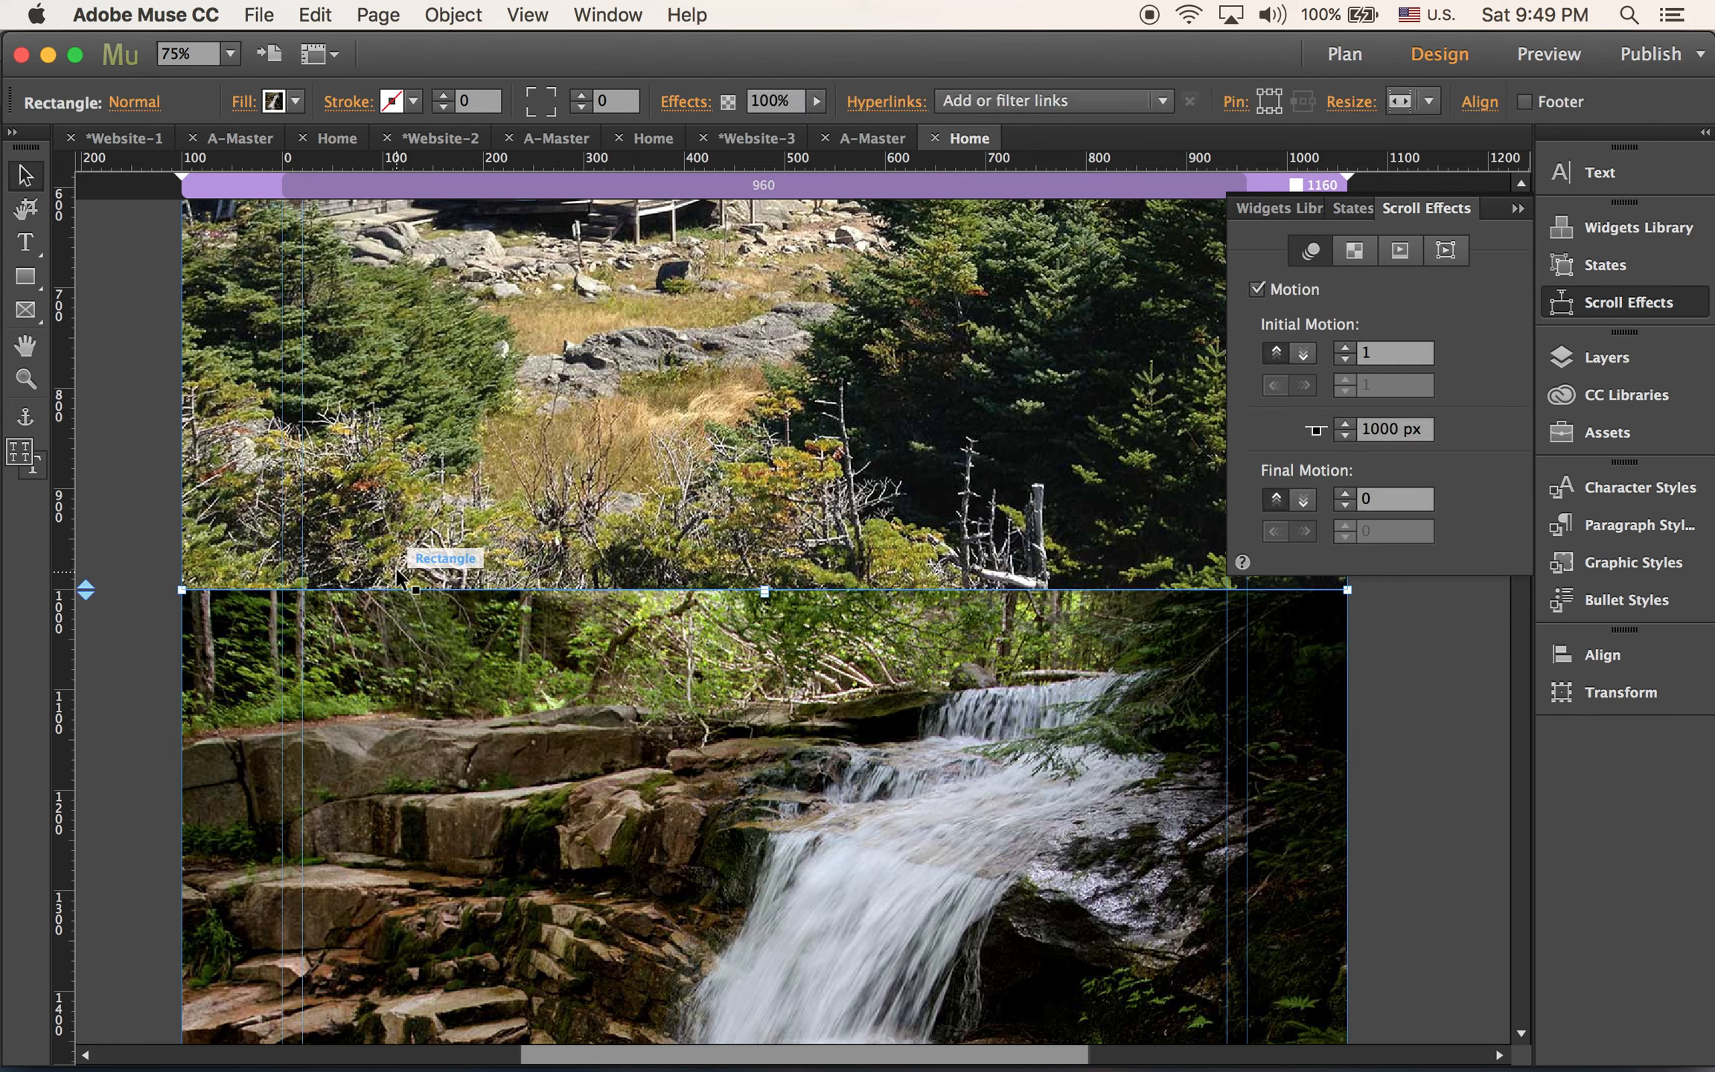
pyautogui.click(413, 100)
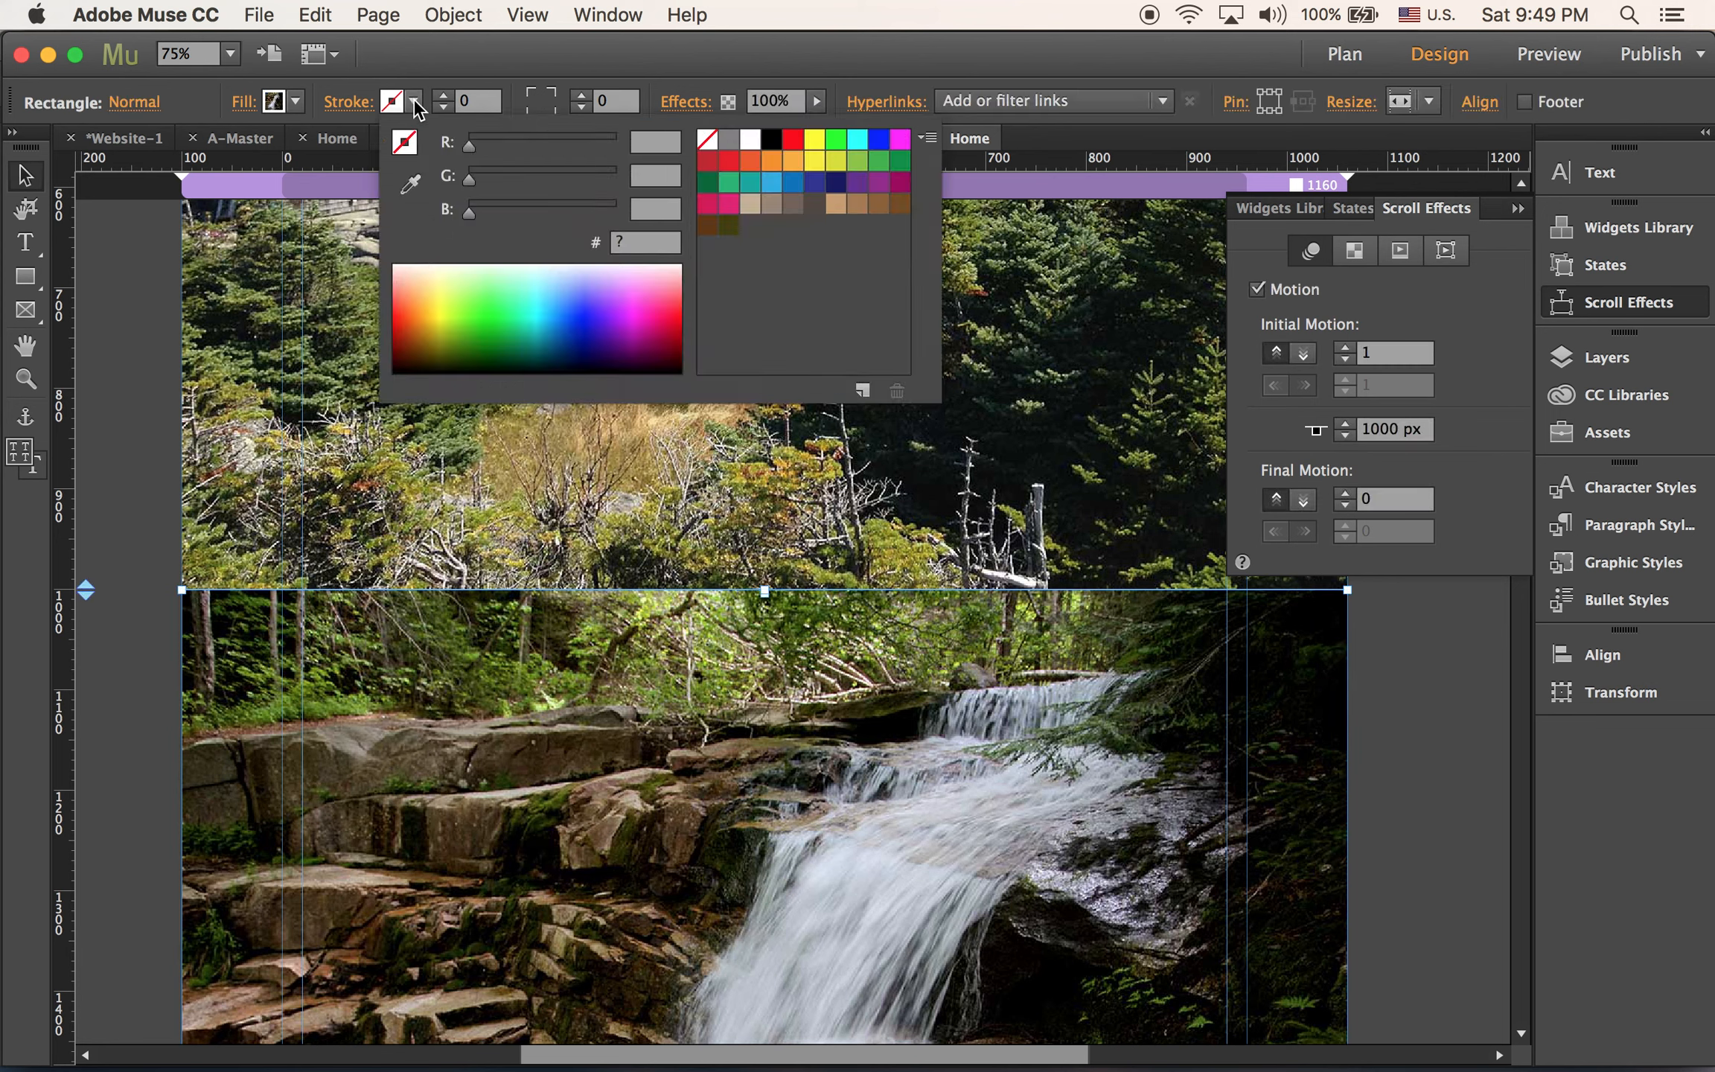
pyautogui.click(771, 139)
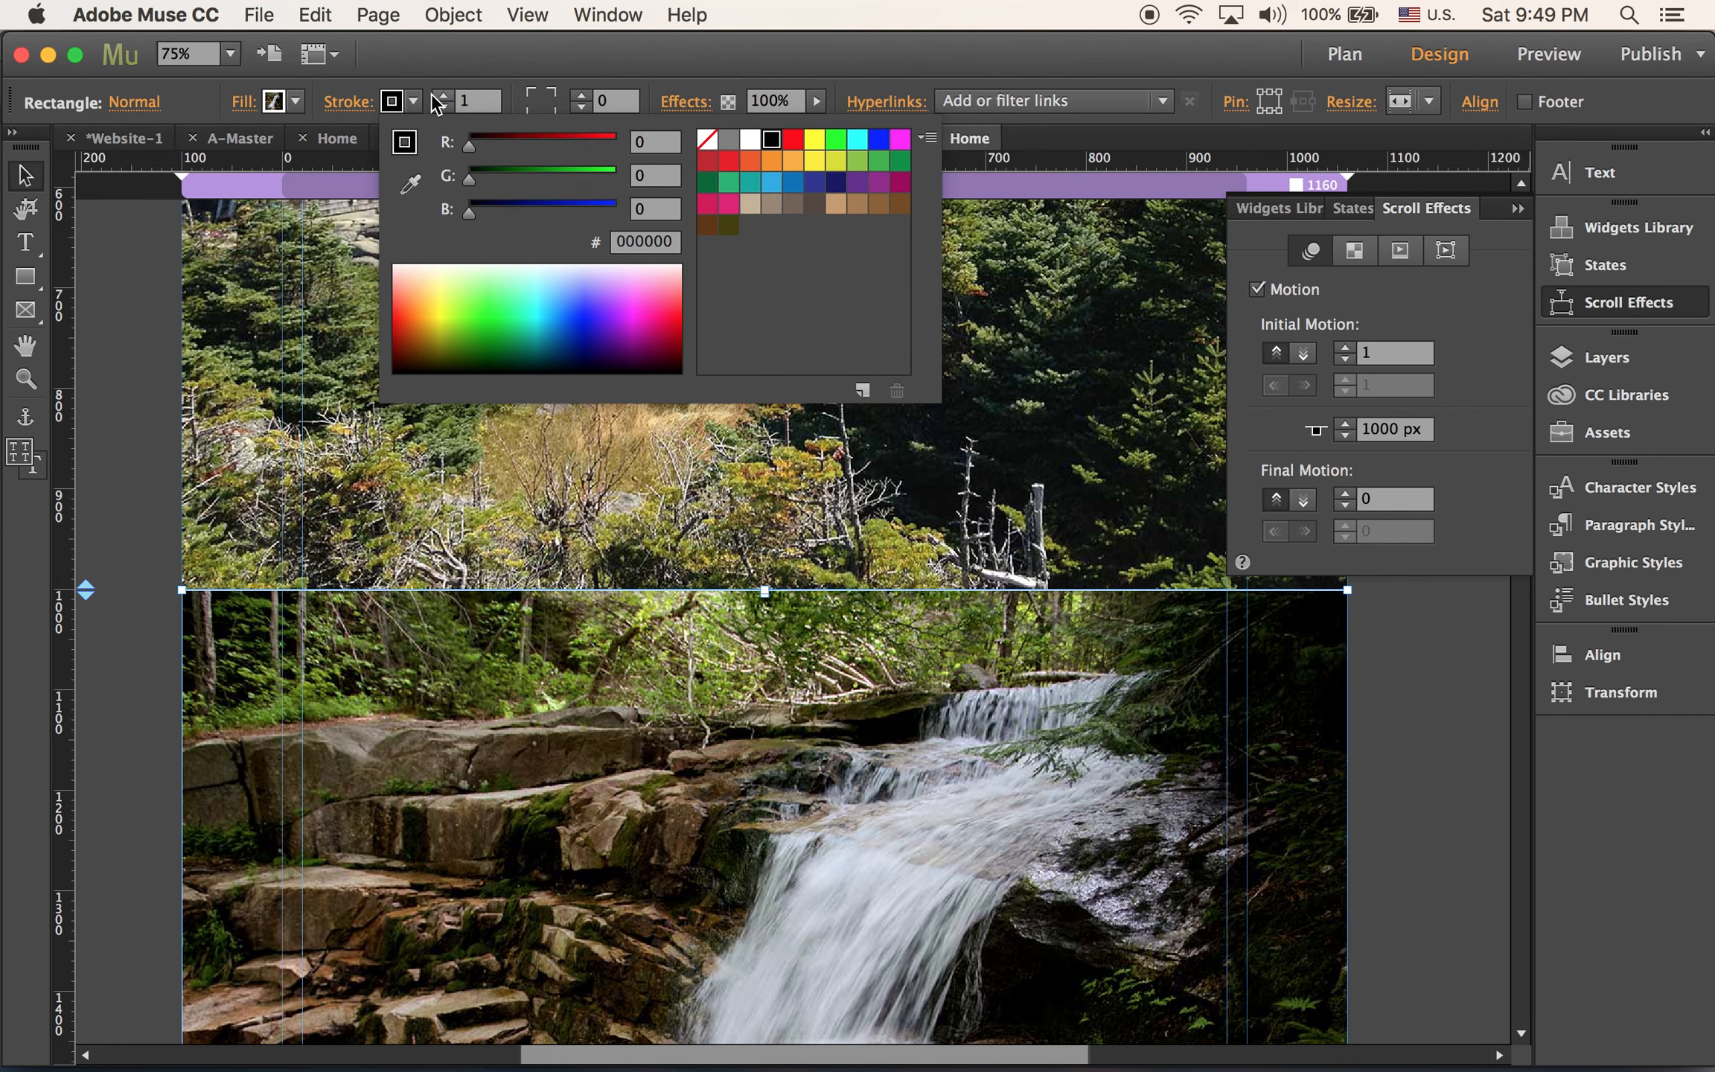
pyautogui.click(419, 97)
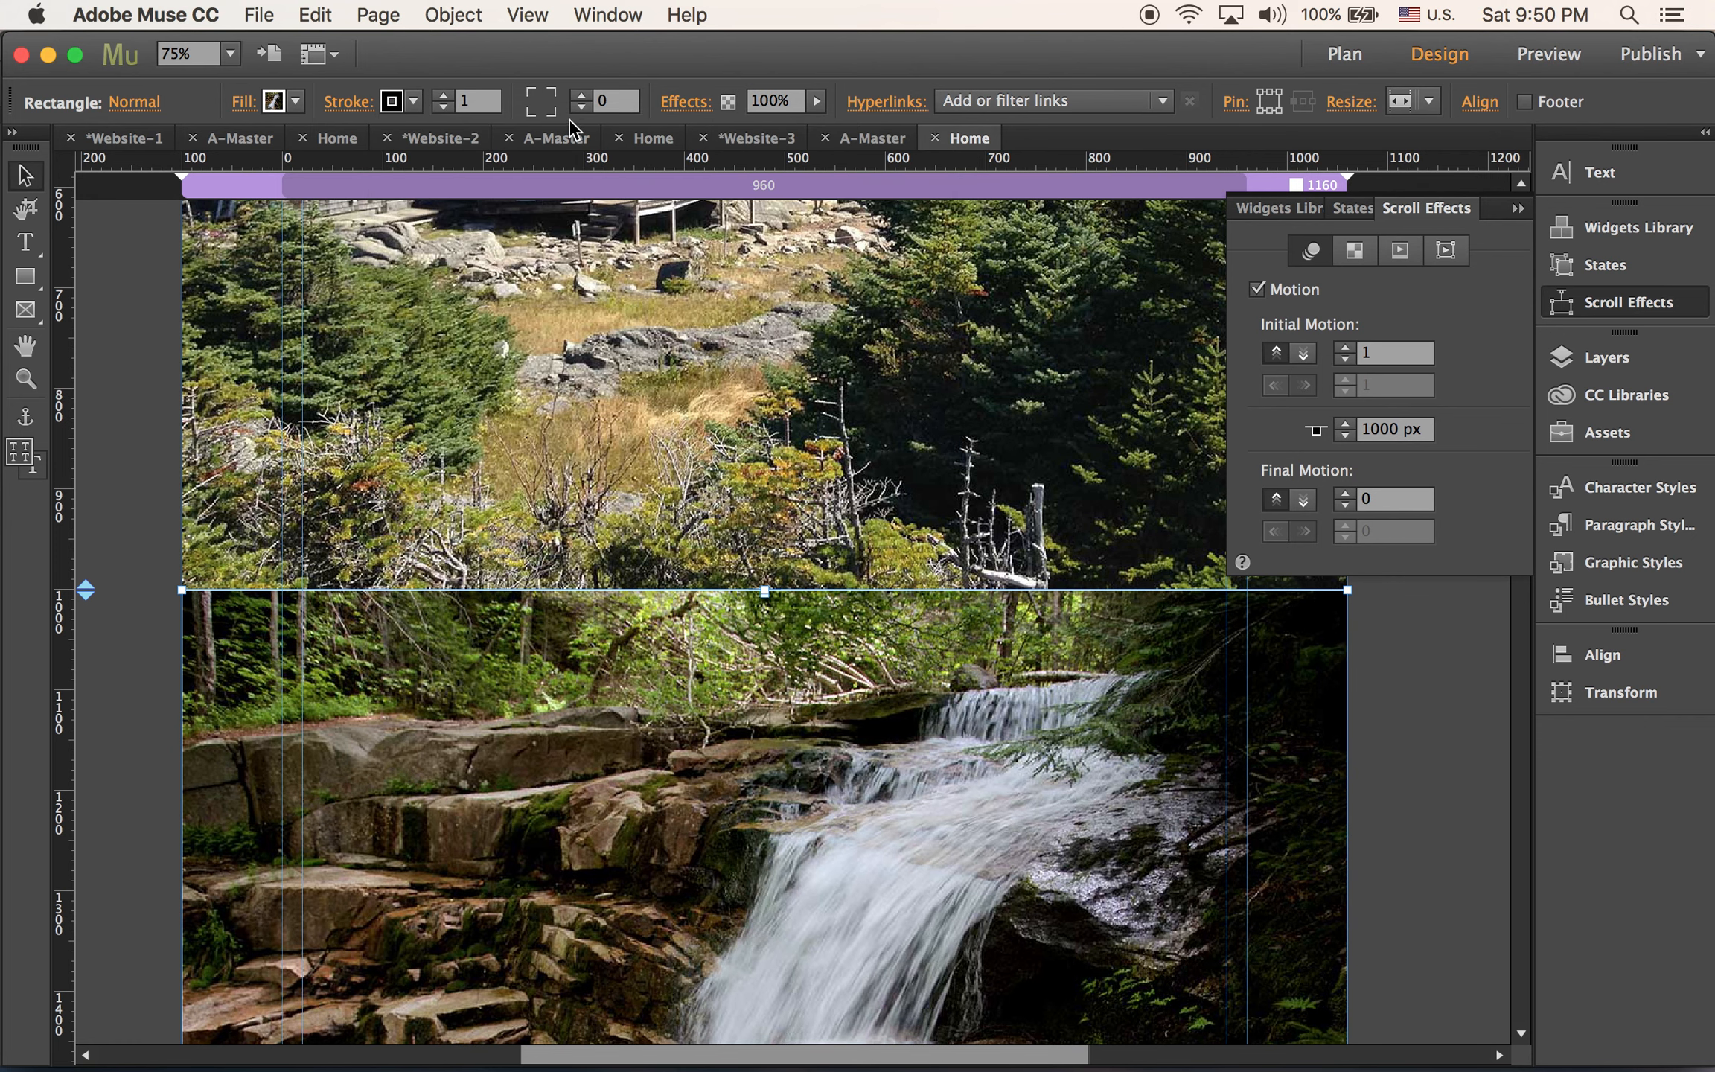
pyautogui.click(414, 103)
pyautogui.click(702, 136)
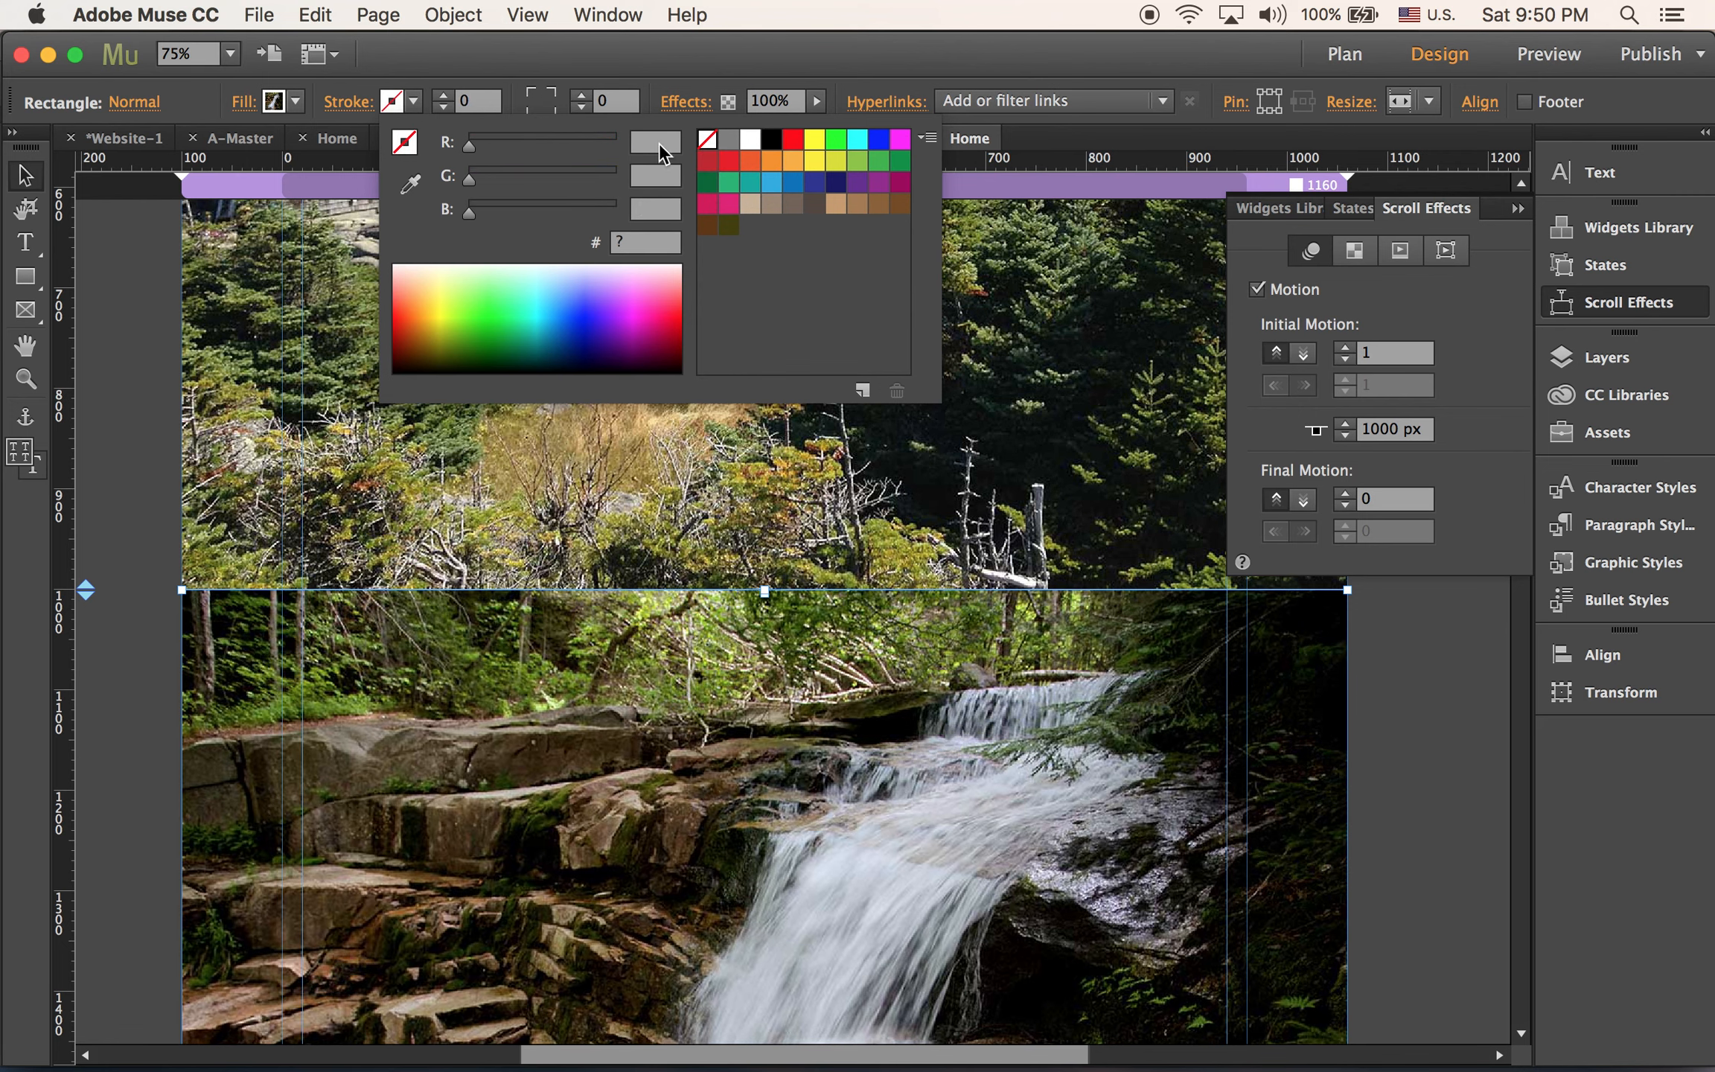
pyautogui.click(126, 283)
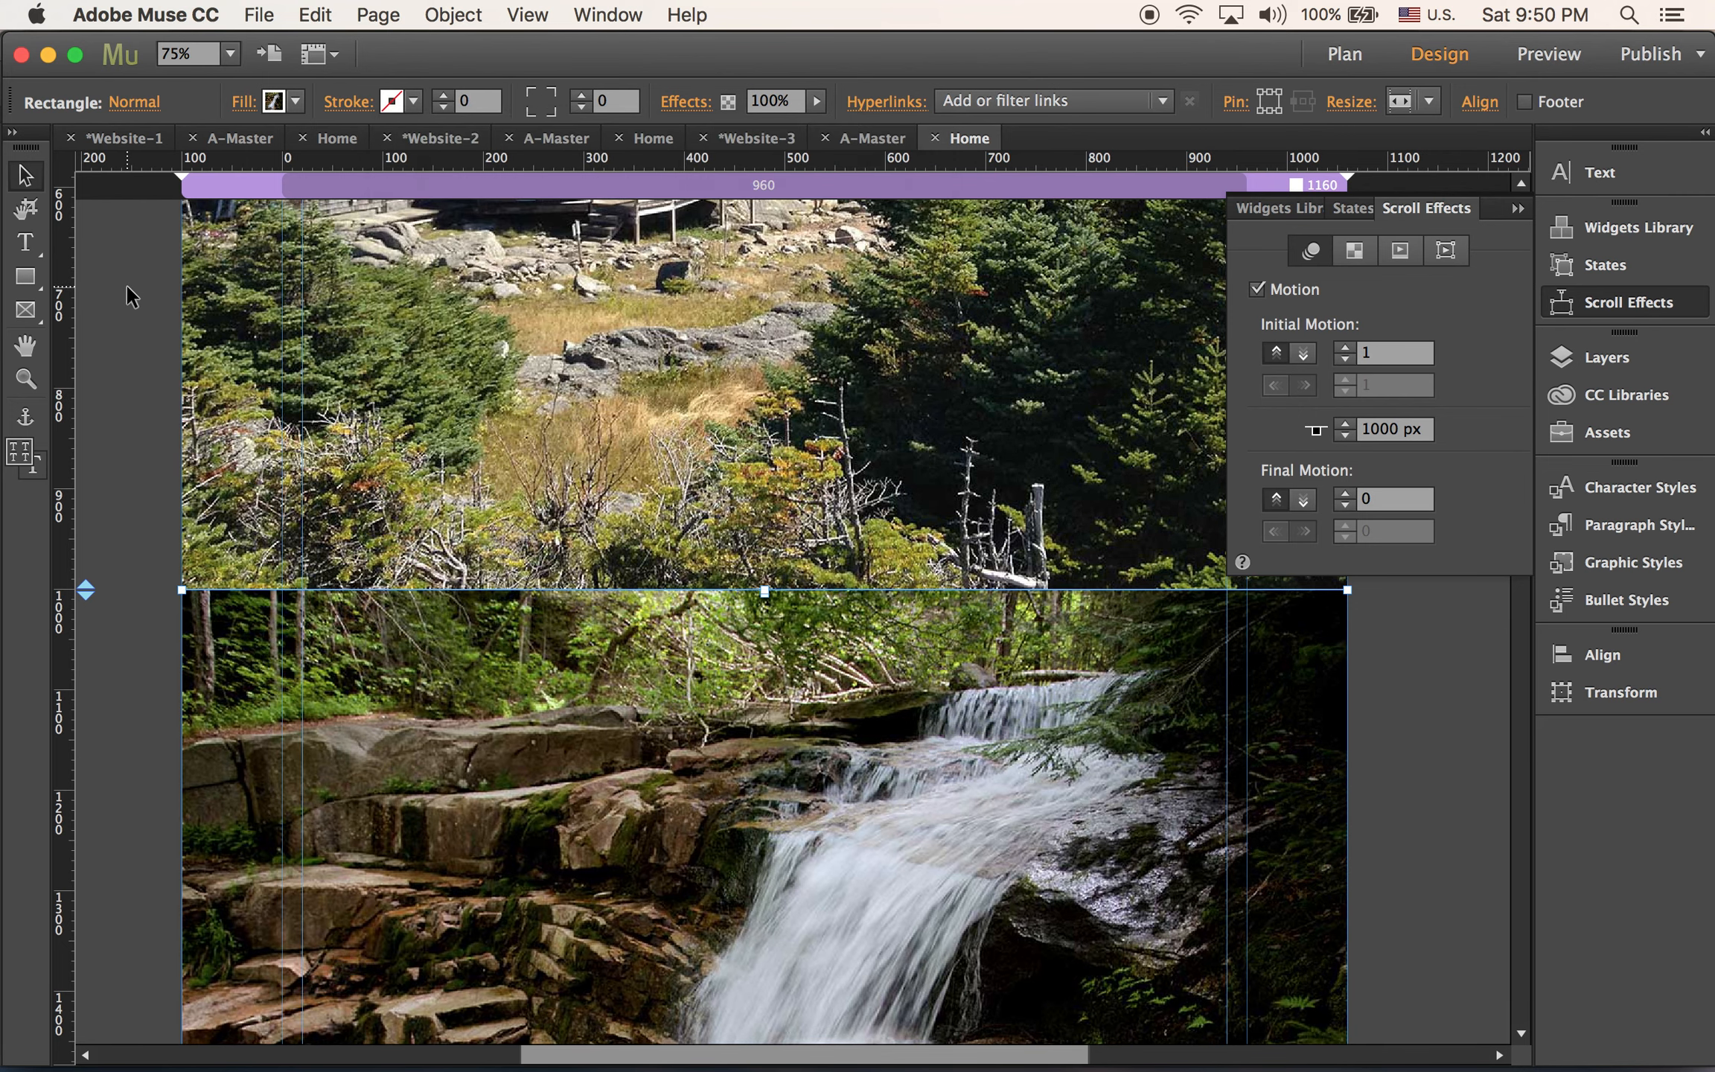
# Nudge the waterfall photo rectangle up by 1 px to close the seam with the photo above, putting its key position at 999 px
pyautogui.click(132, 396)
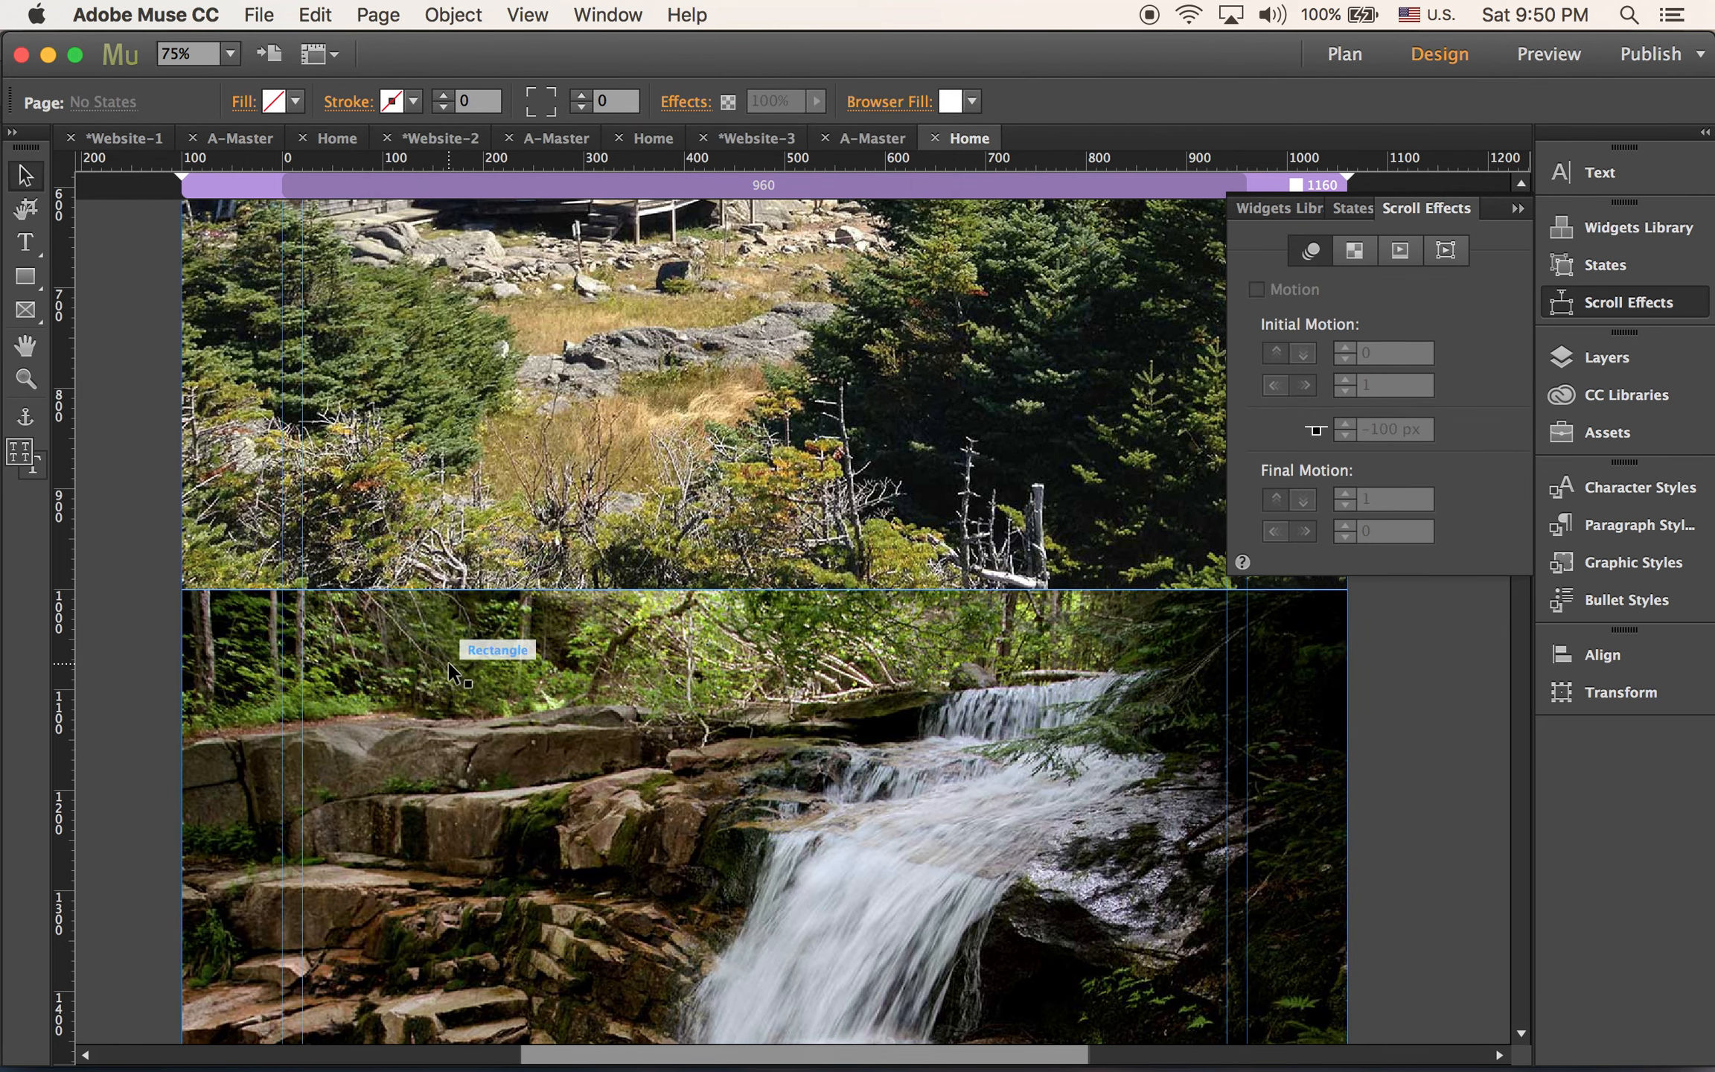
pyautogui.click(680, 655)
pyautogui.press('Up')
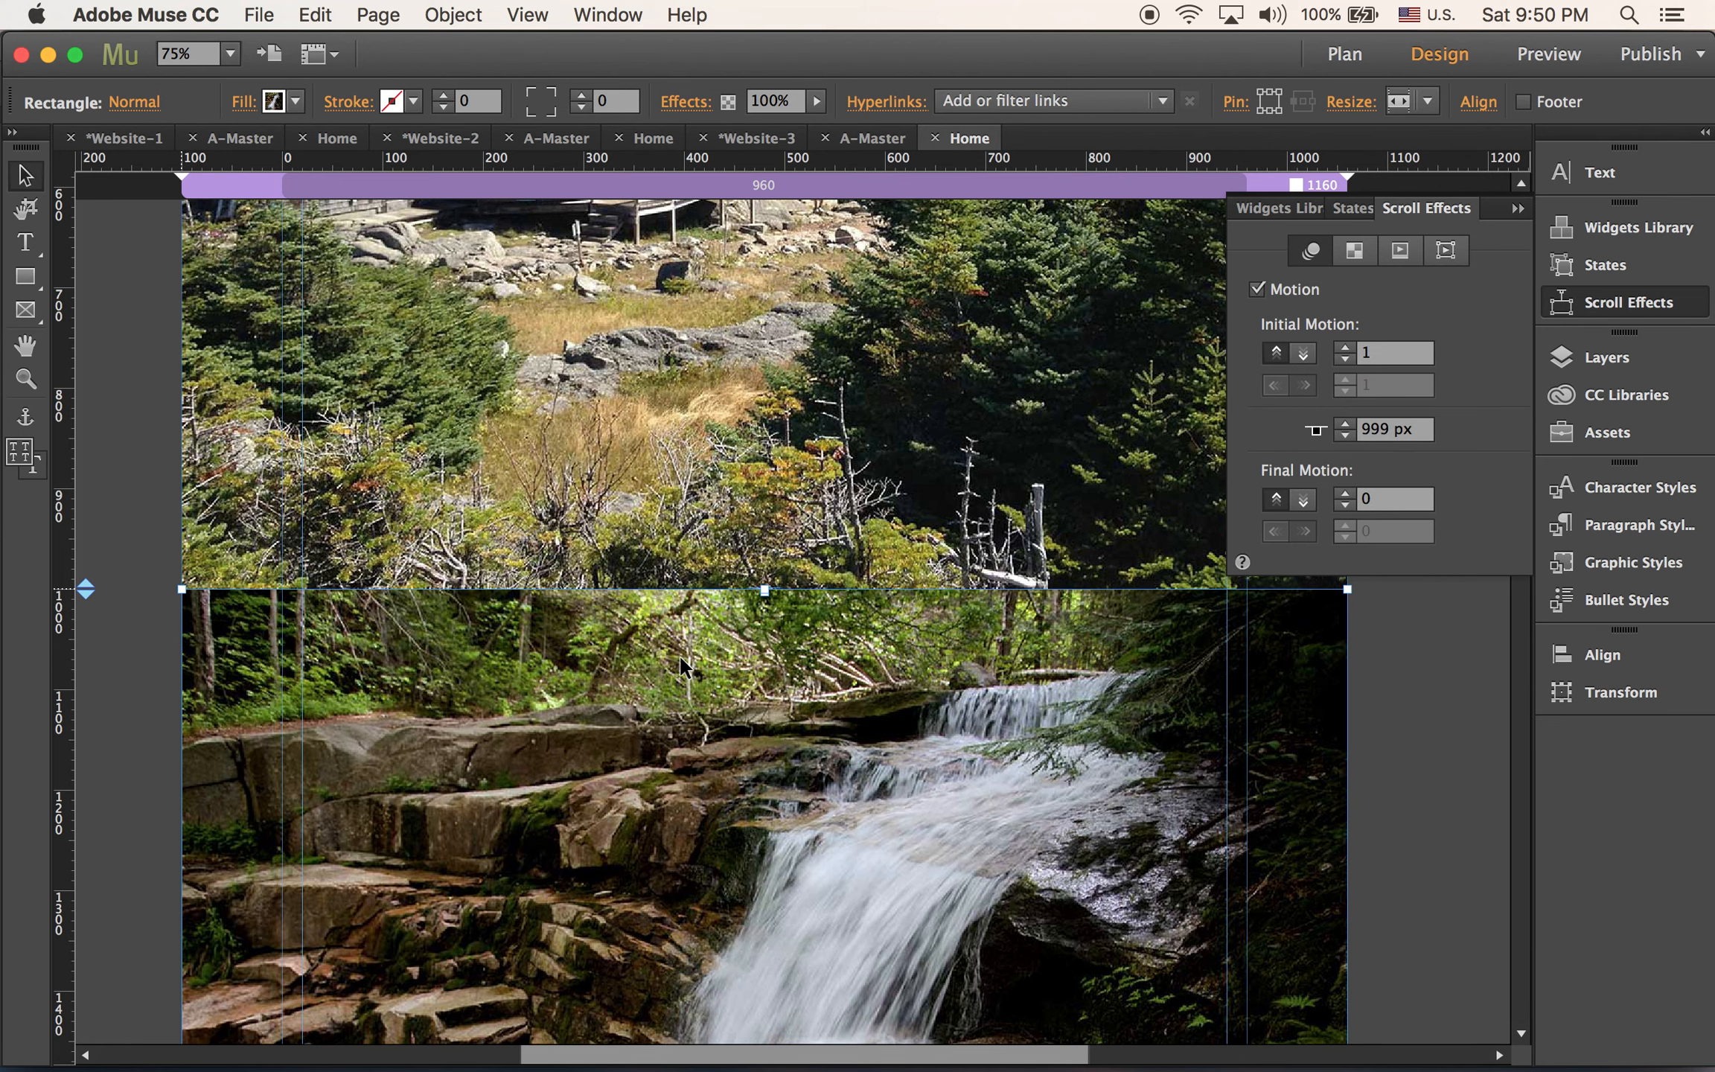
pyautogui.click(150, 493)
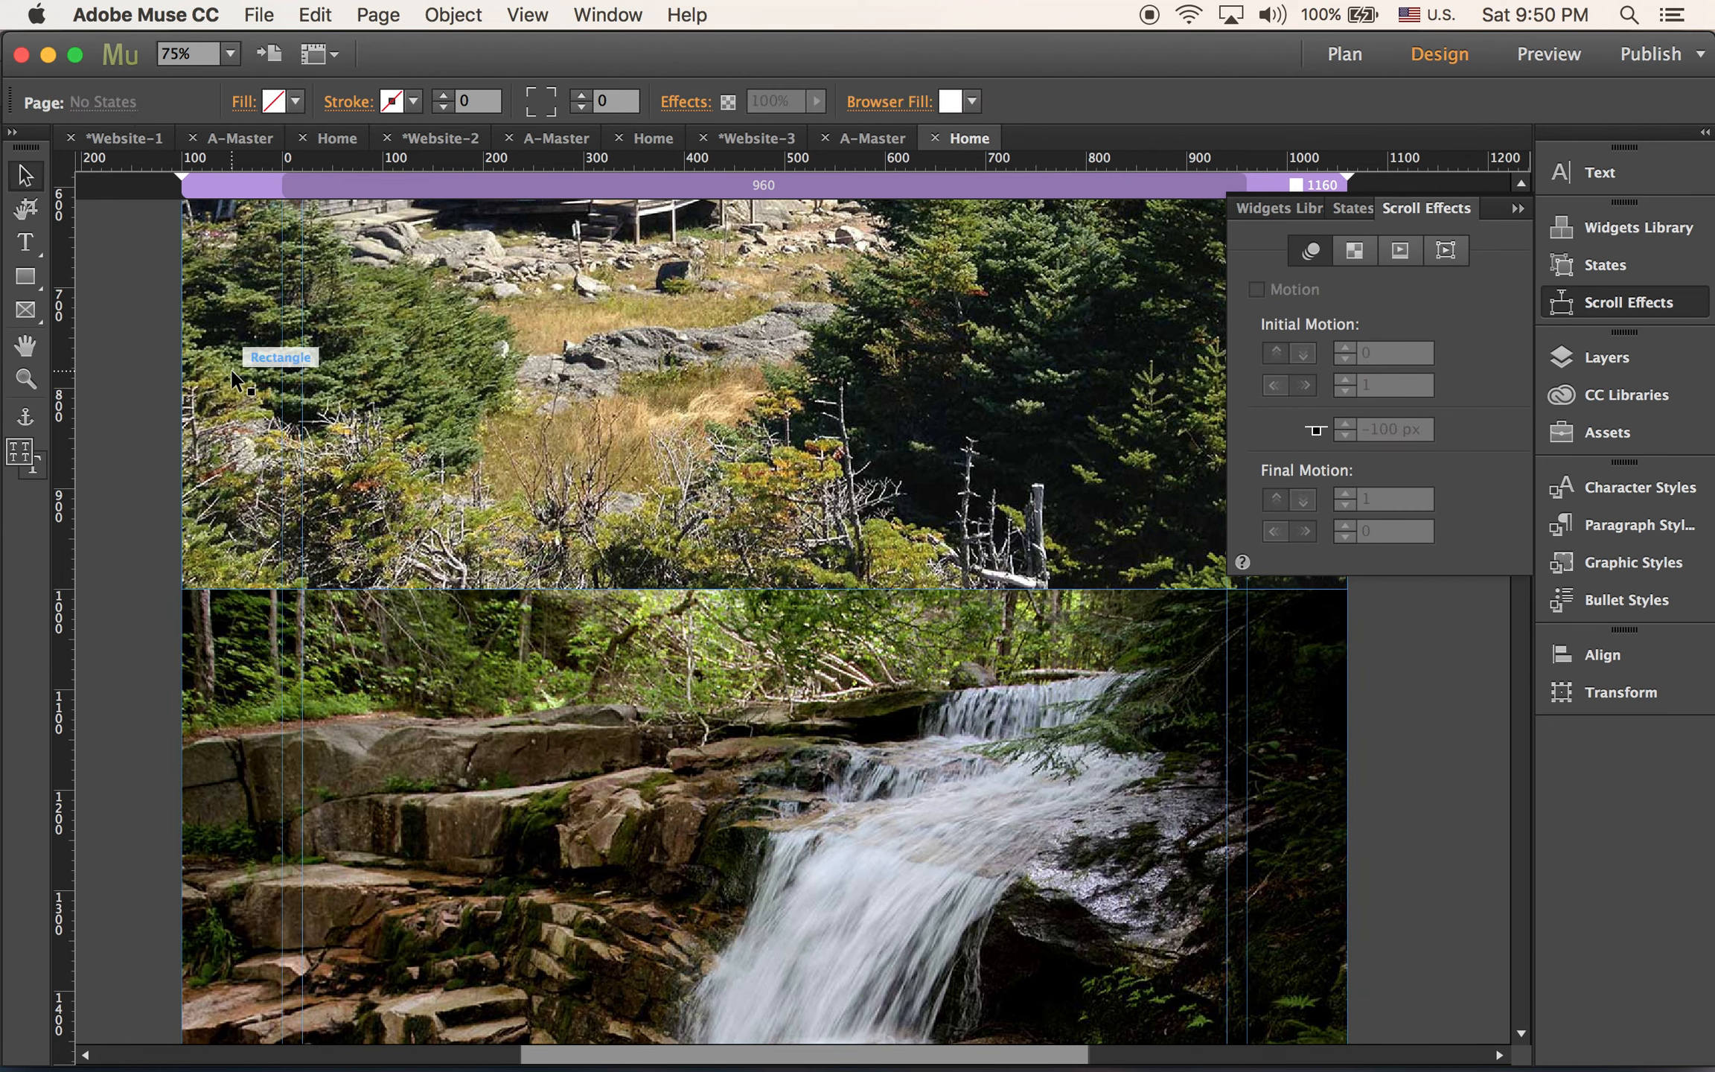
# Preview the page in Chrome, scroll back and forth across the mountain and waterfall photos to examine their transition, and return to Adobe Muse
pyautogui.press('super+alt+e')
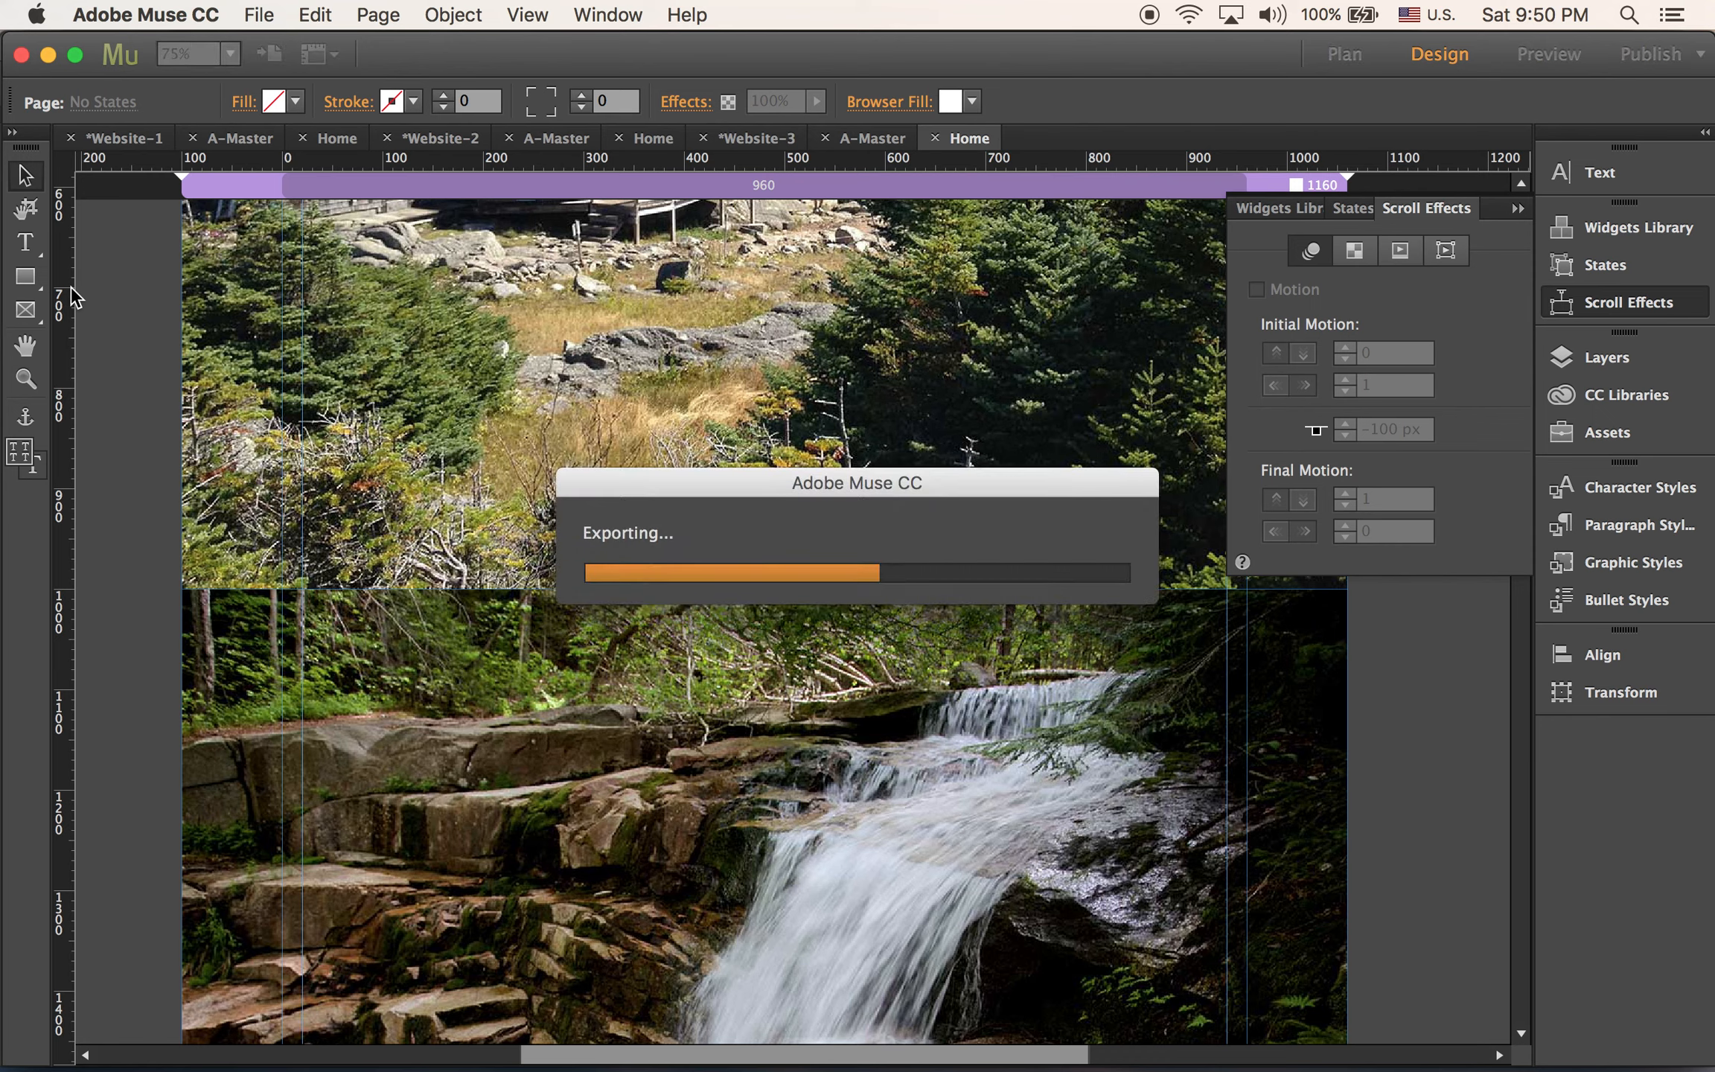
pyautogui.scroll(-5, 237, 402)
pyautogui.scroll(-10, 237, 402)
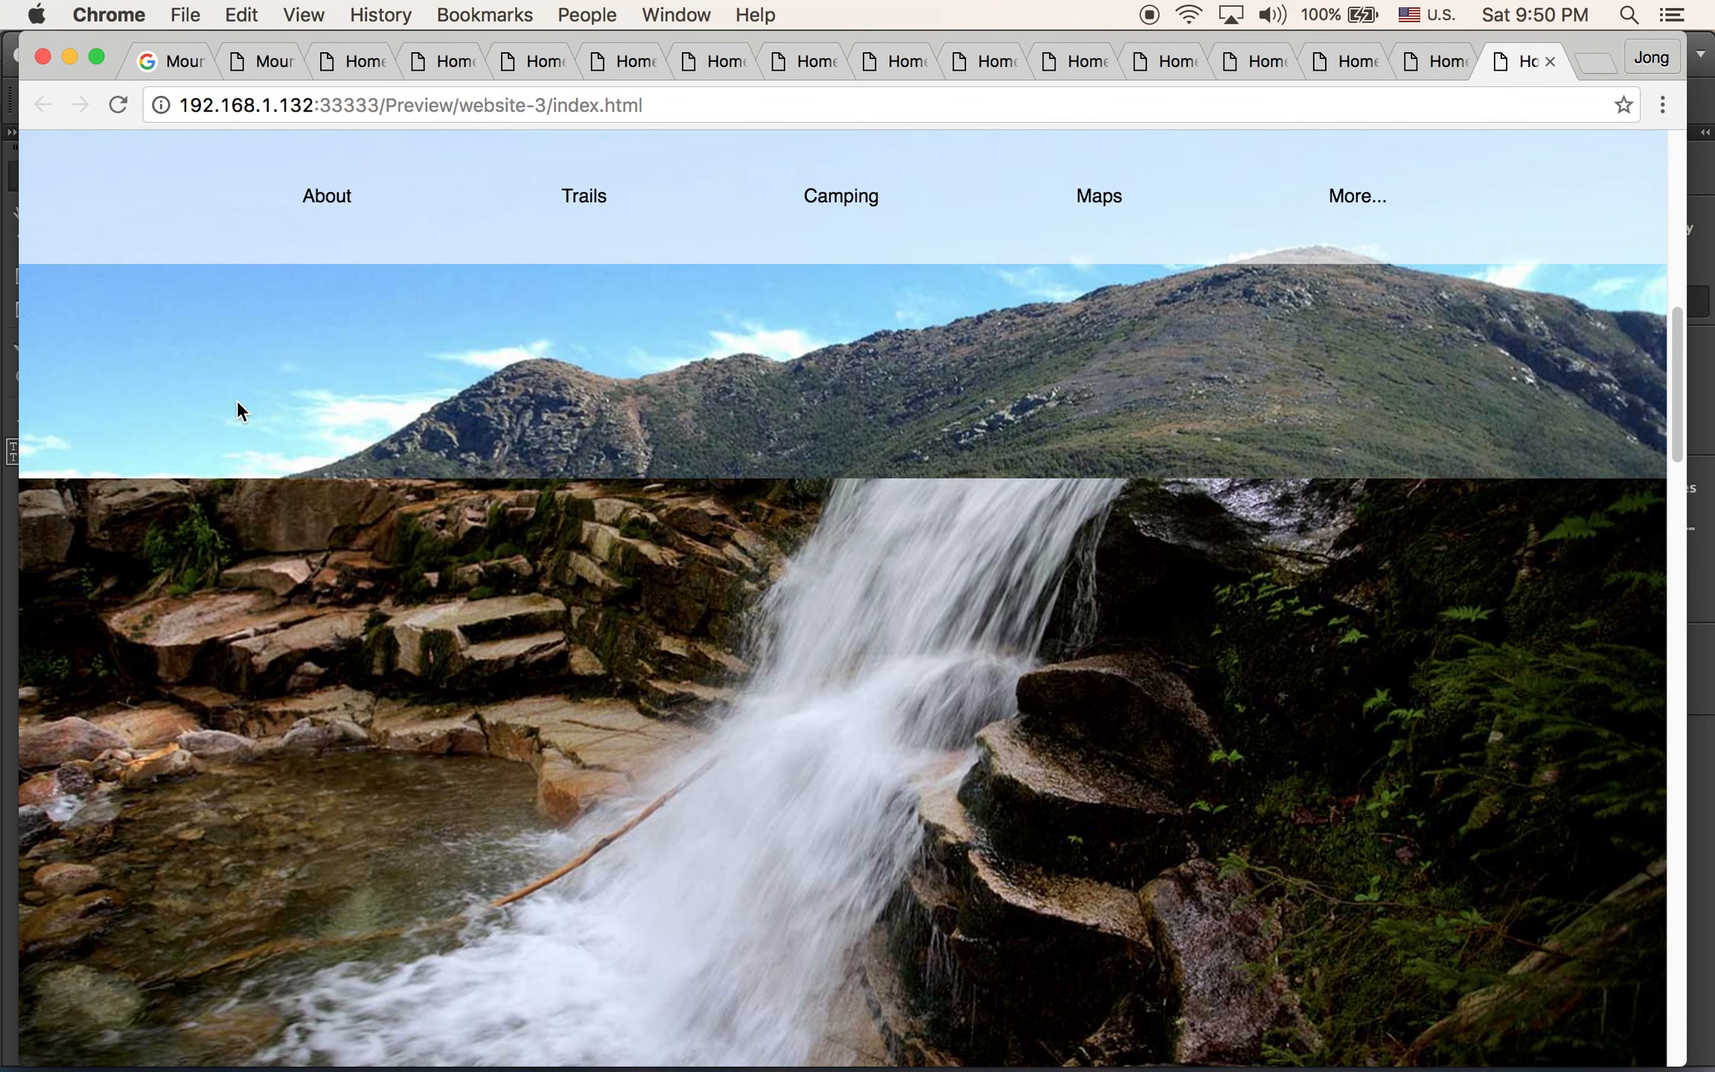
pyautogui.scroll(15, 237, 402)
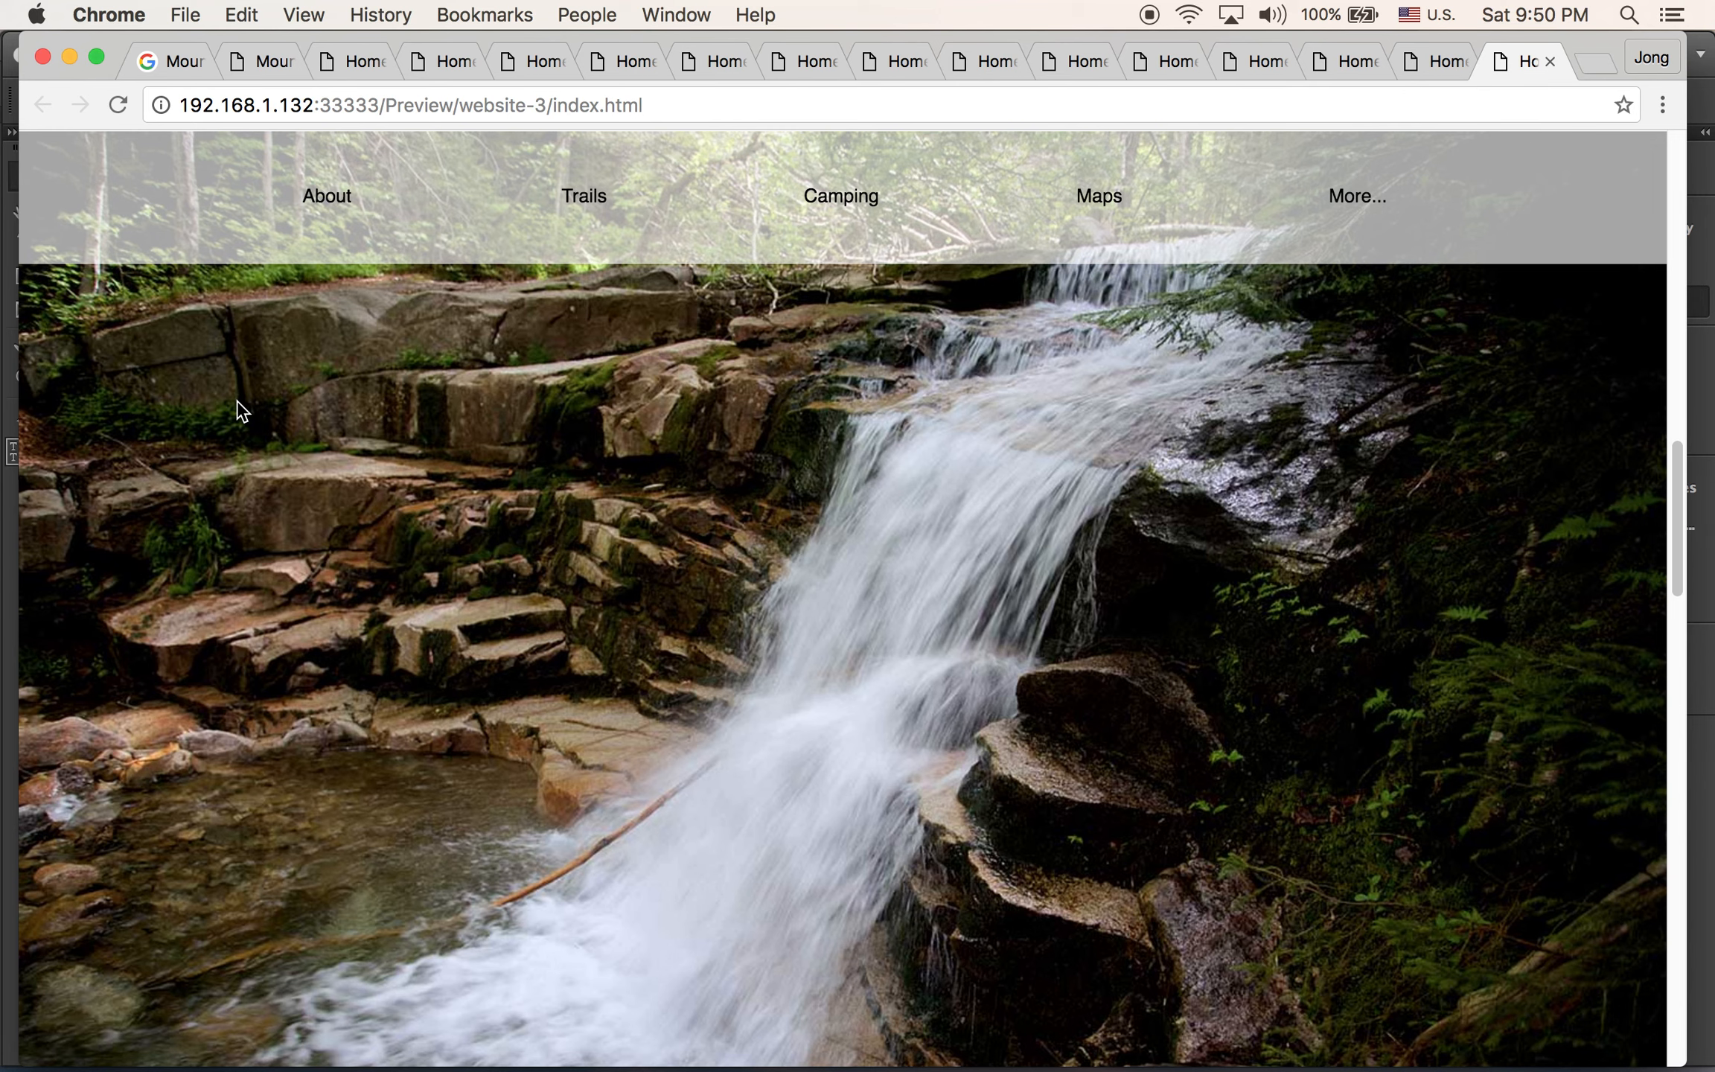
pyautogui.scroll(-15, 238, 406)
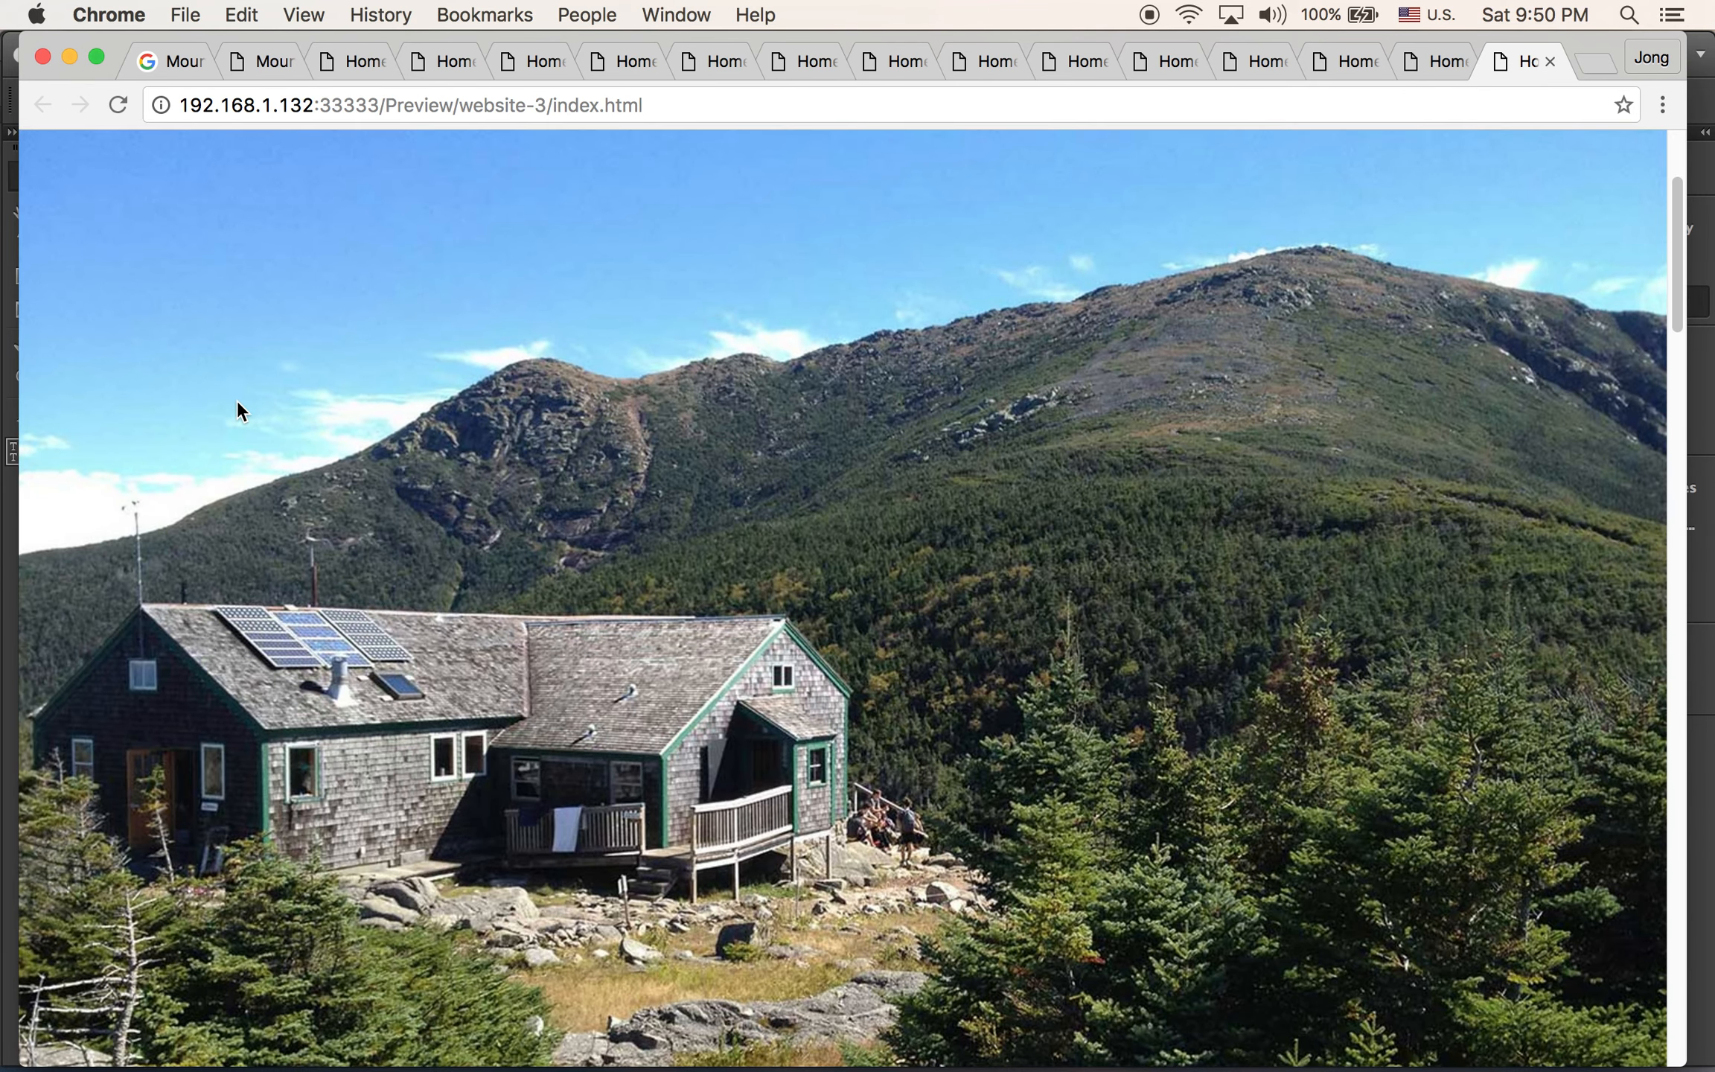
pyautogui.scroll(10, 243, 411)
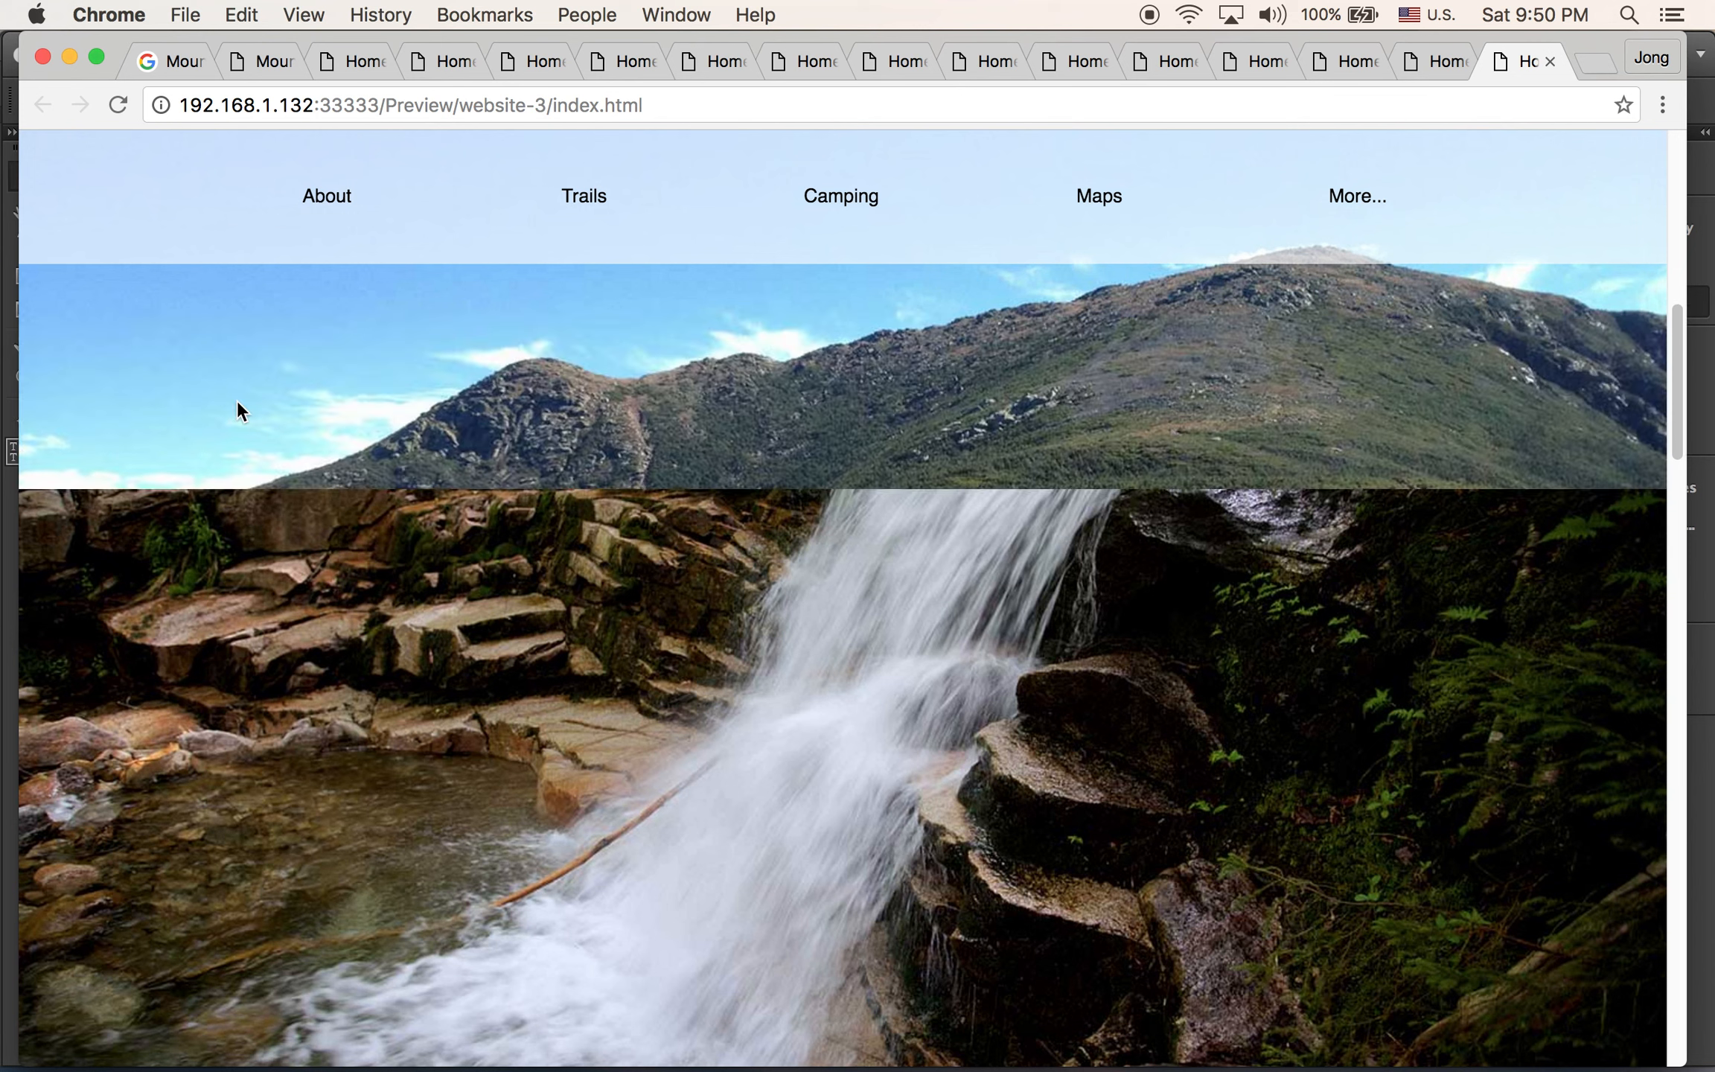
pyautogui.scroll(-2, 242, 411)
pyautogui.scroll(-10, 238, 406)
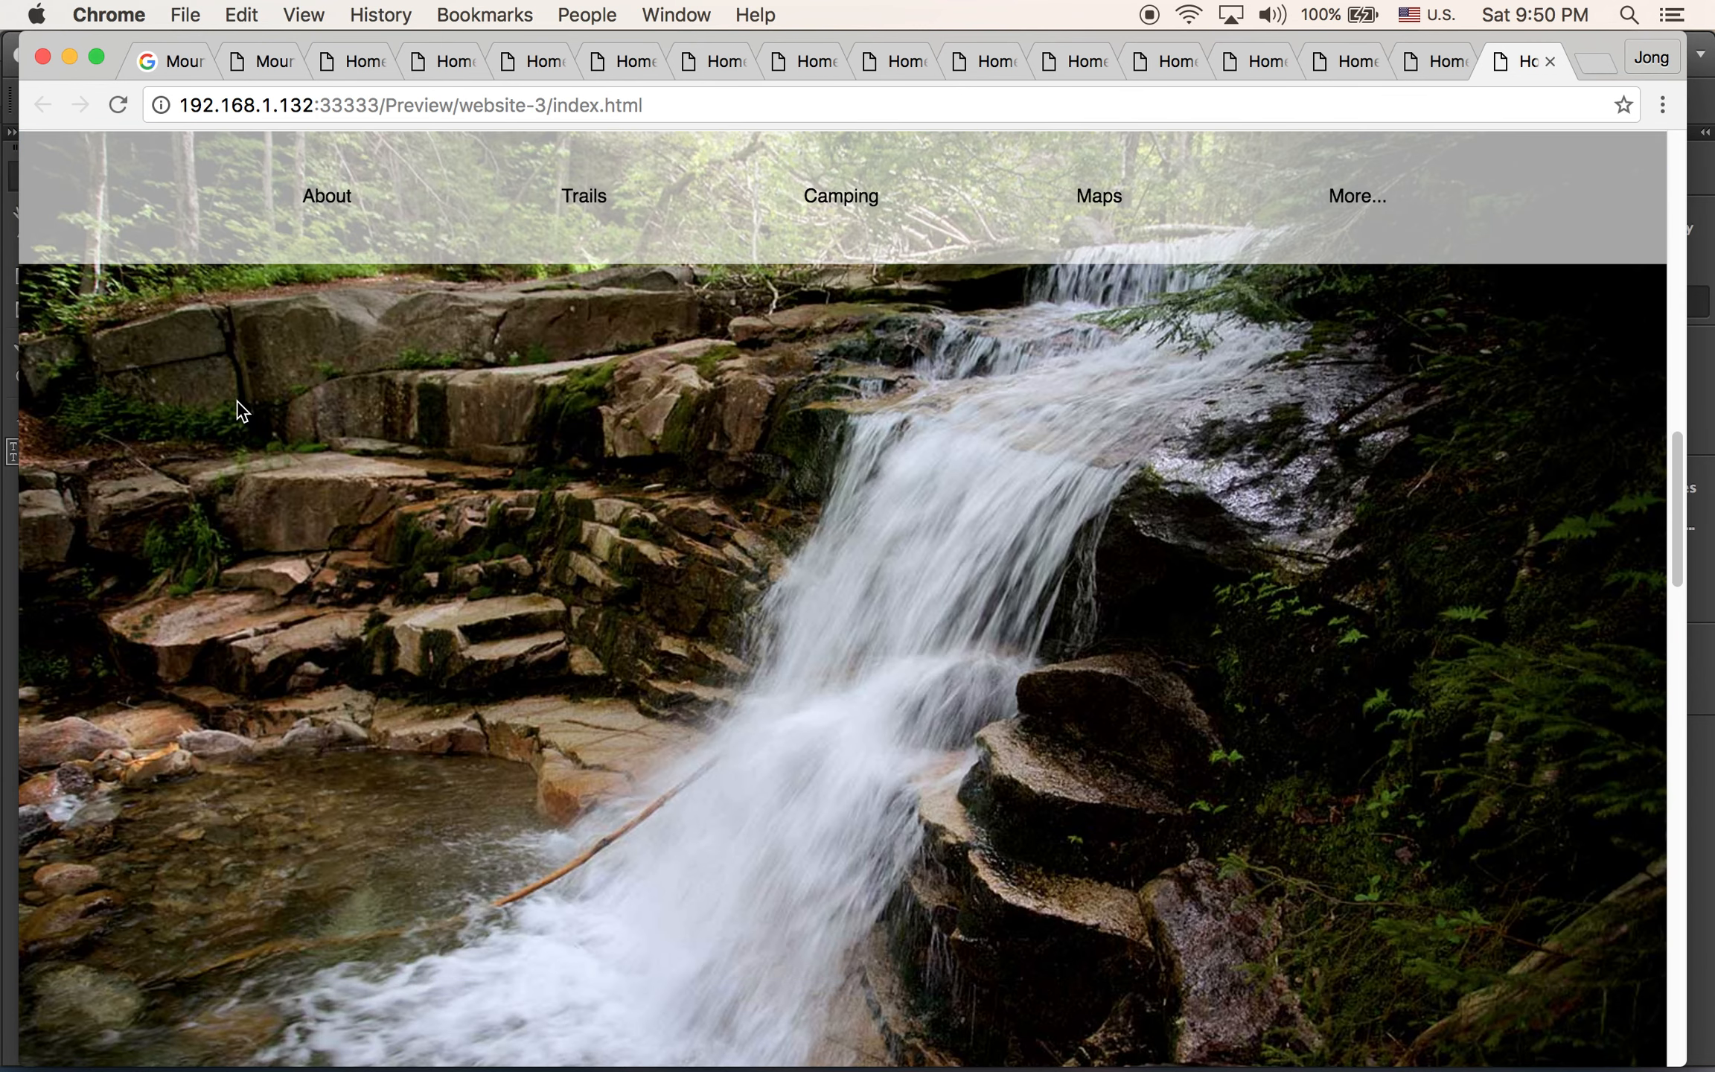
pyautogui.scroll(5, 239, 405)
pyautogui.scroll(5, 239, 409)
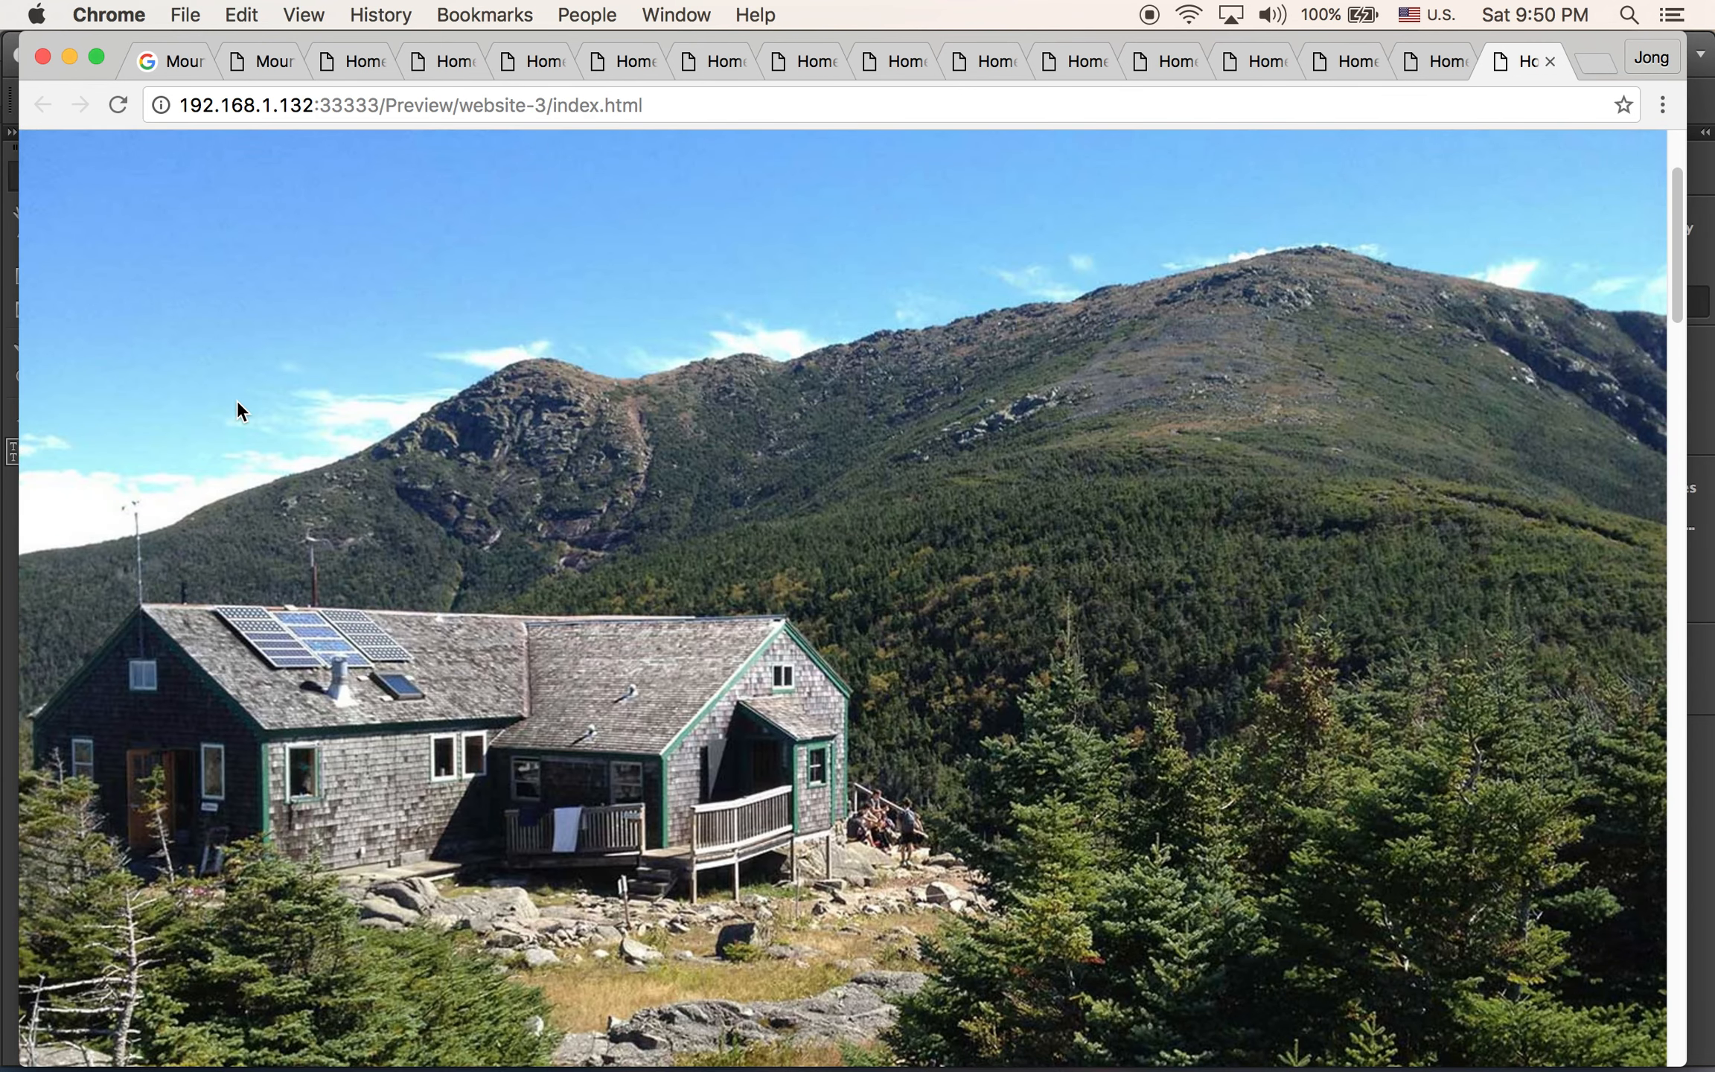
pyautogui.scroll(-8, 240, 409)
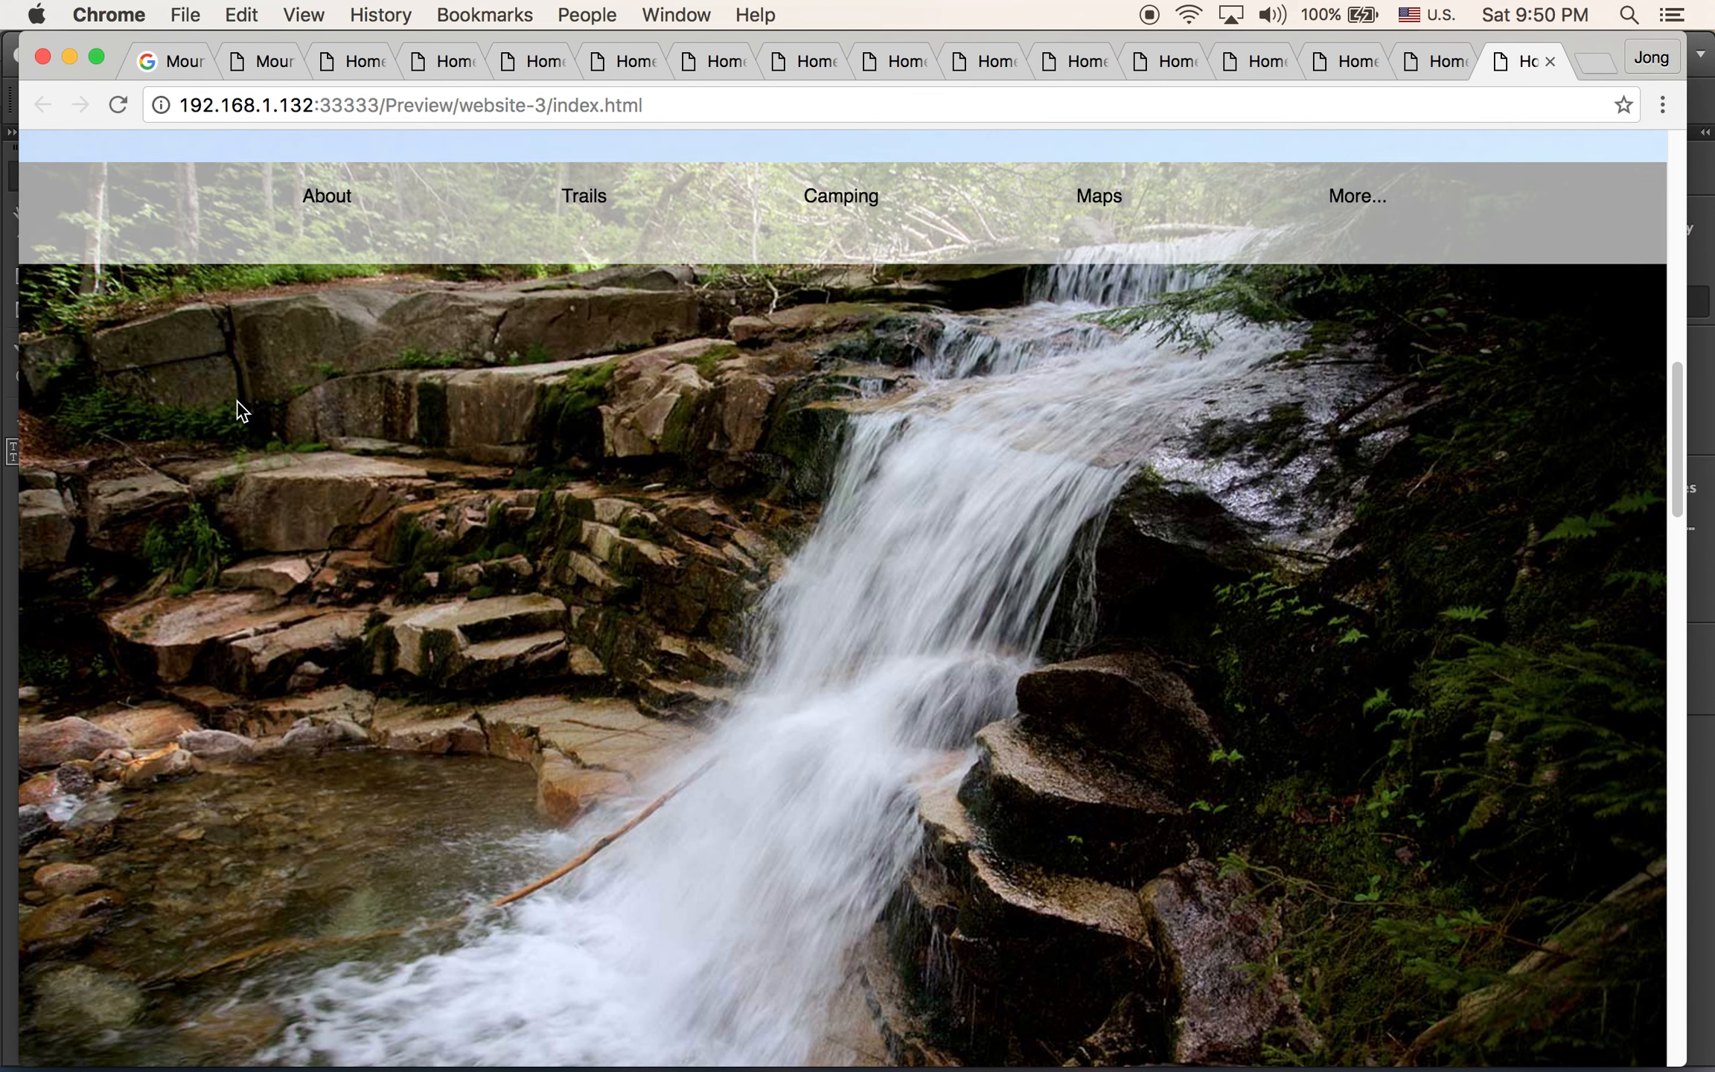
pyautogui.scroll(-2, 242, 412)
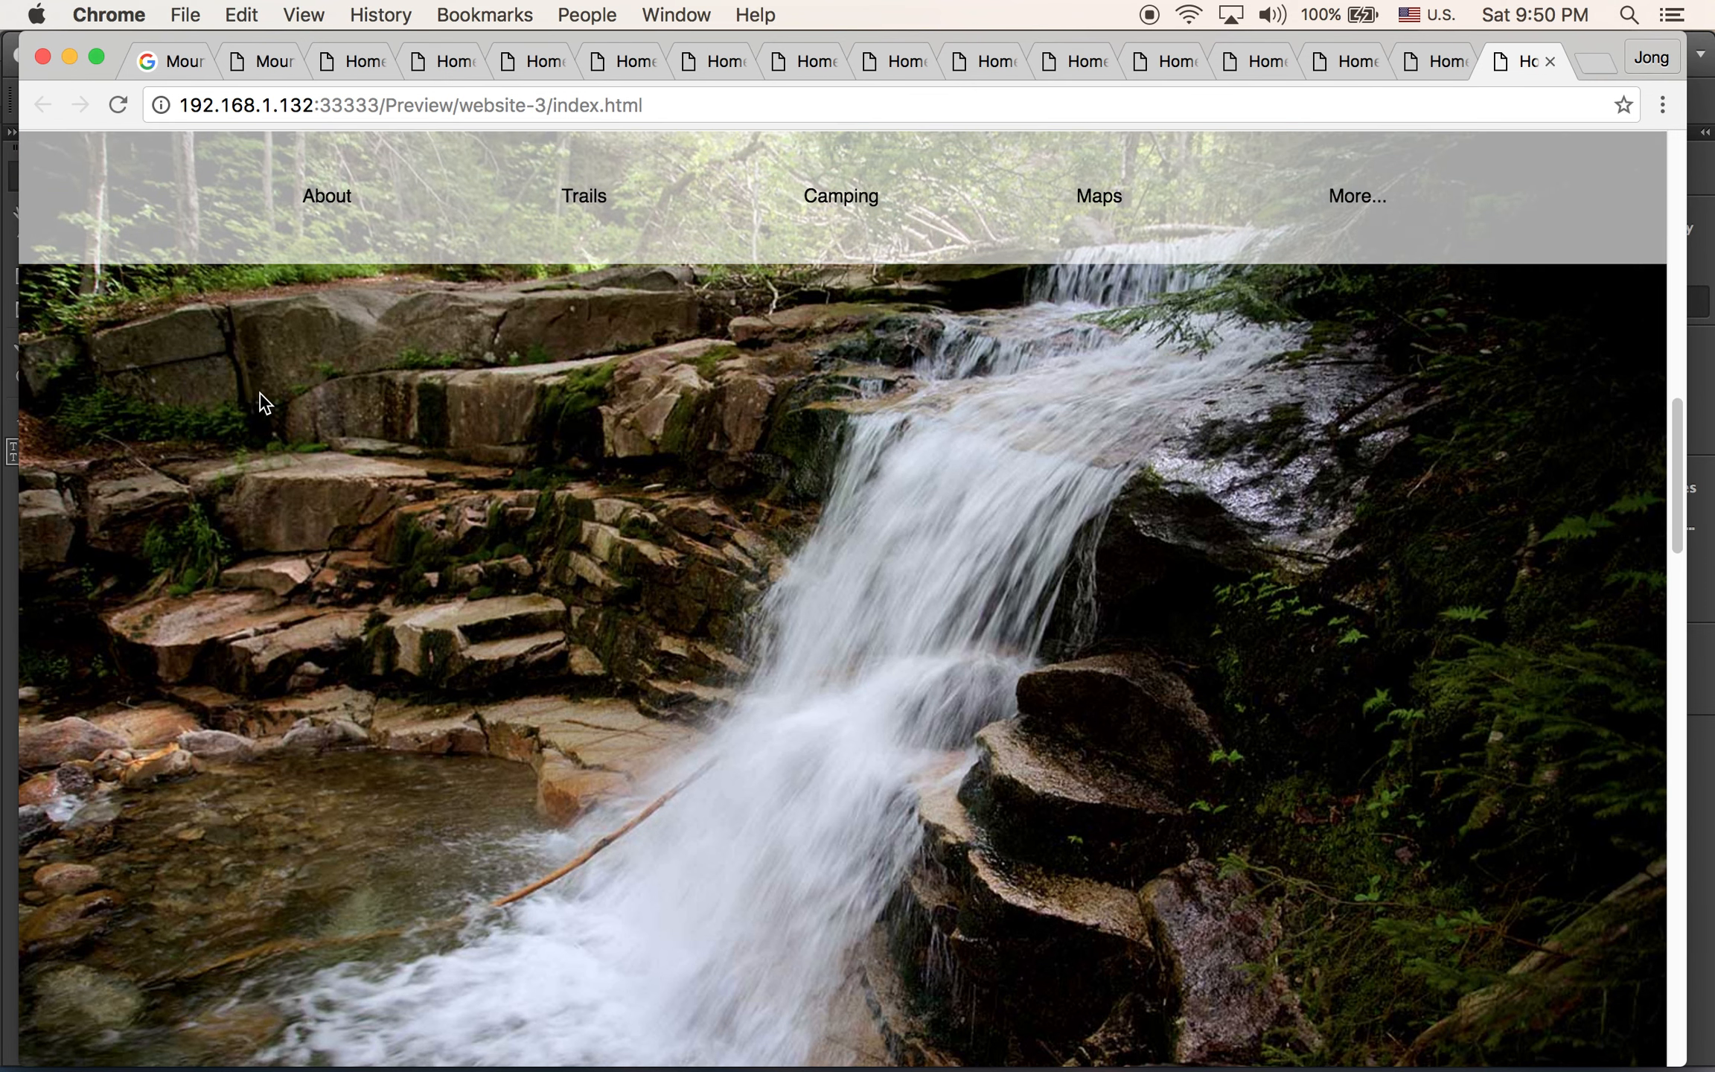
pyautogui.moveTo(819, 1057)
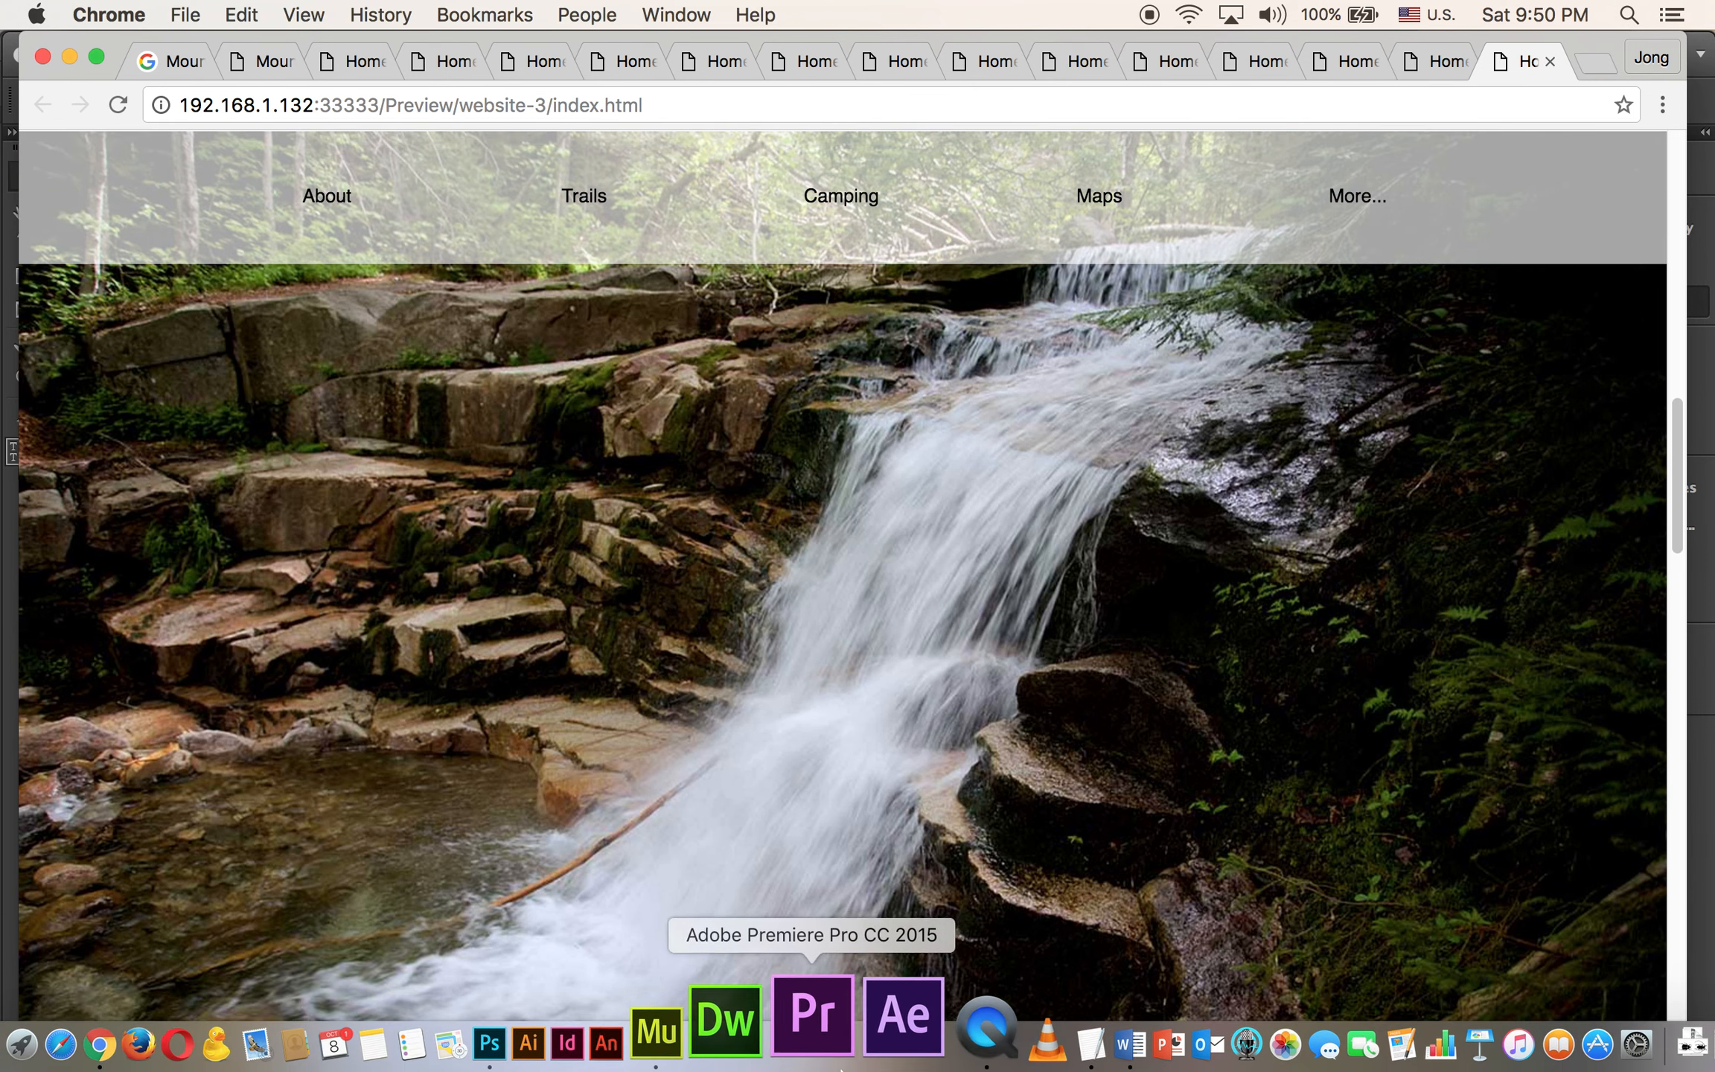
pyautogui.click(763, 1035)
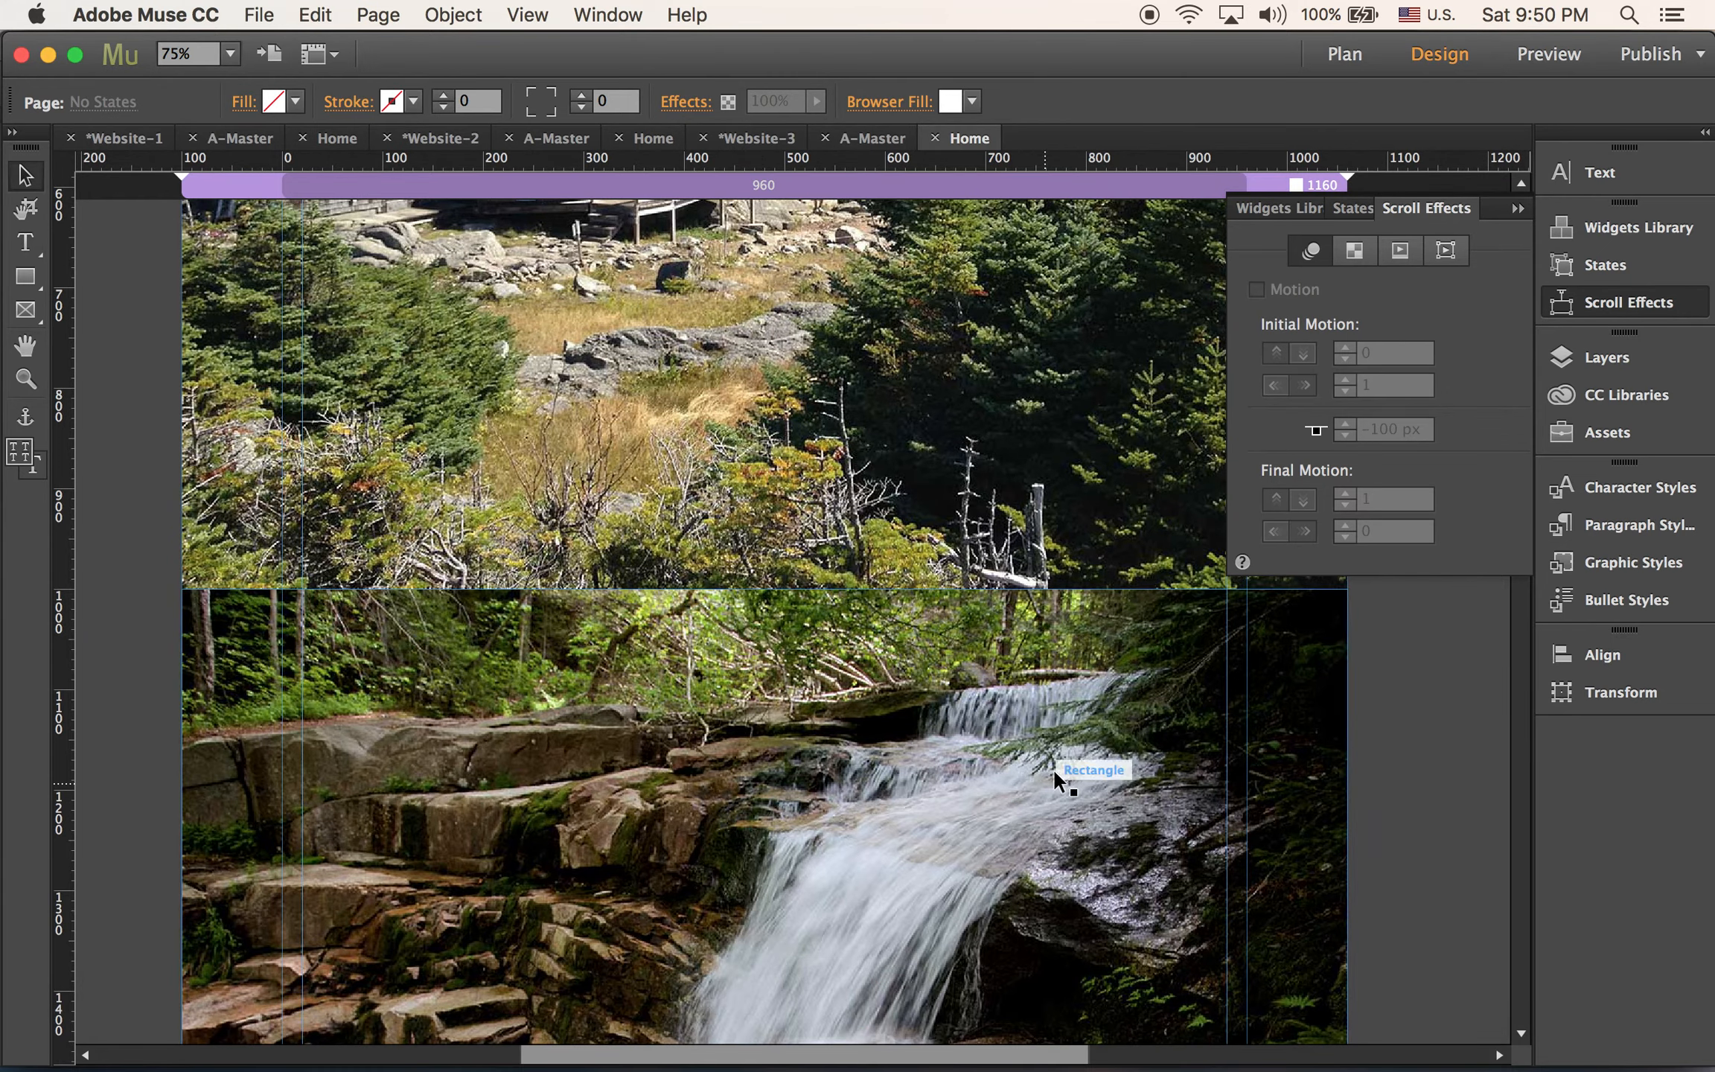
# Set the waterfall photo rectangle's scroll motion key position to 1000 px
pyautogui.click(895, 682)
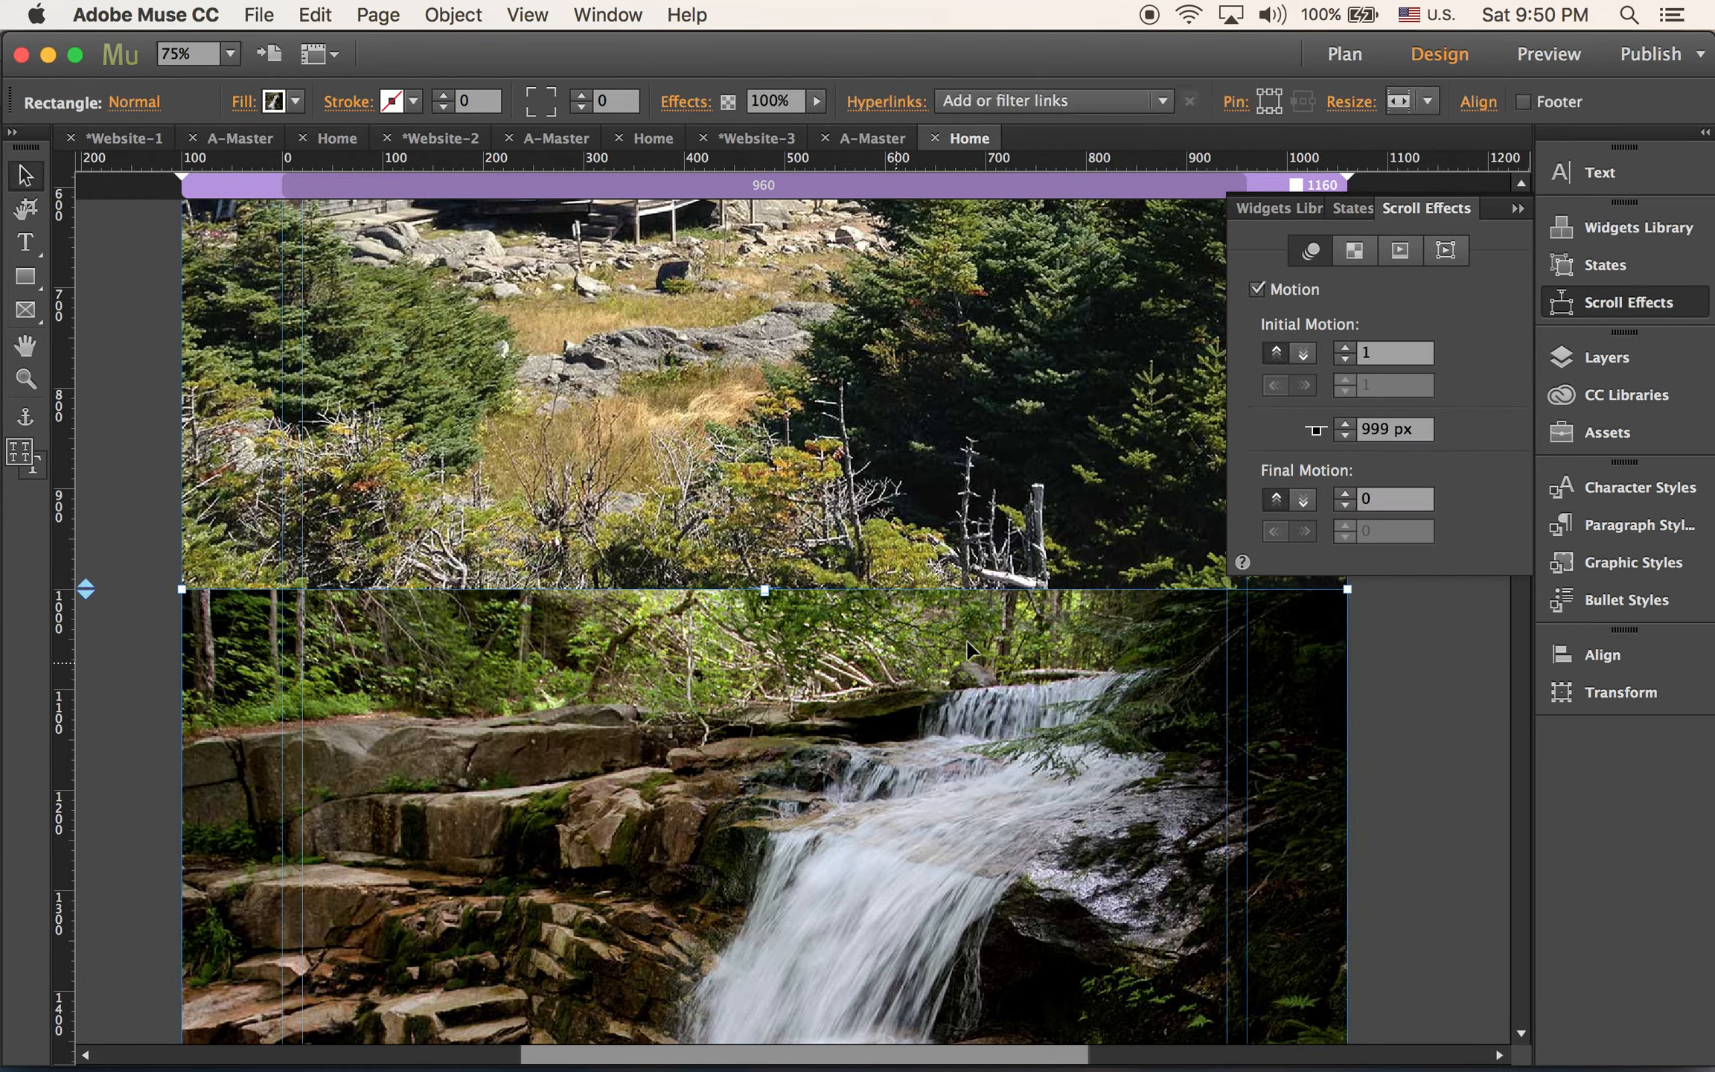
pyautogui.click(1394, 432)
pyautogui.write('1000')
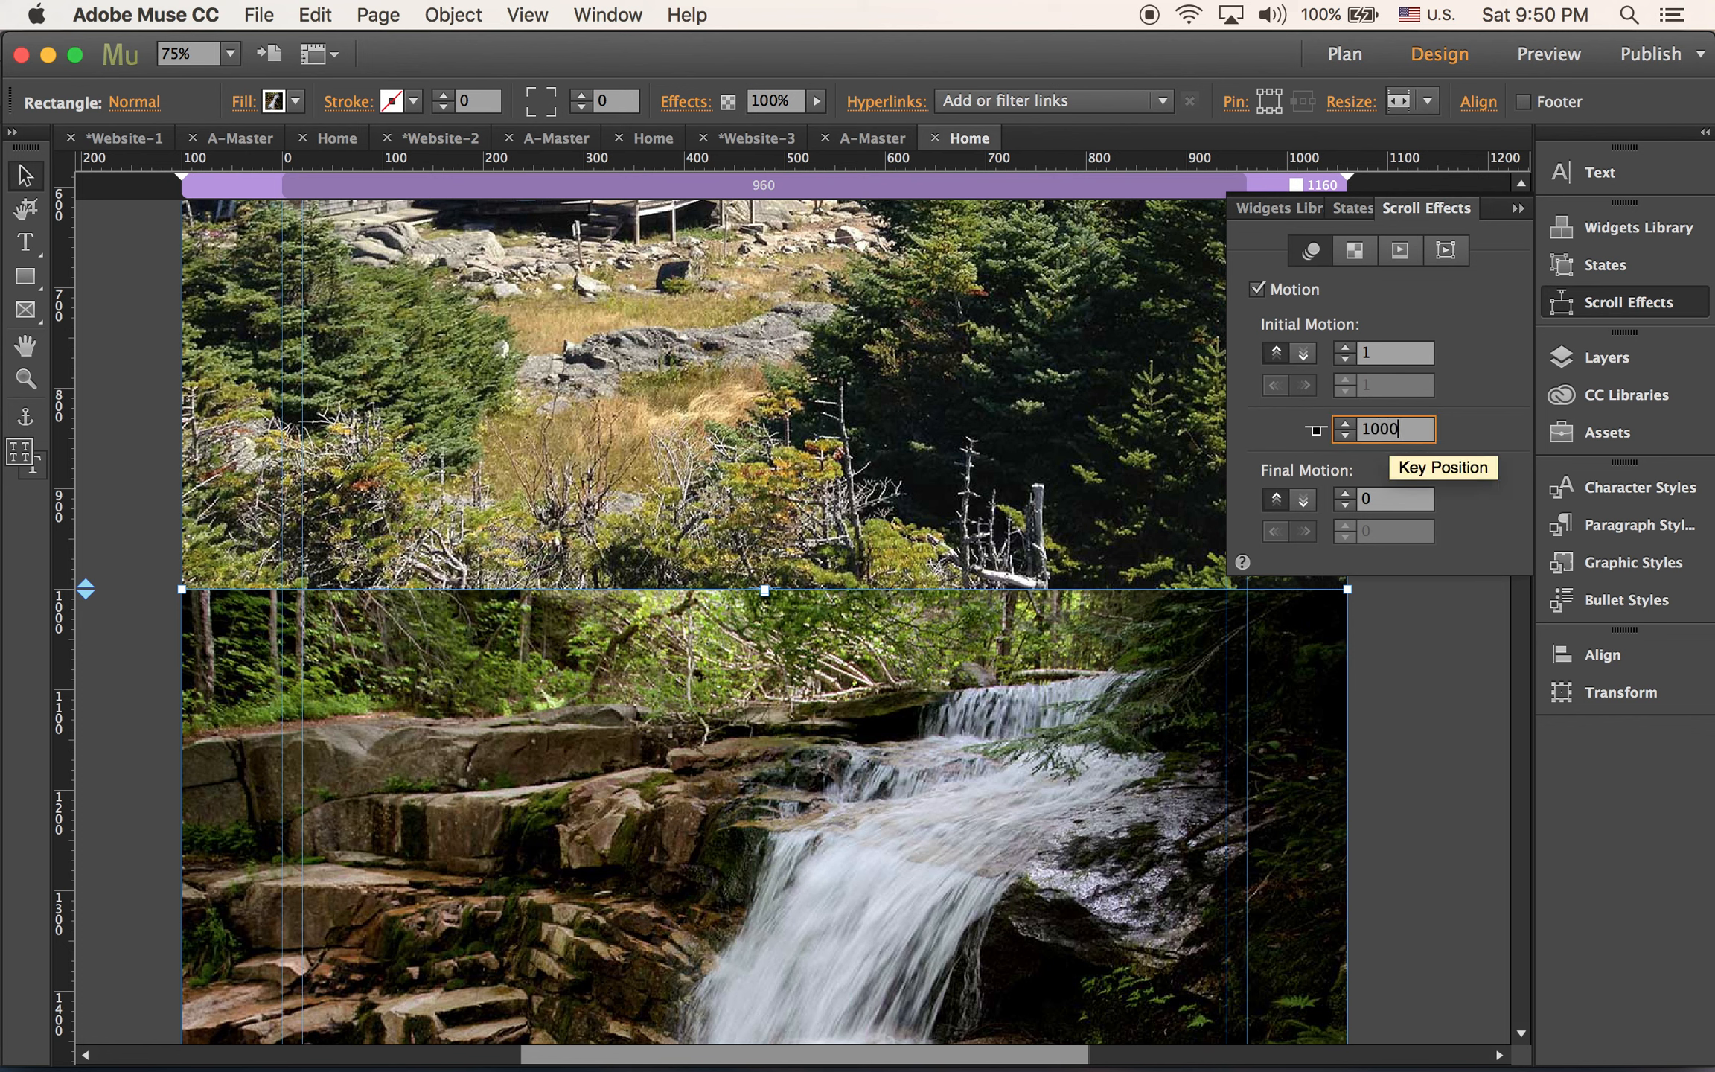
pyautogui.press('Return')
# Preview the page in Chrome with the new key position, scroll down to the waterfall photo and back up, and return to Adobe Muse
pyautogui.press('super+alt+e')
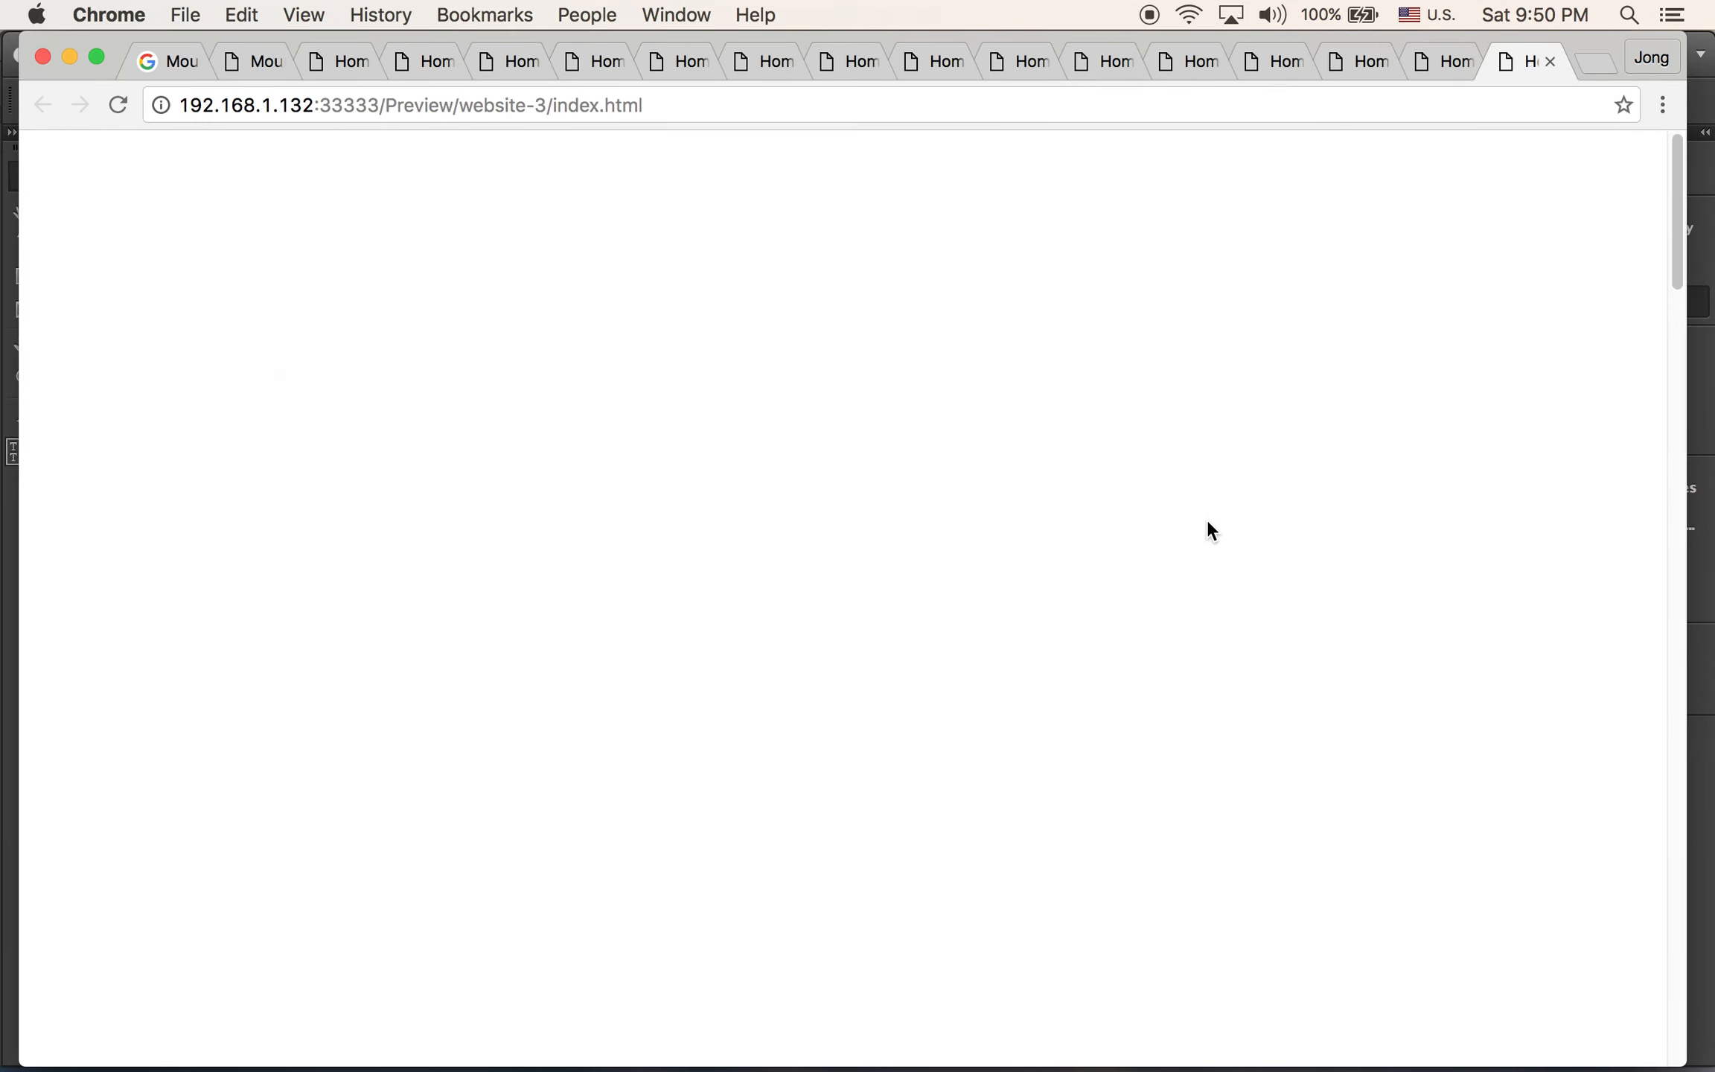
pyautogui.scroll(-10, 1207, 520)
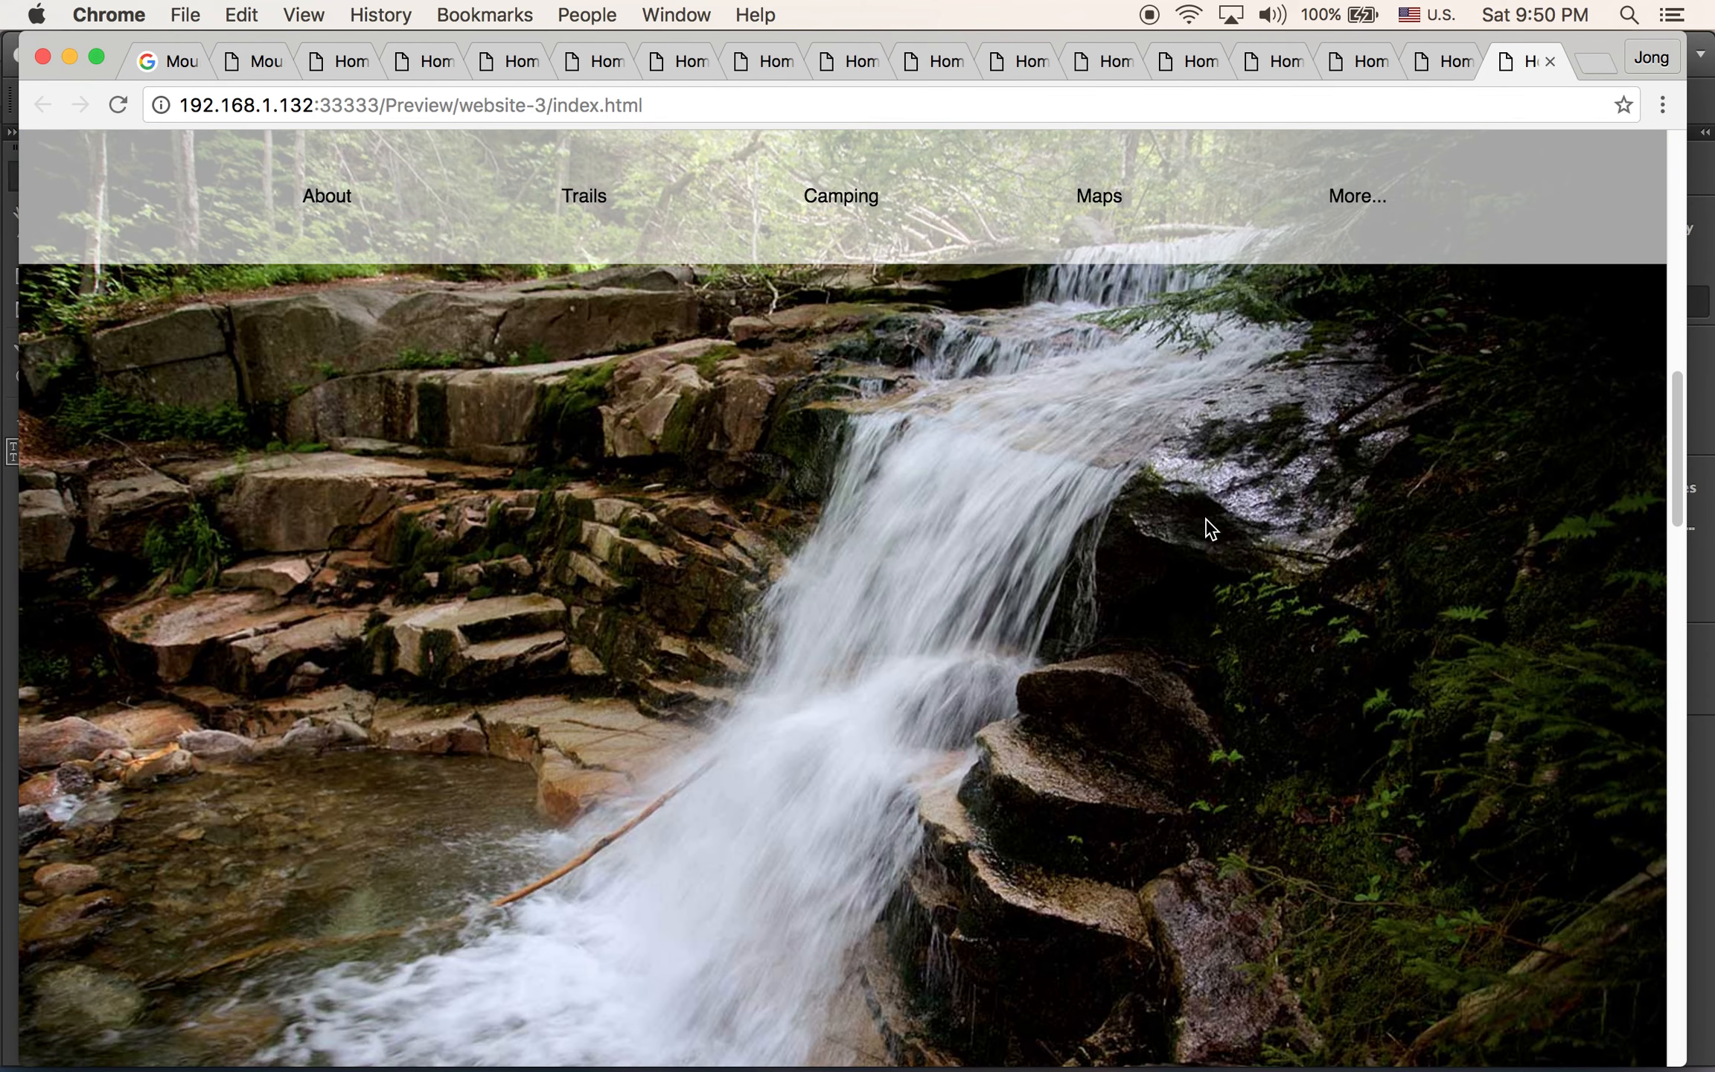
pyautogui.scroll(10, 1211, 527)
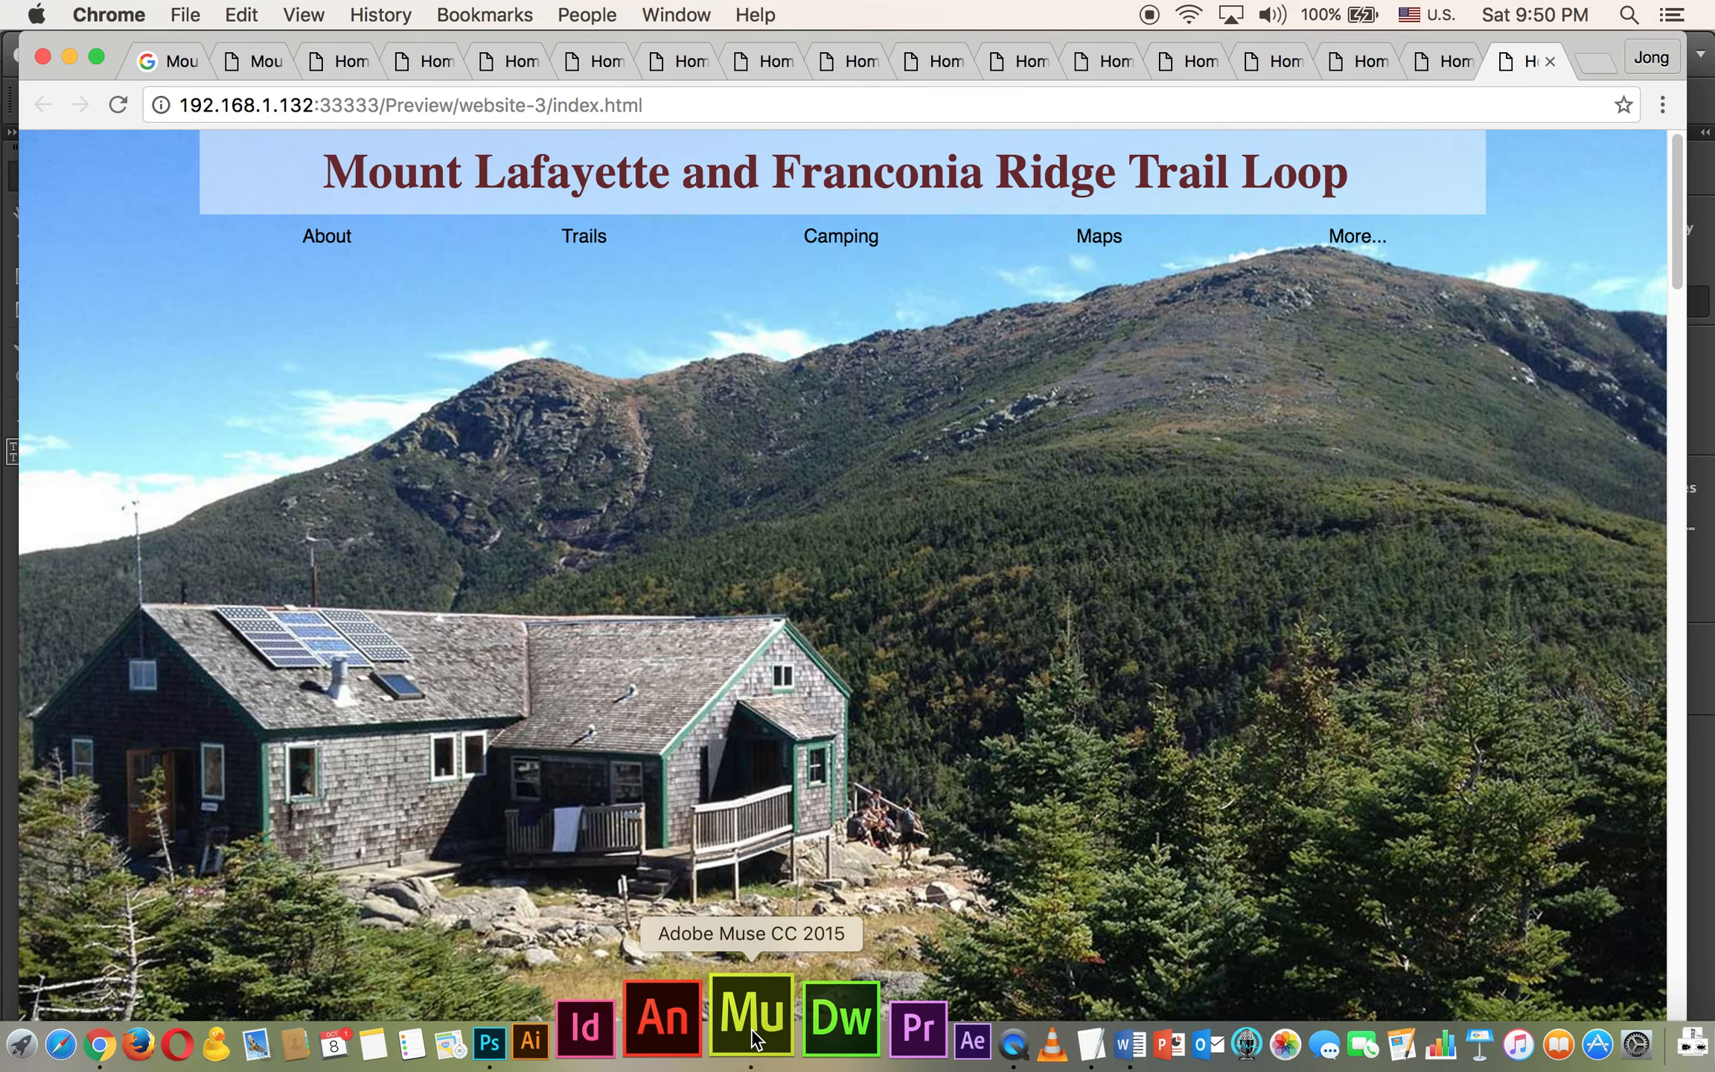
pyautogui.click(750, 1014)
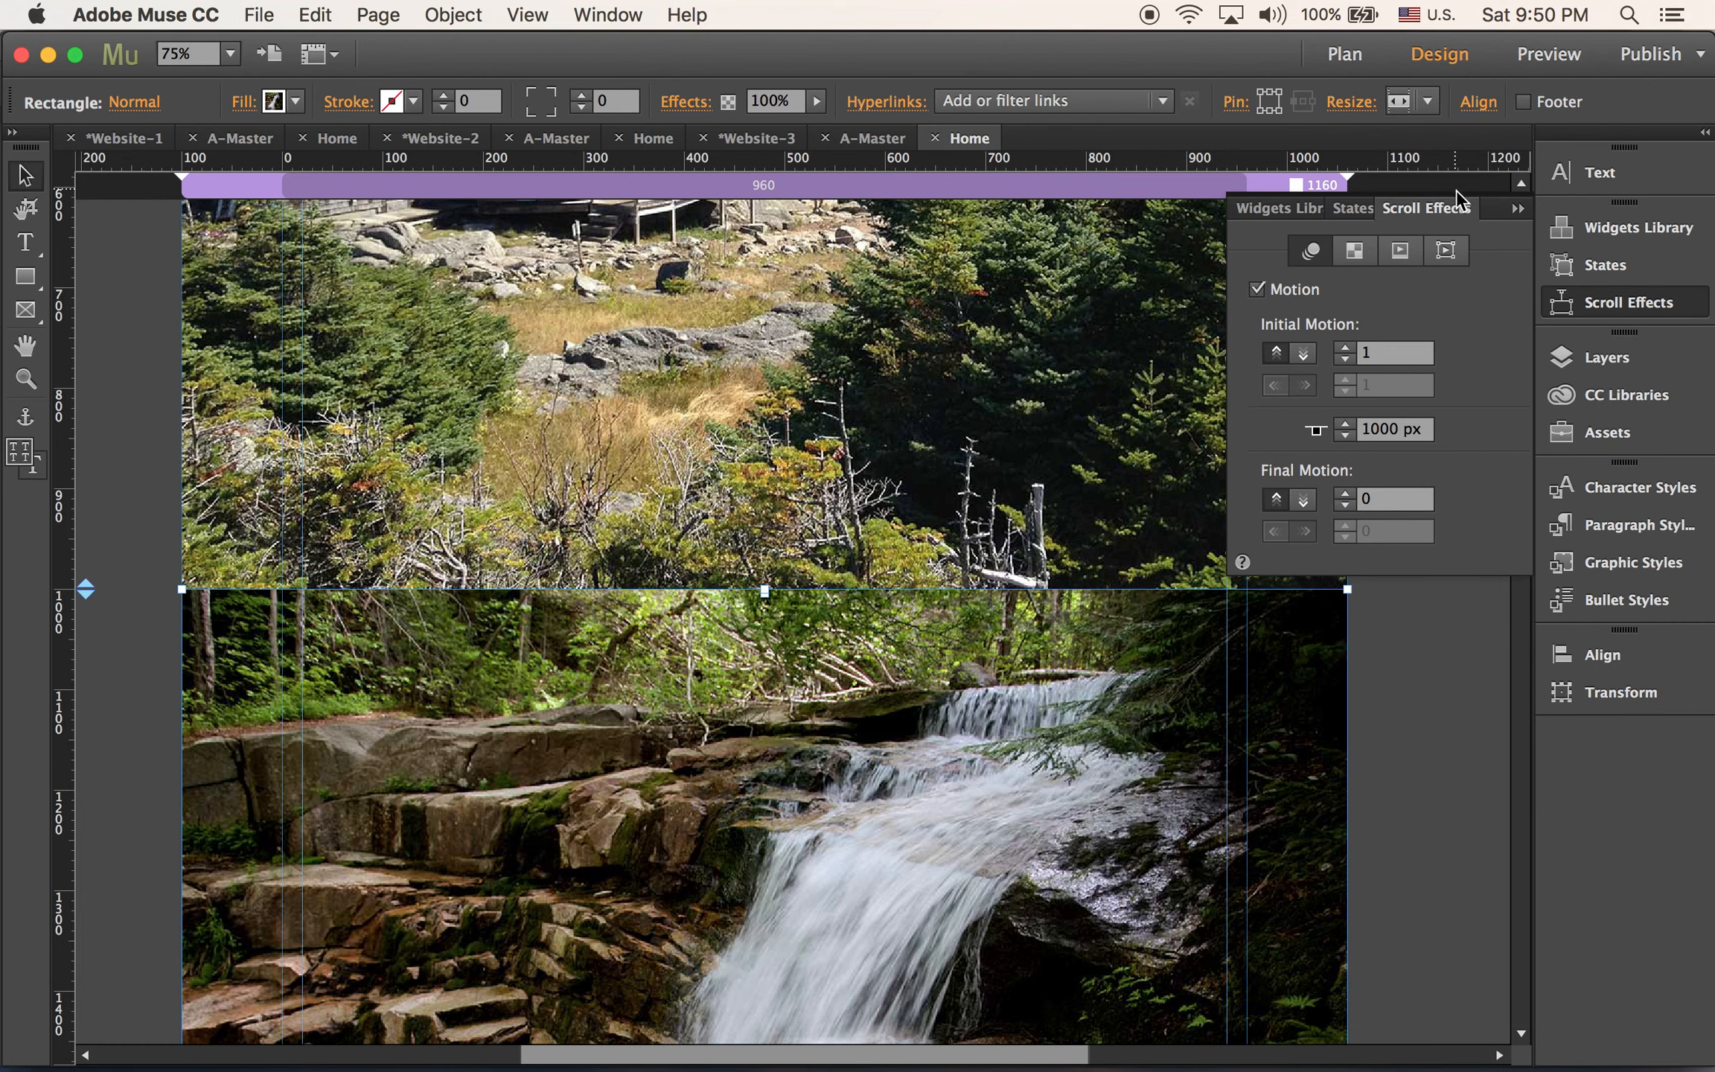
# Duplicate the waterfall photo rectangle and place the copy directly below the original, with its top edge at about 2000 px
pyautogui.click(1517, 205)
pyautogui.scroll(-2, 1524, 484)
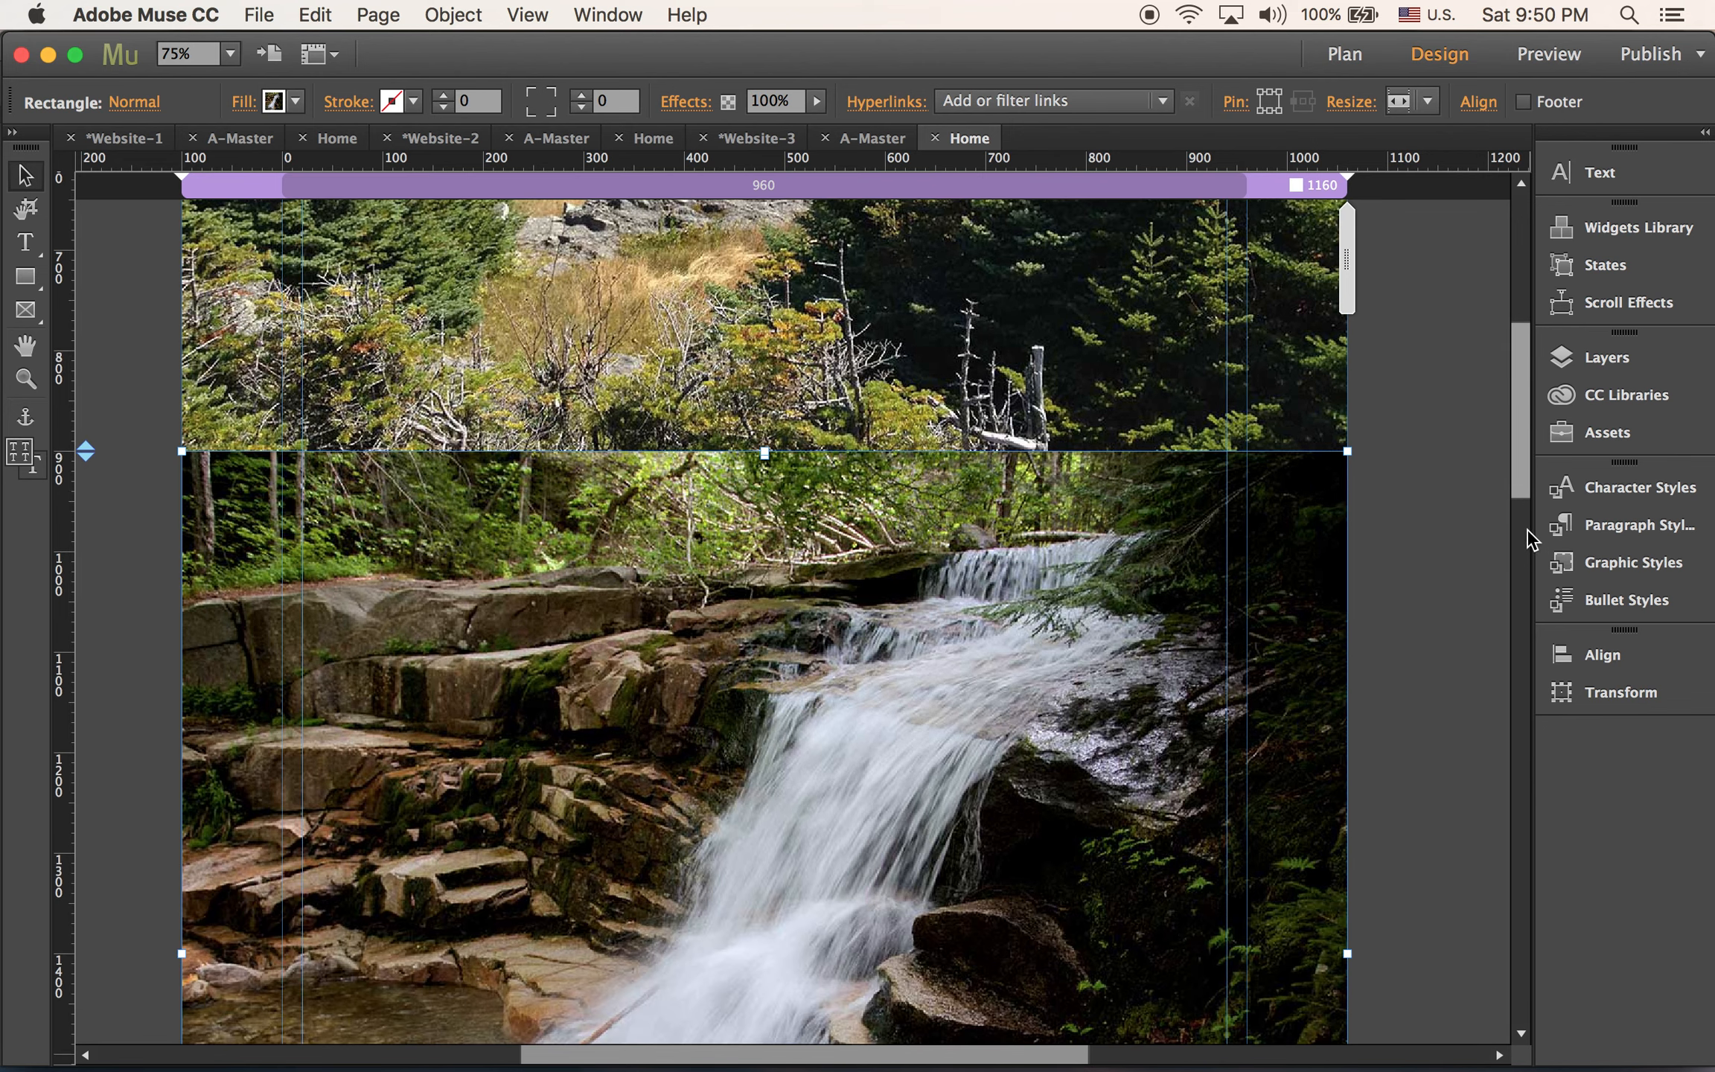
pyautogui.scroll(-10, 1526, 526)
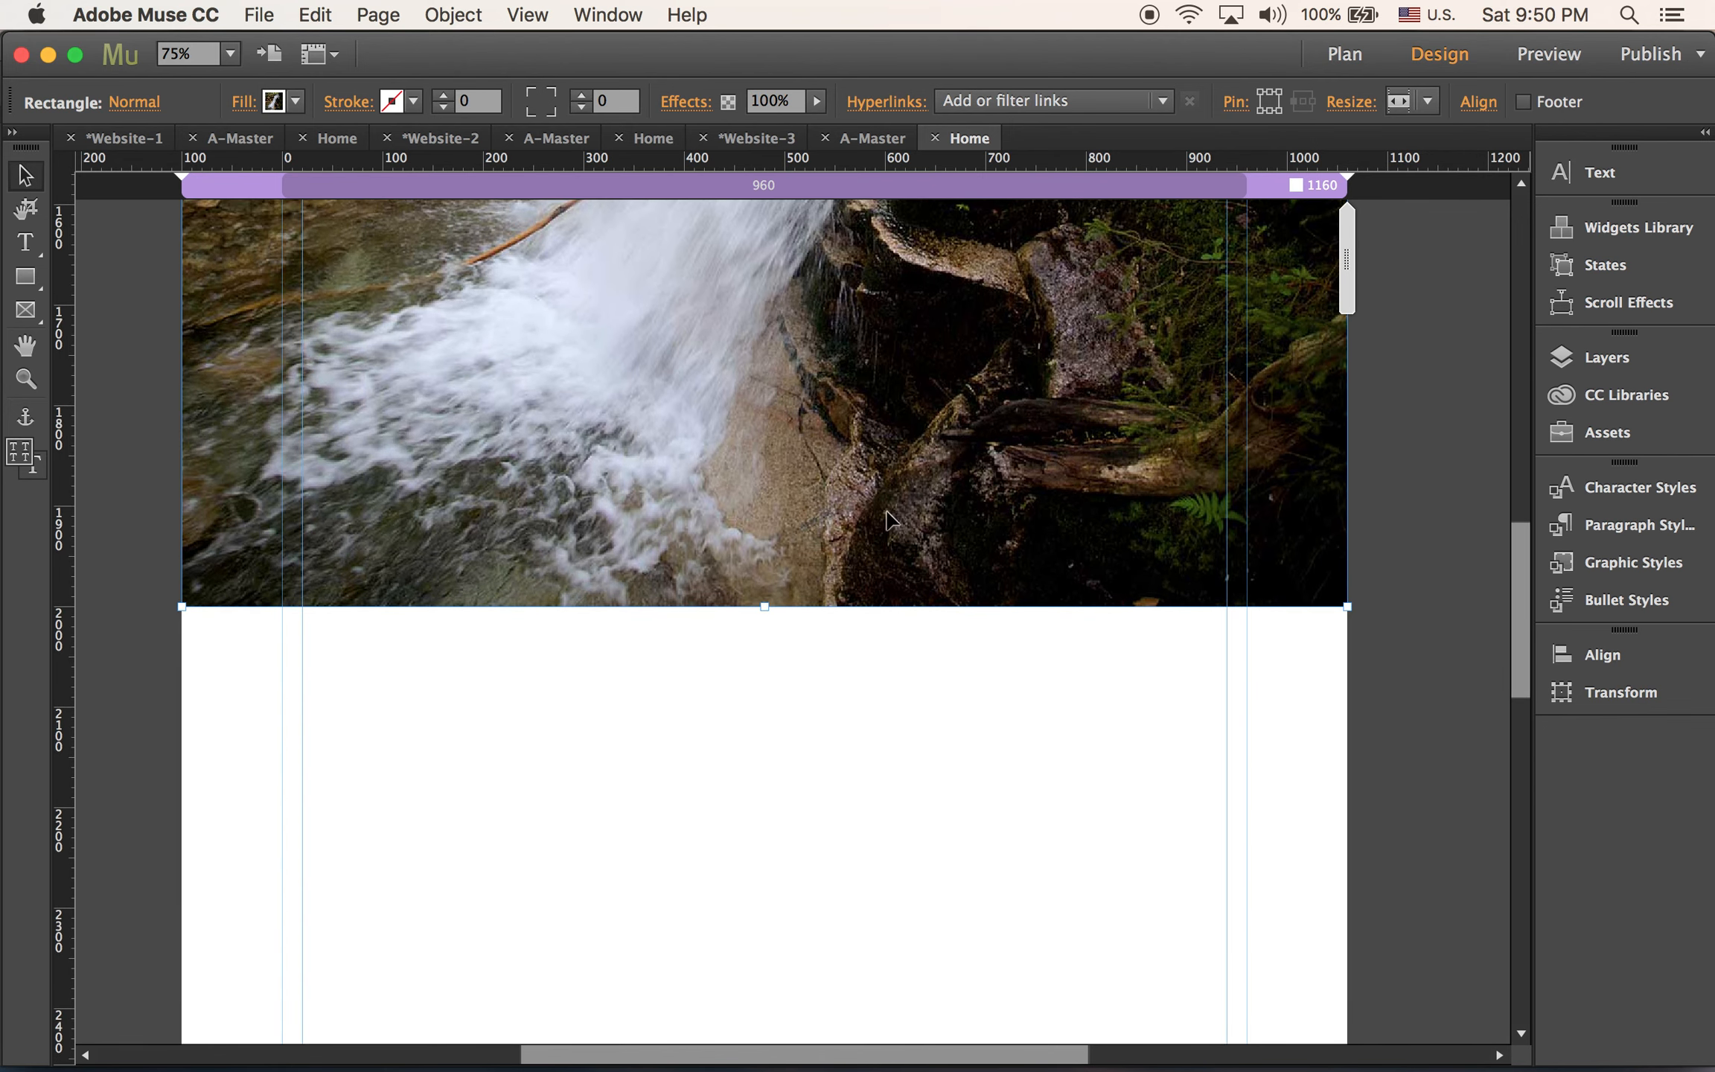
pyautogui.moveTo(567, 276); pyautogui.dragTo(573, 874)
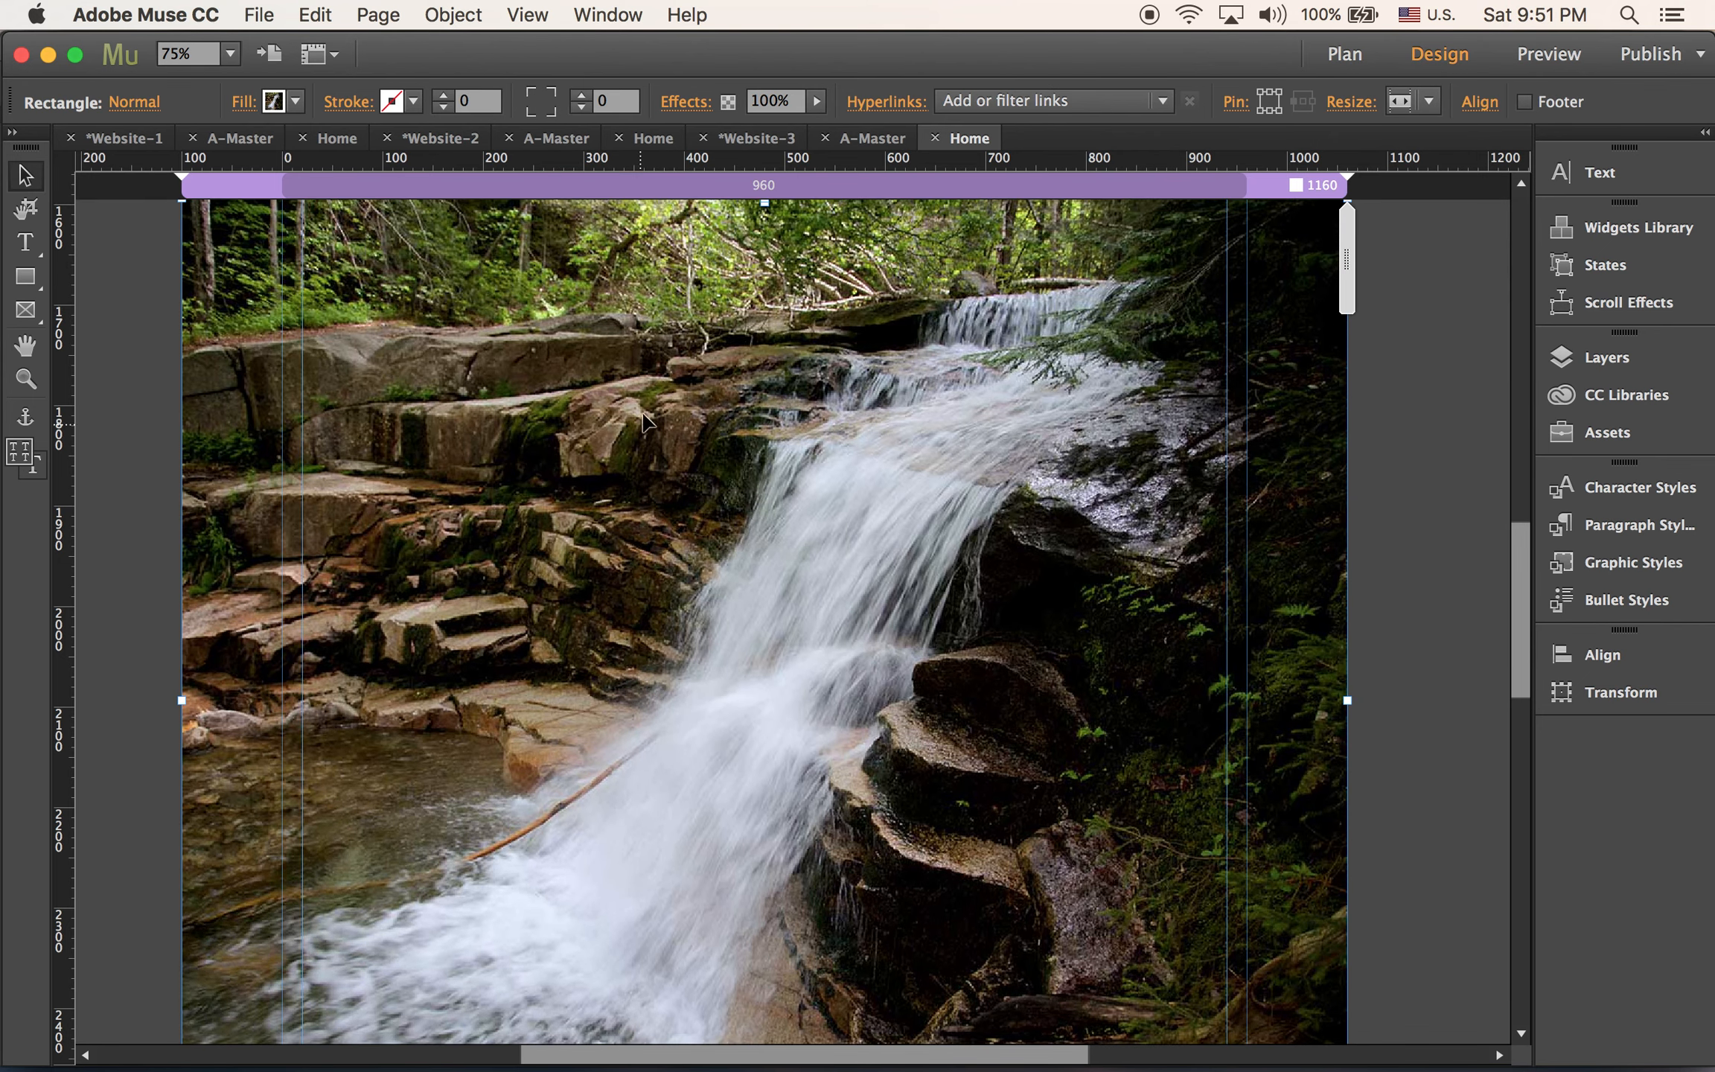
pyautogui.moveTo(650, 423); pyautogui.dragTo(643, 820)
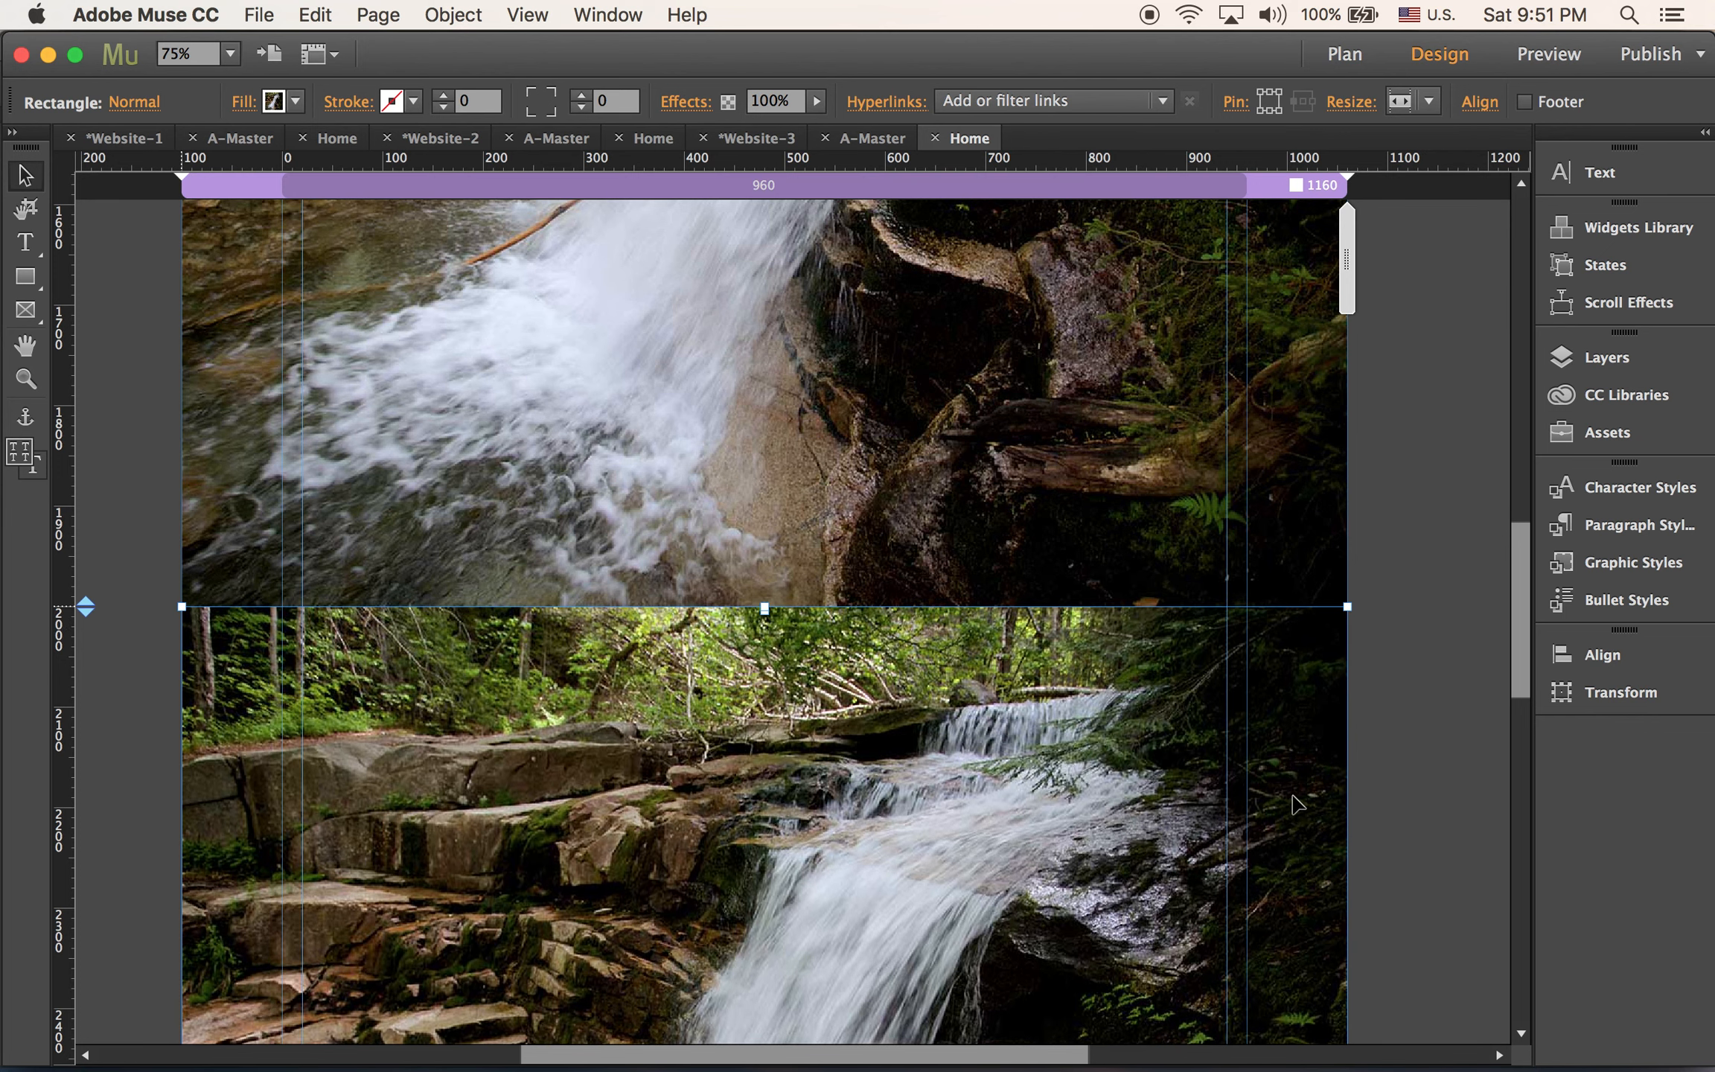
# Replace the copied rectangle's fill image with img3.jpg and check its scroll motion settings
pyautogui.click(1492, 726)
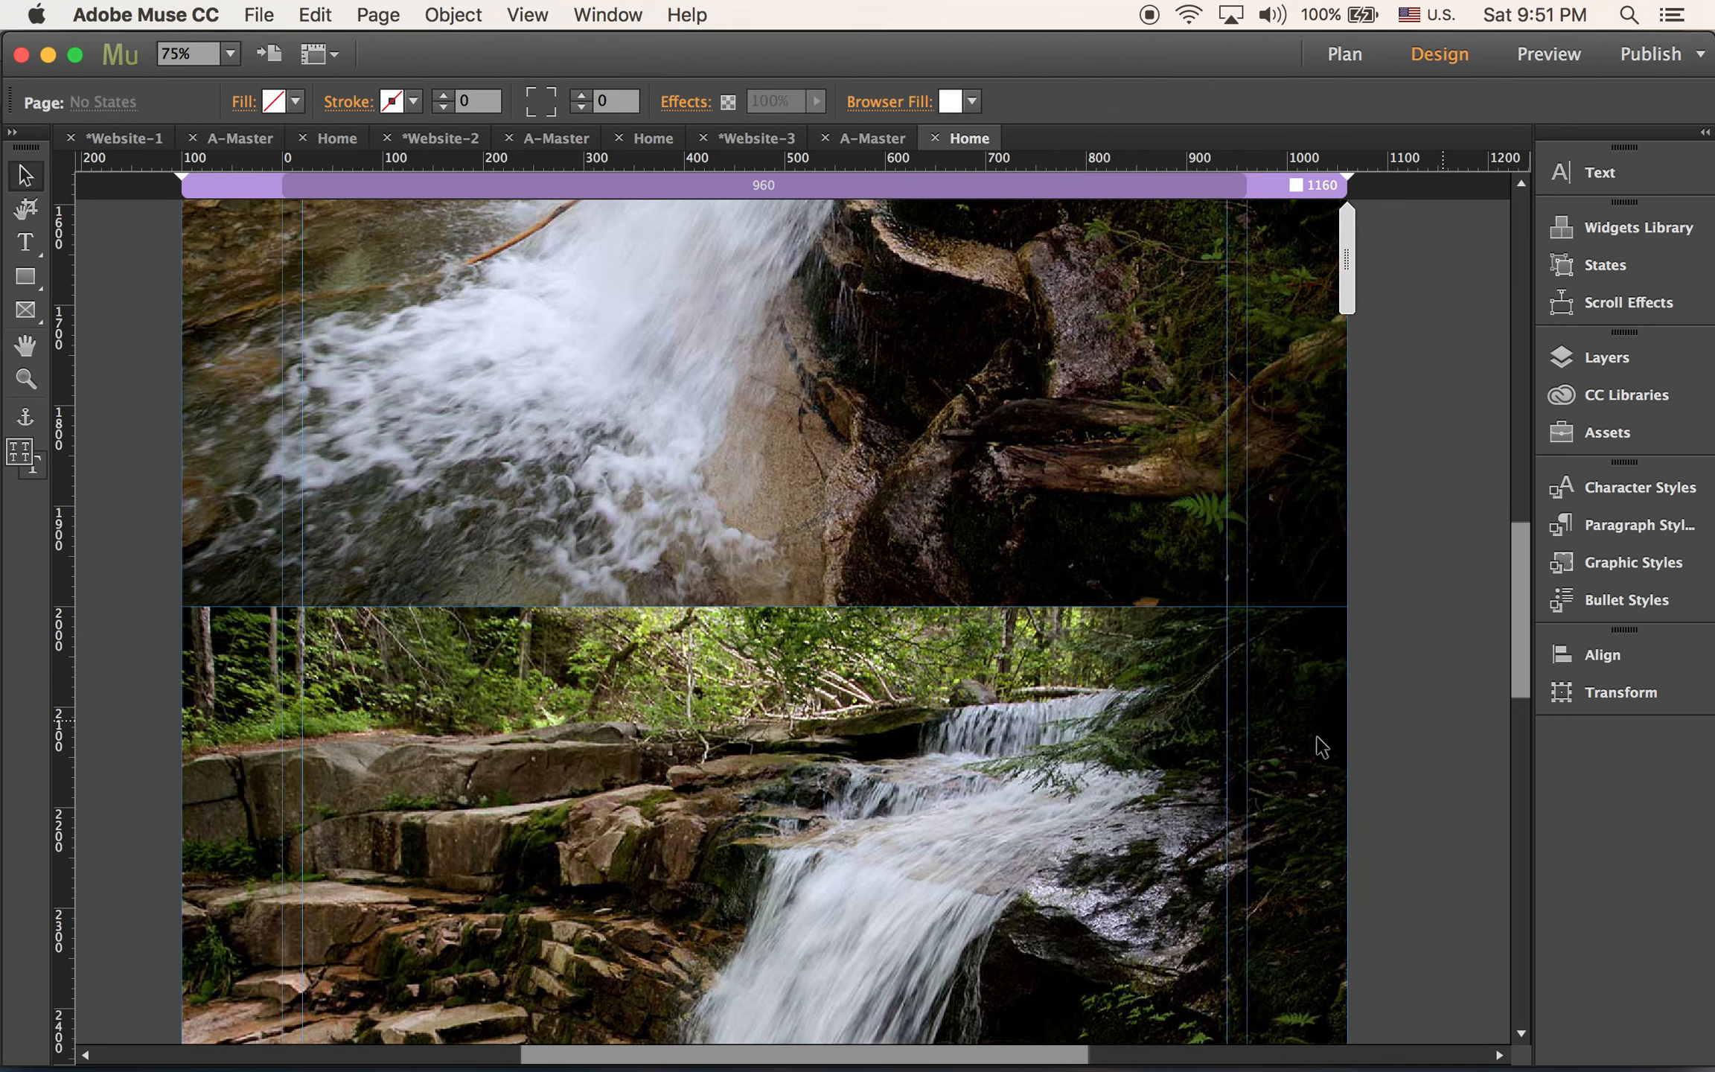
pyautogui.click(977, 767)
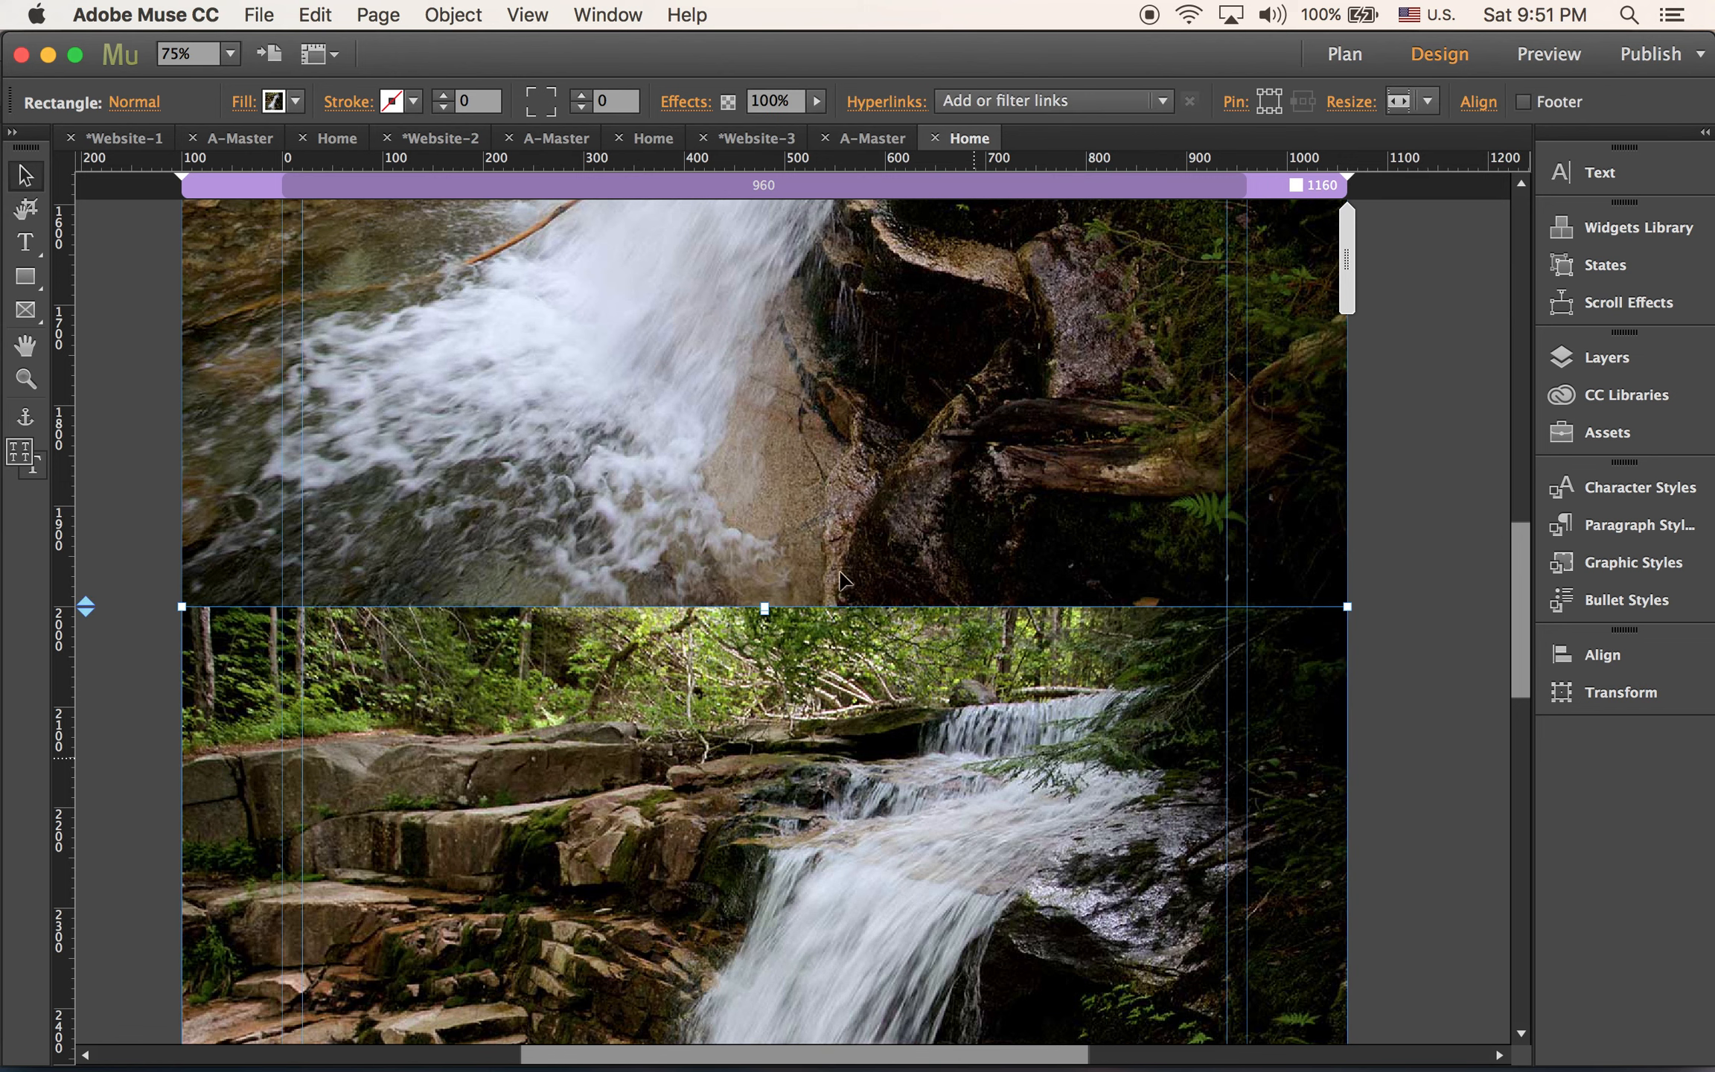
pyautogui.click(239, 105)
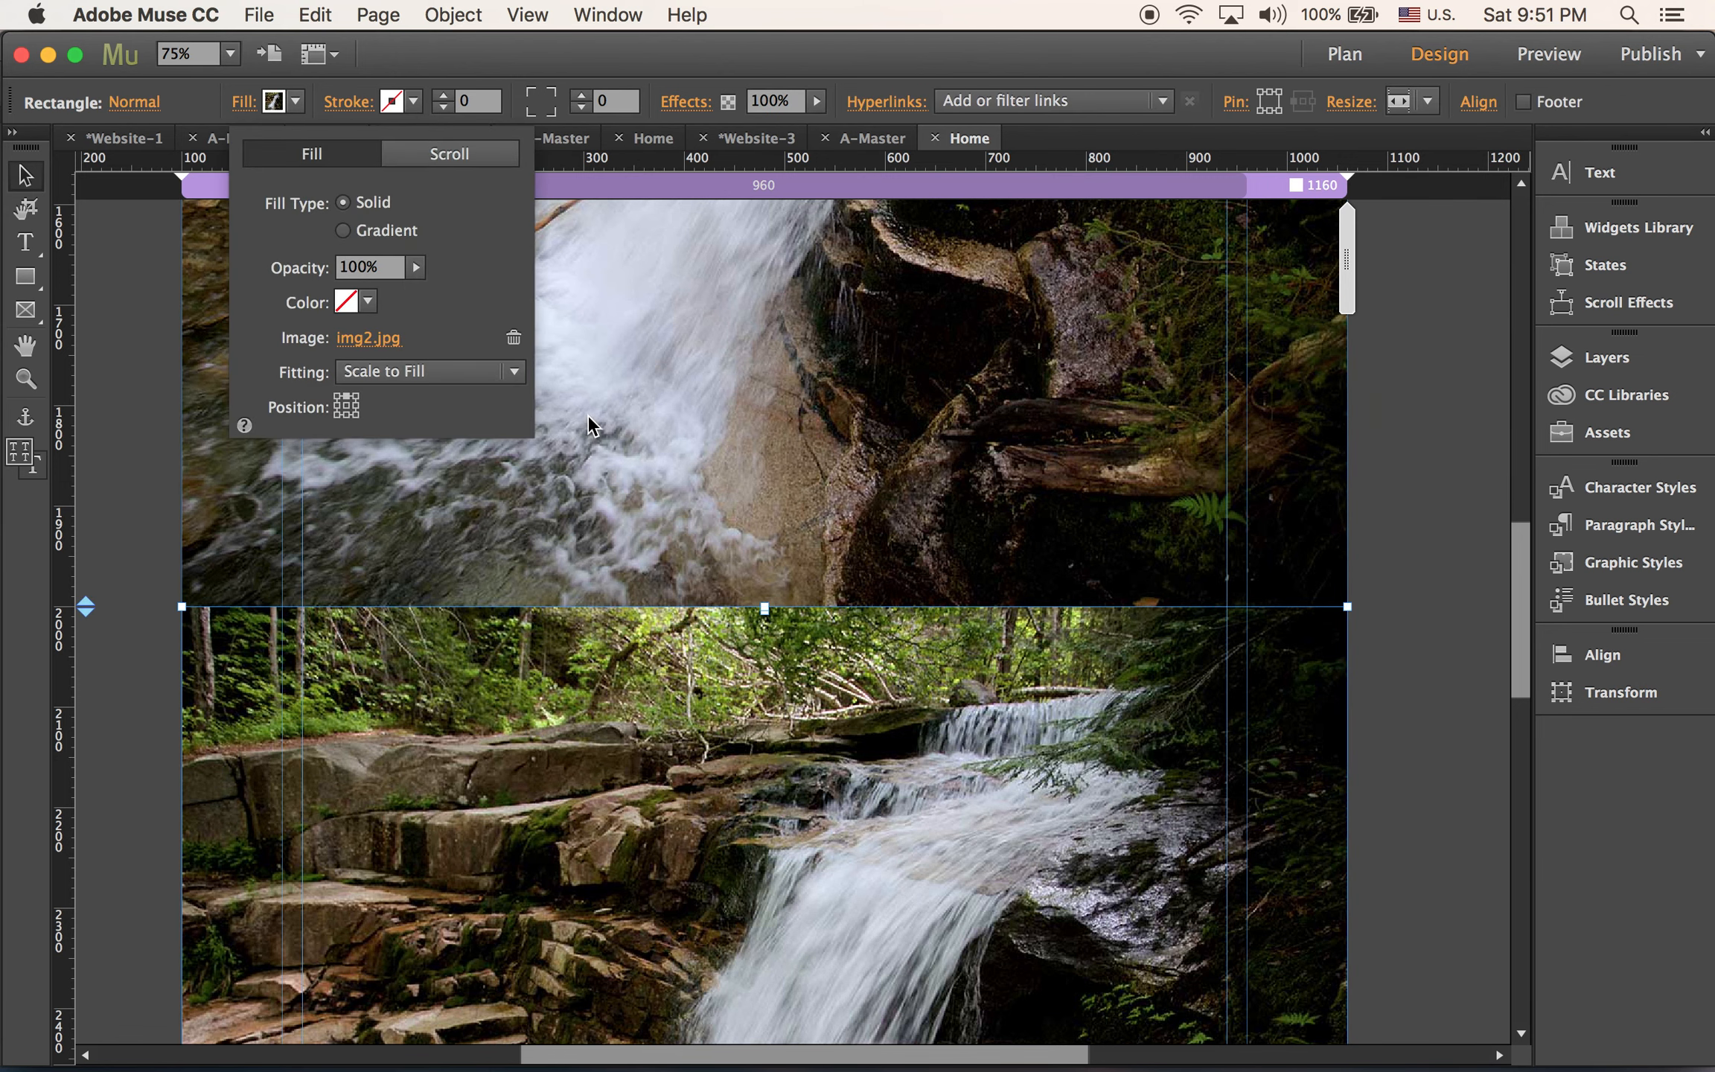
pyautogui.click(383, 341)
pyautogui.doubleClick(977, 391)
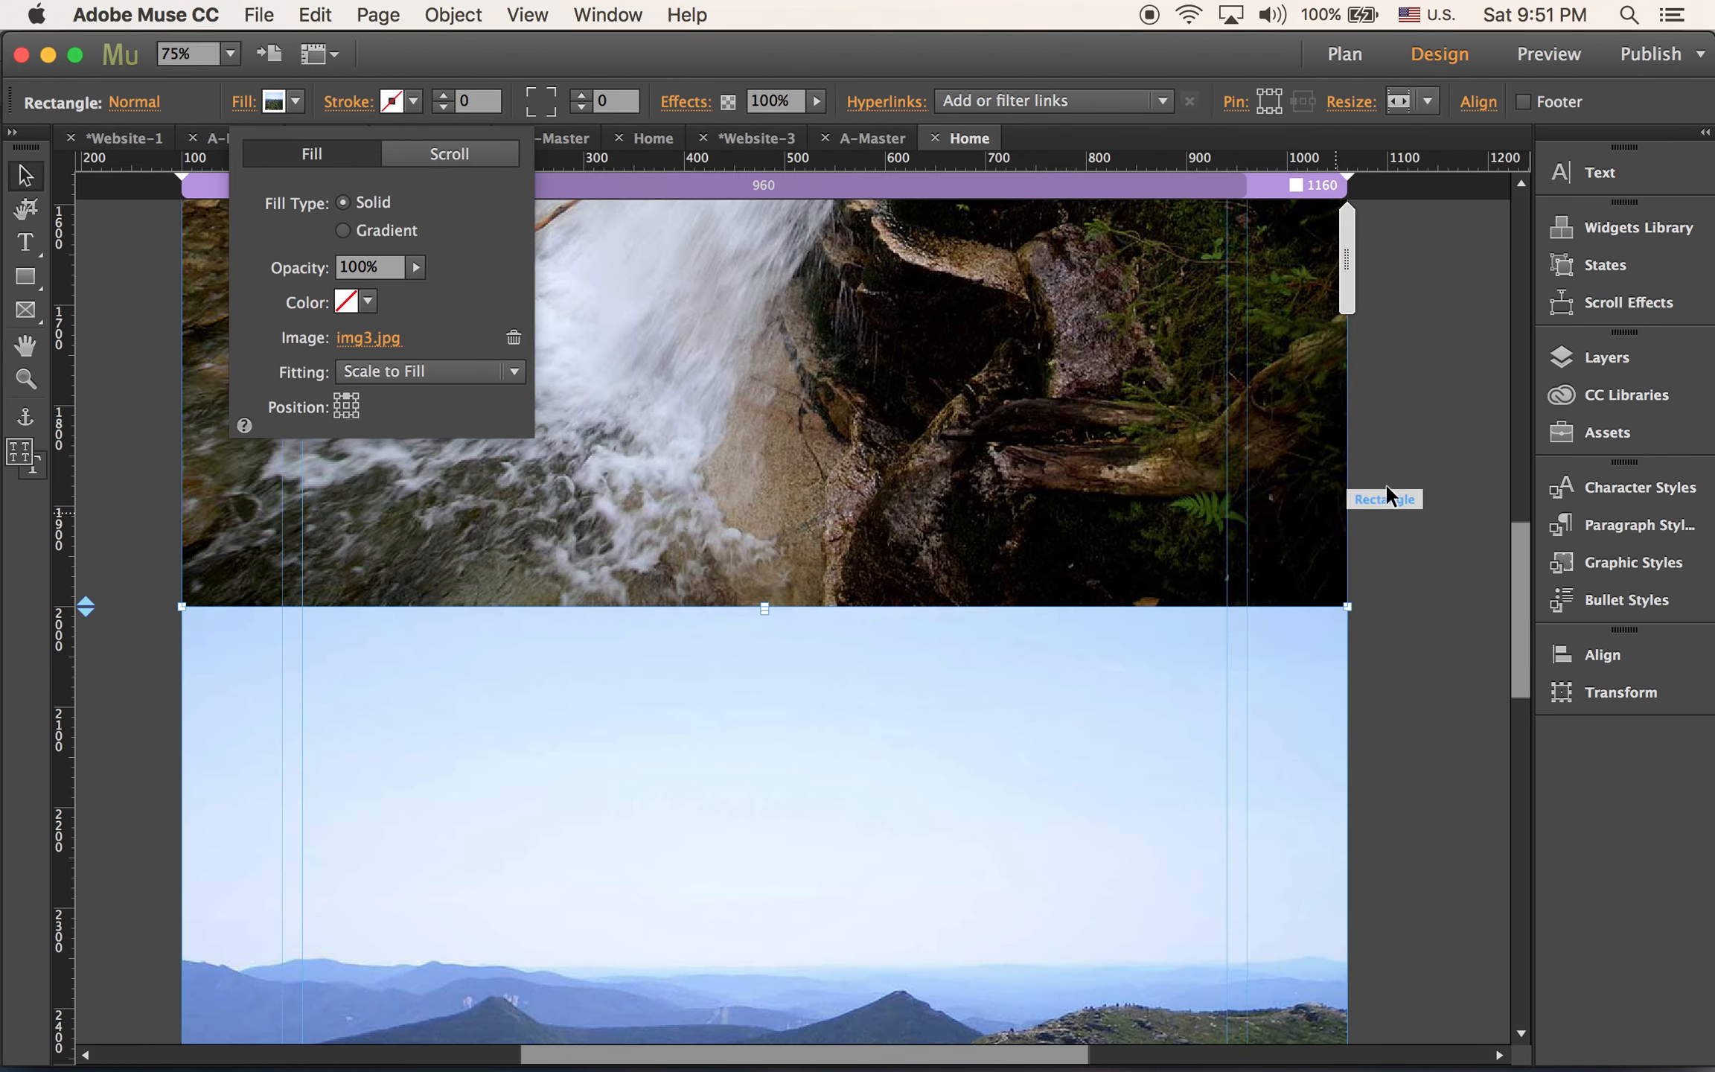
pyautogui.click(1630, 301)
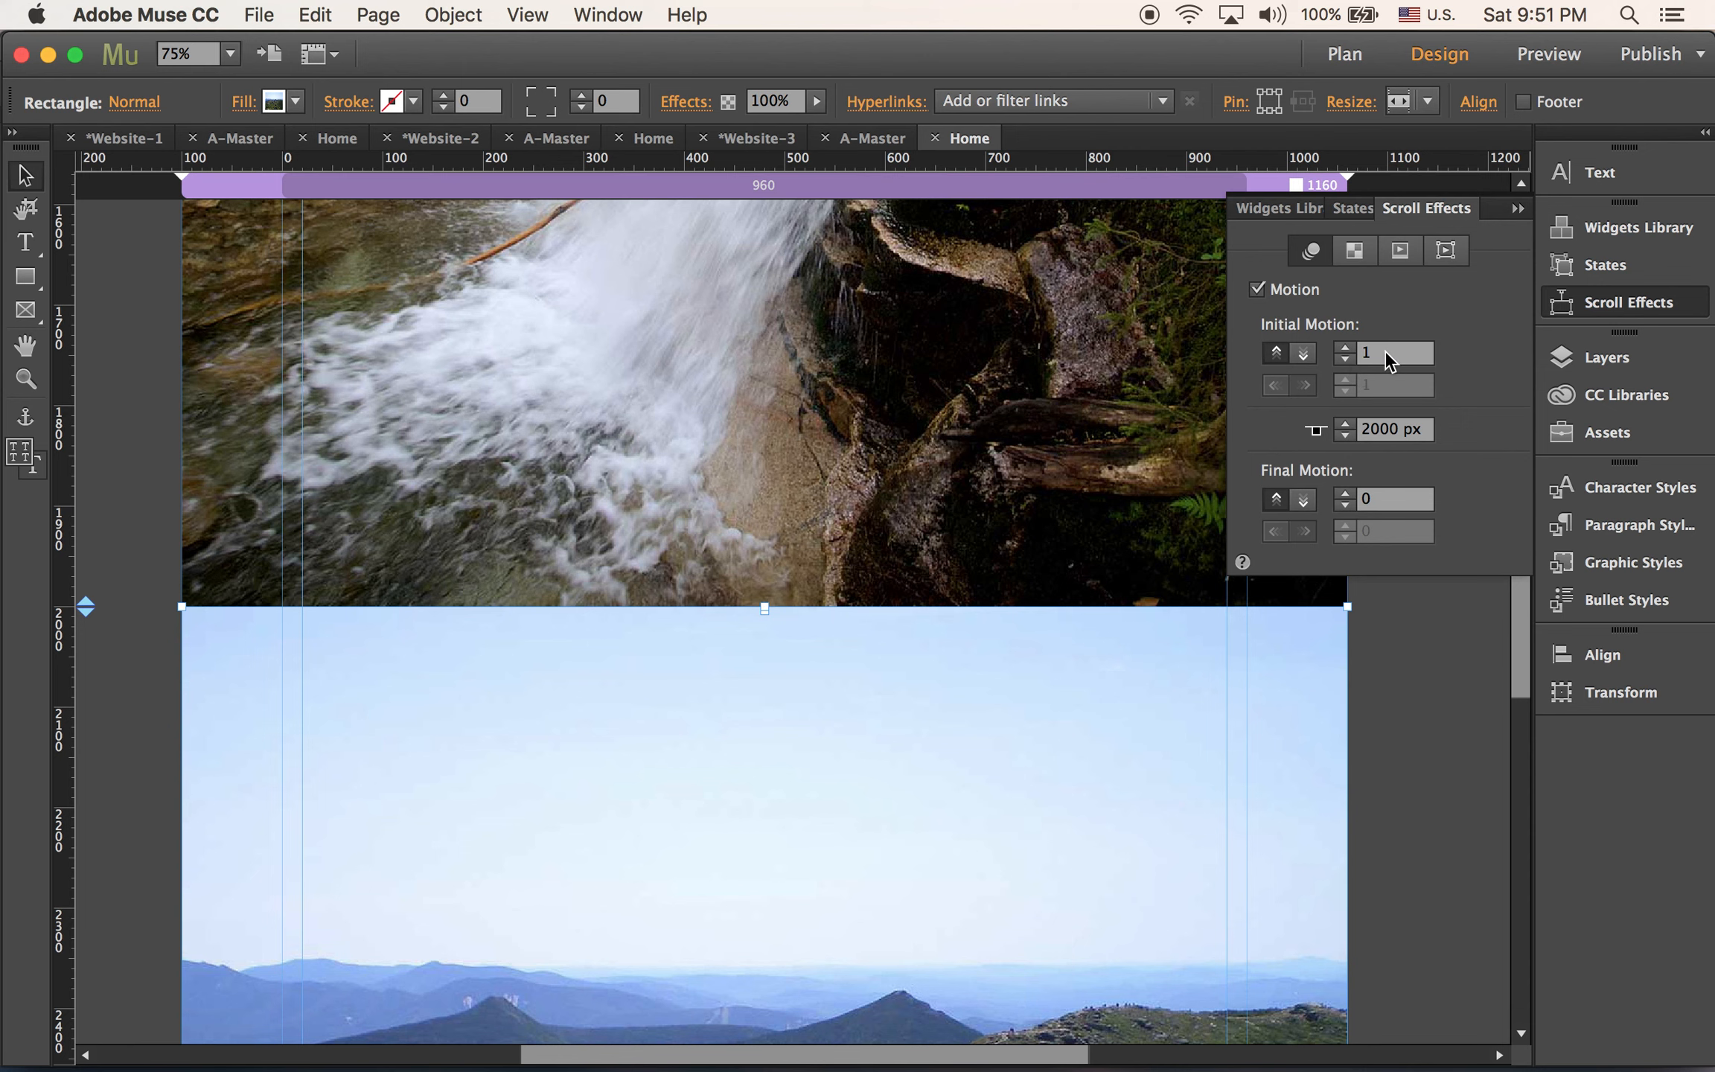
pyautogui.click(1441, 739)
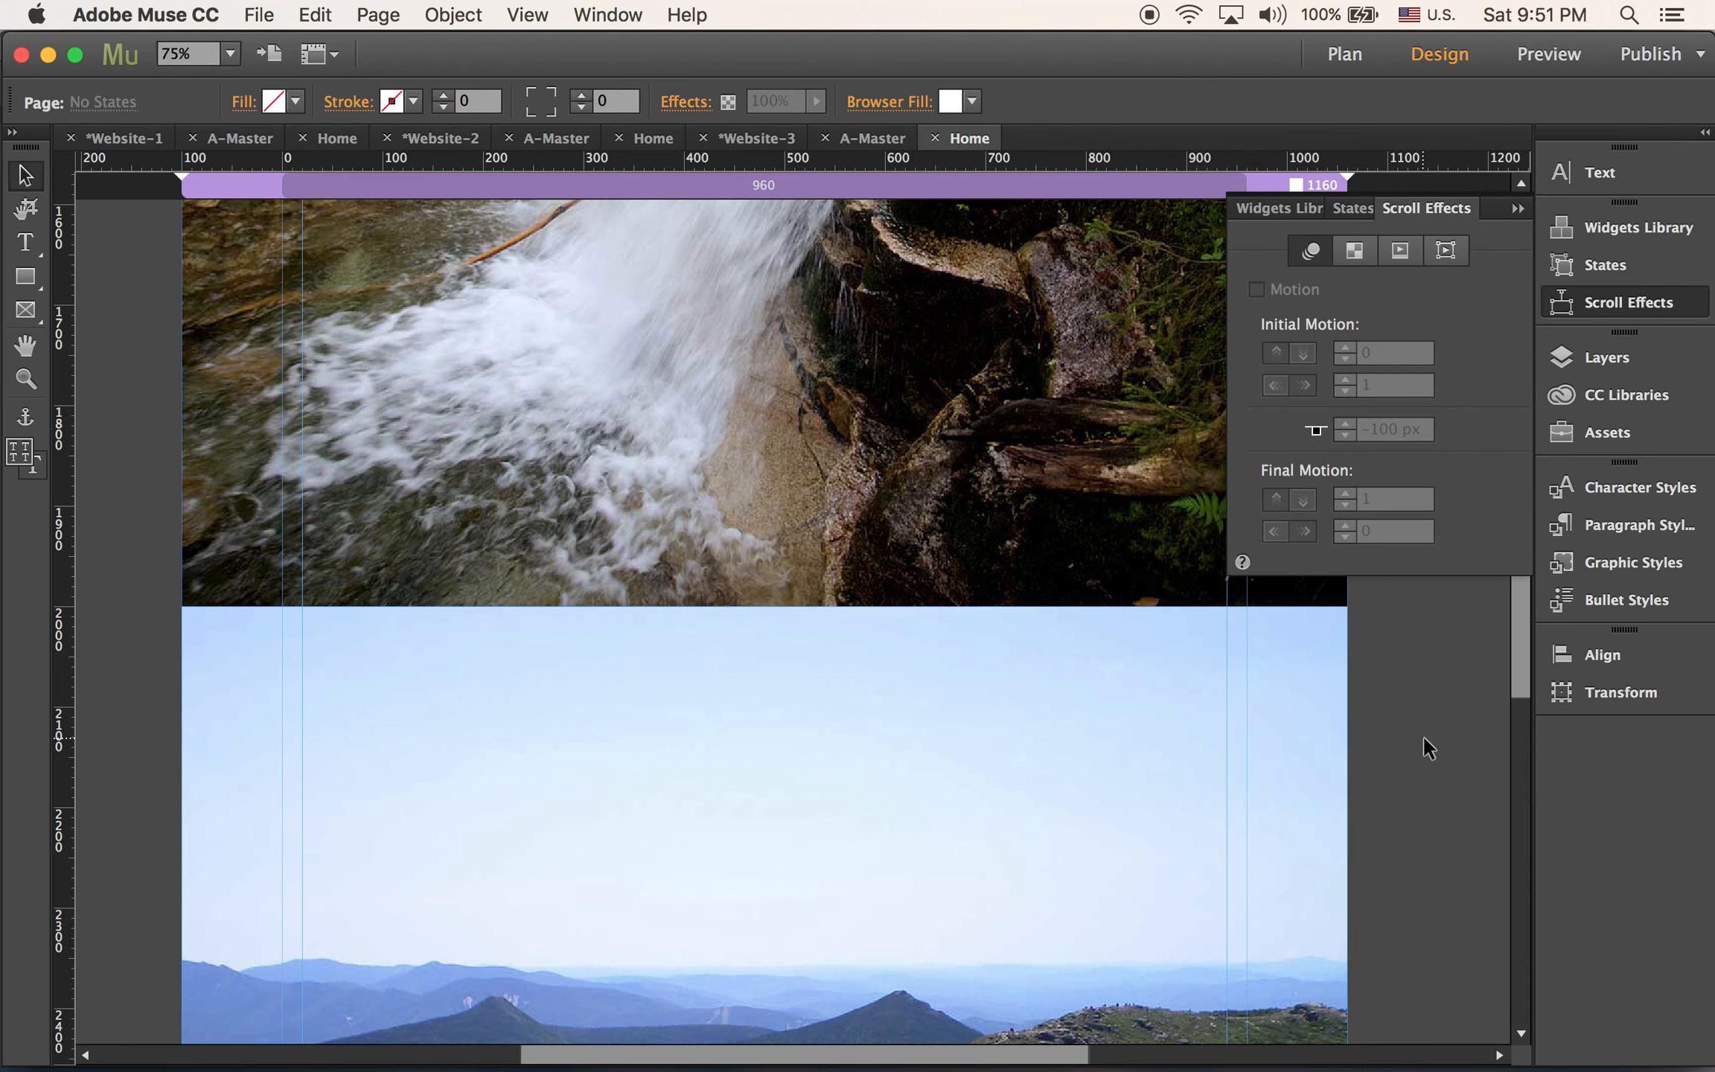
# Preview the page in Chrome, scroll through all three photos and back to the header, and return to the Home page layout in Adobe Muse
pyautogui.press('super+alt+e')
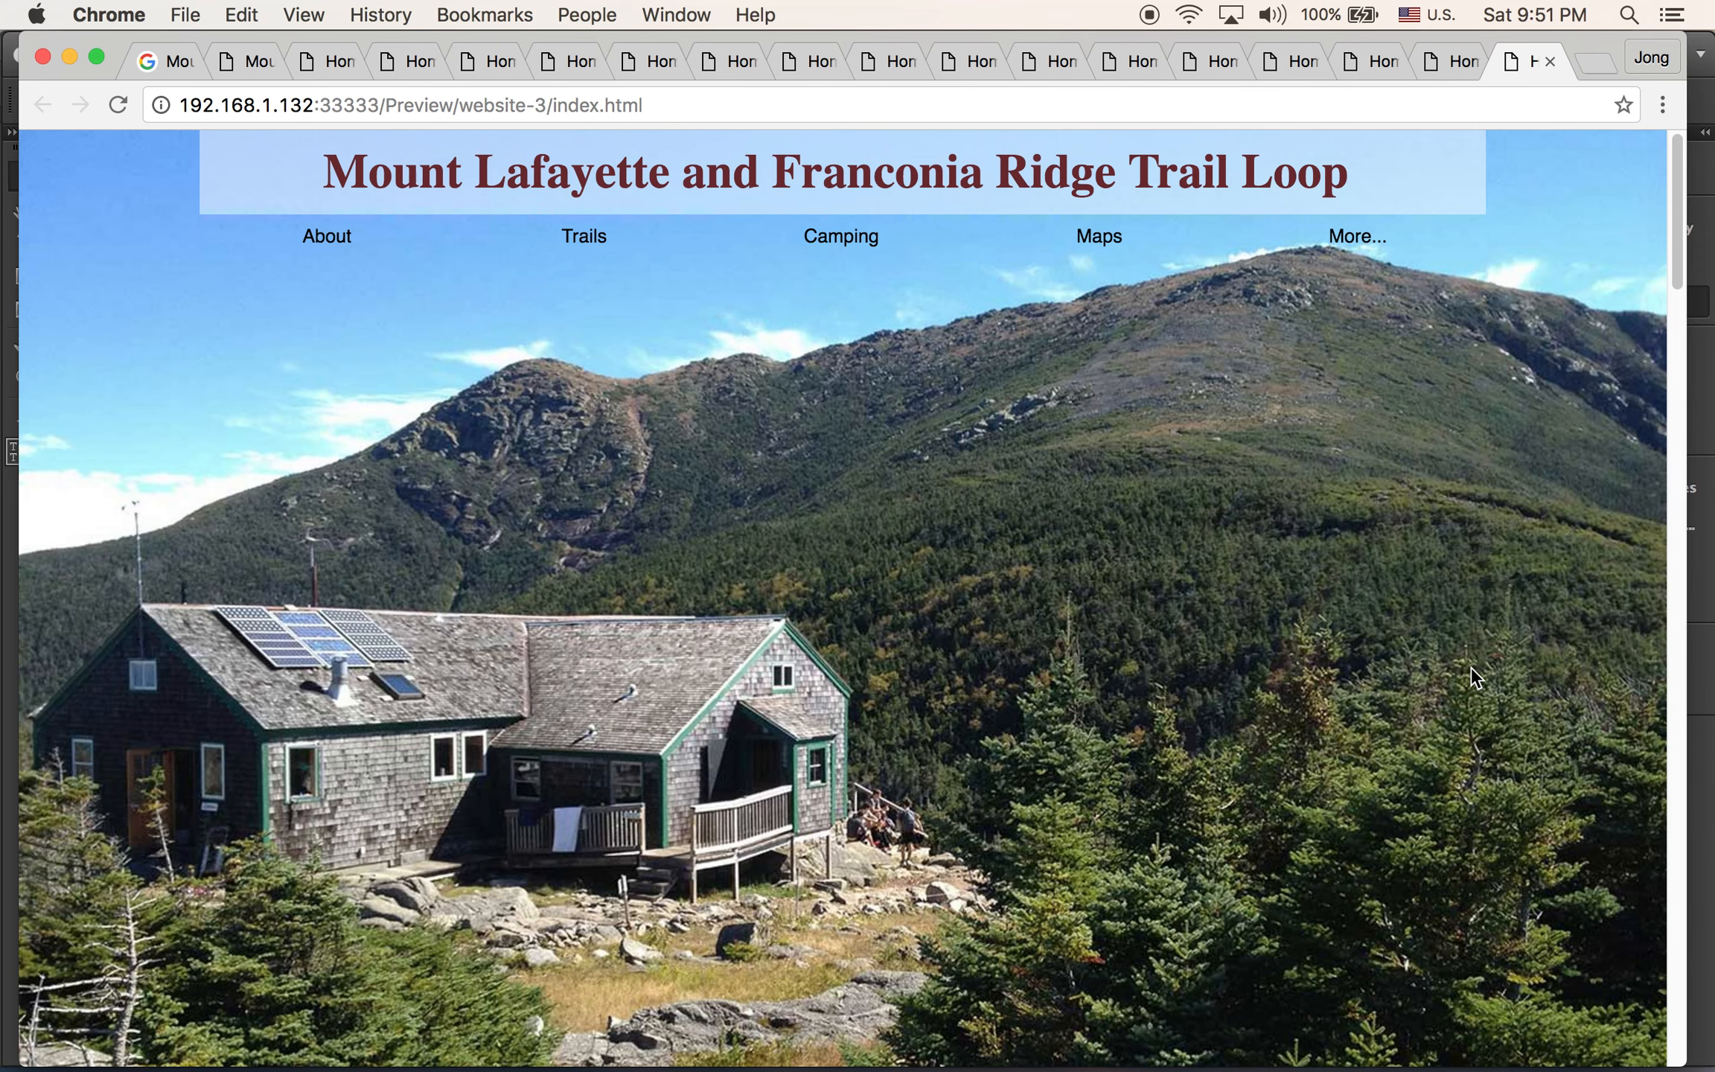
pyautogui.scroll(-5, 1471, 667)
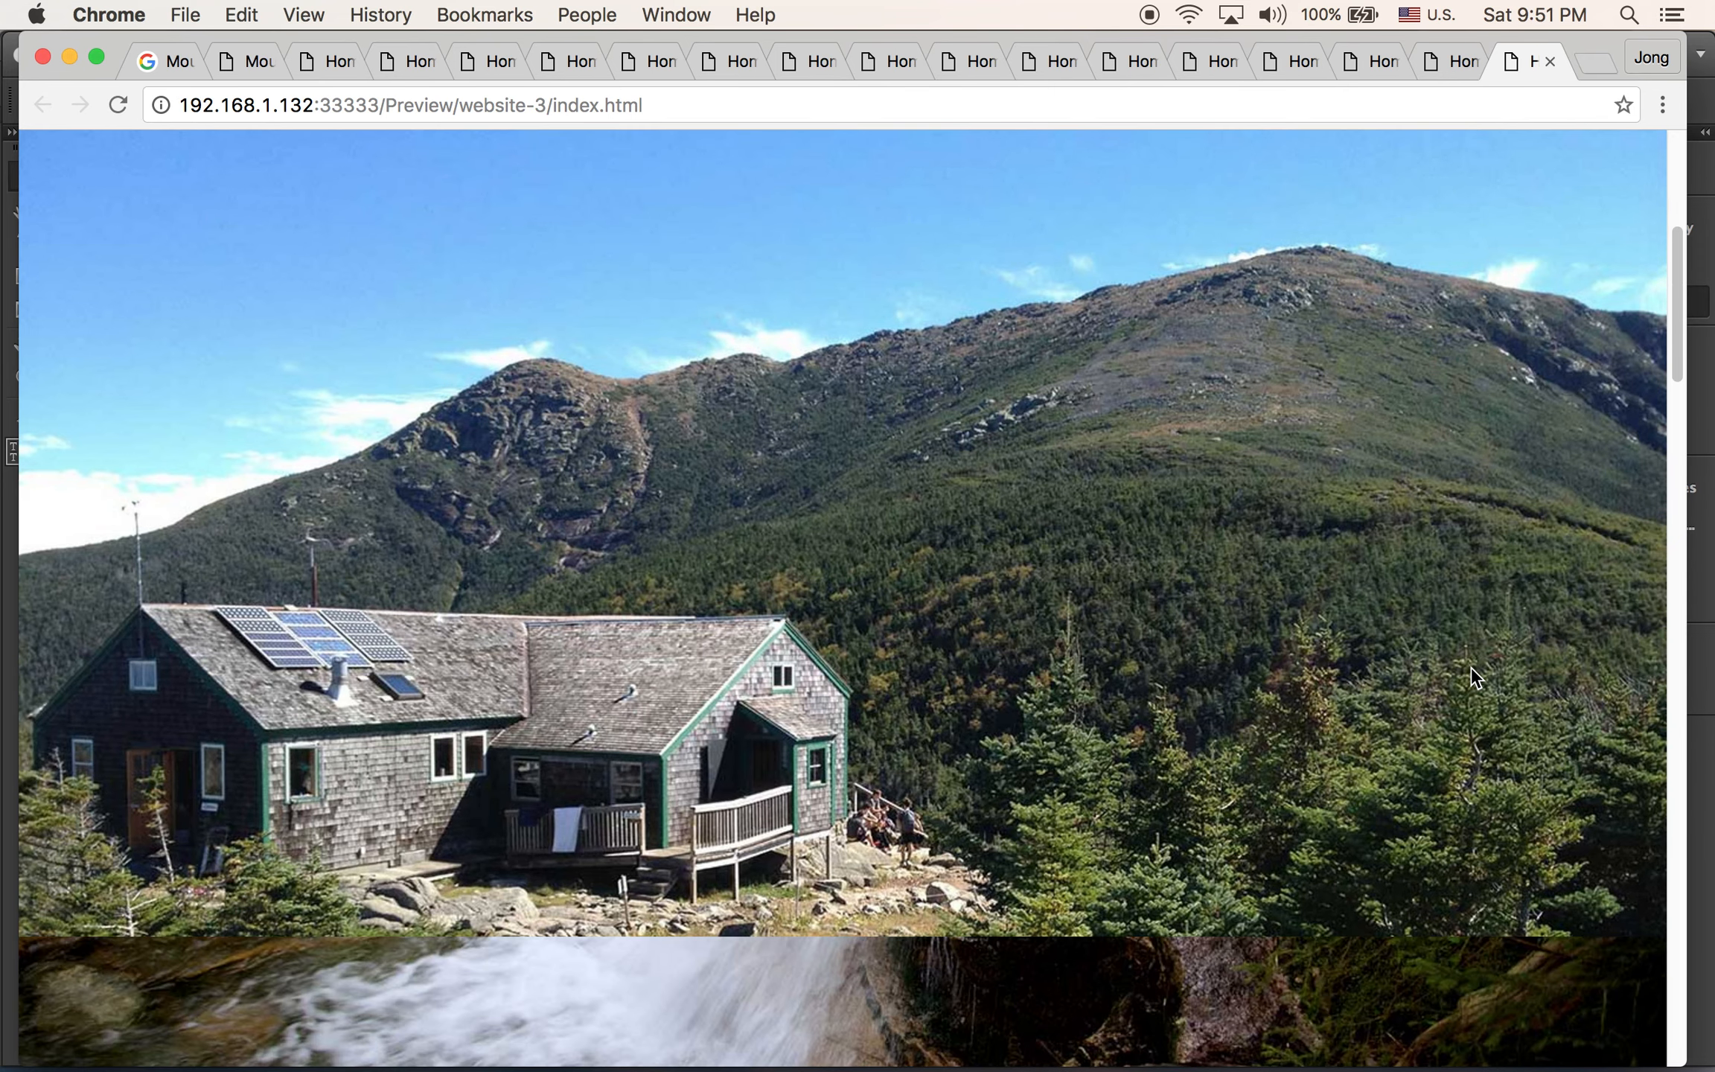
pyautogui.scroll(-5, 1472, 669)
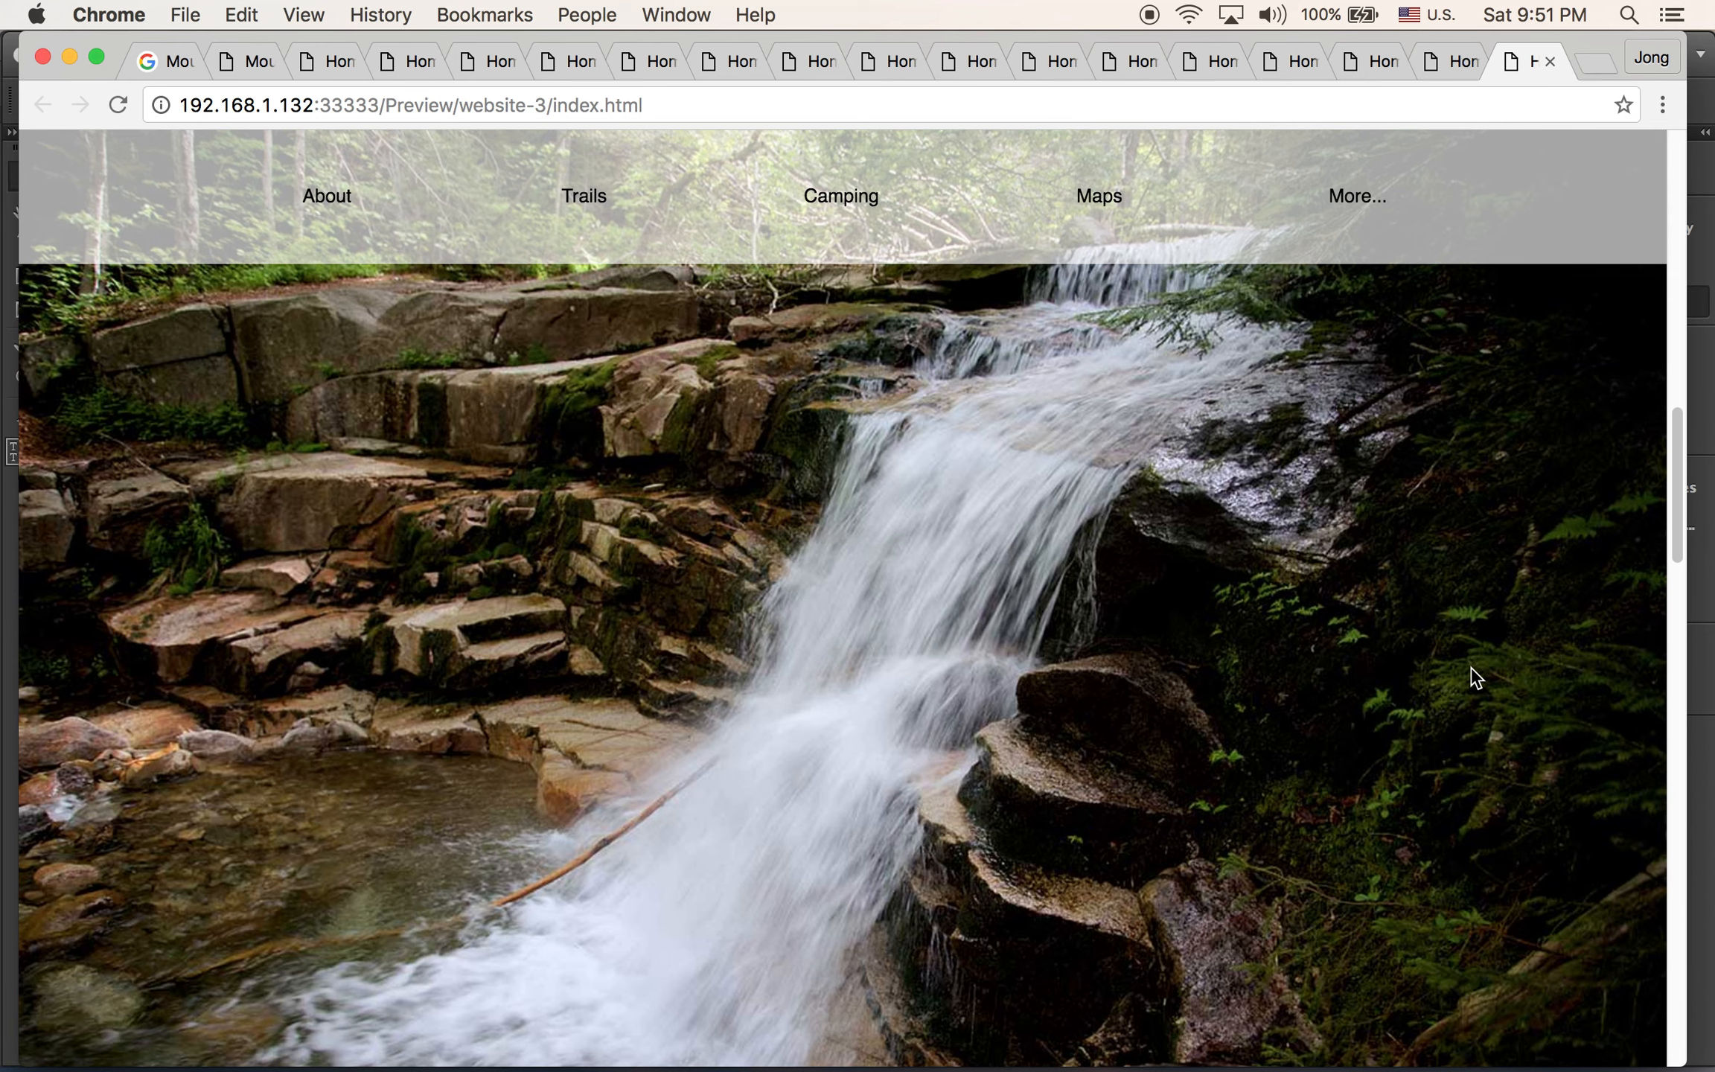
pyautogui.scroll(-5, 1473, 670)
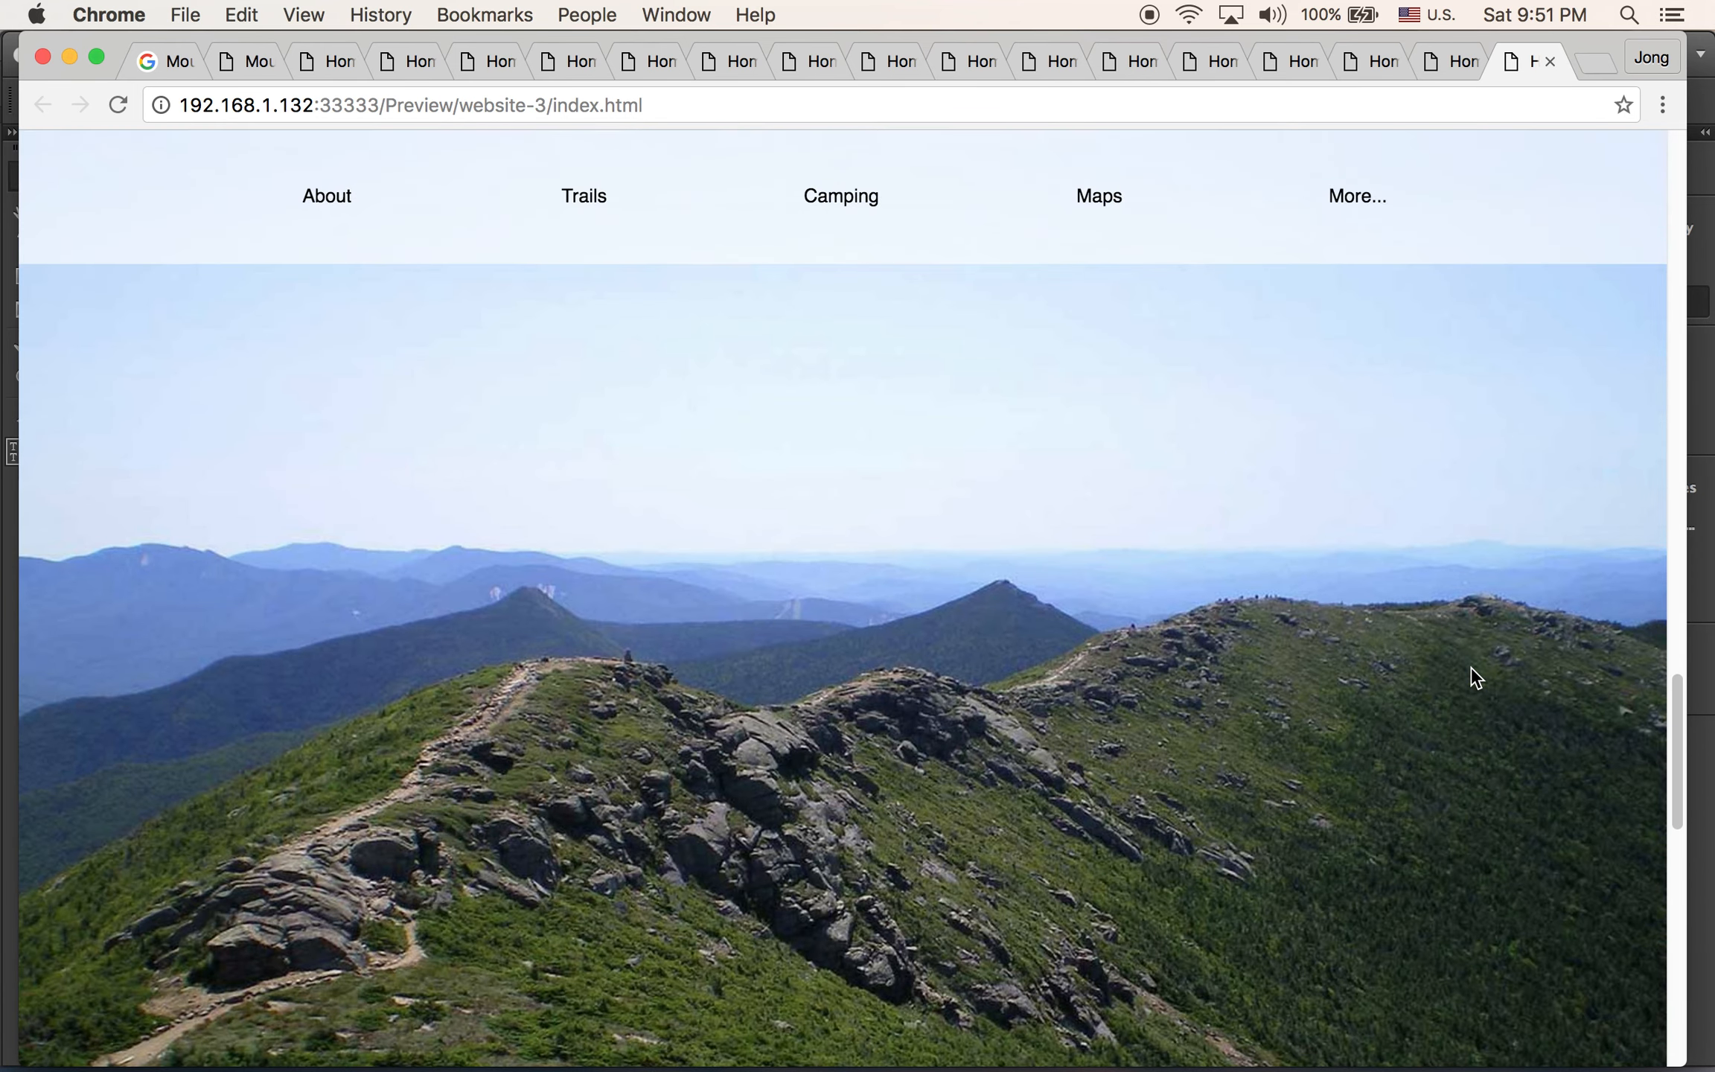
pyautogui.scroll(5, 1471, 666)
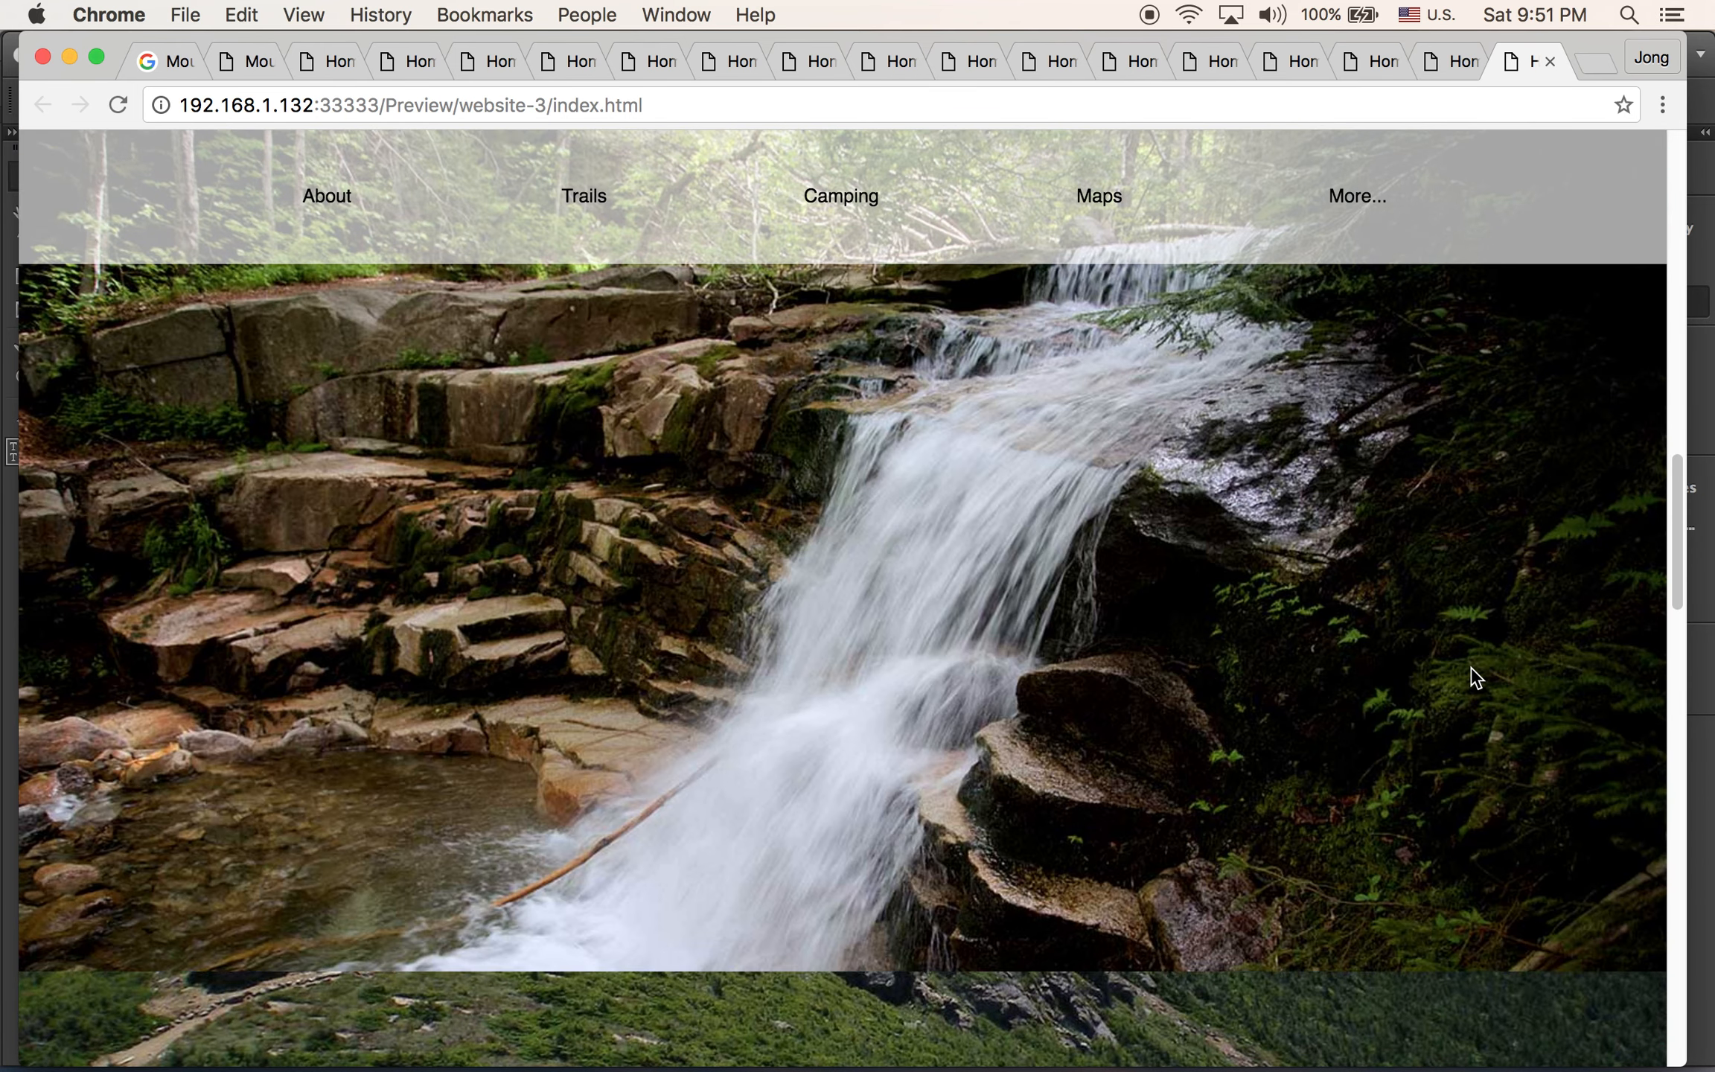
pyautogui.scroll(5, 1471, 667)
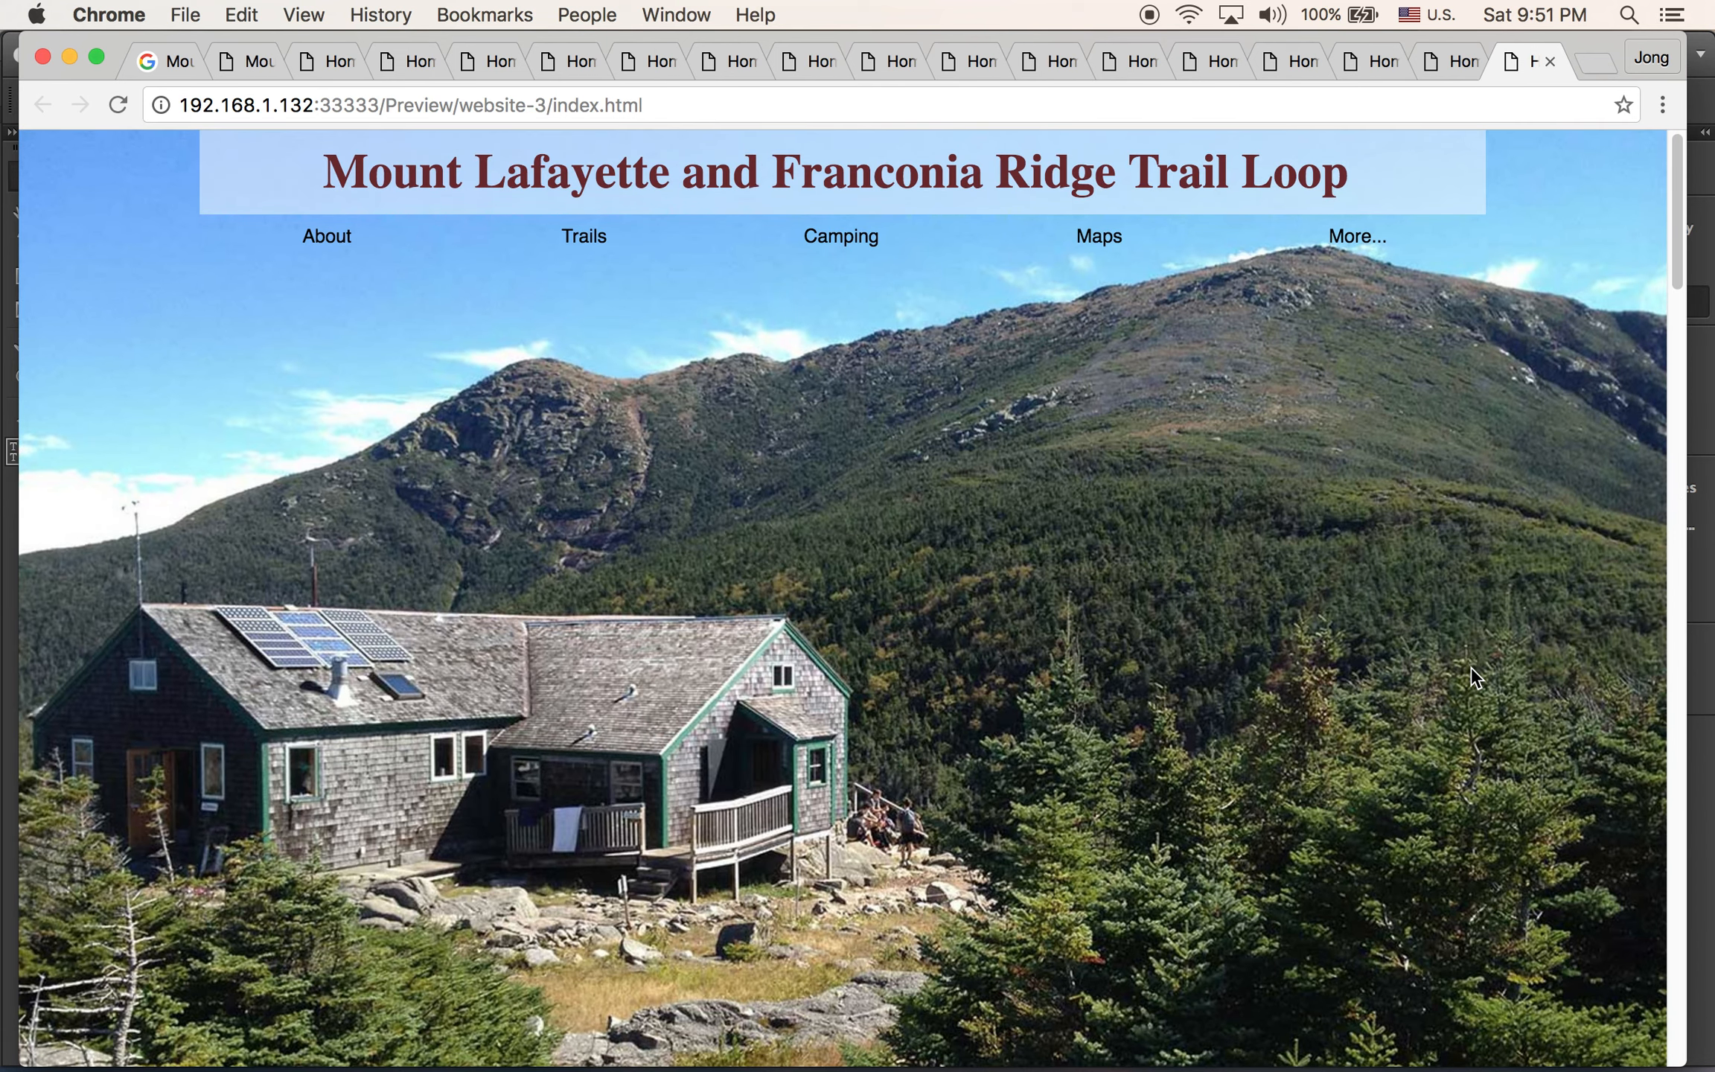
pyautogui.click(748, 1016)
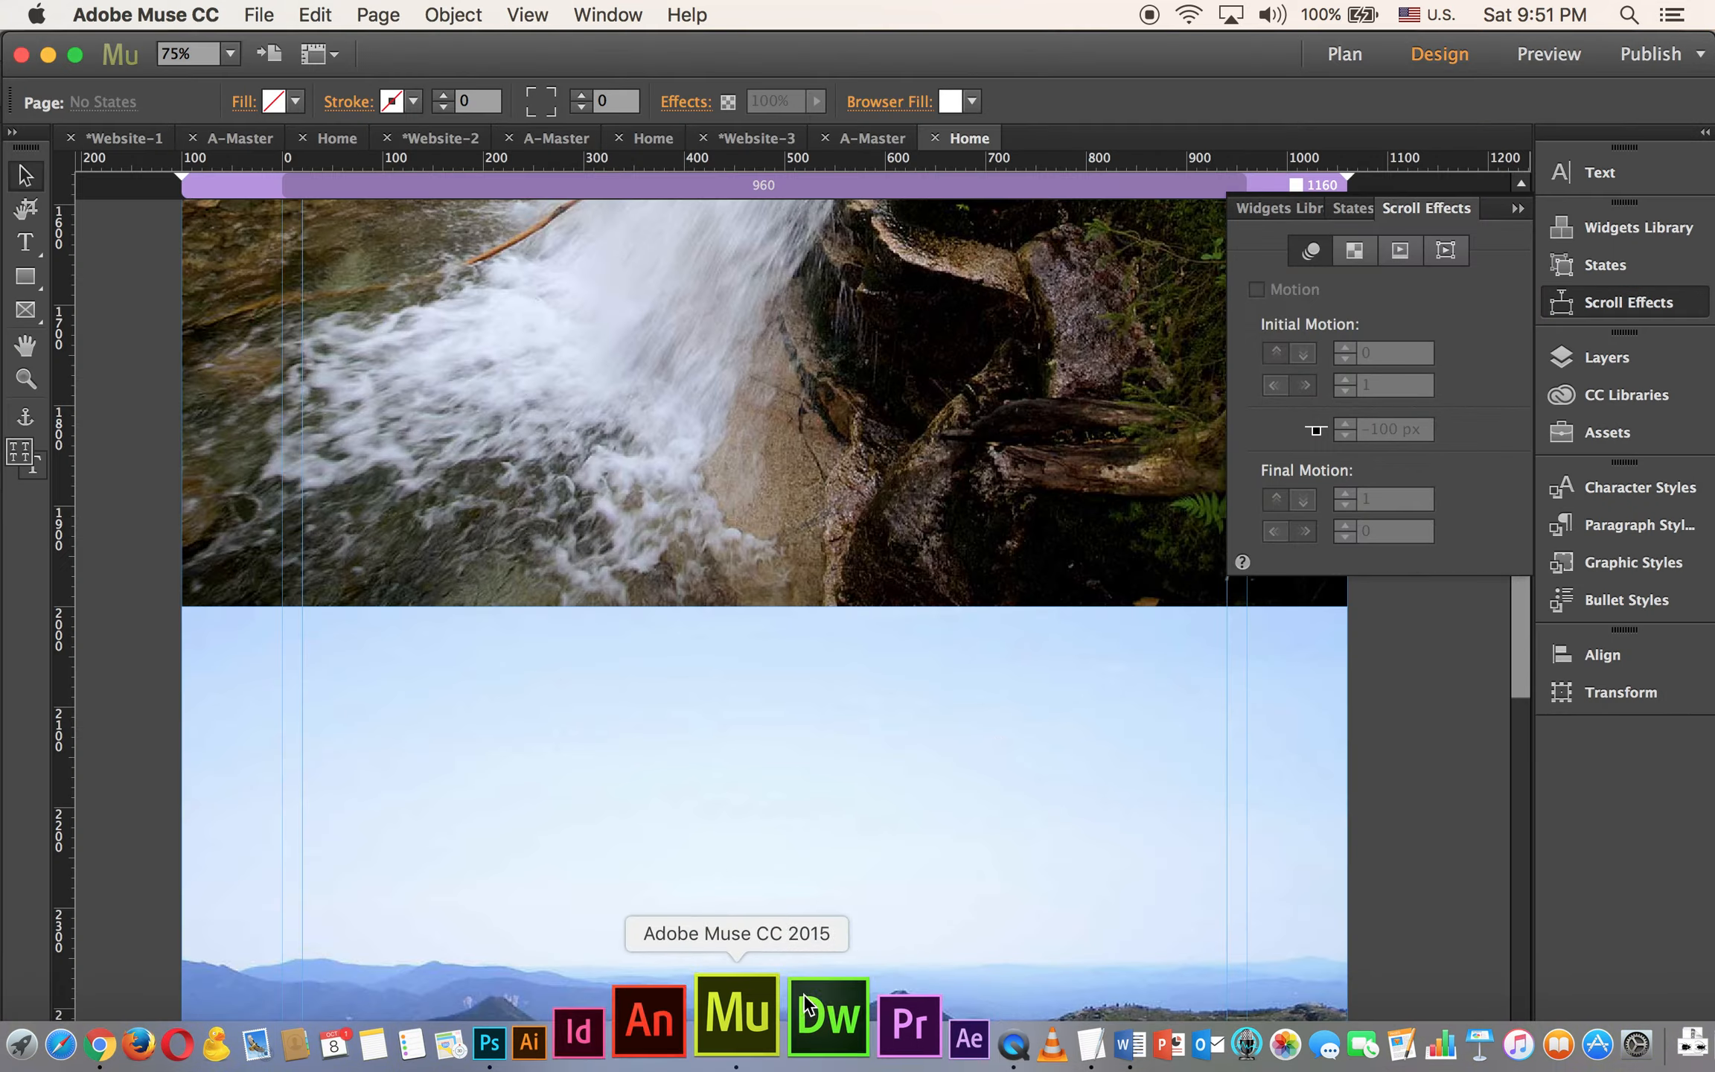
pyautogui.scroll(-10, 1524, 673)
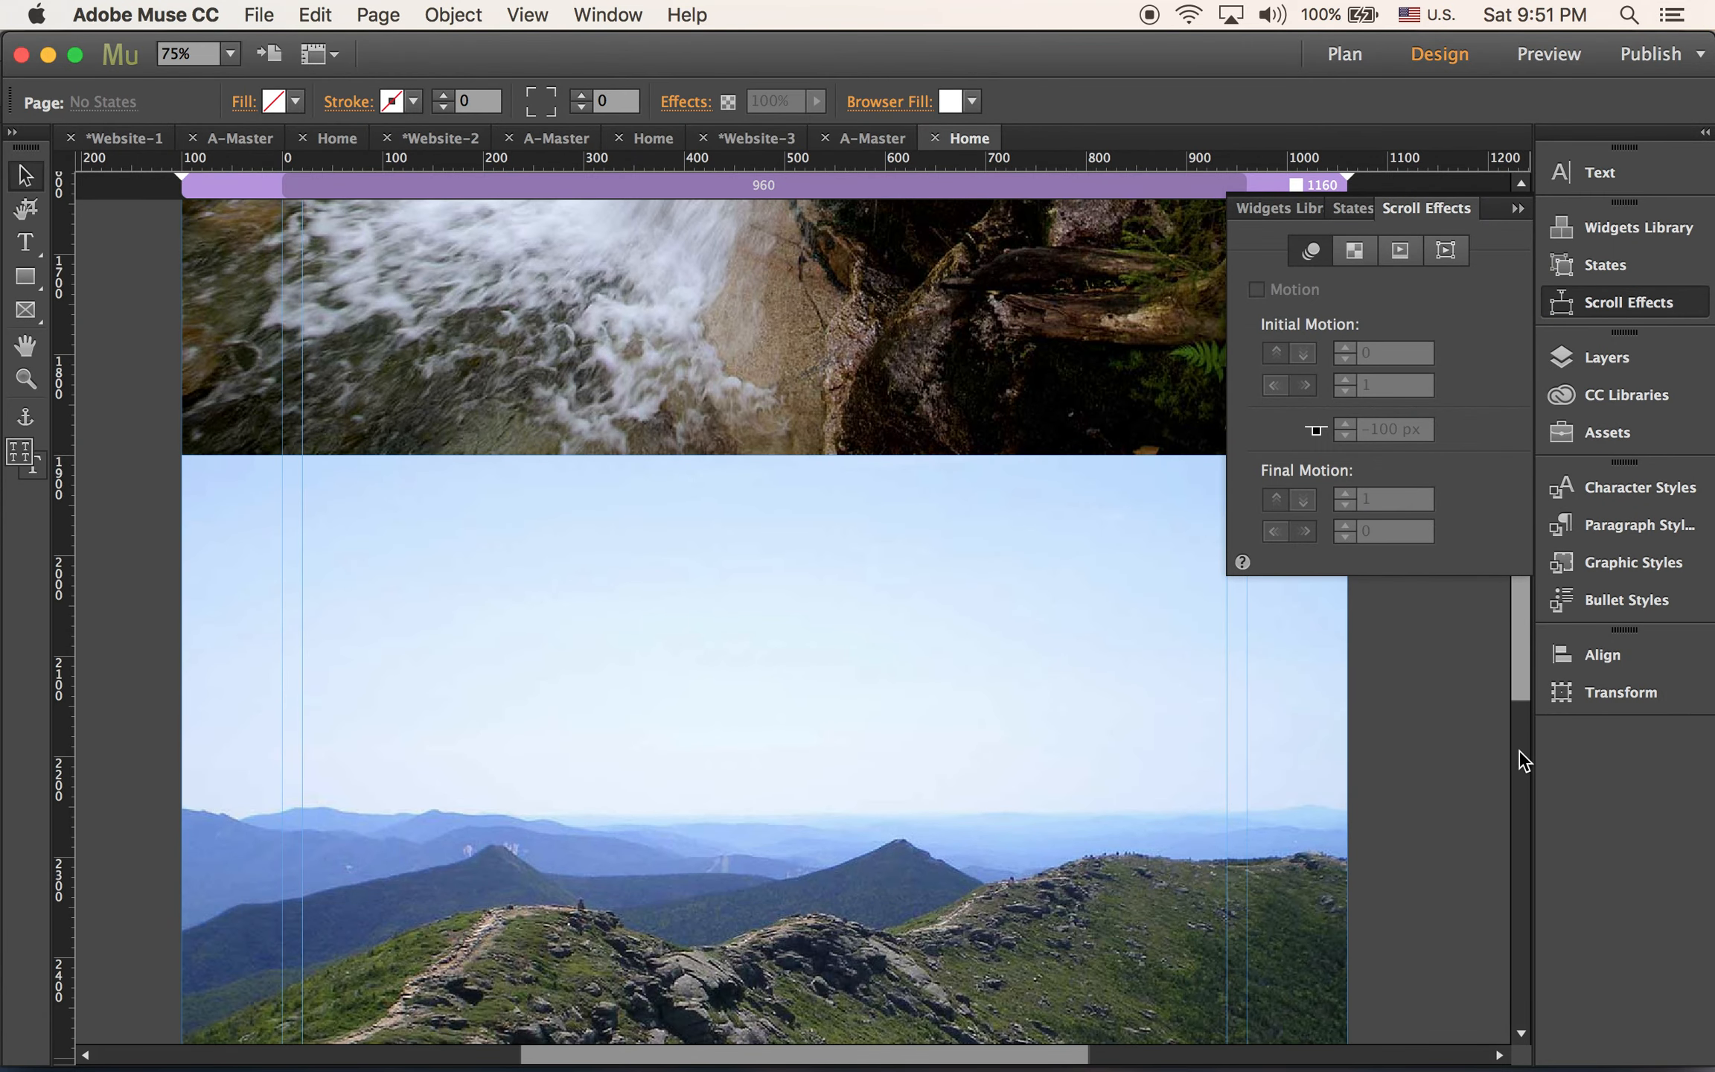
# Duplicate the green ridge photo rectangle and place the copy directly below the original, with its top edge at about 2913 px
pyautogui.scroll(-5, 1506, 824)
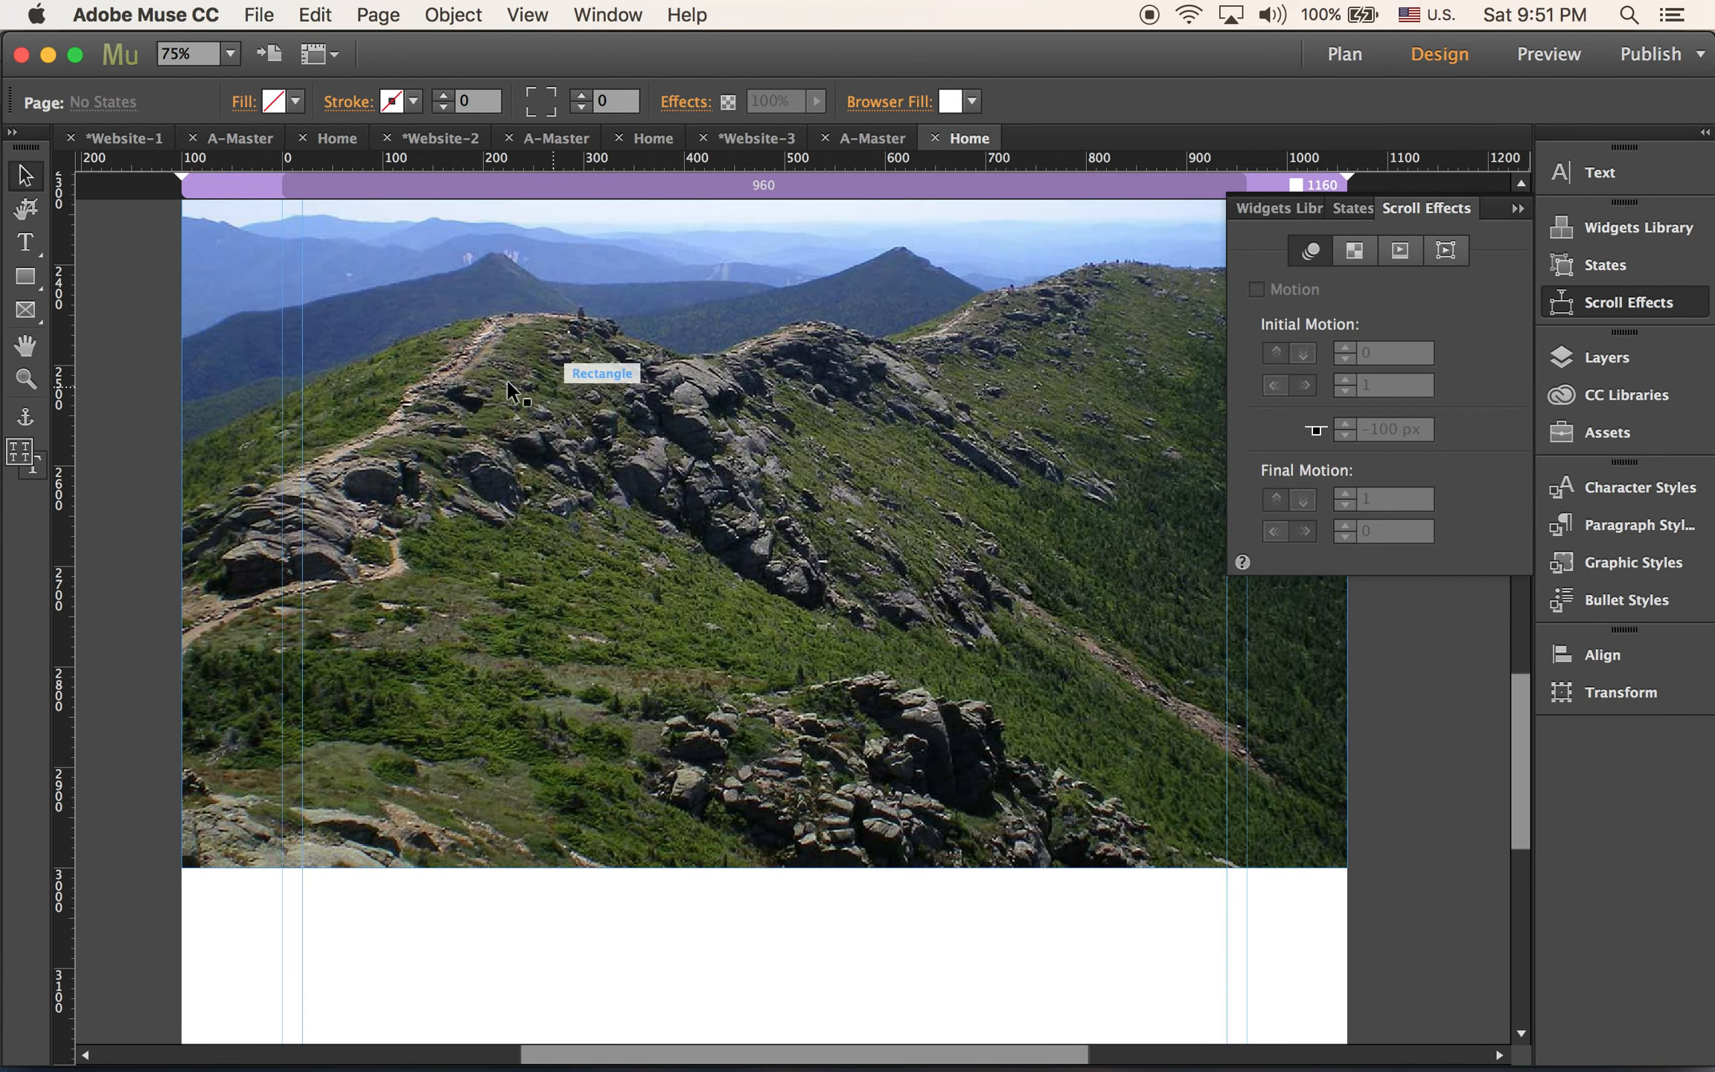
pyautogui.moveTo(1522, 708); pyautogui.dragTo(1518, 765)
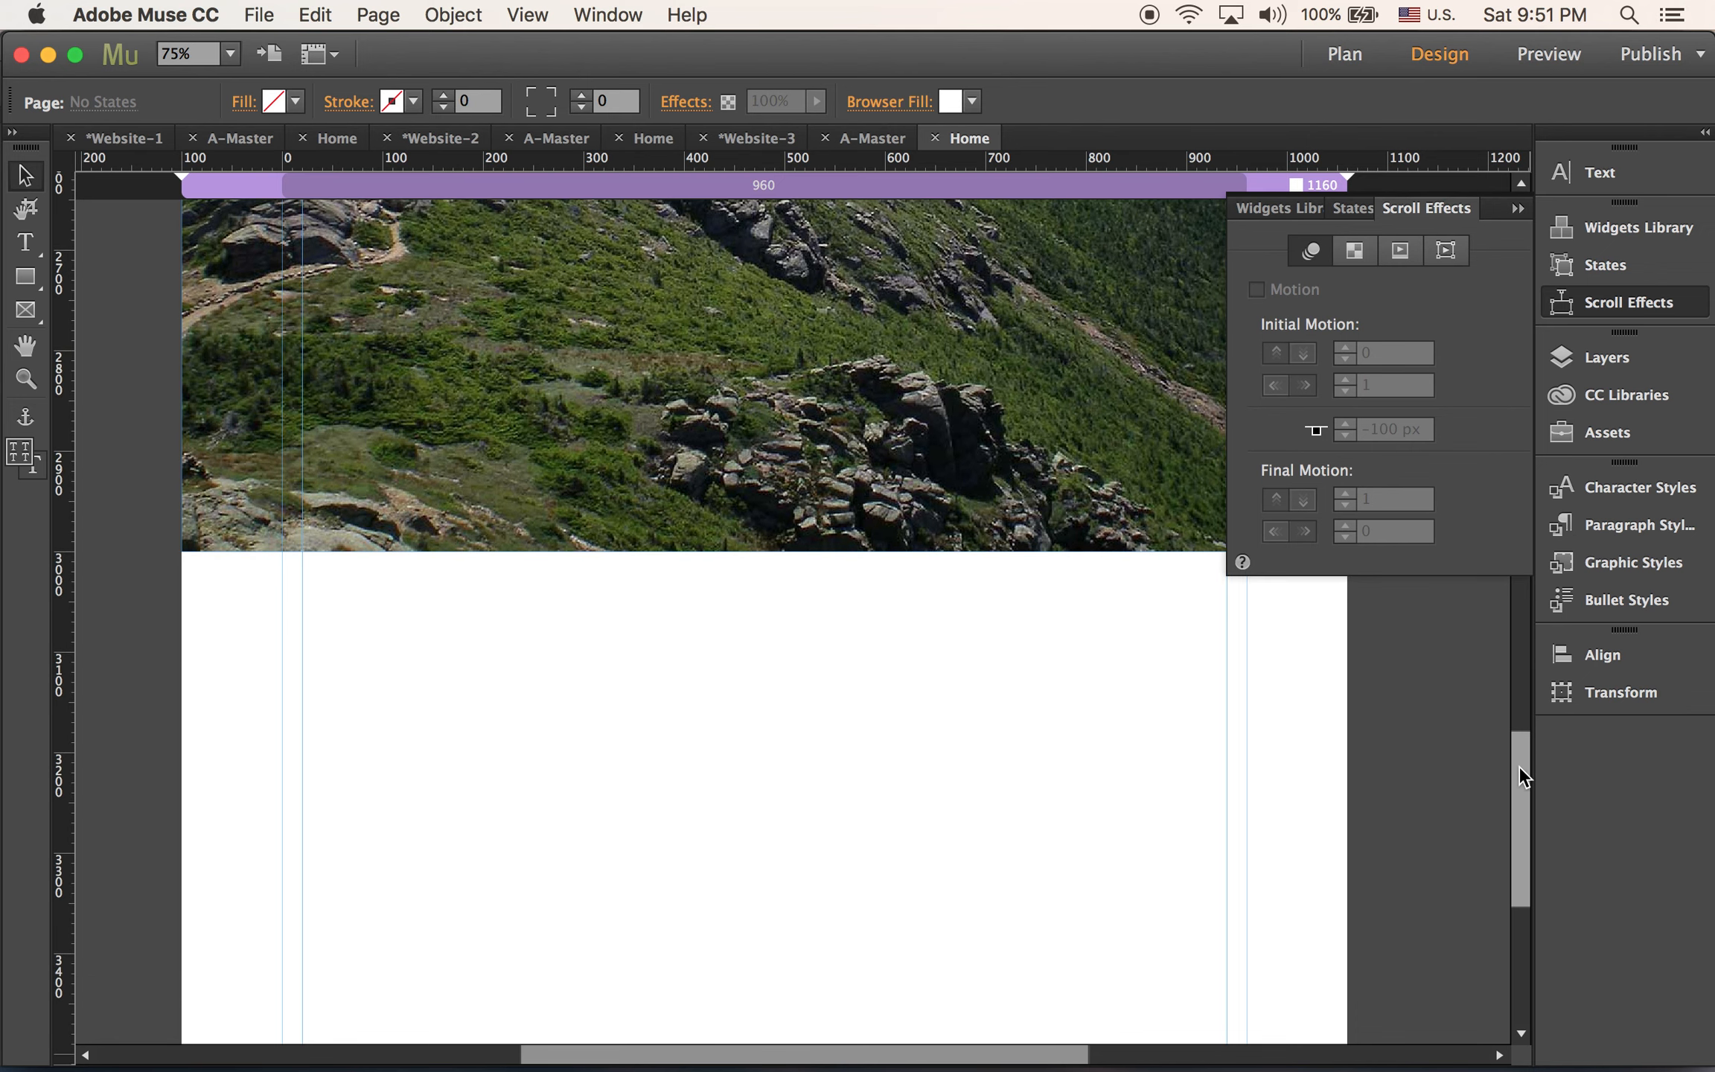
pyautogui.click(320, 276)
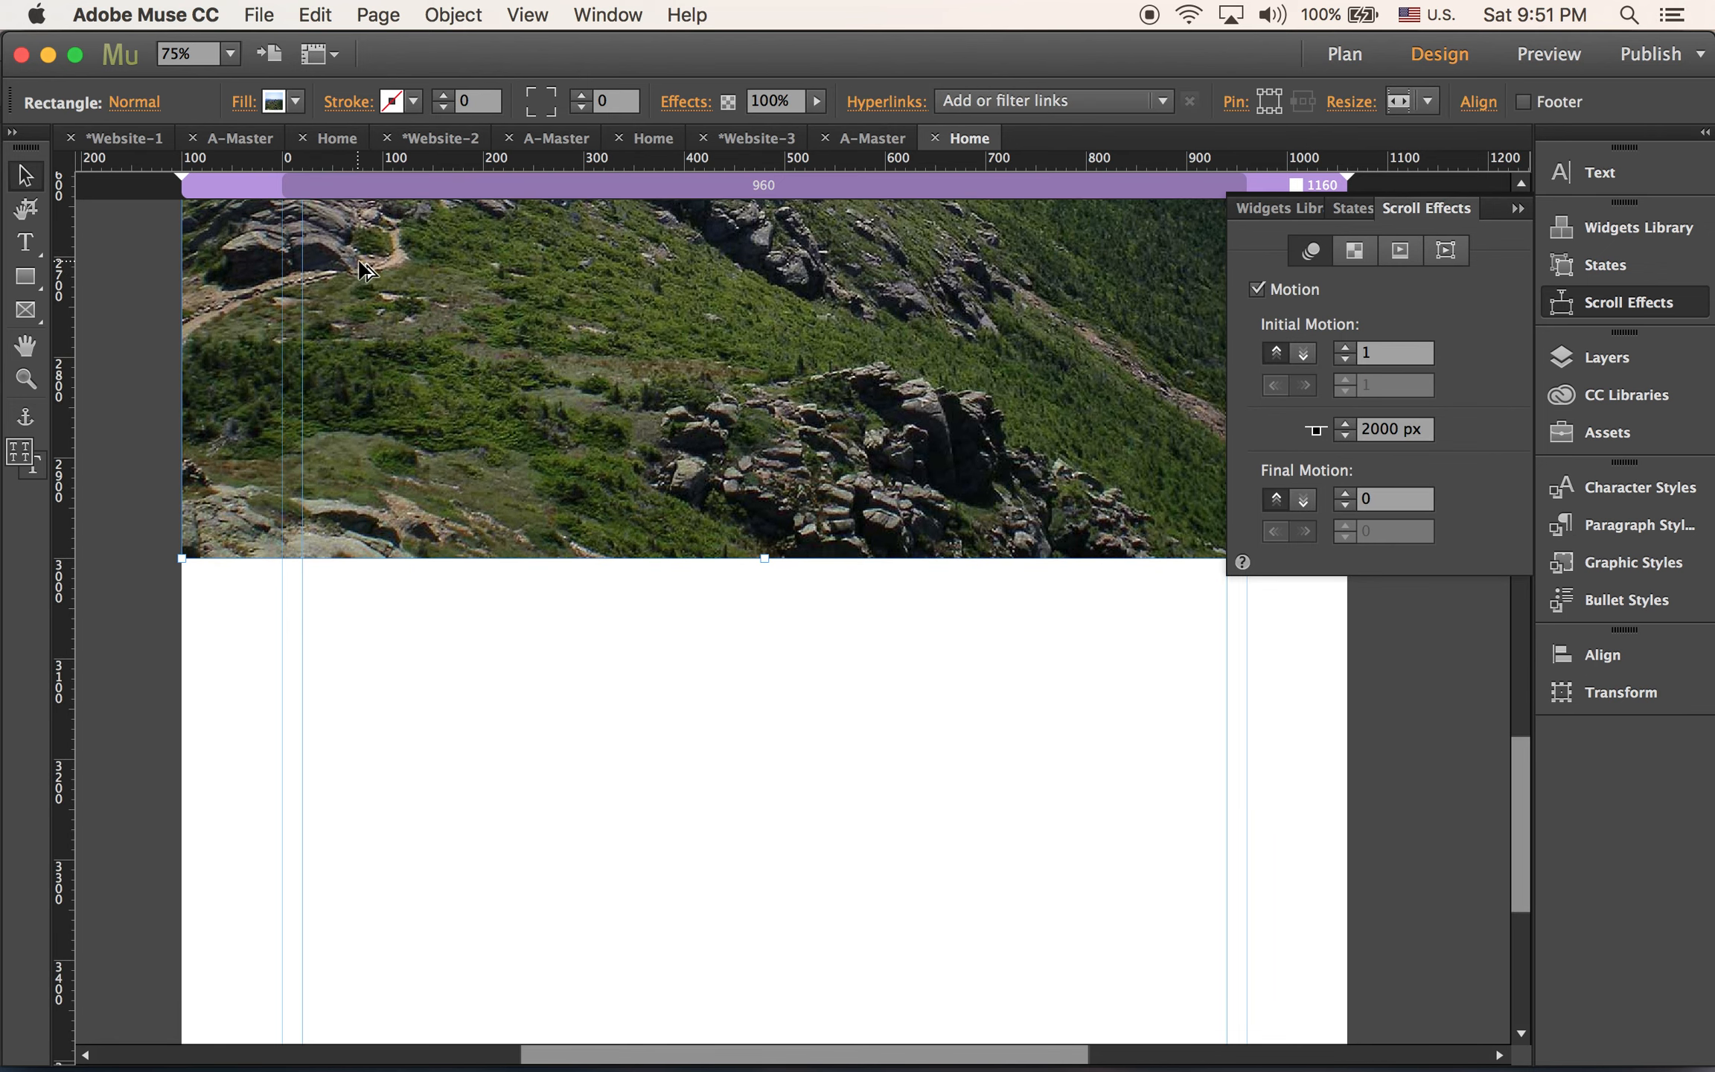
pyautogui.moveTo(476, 262); pyautogui.dragTo(491, 875)
pyautogui.moveTo(552, 405); pyautogui.dragTo(527, 672)
pyautogui.press('super+a')
pyautogui.click(375, 638)
pyautogui.moveTo(533, 678); pyautogui.dragTo(534, 633)
pyautogui.click(126, 557)
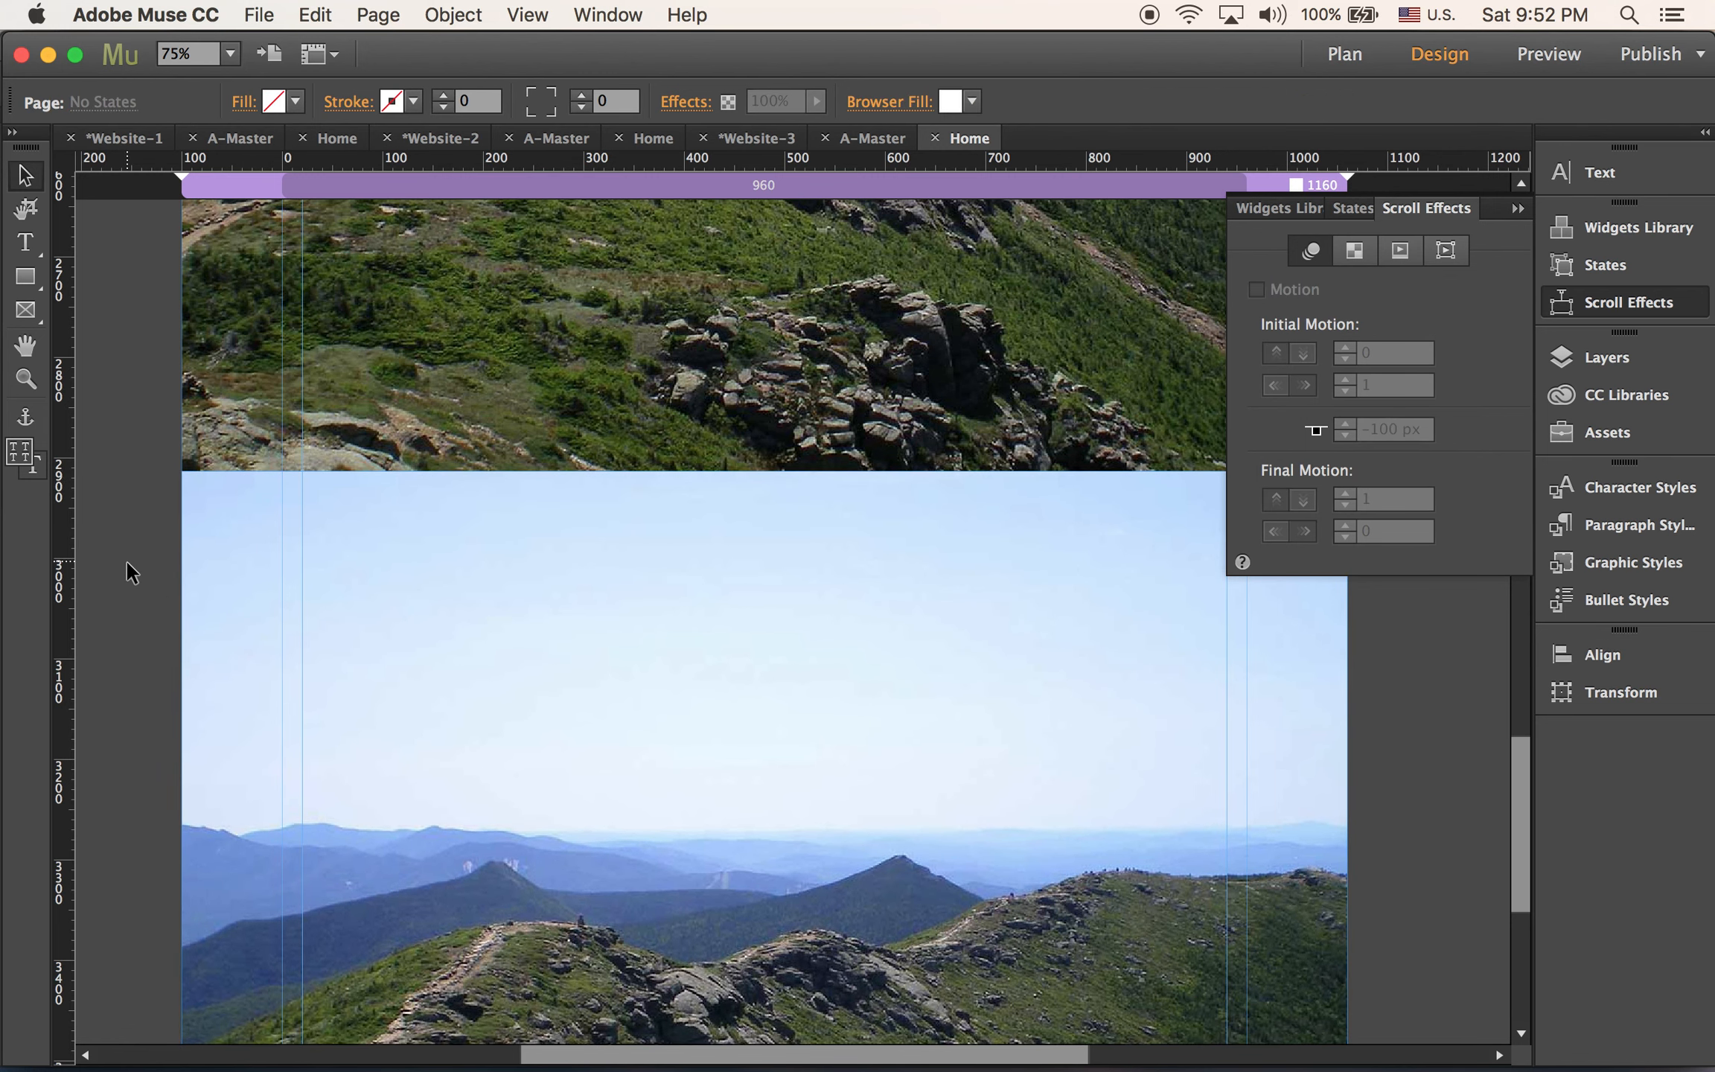
# Replace the fill image of the copied ridge photo rectangle with img4.jpg
pyautogui.click(397, 577)
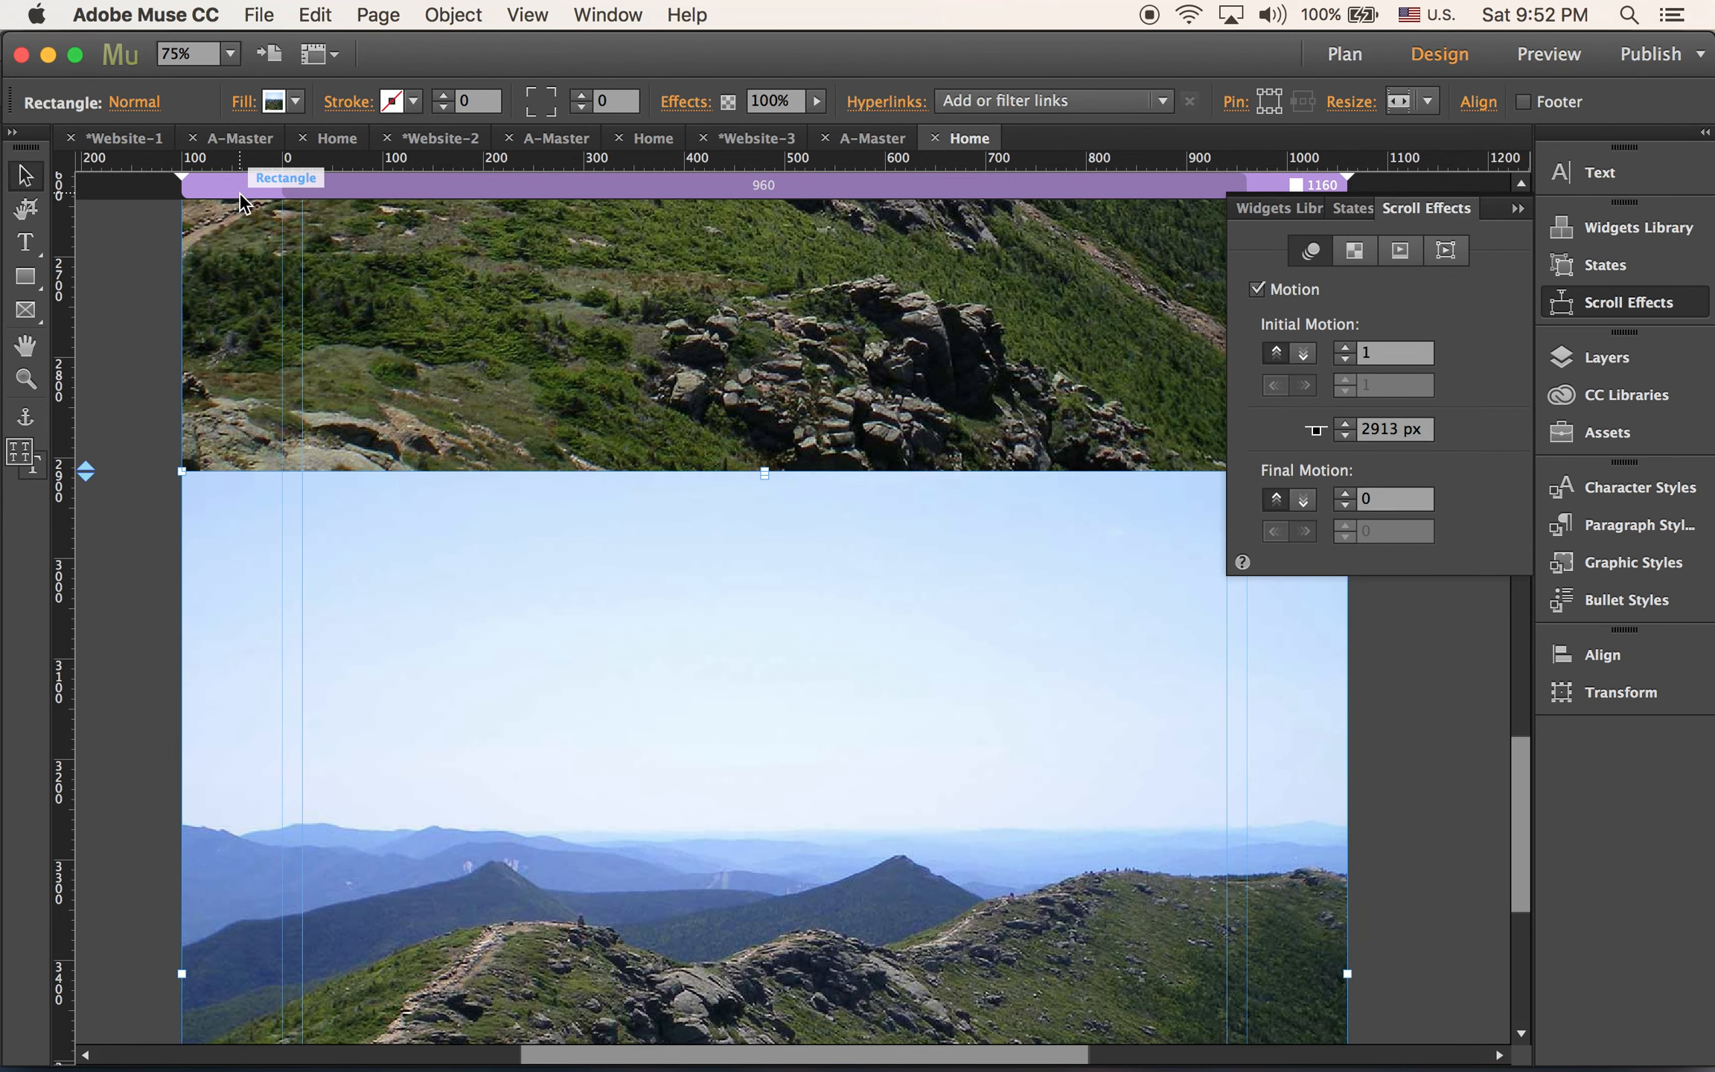
pyautogui.click(244, 103)
pyautogui.click(385, 337)
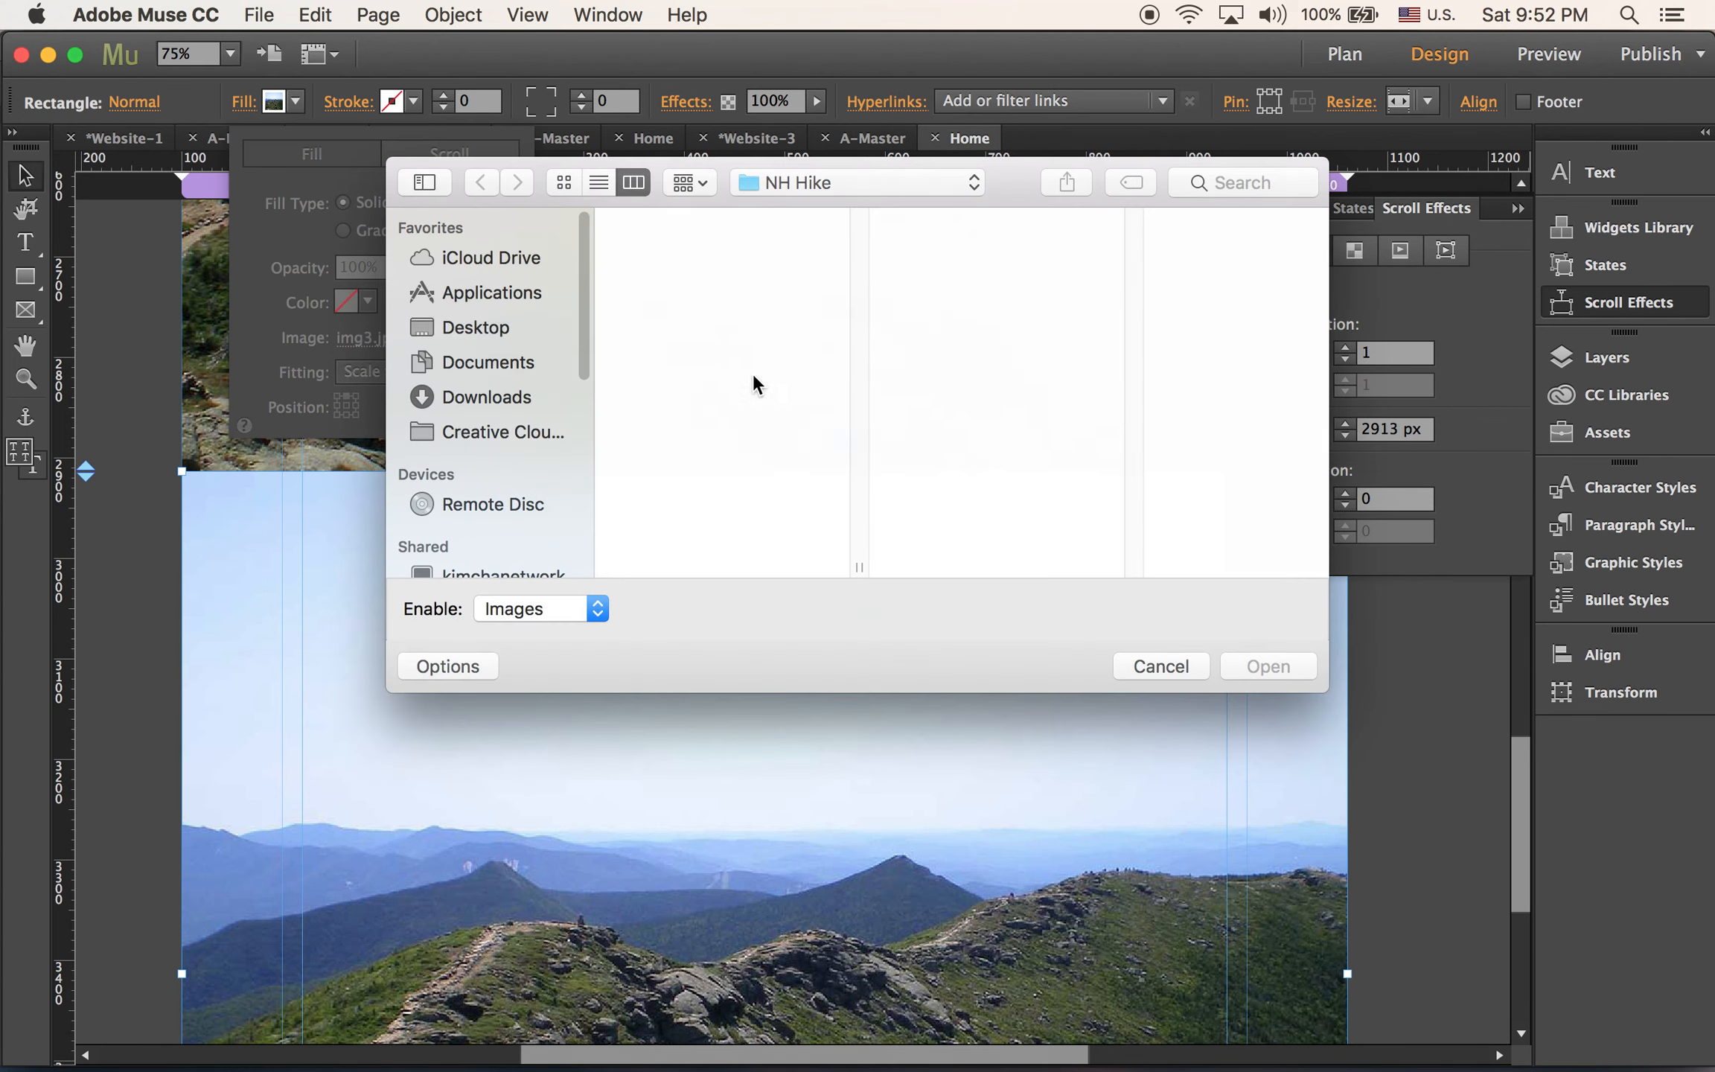
pyautogui.click(676, 412)
pyautogui.click(1156, 662)
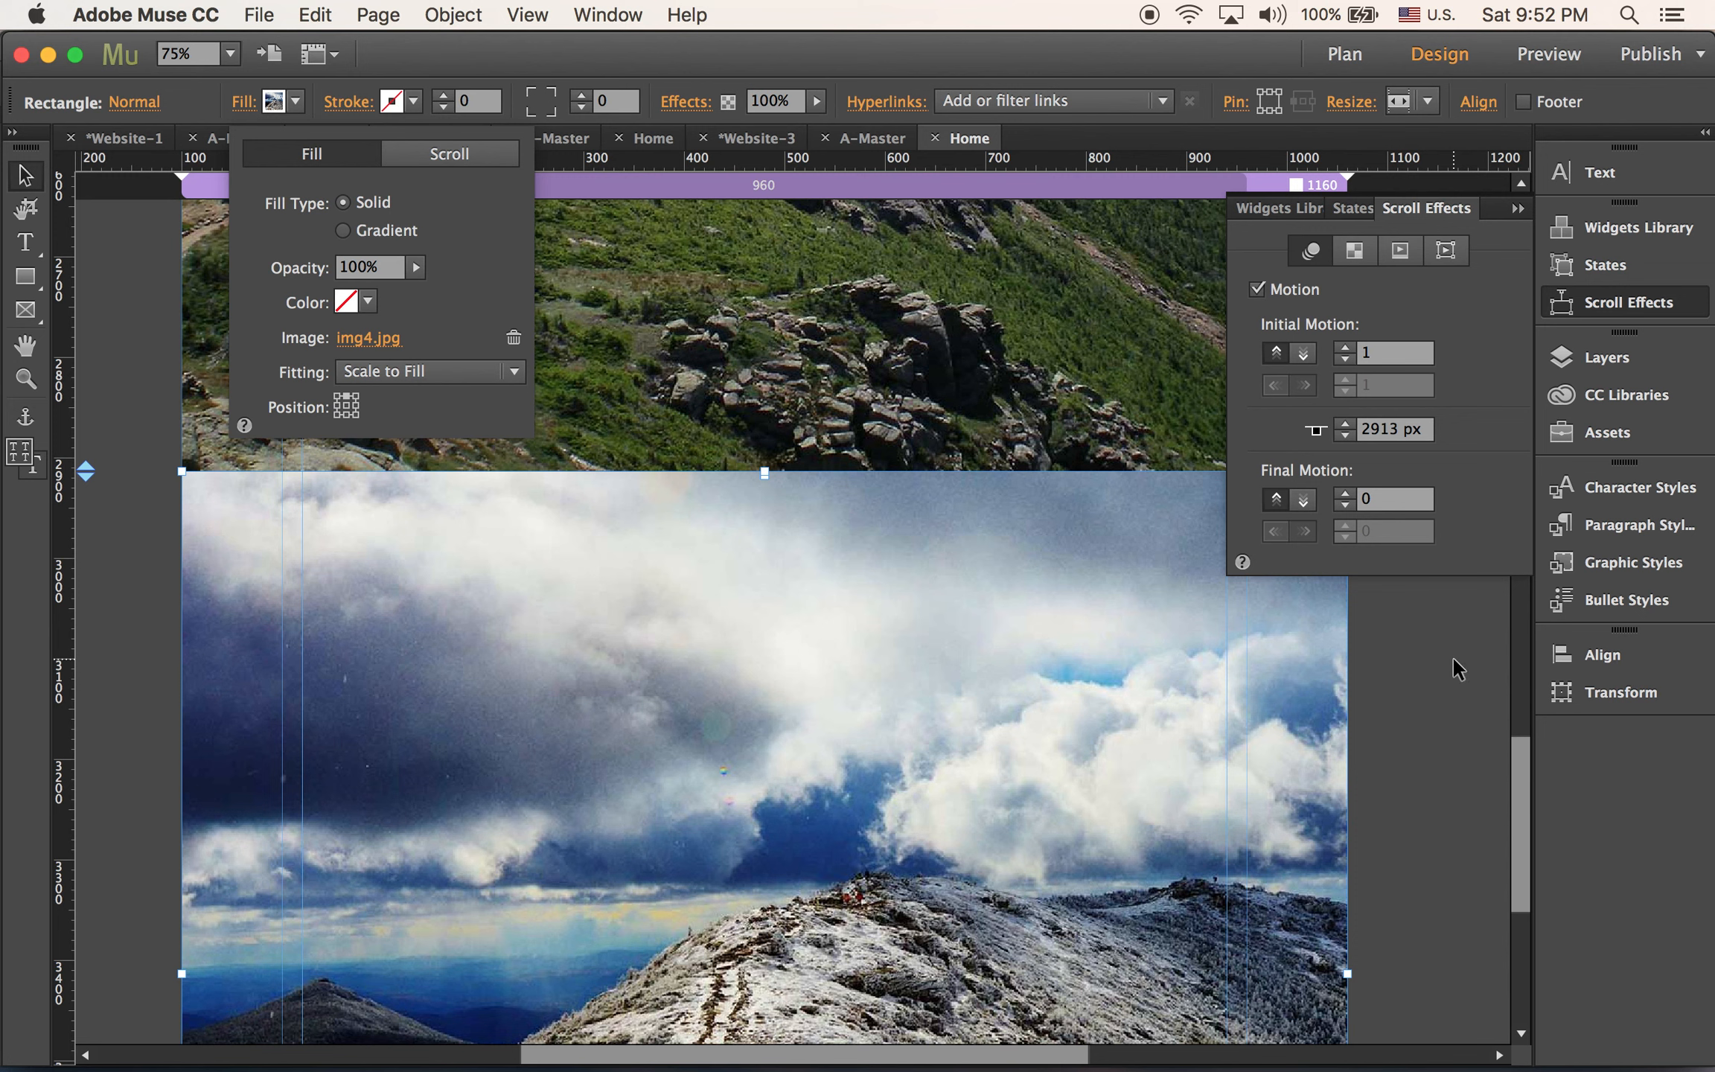
pyautogui.click(1284, 665)
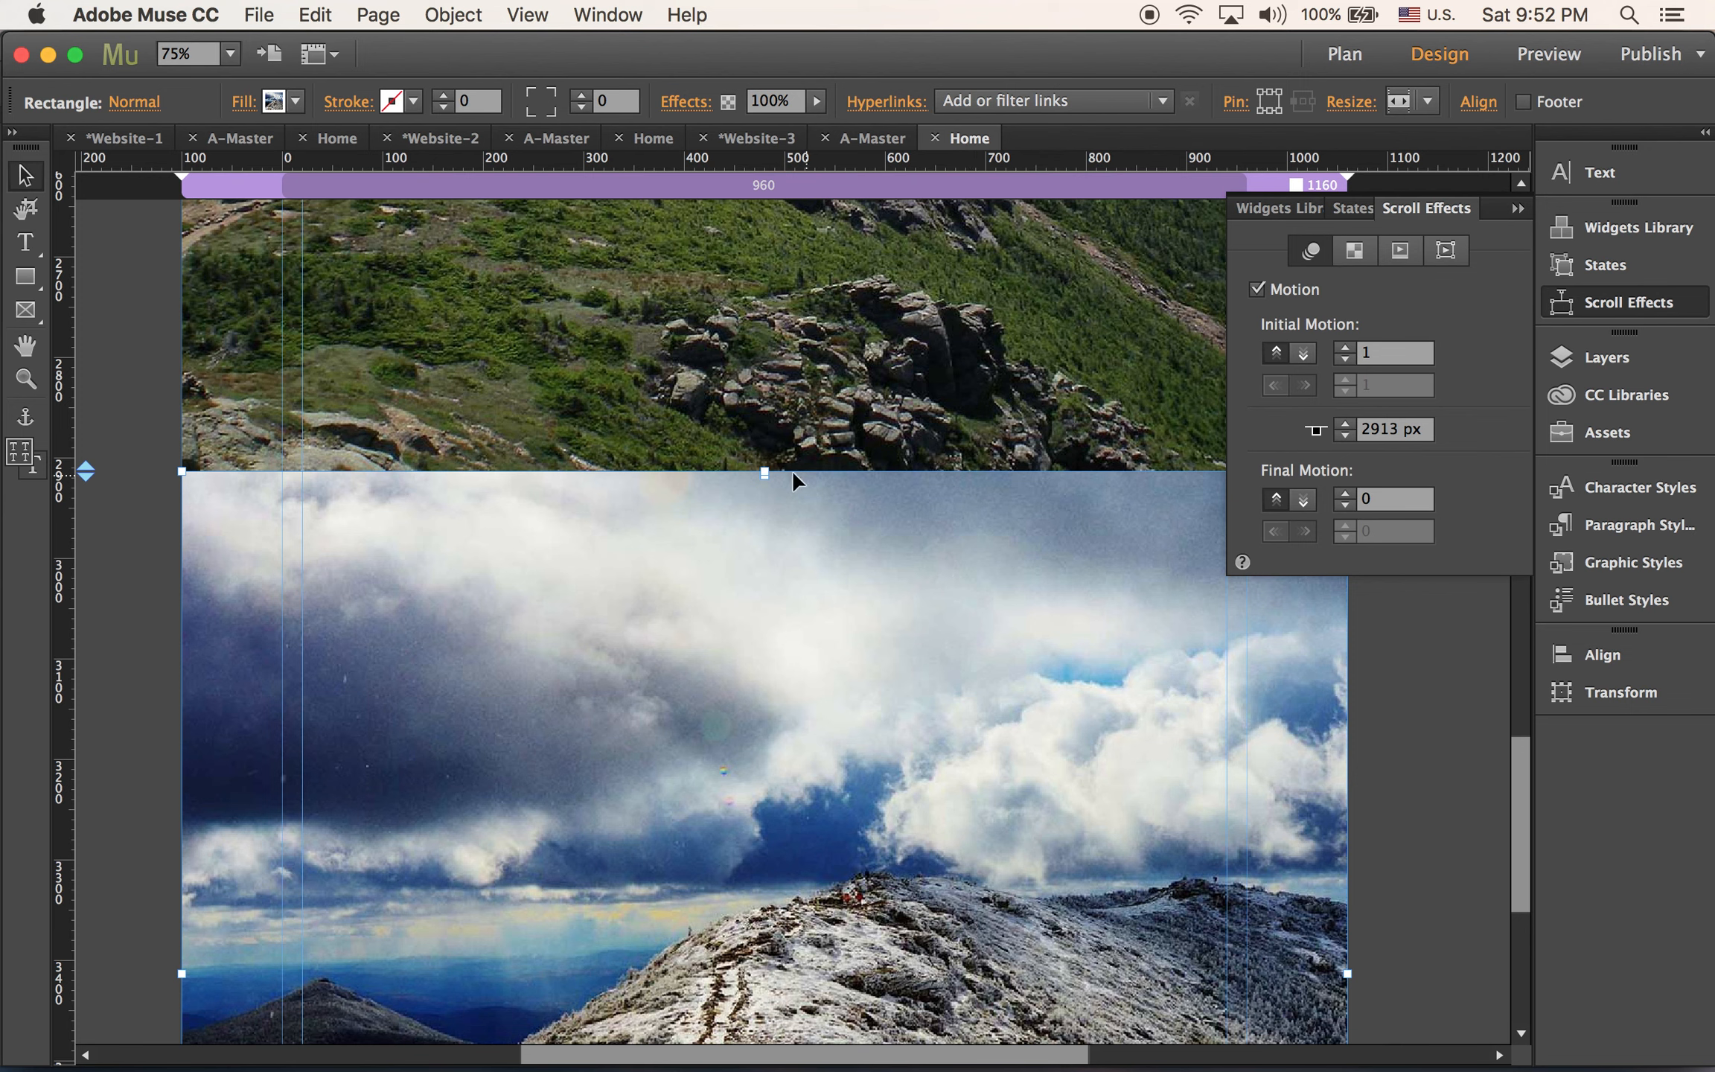
# Try to stretch the cloudy ridge photo's top edge upward to about 2863 px and undo the resizing
pyautogui.moveTo(766, 471); pyautogui.dragTo(772, 419)
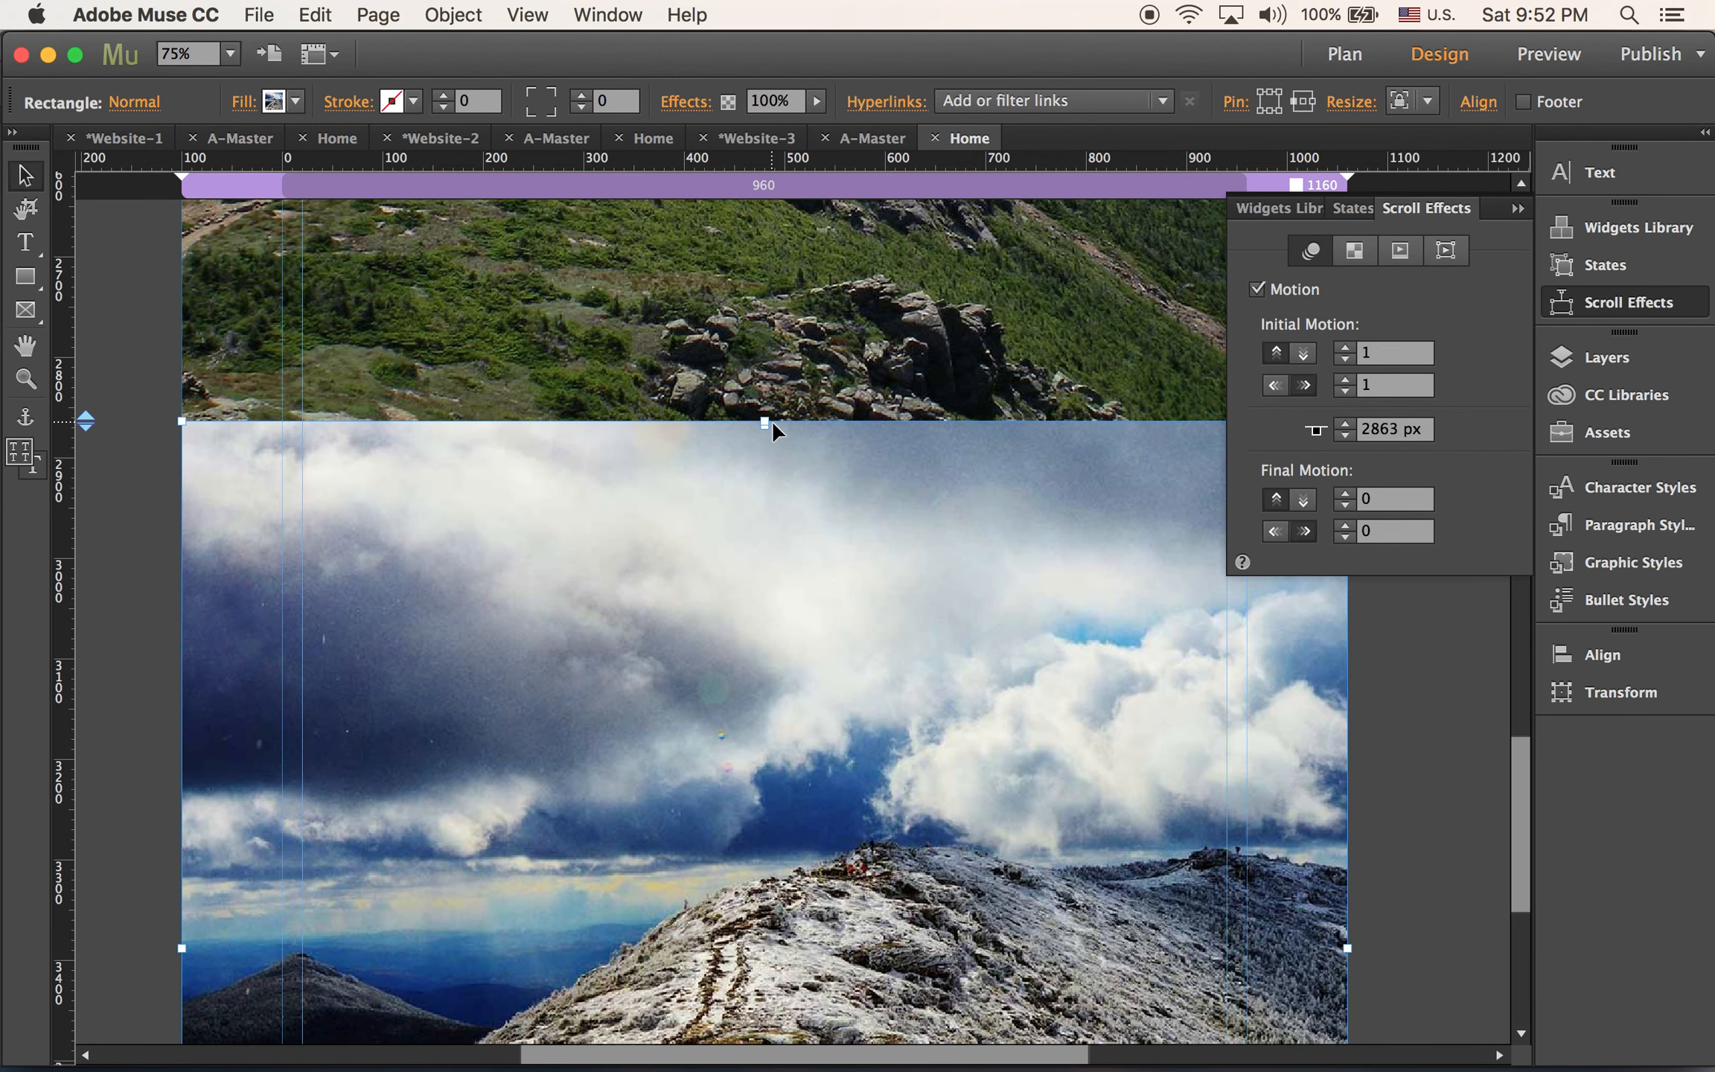
pyautogui.click(1378, 431)
pyautogui.click(969, 585)
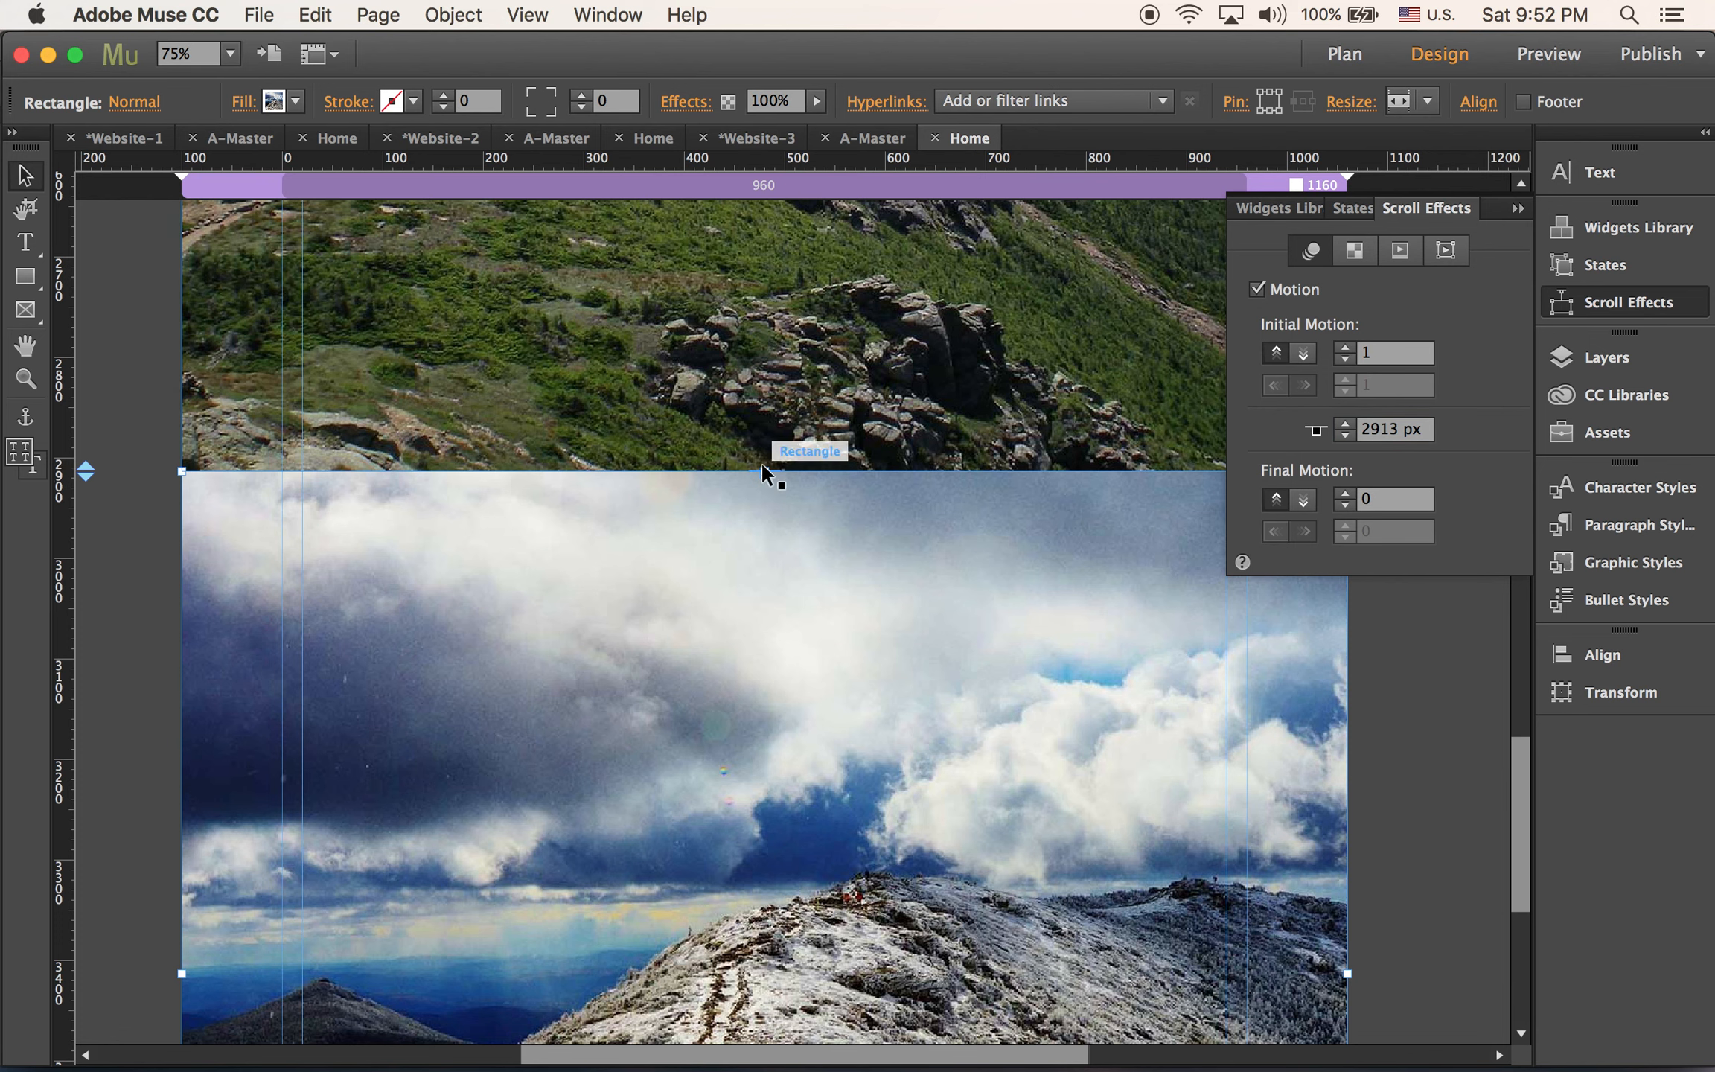
pyautogui.moveTo(765, 471)
pyautogui.mouseDown()
pyautogui.moveTo(766, 433)
pyautogui.moveTo(767, 480)
pyautogui.moveTo(774, 432)
pyautogui.moveTo(807, 466)
pyautogui.mouseUp()
pyautogui.press('super+z')
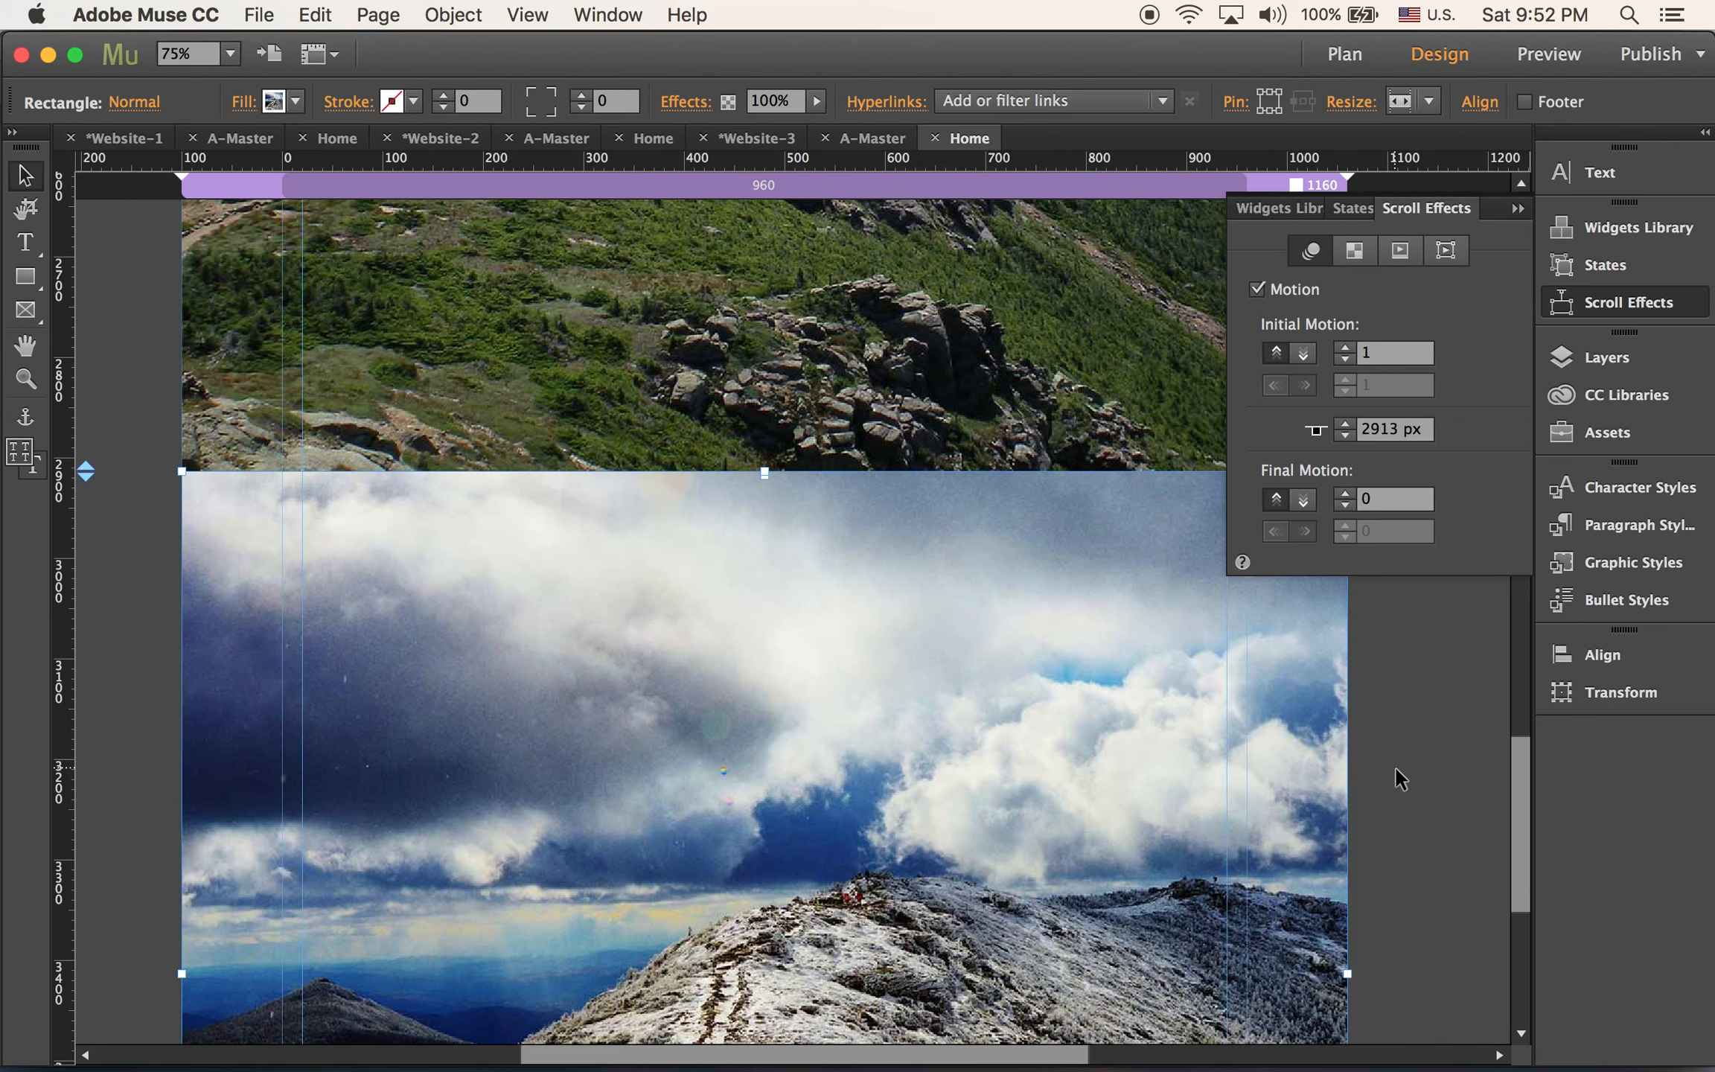
# Preview the page in Chrome, scroll down through the photos to the cloudy ridge, and return to Adobe Muse
pyautogui.press('super+shift+e')
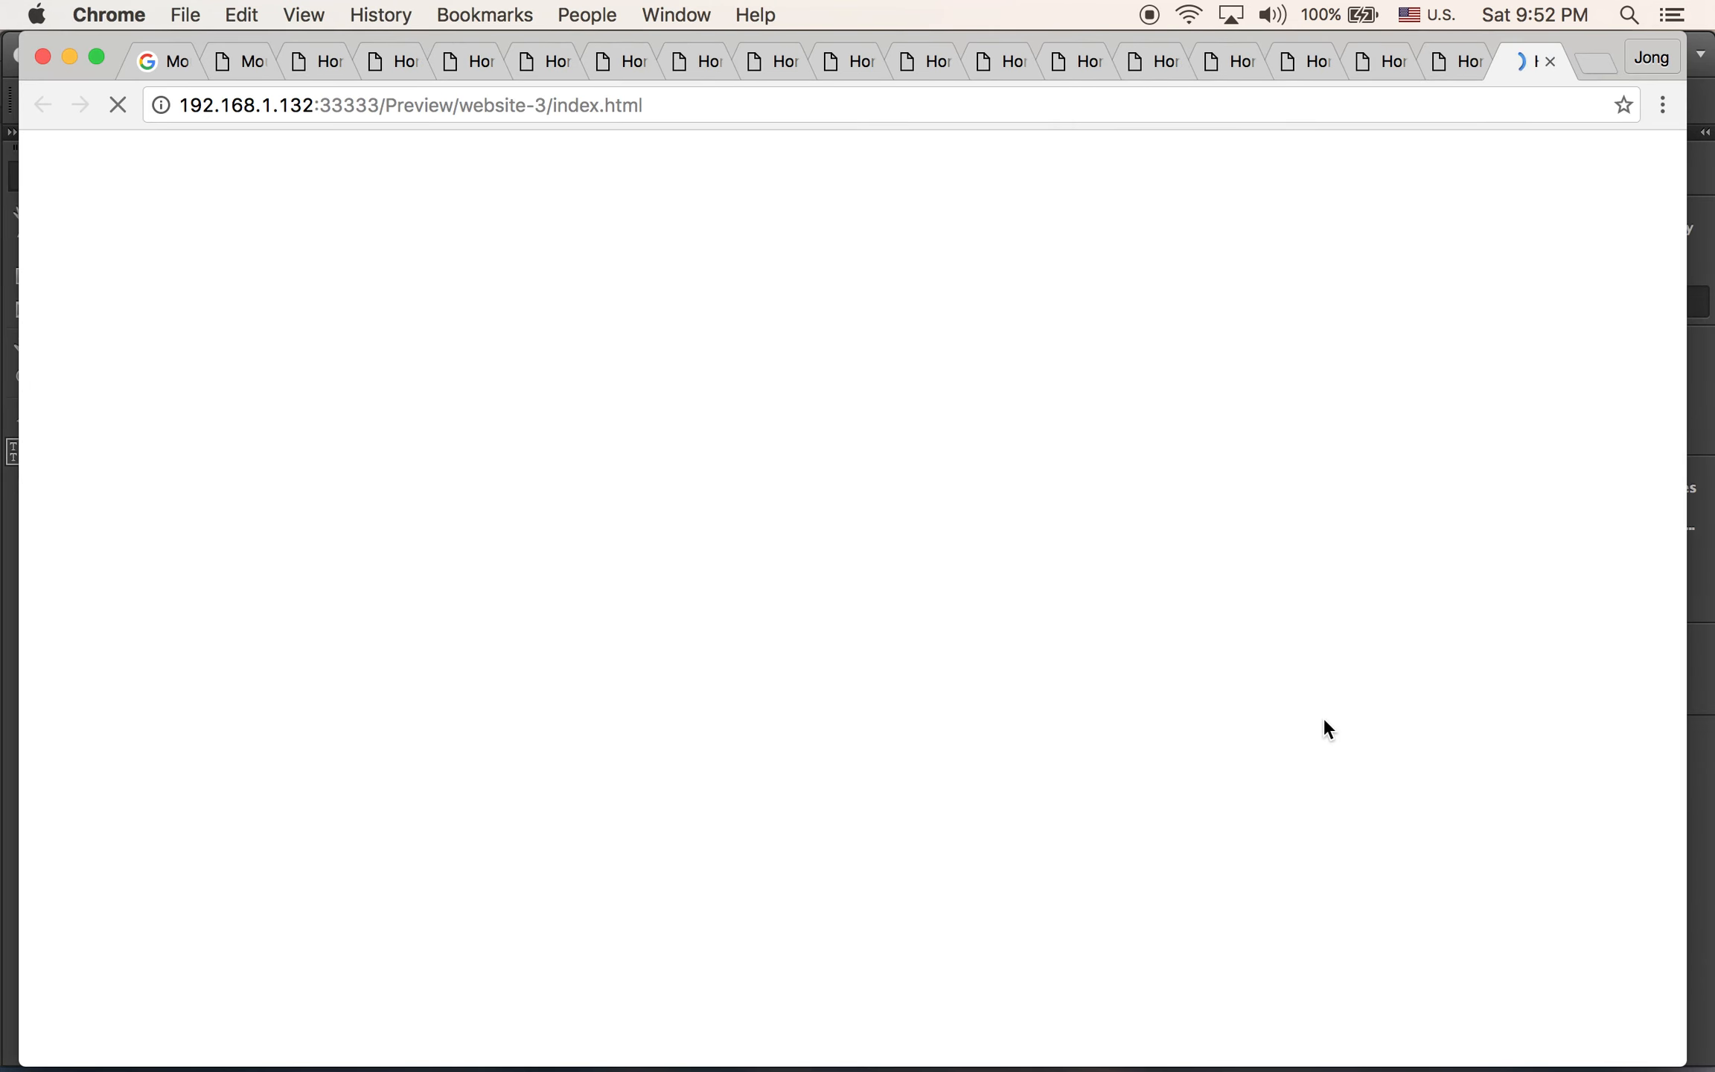
pyautogui.scroll(-10, 1230, 606)
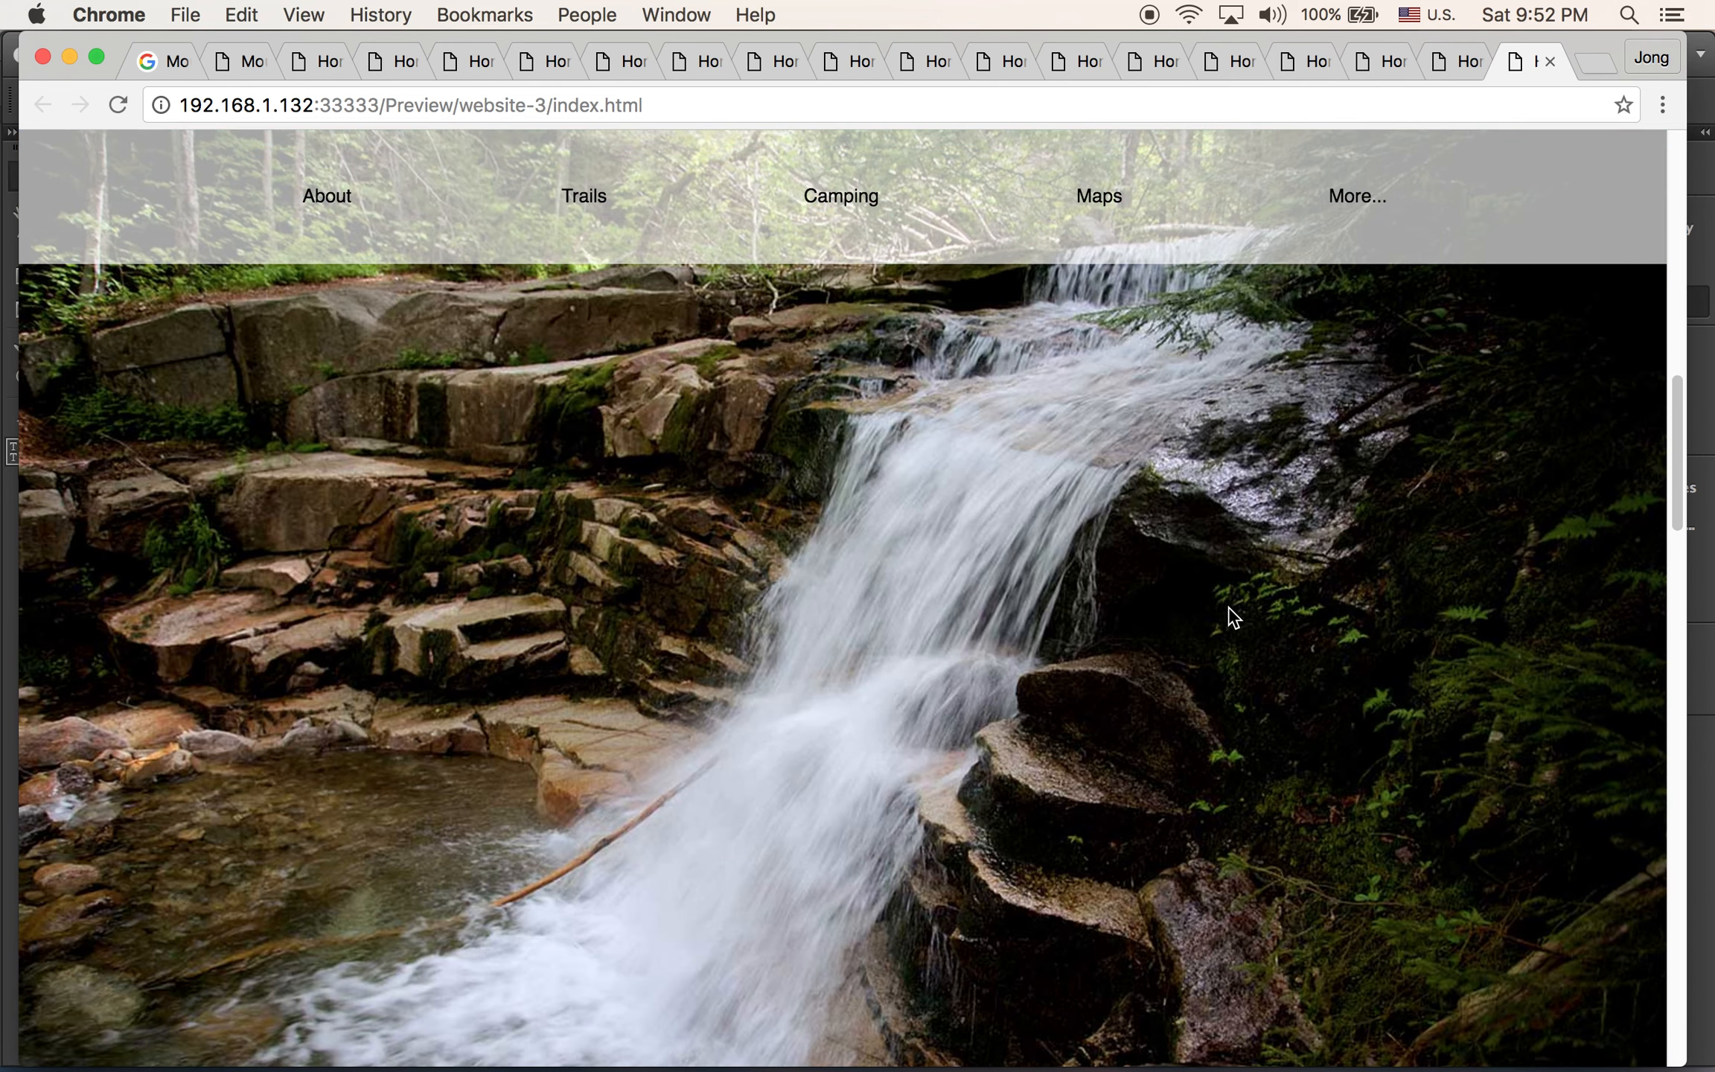
pyautogui.scroll(-10, 1234, 616)
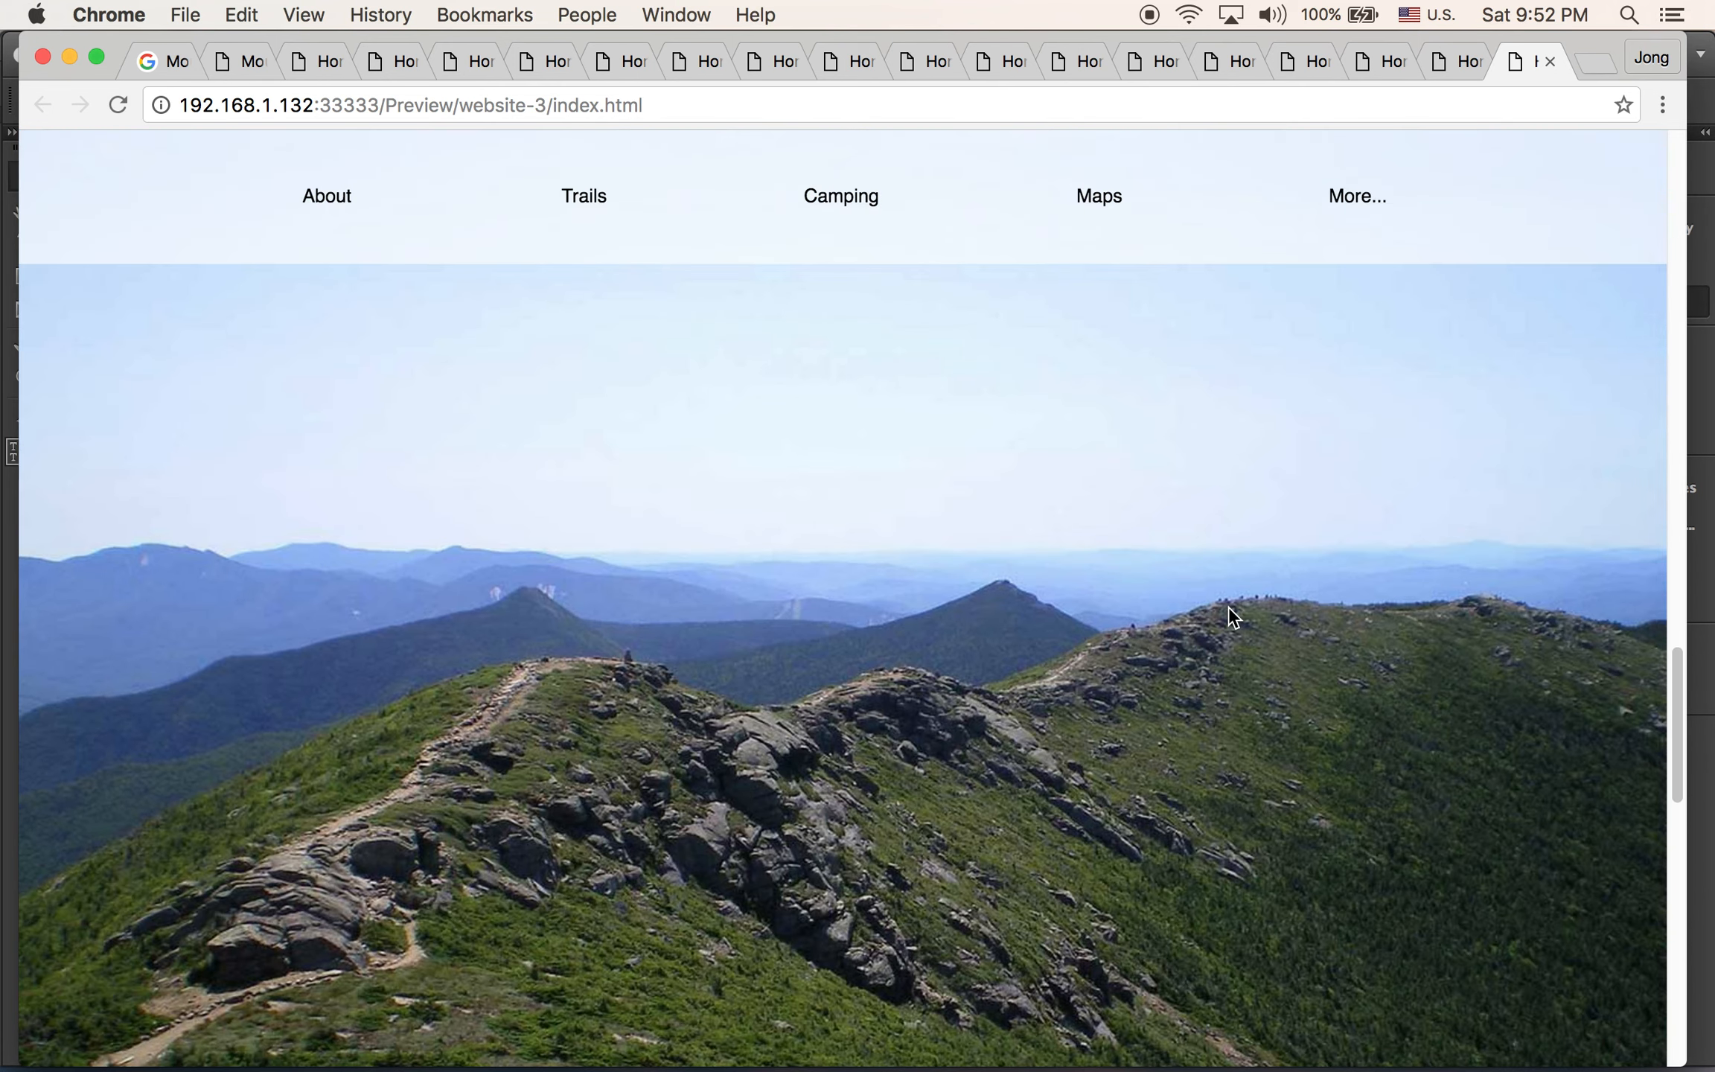
pyautogui.scroll(-5, 1229, 606)
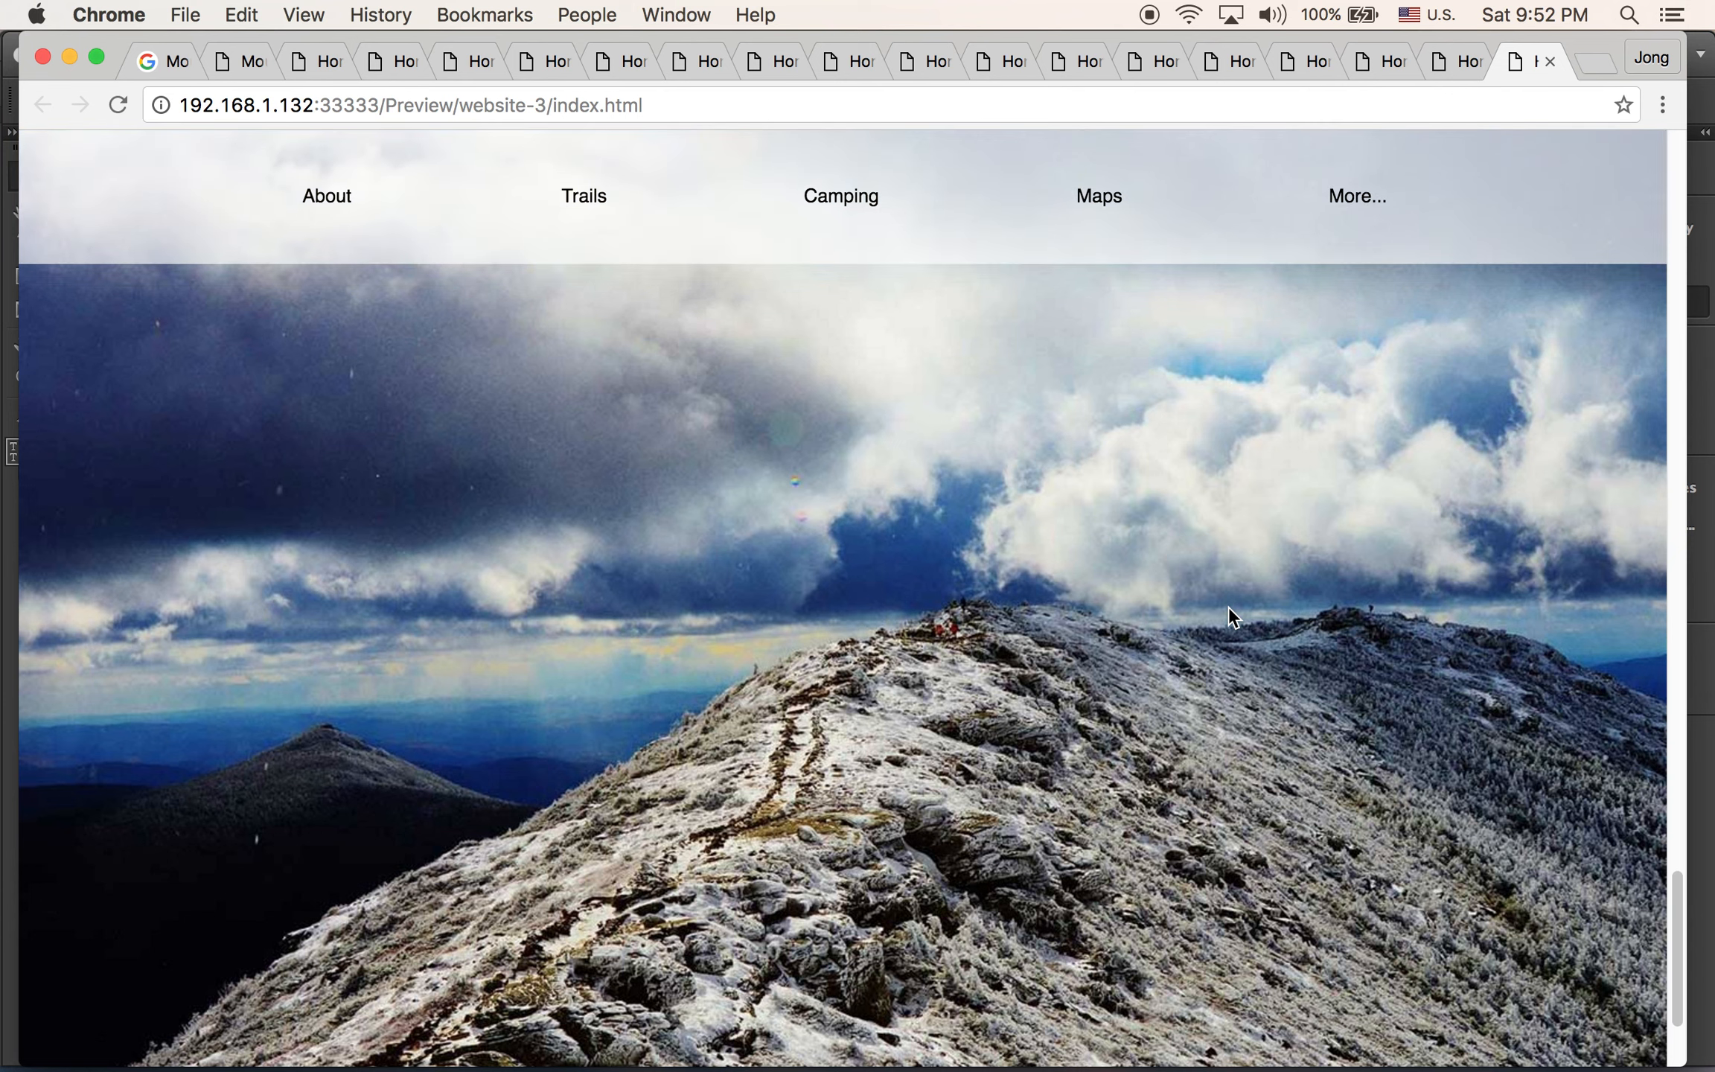
pyautogui.moveTo(995, 1061)
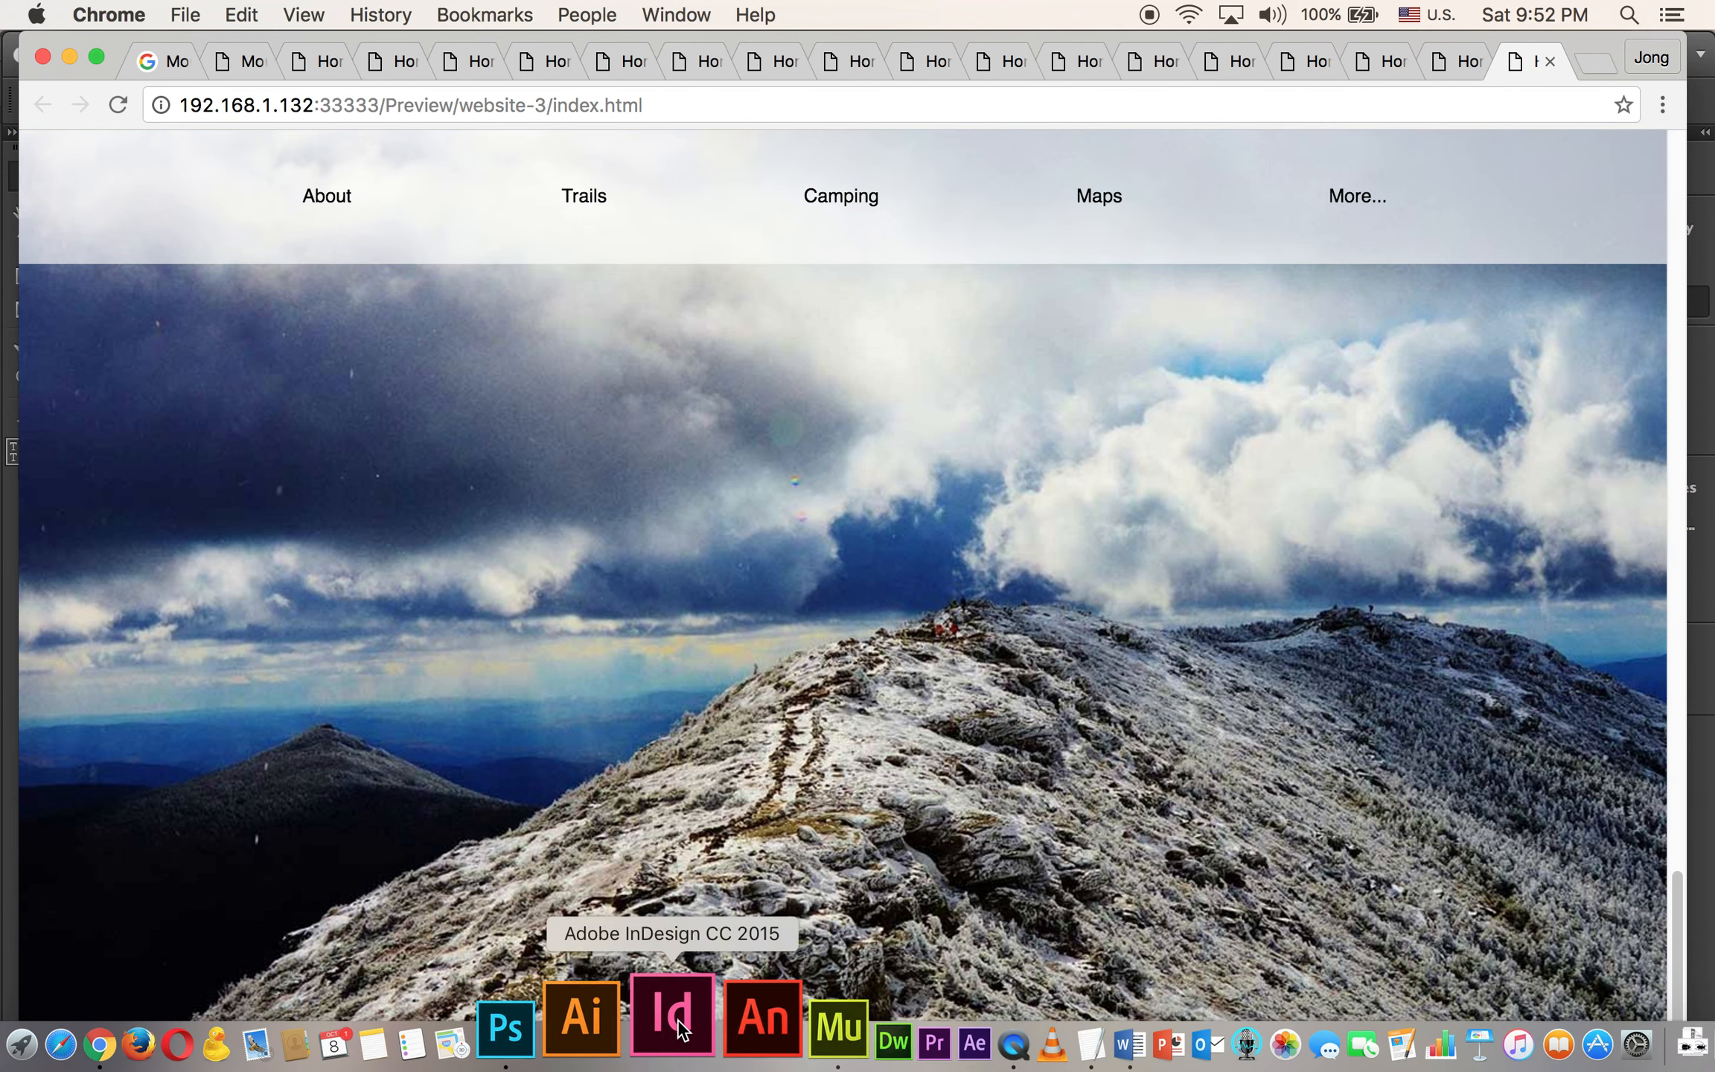
pyautogui.click(748, 1019)
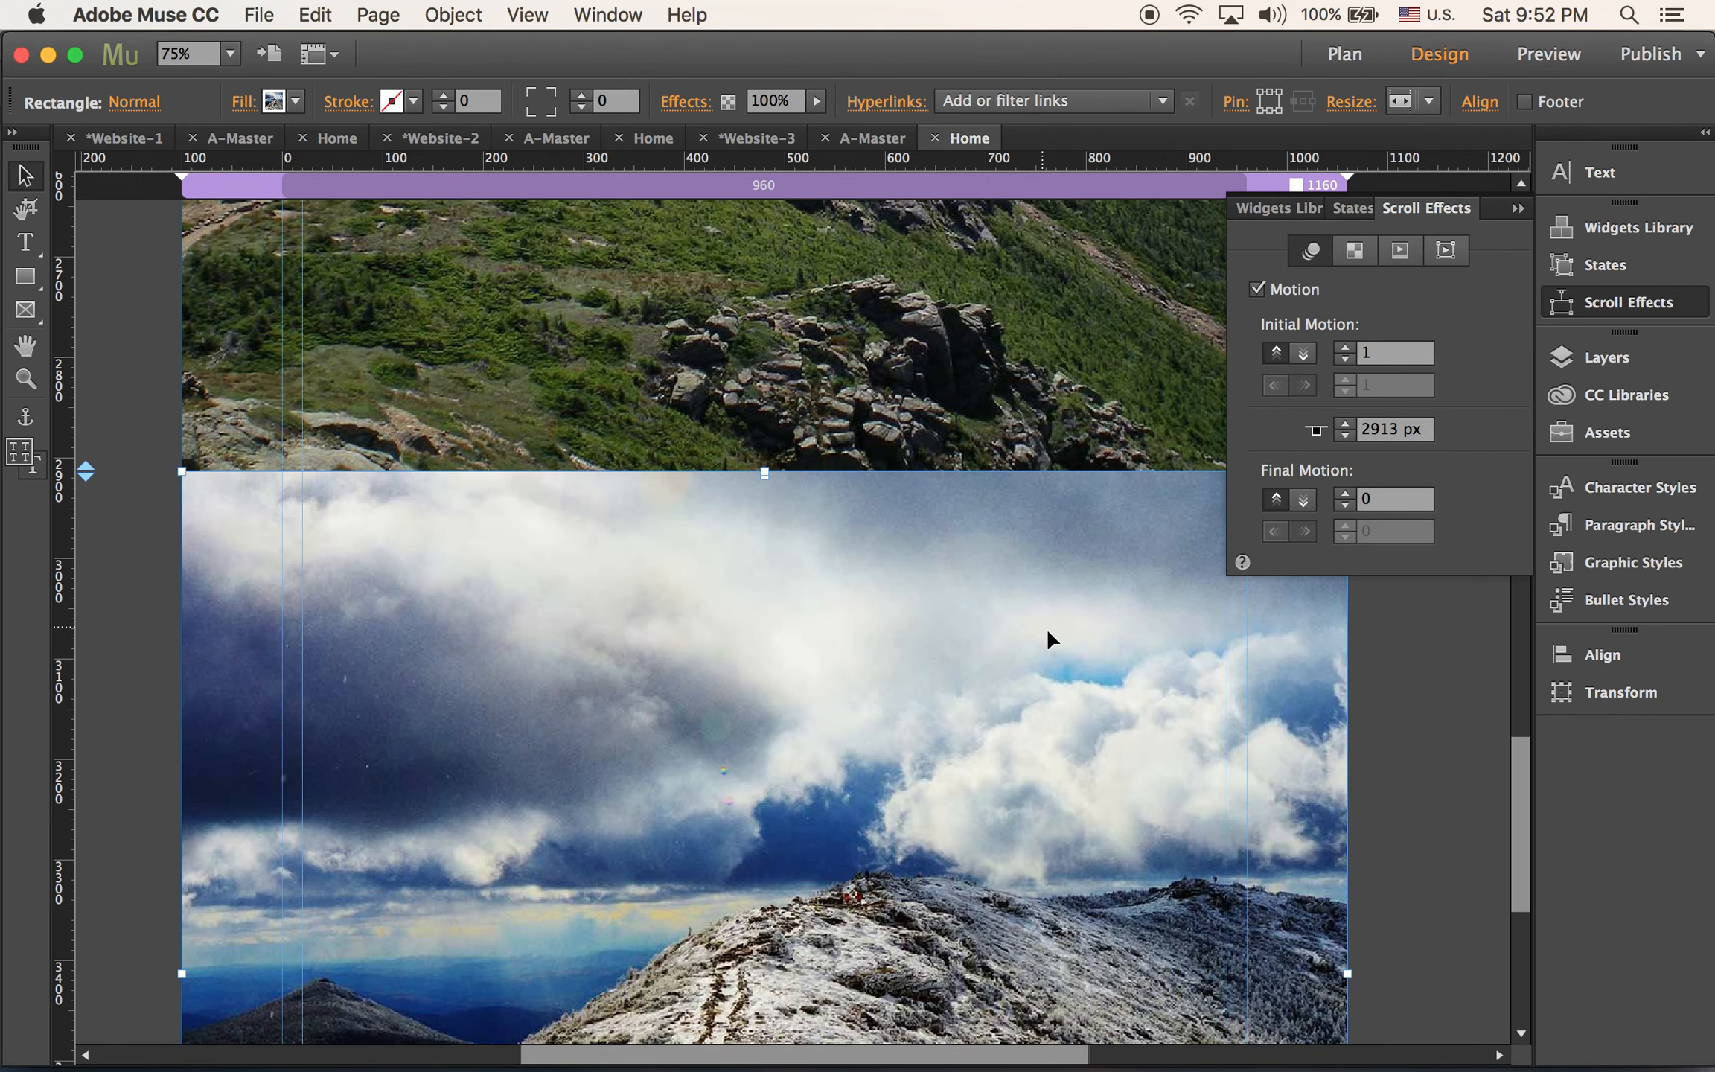
# Extend the page bottom to about 5000 px and place a copy of the cloudy ridge photo directly below it, at about 3913 px
pyautogui.scroll(-5, 1057, 649)
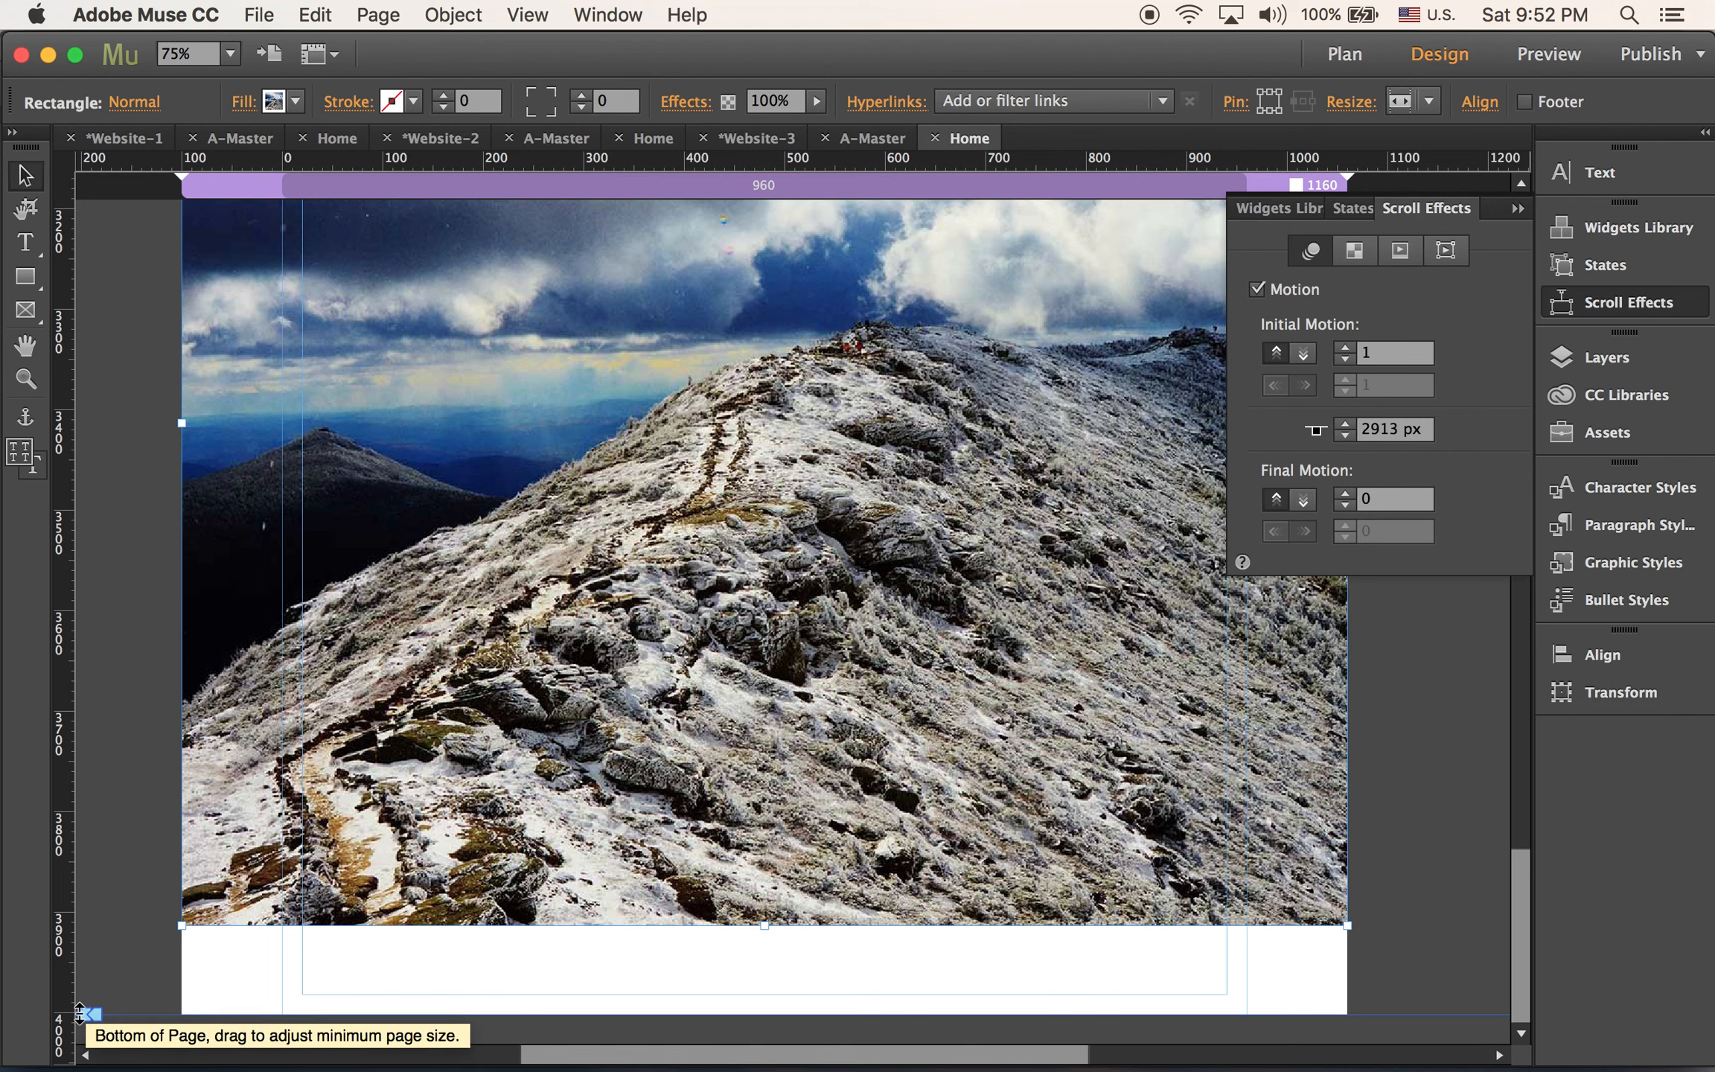
pyautogui.moveTo(79, 1013)
pyautogui.mouseDown()
pyautogui.moveTo(76, 1068)
pyautogui.moveTo(90, 886)
pyautogui.mouseUp()
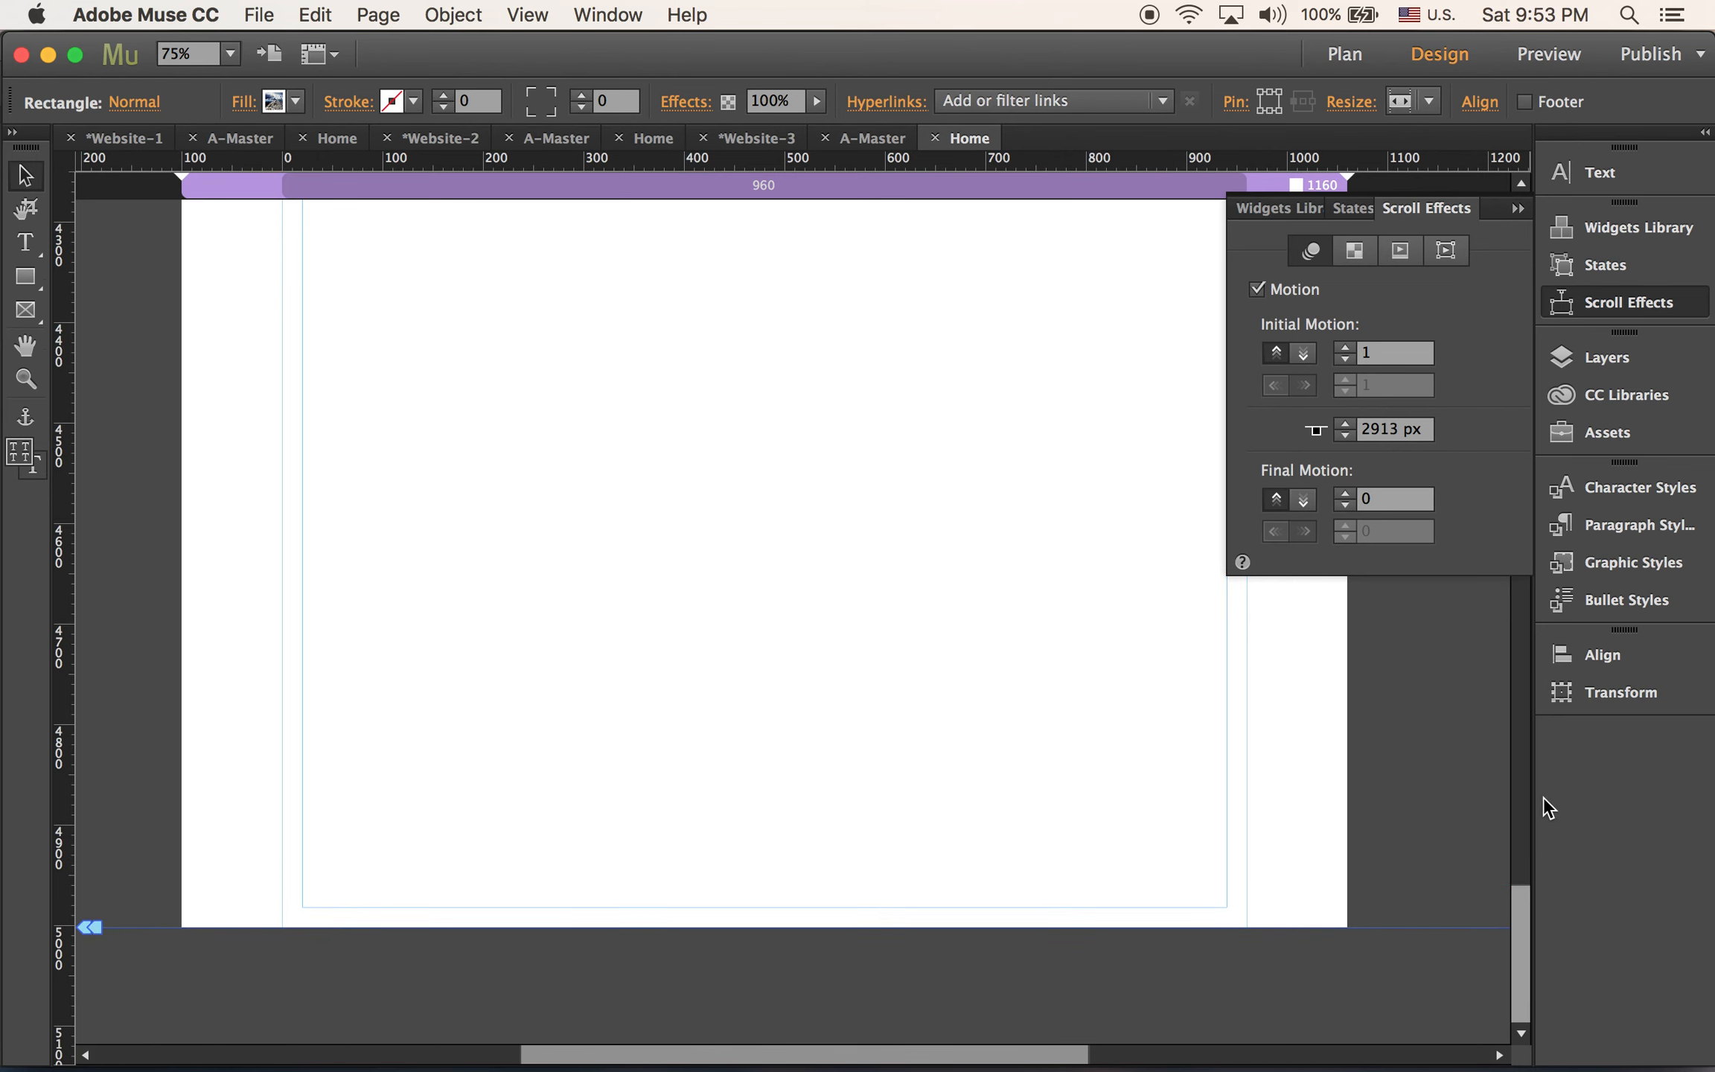
pyautogui.scroll(15, 1533, 707)
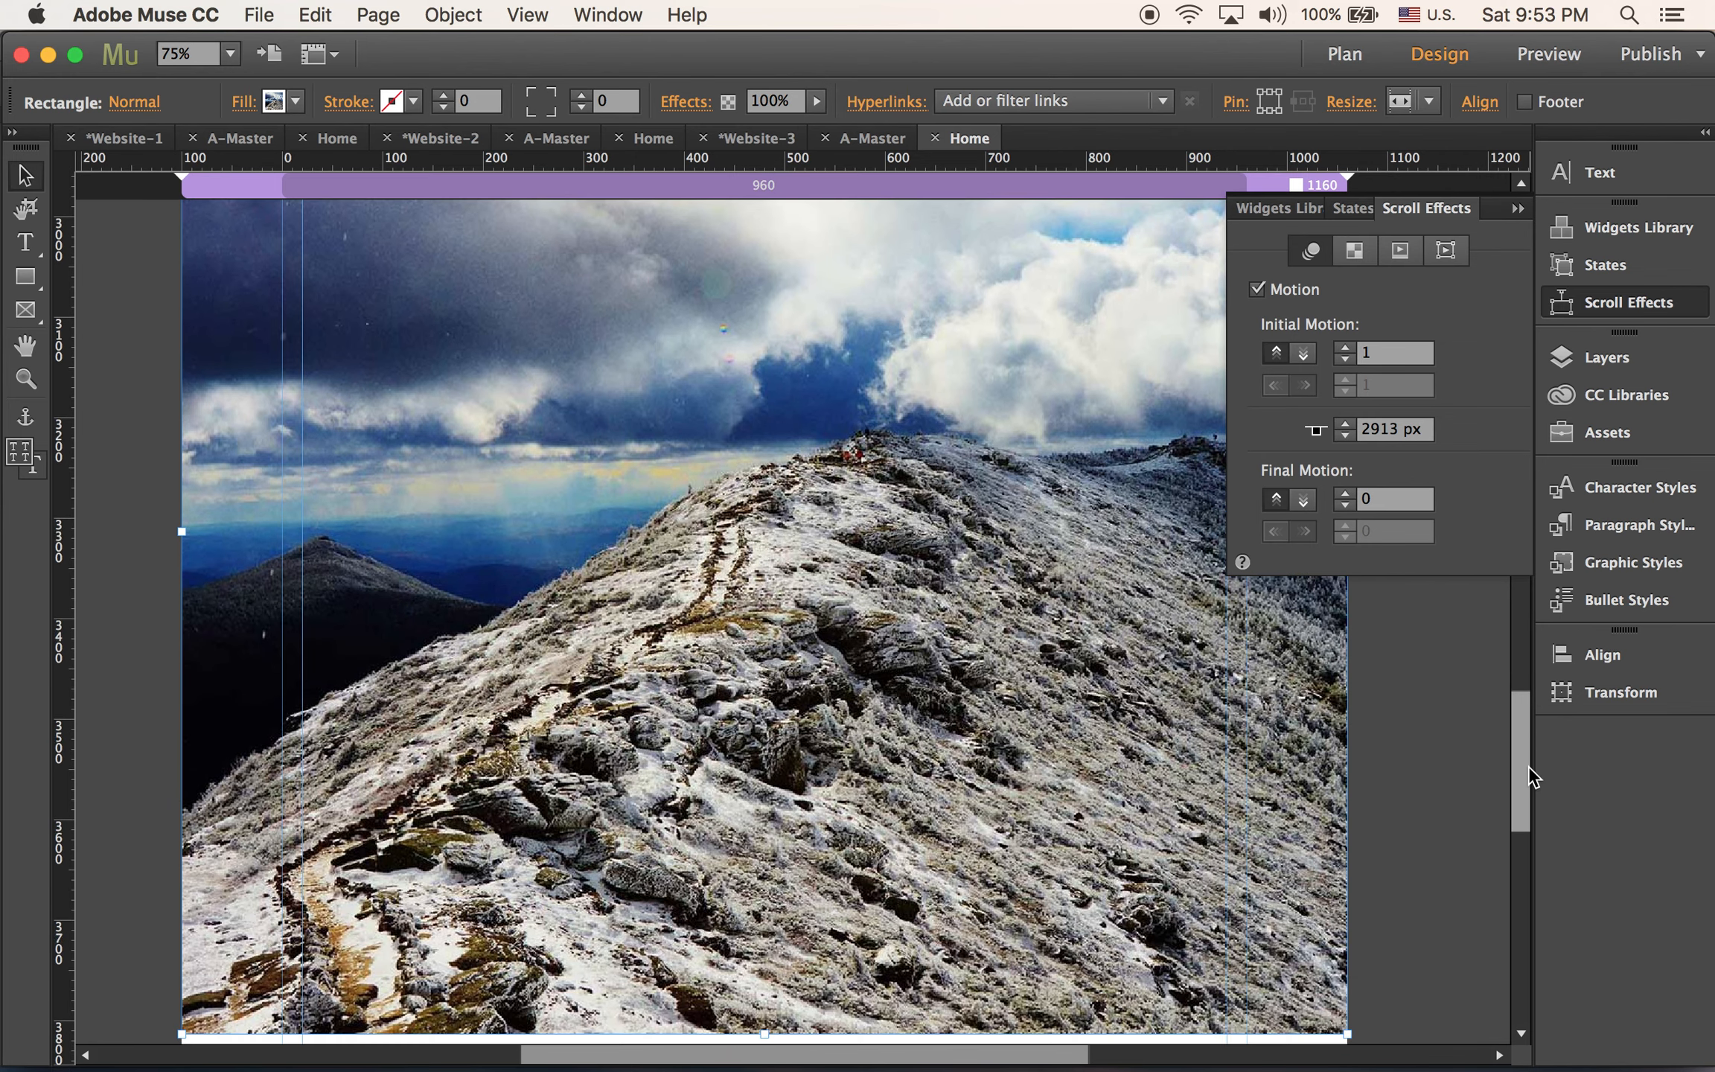
pyautogui.scroll(-5, 1525, 806)
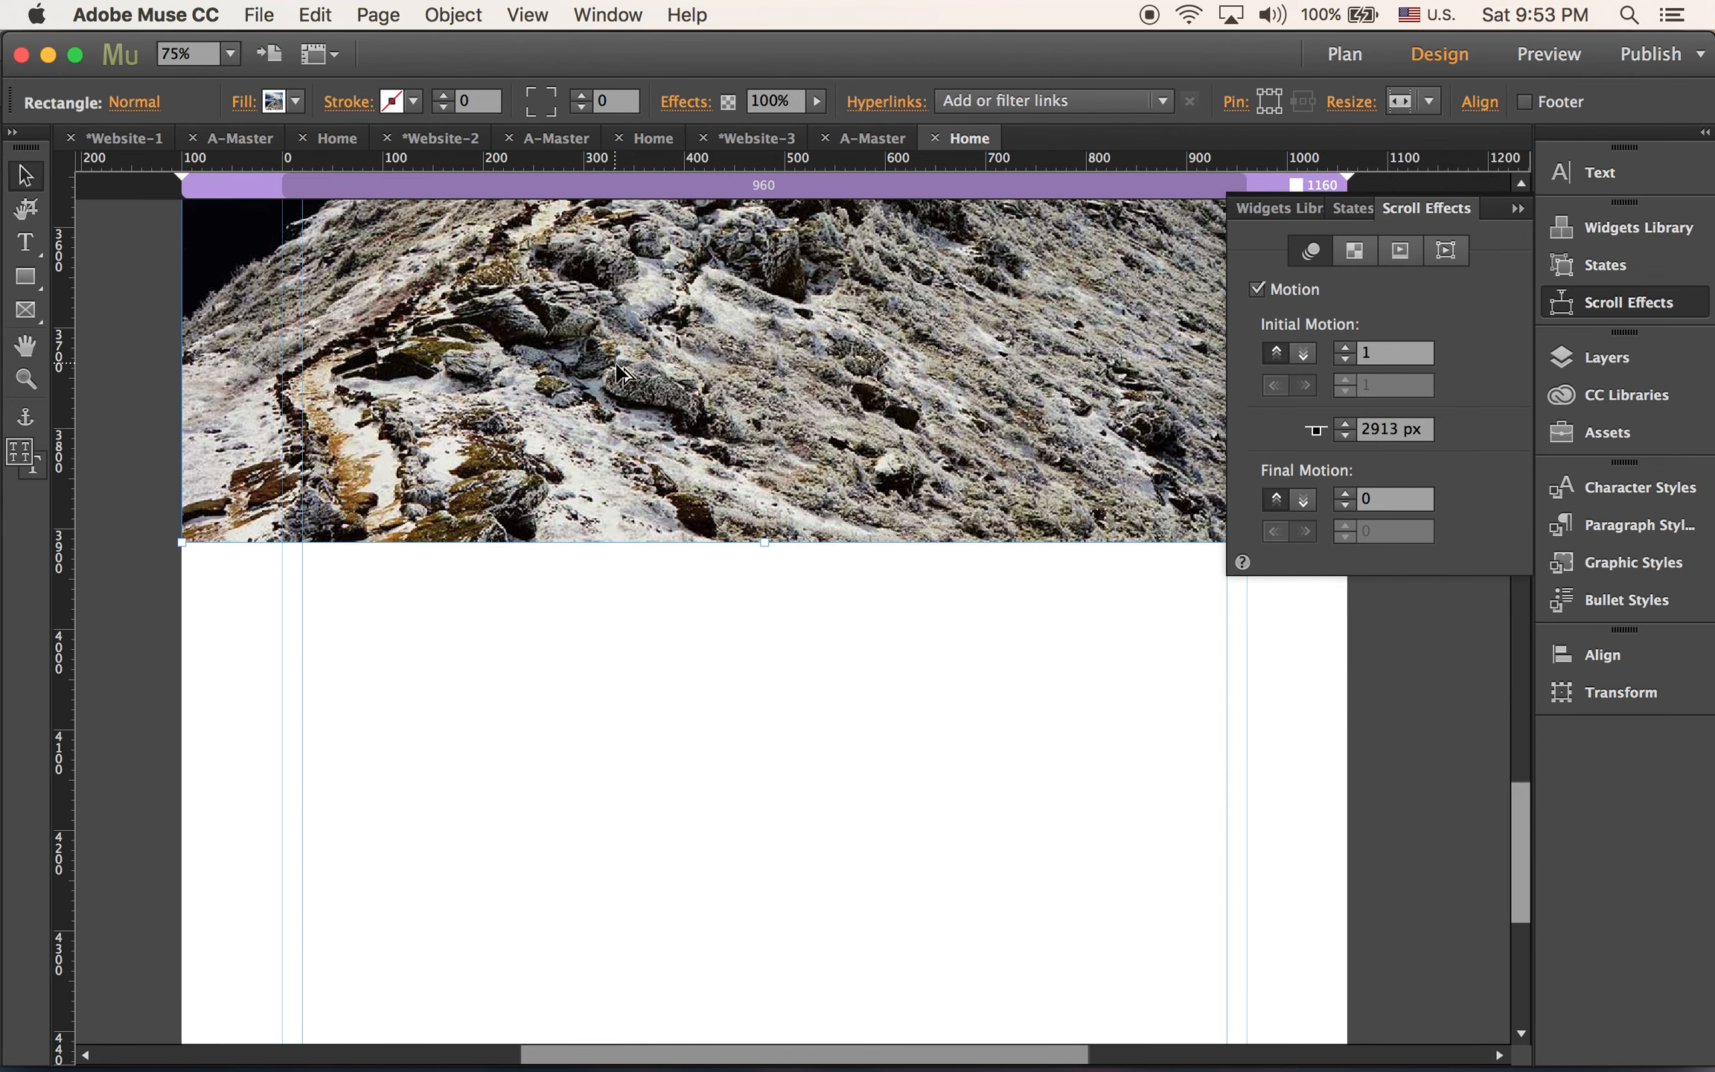
pyautogui.moveTo(635, 320); pyautogui.dragTo(638, 783)
pyautogui.moveTo(638, 558); pyautogui.dragTo(637, 721)
pyautogui.click(120, 608)
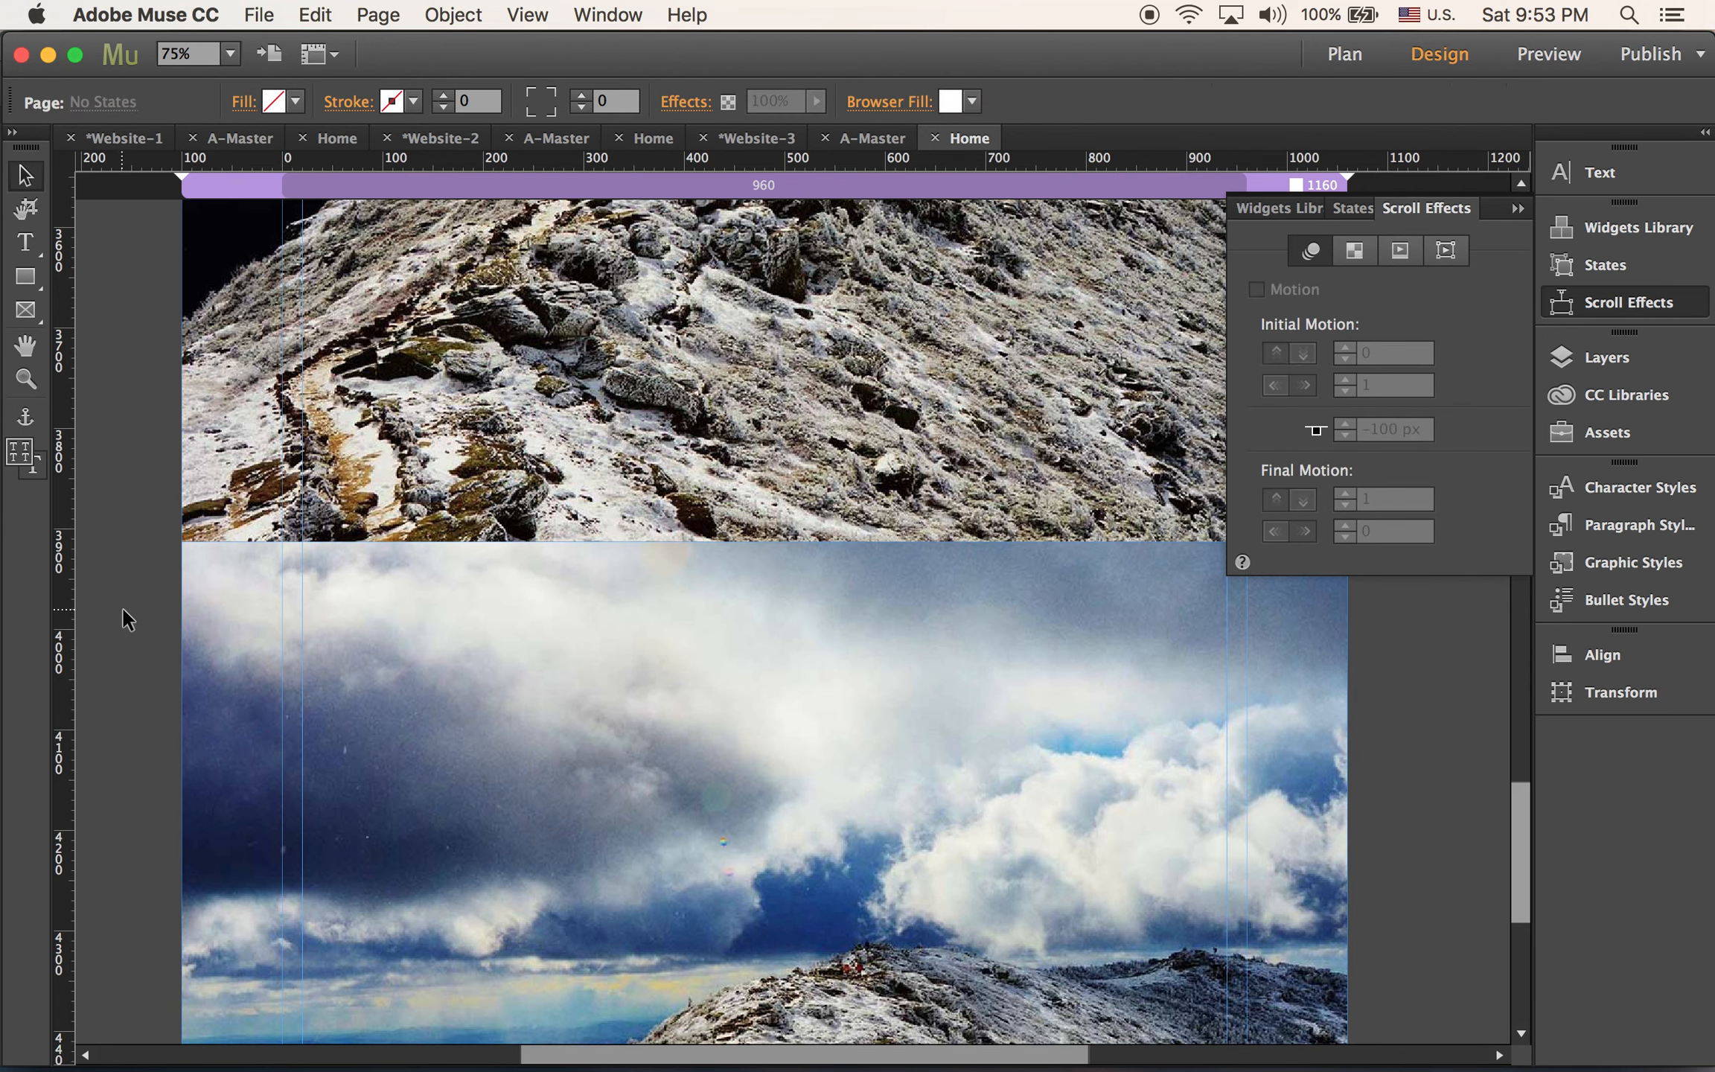
# Replace the fill image of the lowest photo rectangle with img5.jpg
pyautogui.click(421, 631)
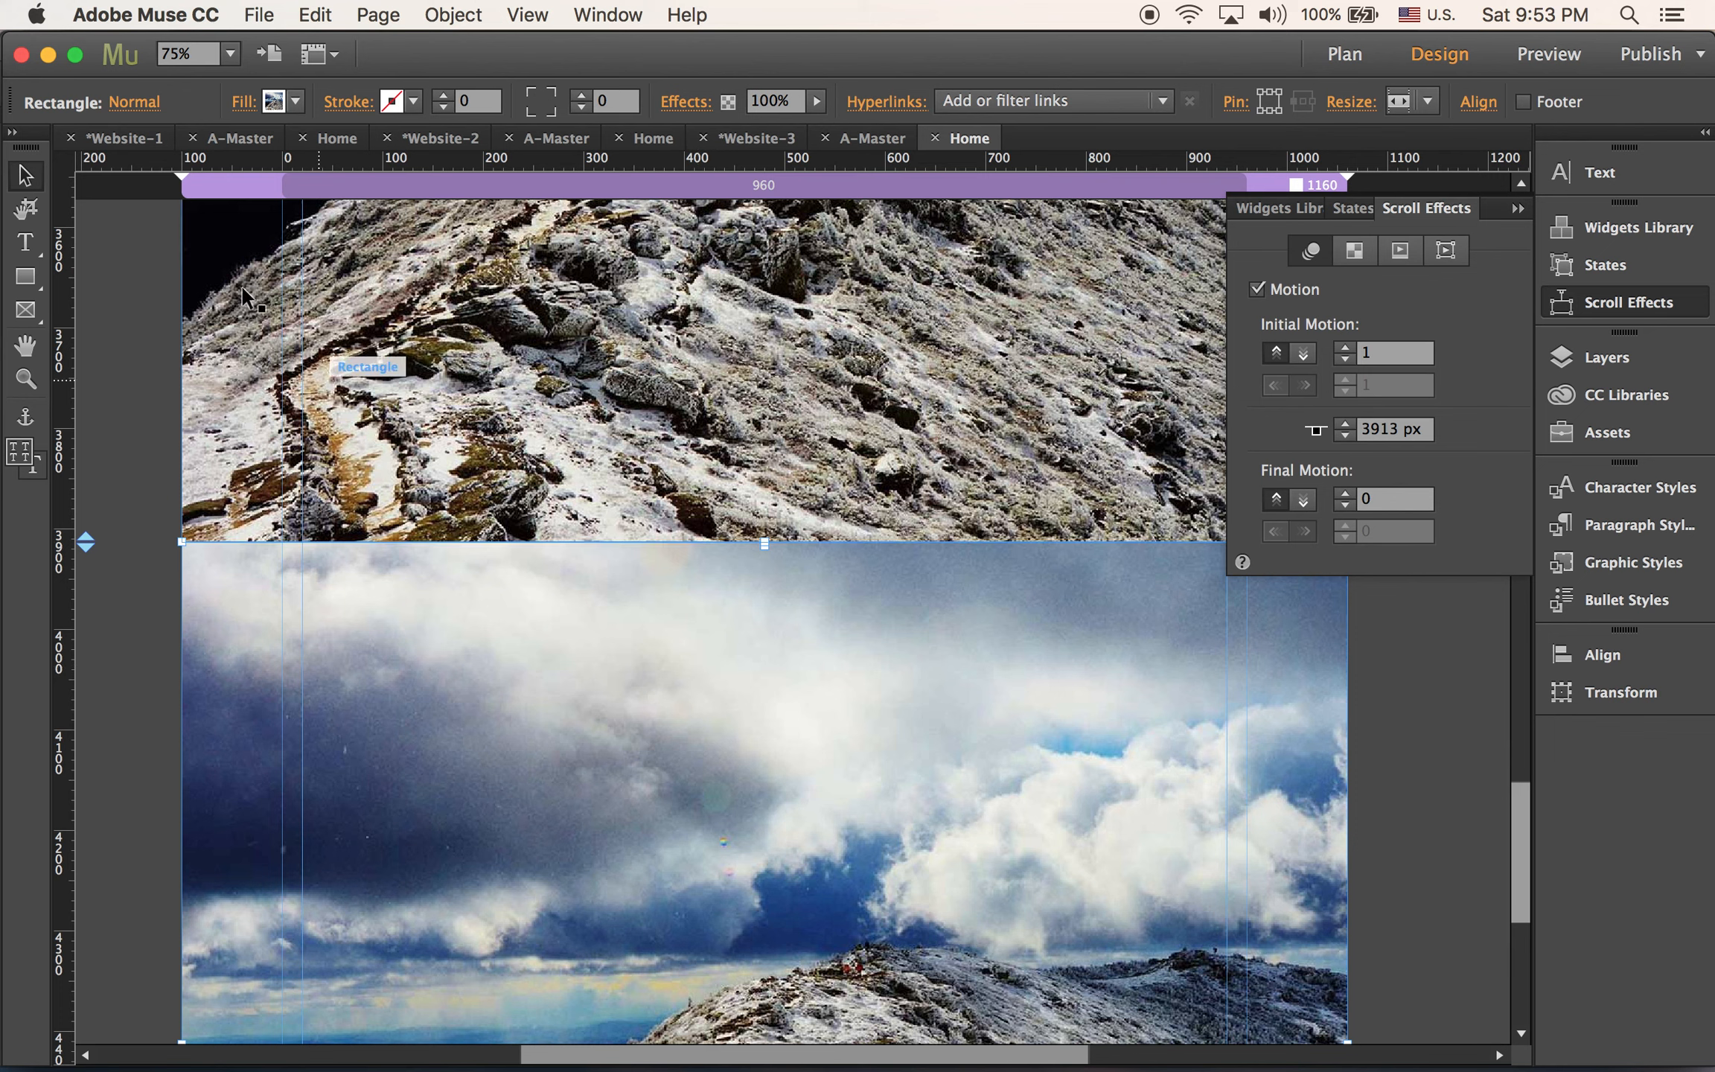
pyautogui.click(243, 102)
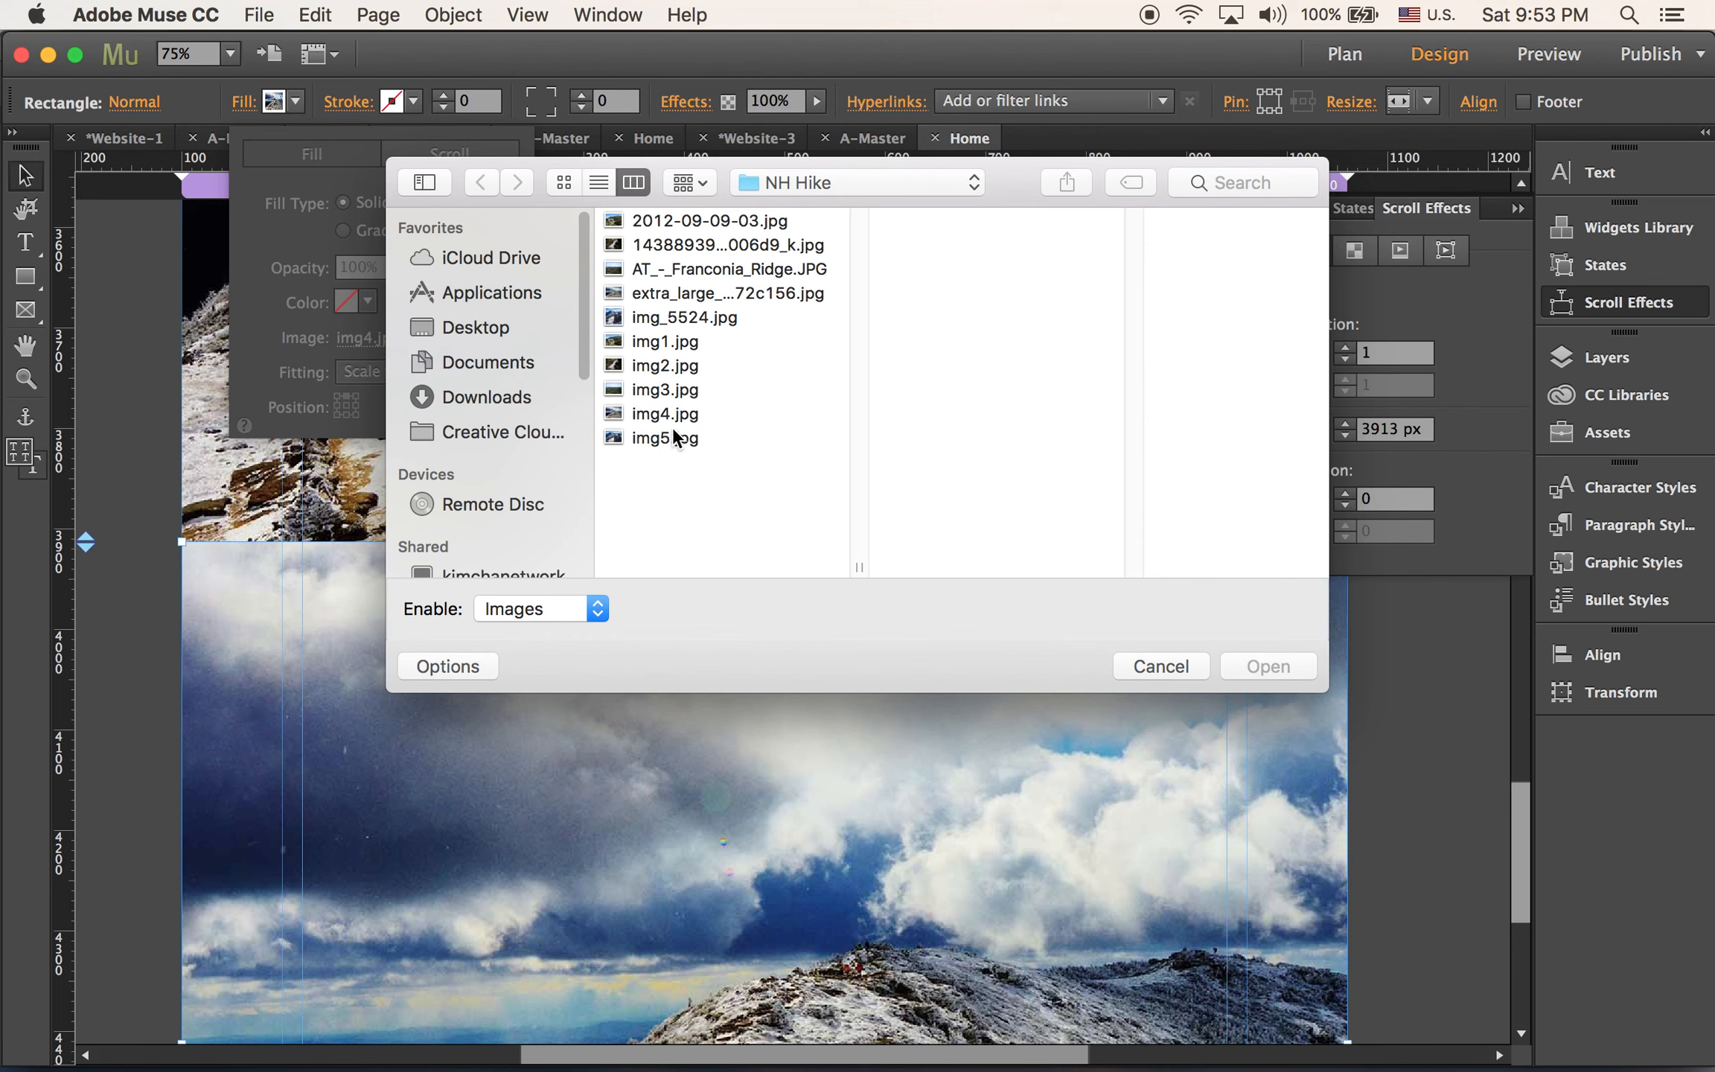
pyautogui.click(670, 437)
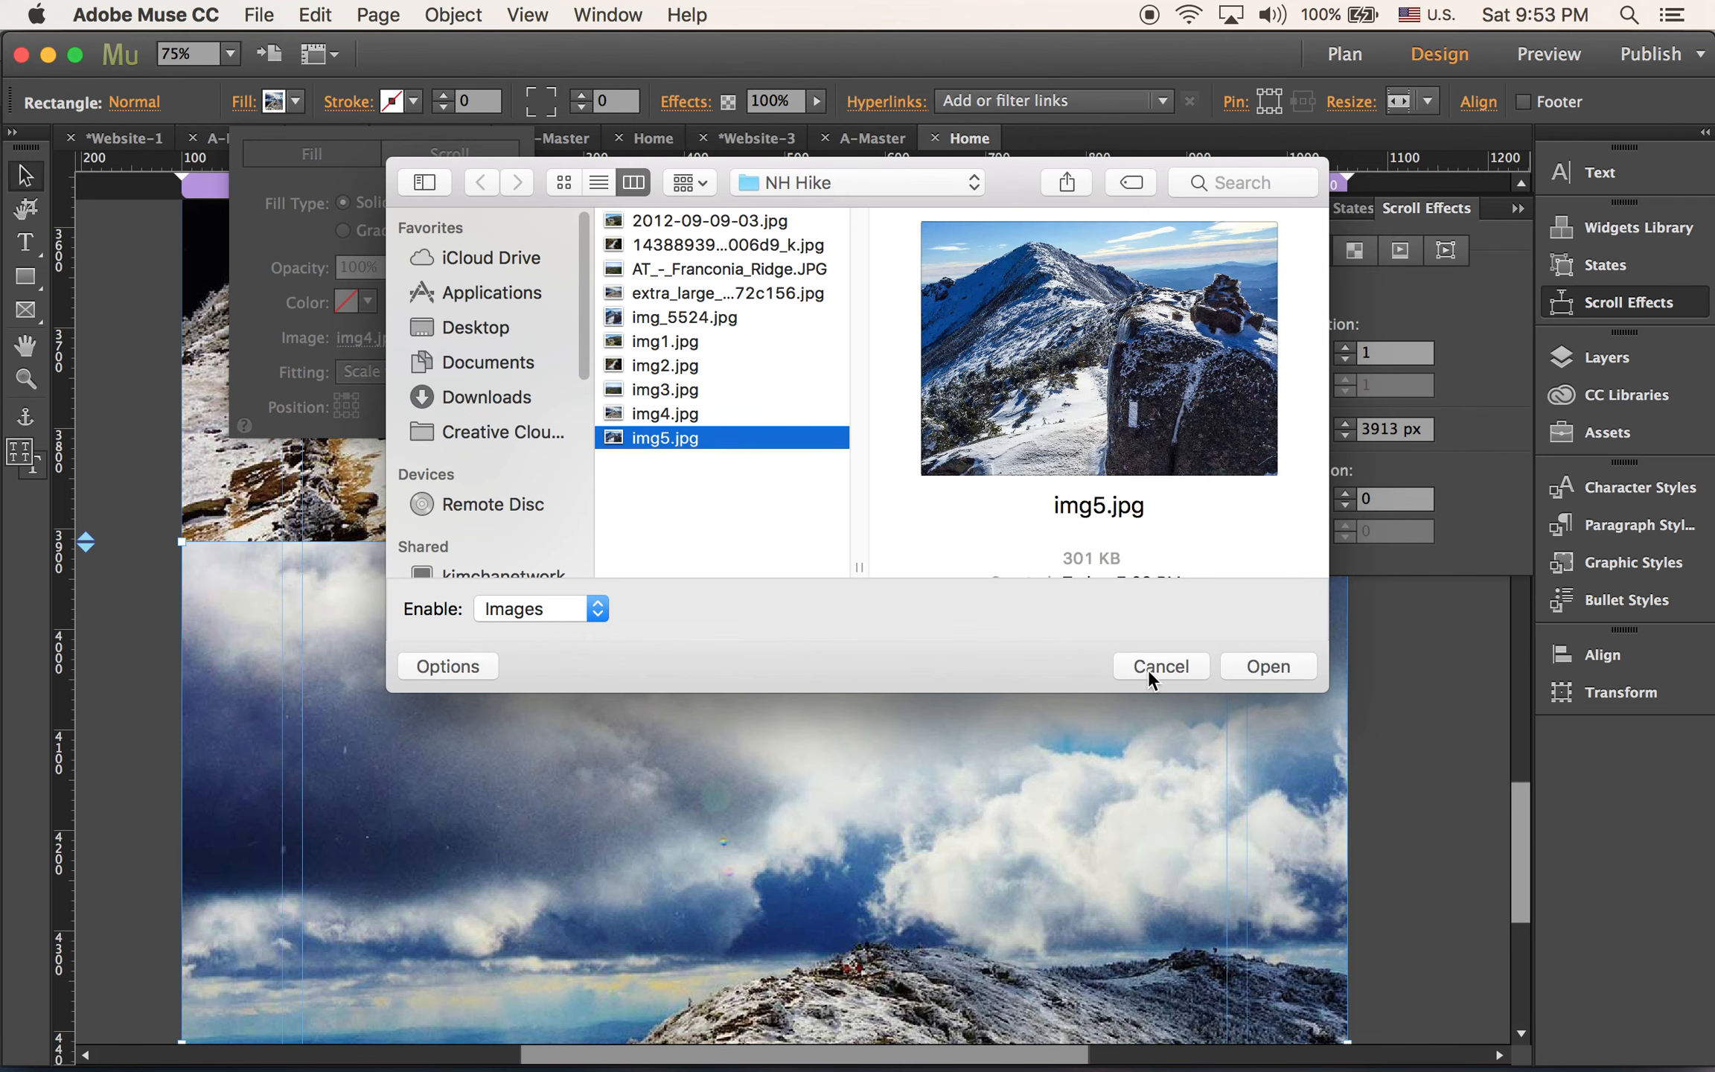
pyautogui.click(1269, 666)
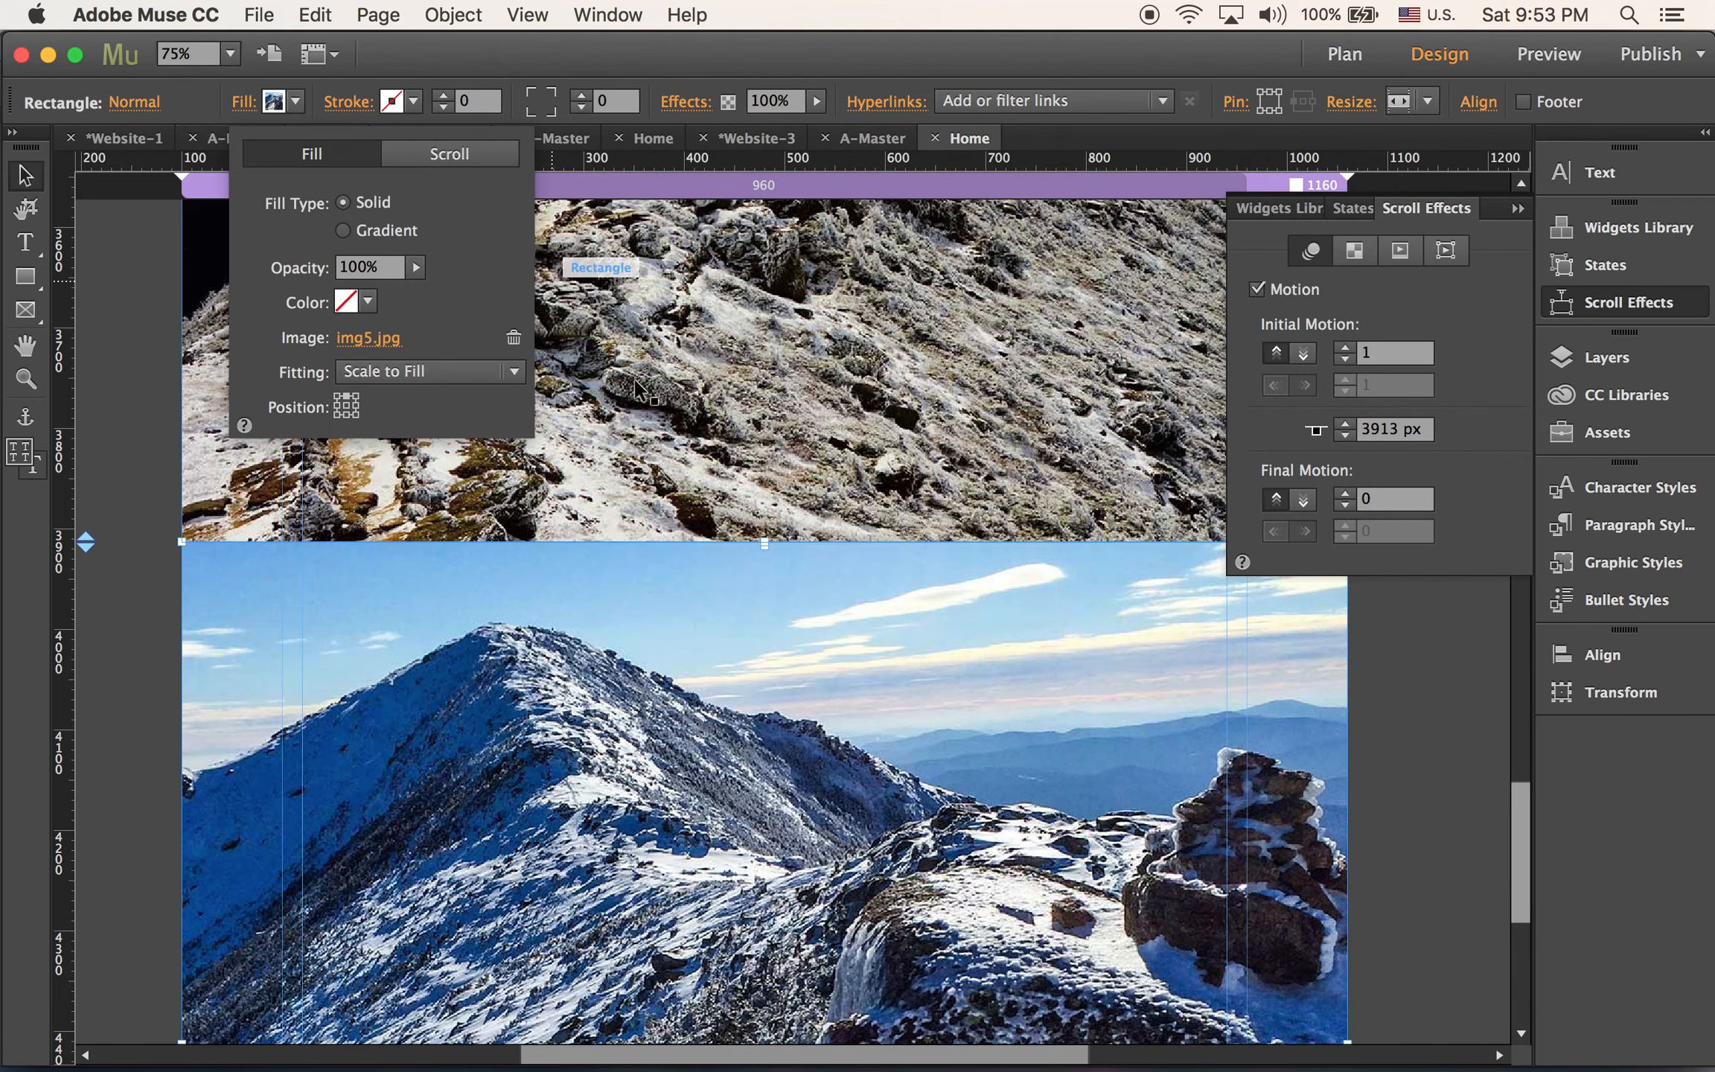
pyautogui.click(1413, 775)
# Shorten the page so its bottom edge lines up with the lower edge of the last photo
pyautogui.scroll(-5, 1356, 720)
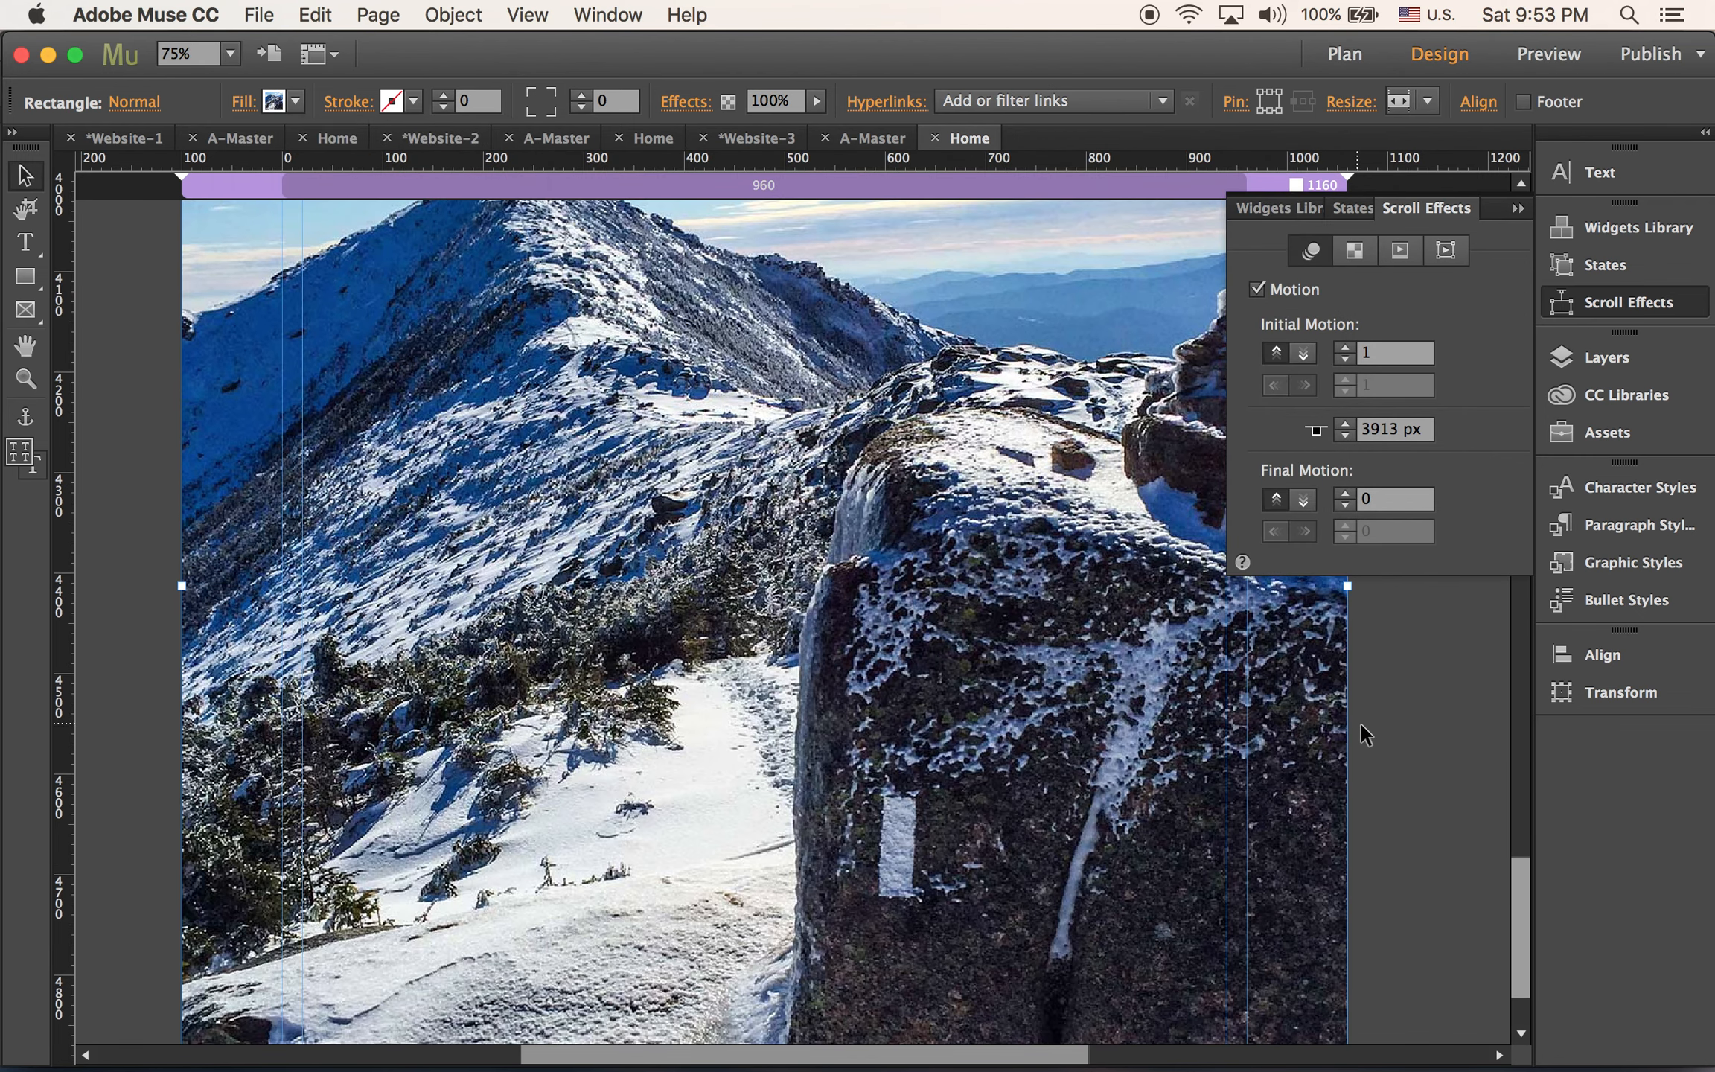
pyautogui.scroll(-3, 1524, 894)
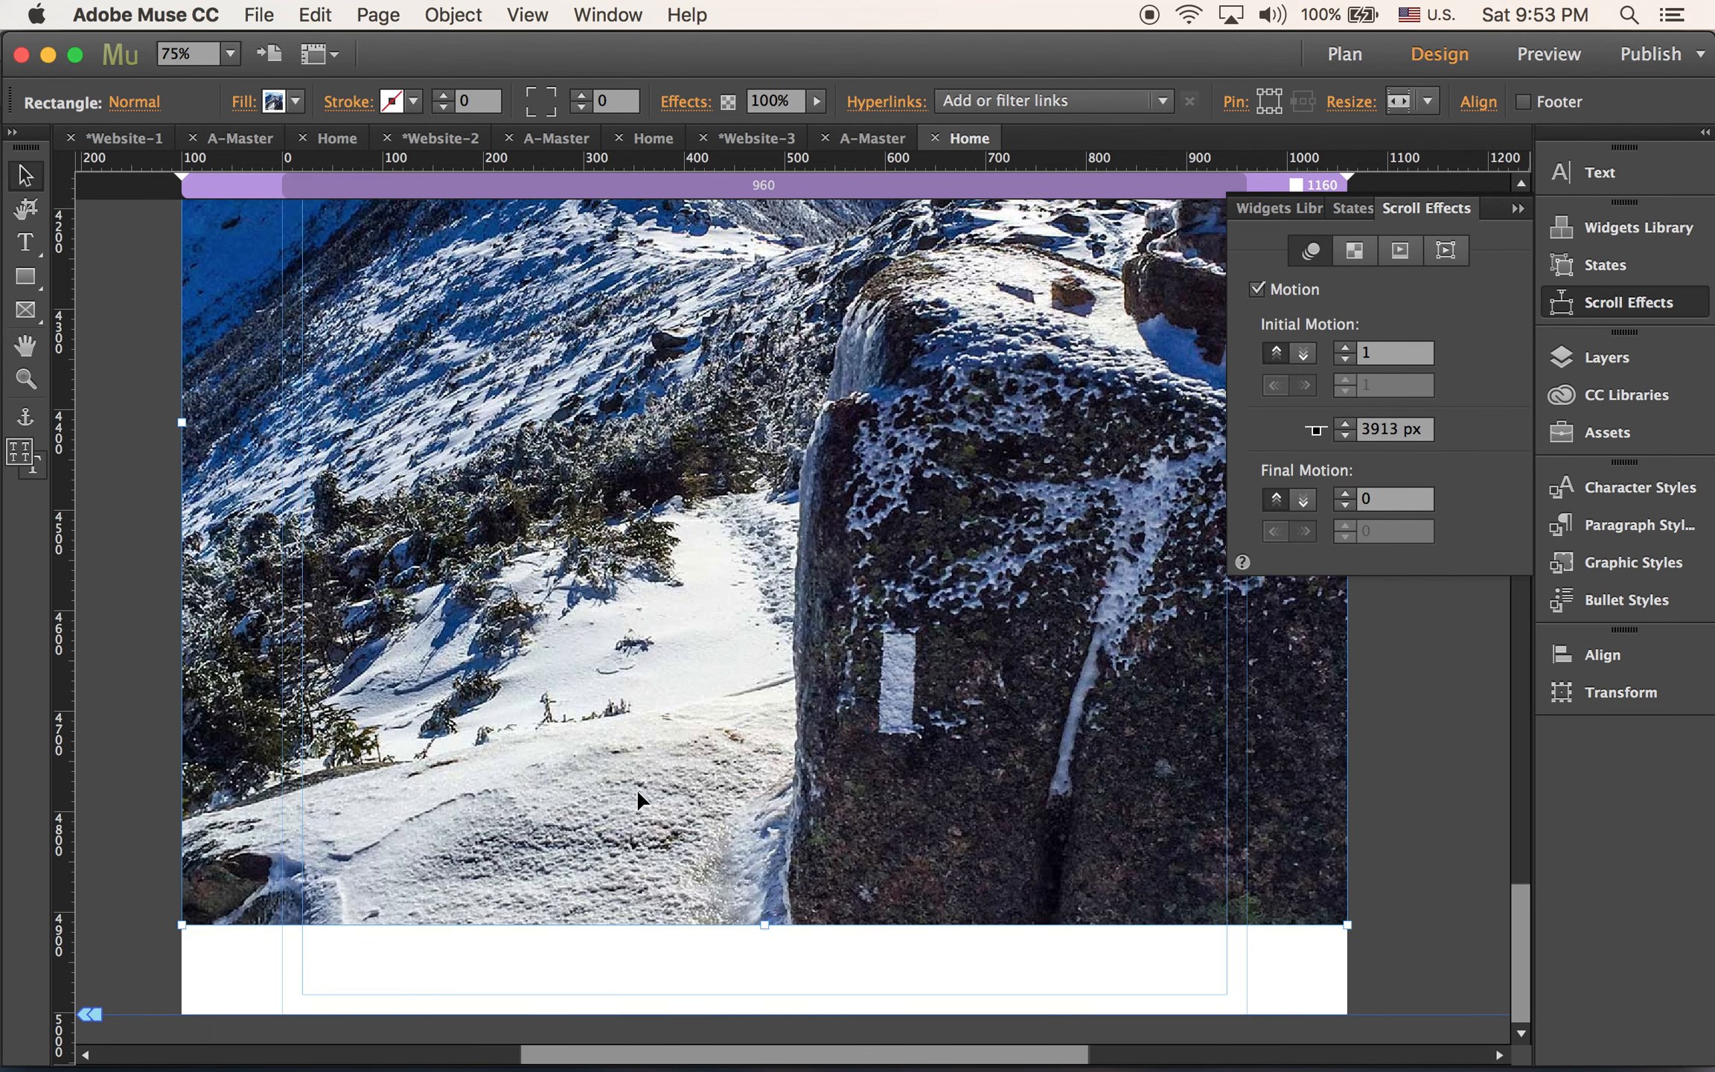
pyautogui.moveTo(82, 1014); pyautogui.dragTo(87, 925)
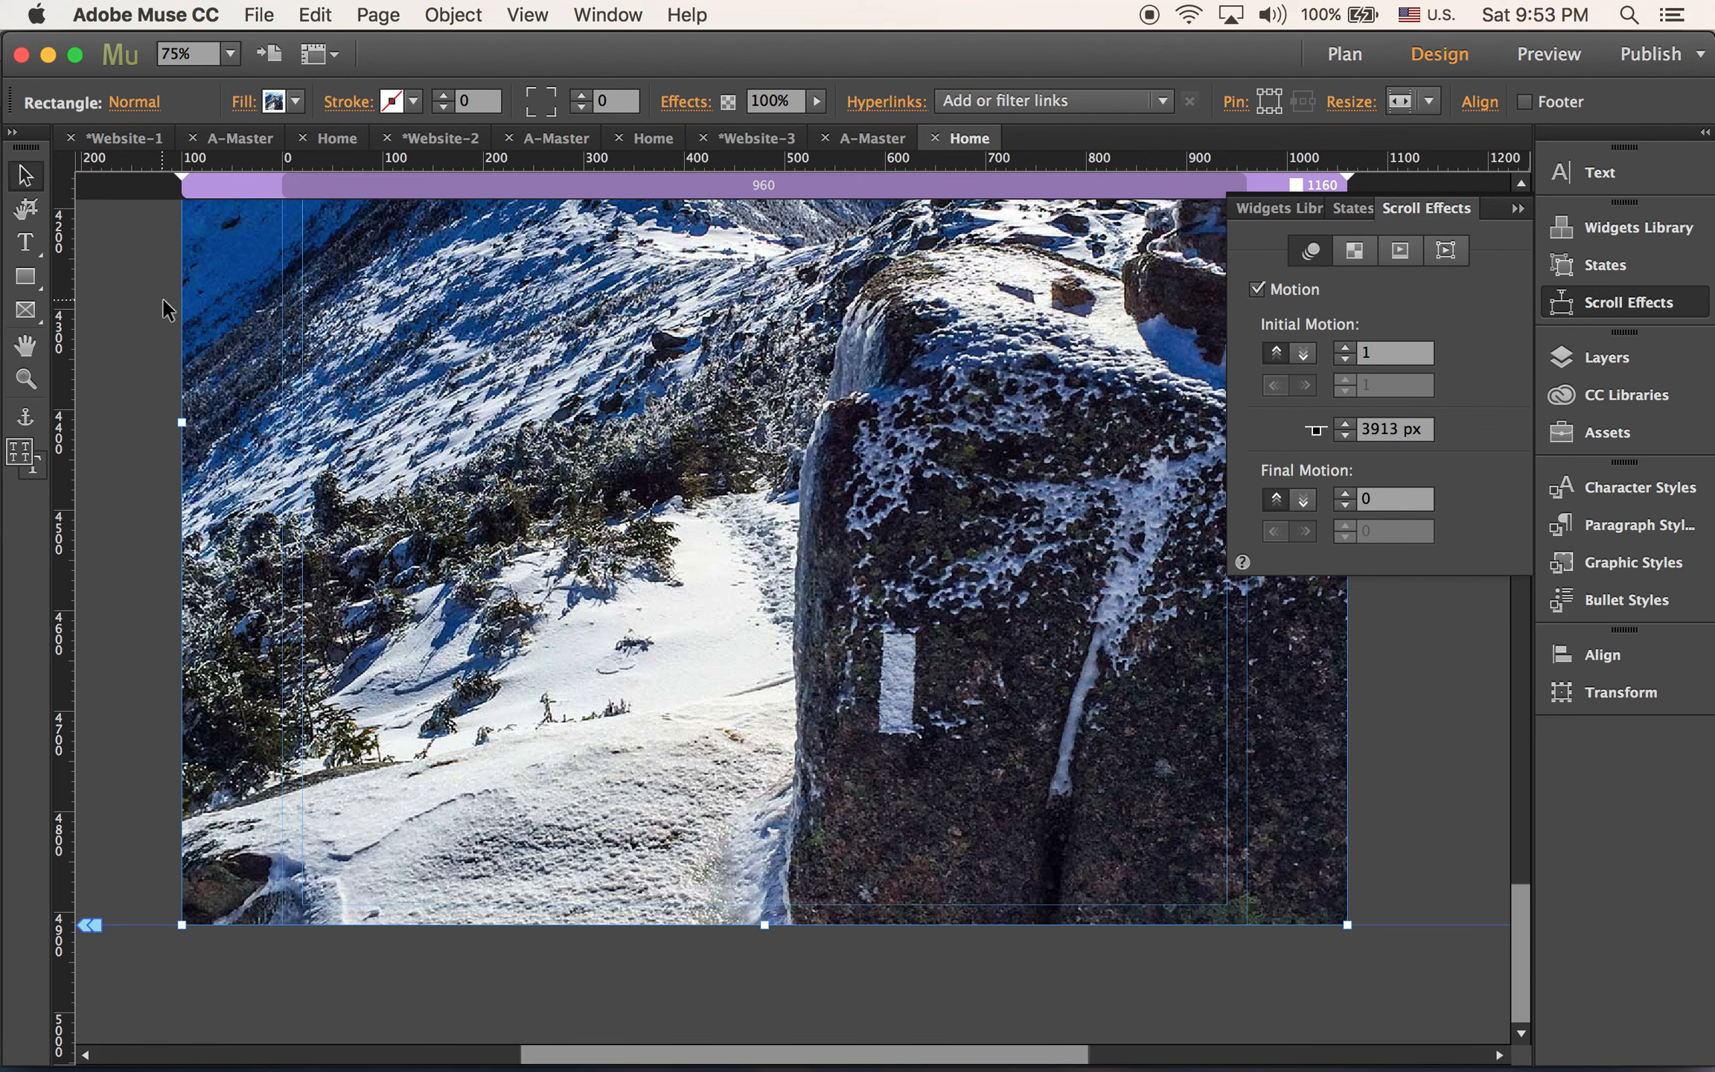
pyautogui.click(125, 309)
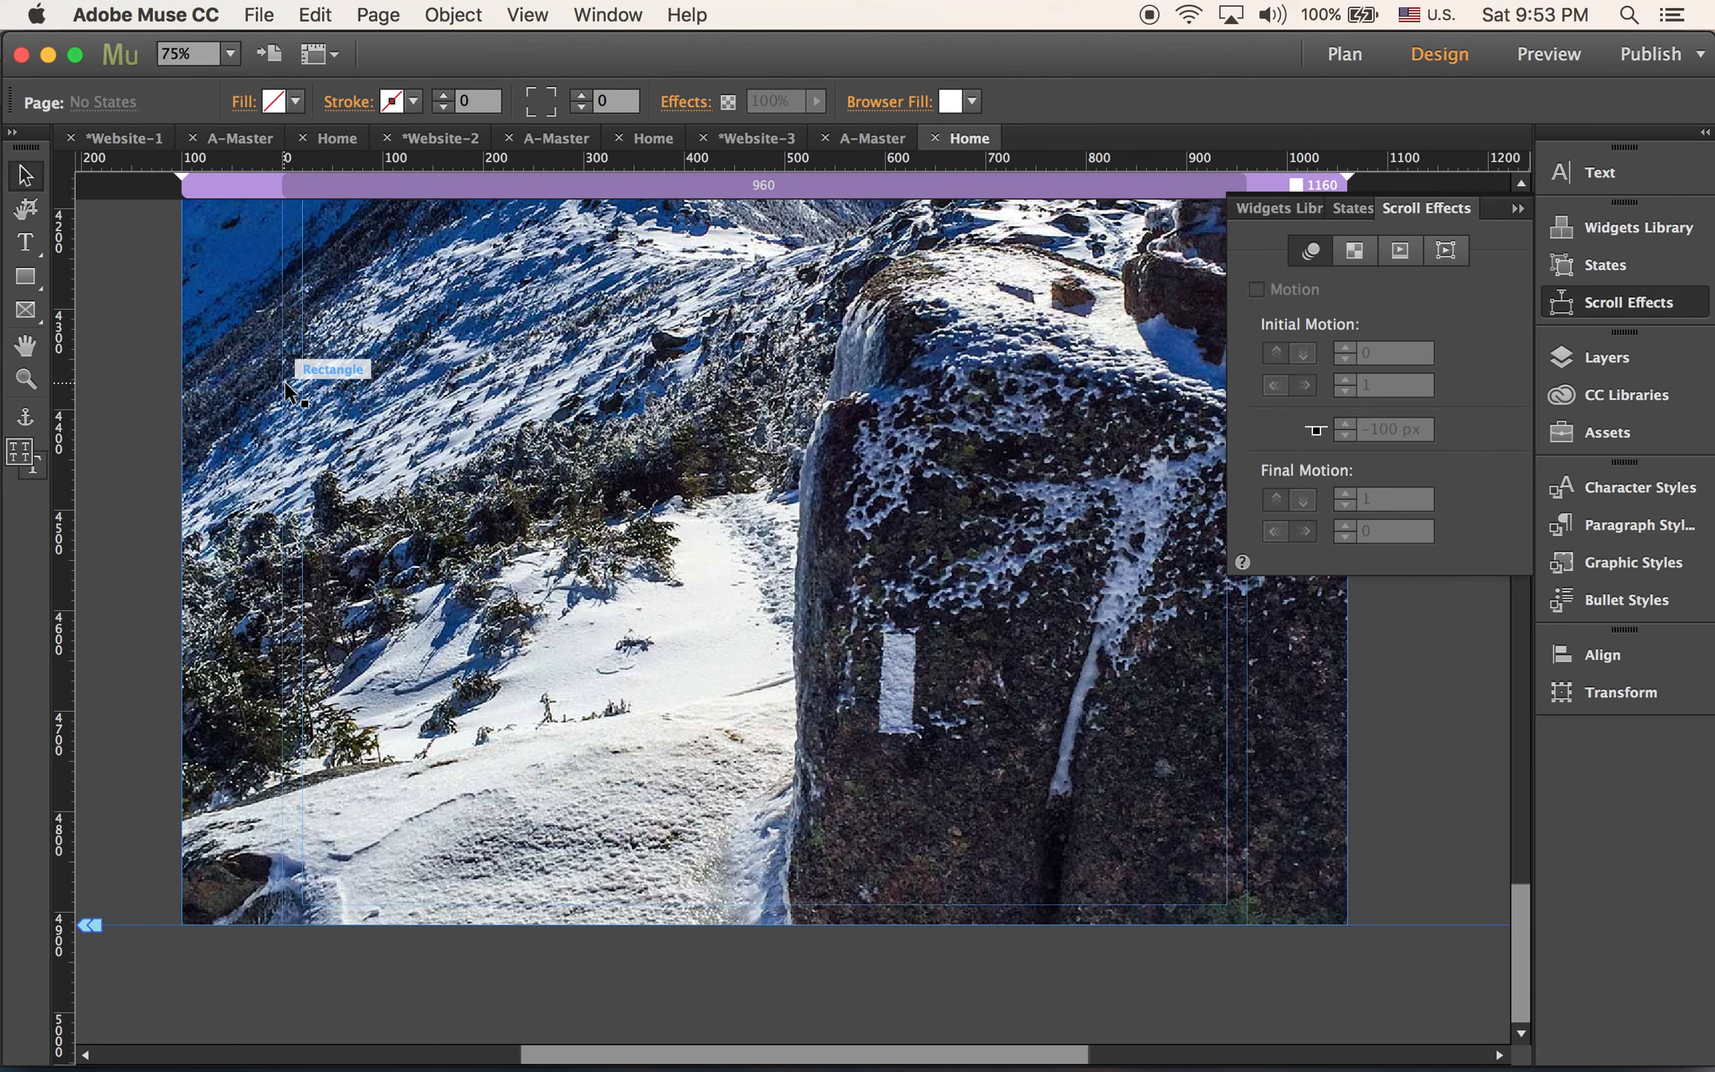
# Preview the page in Chrome and scroll from the header through all five photos to the snowy peak
pyautogui.press('super+shift+e')
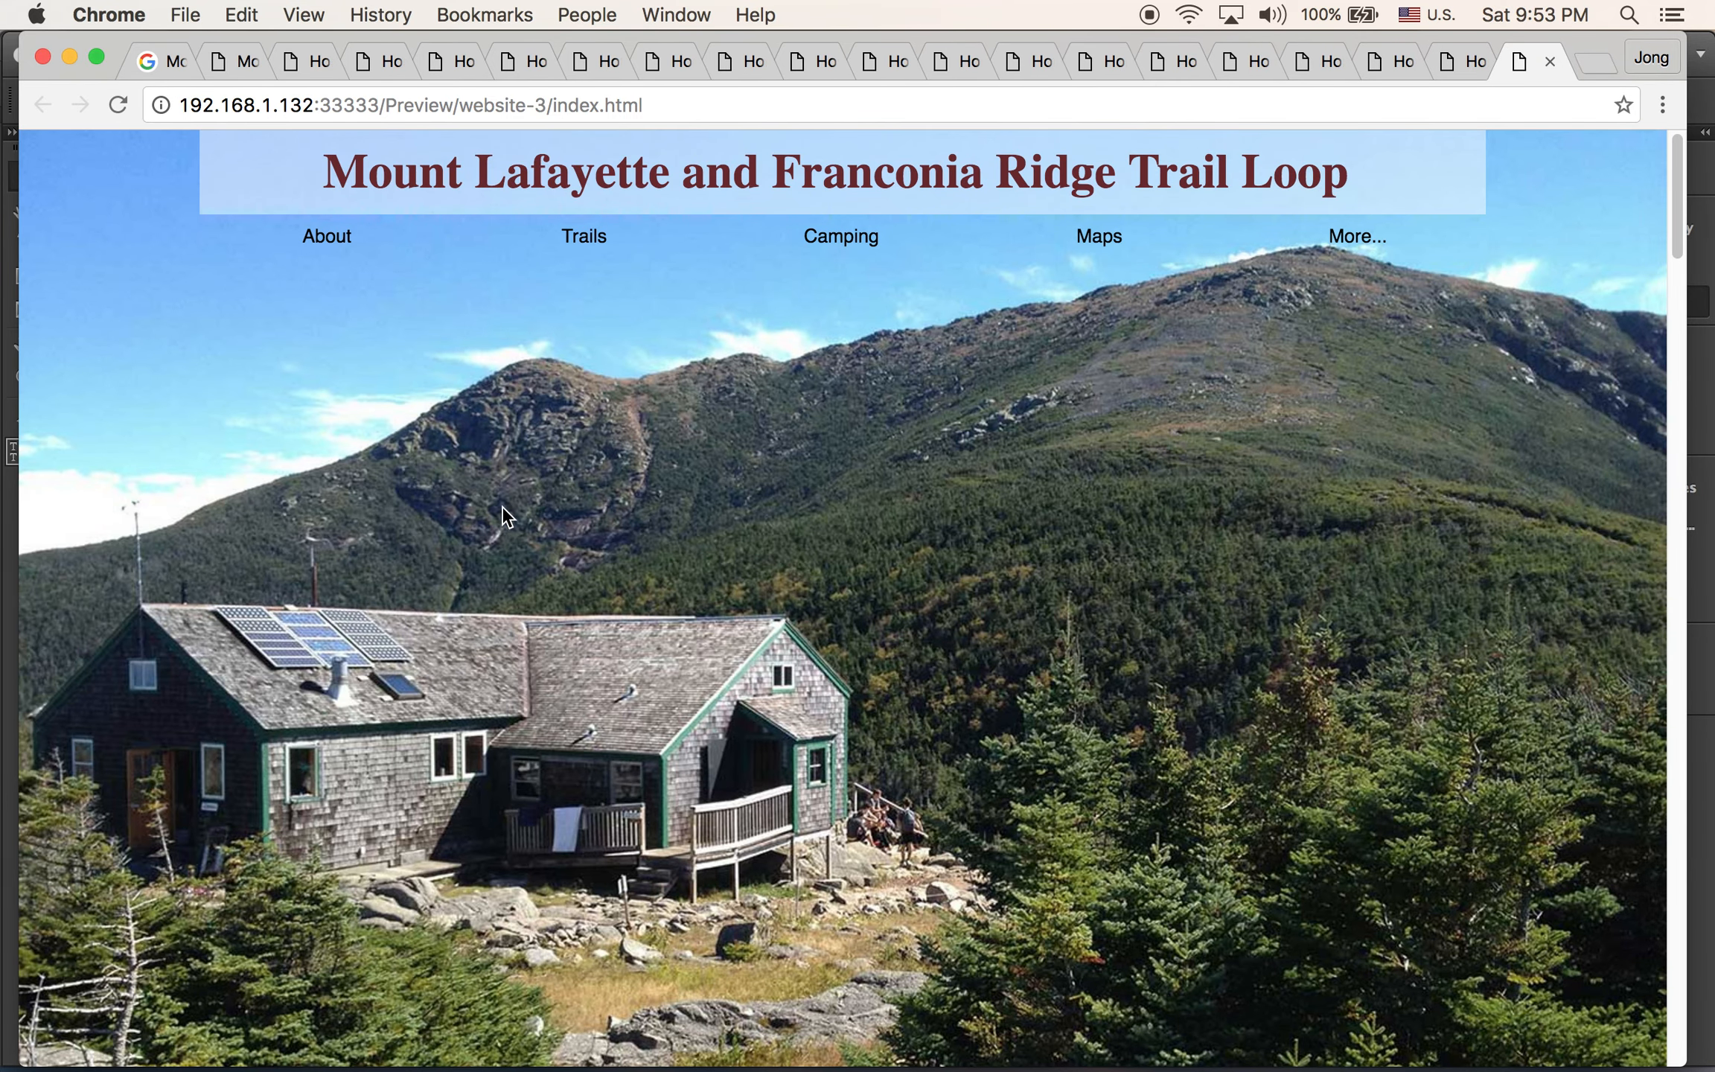
pyautogui.scroll(-10, 501, 505)
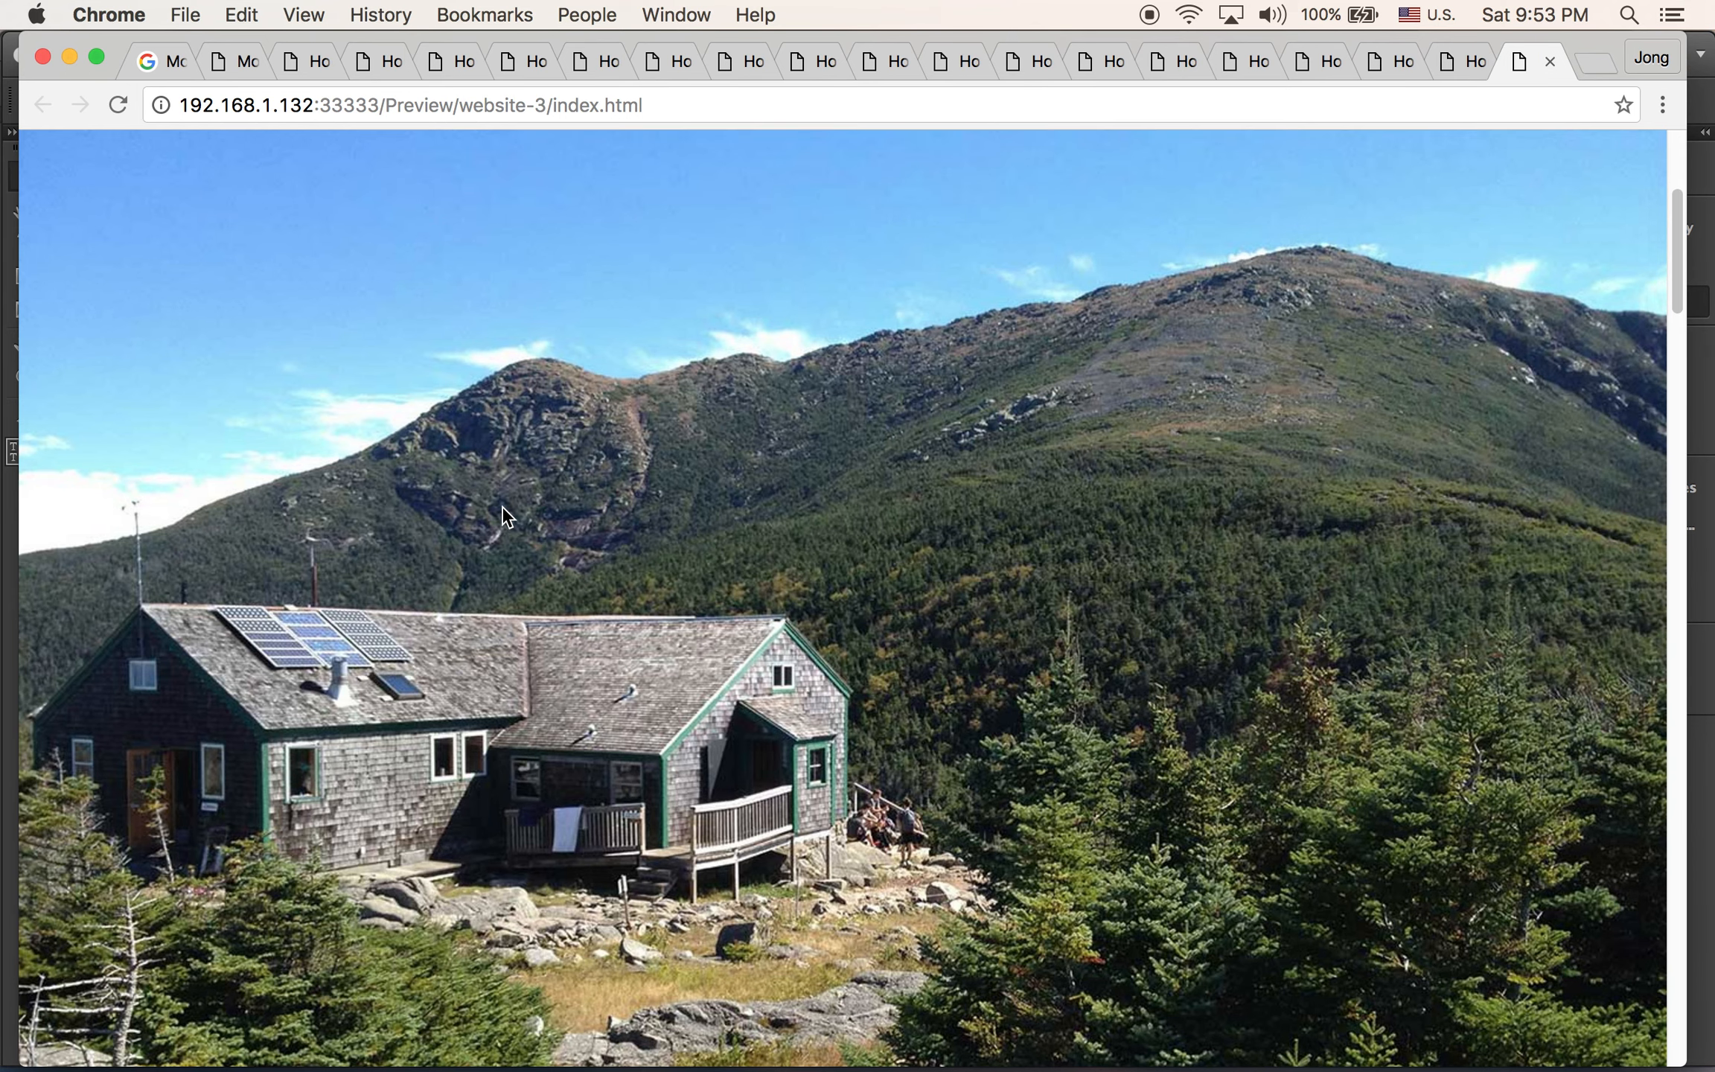
pyautogui.scroll(-10, 503, 510)
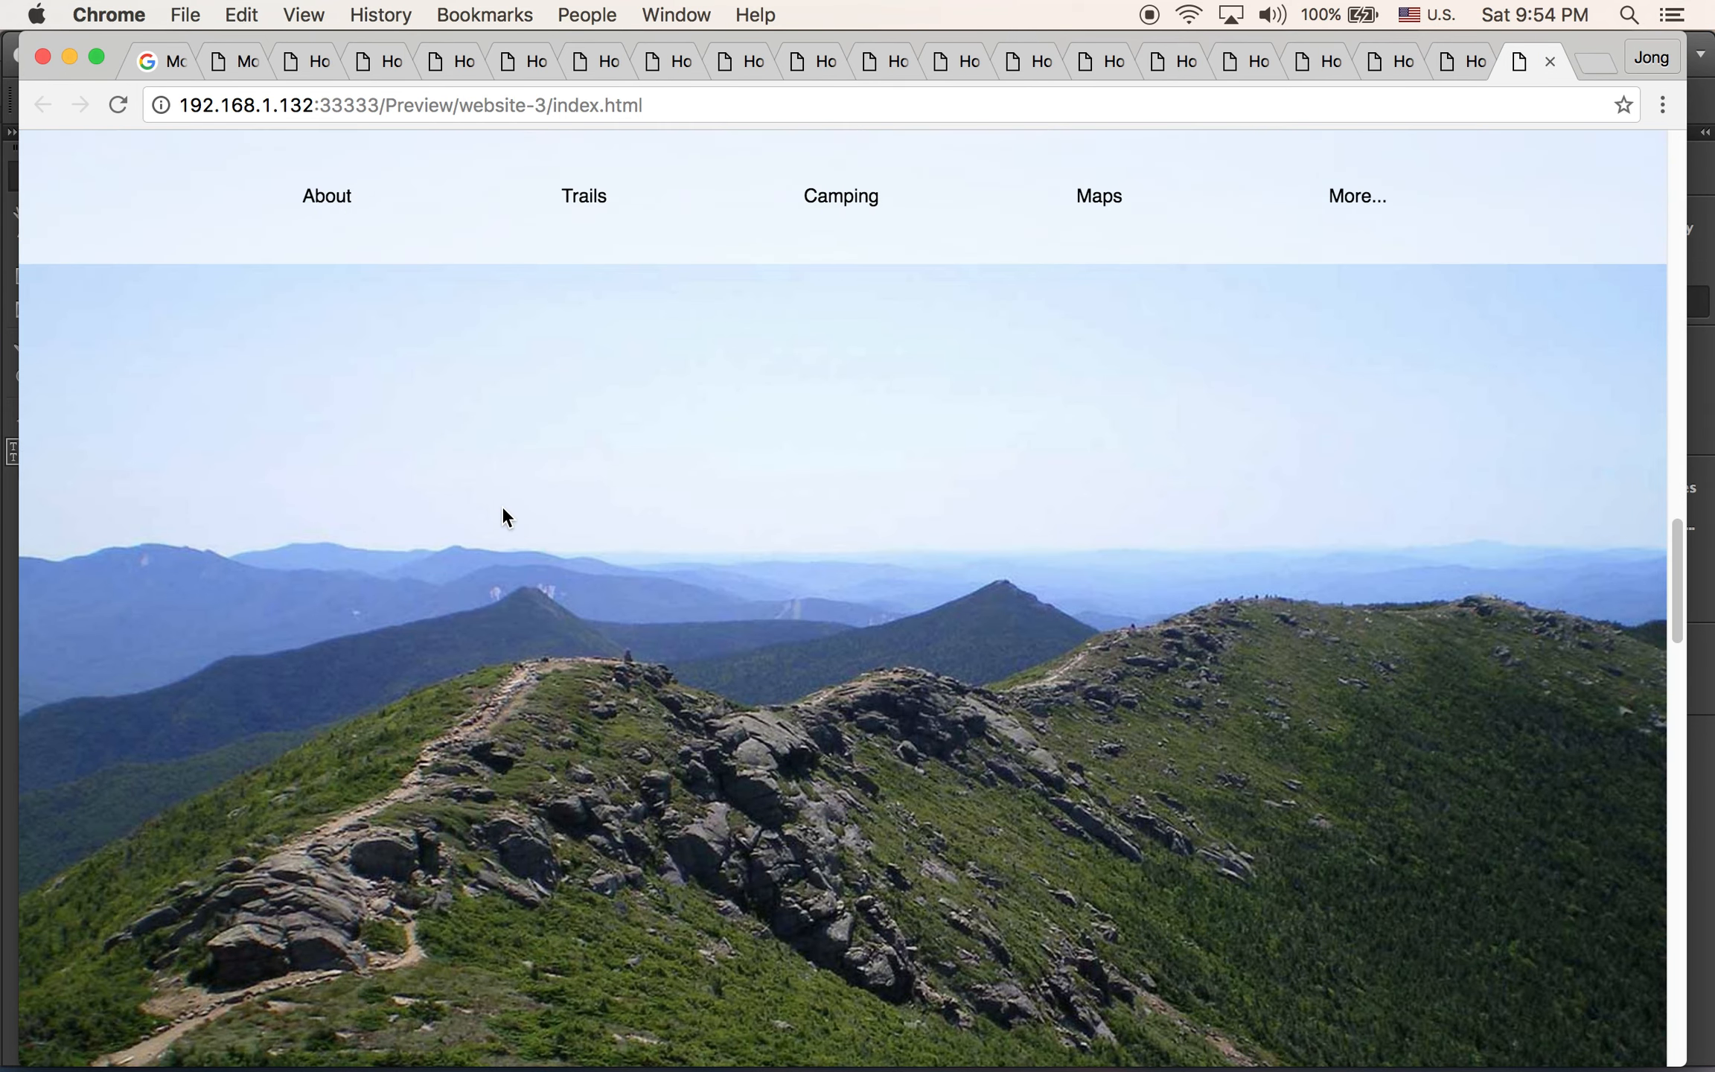
pyautogui.scroll(-10, 502, 509)
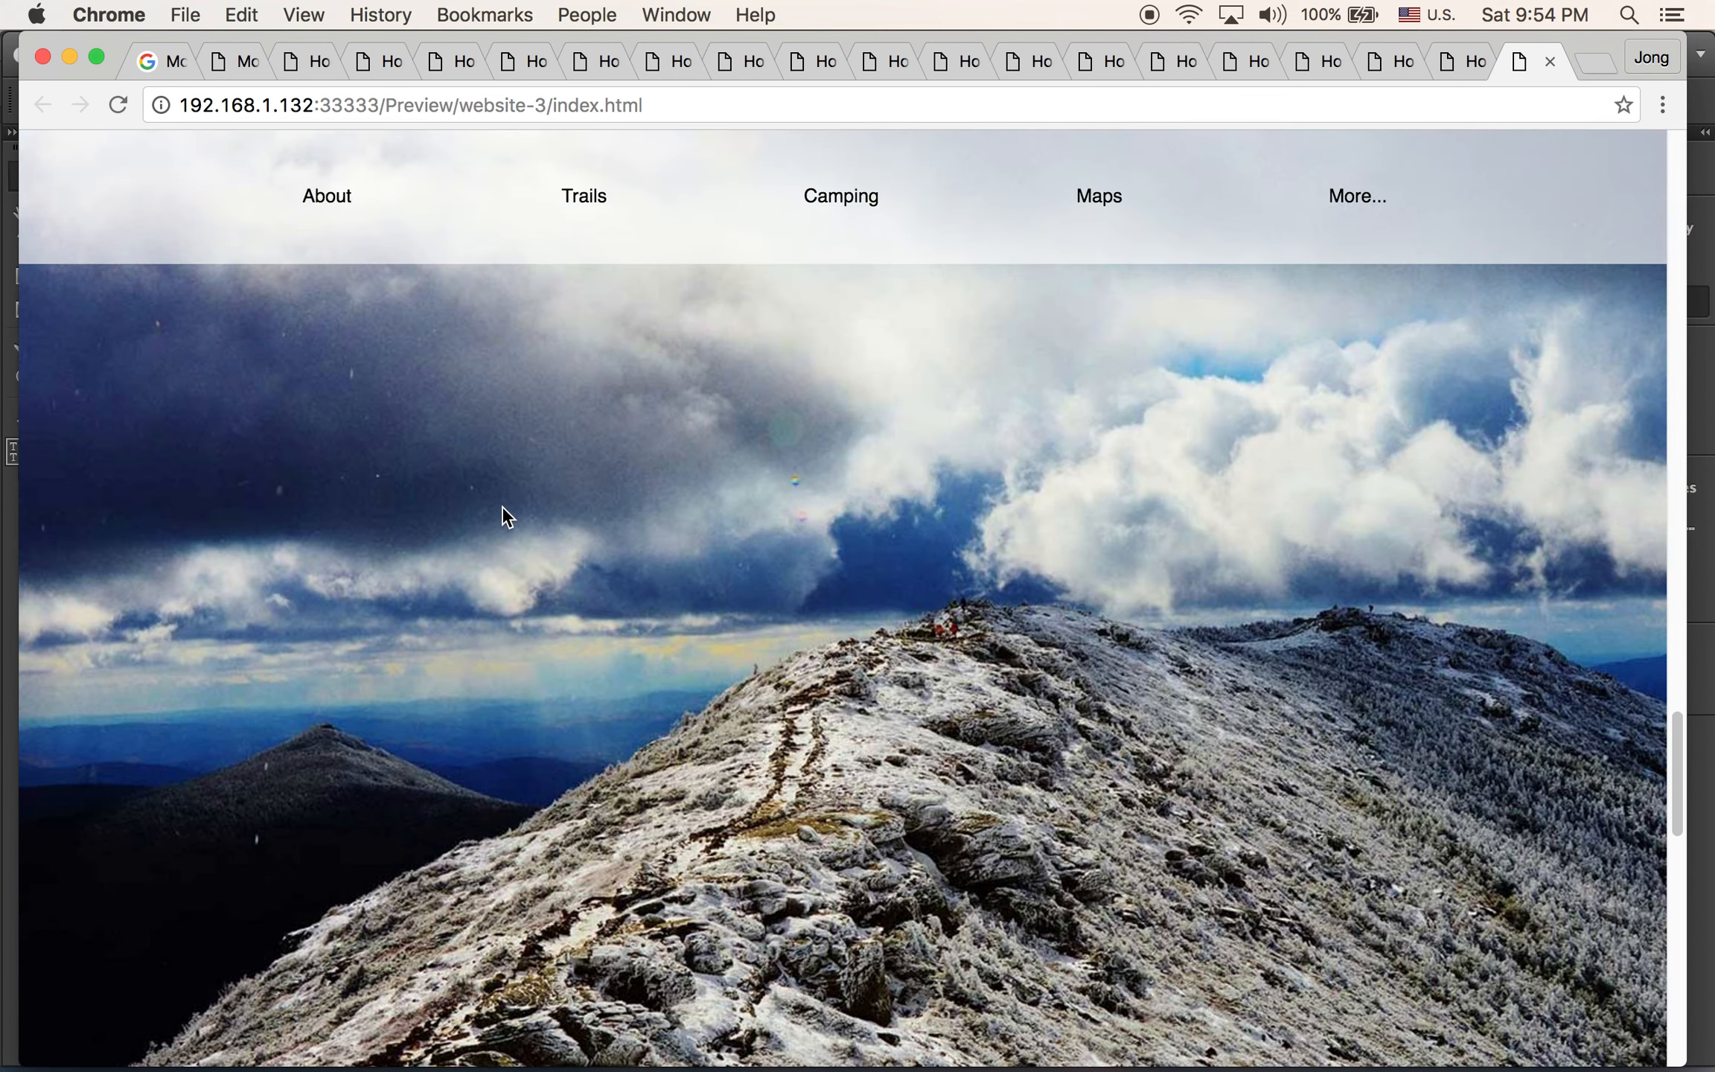
pyautogui.scroll(-10, 502, 509)
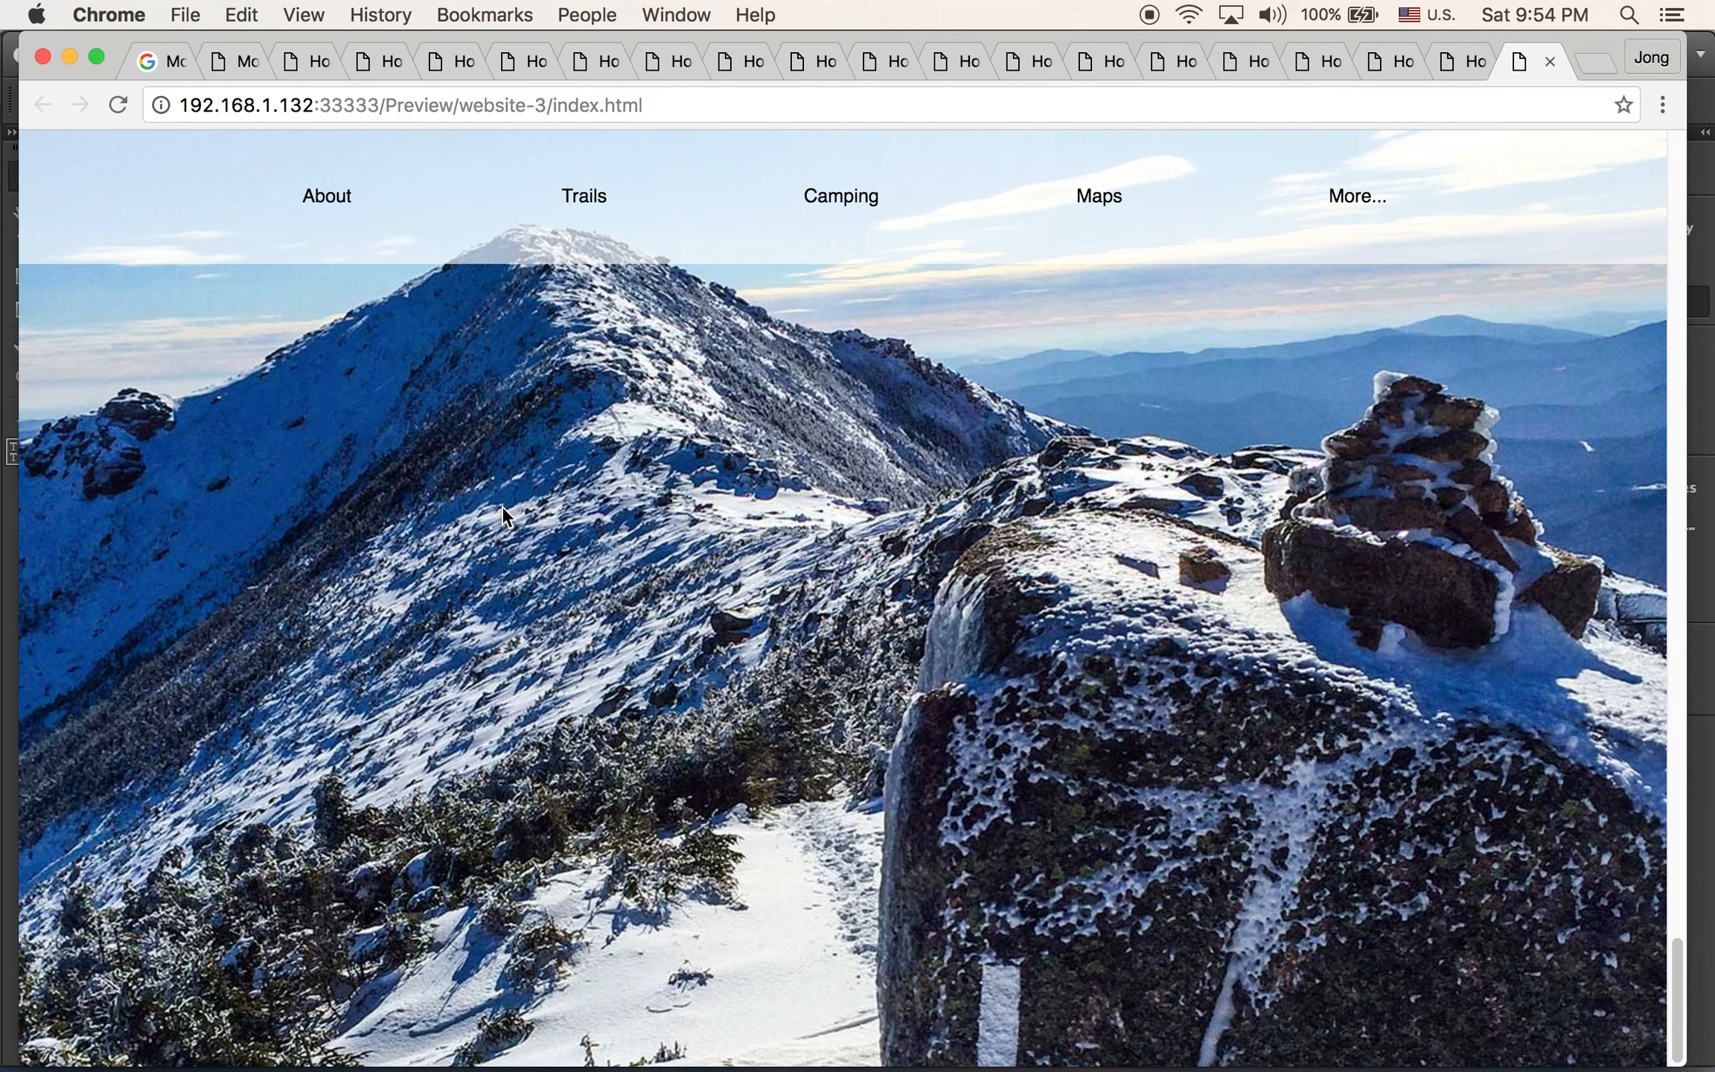
# Switch back to Adobe Muse and place an anchor named about at the very top of the page, beside the title header
pyautogui.scroll(10, 502, 510)
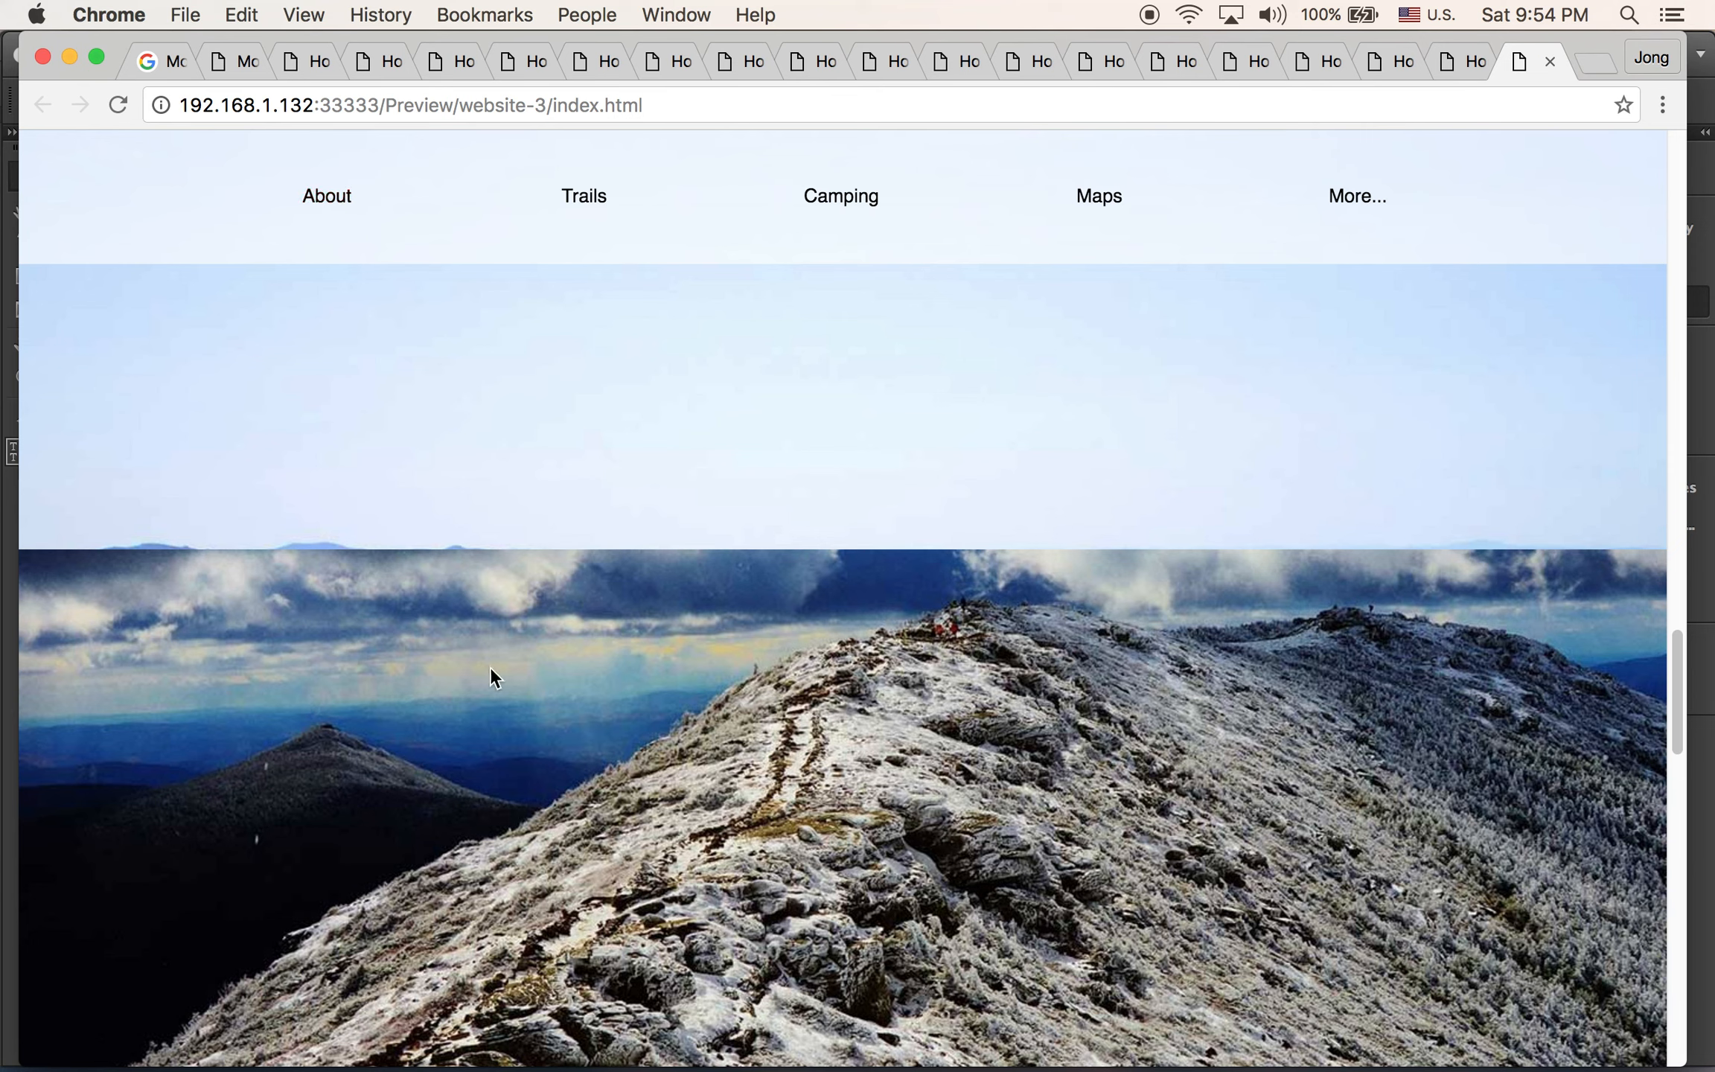
pyautogui.moveTo(759, 1066)
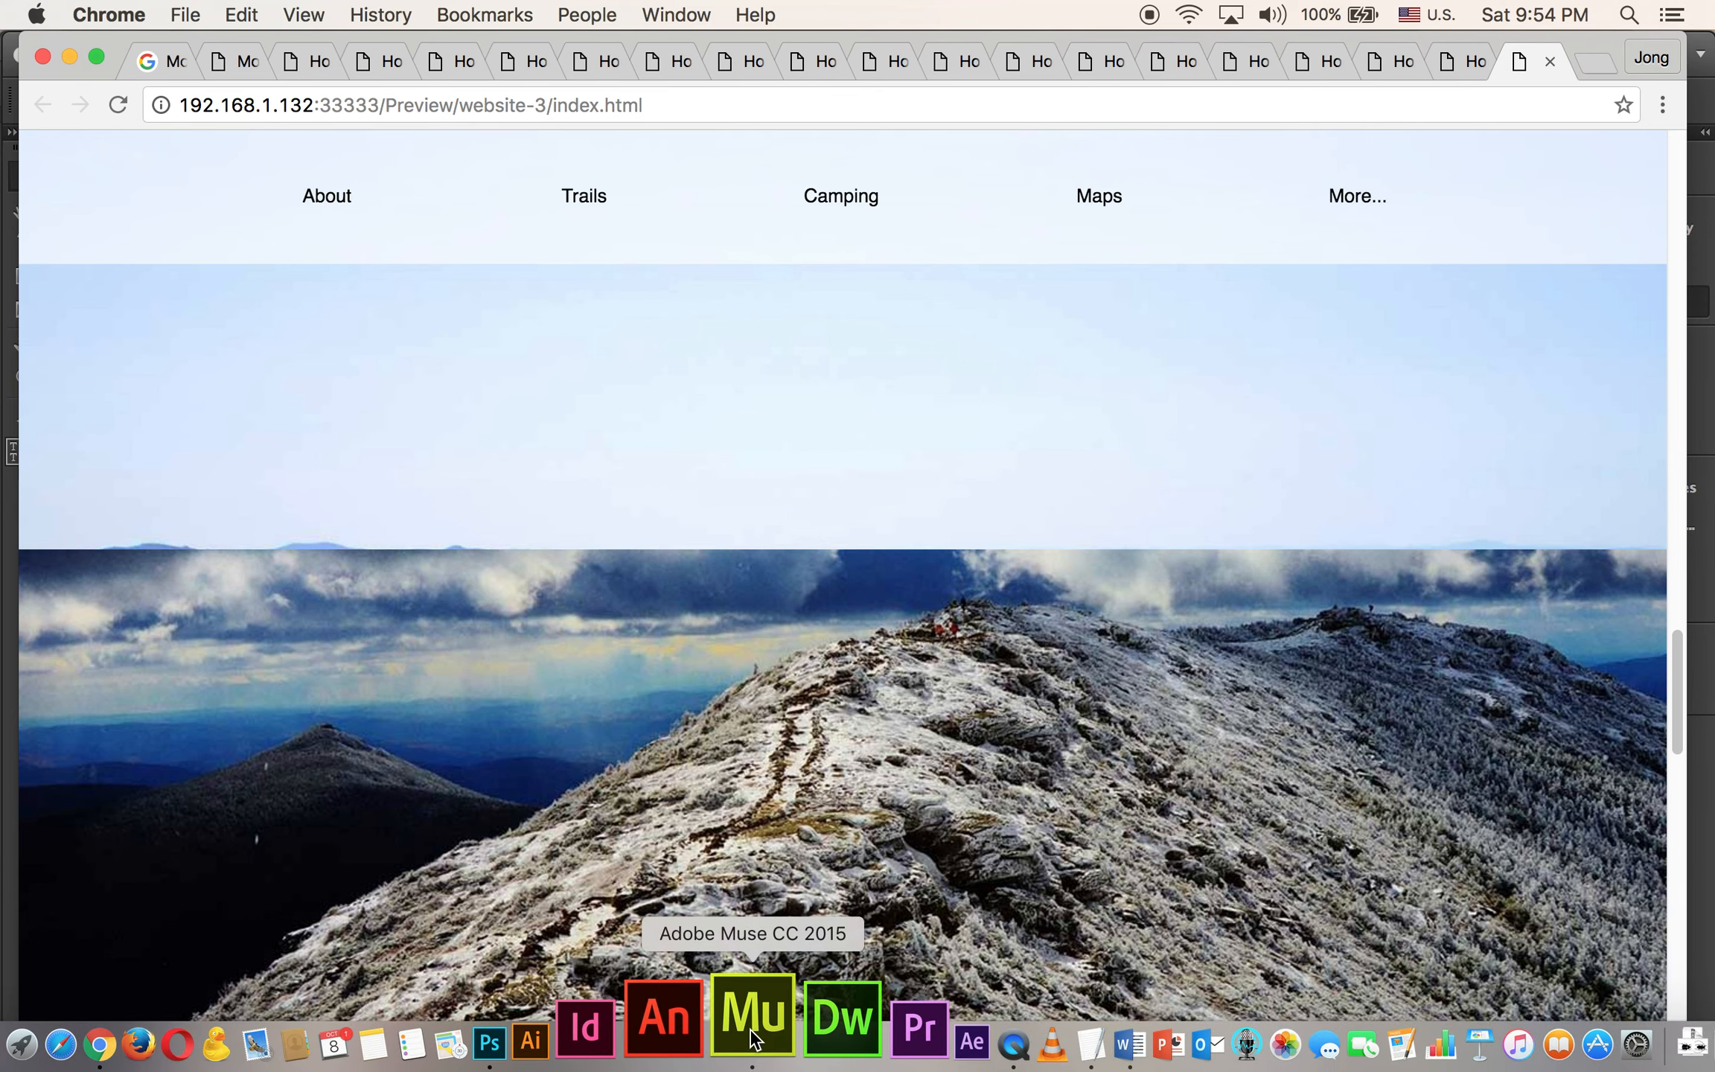
pyautogui.click(753, 1039)
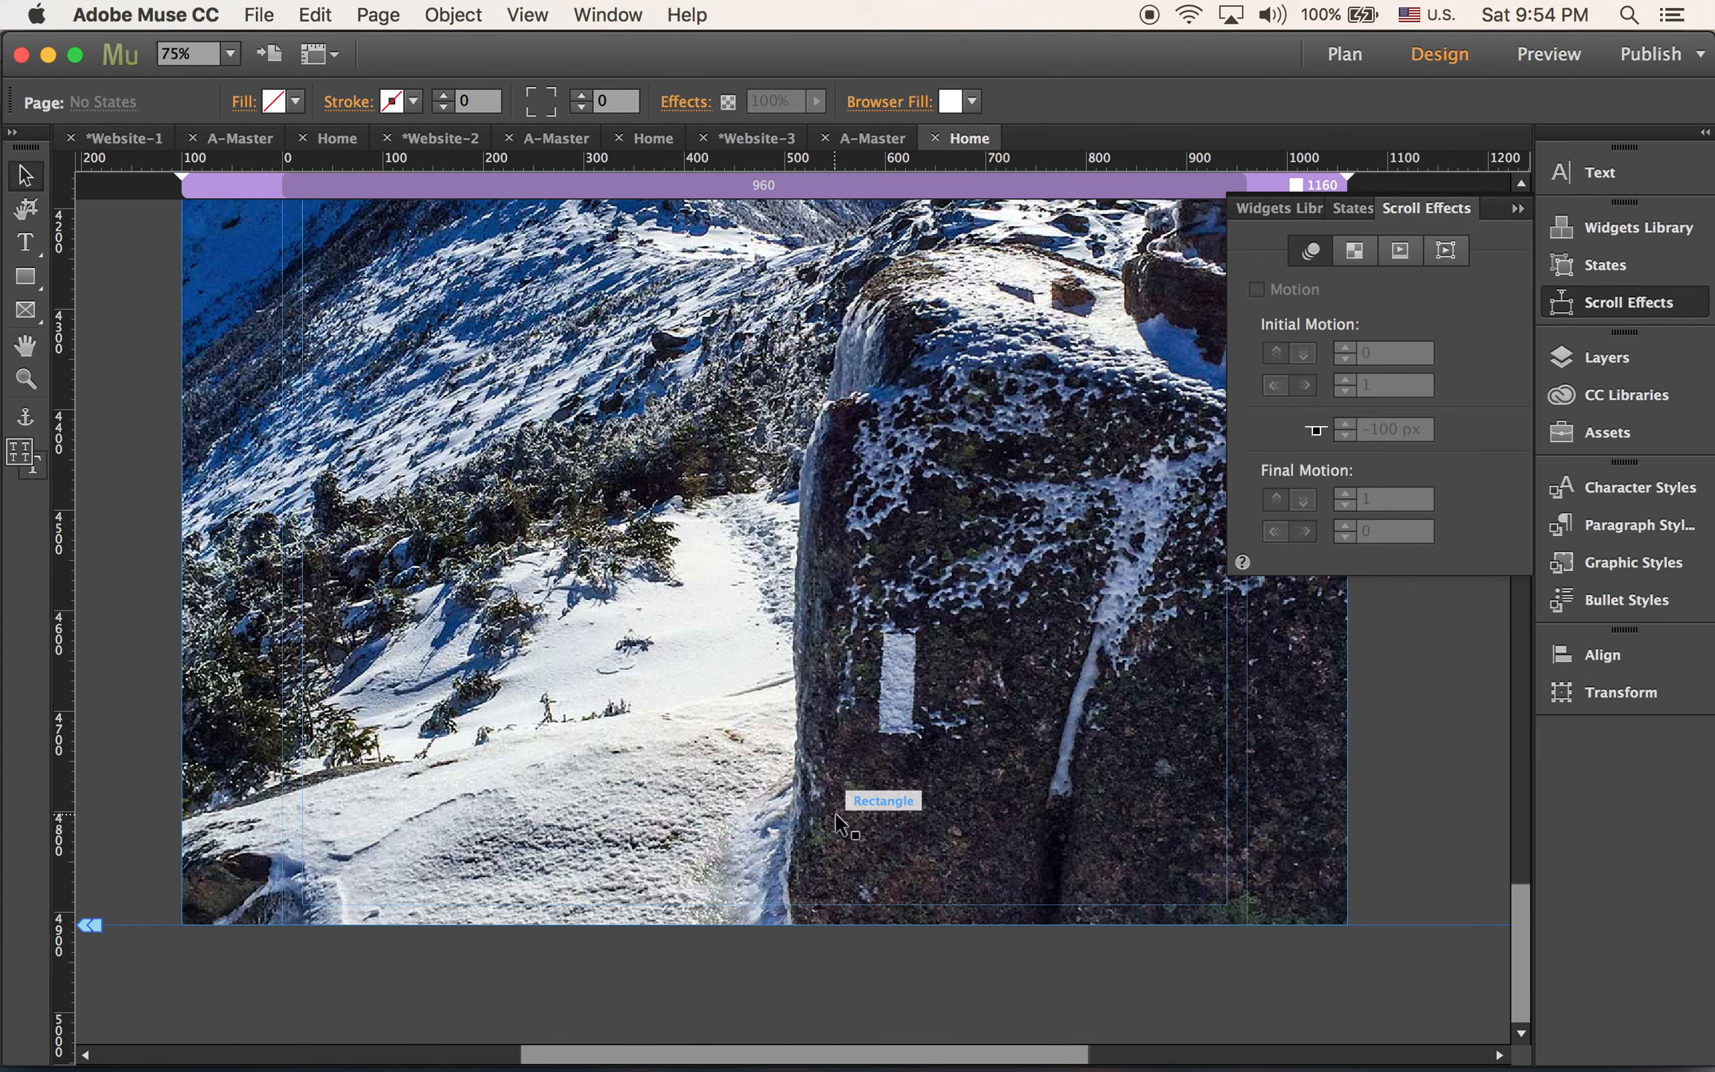
pyautogui.scroll(20, 836, 816)
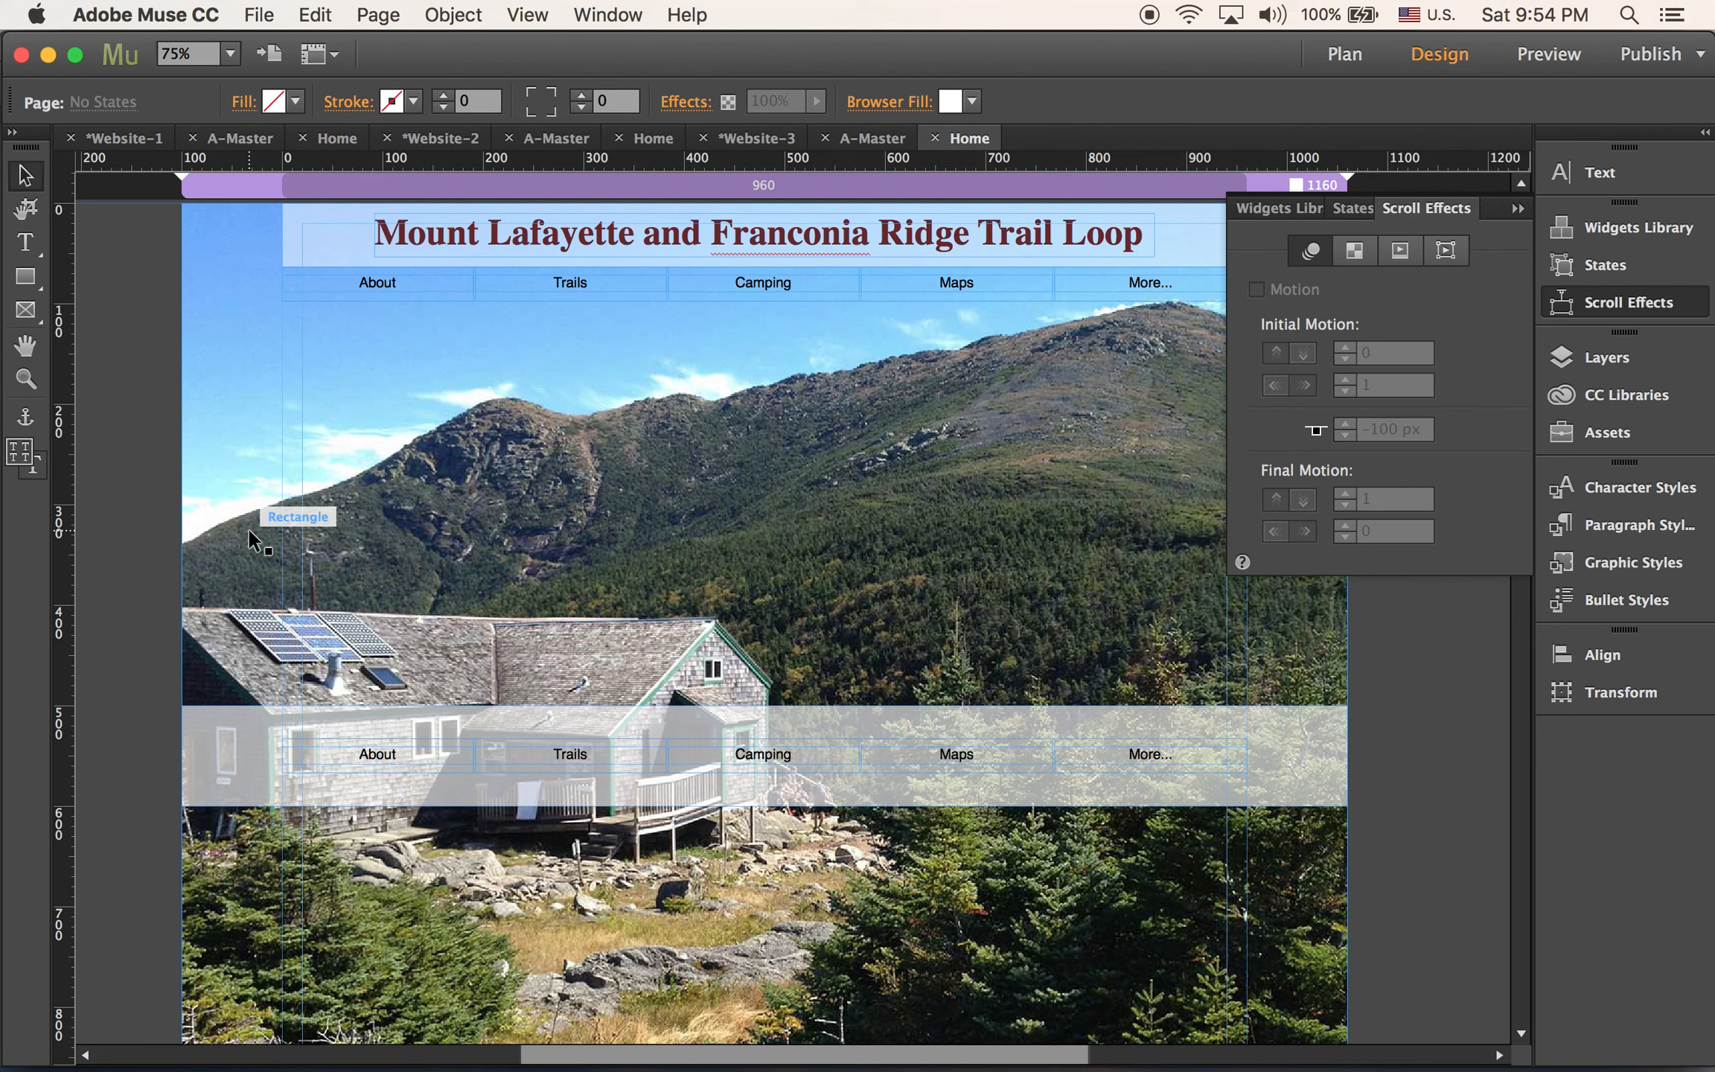
pyautogui.click(21, 417)
pyautogui.click(212, 207)
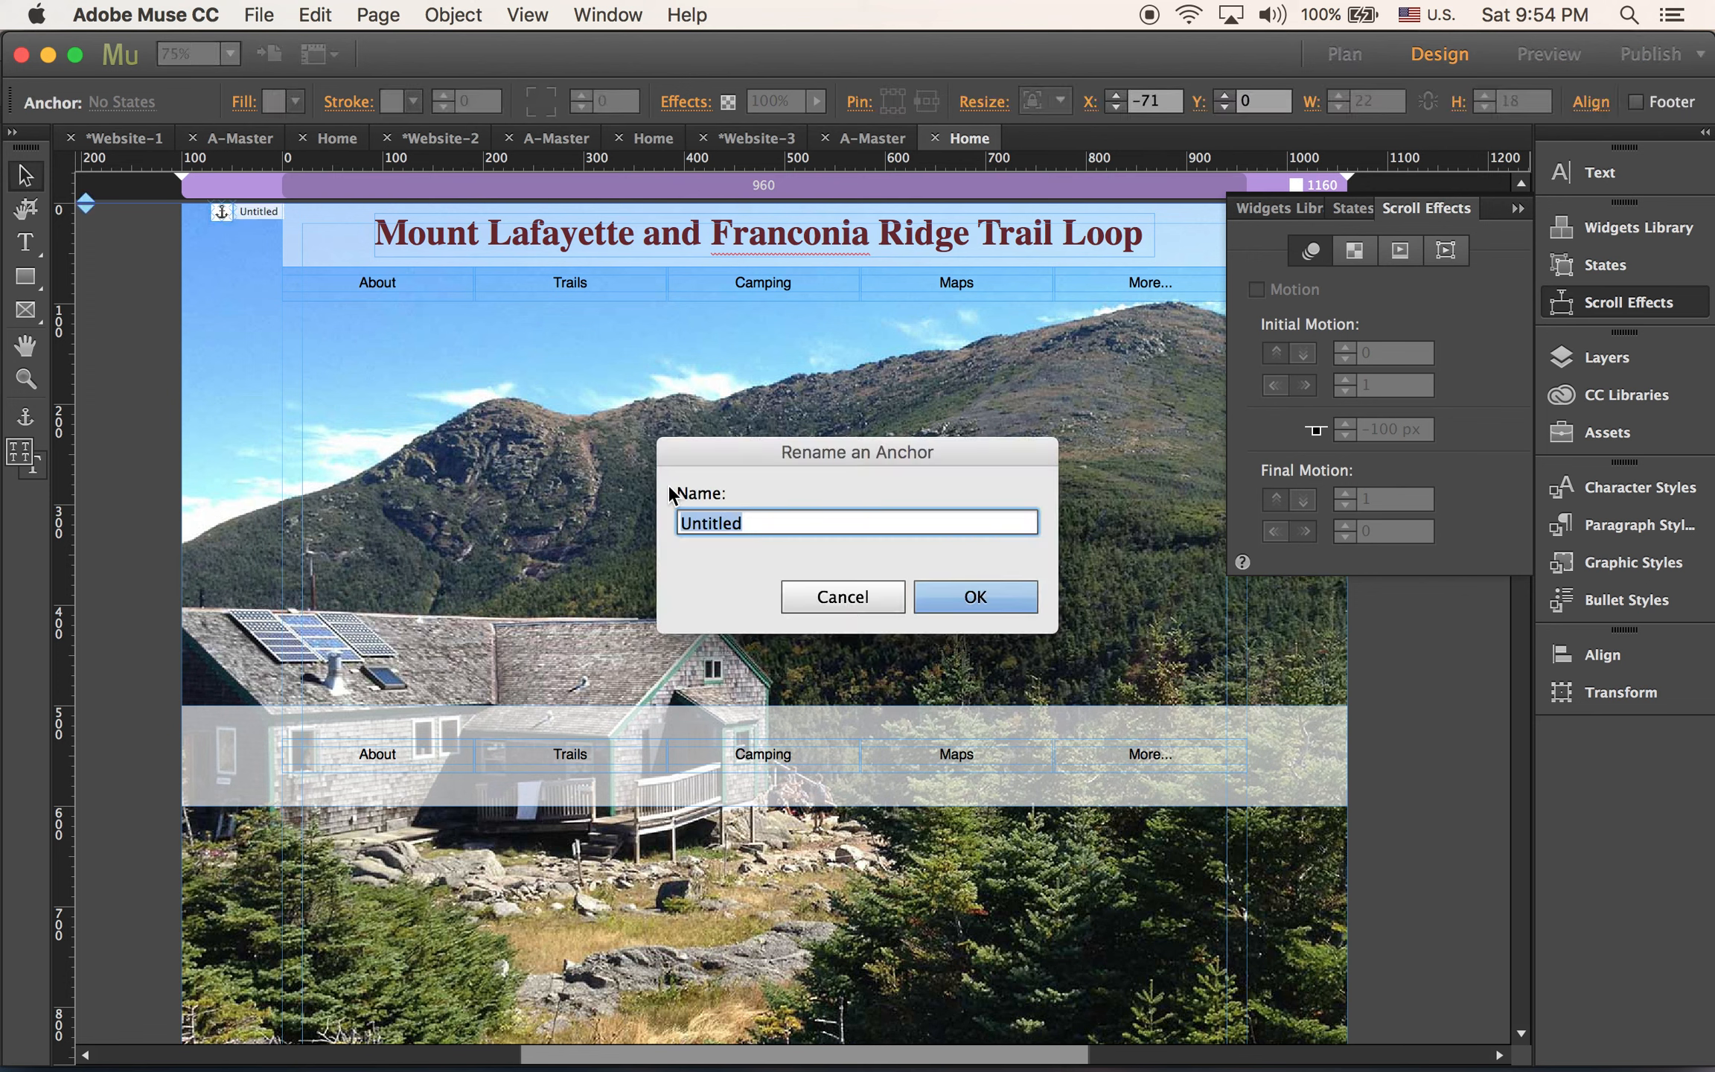
pyautogui.write('about')
pyautogui.press('Return')
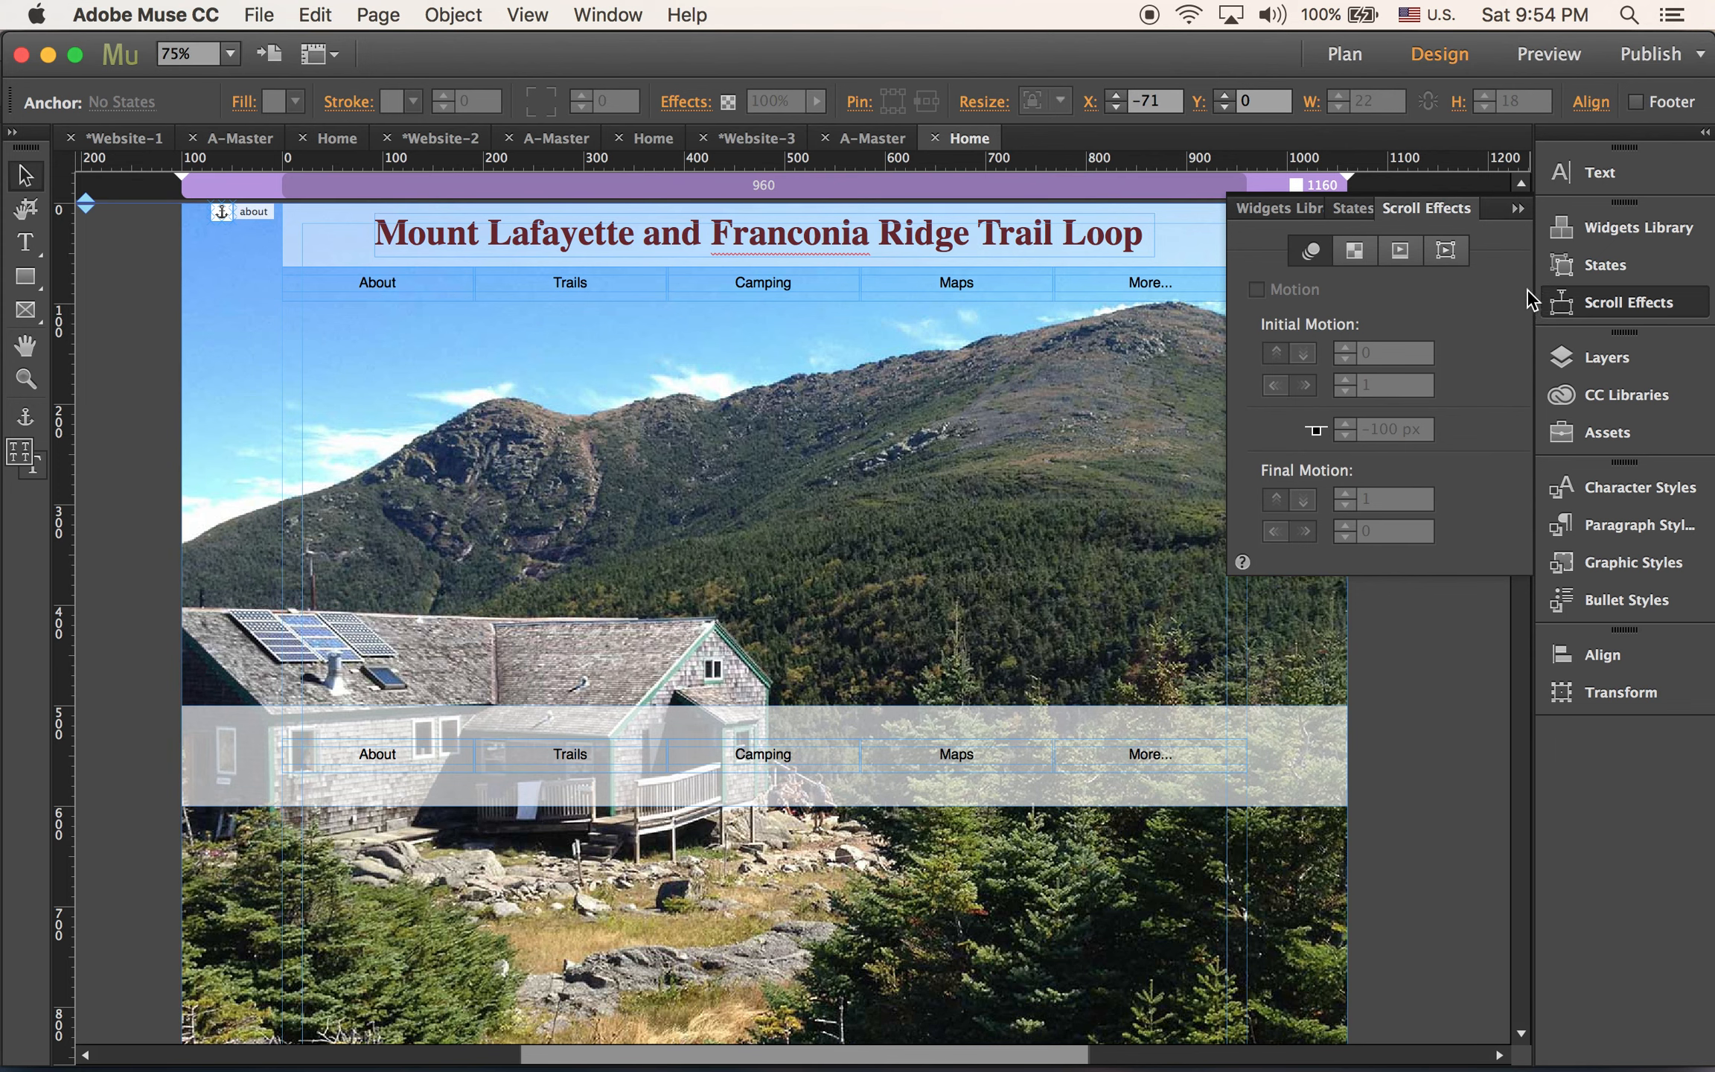
# Collapse the Scroll Effects settings and place an anchor named trails at the upper edge of the waterfall photo, at about Y 1000
pyautogui.click(1518, 208)
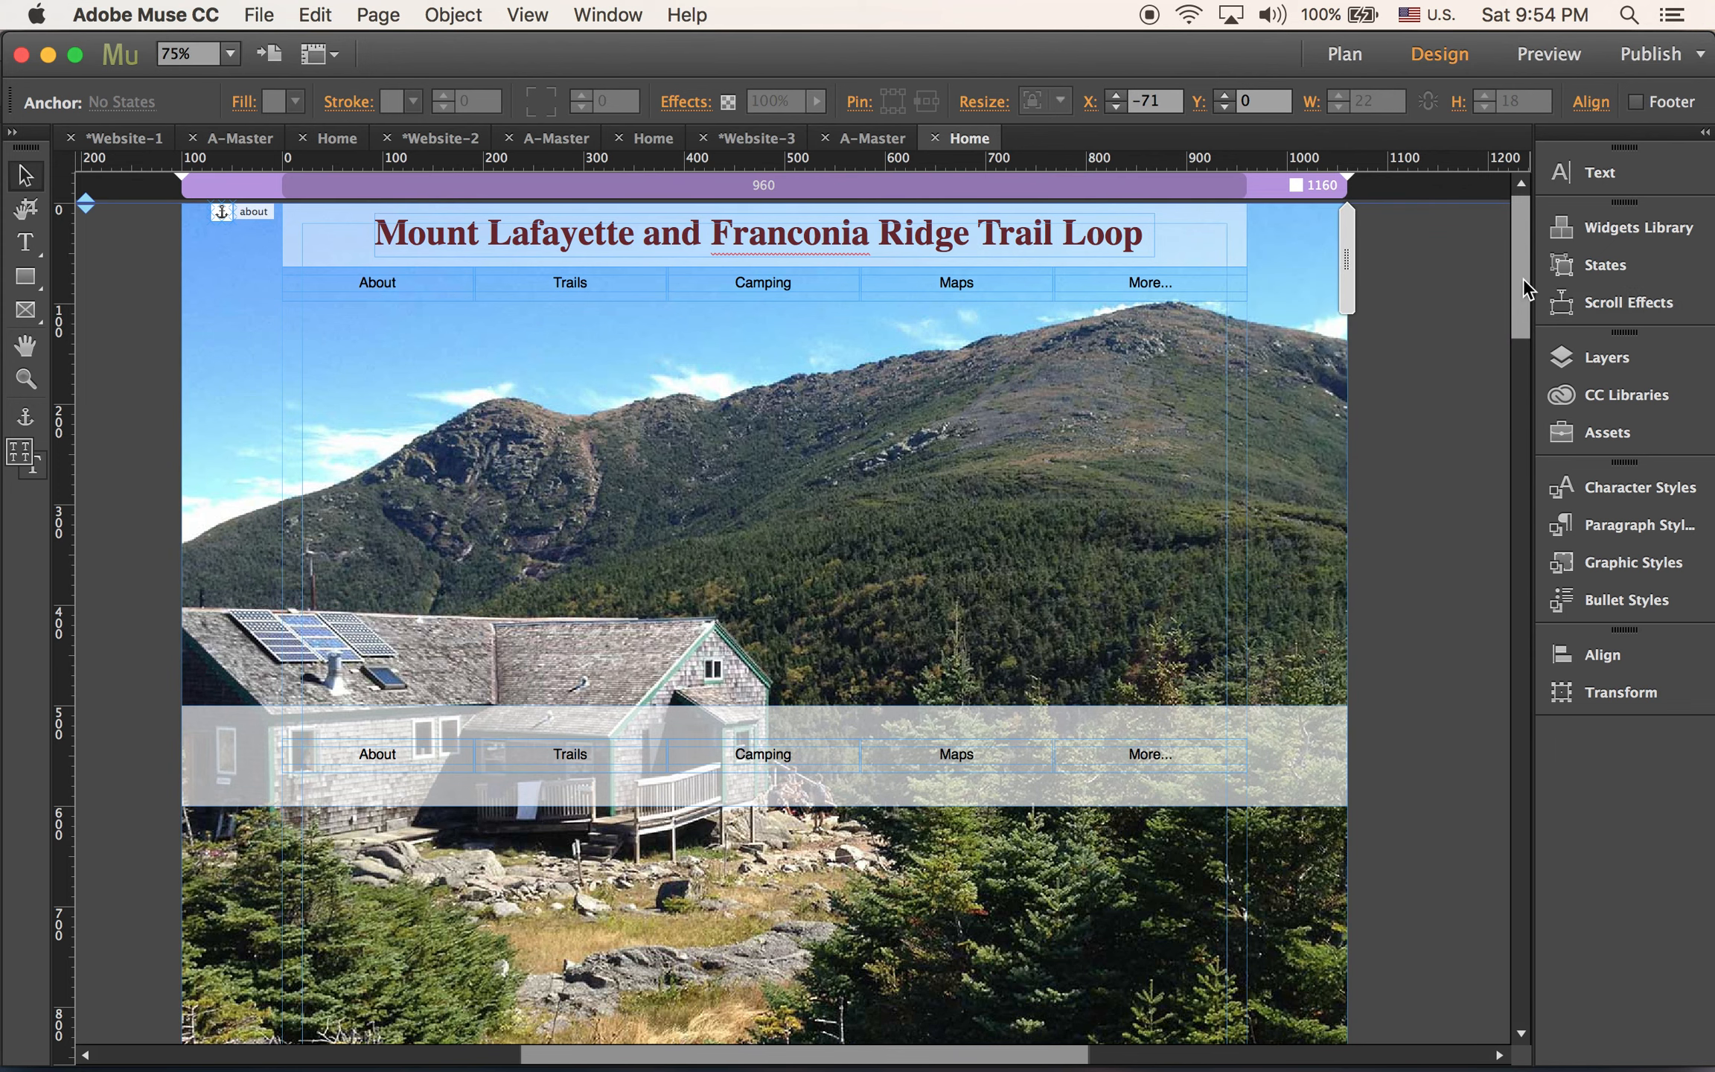
pyautogui.scroll(-3, 1522, 298)
pyautogui.scroll(-10, 1519, 335)
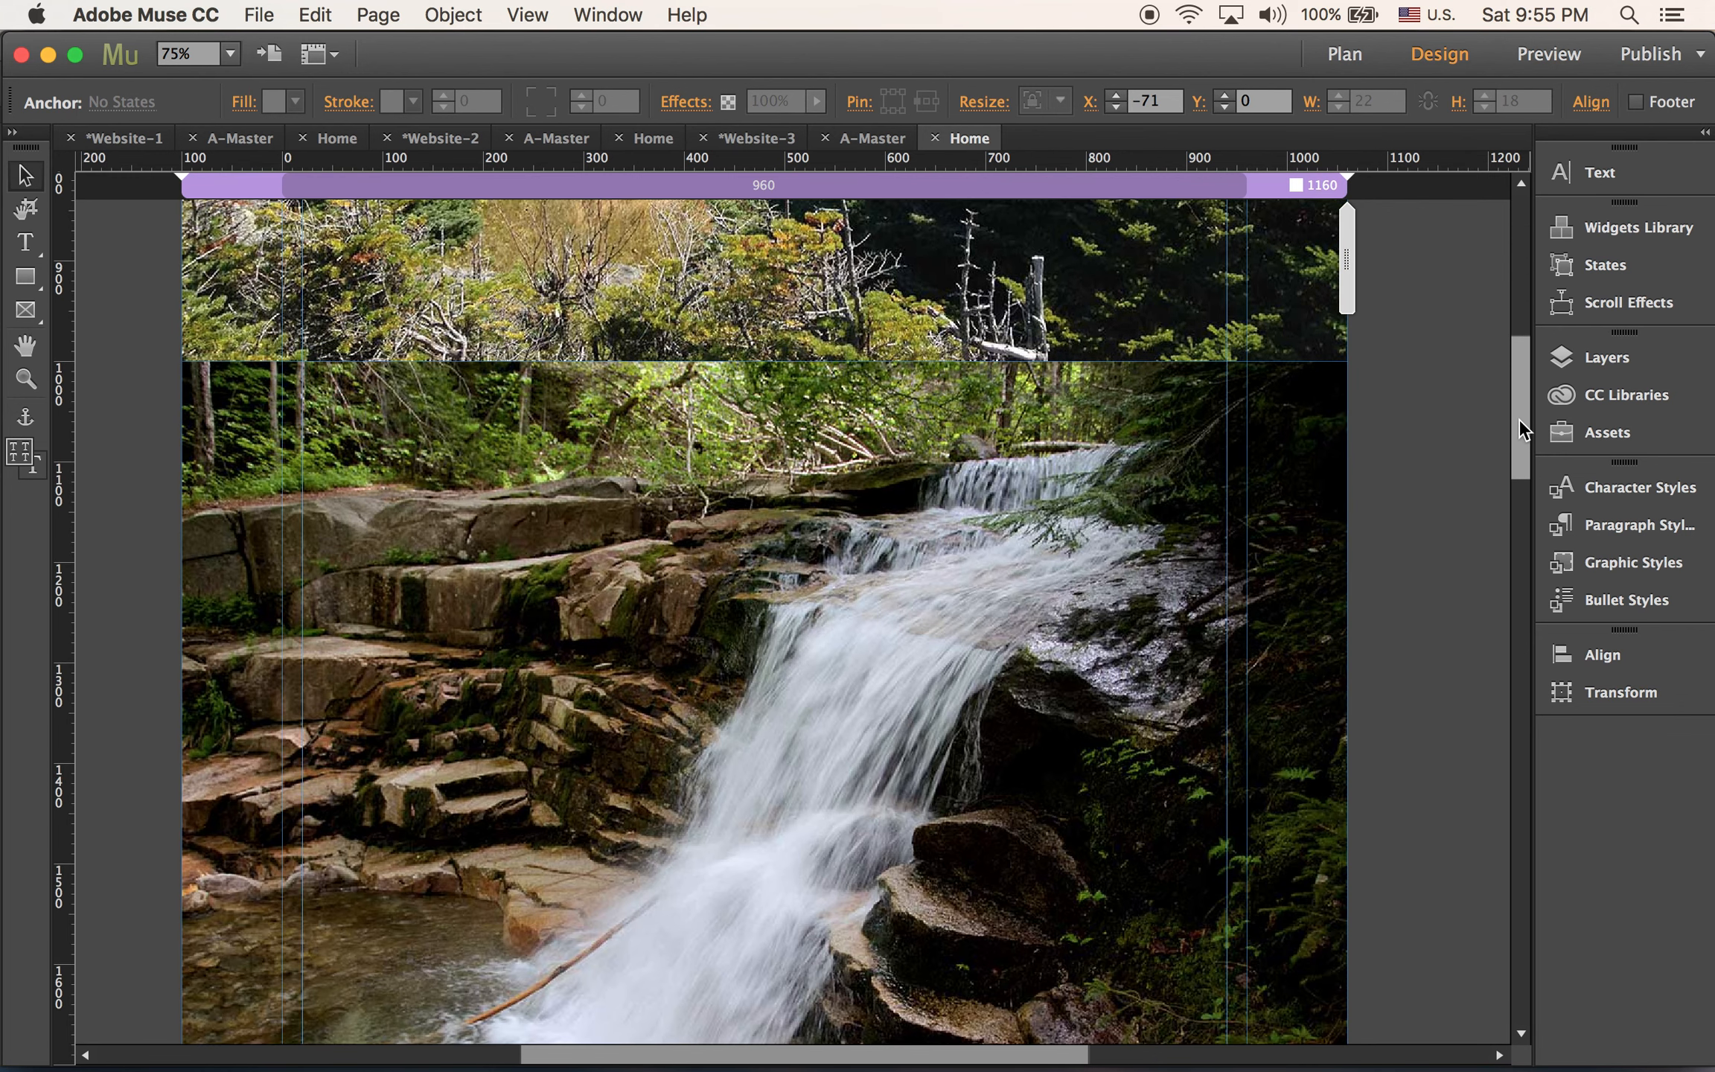
pyautogui.click(25, 417)
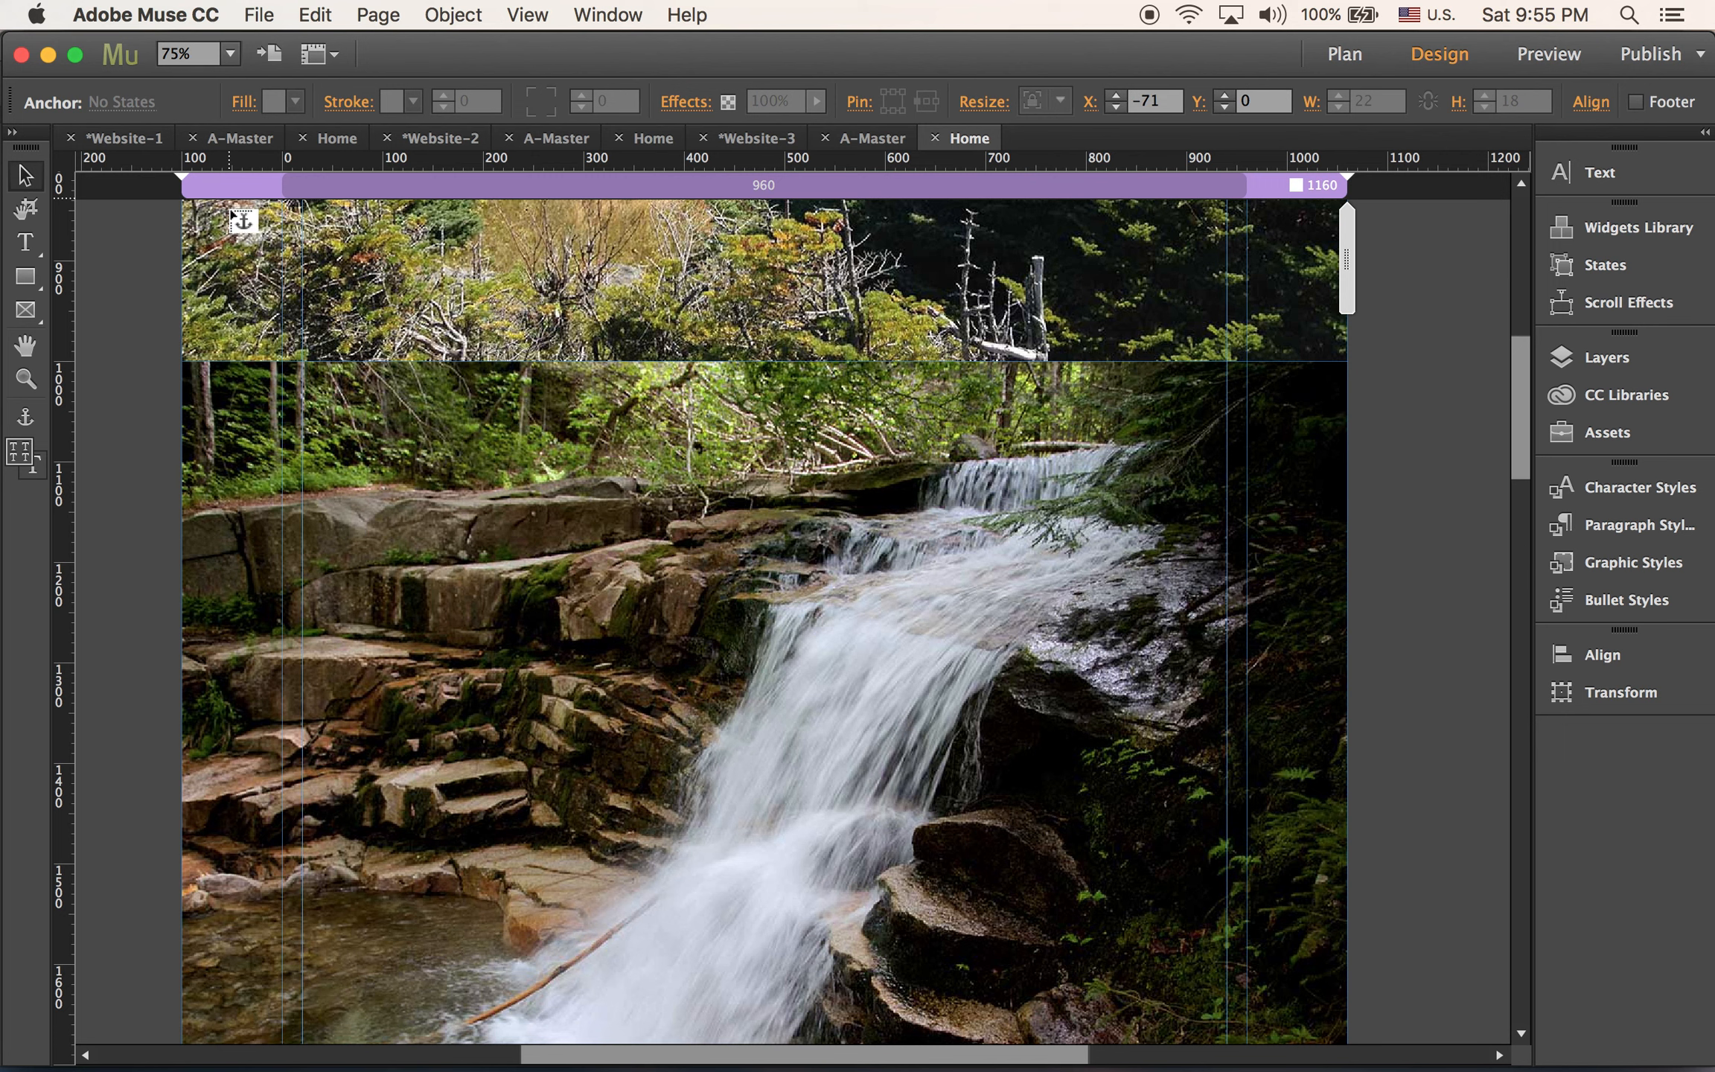
pyautogui.click(226, 367)
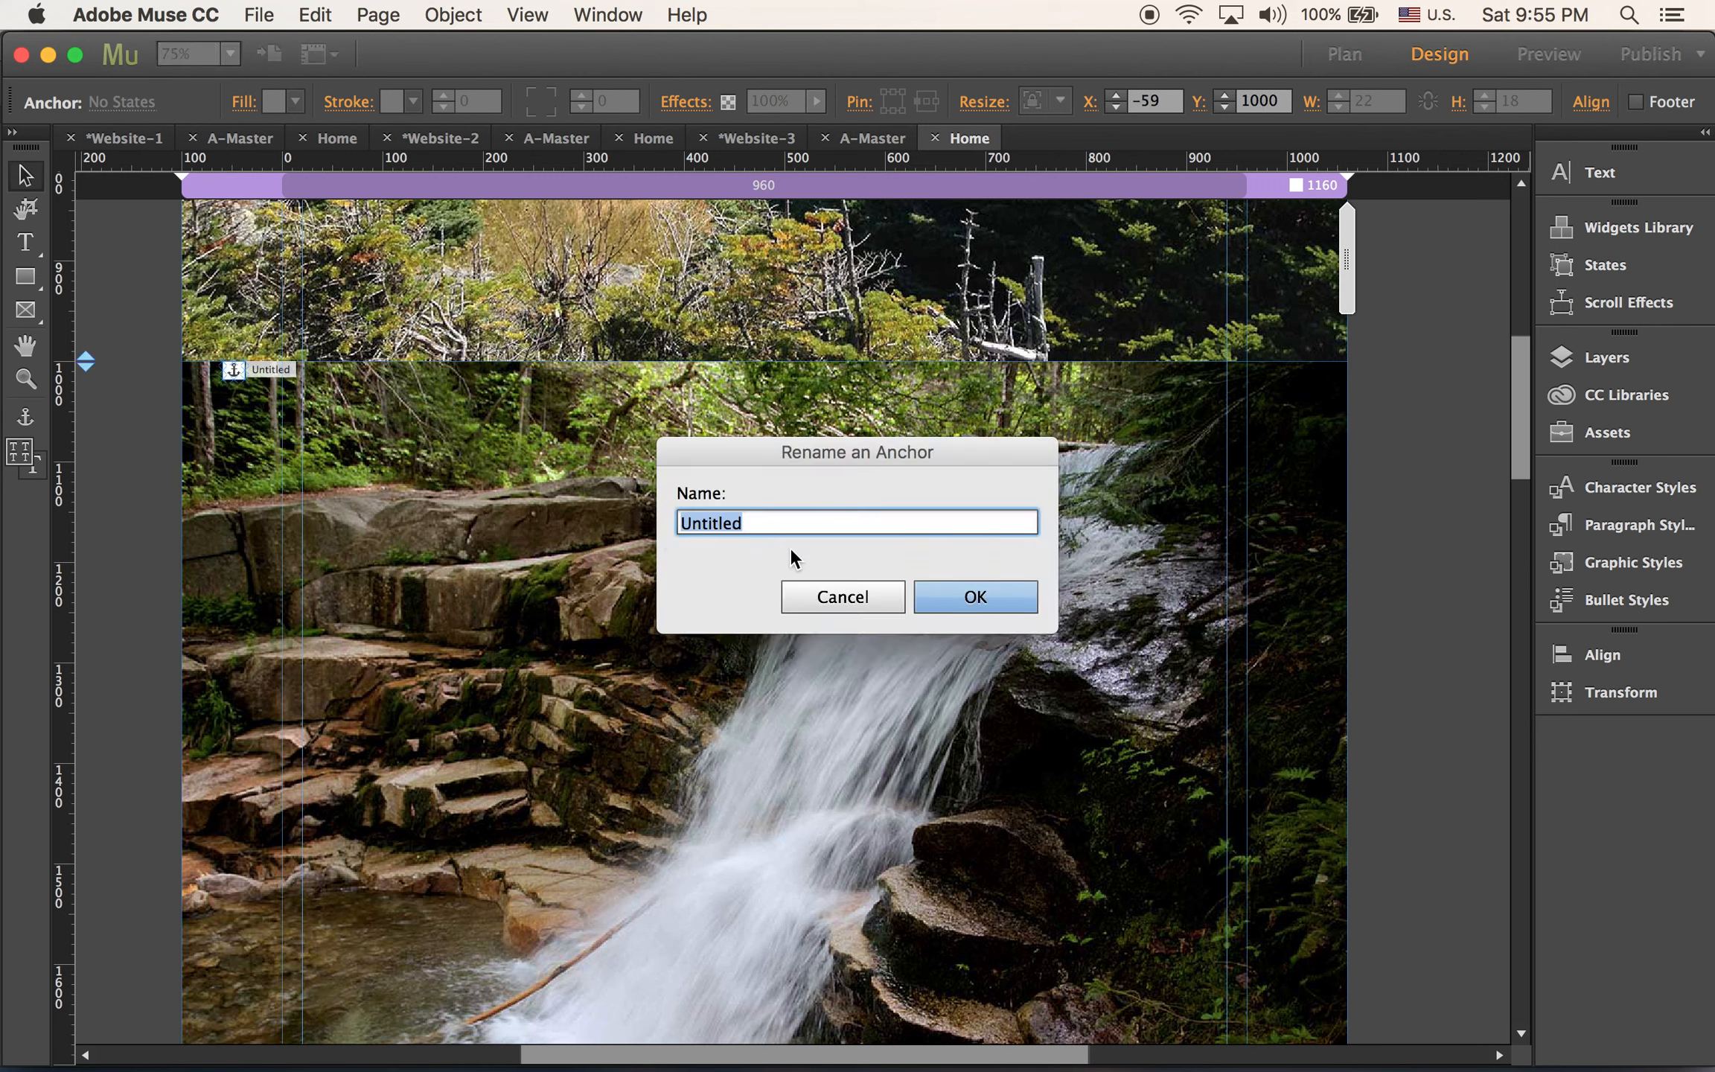
pyautogui.write('trails')
pyautogui.click(977, 596)
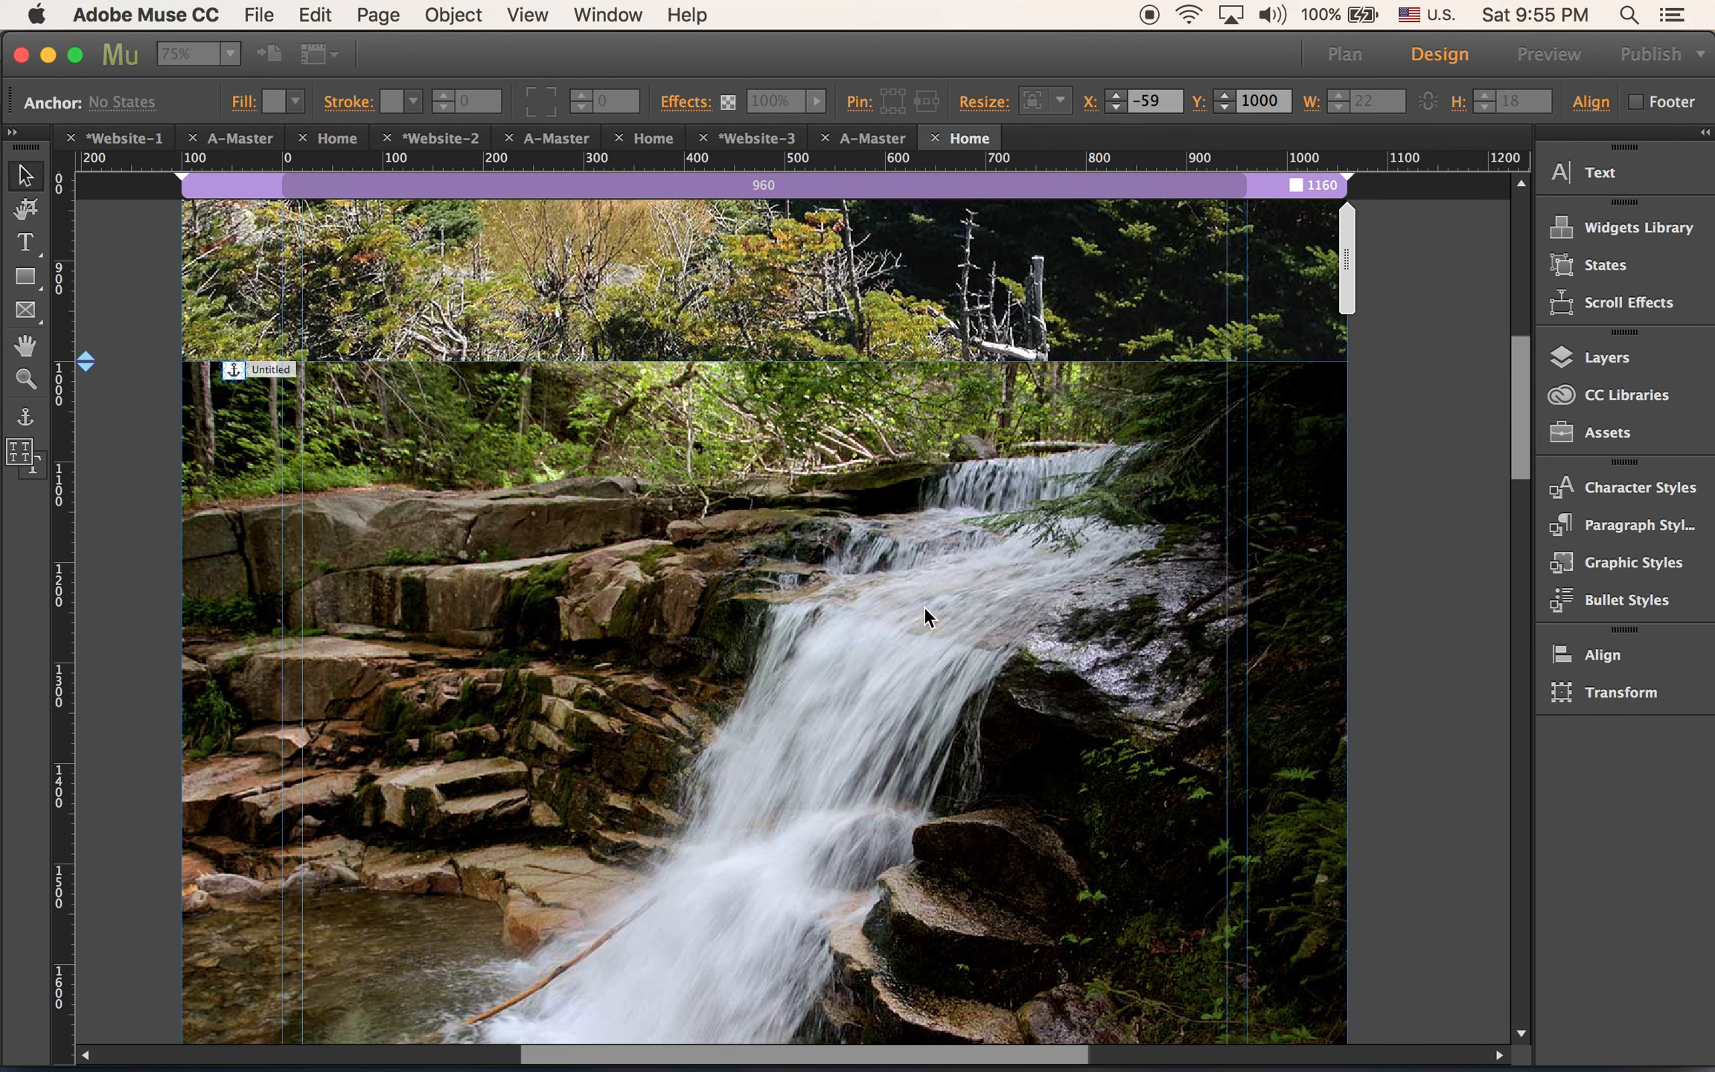
# Place an anchor named camping at the upper edge of the green ridge photo, at about Y 1913
pyautogui.moveTo(1522, 447); pyautogui.dragTo(1524, 591)
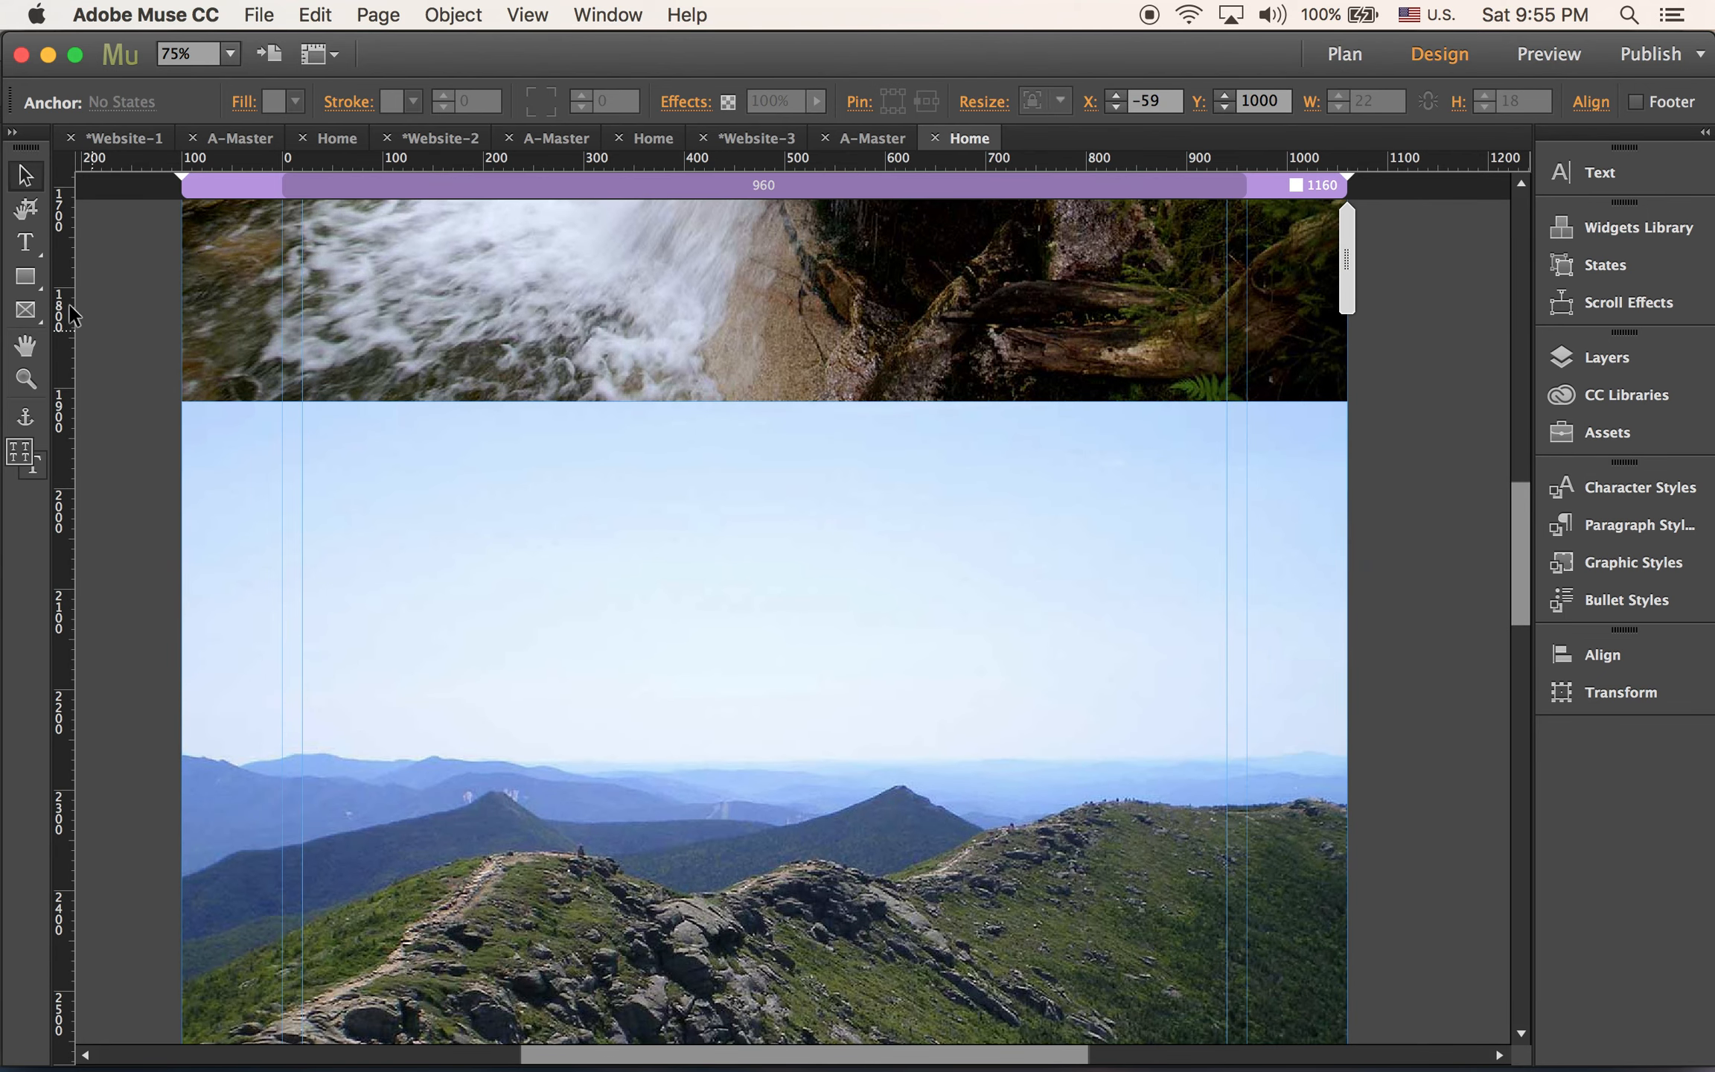
pyautogui.moveTo(25, 417); pyautogui.dragTo(225, 405)
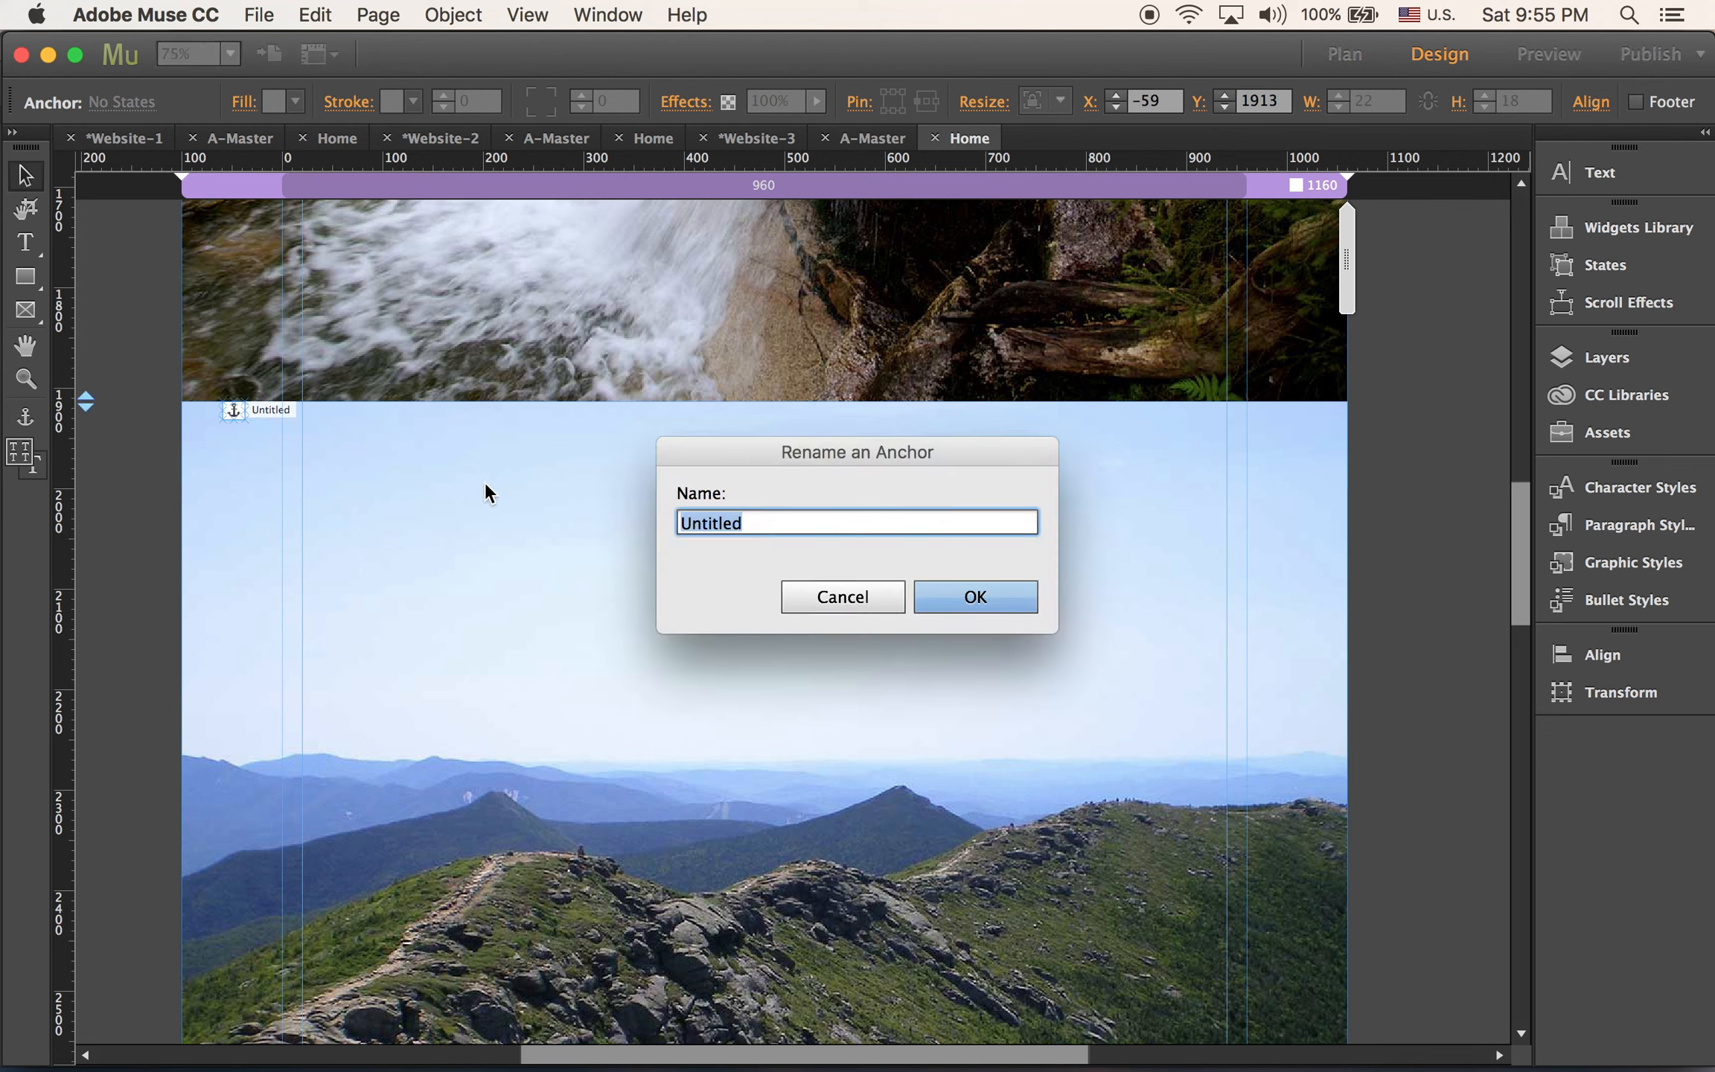
pyautogui.write('camping')
pyautogui.press('Return')
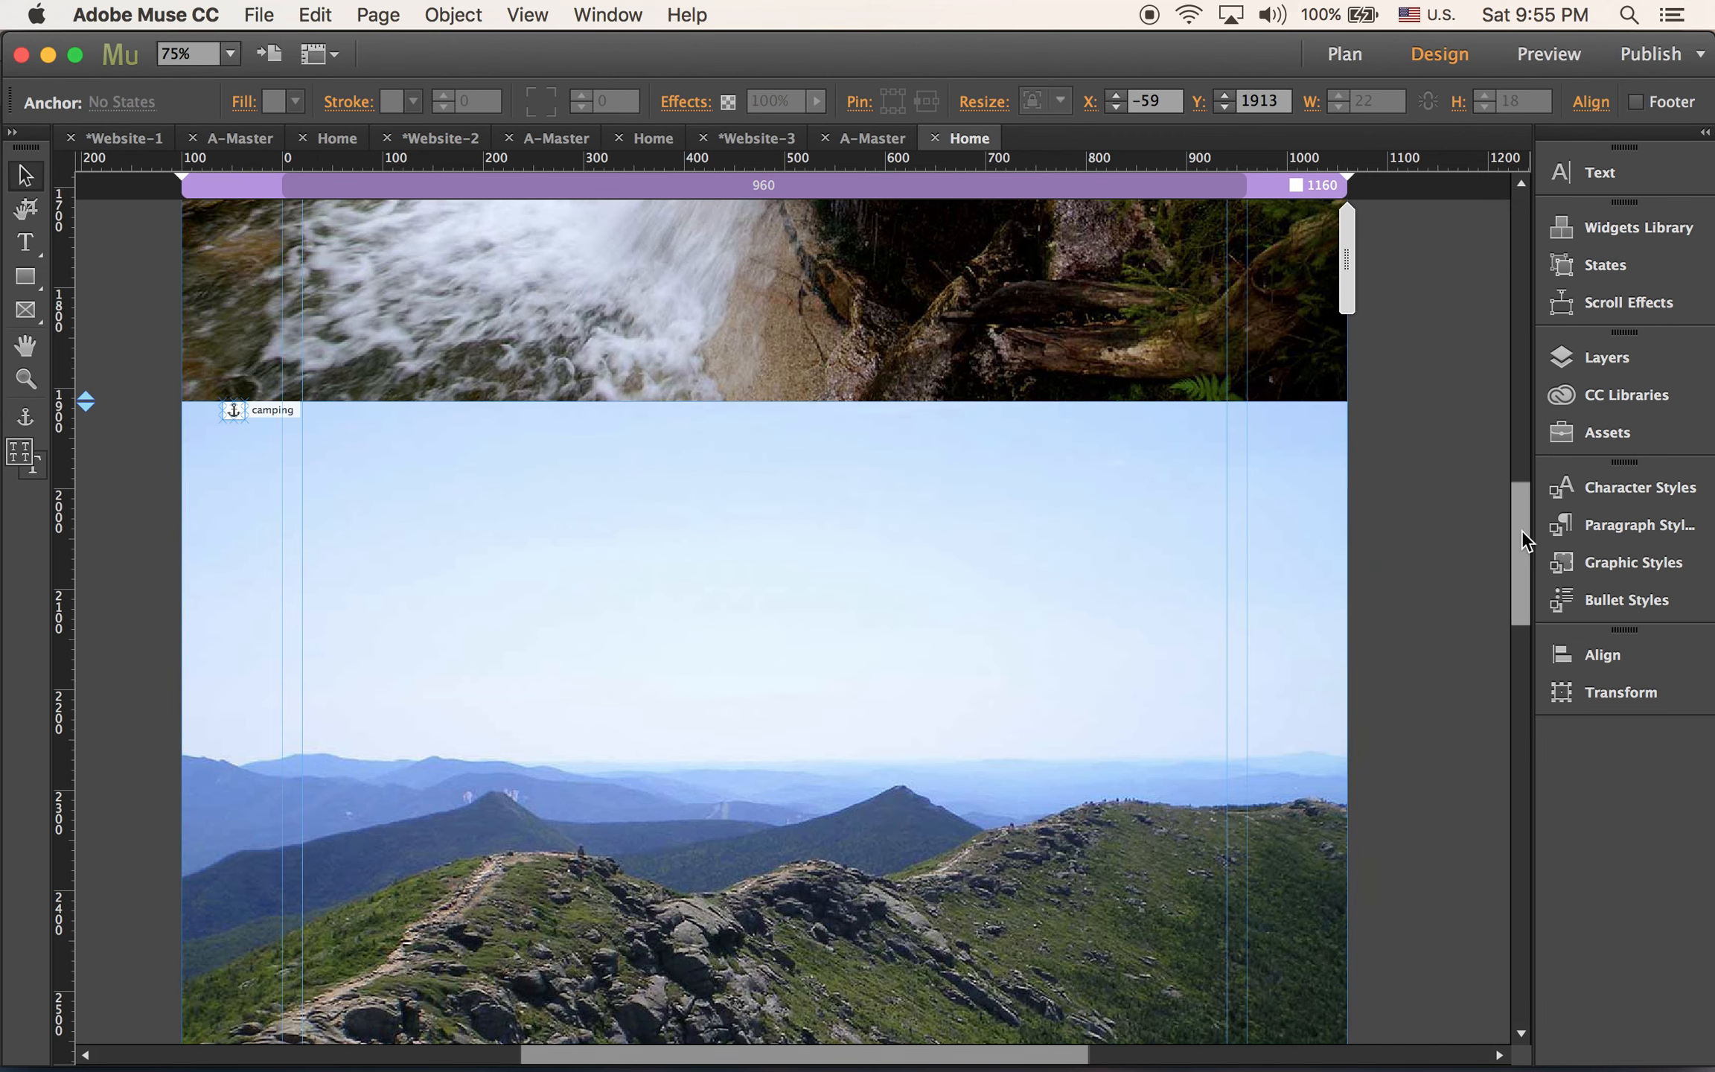
# Place an anchor named maps at the upper edge of the cloudy ridge photo, at about Y 2913
pyautogui.scroll(-1, 1518, 568)
pyautogui.scroll(-10, 1518, 568)
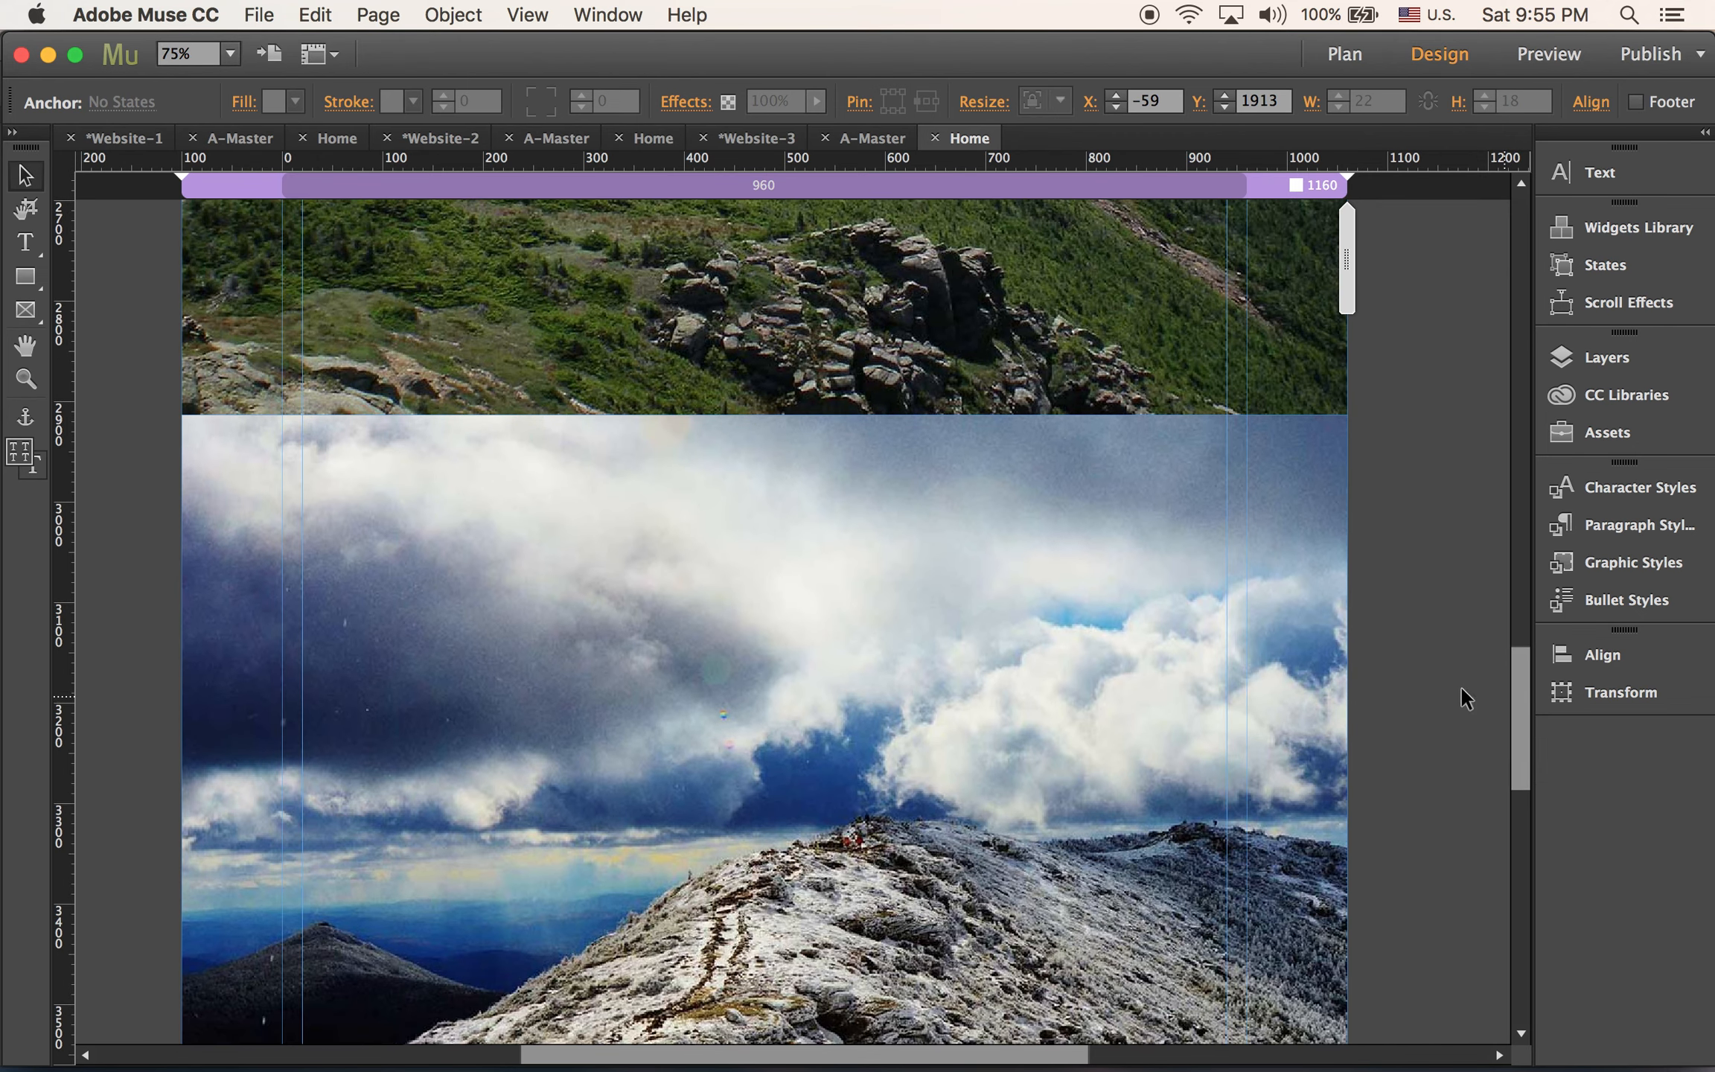
pyautogui.click(25, 416)
pyautogui.click(239, 424)
pyautogui.write('maps')
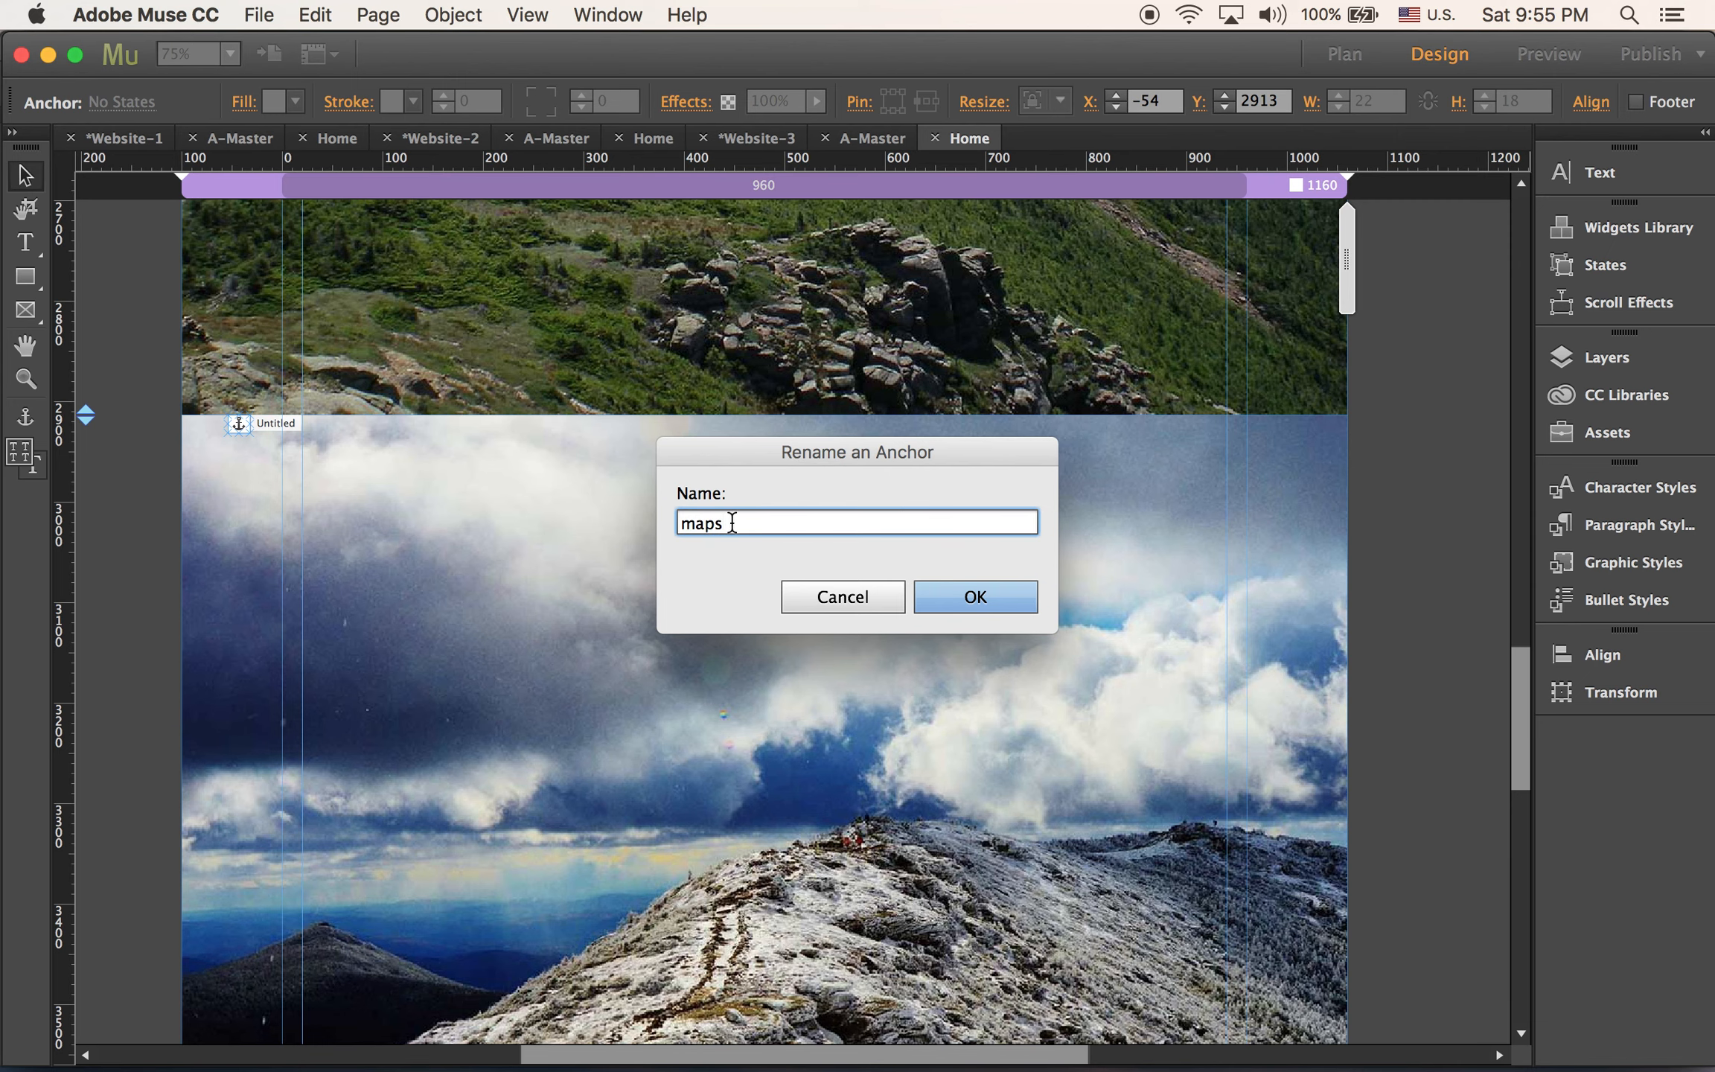
pyautogui.click(961, 602)
# Place an anchor named more at the upper edge of the snowy peak photo, at about Y 3913
pyautogui.moveTo(1524, 692); pyautogui.dragTo(1516, 840)
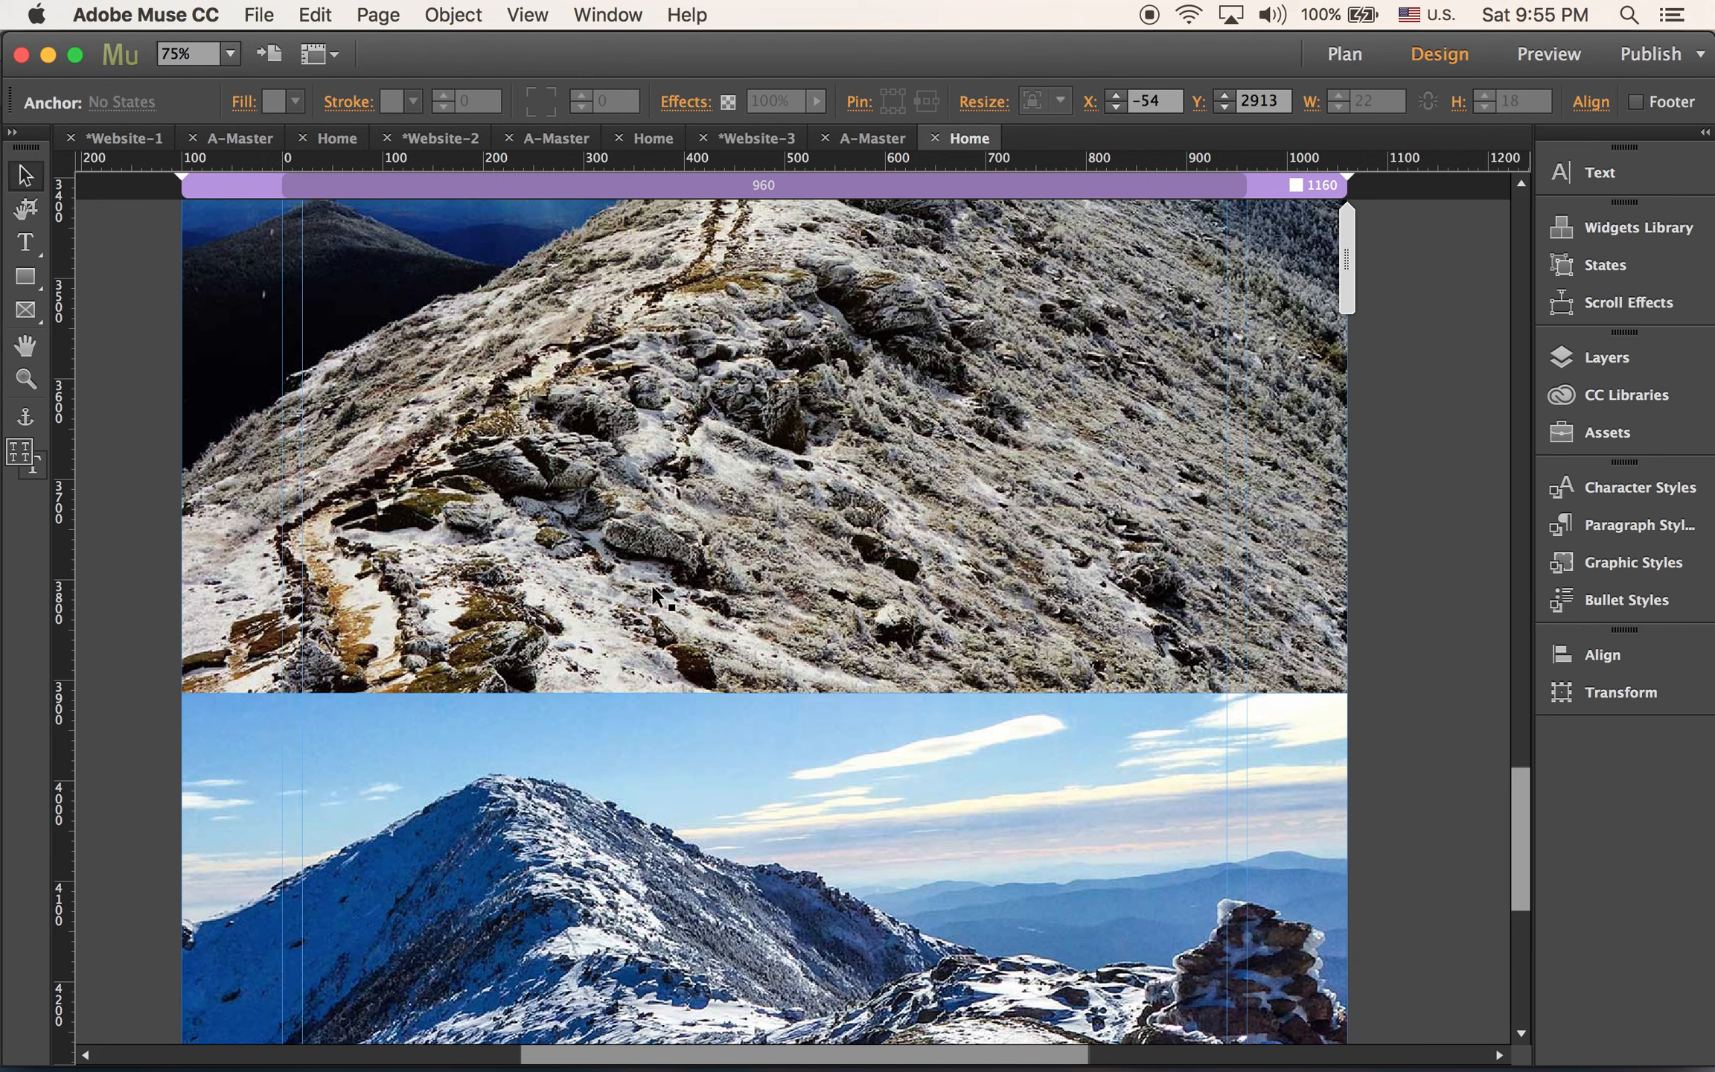
pyautogui.click(25, 417)
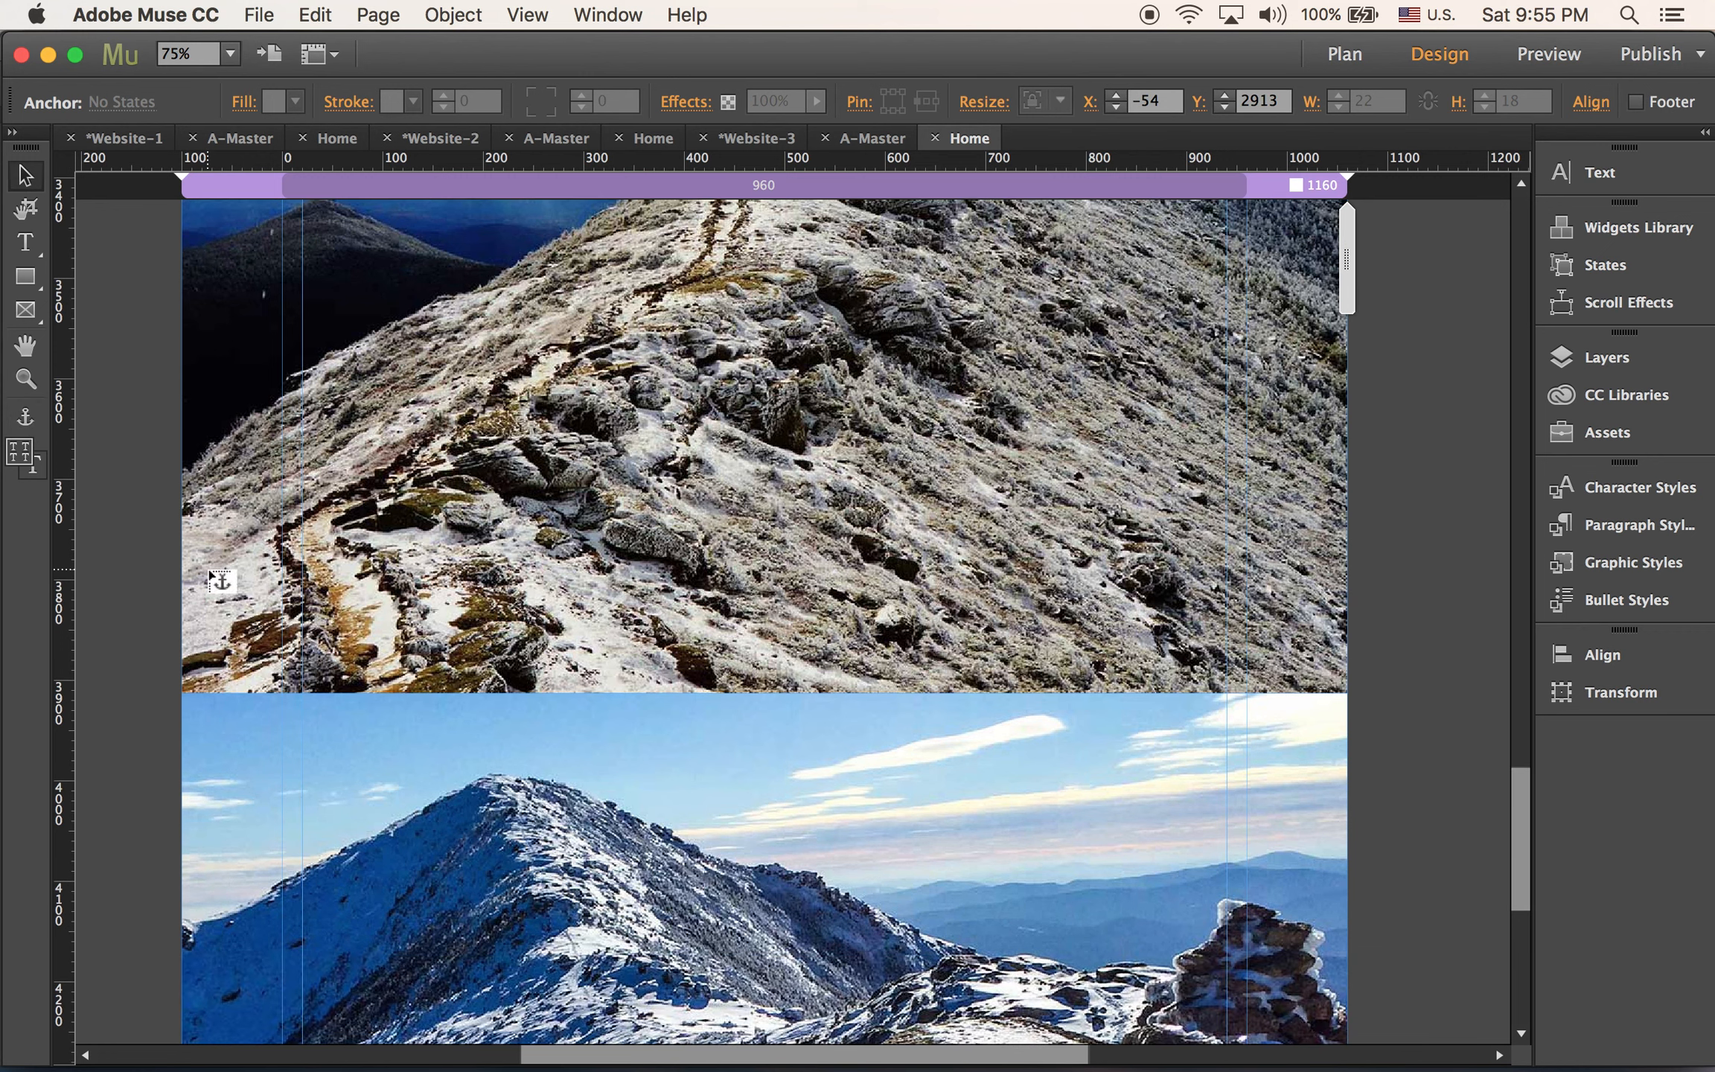
pyautogui.click(218, 693)
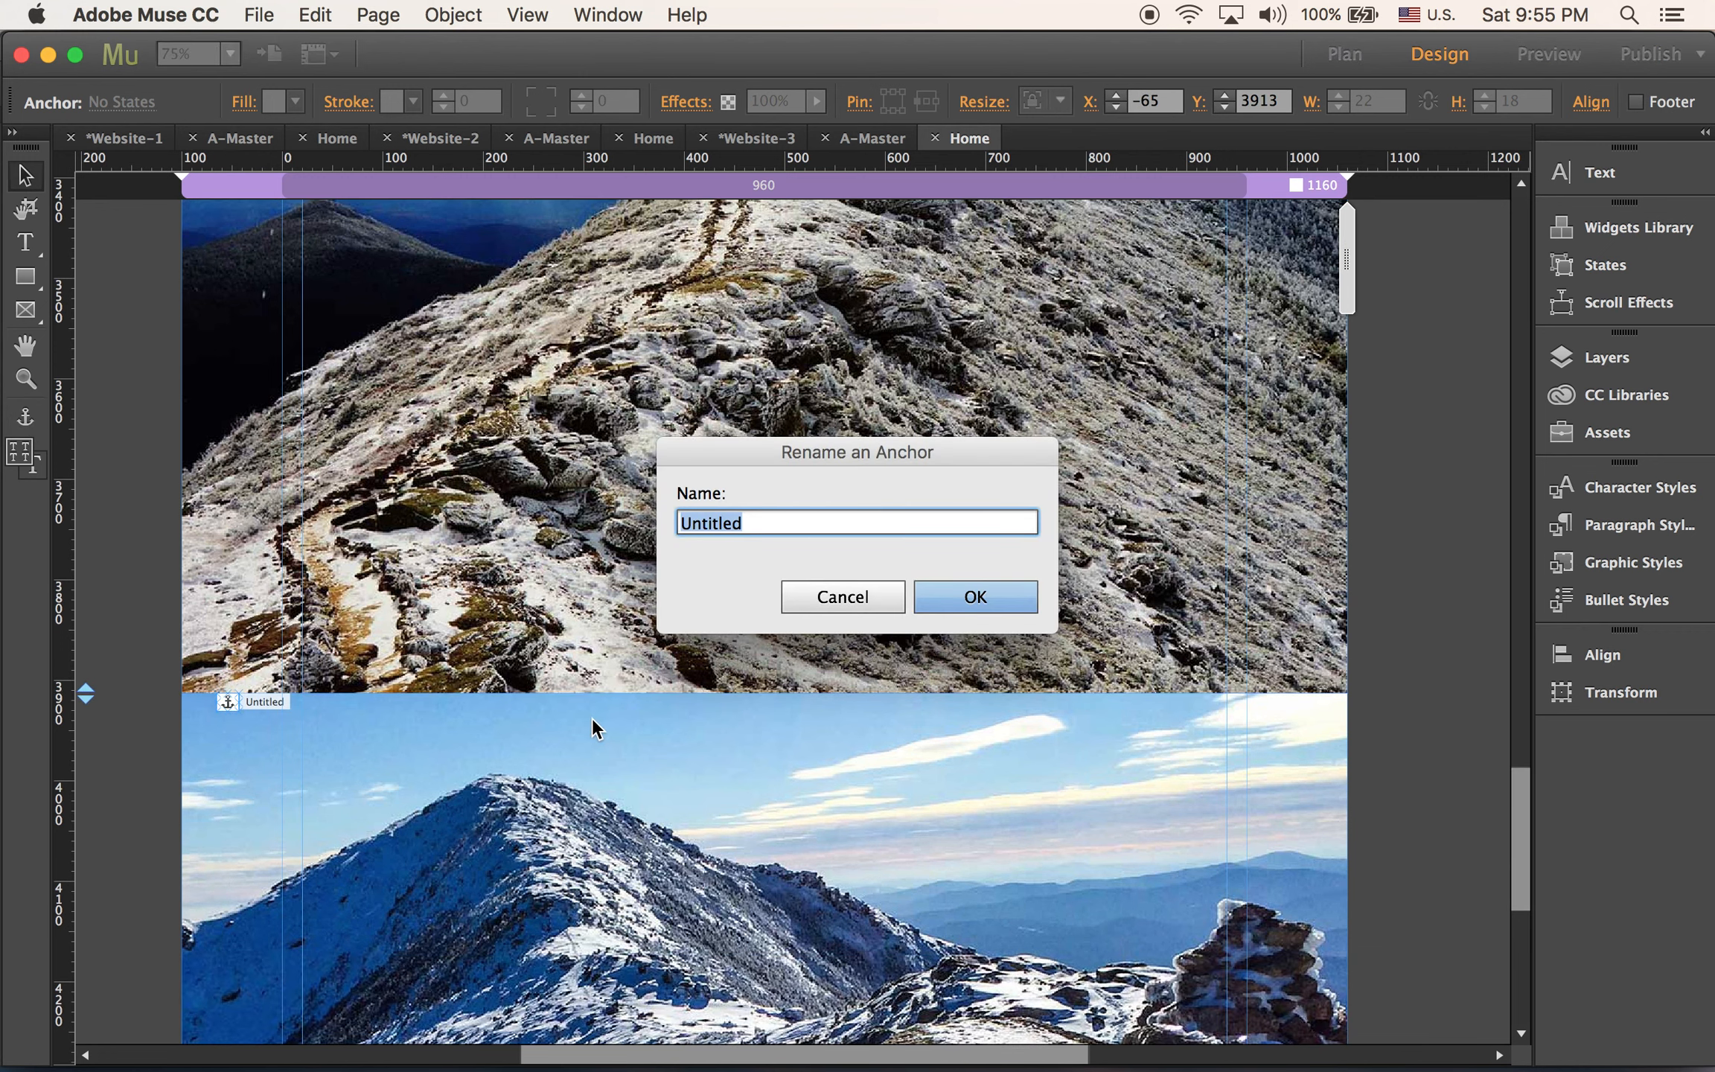
pyautogui.write('more')
pyautogui.click(1002, 592)
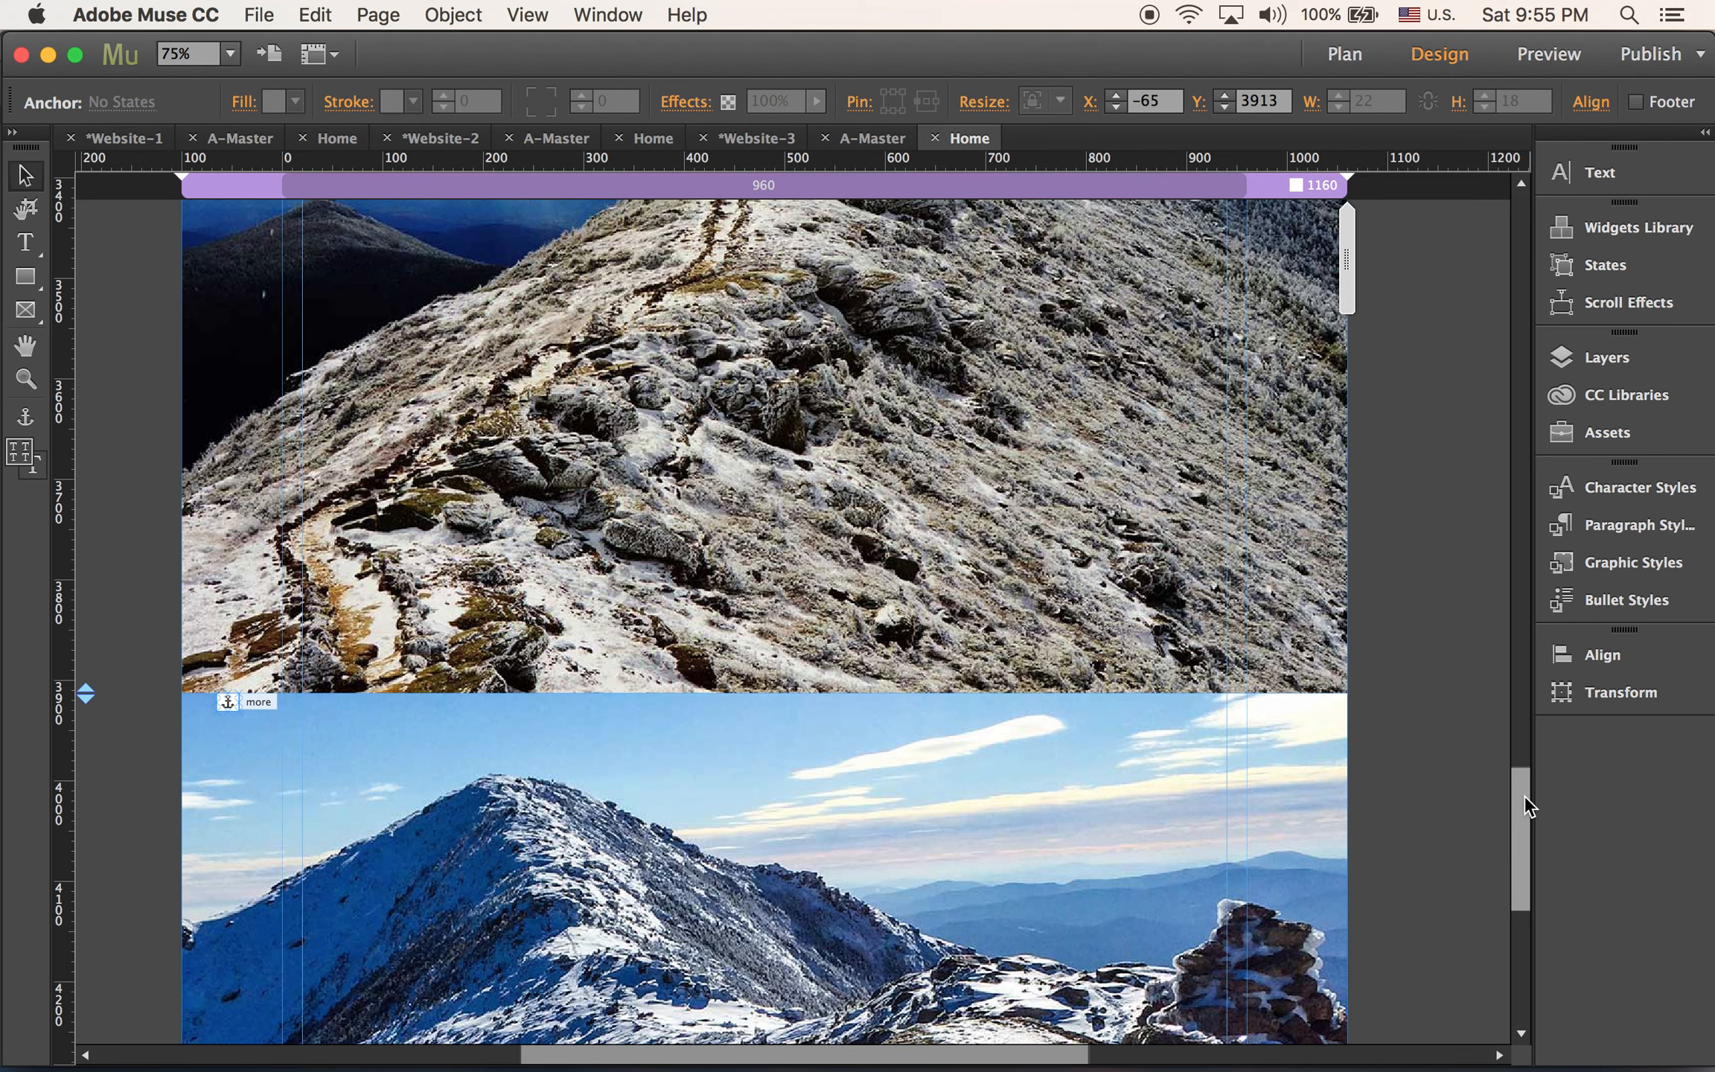
# Link the About item of the menu under the title header to the about anchor
pyautogui.moveTo(1524, 794); pyautogui.dragTo(1536, 236)
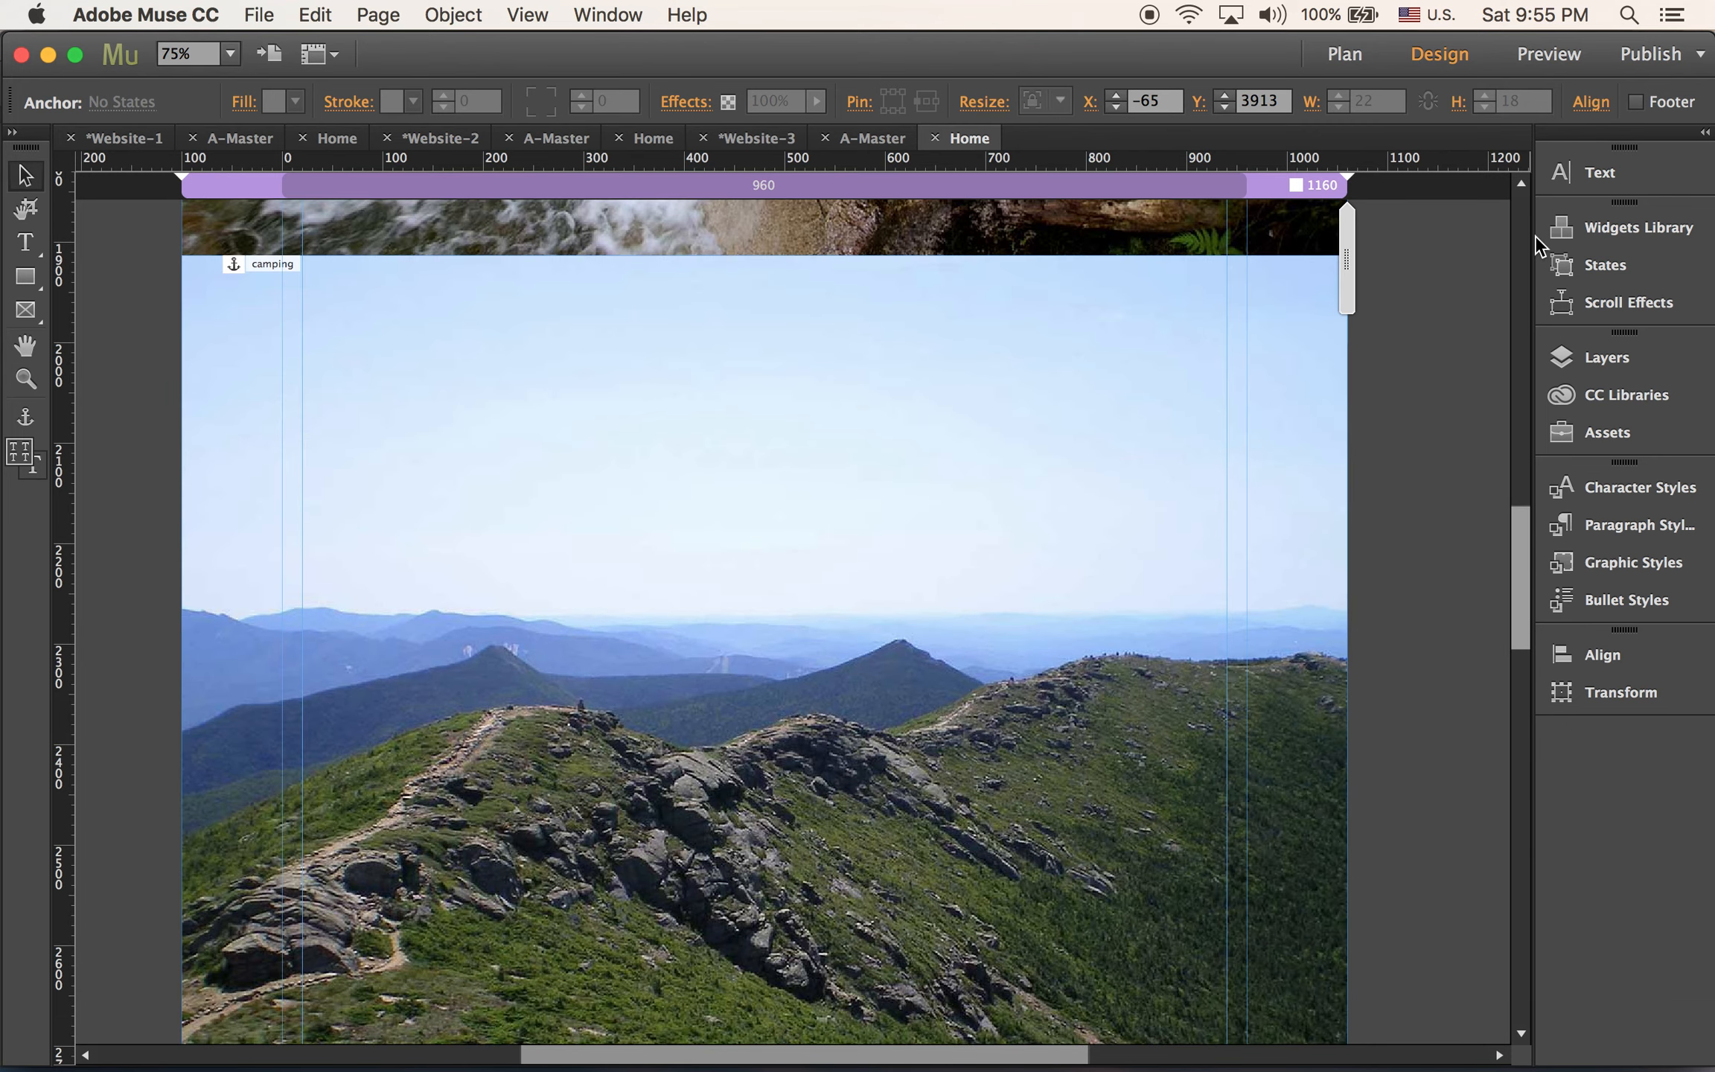
pyautogui.scroll(5, 1524, 204)
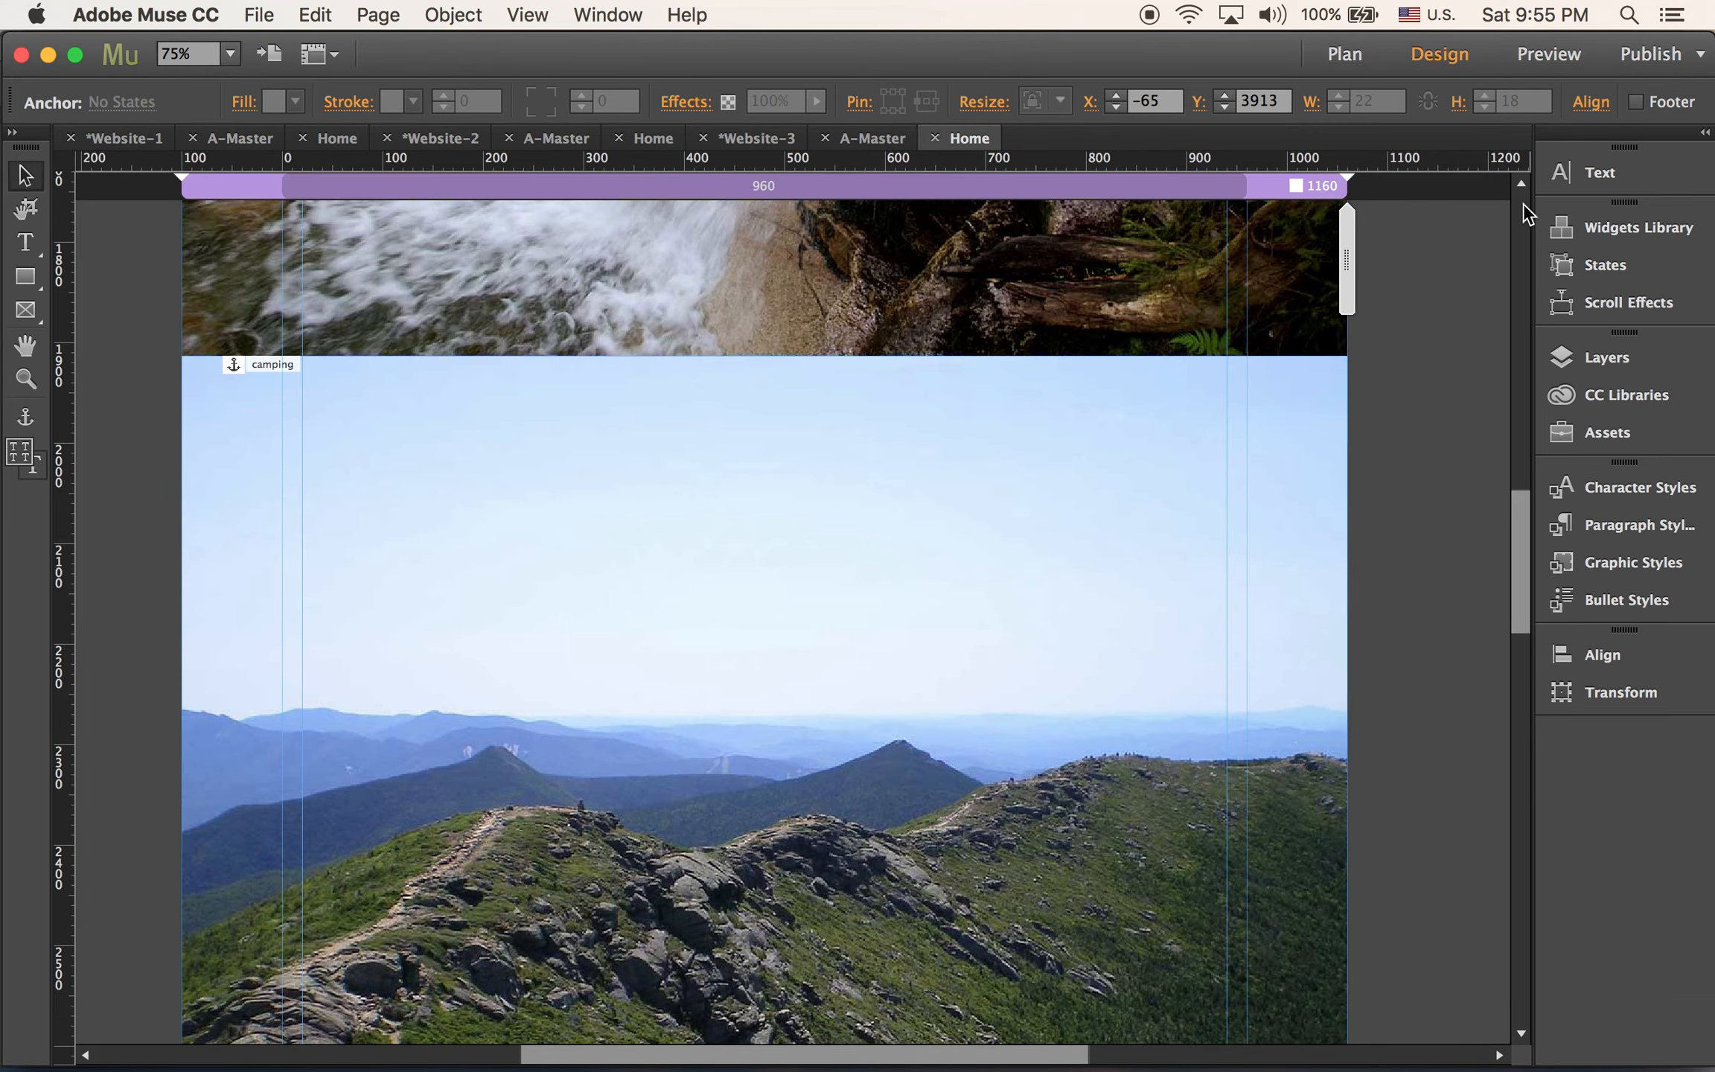
pyautogui.moveTo(1525, 475); pyautogui.dragTo(1509, 175)
pyautogui.click(379, 282)
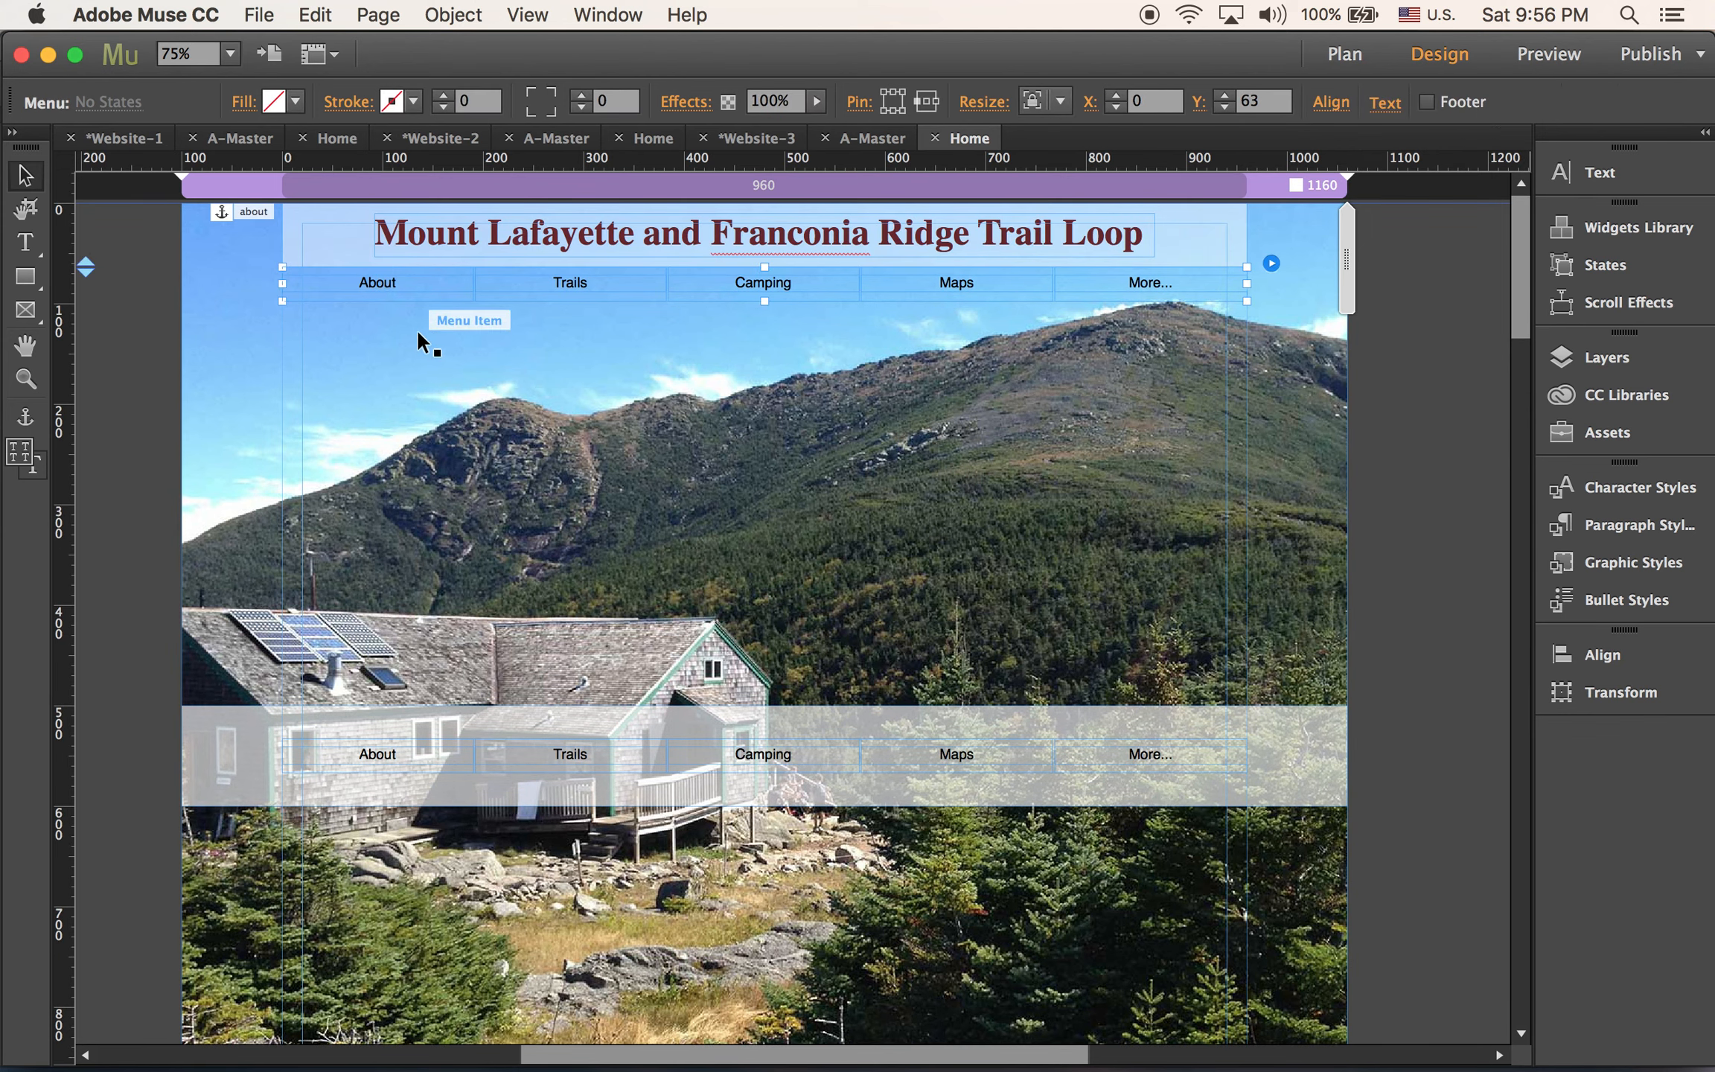
pyautogui.click(400, 284)
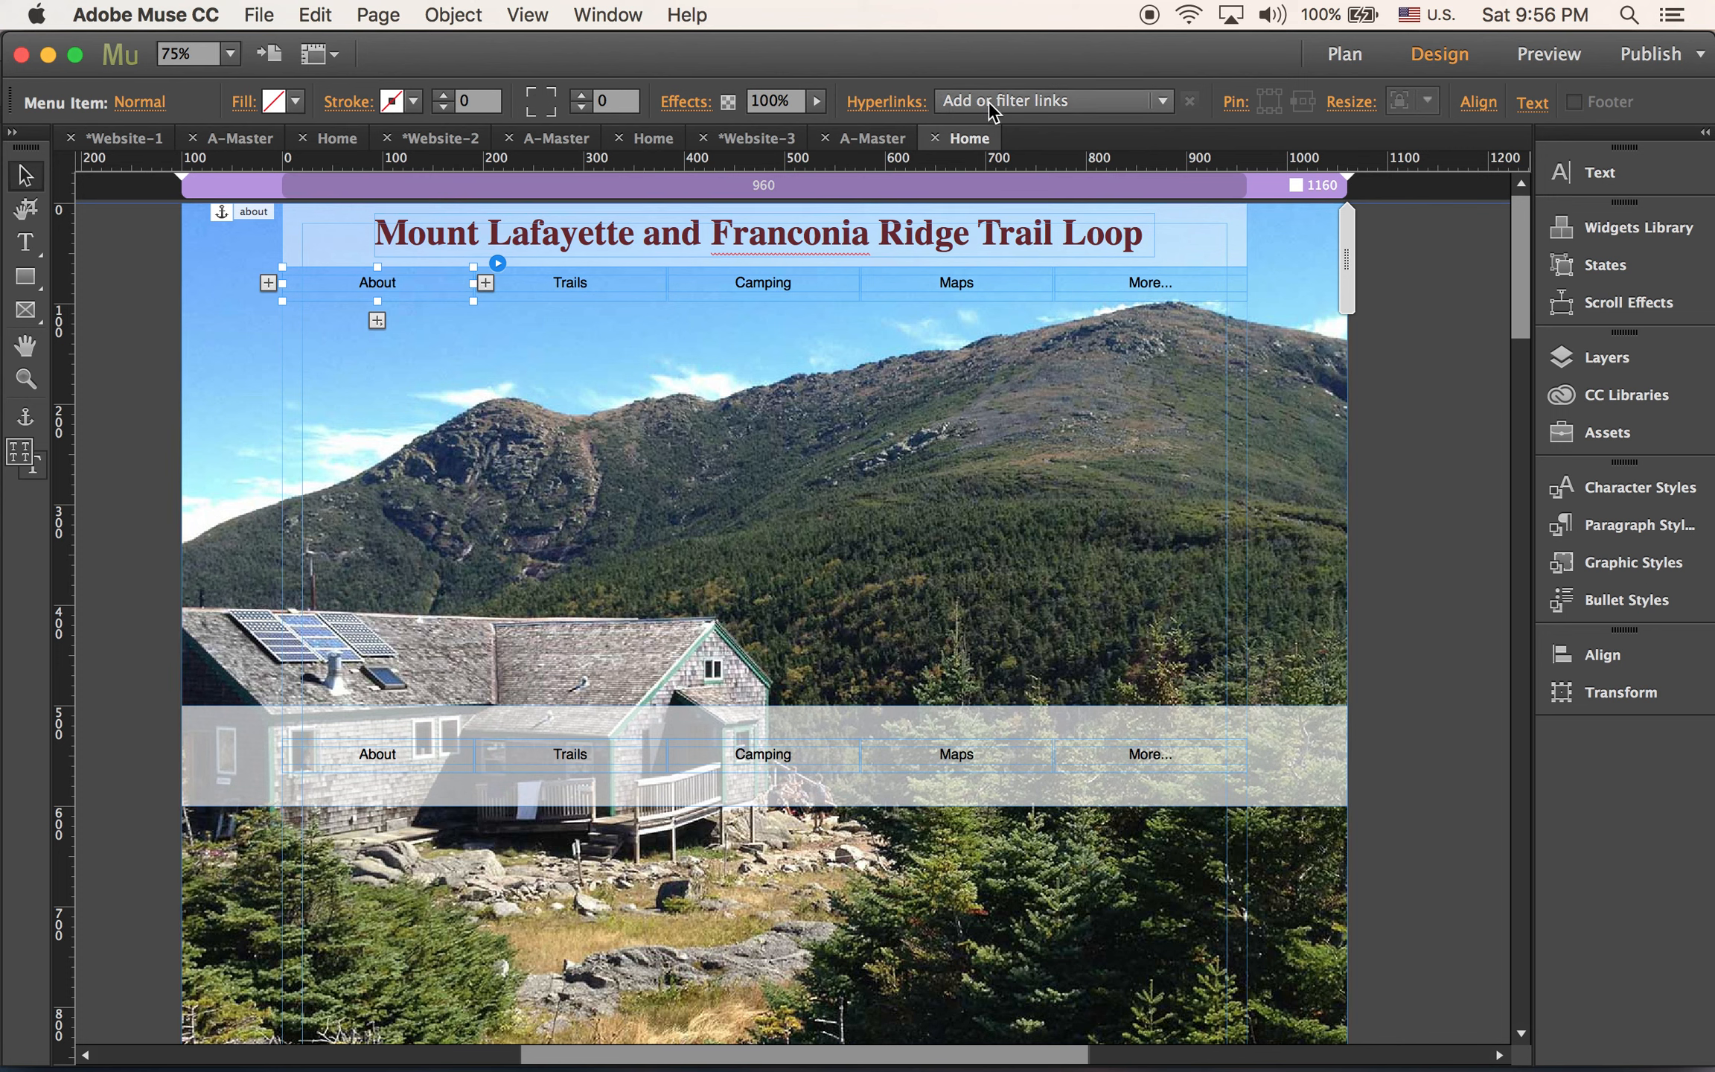
pyautogui.click(1131, 97)
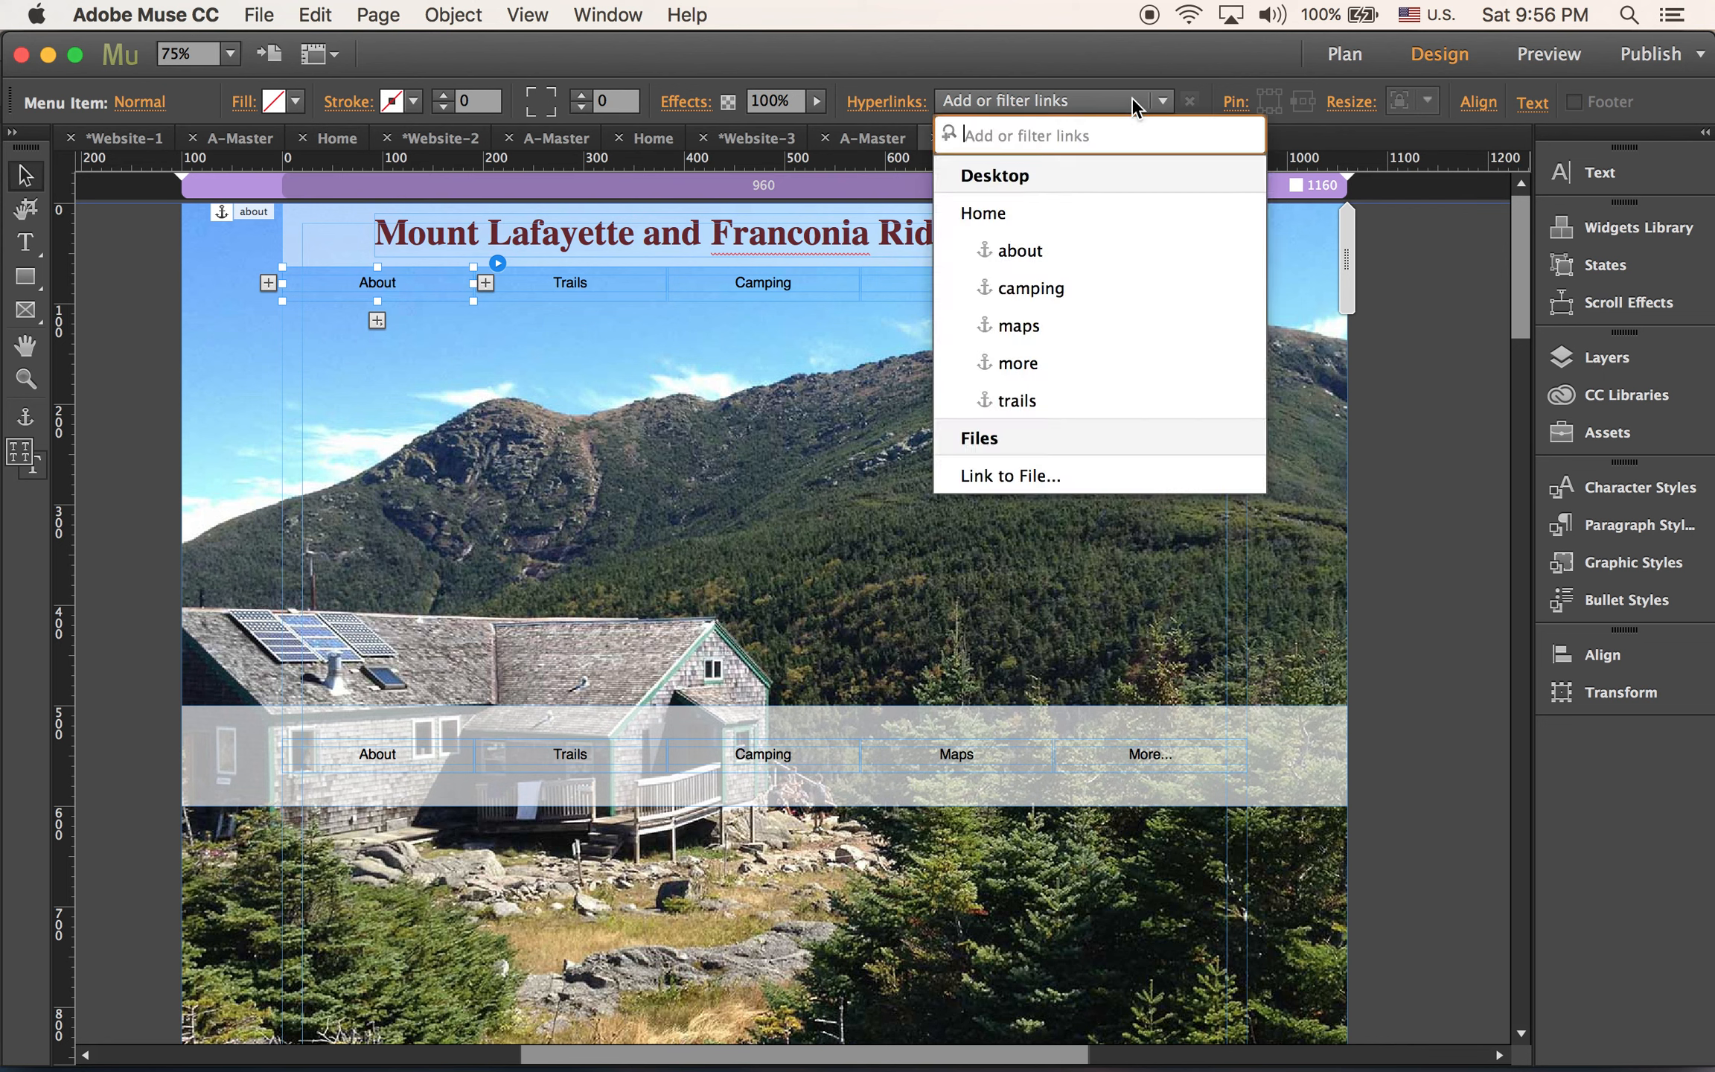
pyautogui.click(1062, 252)
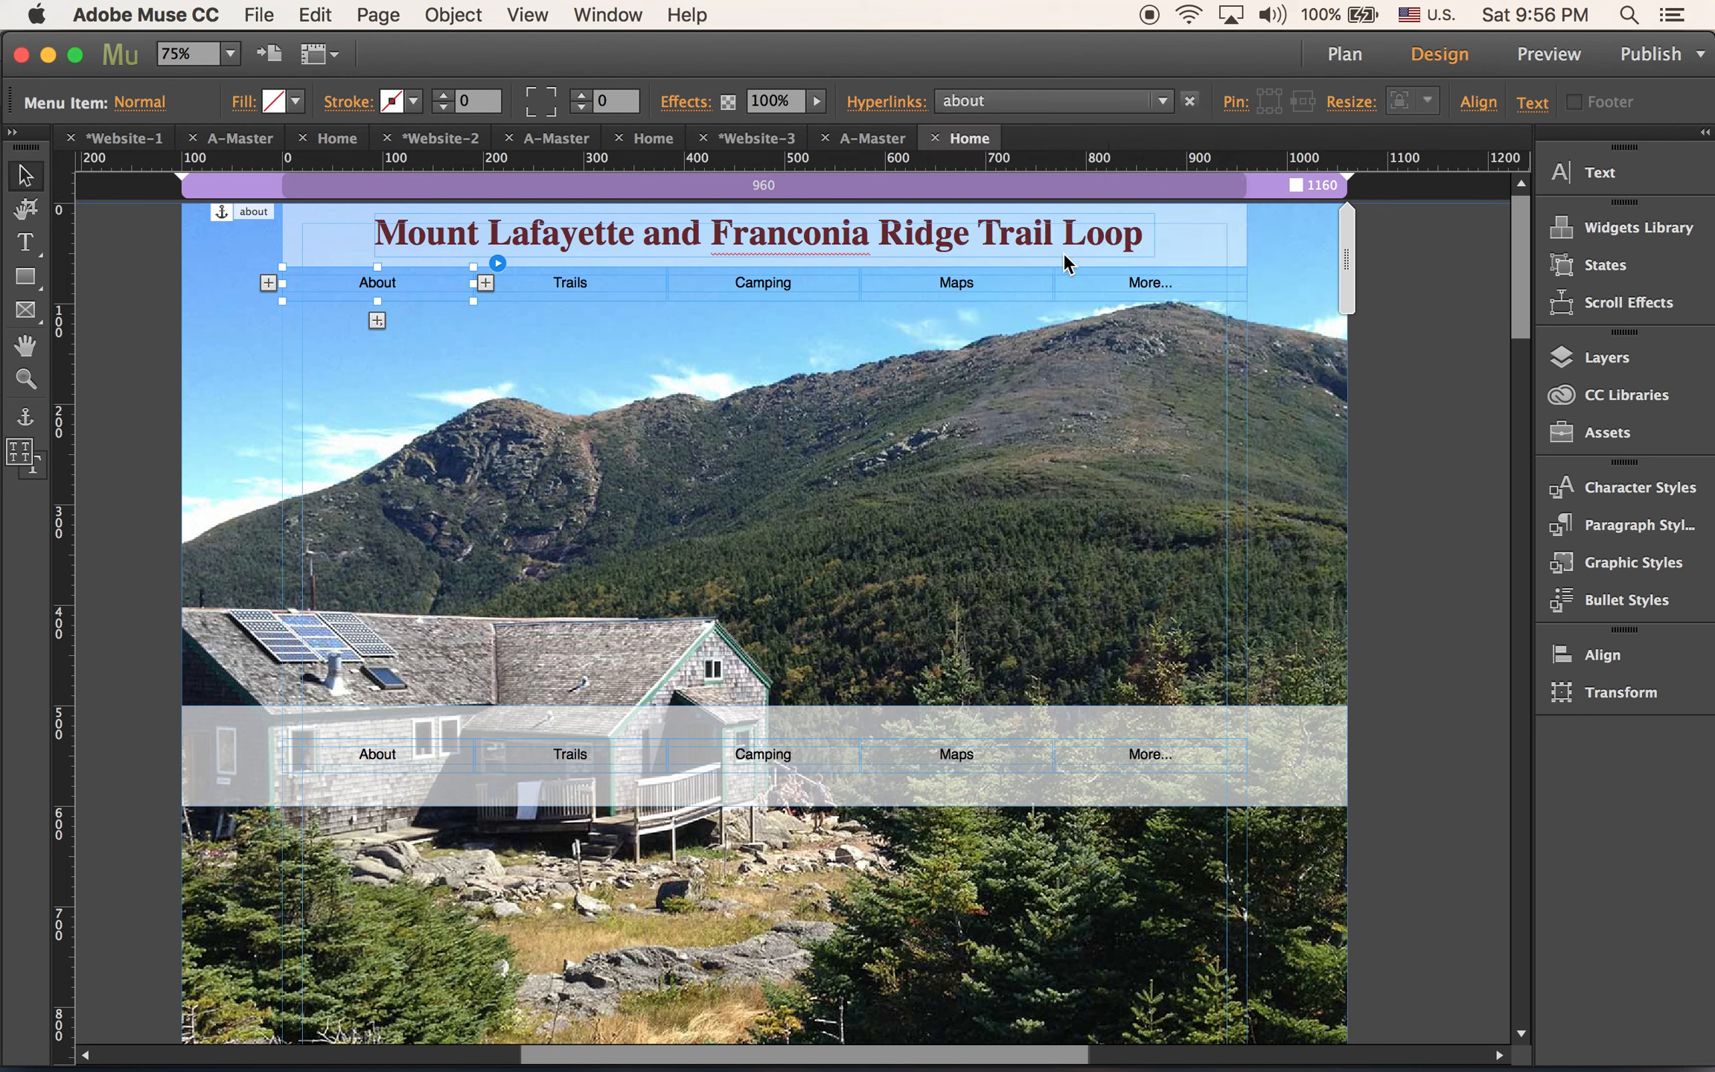
# Link the header menu's Trails item to the trails anchor and its Camping item to the camping anchor
pyautogui.click(586, 279)
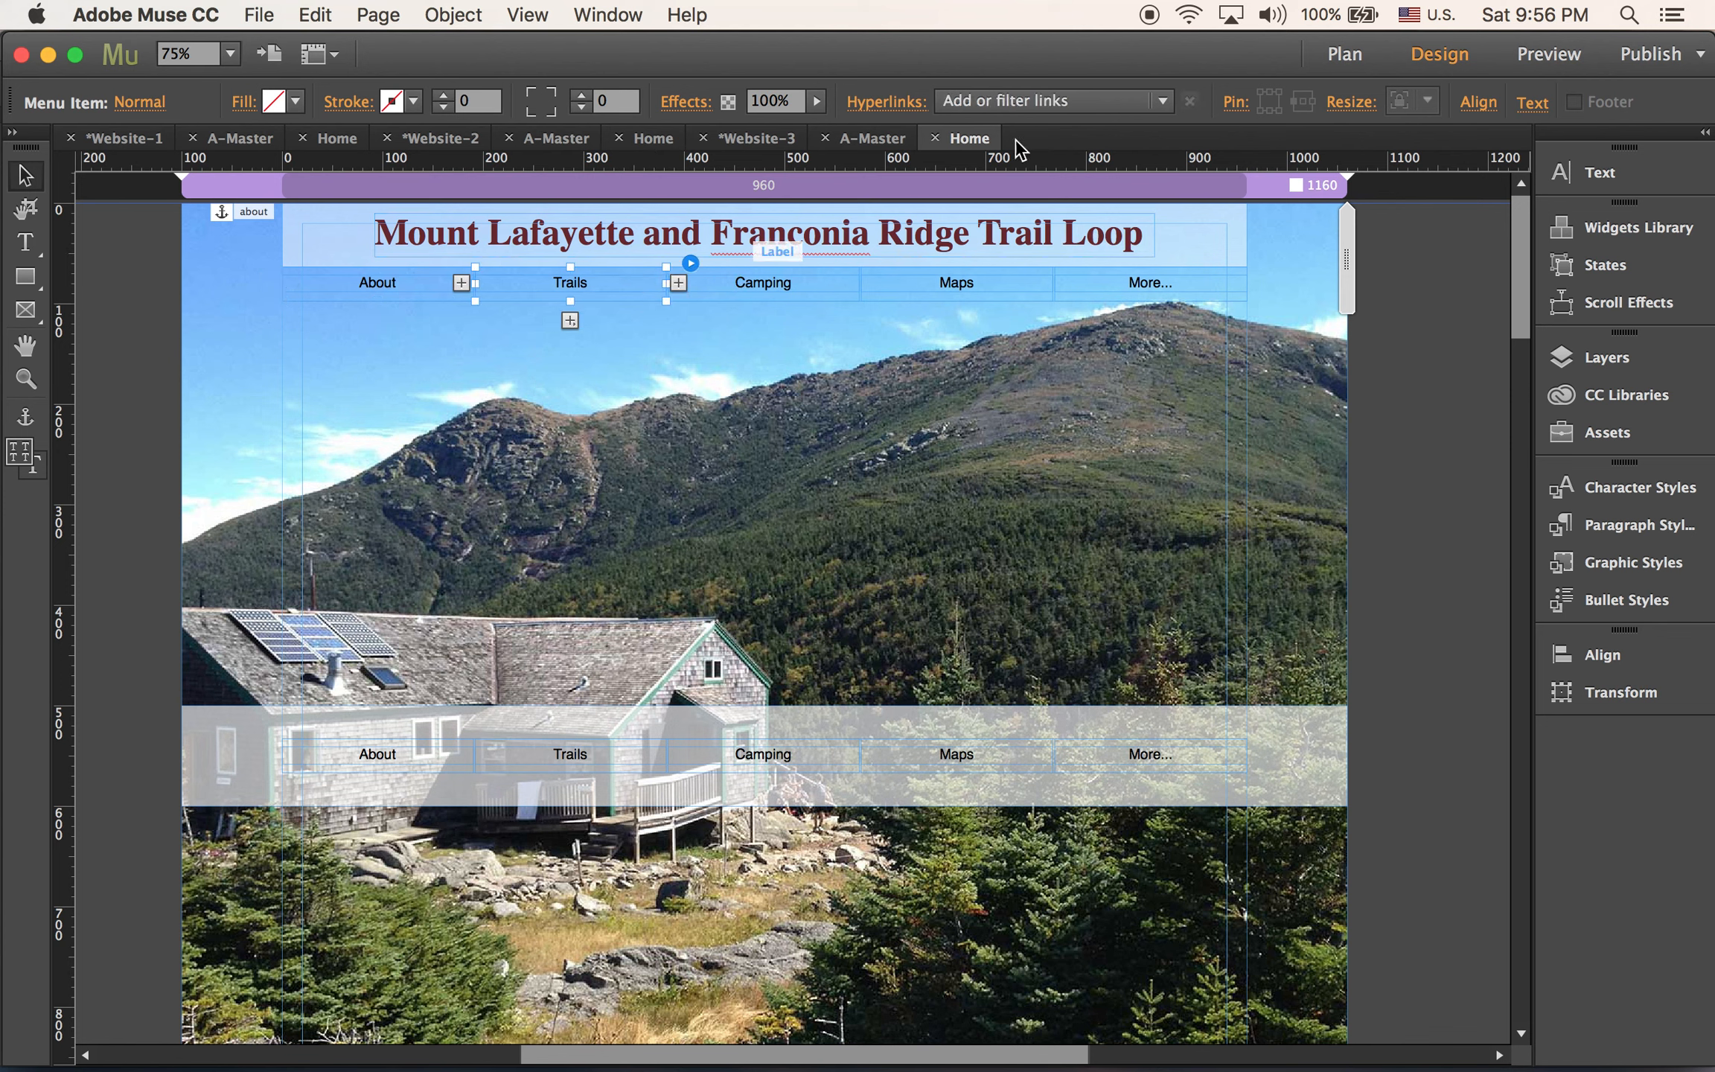
pyautogui.click(1087, 104)
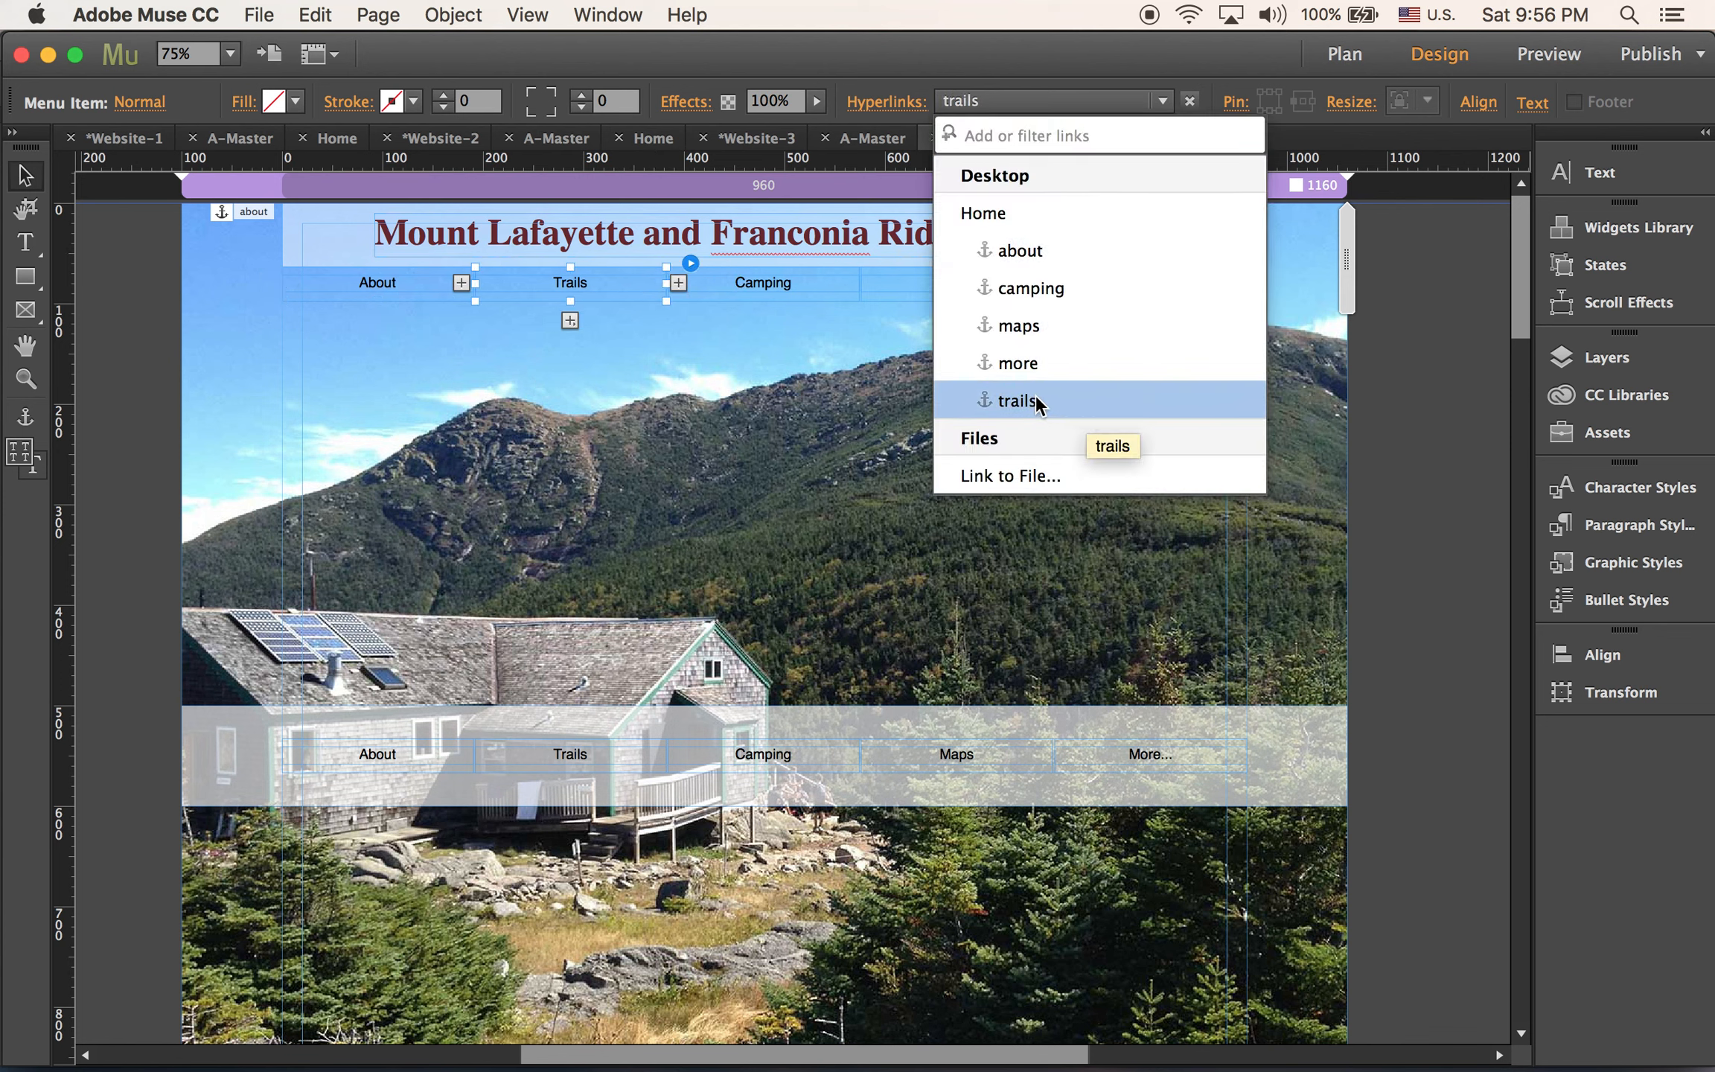
pyautogui.click(1087, 401)
pyautogui.click(789, 280)
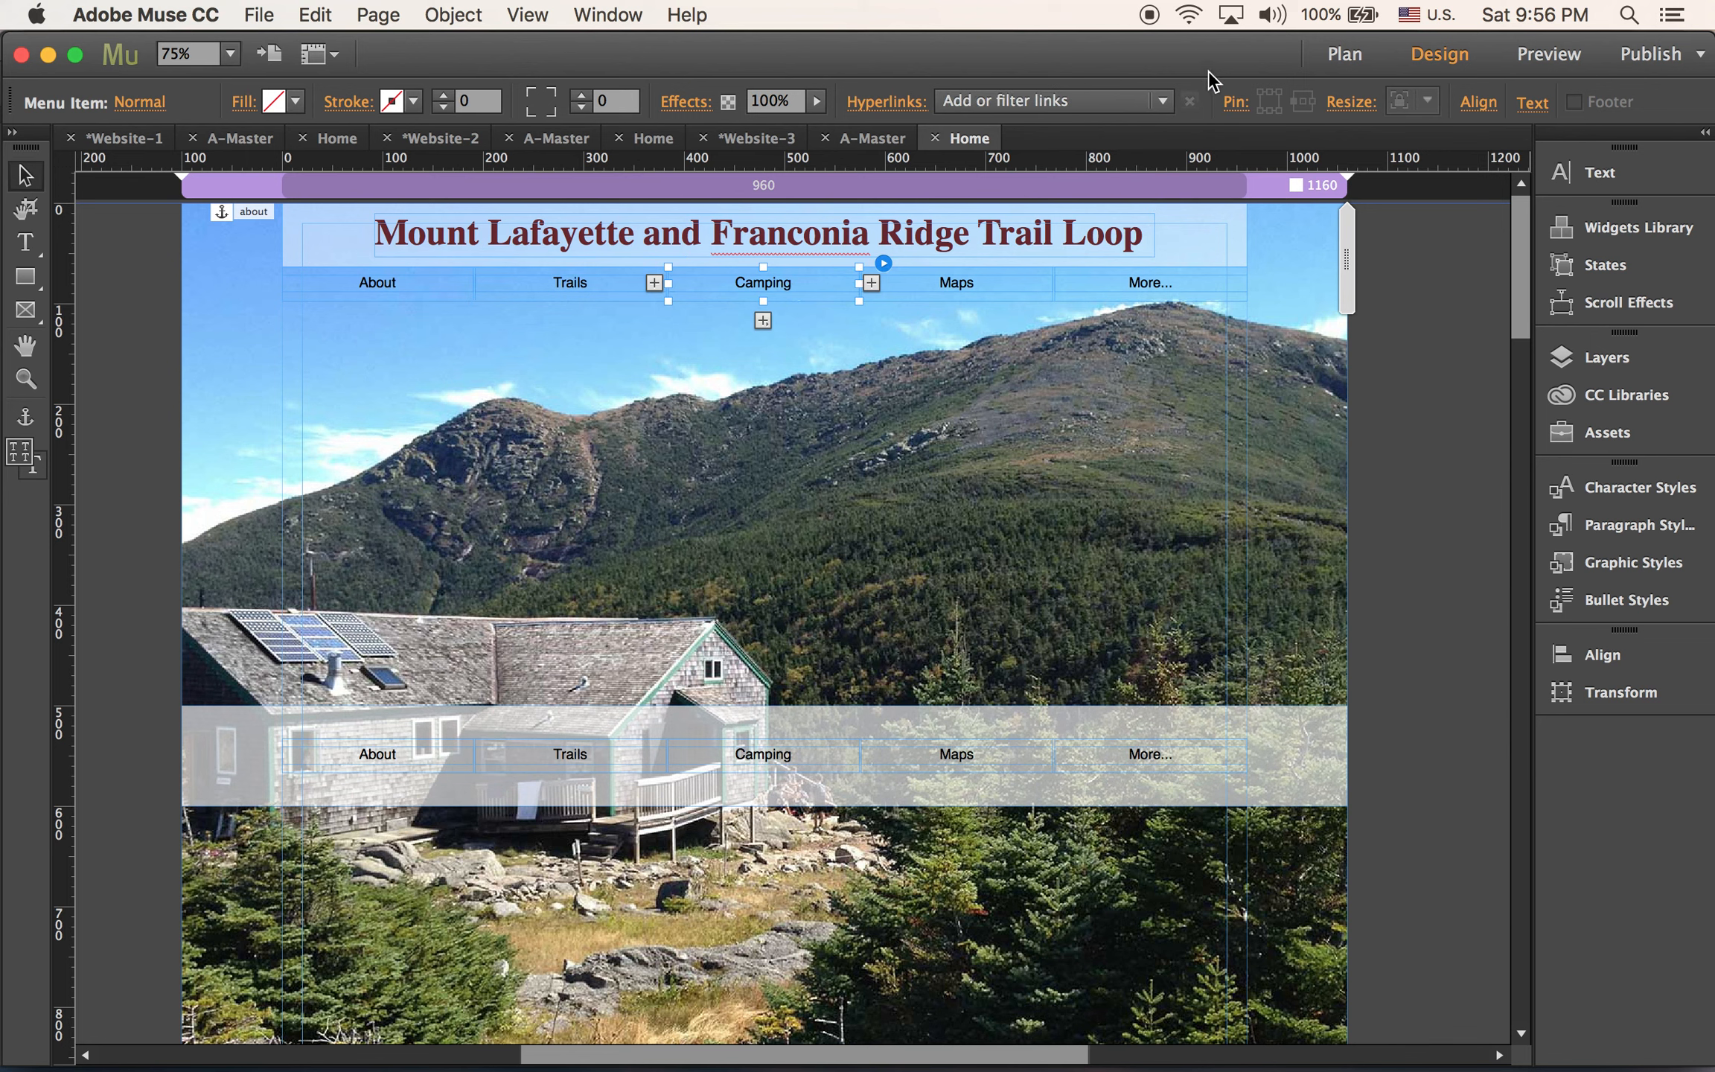
pyautogui.click(1161, 101)
pyautogui.click(1103, 290)
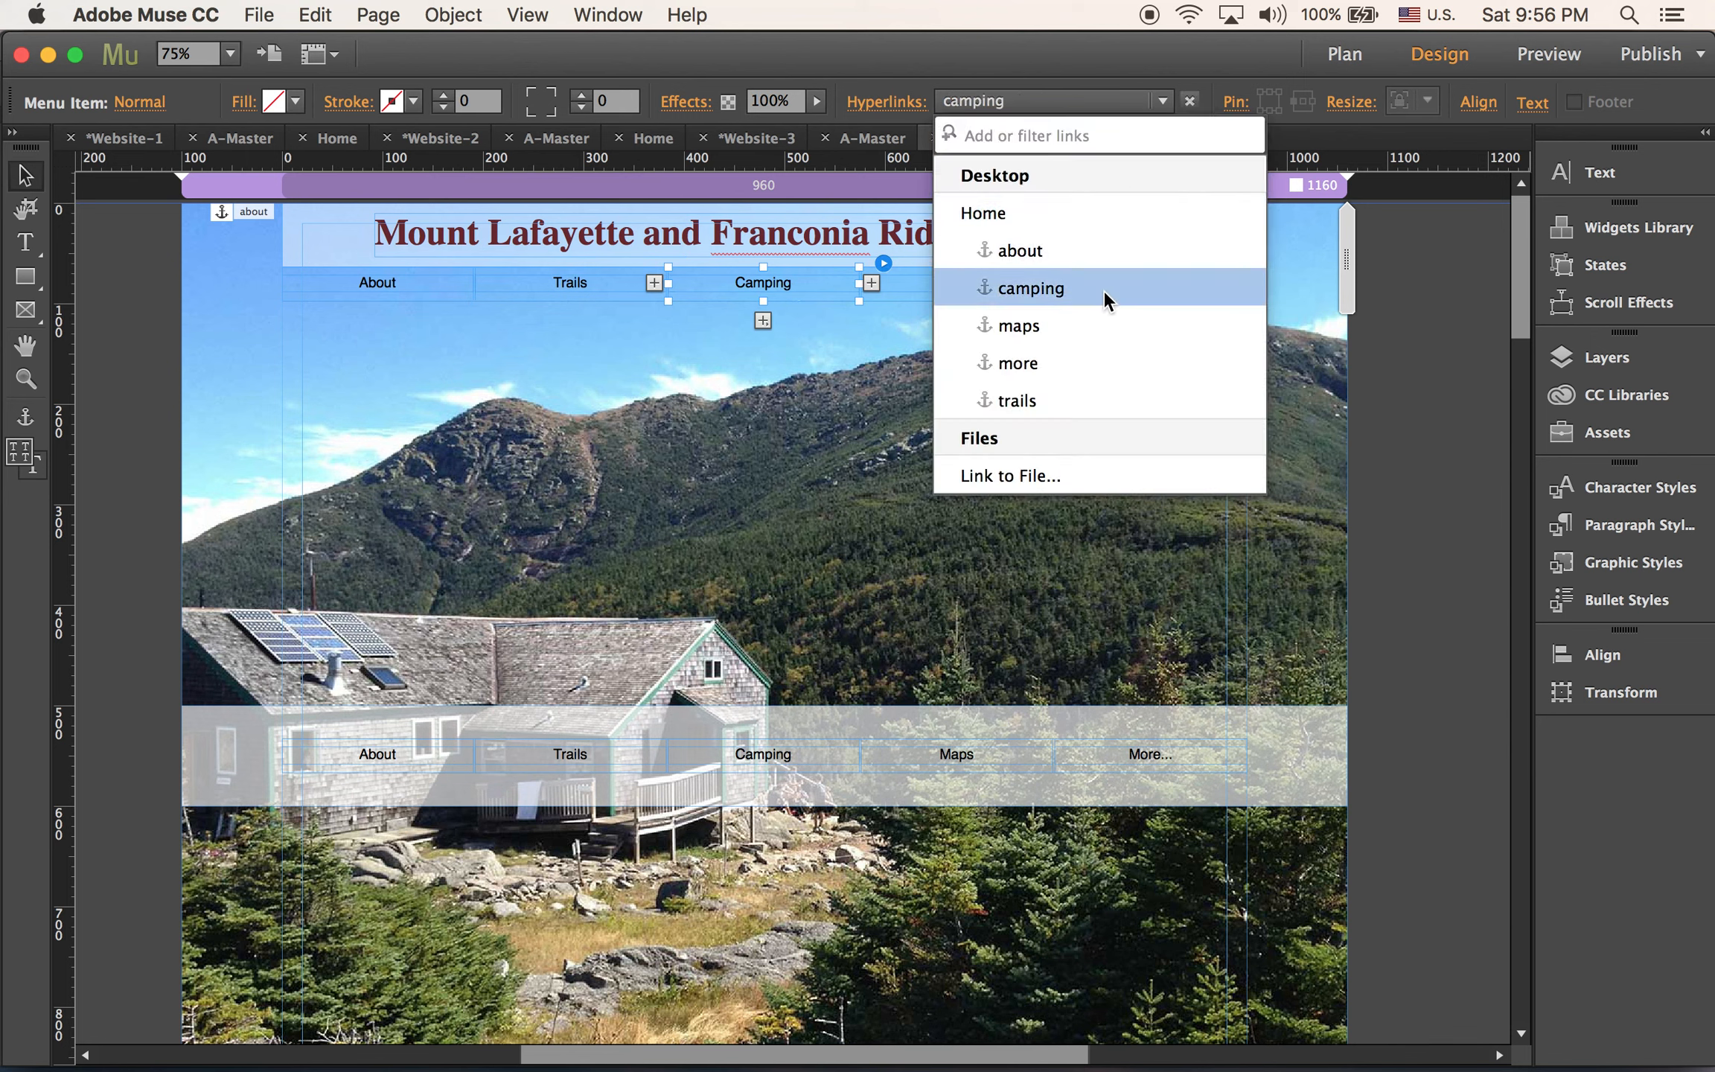
# Link the header menu's Maps item to the maps anchor and its More... item to the more anchor
pyautogui.click(980, 286)
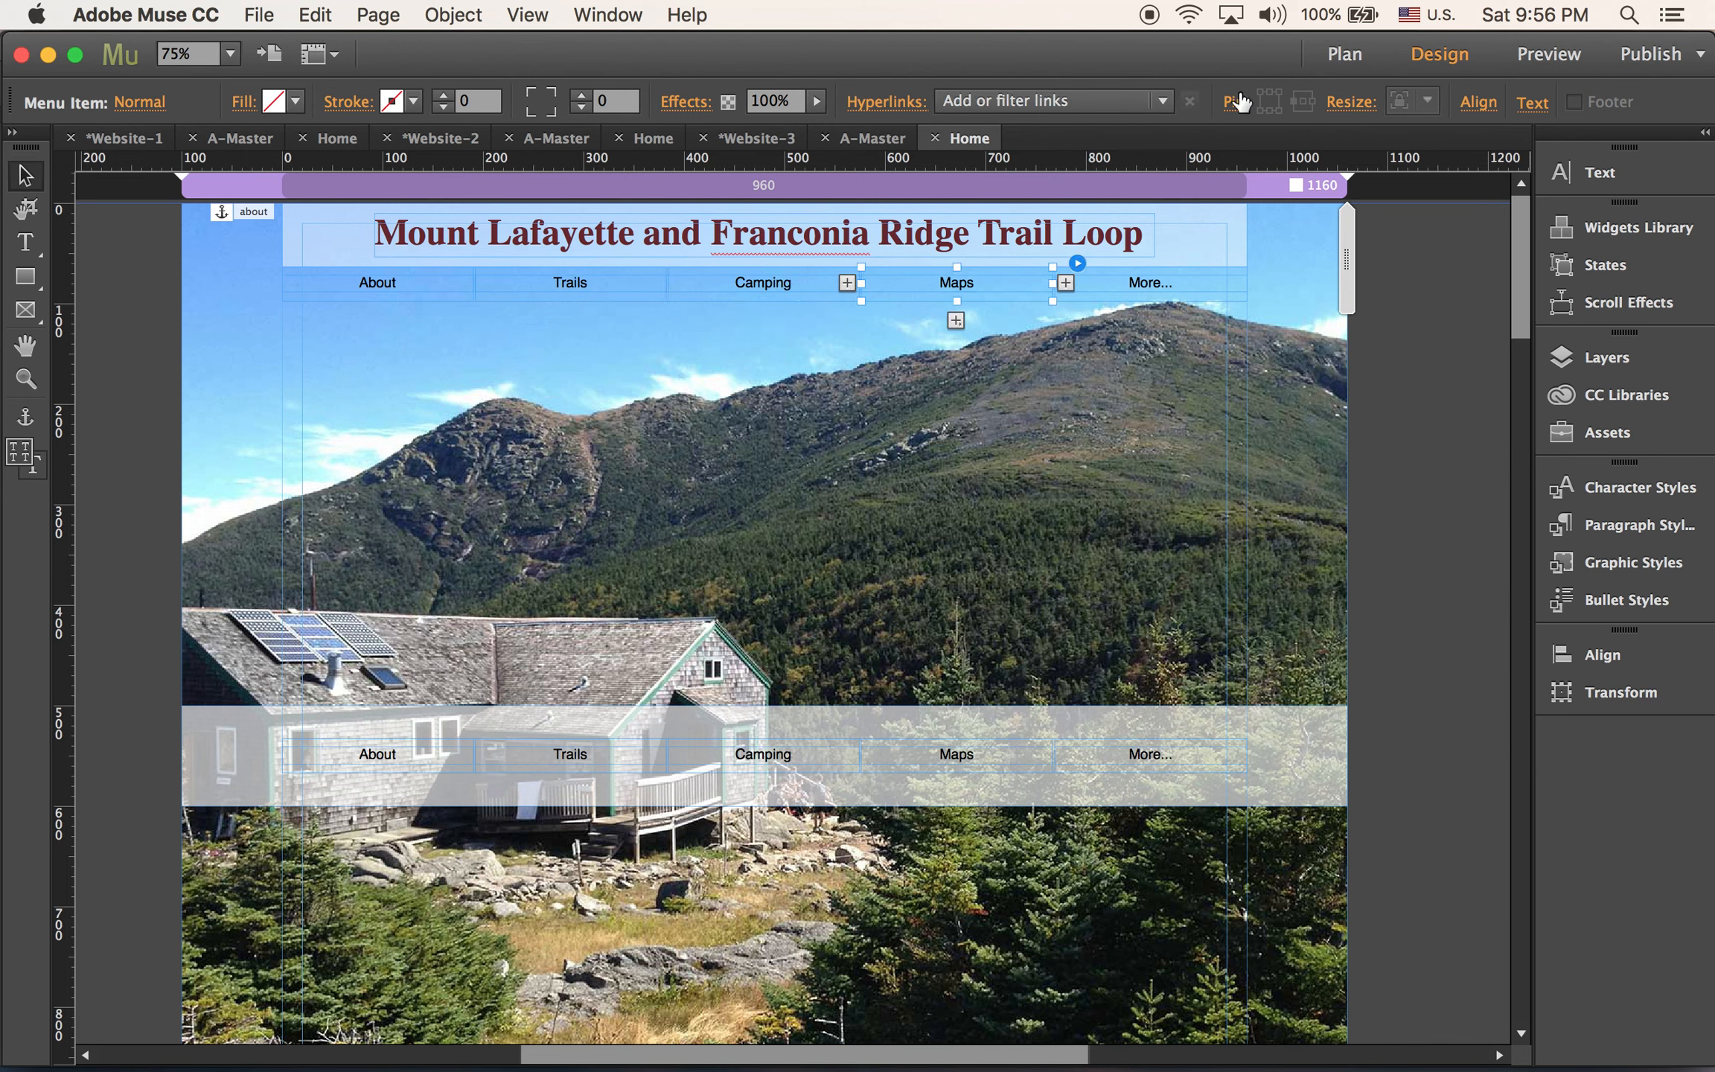
pyautogui.click(1109, 104)
pyautogui.click(1082, 323)
pyautogui.click(1142, 277)
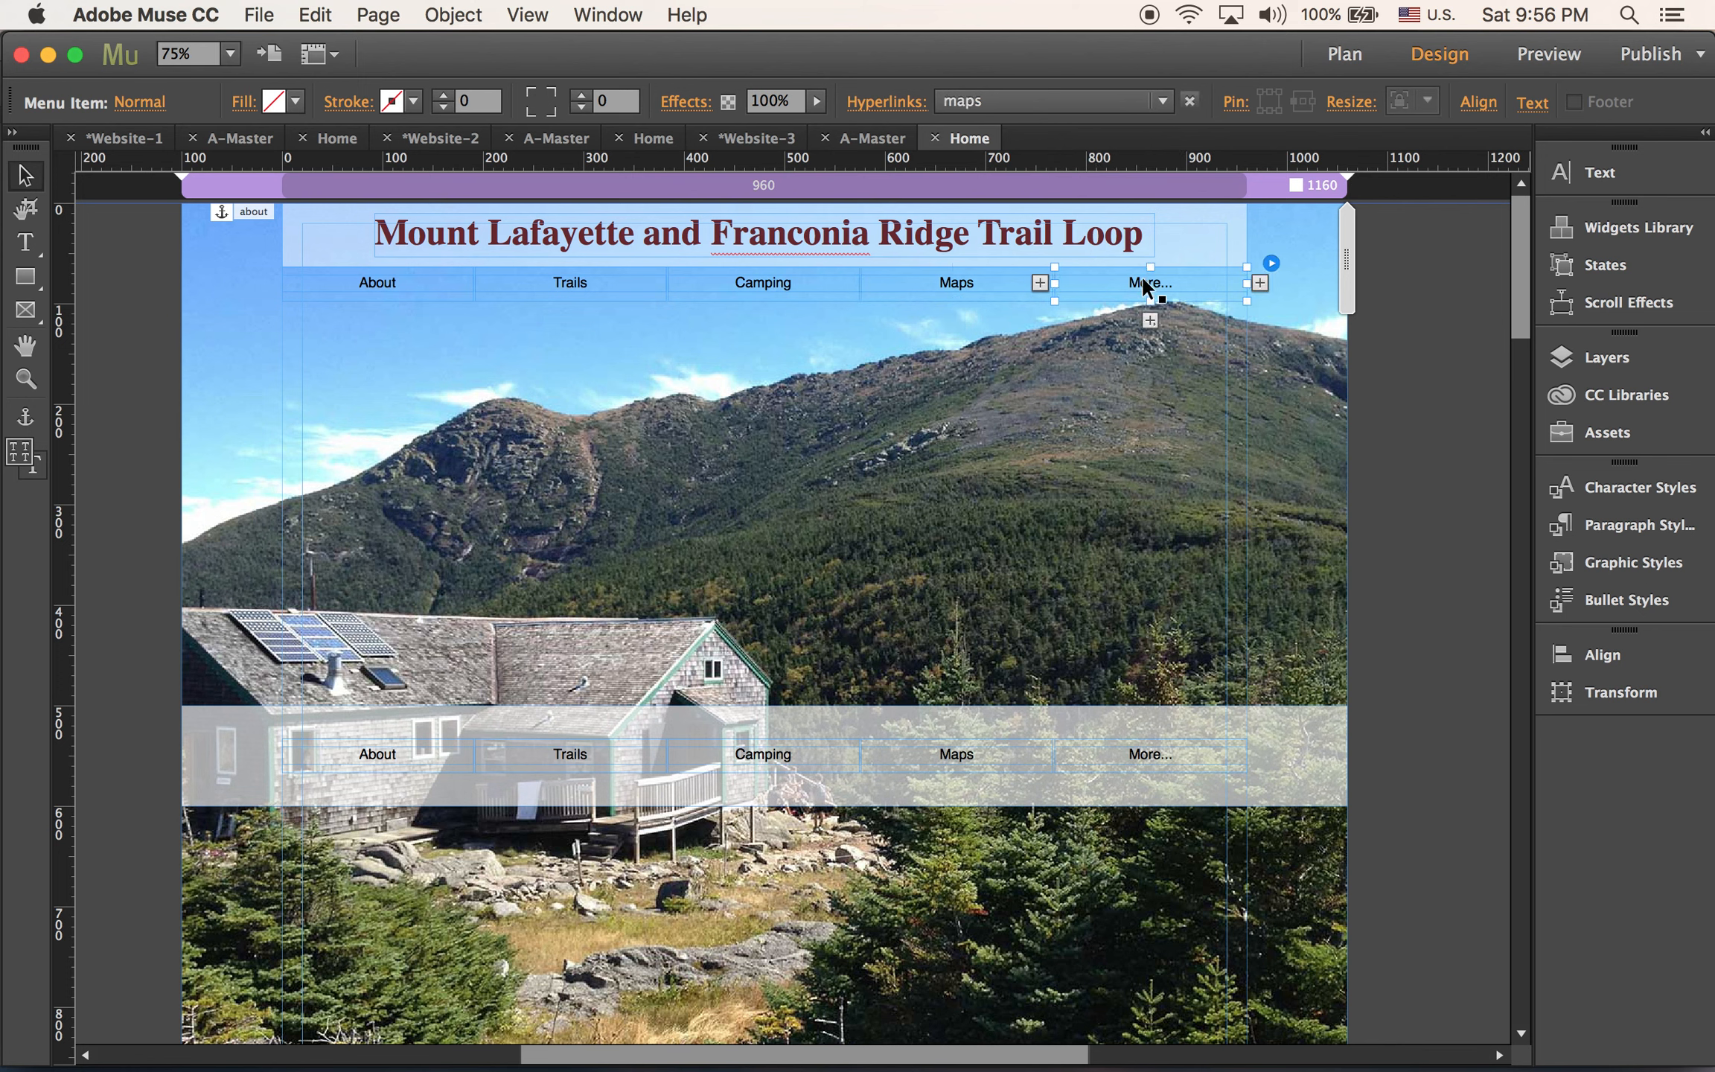
pyautogui.click(1022, 99)
pyautogui.click(1063, 357)
# Link the lower banner menu's About item to the about anchor and its Trails item to the trails anchor
pyautogui.click(375, 752)
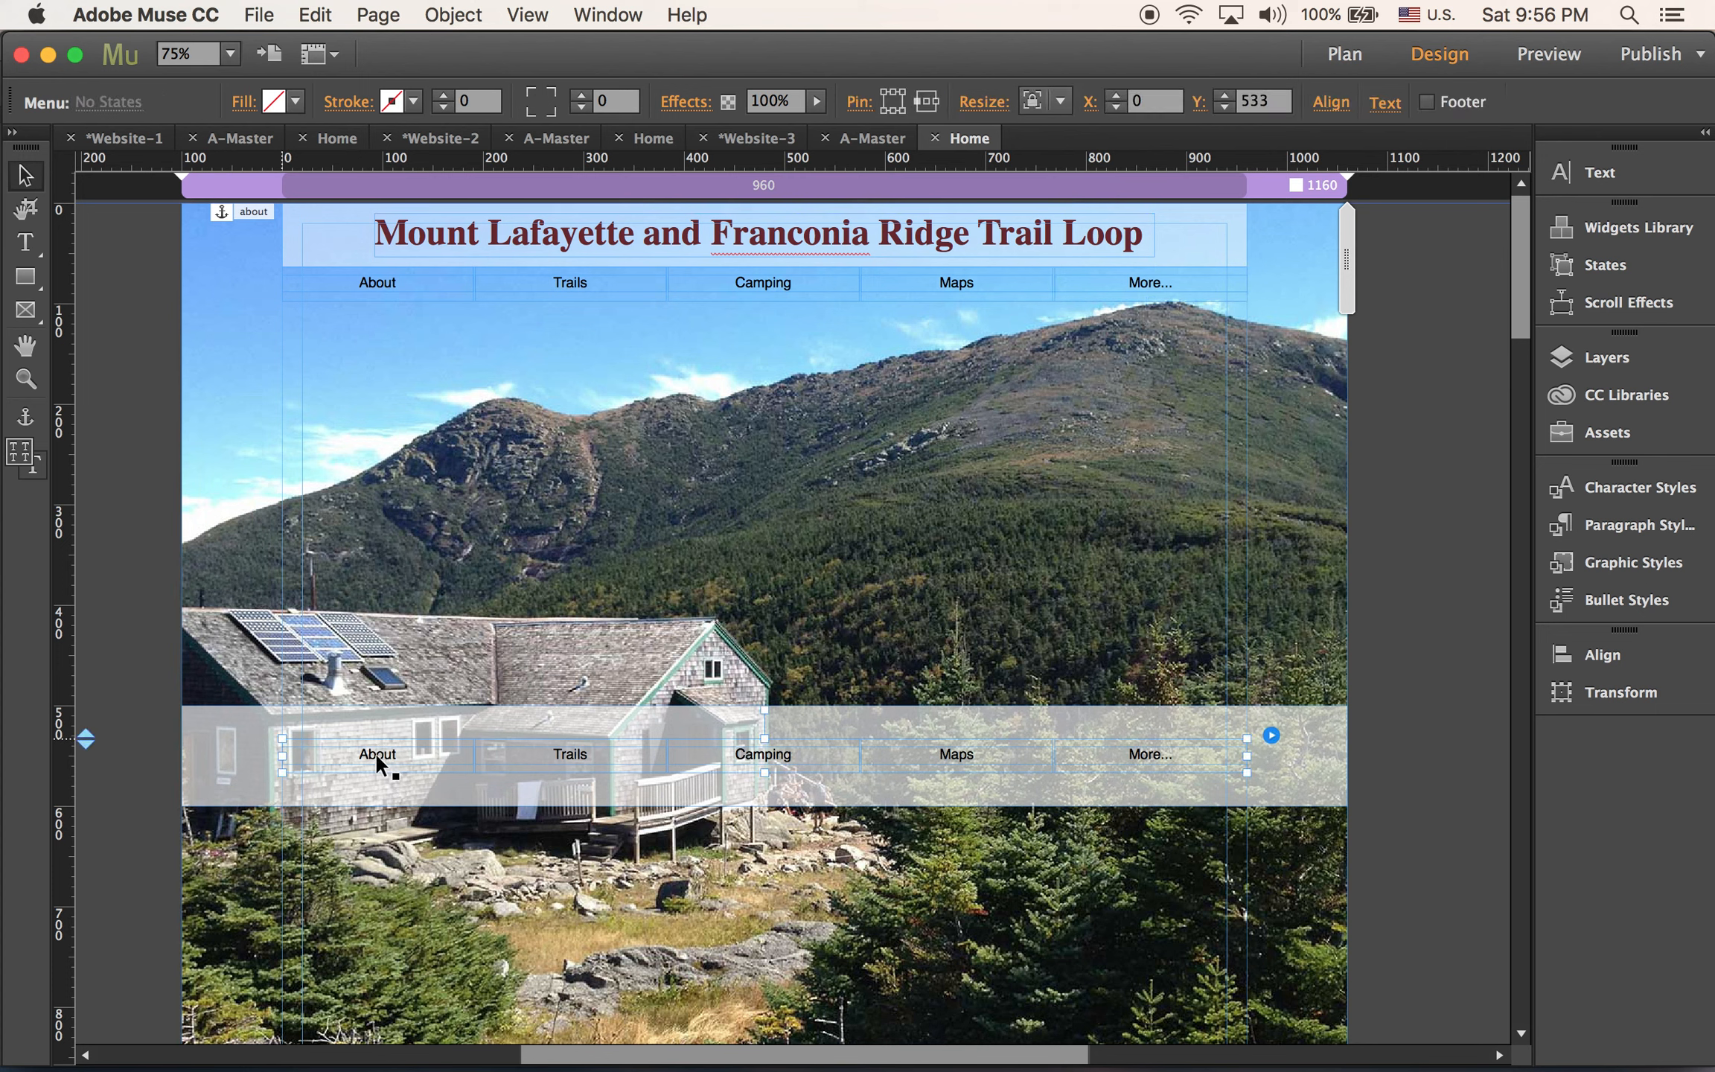
pyautogui.click(385, 752)
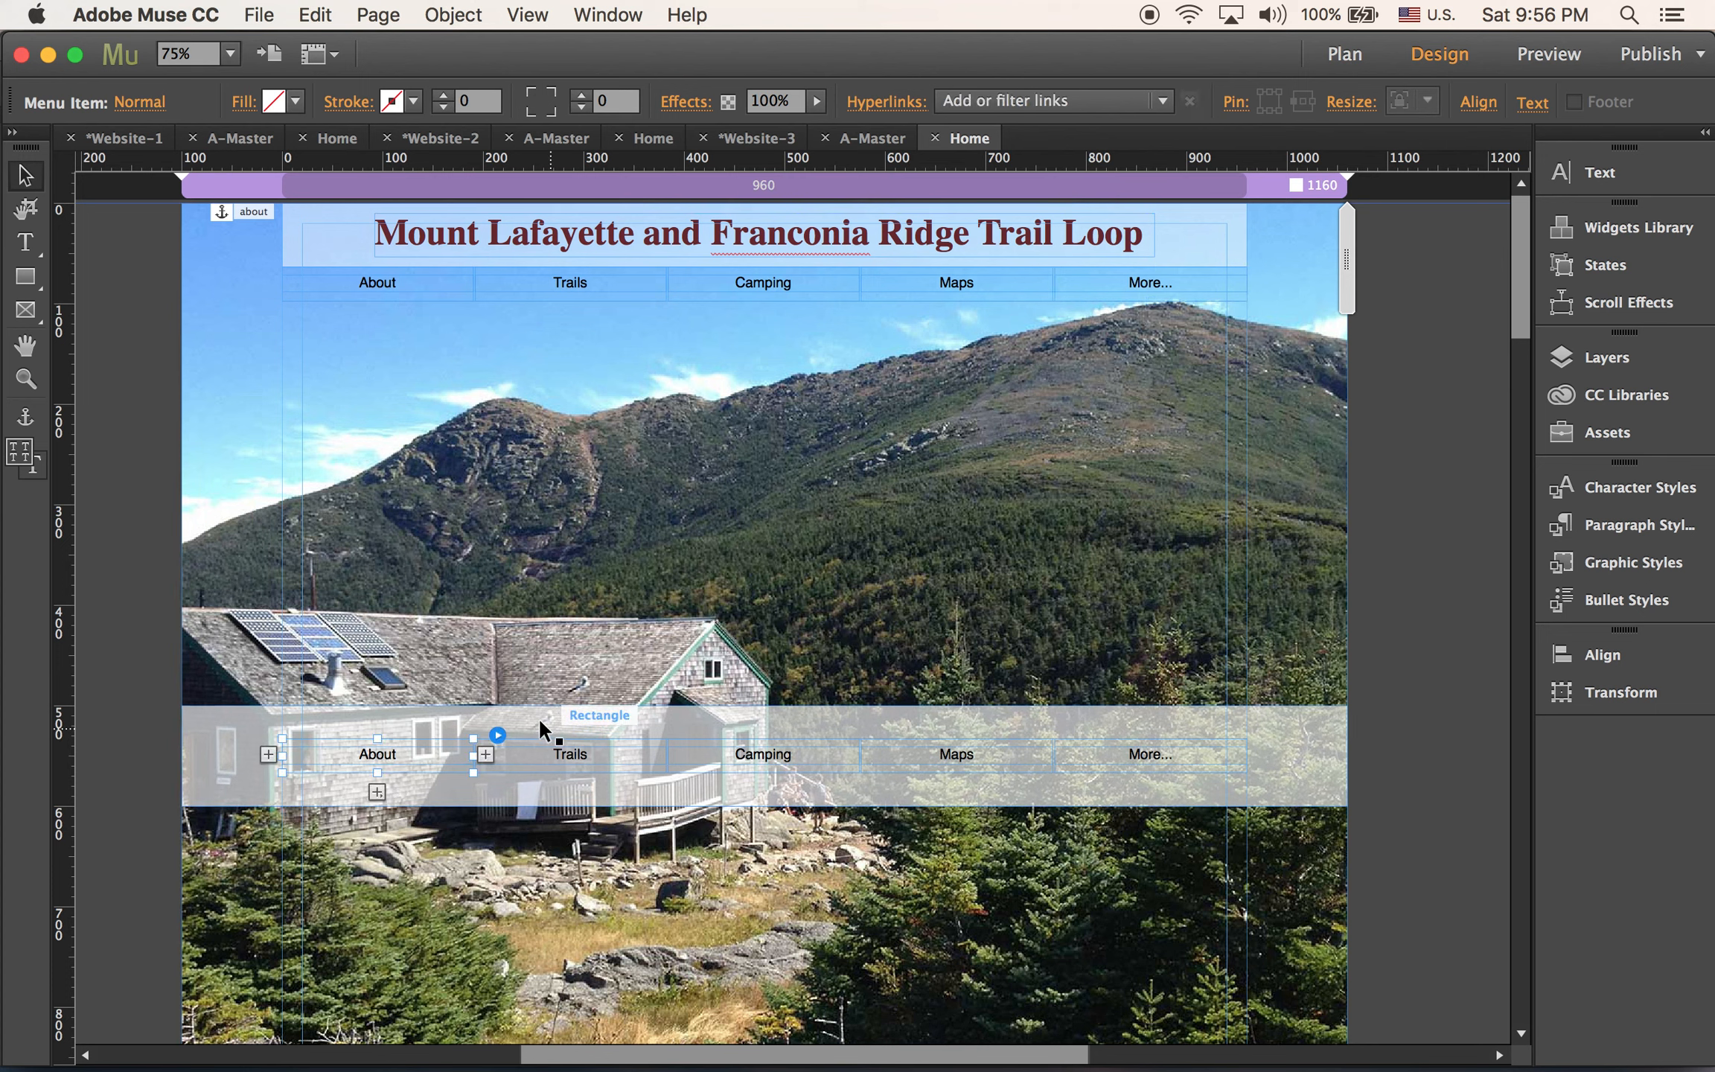
pyautogui.click(1135, 105)
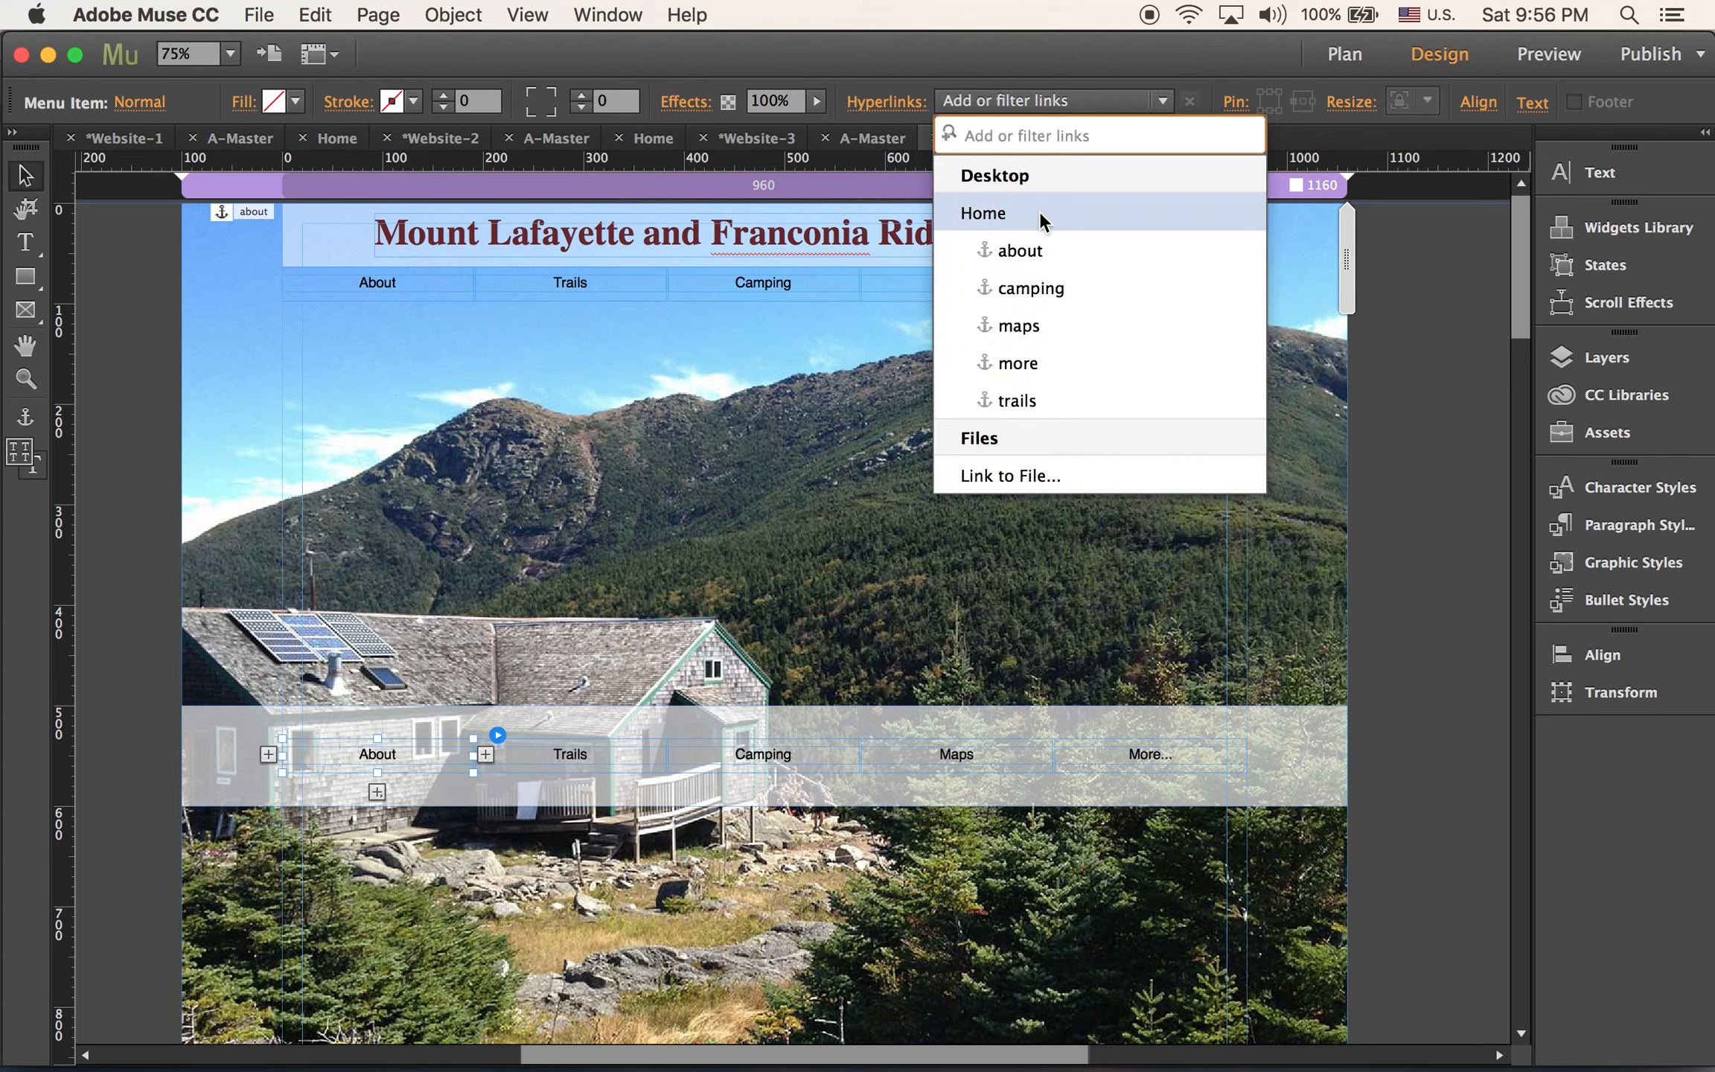
pyautogui.click(1043, 250)
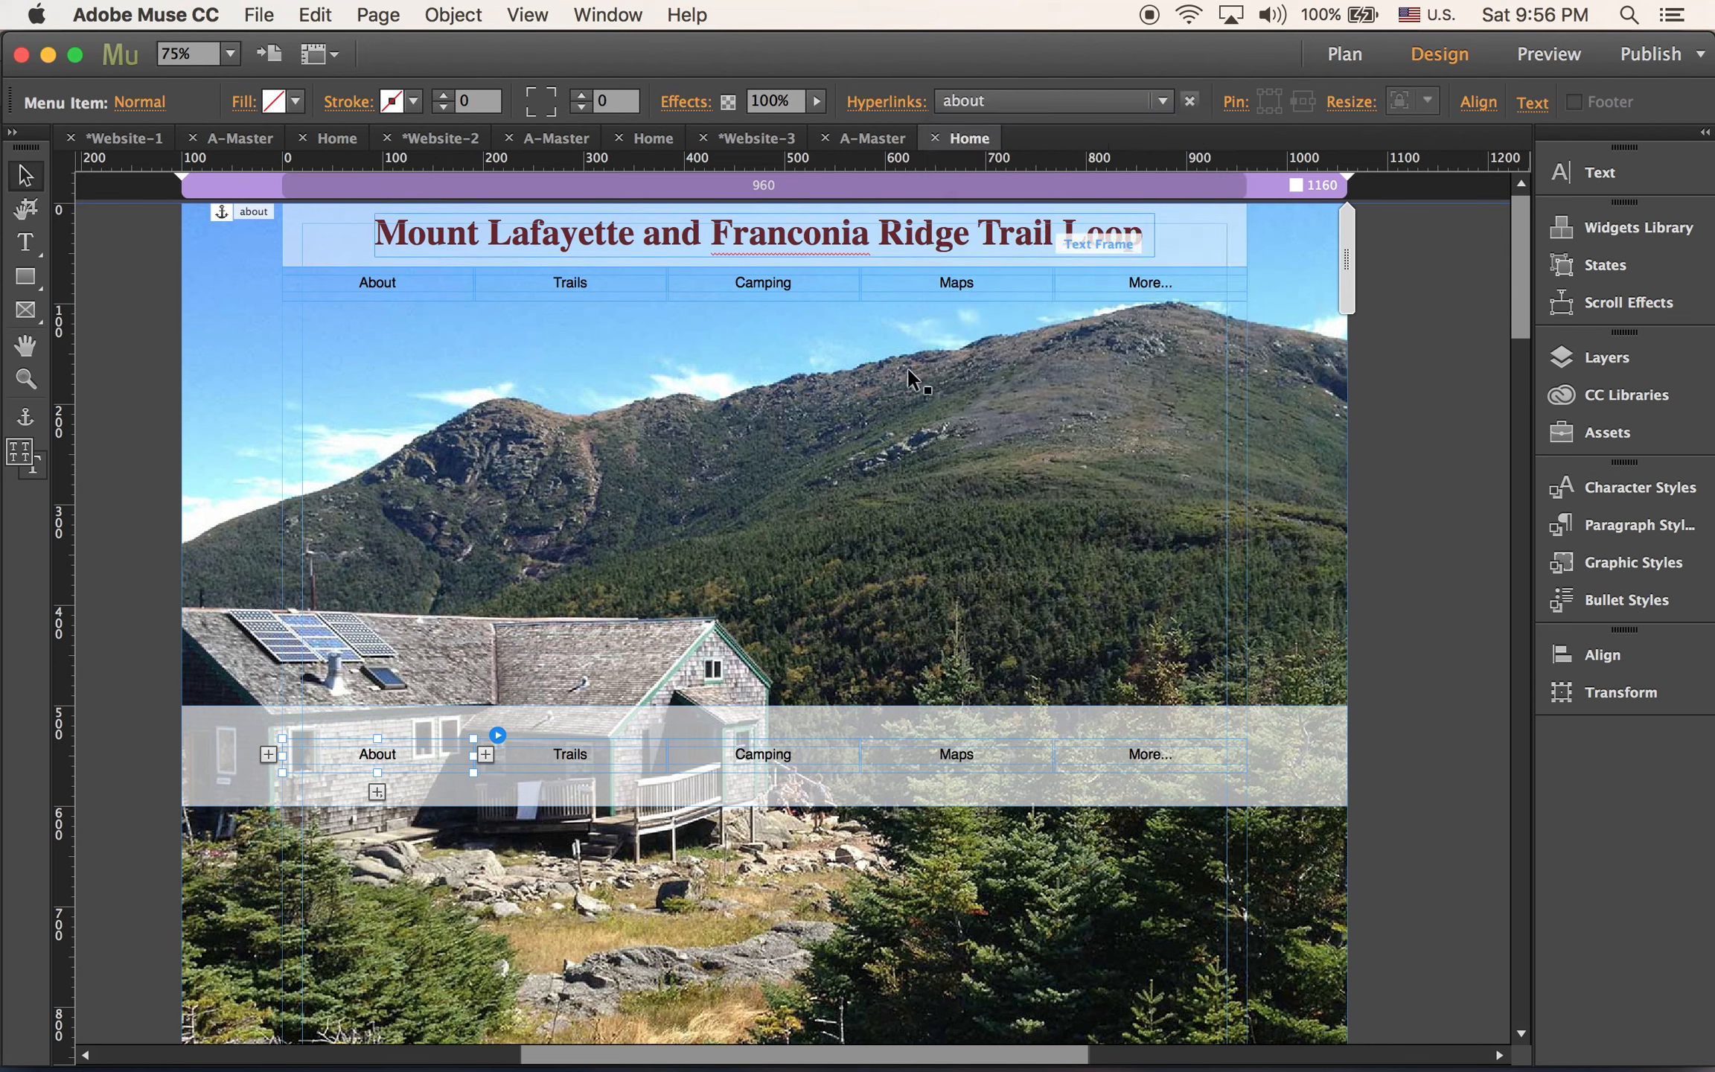
pyautogui.click(559, 745)
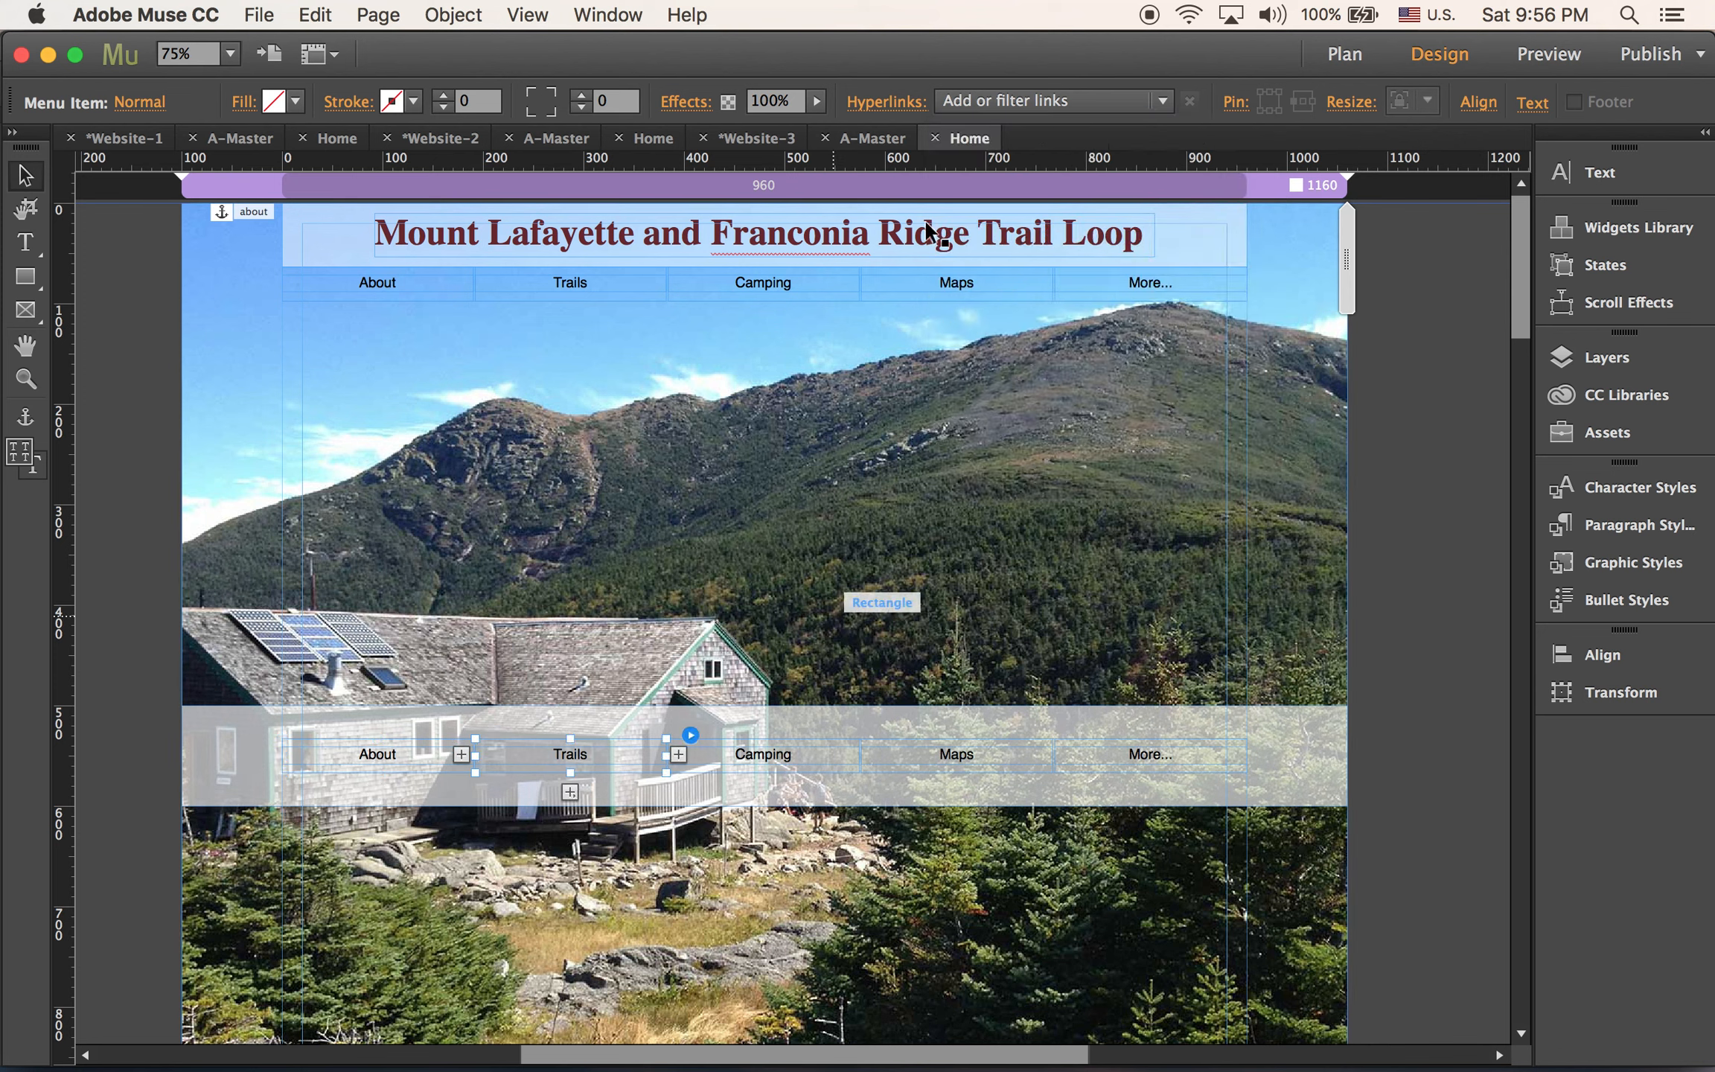
pyautogui.click(1076, 101)
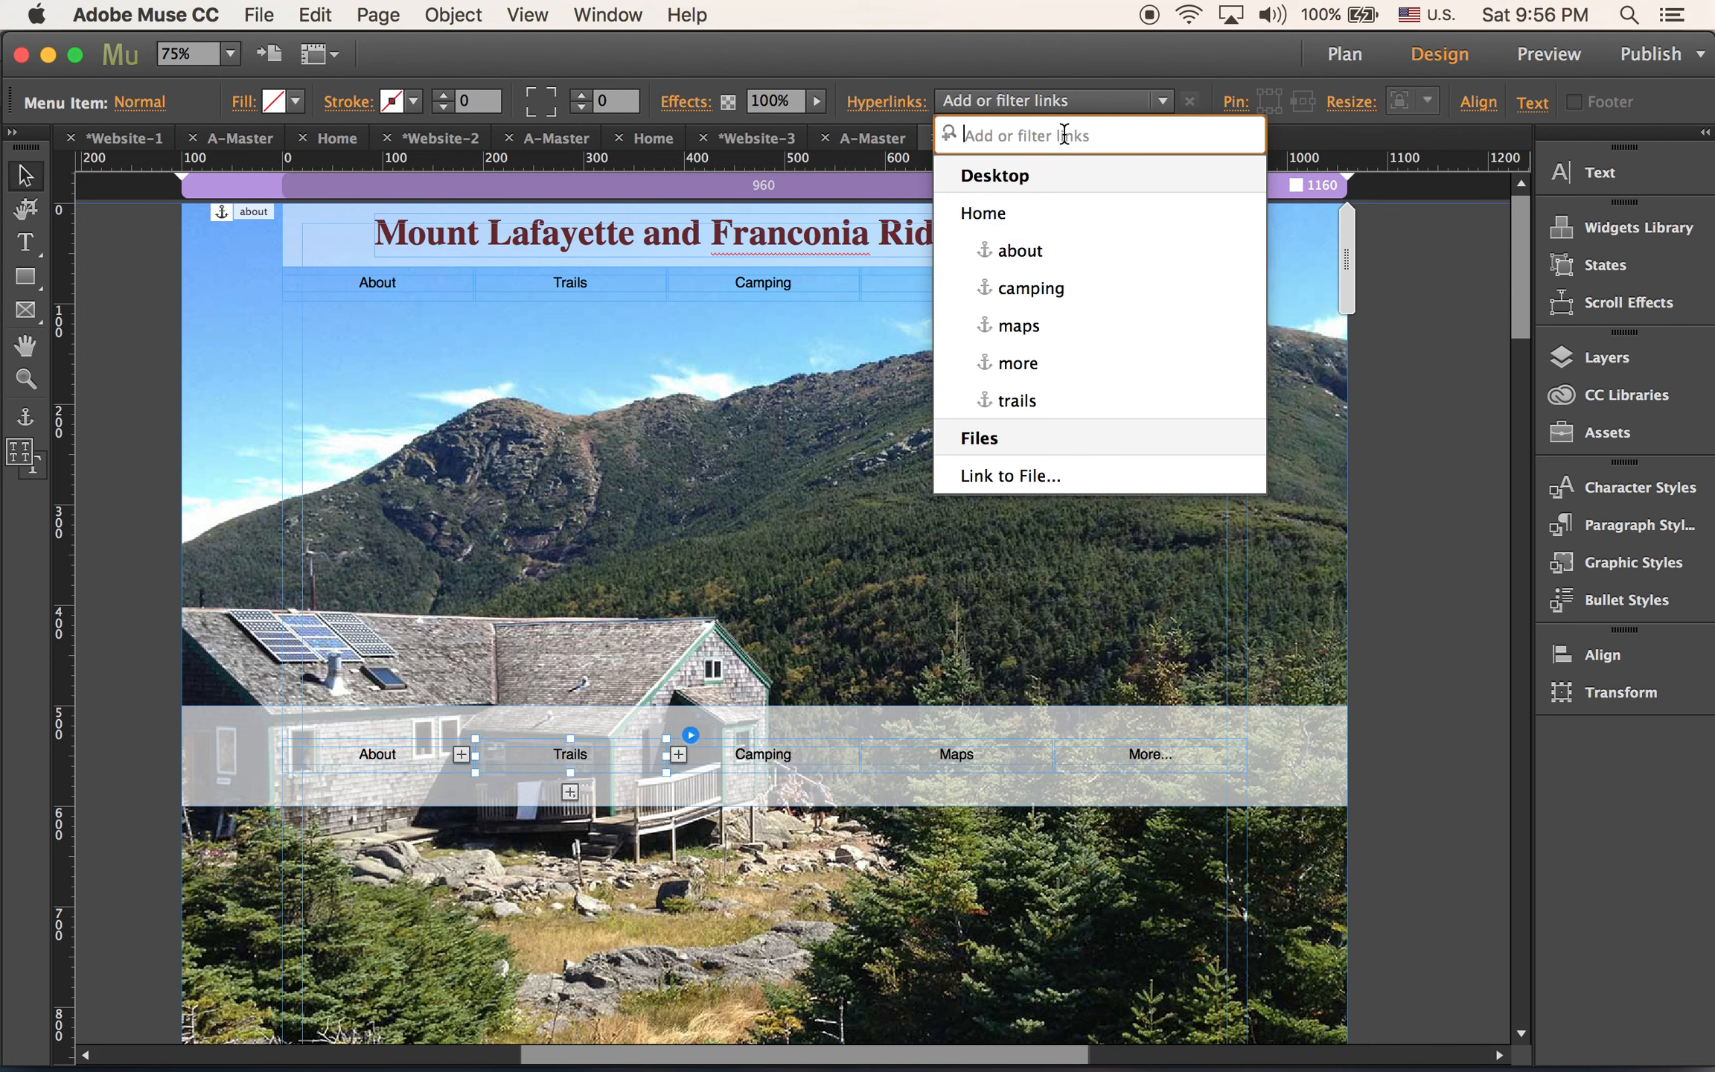
pyautogui.click(1041, 395)
# Link the banner menu's Camping item to the camping anchor and its Maps item to the maps anchor
pyautogui.click(798, 771)
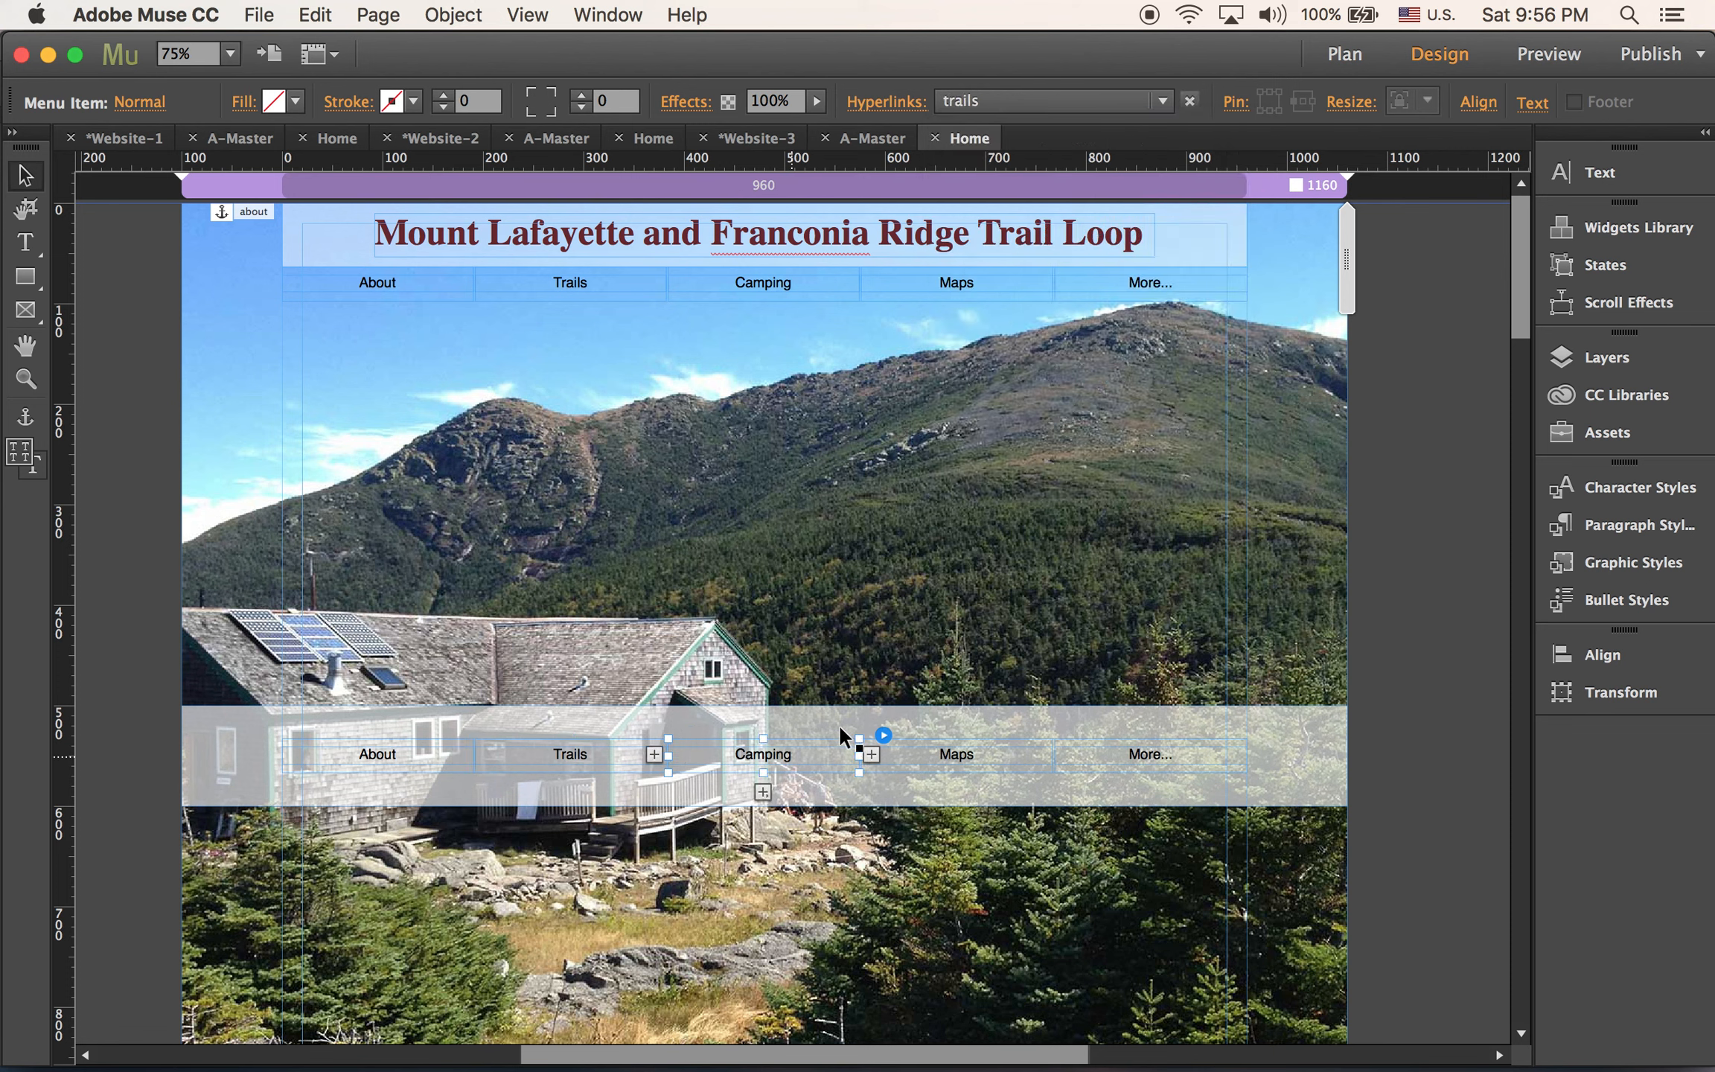
pyautogui.click(1073, 103)
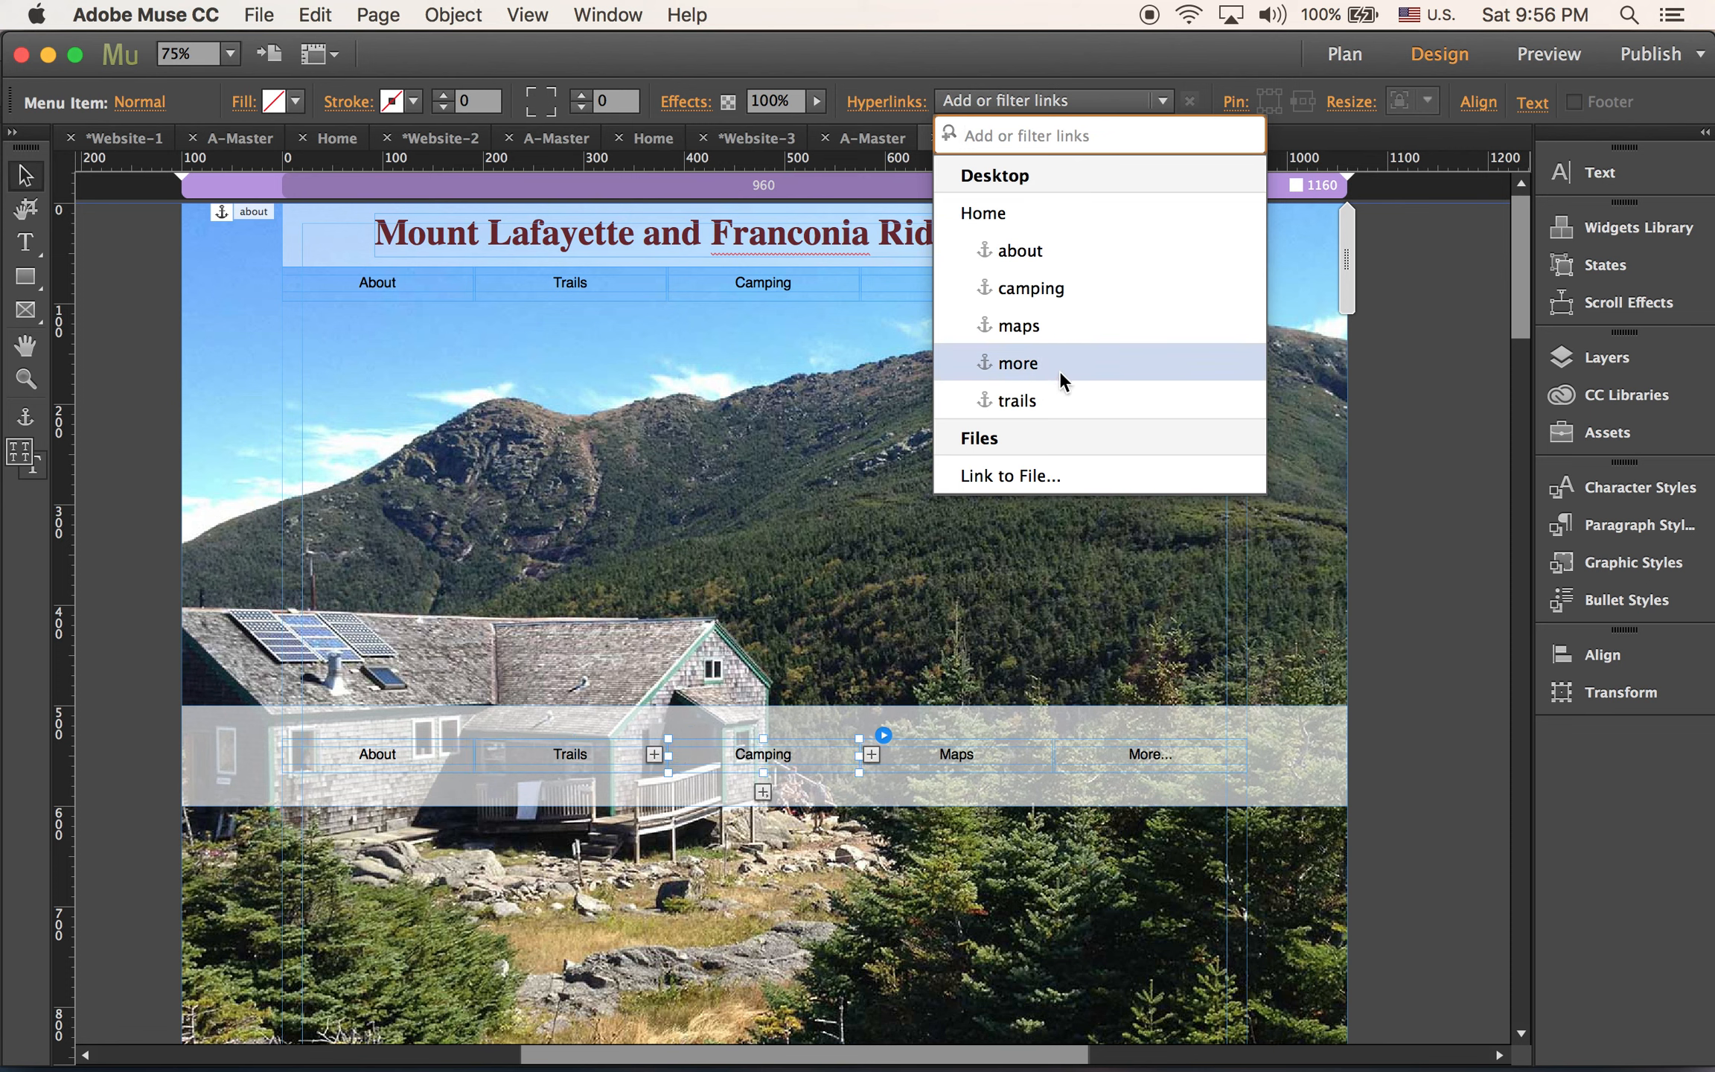
pyautogui.click(1056, 283)
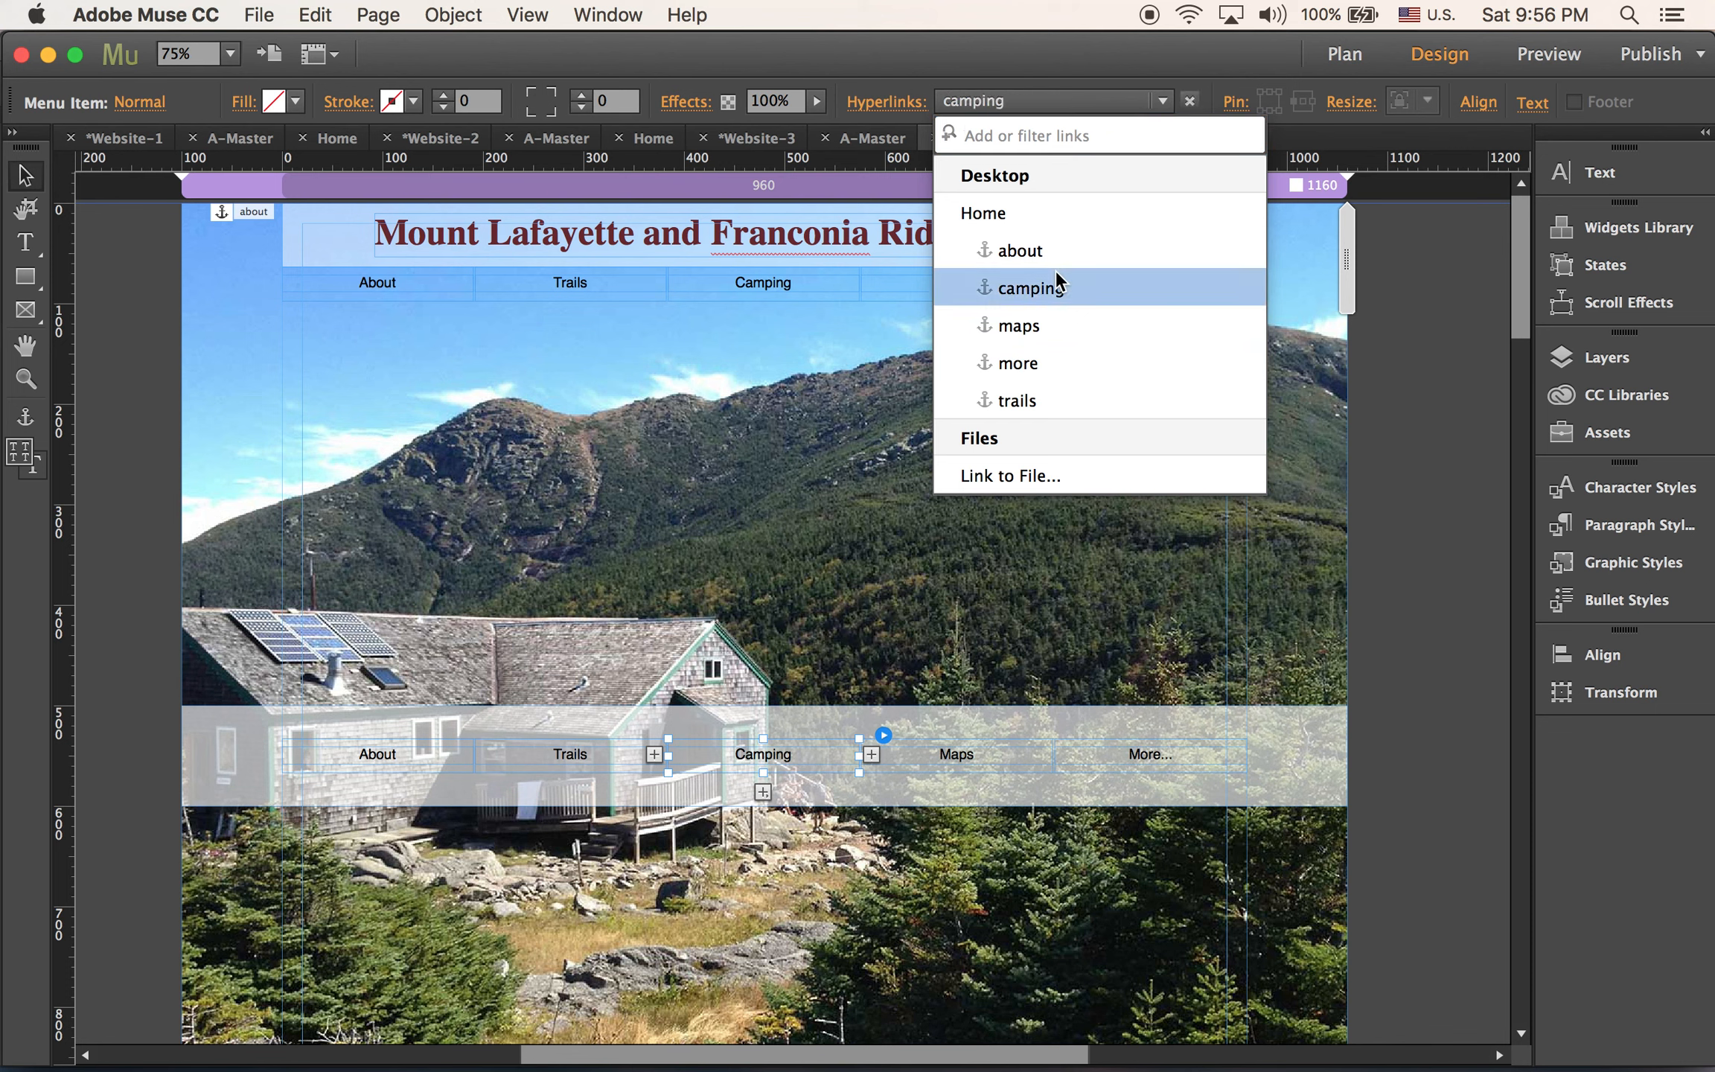
pyautogui.click(968, 759)
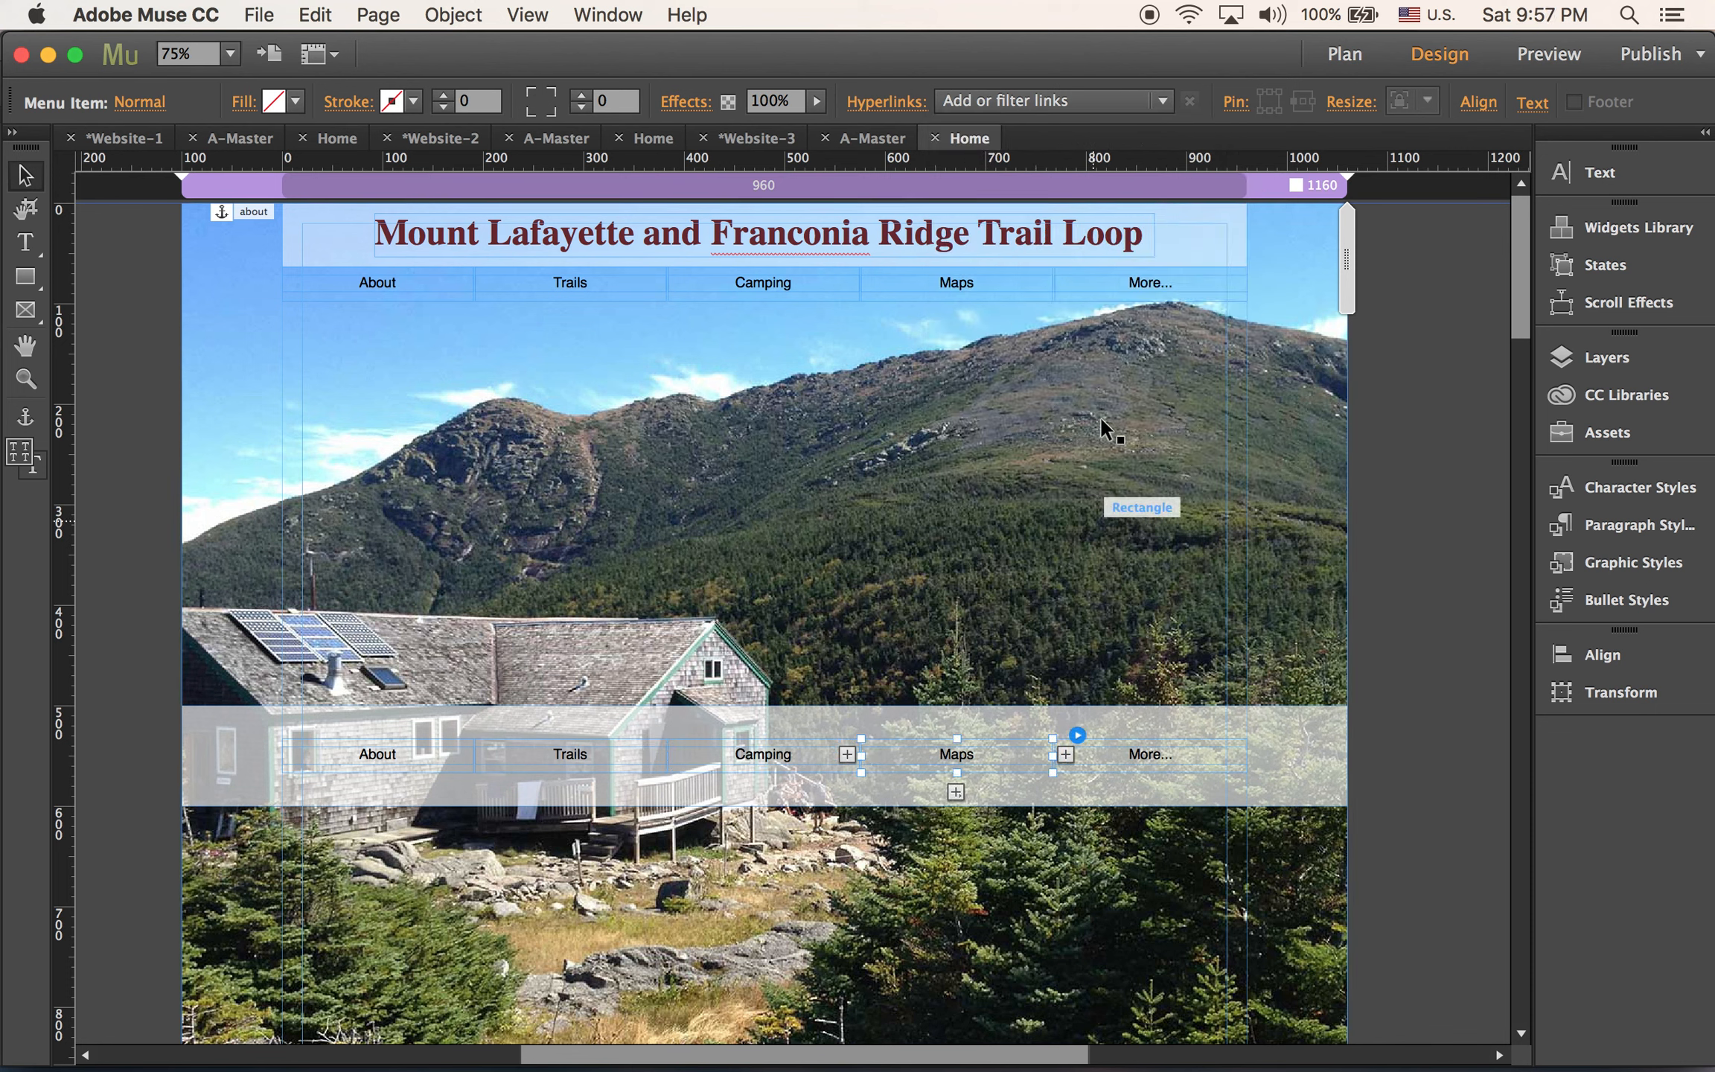
pyautogui.click(1085, 105)
pyautogui.click(1115, 333)
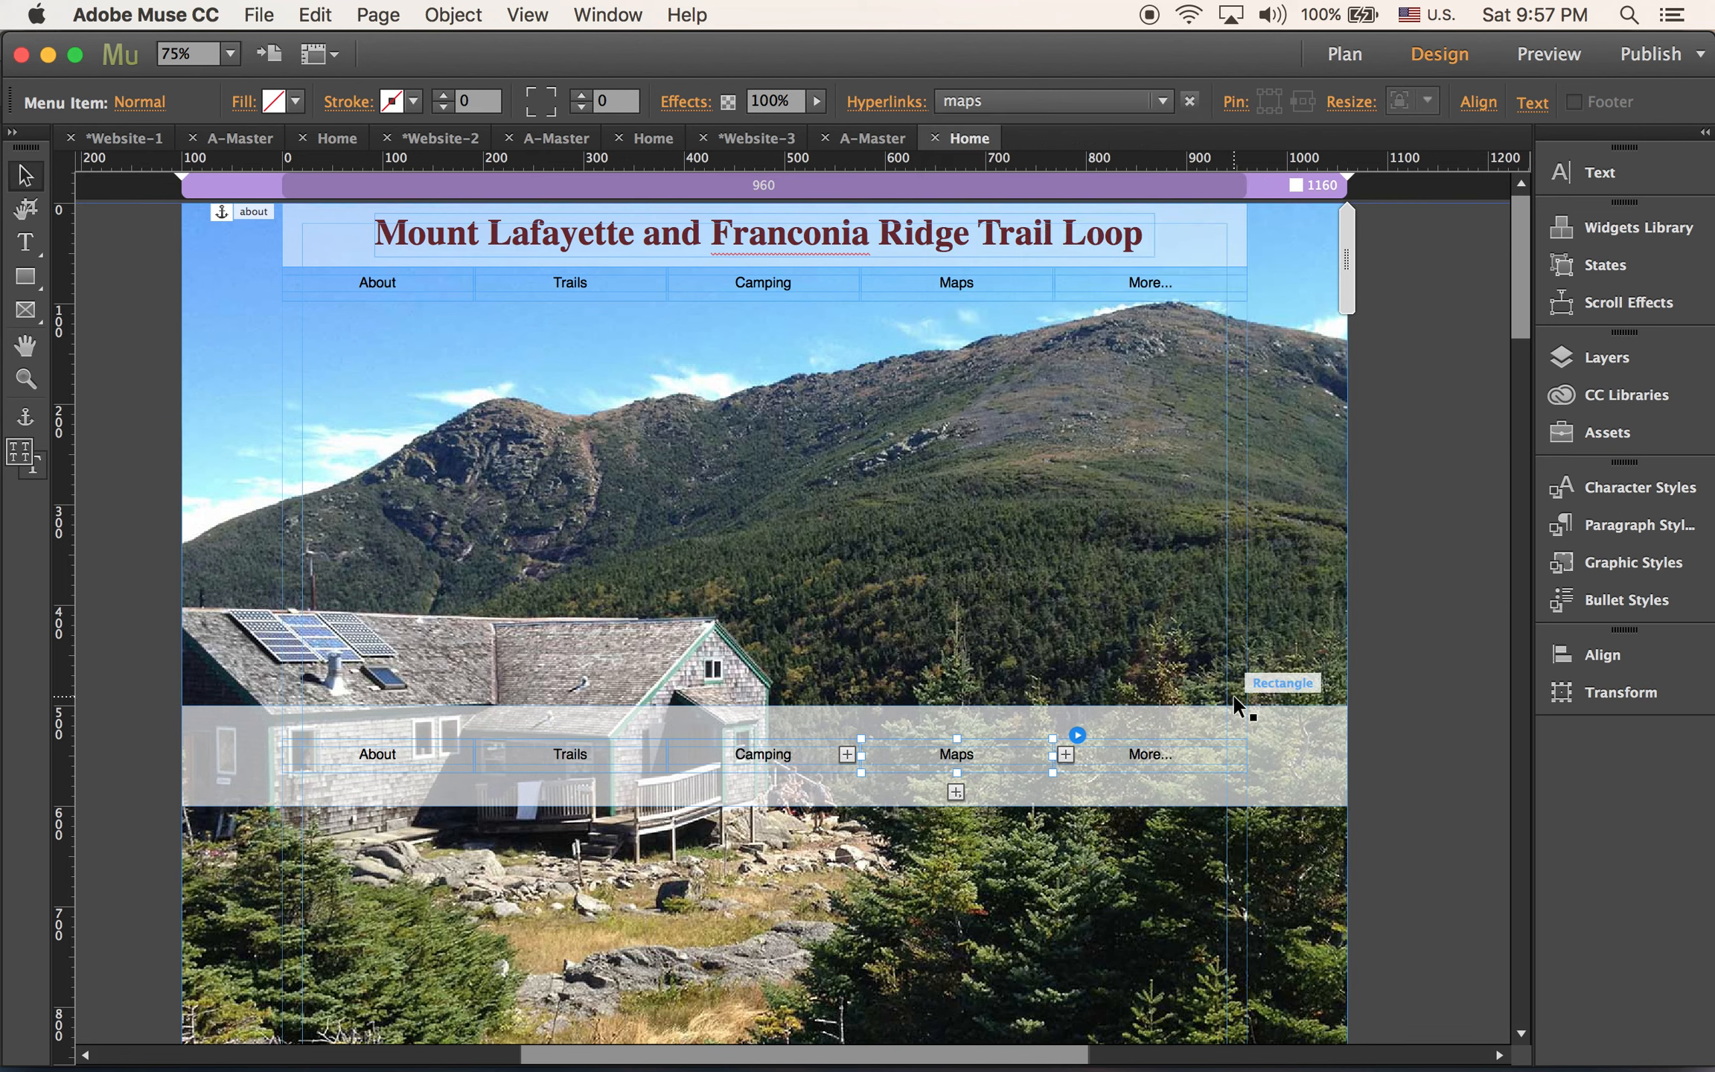
# Link the banner menu's More... item to the more anchor and deselect the menu
pyautogui.click(1154, 754)
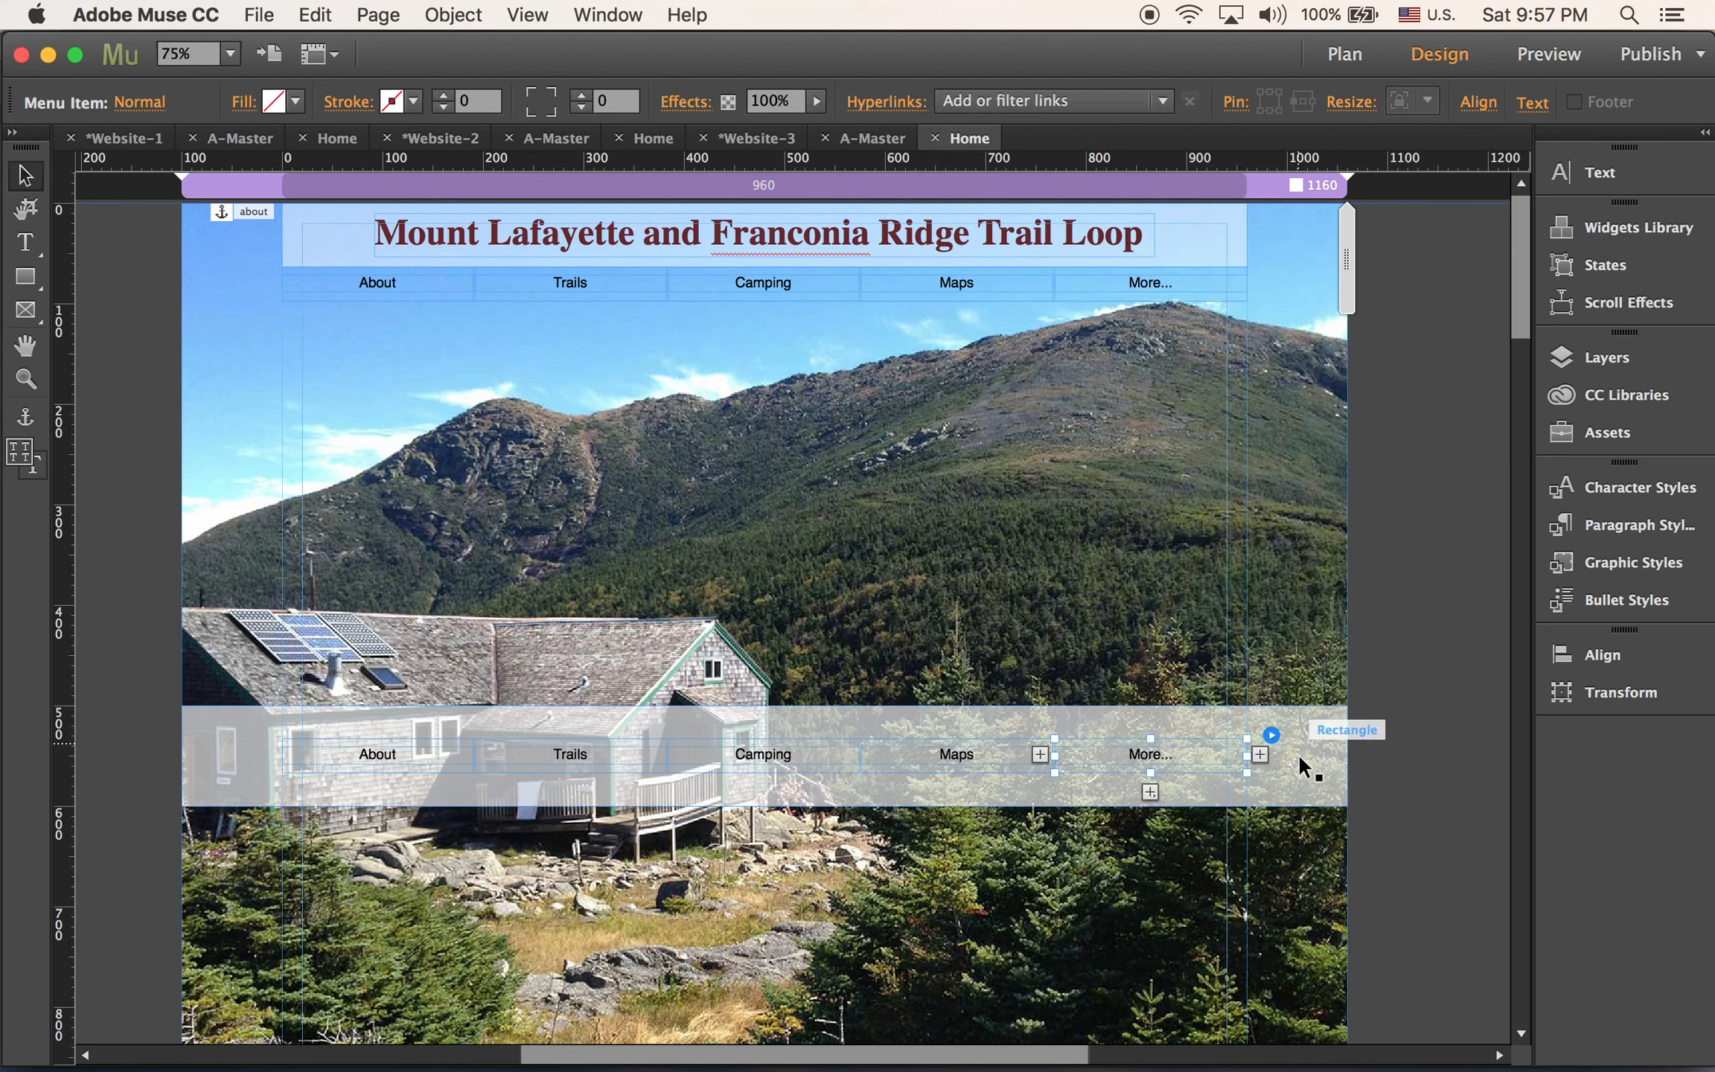
pyautogui.click(1066, 104)
pyautogui.click(1069, 362)
pyautogui.click(1103, 351)
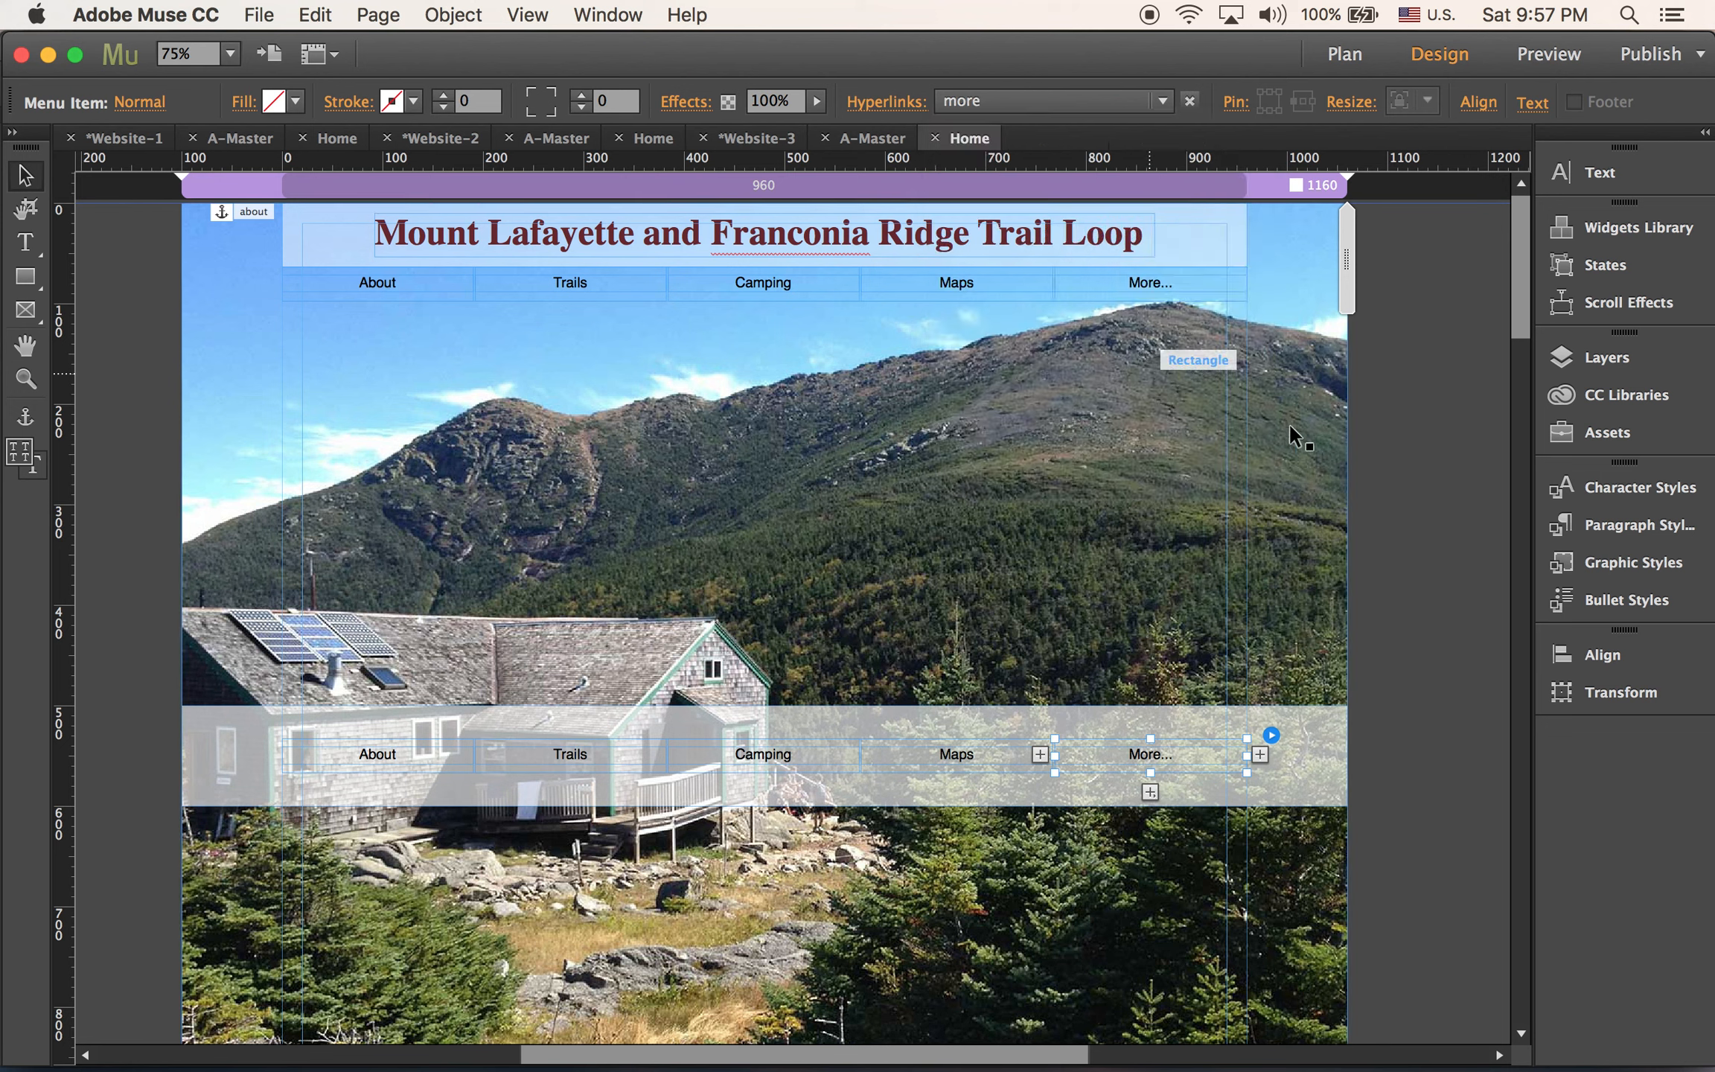
pyautogui.click(1432, 484)
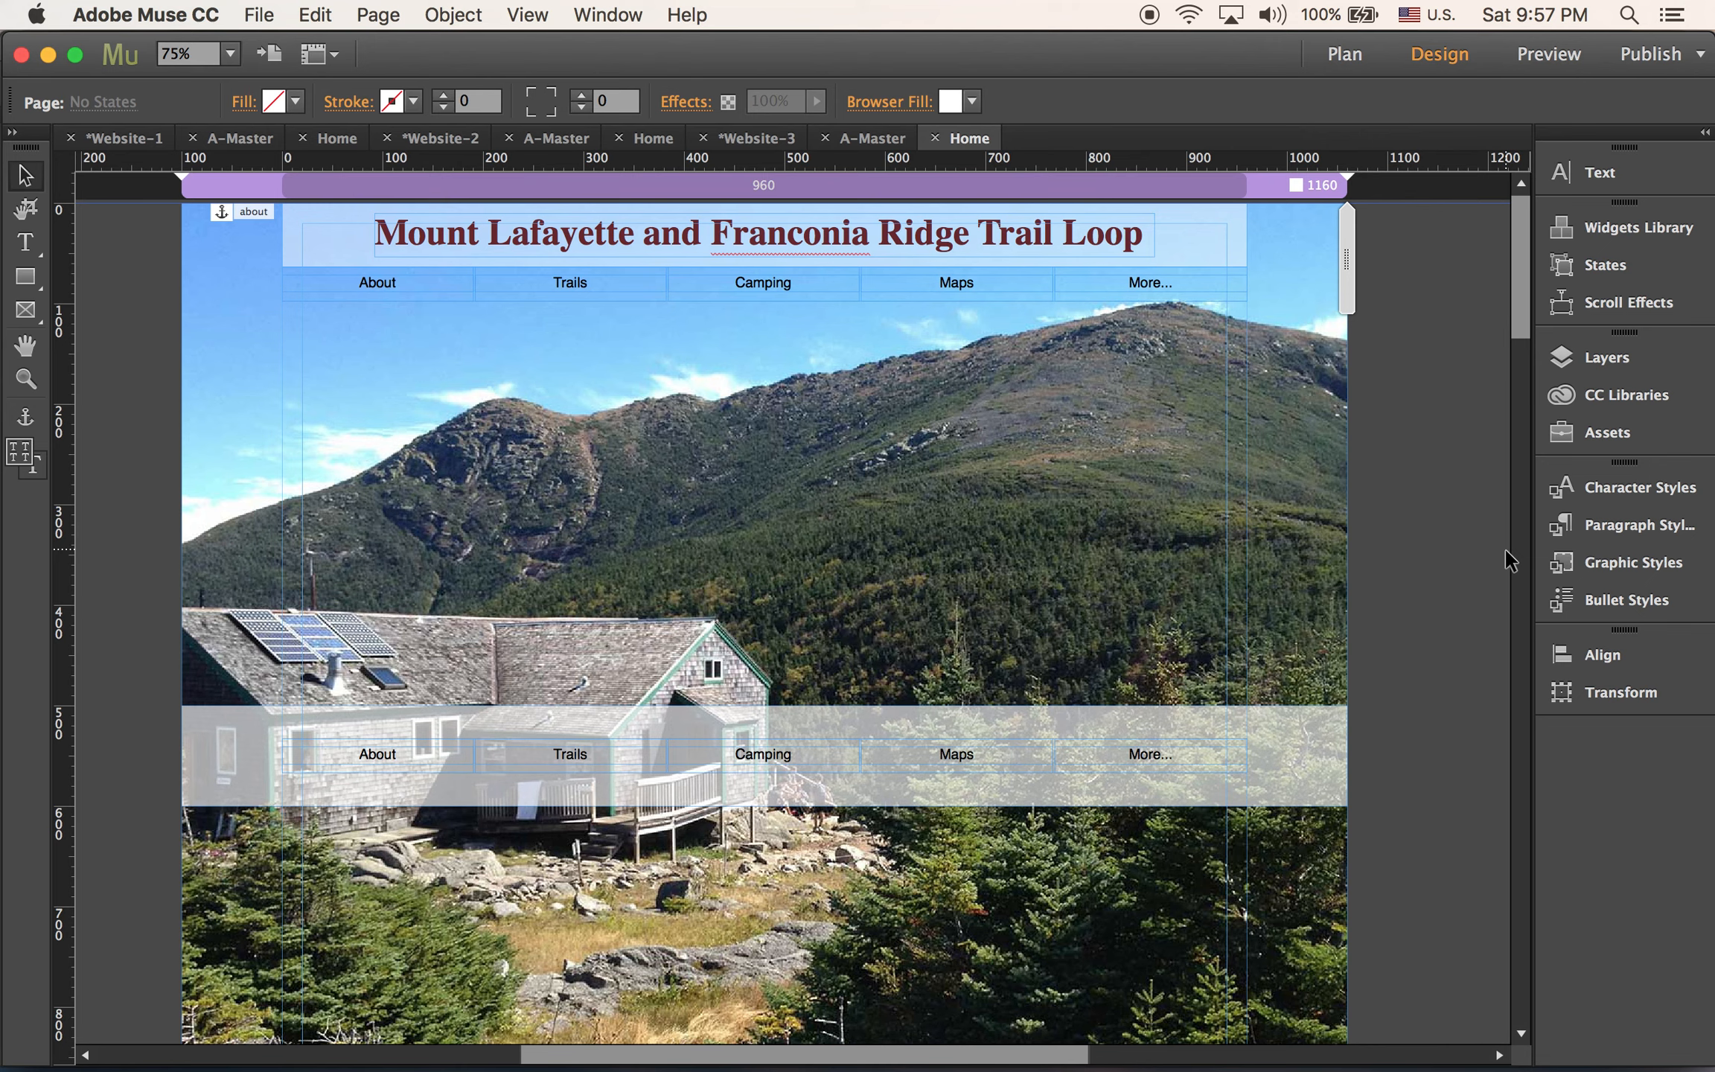
# Preview the page in the browser and examine the scrolling photos and sticky banner down to the snowy peak photo
pyautogui.press('super+shift+e')
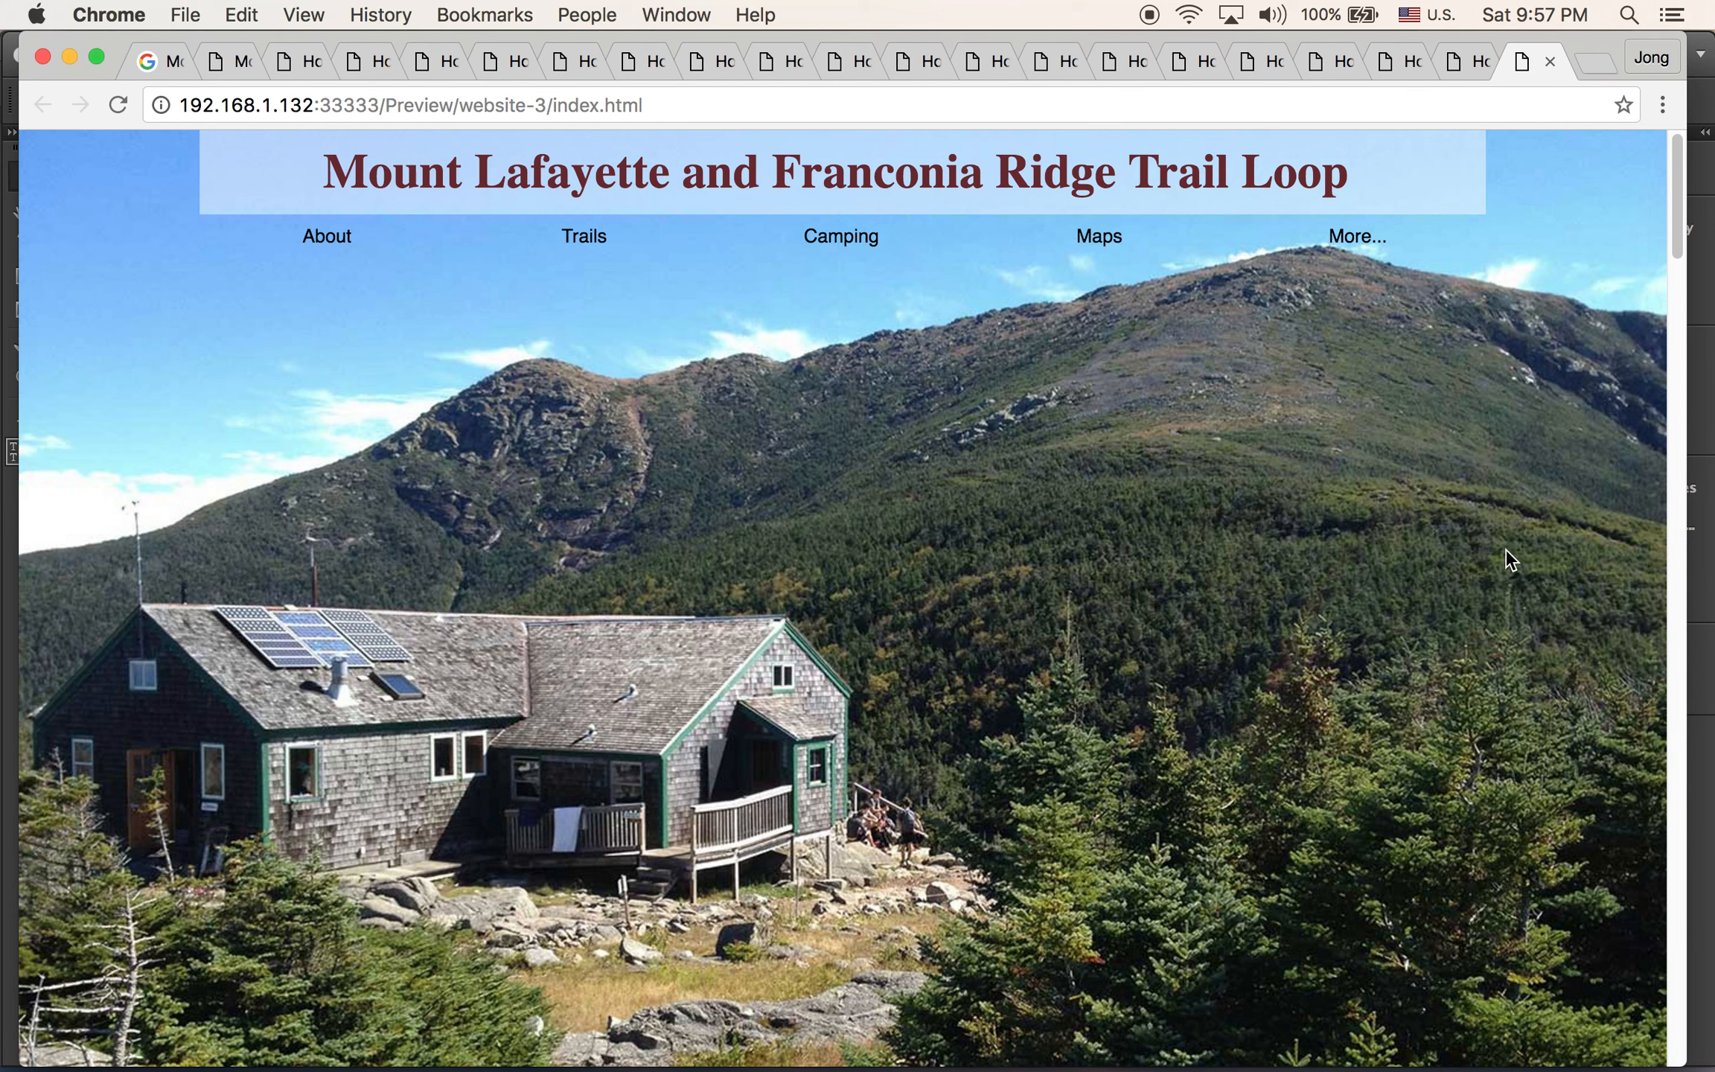
pyautogui.scroll(-3, 1505, 548)
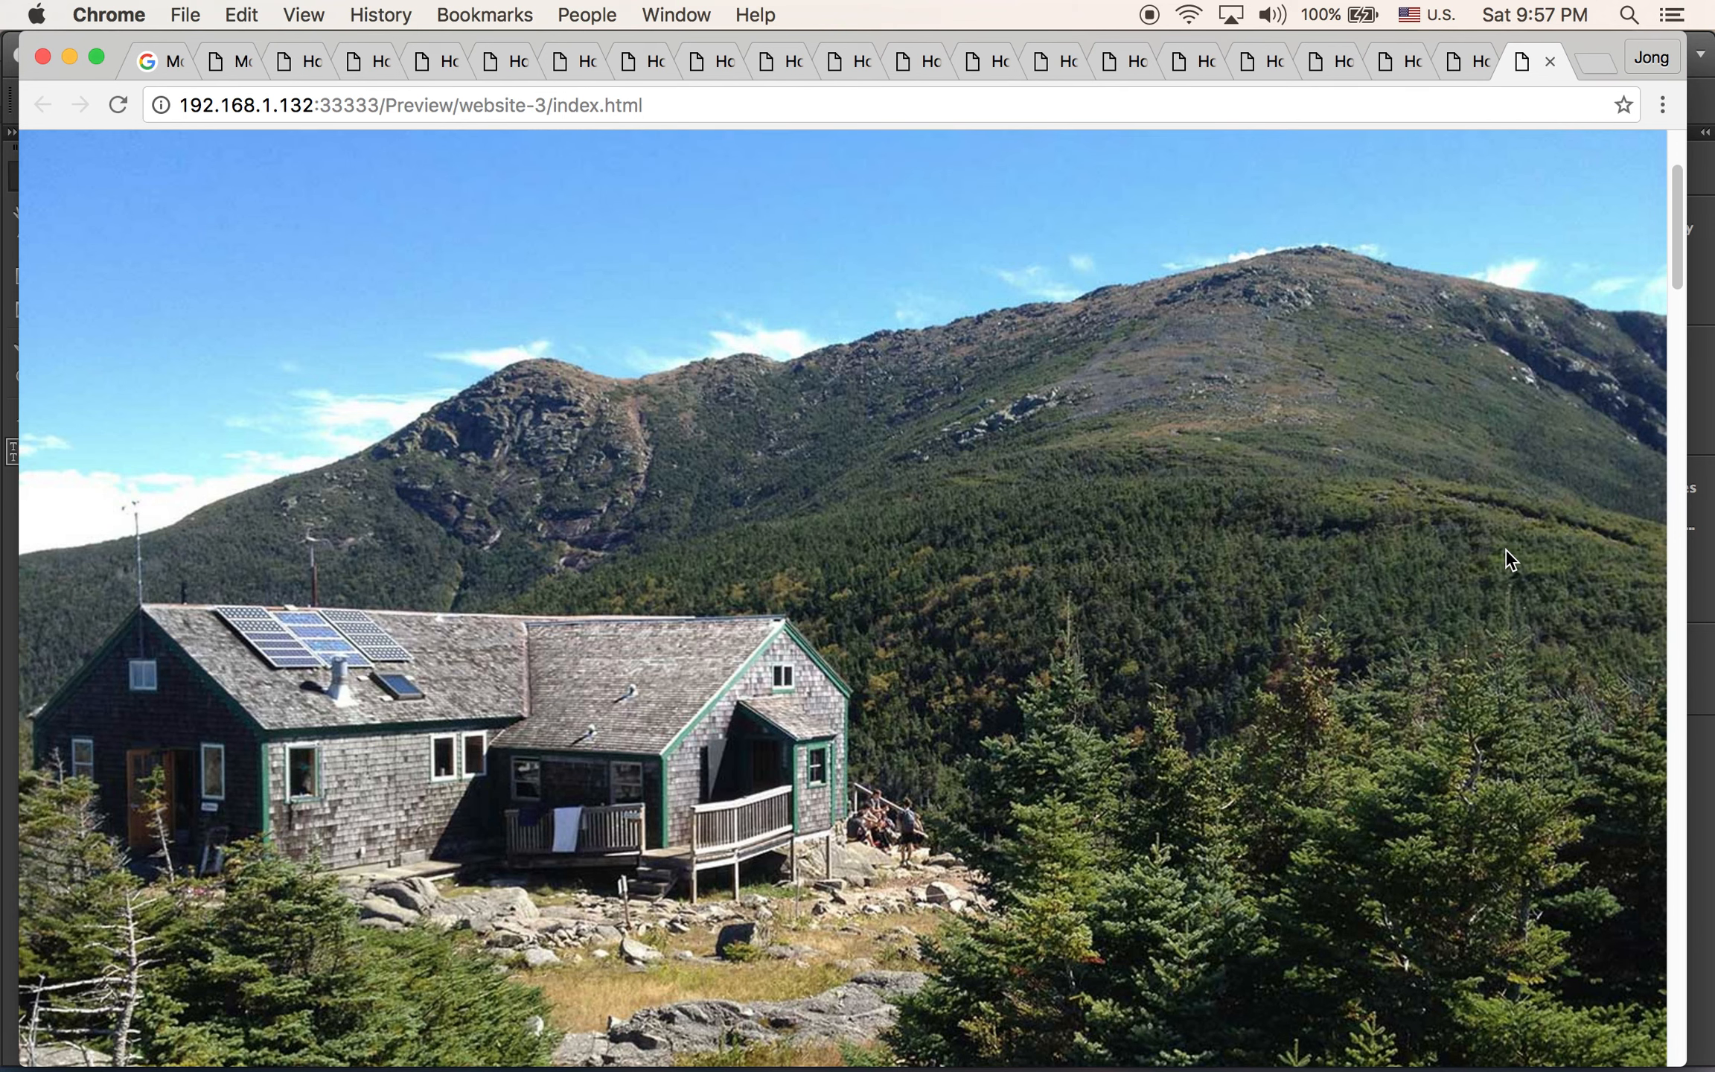
pyautogui.scroll(-5, 1505, 548)
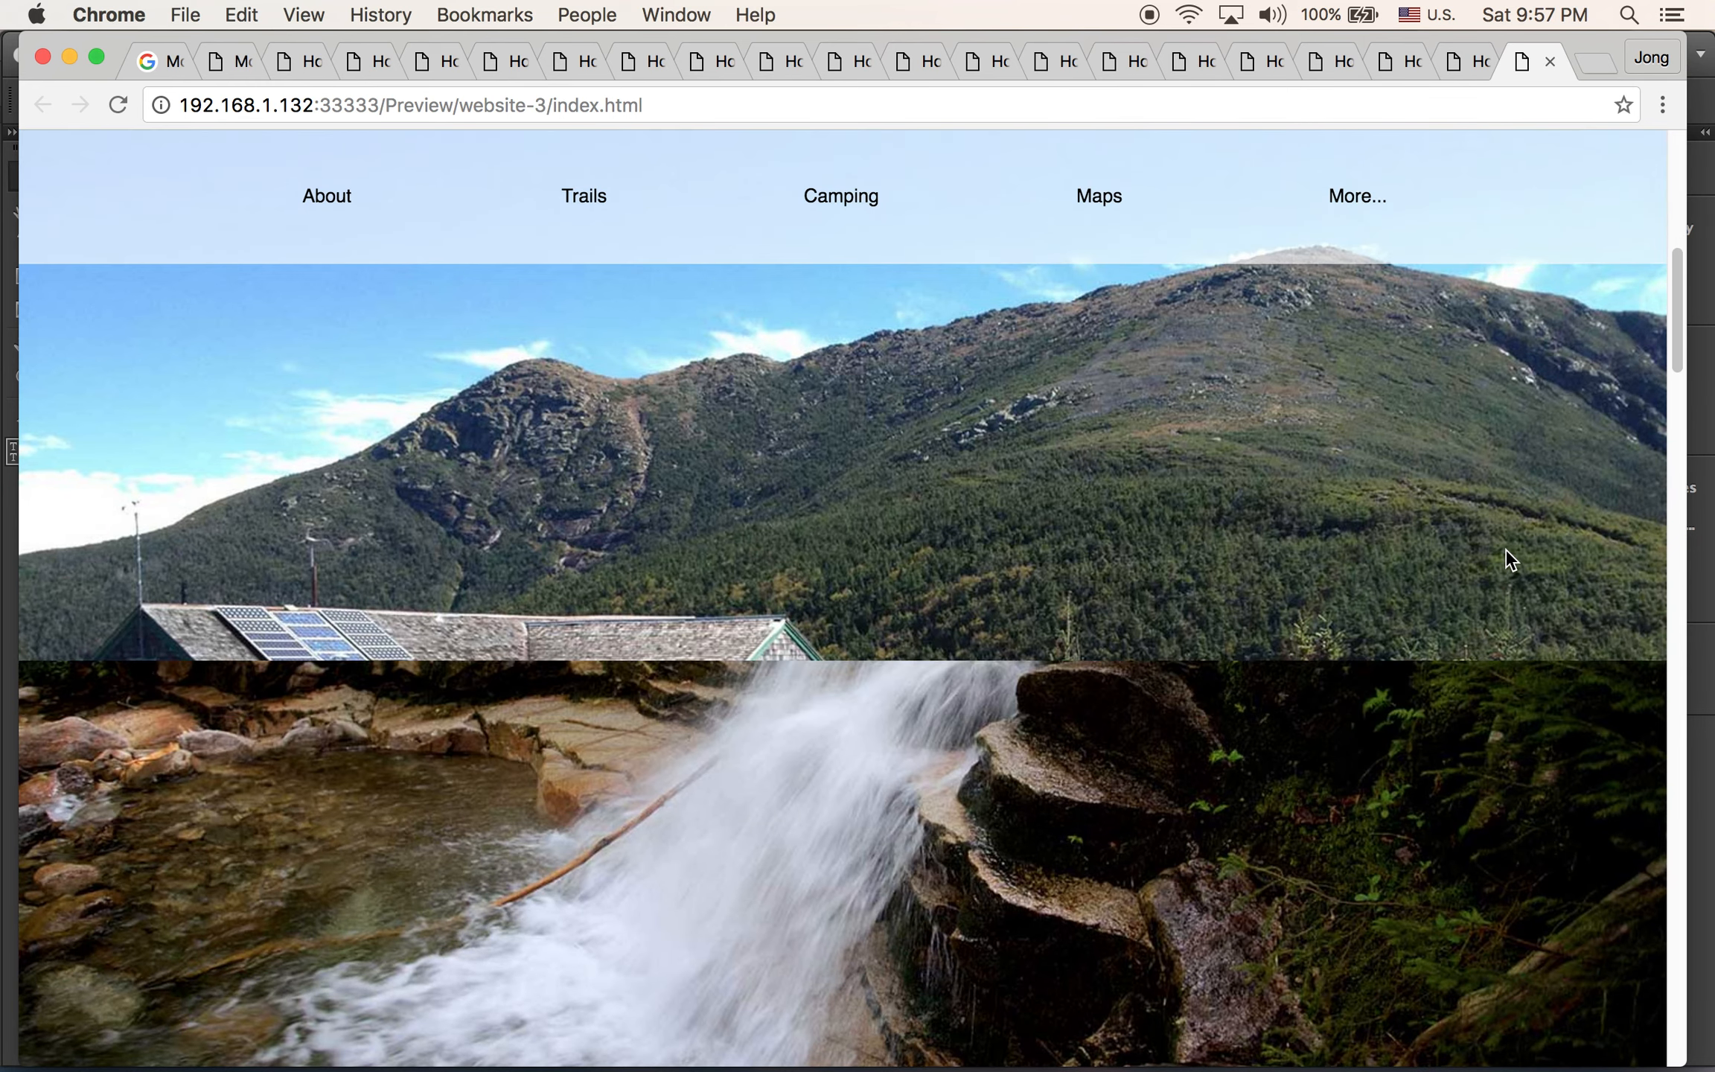
pyautogui.scroll(-5, 1505, 549)
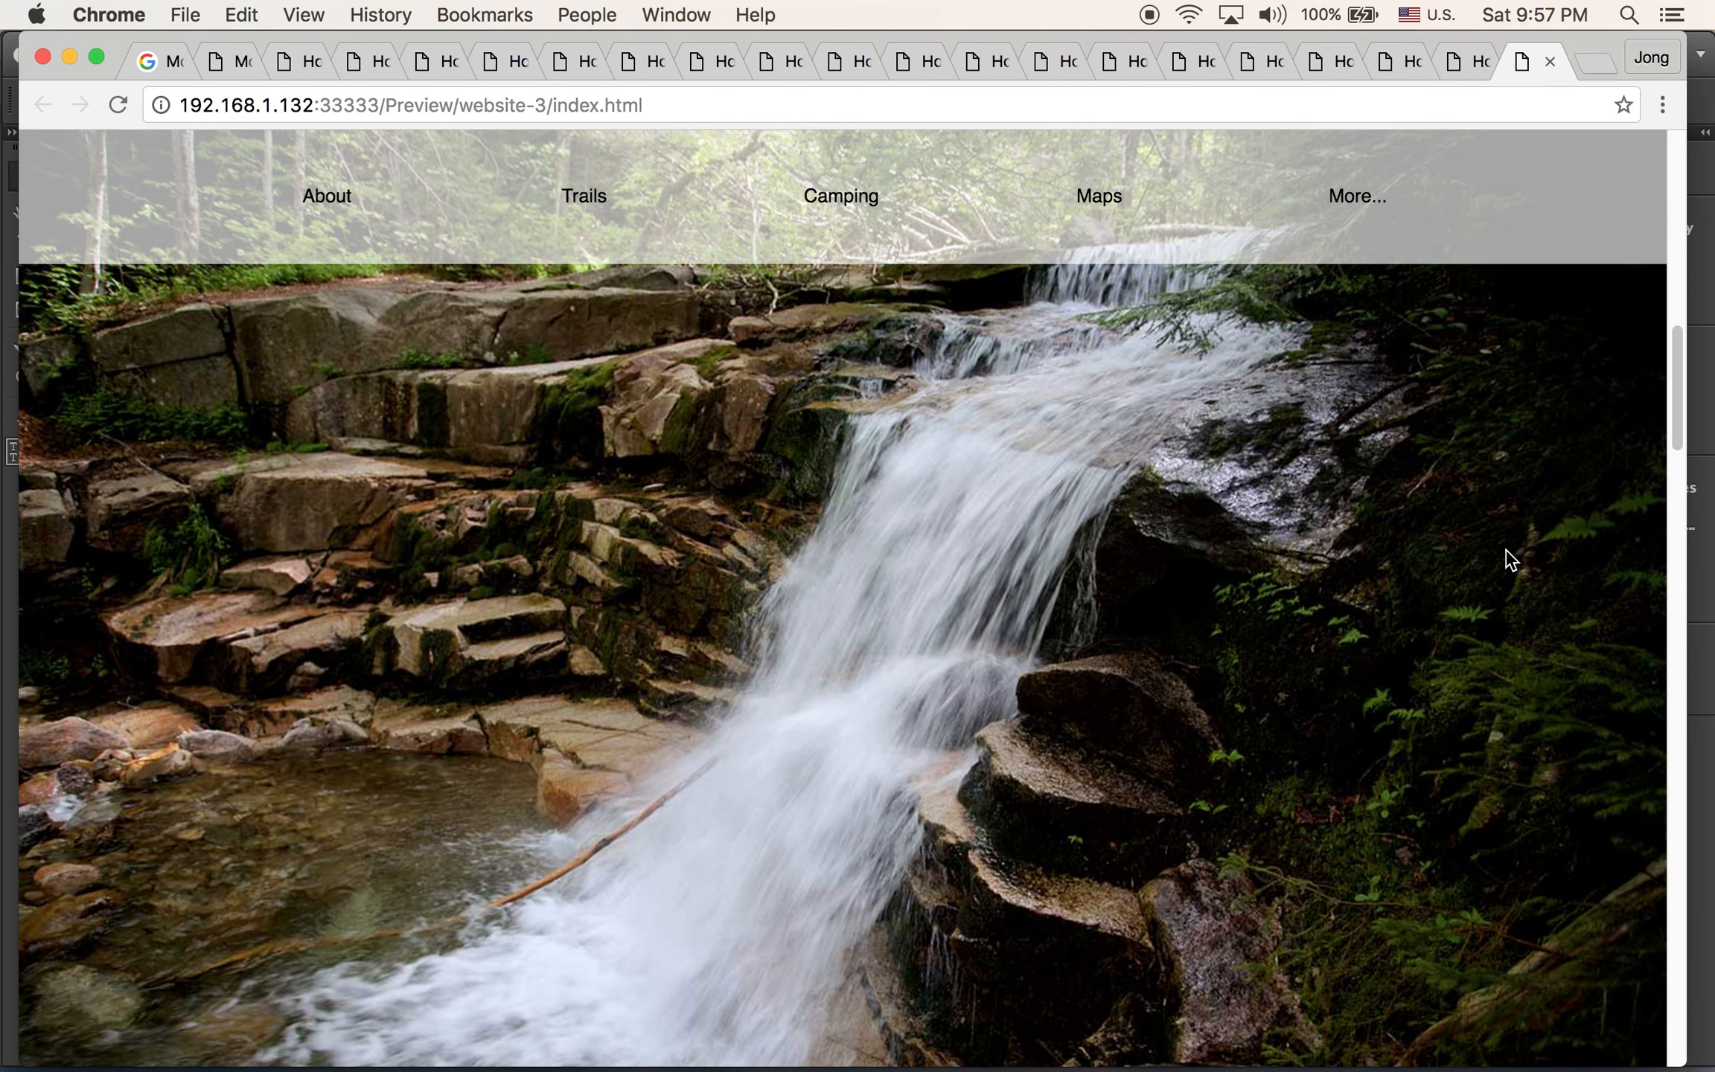
pyautogui.scroll(-5, 1506, 550)
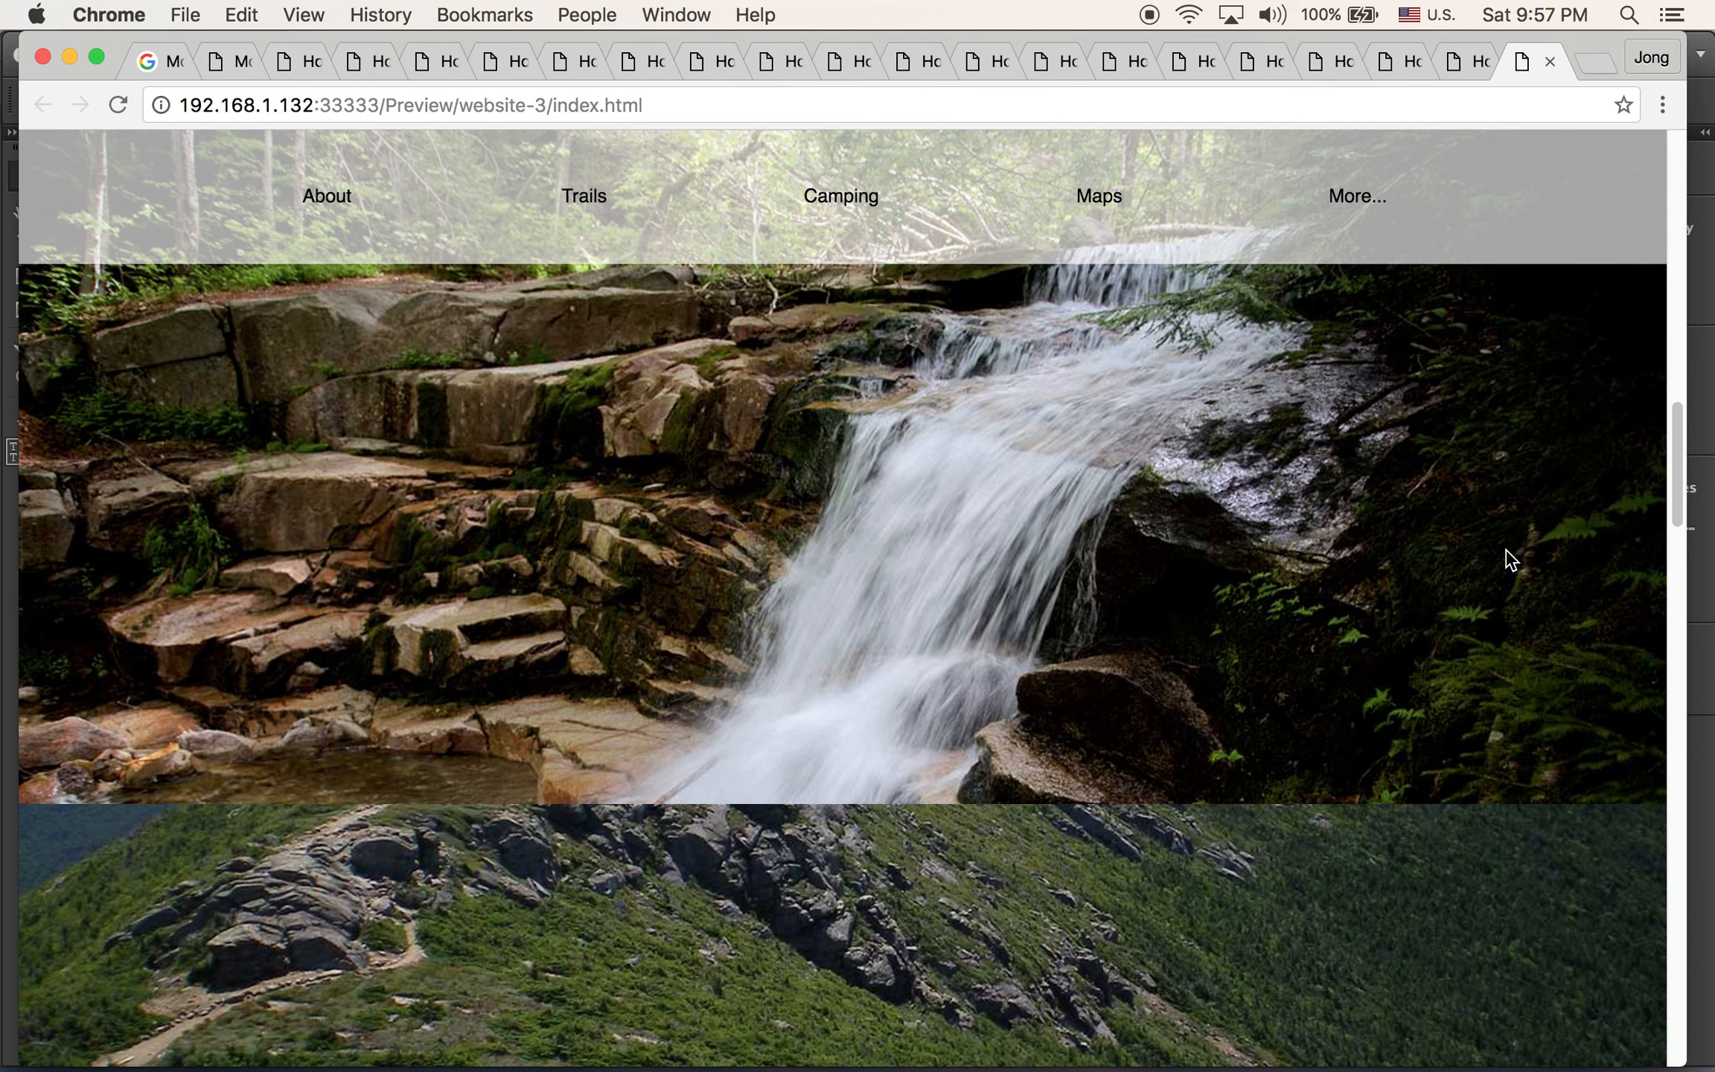
pyautogui.scroll(-6, 1506, 551)
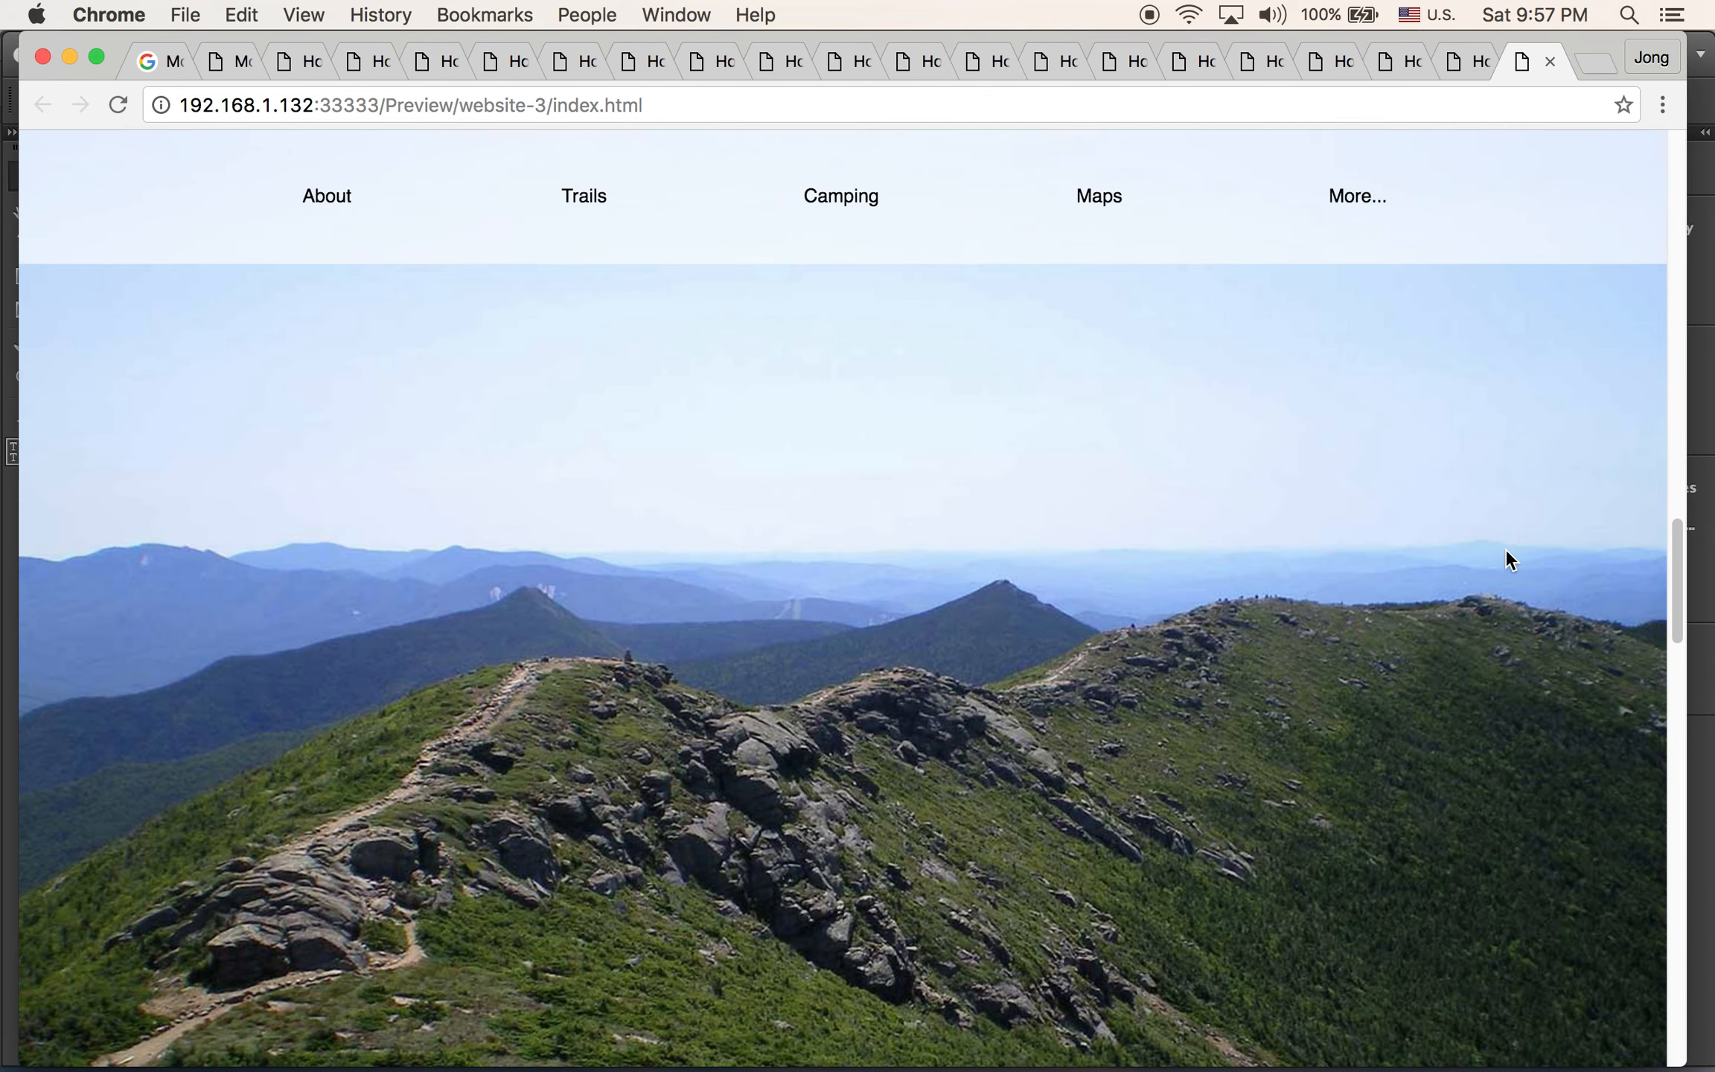
pyautogui.scroll(-5, 1507, 553)
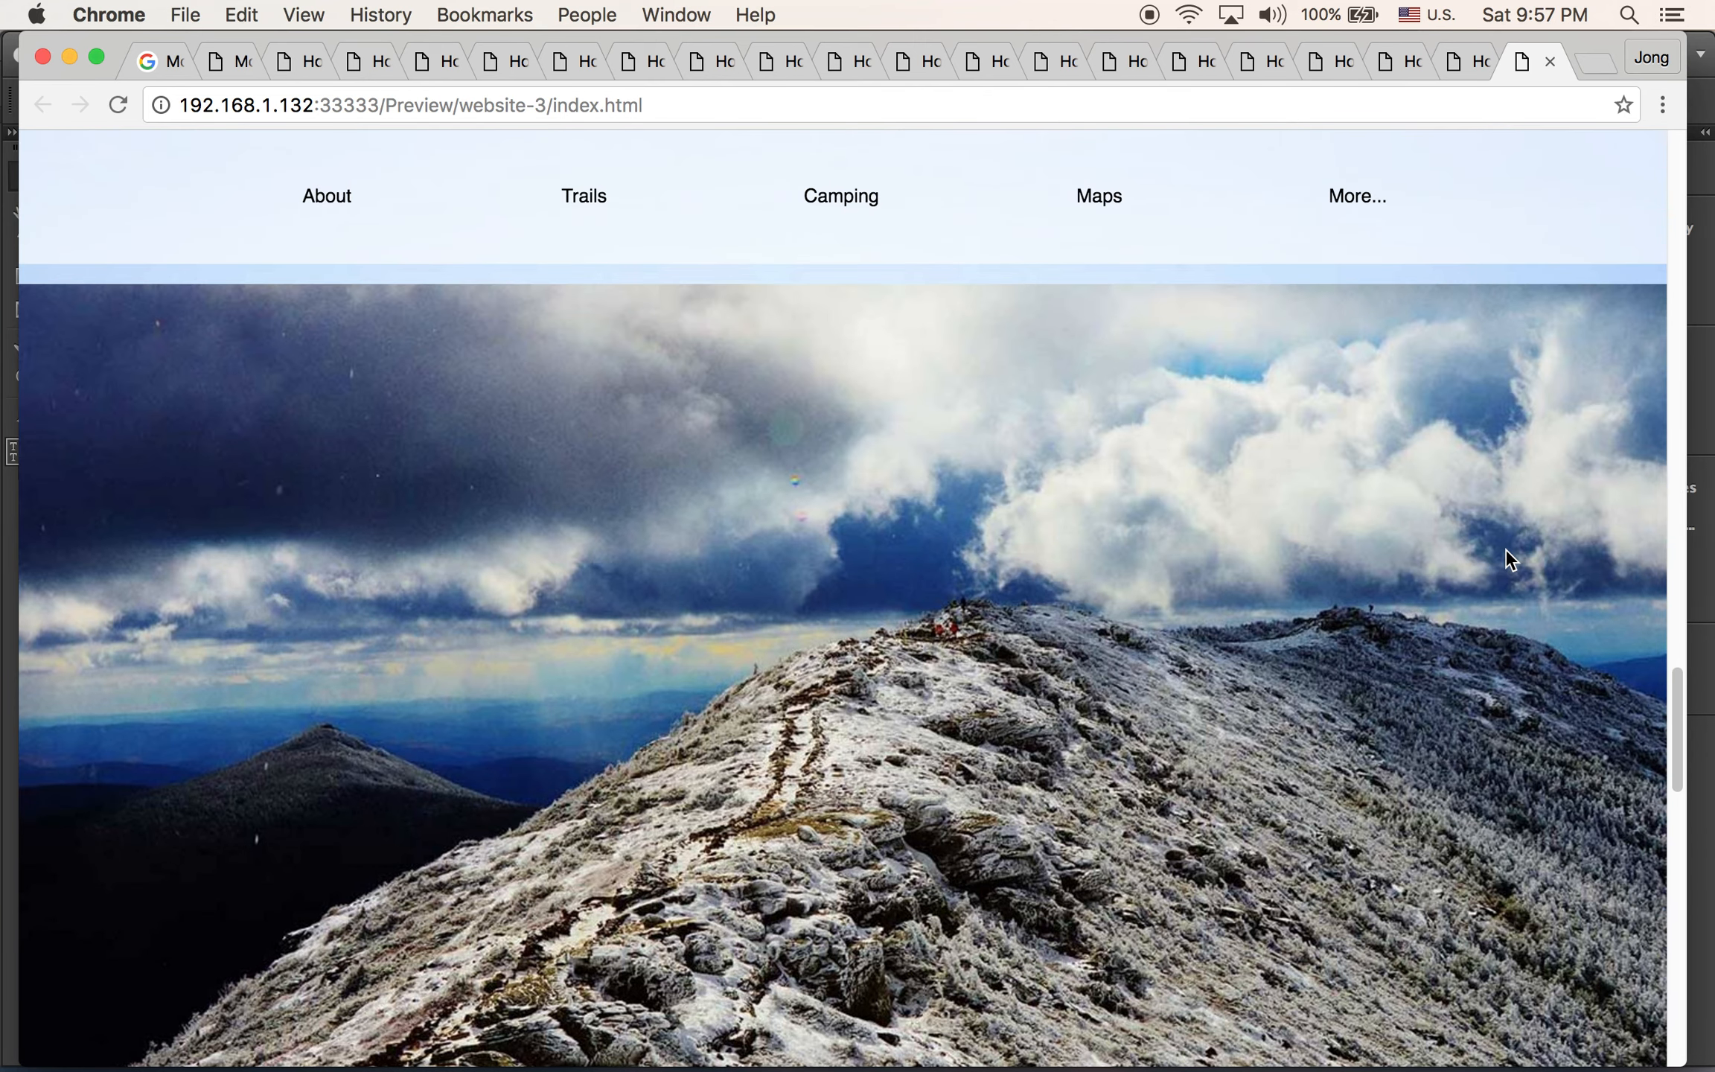
pyautogui.scroll(-6, 1511, 560)
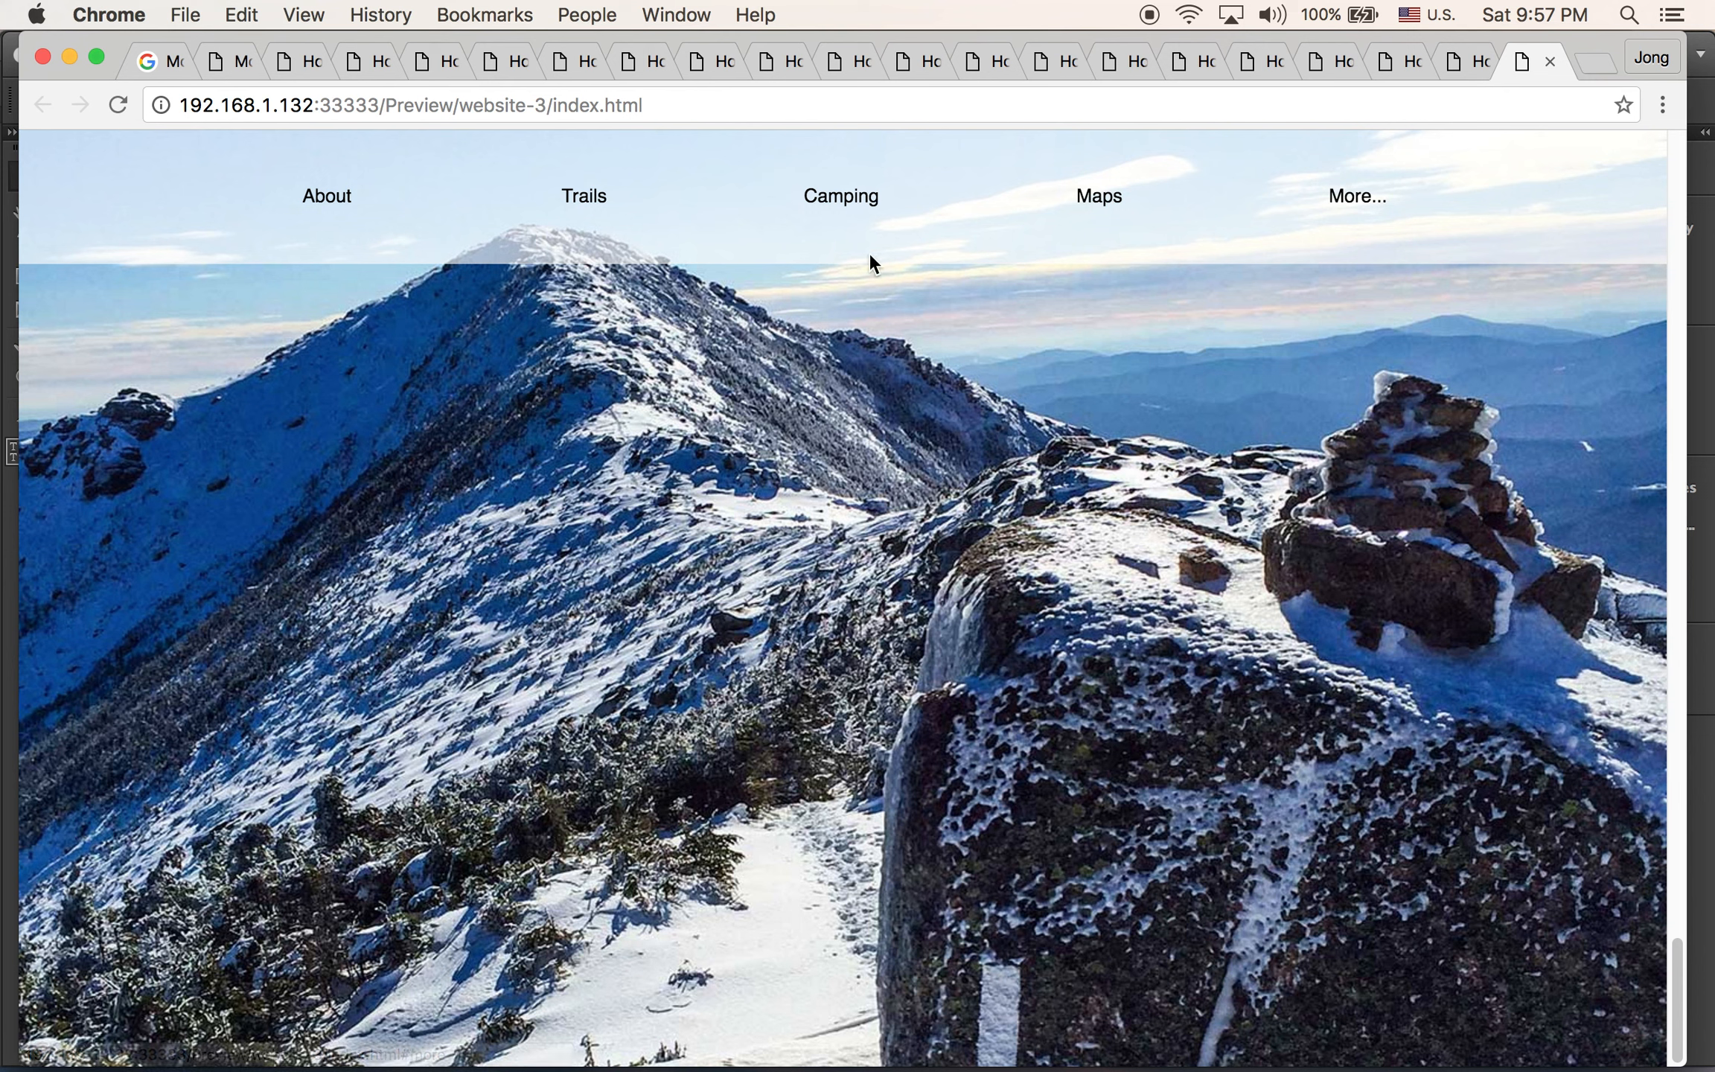
# Test the menu links in the browser preview by following Camping, Maps, About, Trails and More... to their photos
pyautogui.click(844, 218)
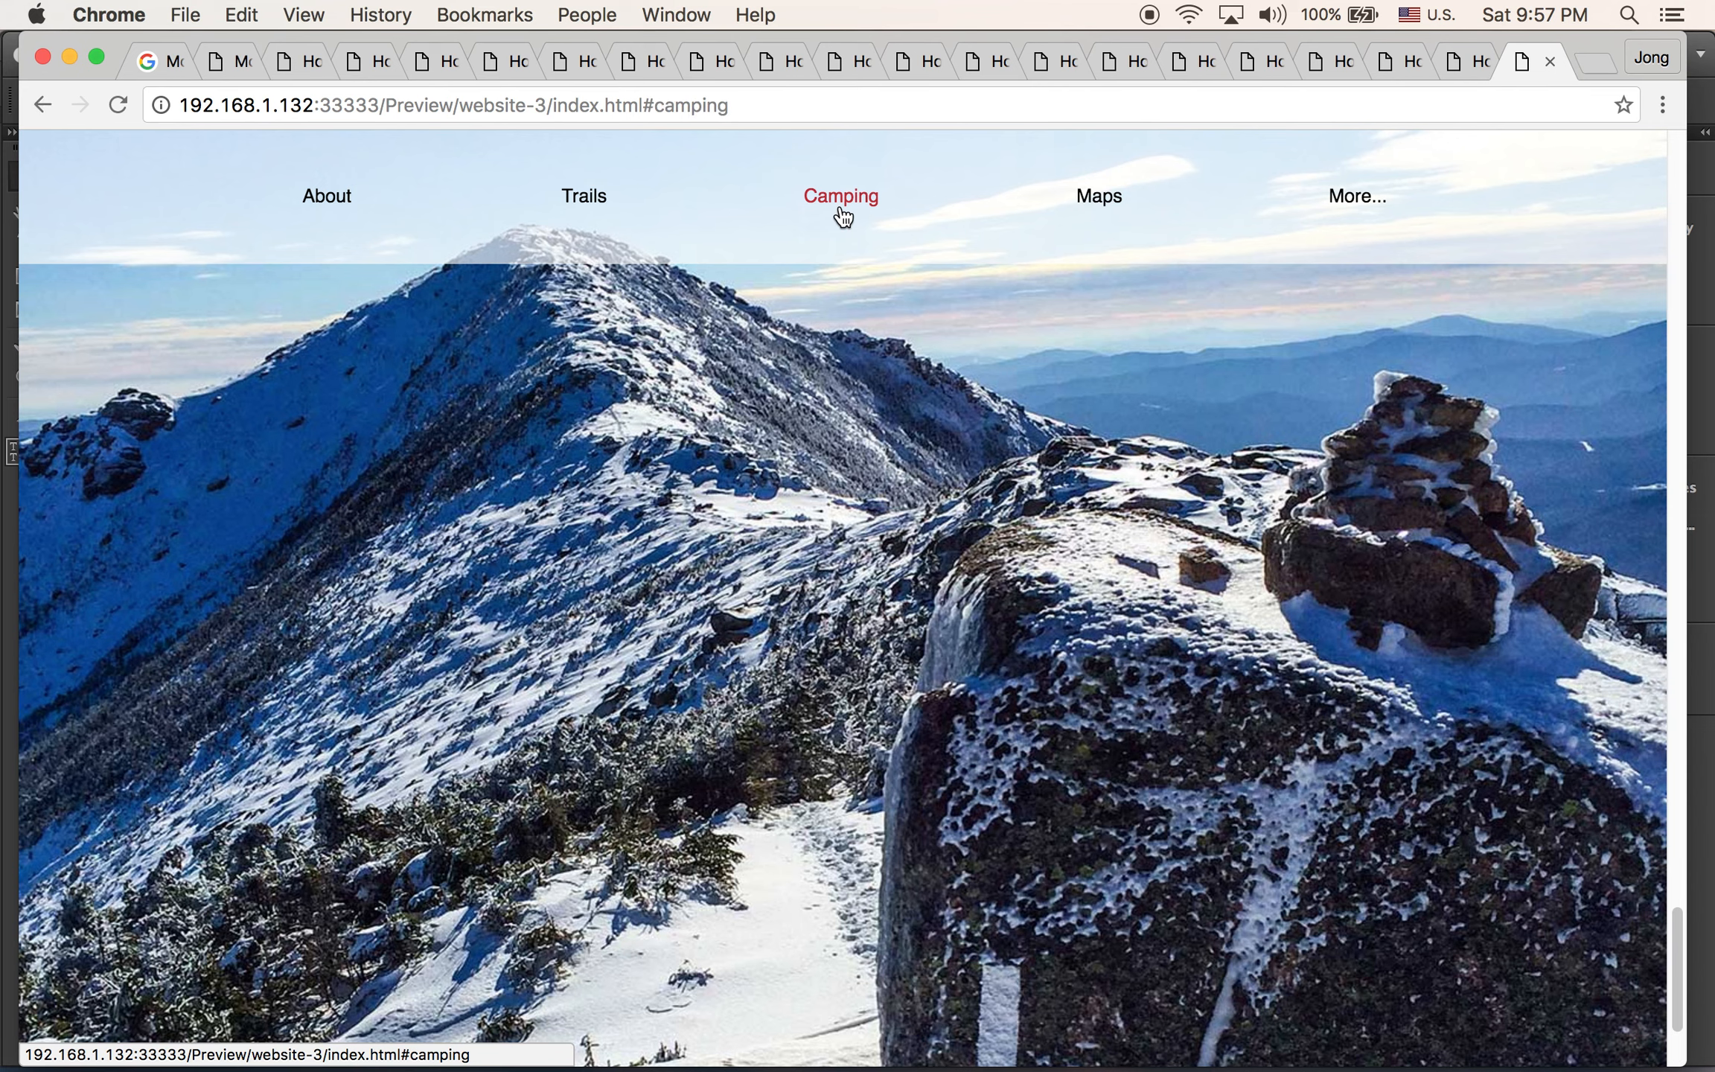
pyautogui.click(1119, 187)
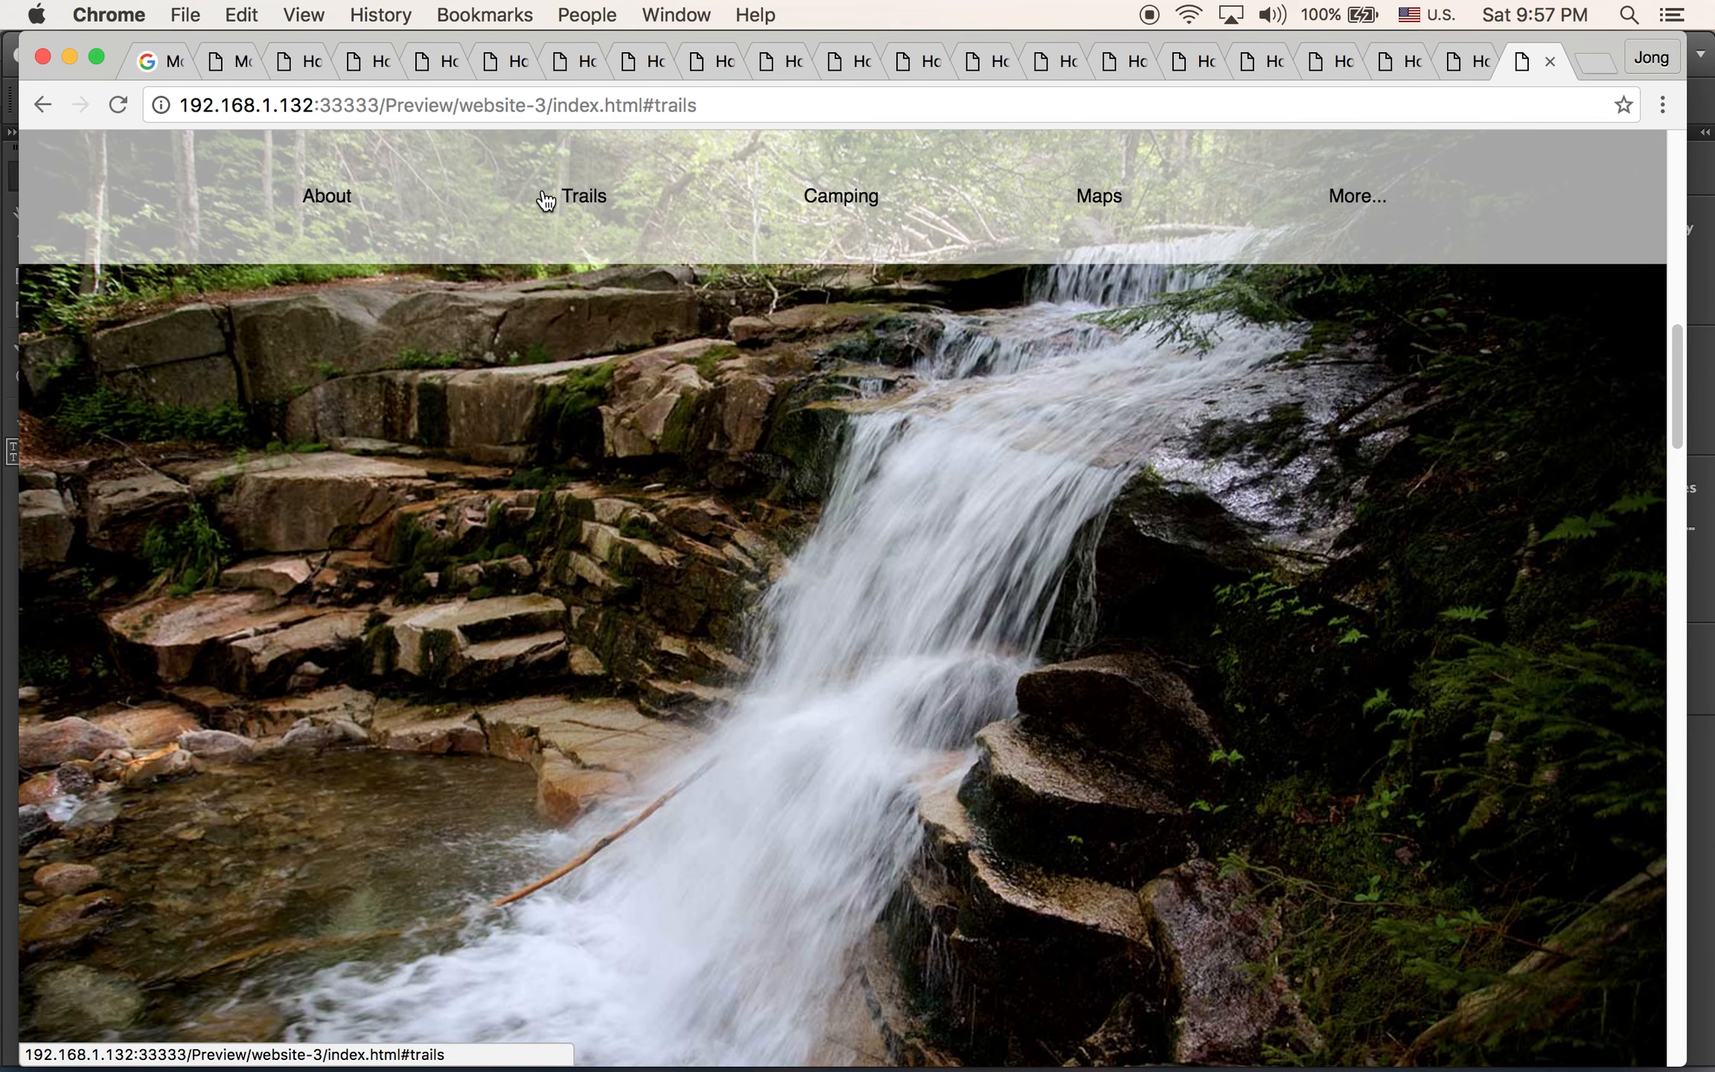
pyautogui.click(325, 196)
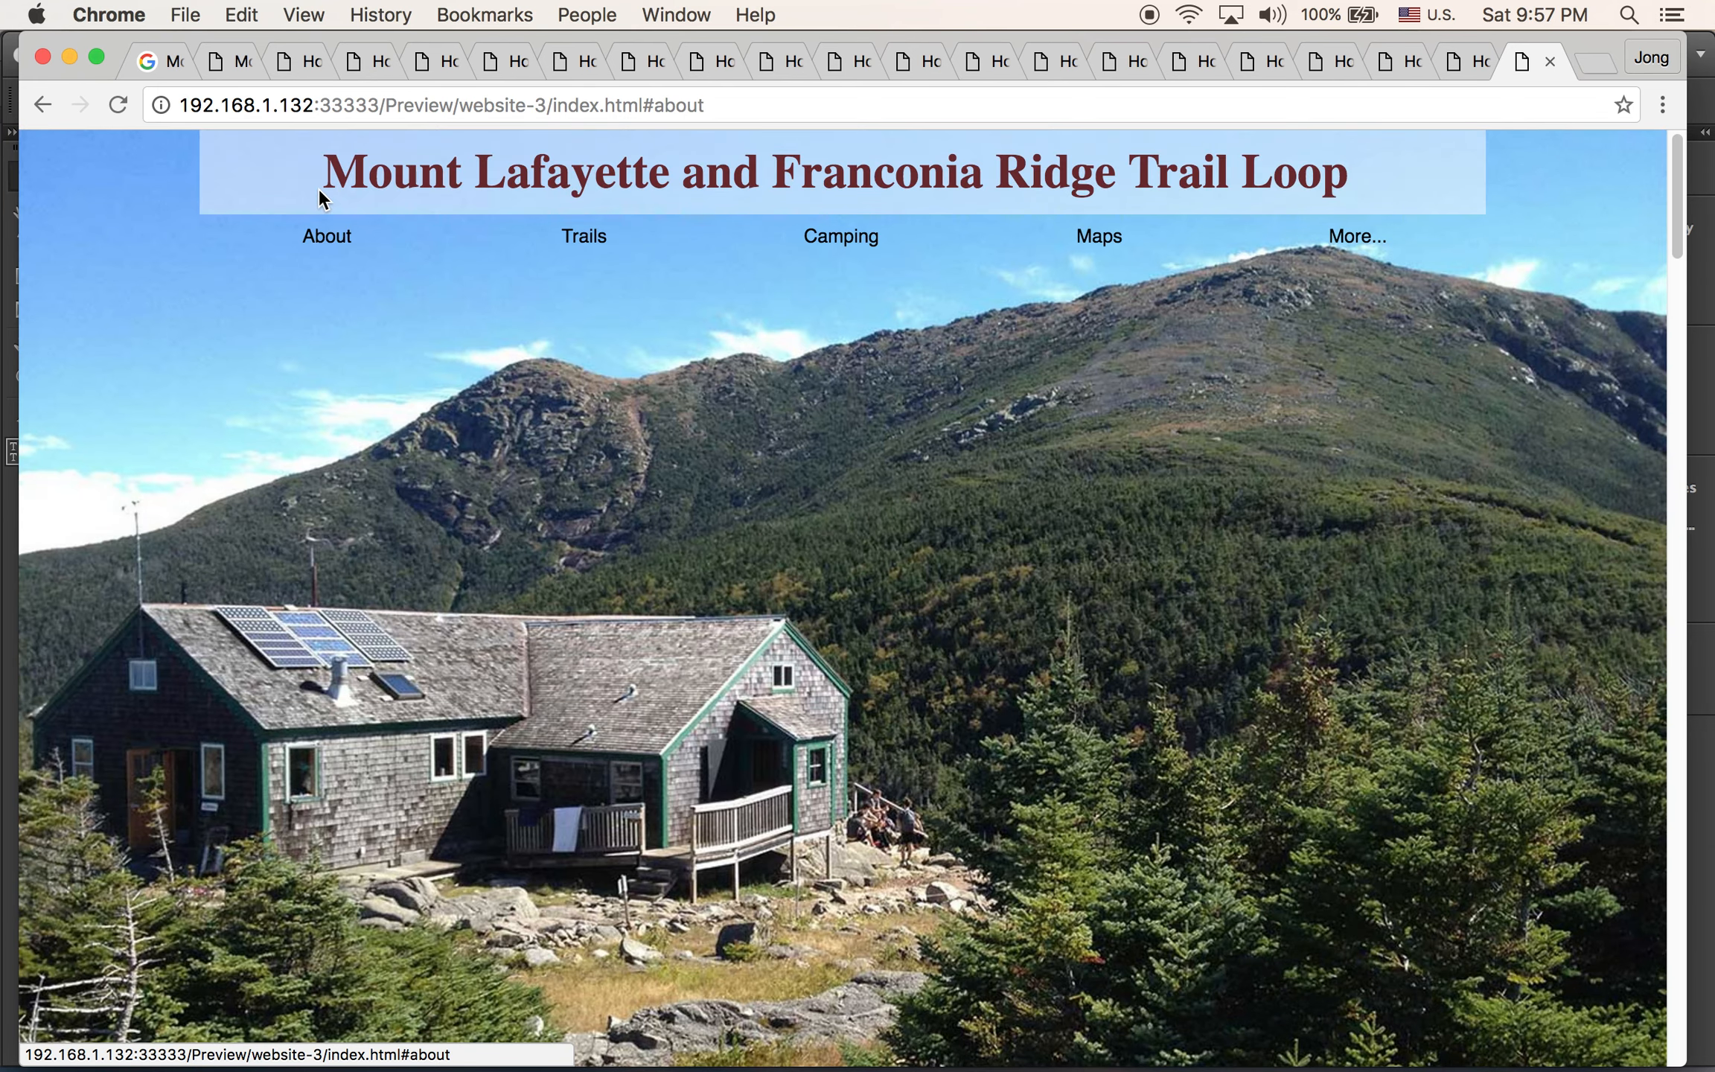
pyautogui.click(587, 235)
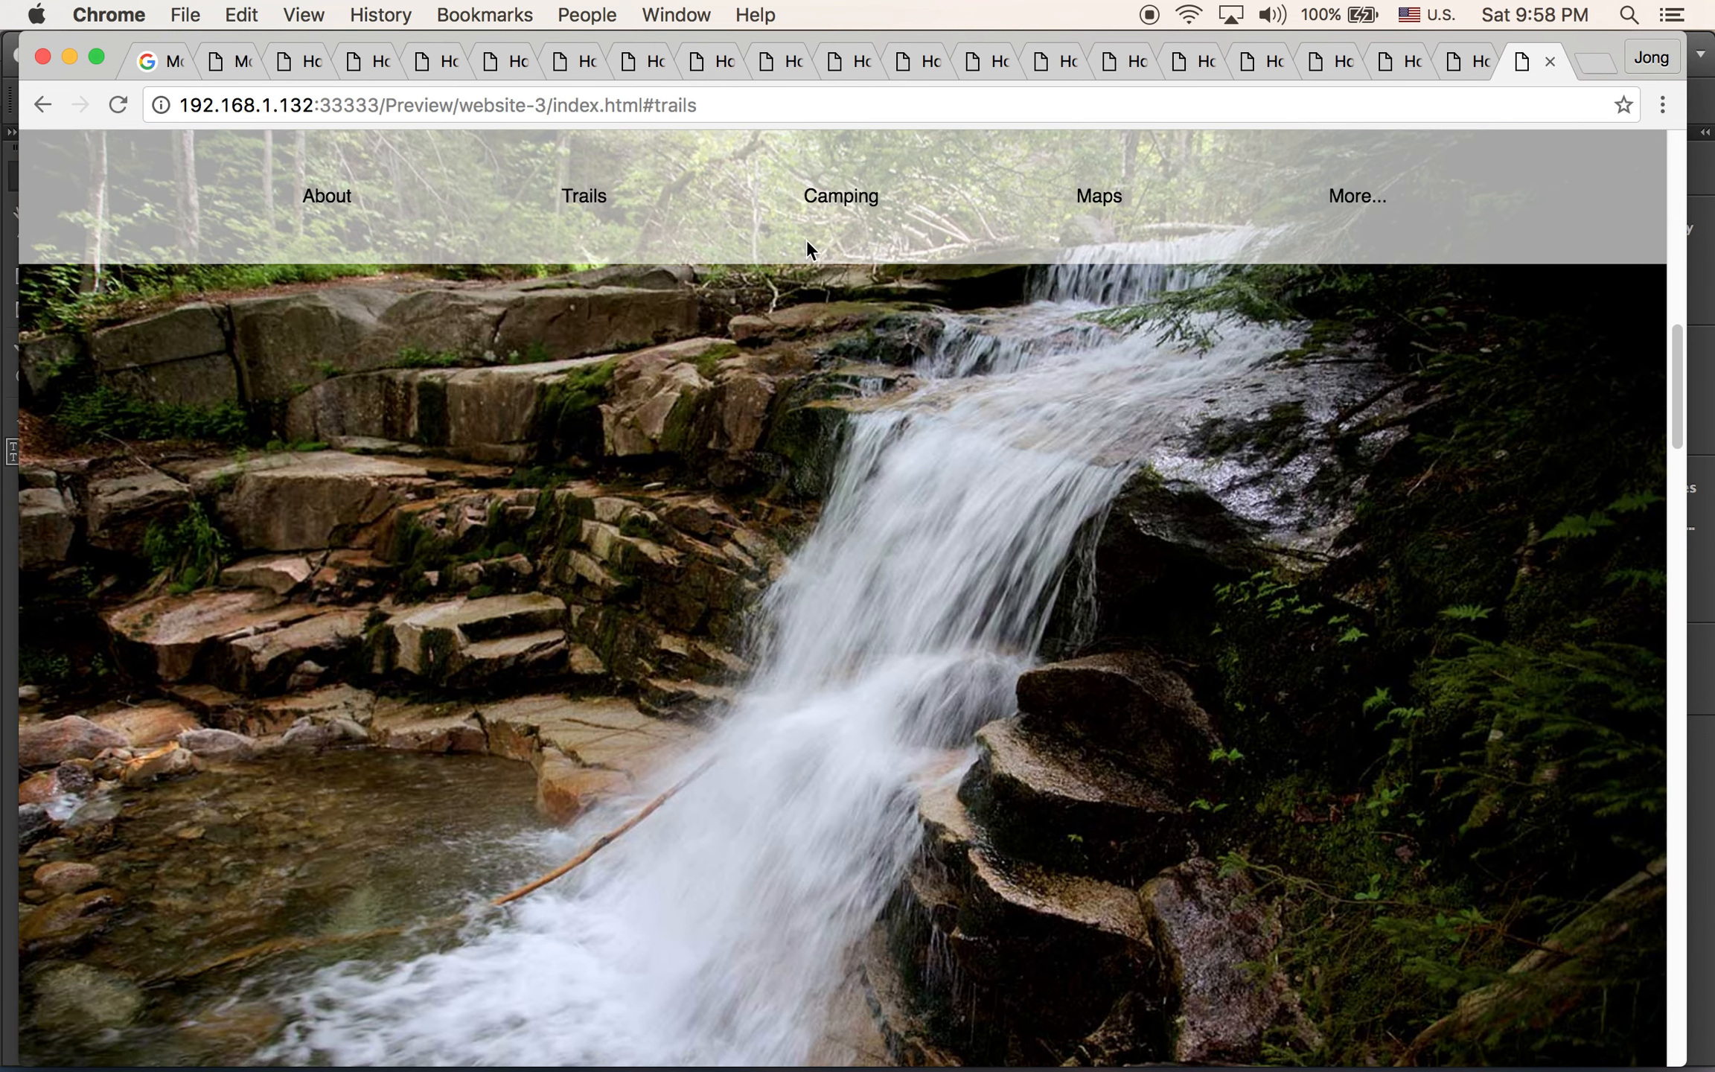
pyautogui.click(831, 211)
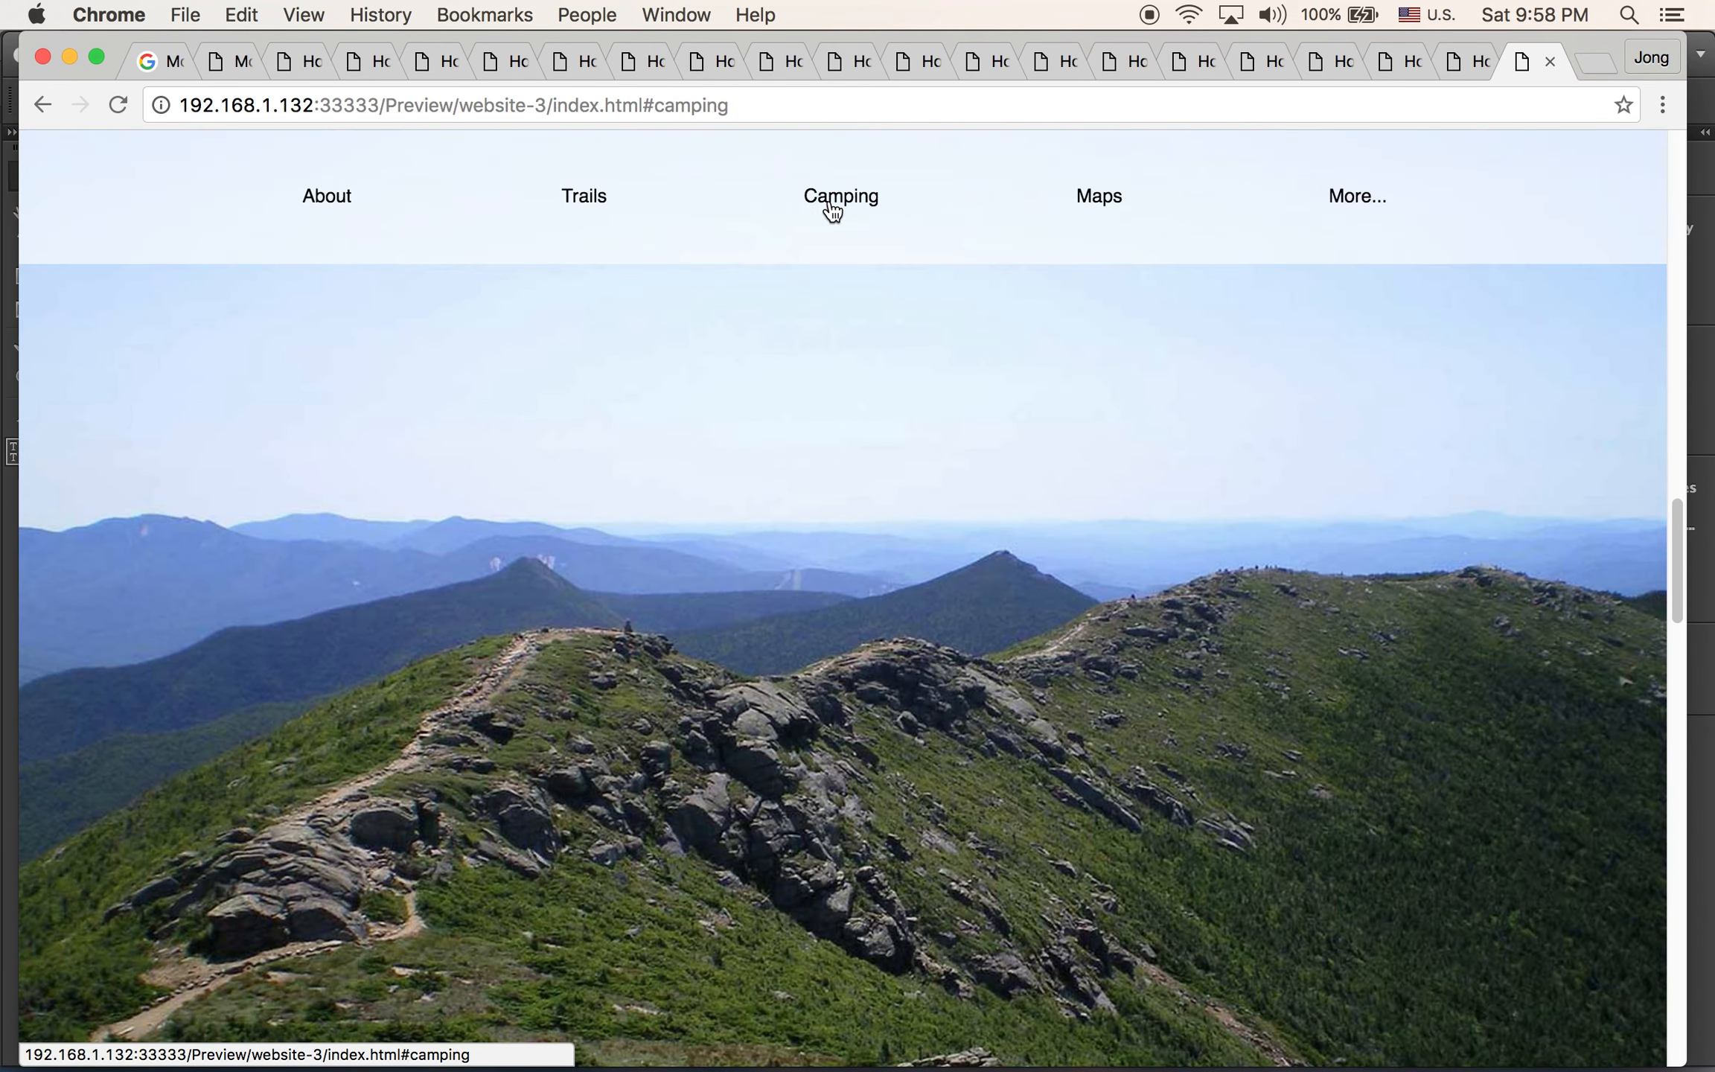
pyautogui.click(1363, 212)
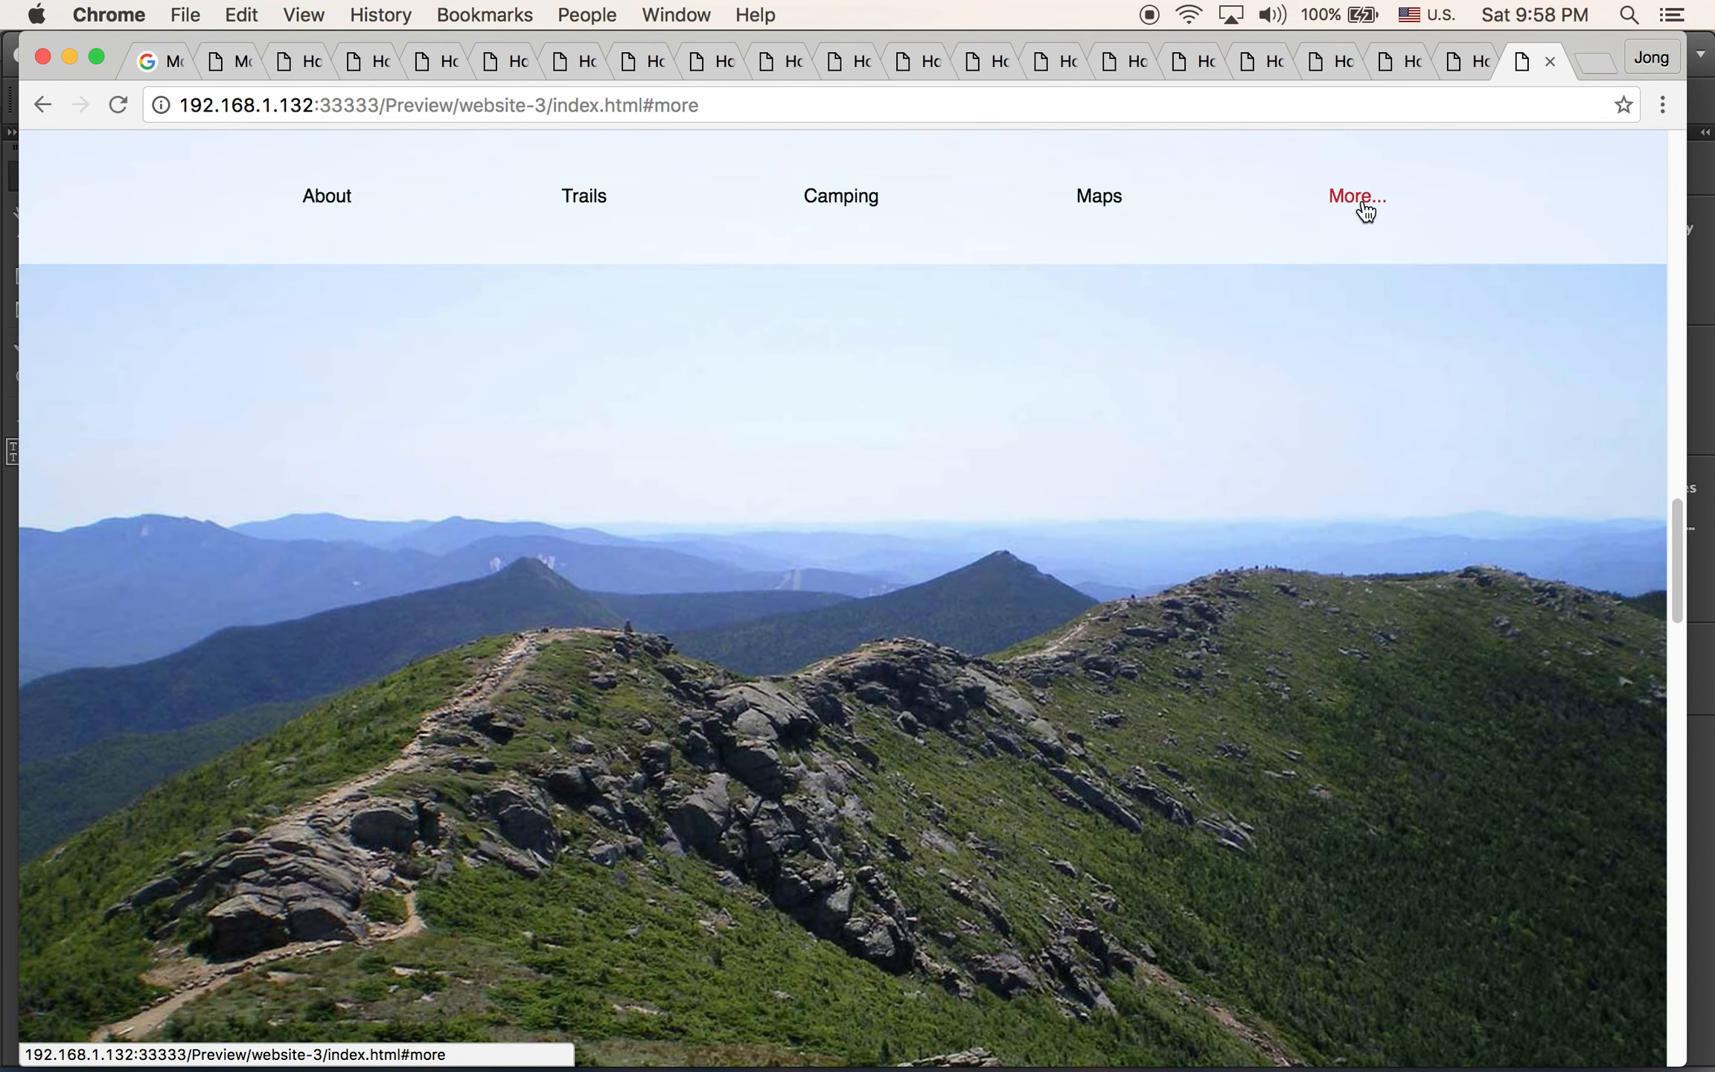